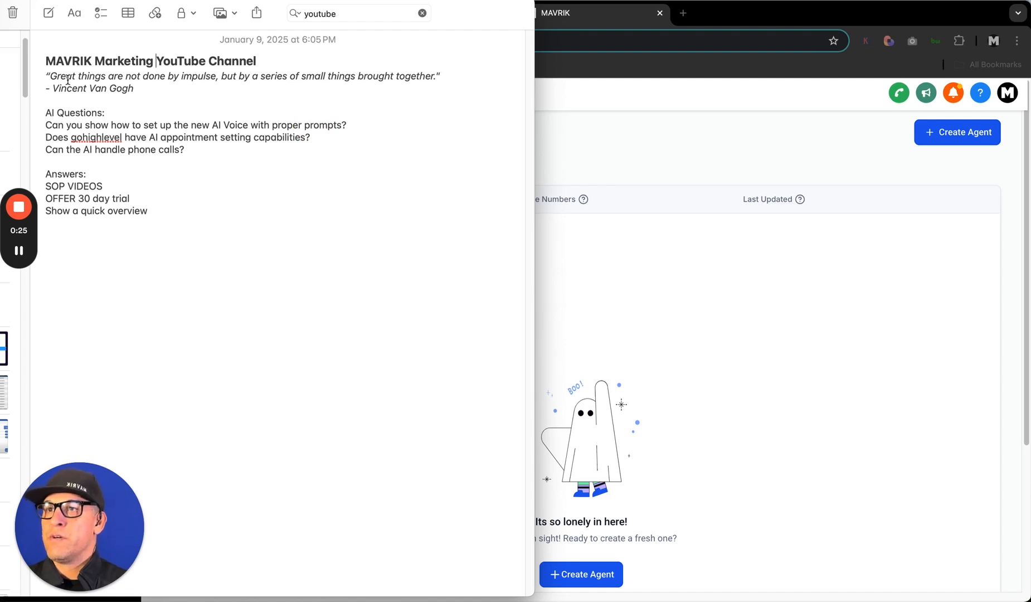
Step: Review the opening quote in the MAVRIK Marketing YouTube Channel note
drag(143, 88, 34, 69)
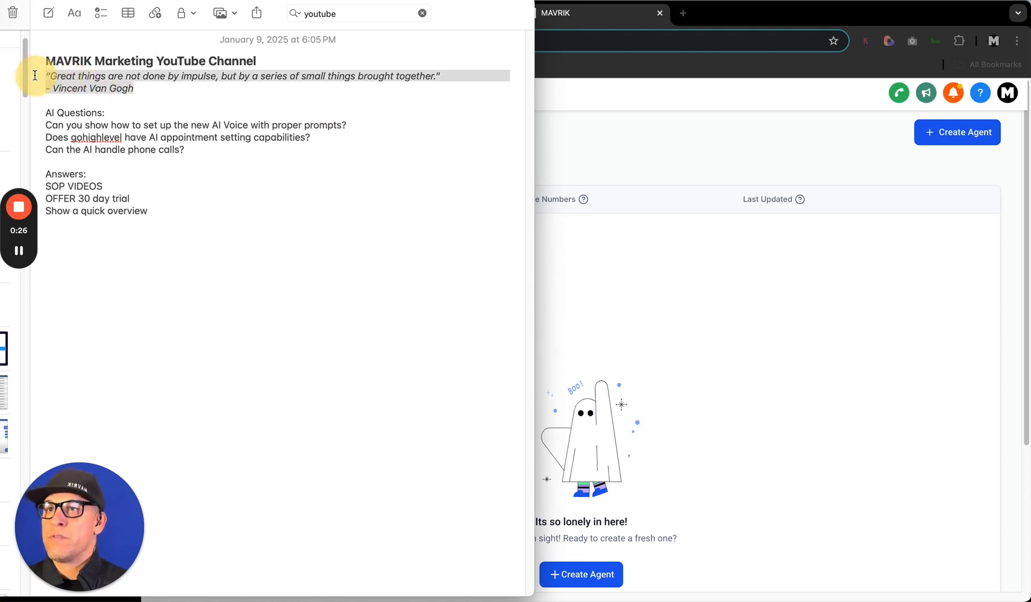
click(154, 89)
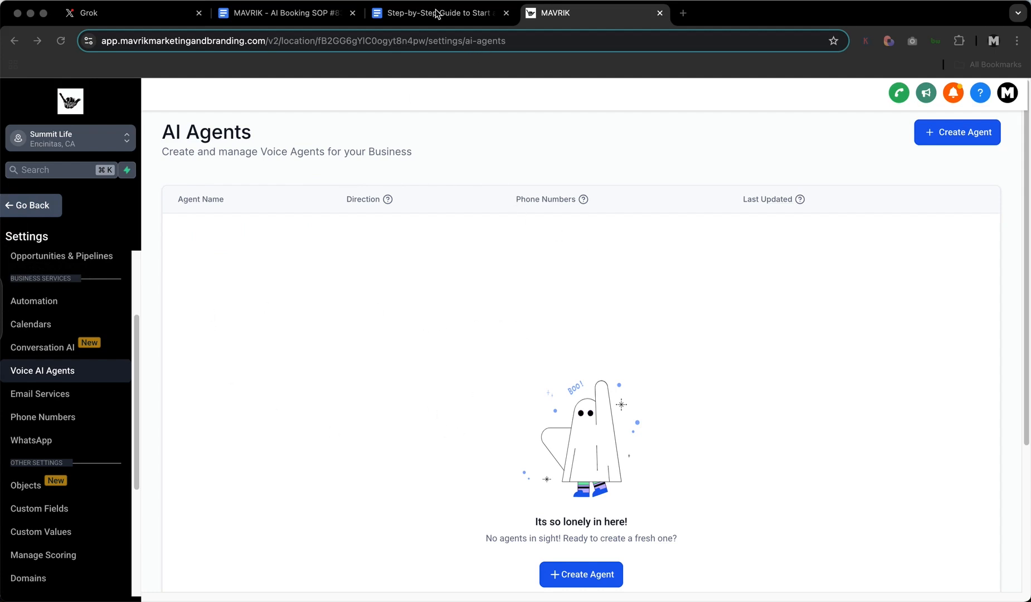
Step: Switch to the MAVRIK AI Booking SOP #837 document in Google Docs and examine its title and subtitle
click(312, 13)
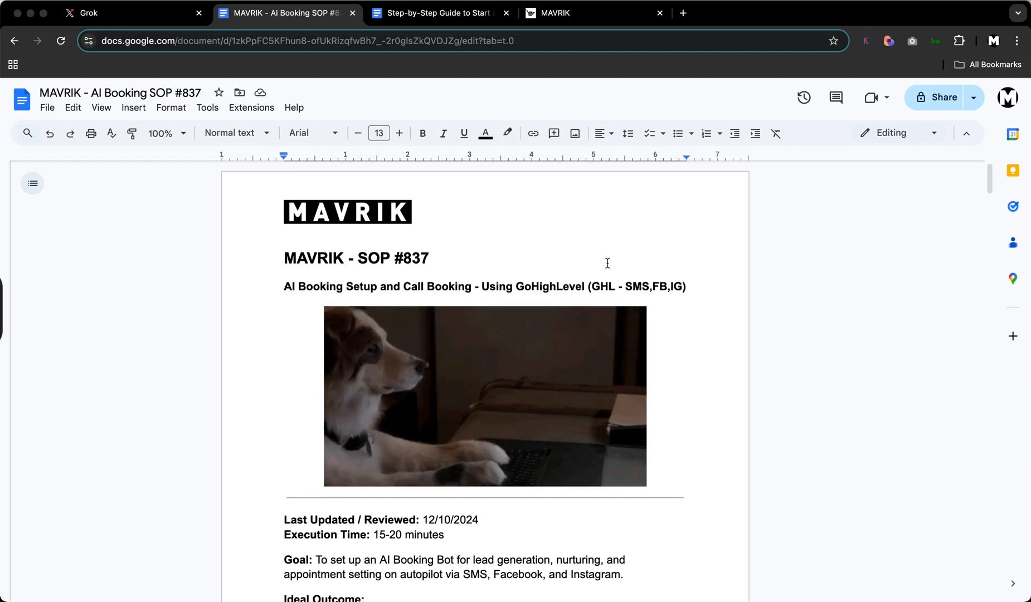
scroll(608, 264, down, 1)
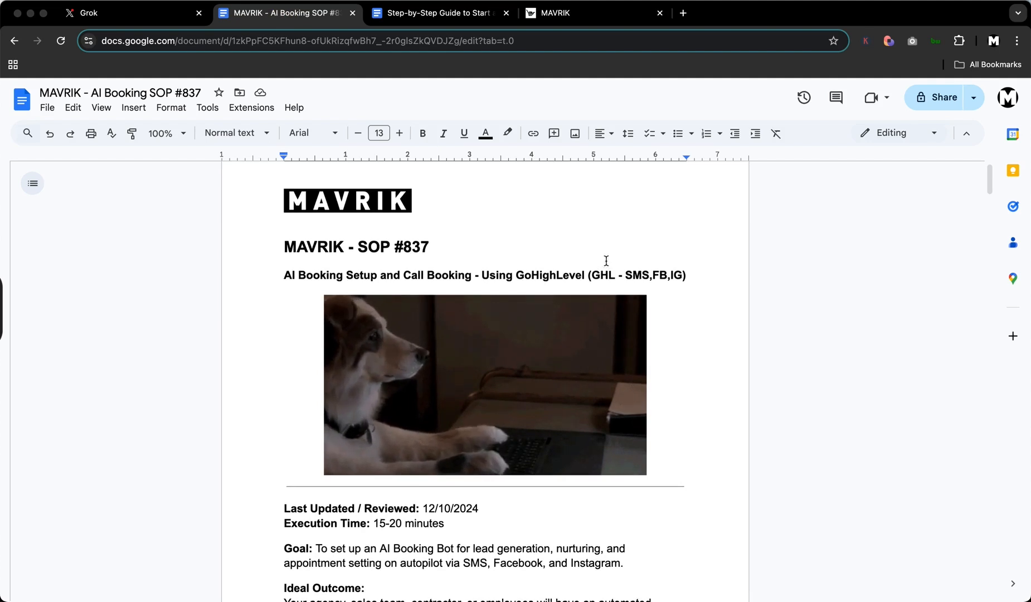
scroll(611, 263, down, 1)
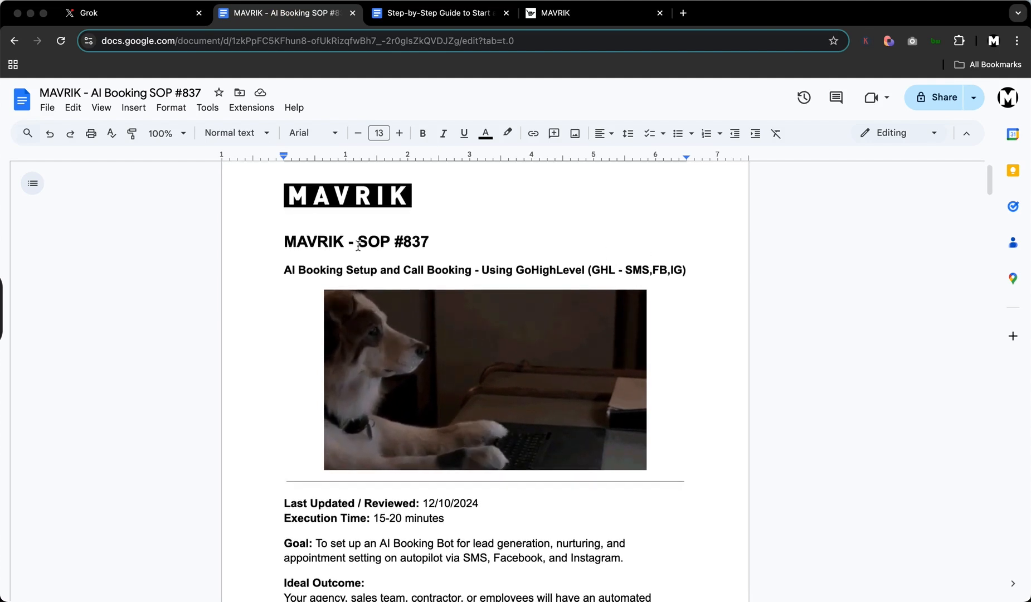
scroll(465, 241, down, 2)
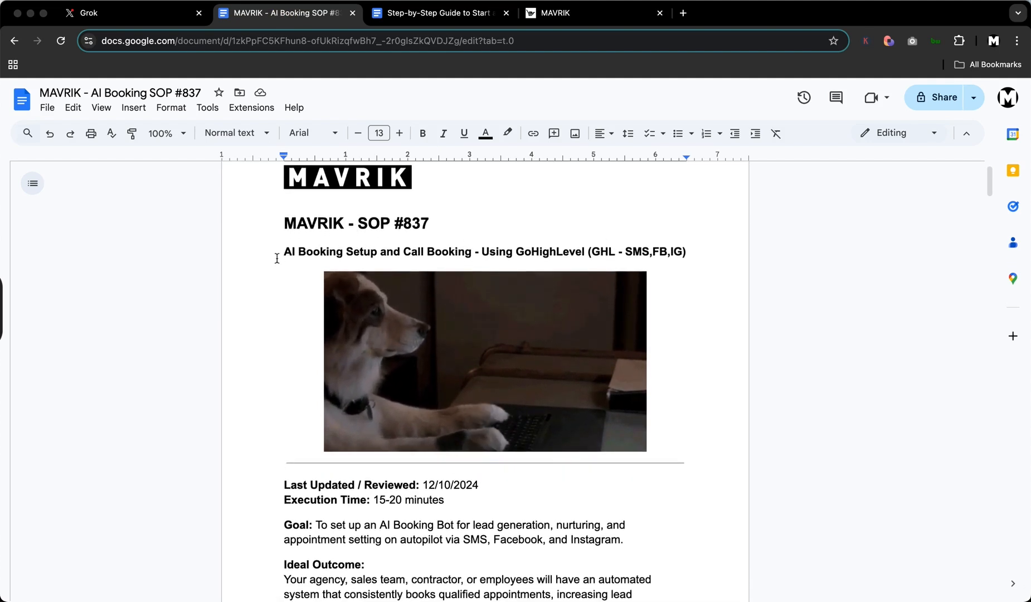
drag(280, 254, 704, 254)
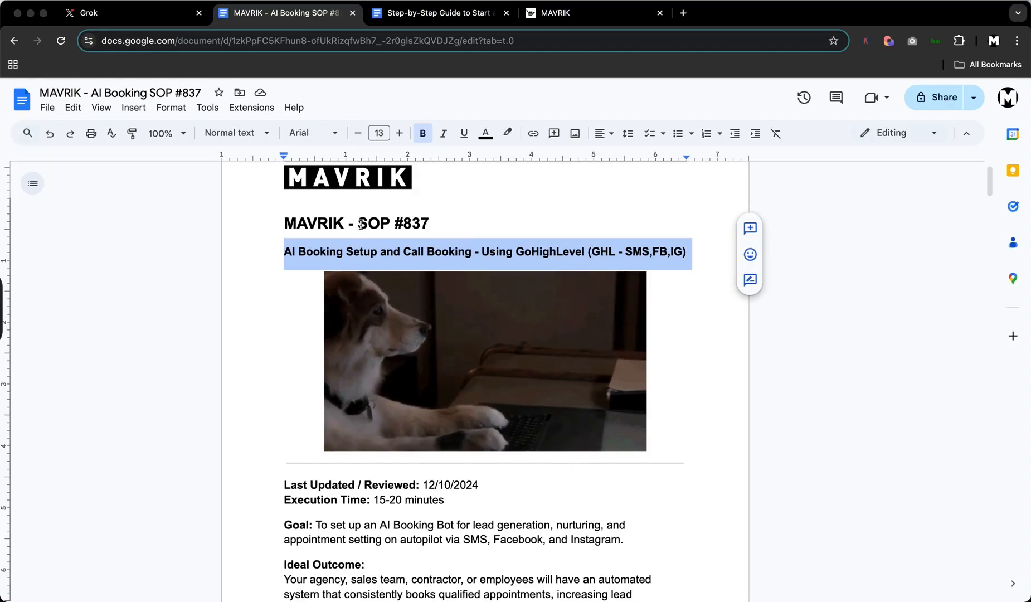
drag(359, 224, 429, 221)
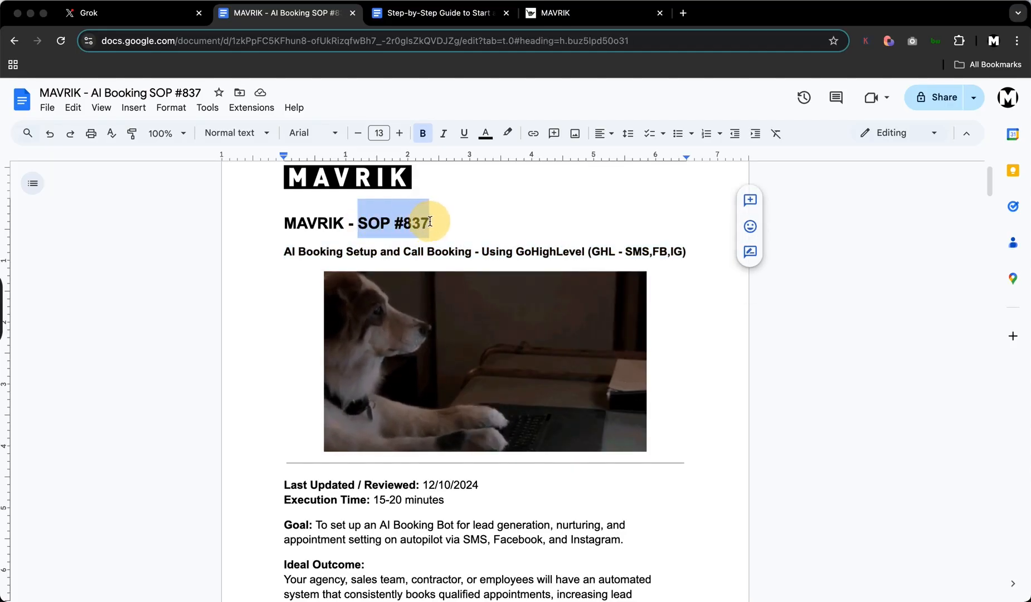
Step: Read the SOP's review date, execution time, goal and ideal outcome sections
scroll(658, 327, down, 1)
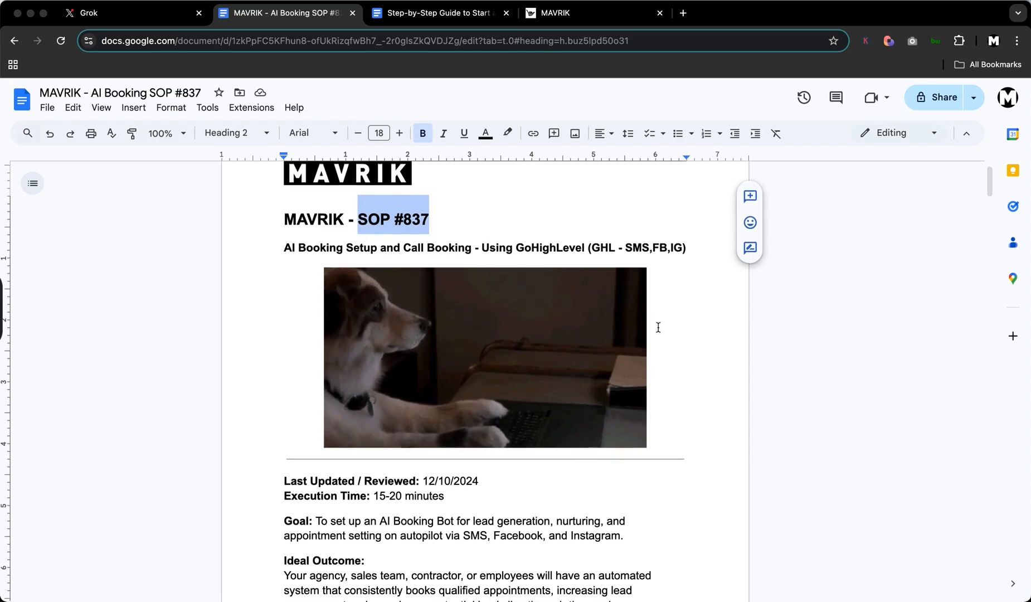
scroll(658, 328, down, 3)
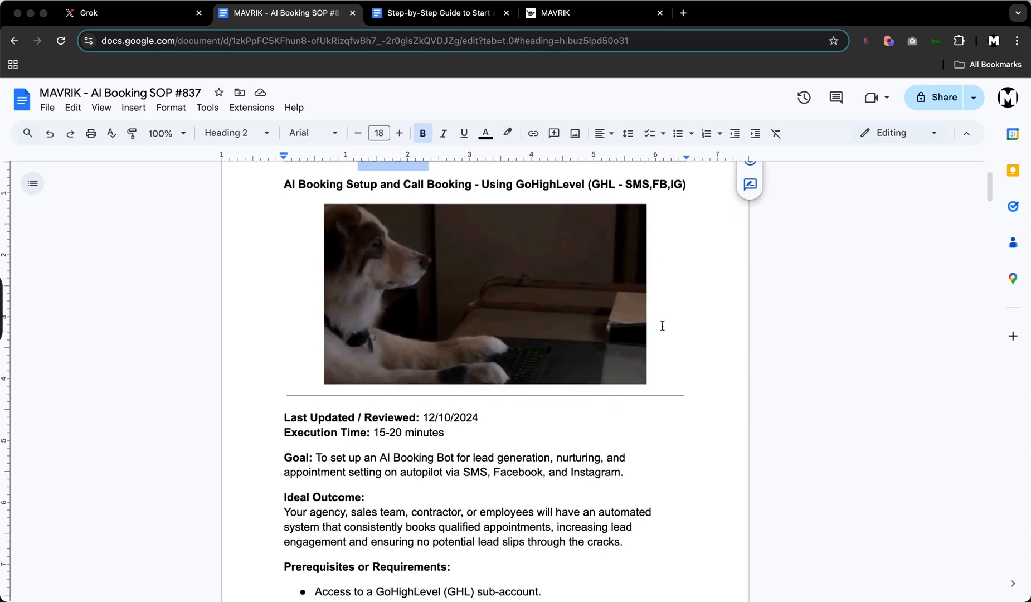
scroll(524, 329, down, 1)
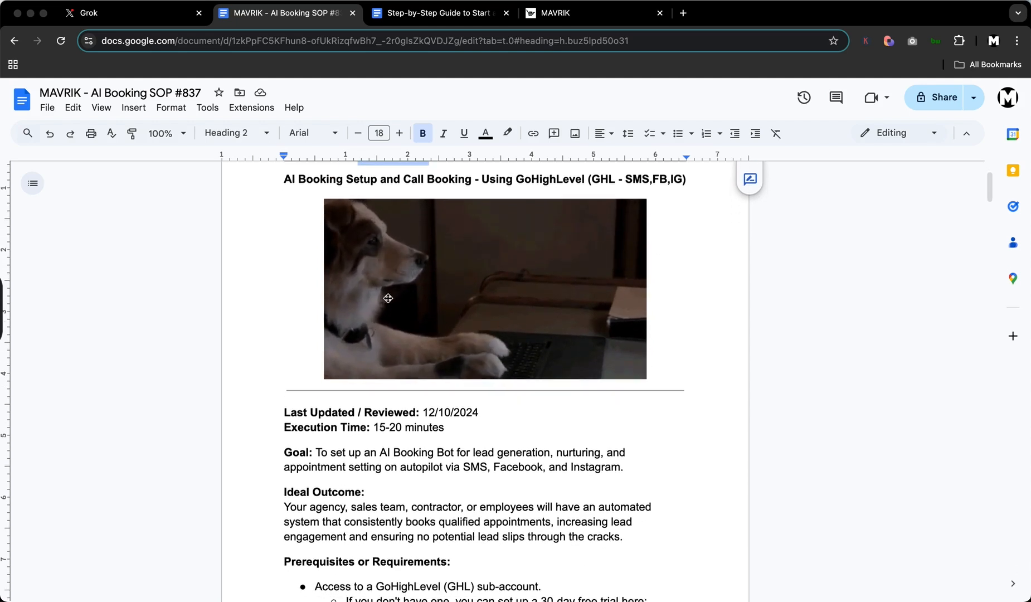
scroll(388, 298, down, 1)
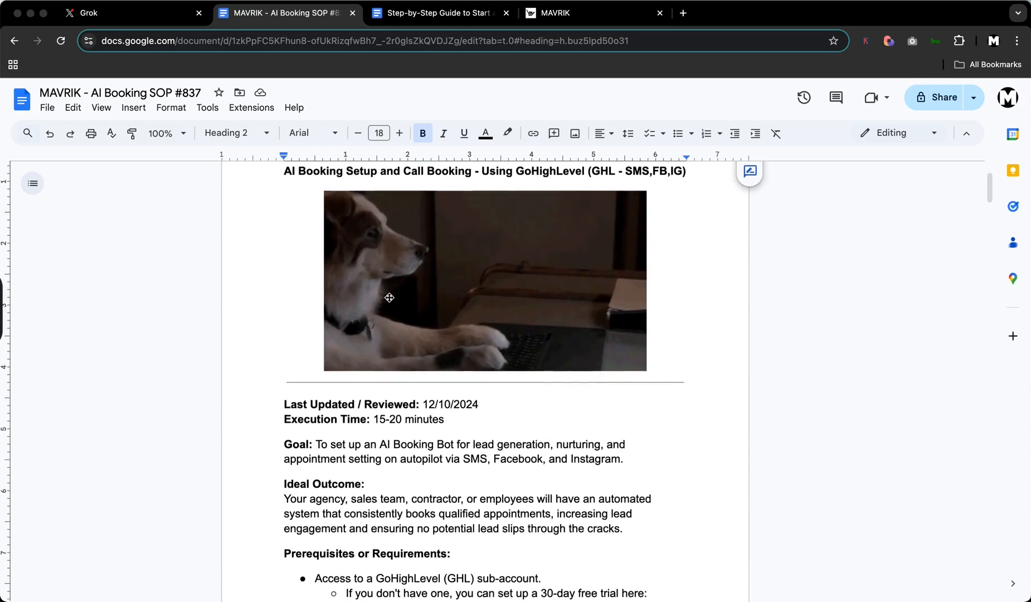
scroll(390, 297, down, 3)
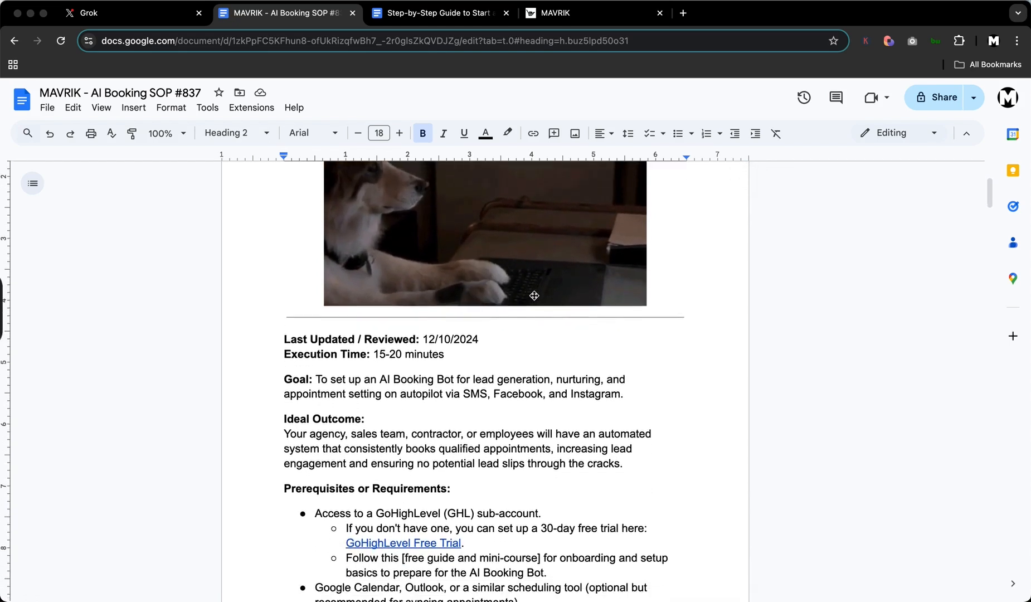
scroll(534, 296, down, 3)
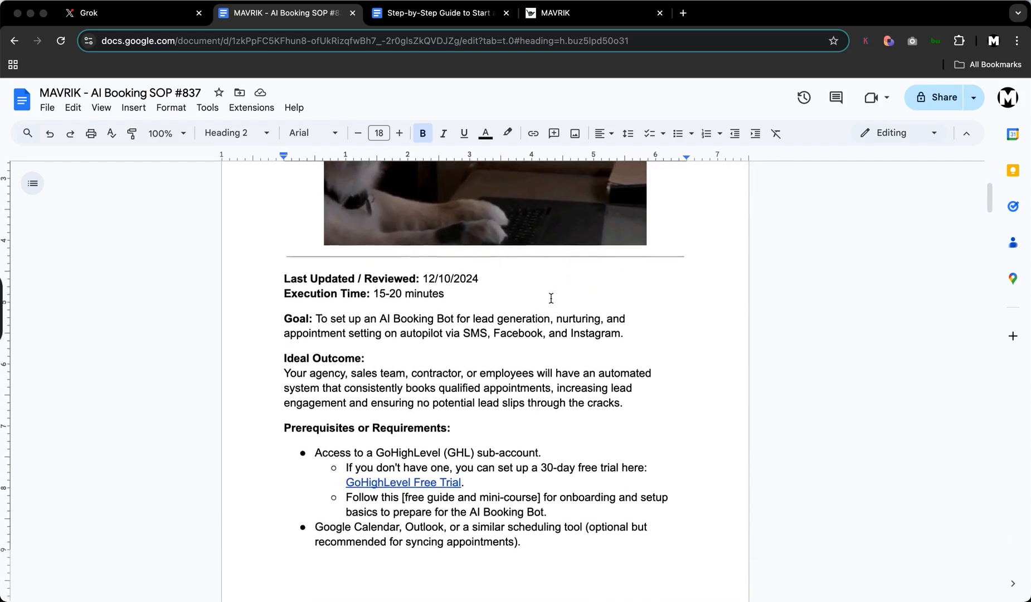
scroll(551, 298, down, 2)
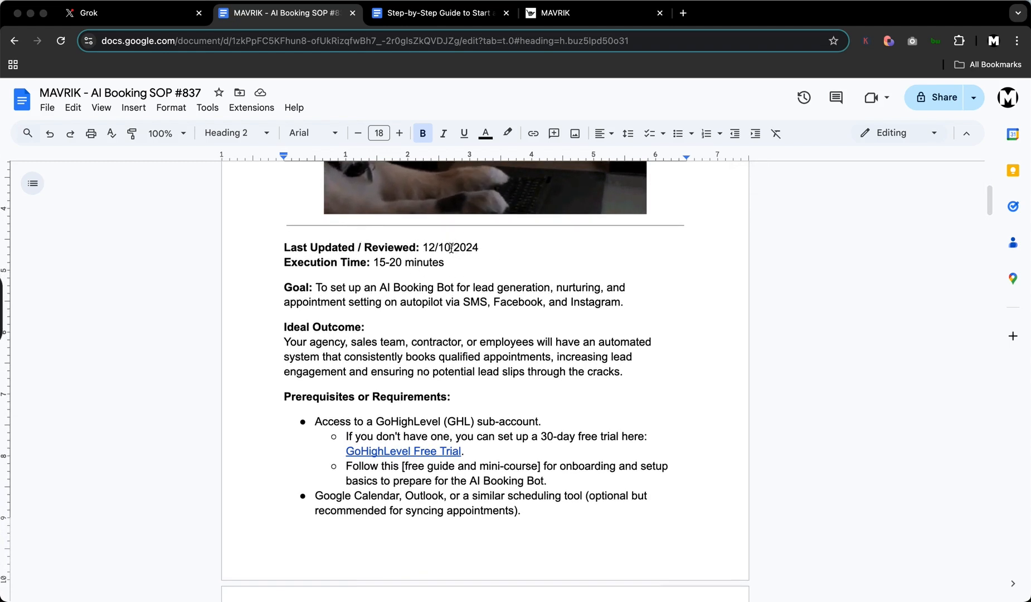
scroll(503, 325, down, 1)
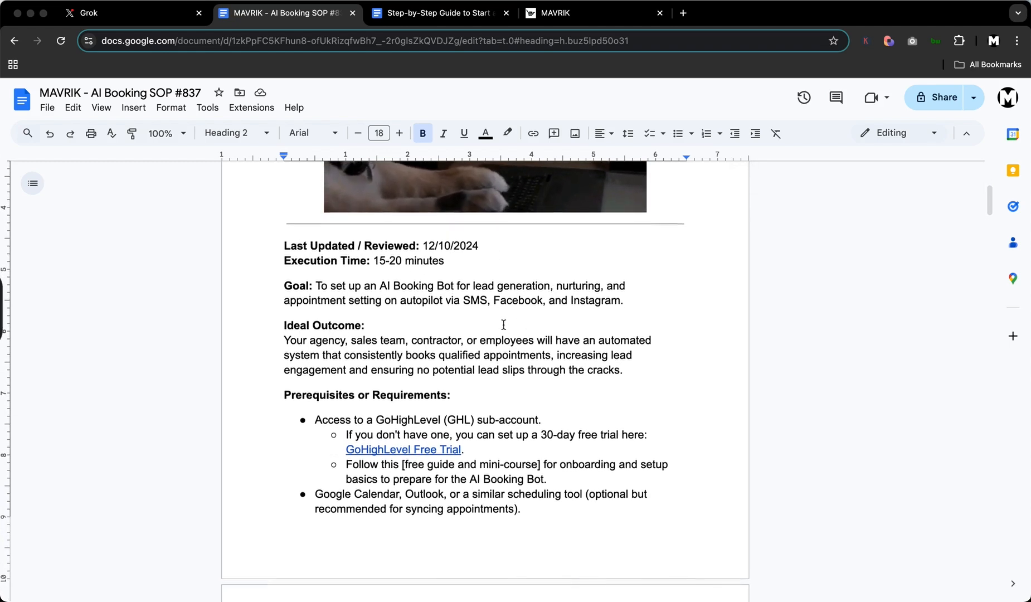
scroll(503, 325, down, 1)
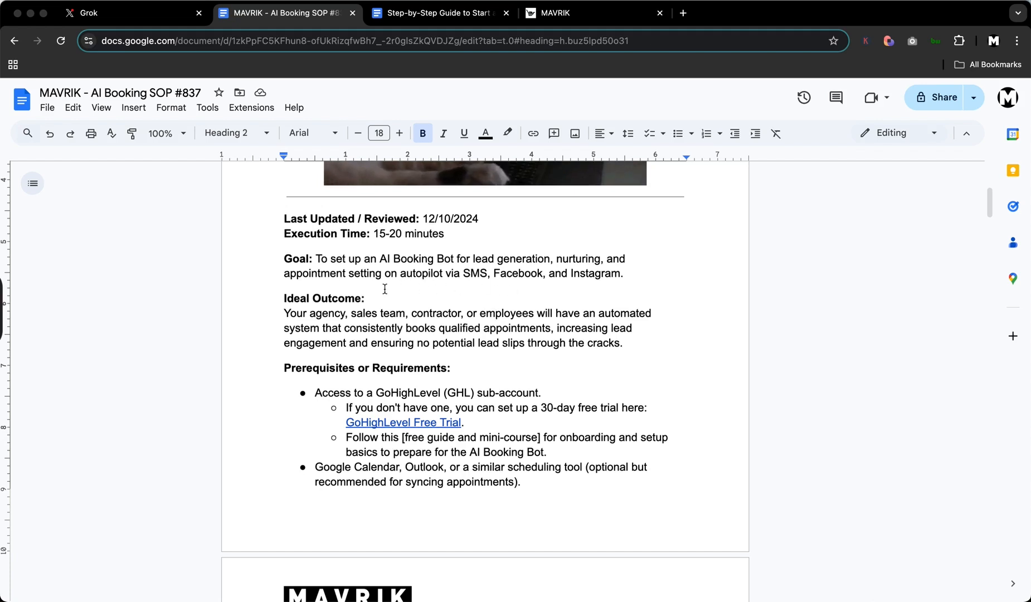
scroll(297, 253, down, 1)
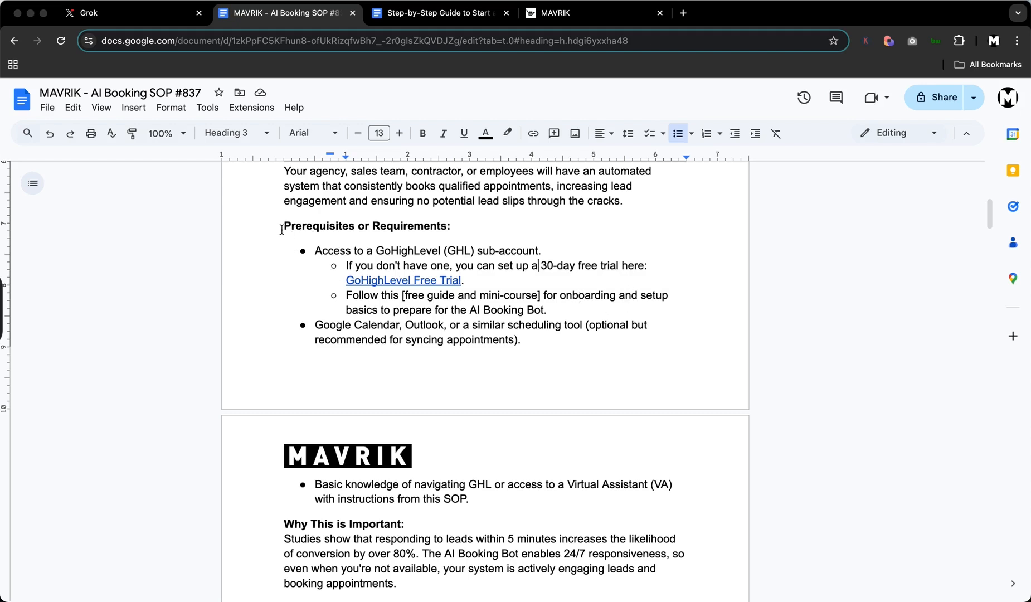
Step: Examine the GoHighLevel sub-account prerequisite and its 30-day free trial link under Prerequisites or Requirements
drag(282, 227, 453, 228)
click(504, 295)
drag(378, 249, 528, 271)
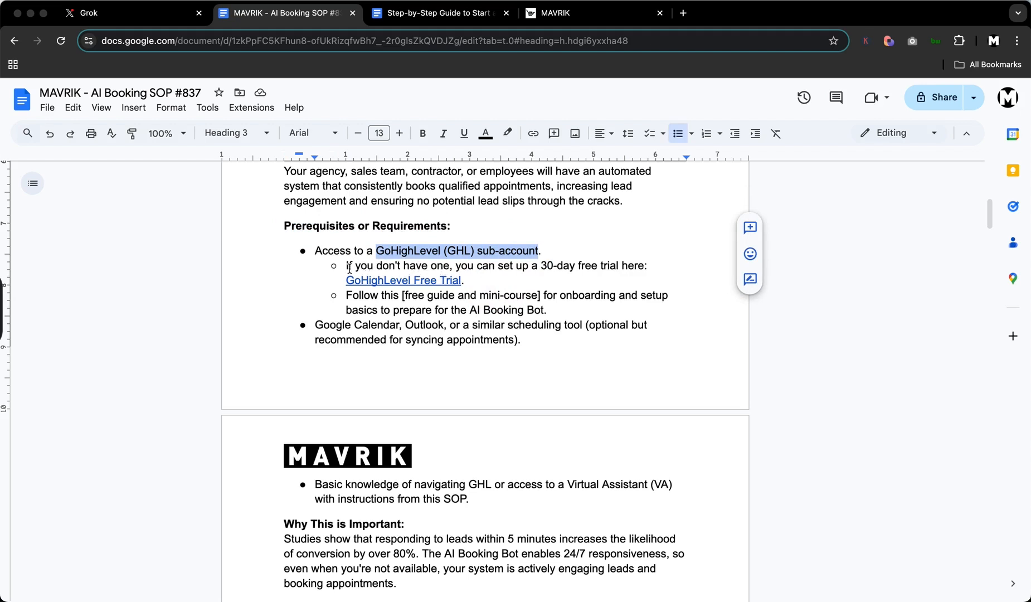
drag(346, 265, 508, 285)
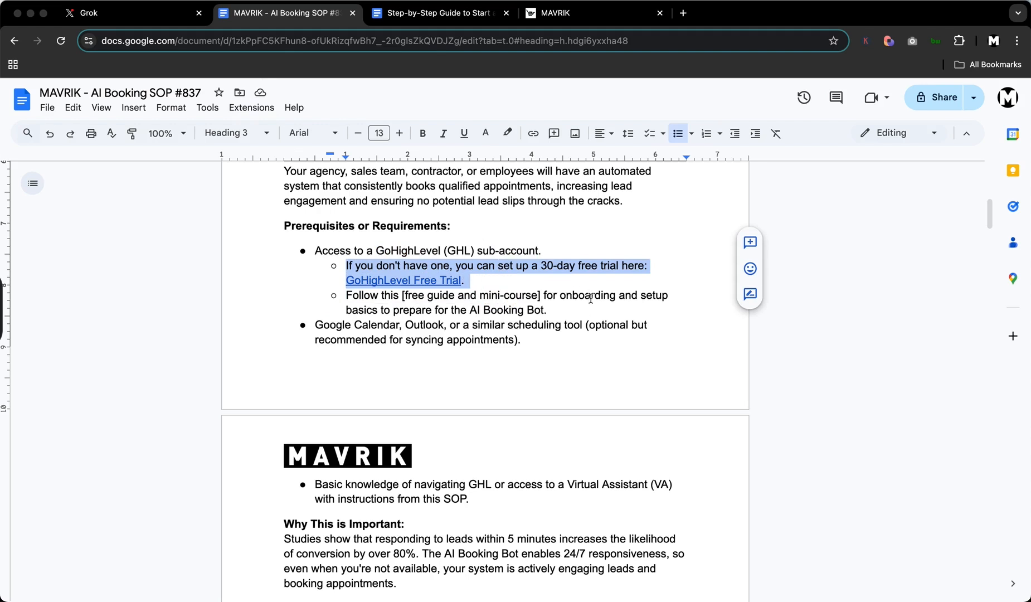
click(553, 266)
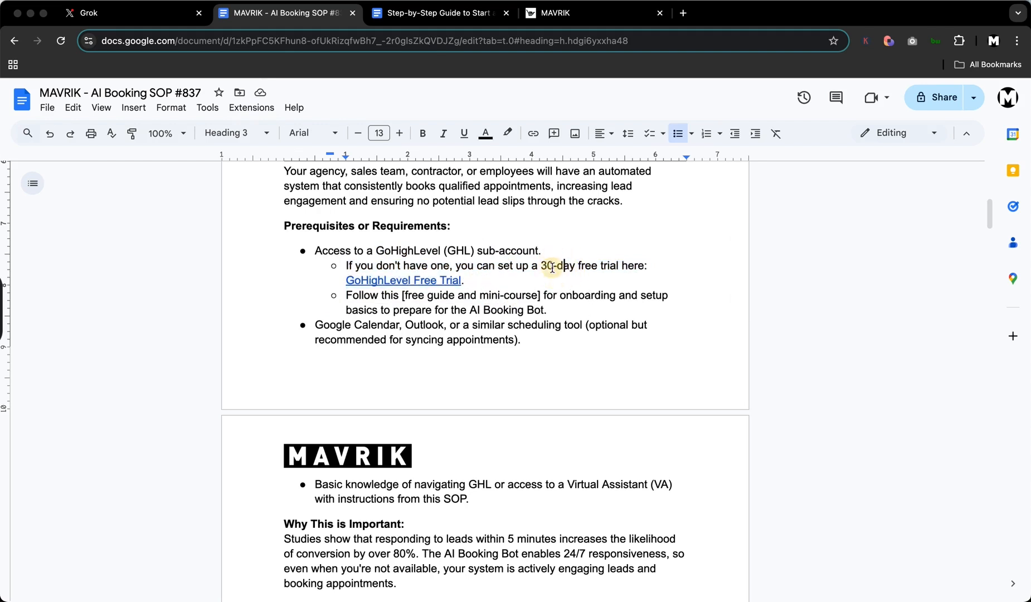
drag(545, 266, 617, 267)
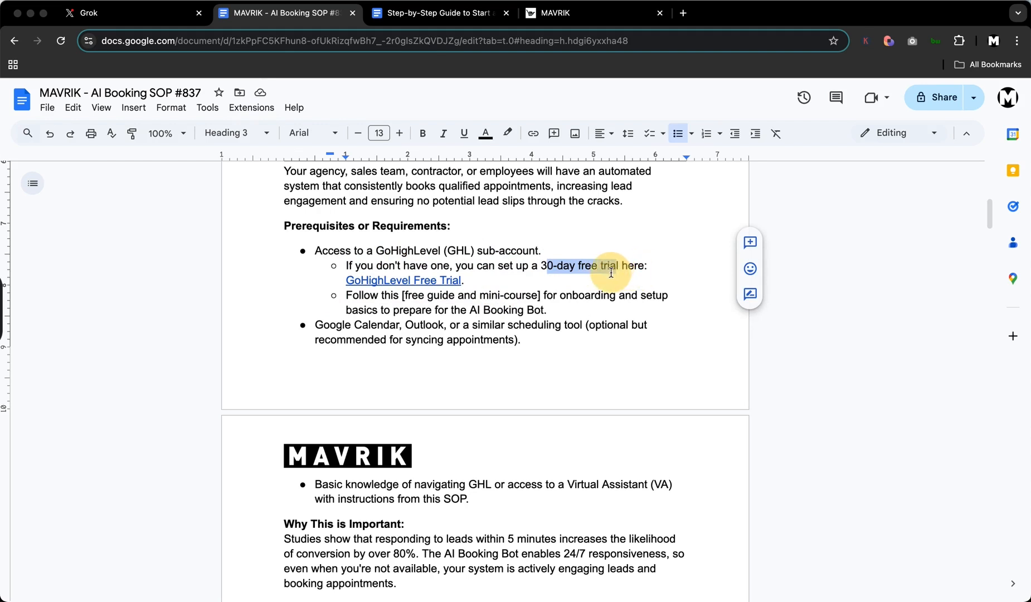
drag(468, 280, 347, 281)
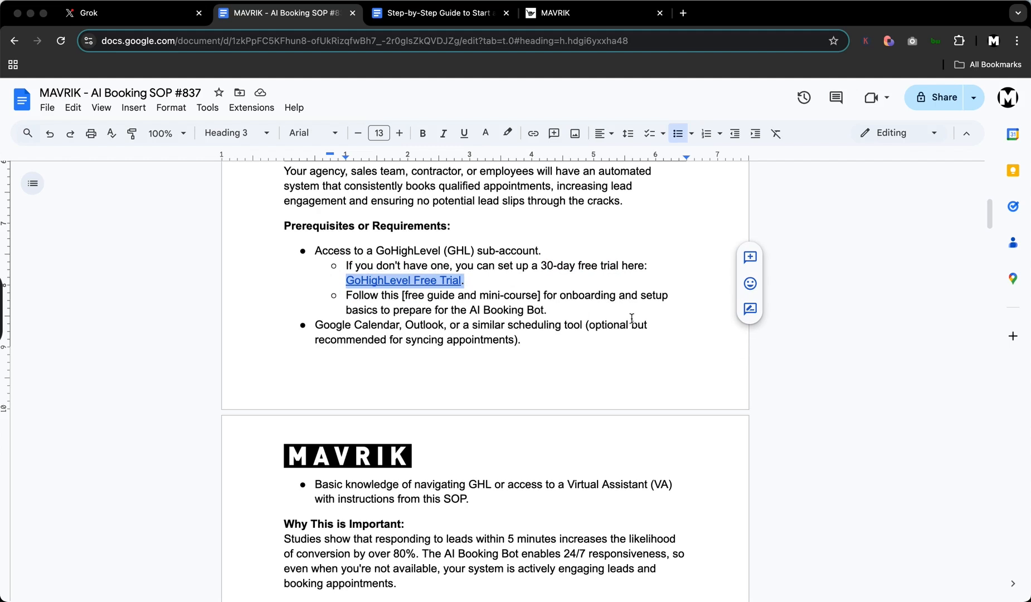
Step: Examine the prerequisites on the free onboarding guide and the Google Calendar, Outlook or similar scheduling tool
scroll(534, 339, down, 2)
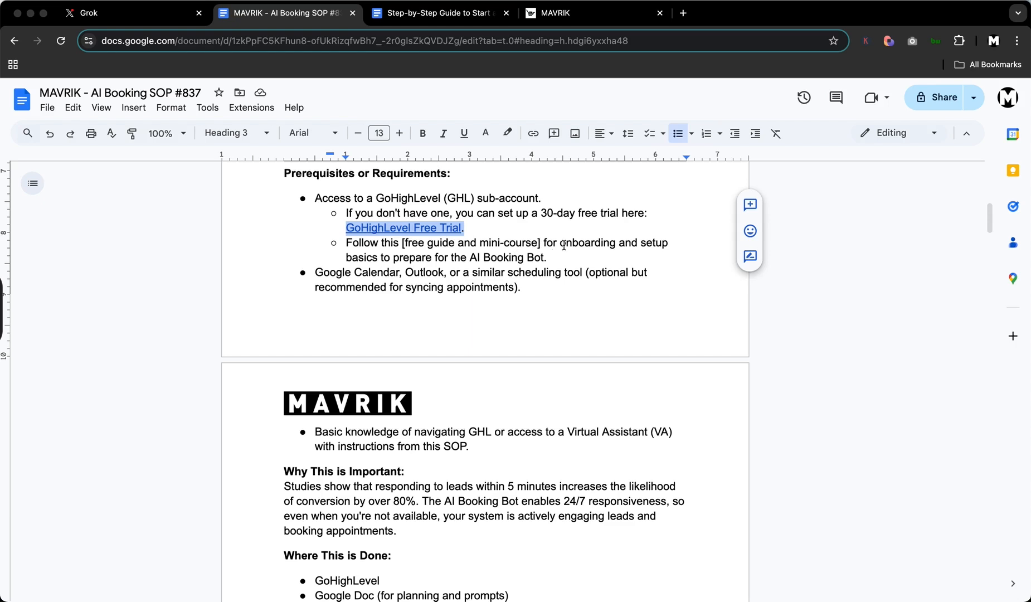
scroll(557, 246, down, 1)
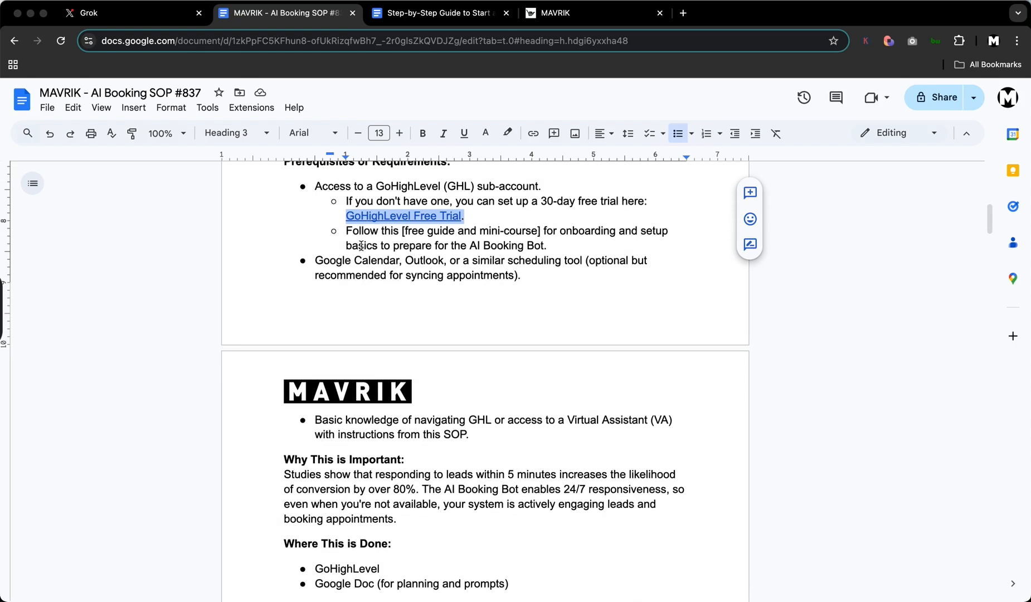
drag(545, 246, 372, 247)
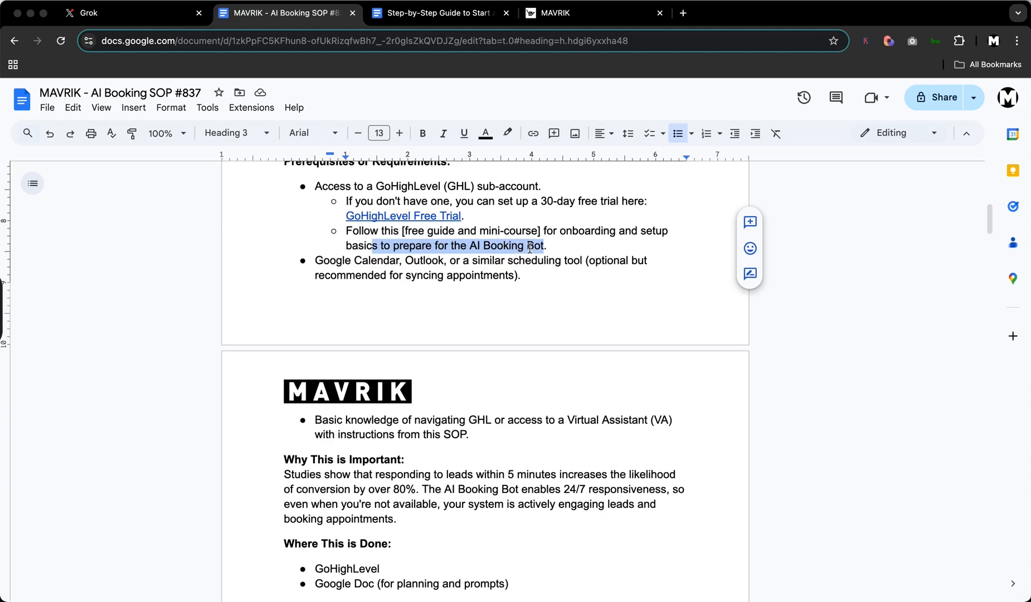
scroll(501, 275, down, 1)
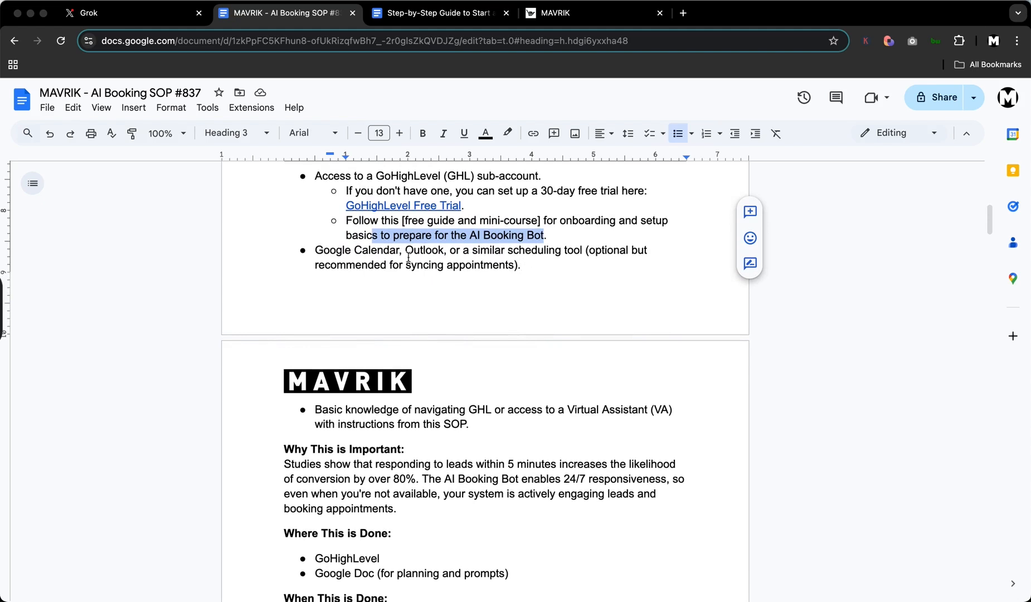
drag(312, 250, 546, 271)
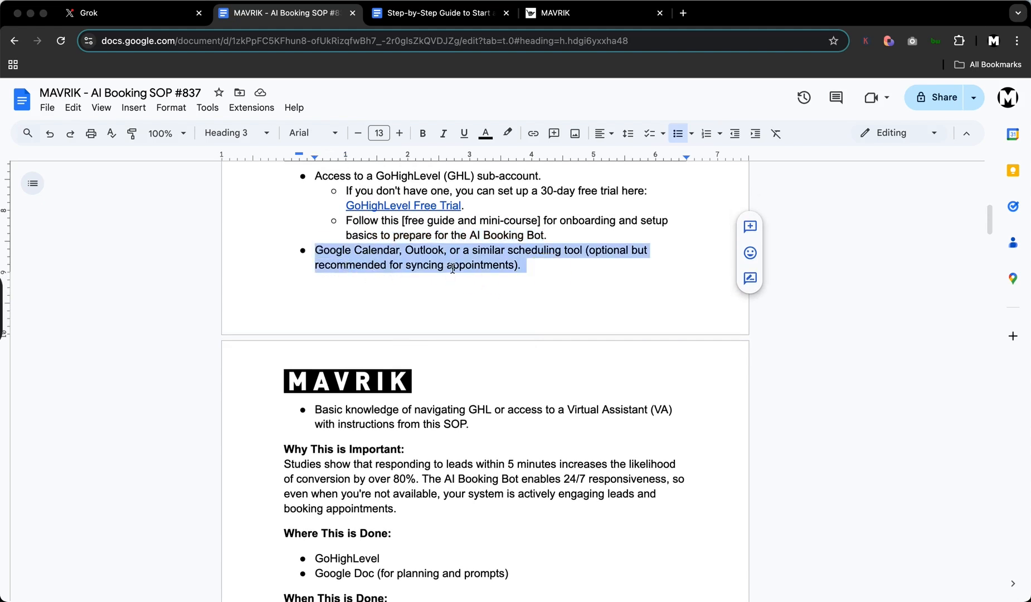
scroll(371, 261, down, 1)
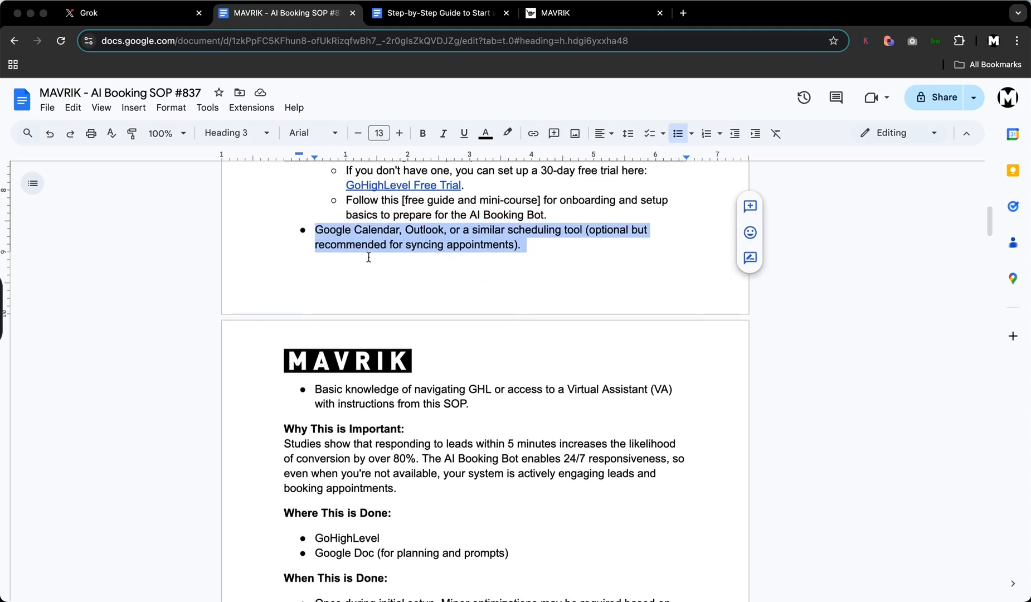
click(412, 230)
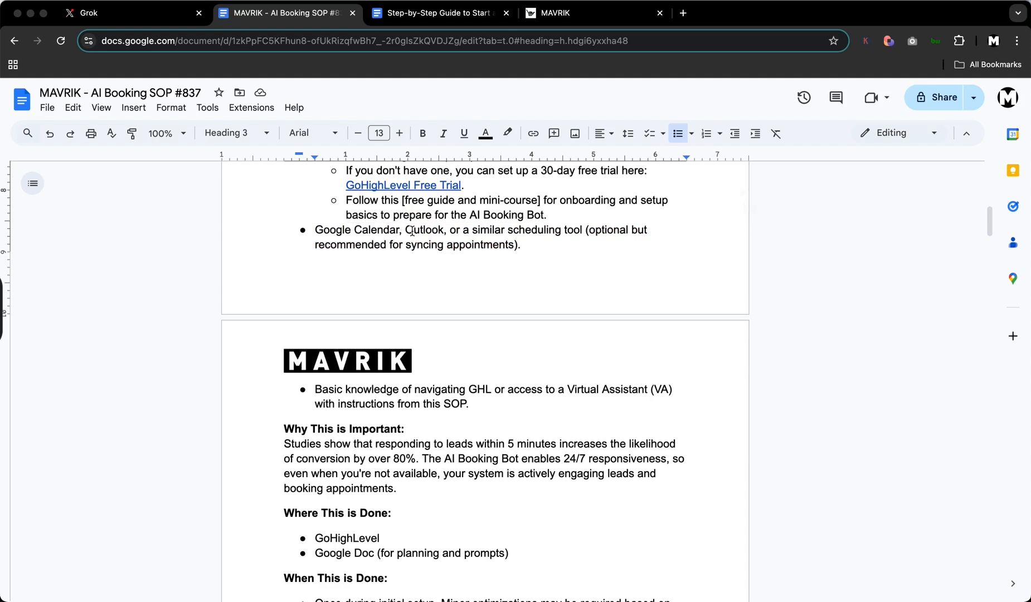
drag(407, 229, 646, 239)
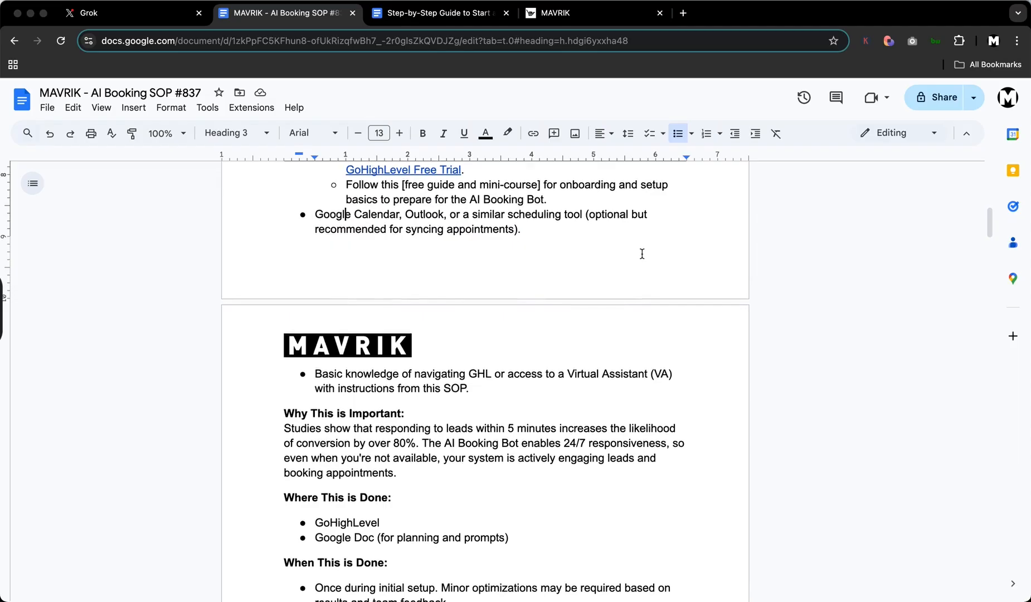
Step: Underline "Google Calendar" in the scheduling tool bullet of the prerequisites list
scroll(449, 231, down, 1)
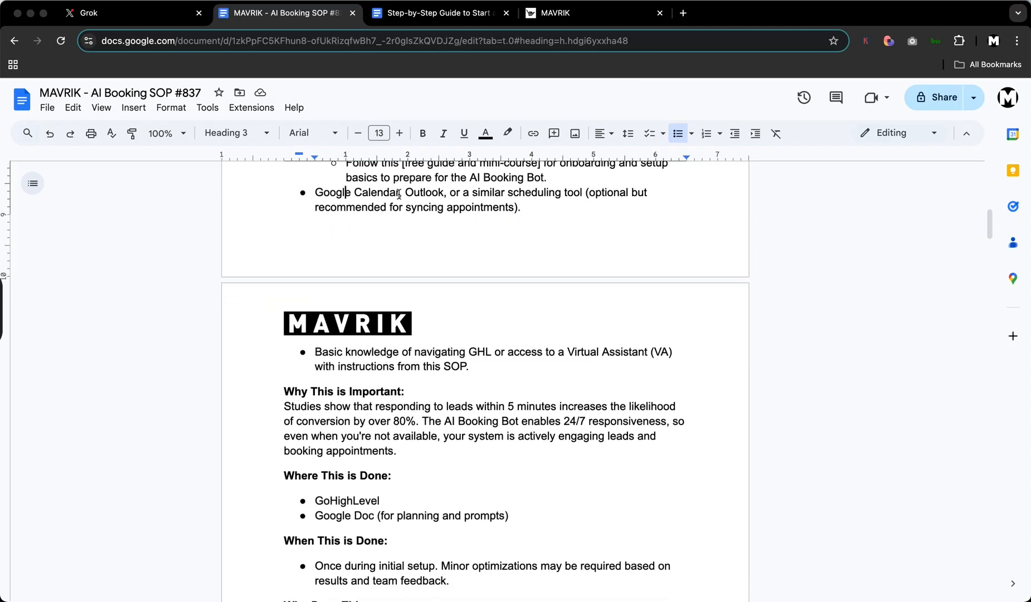
drag(399, 195, 312, 193)
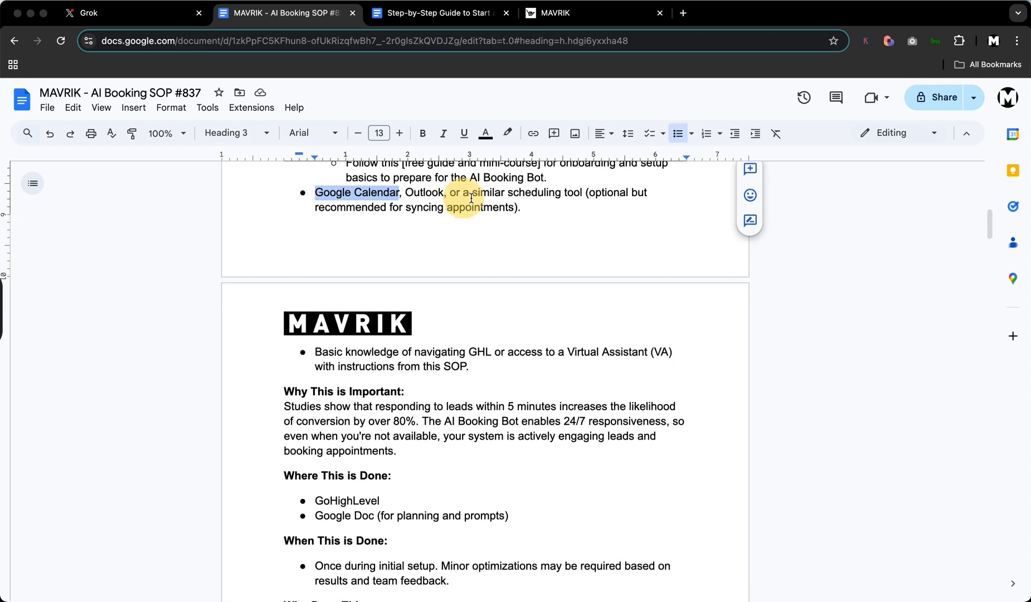
click(463, 133)
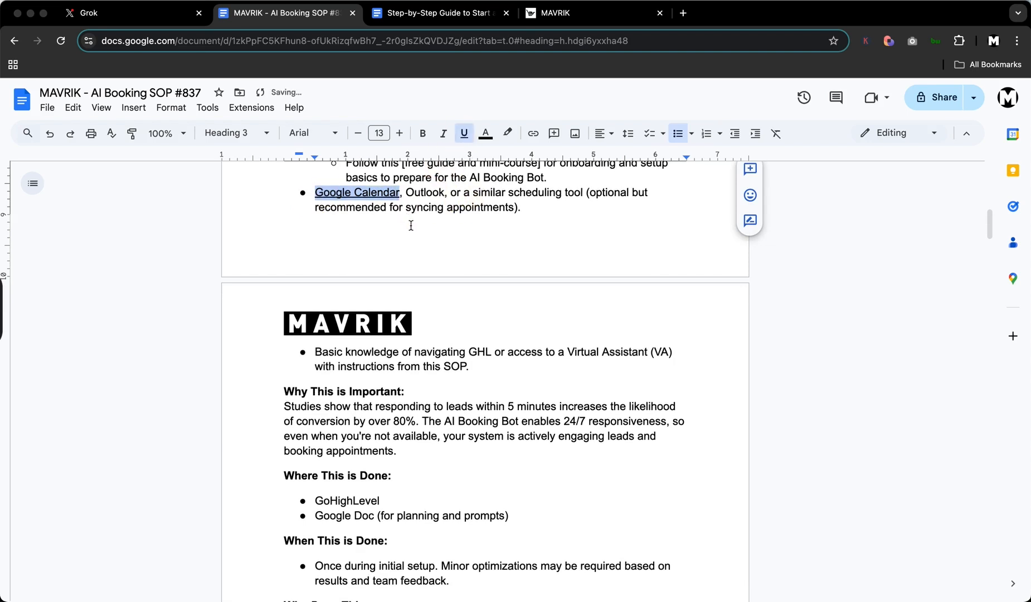
click(410, 223)
scroll(546, 243, down, 4)
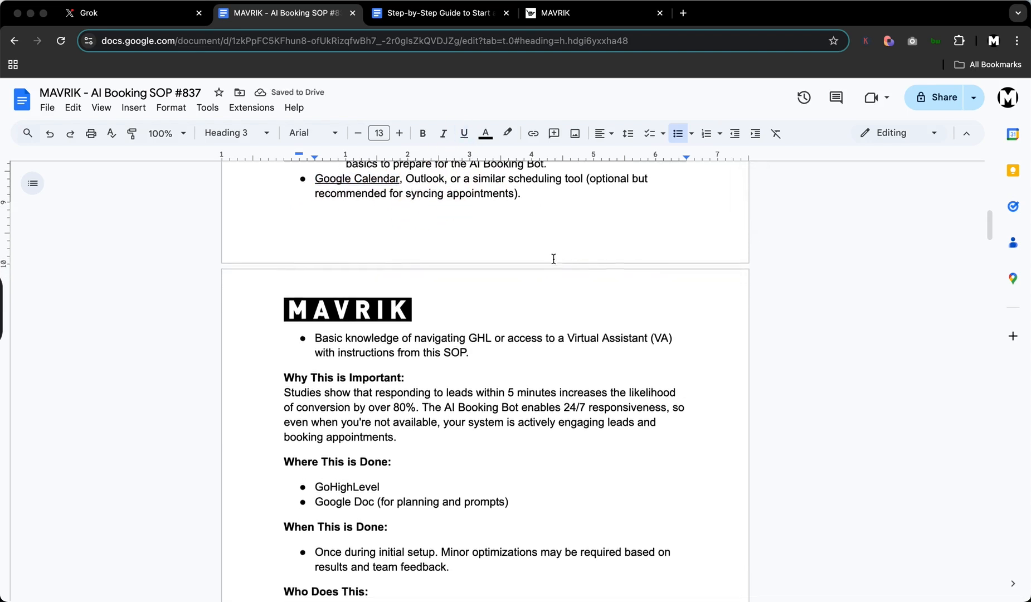
Step: Read the prerequisite on basic GHL knowledge or Virtual Assistant access, continuing to the Why This is Important section
scroll(553, 259, down, 1)
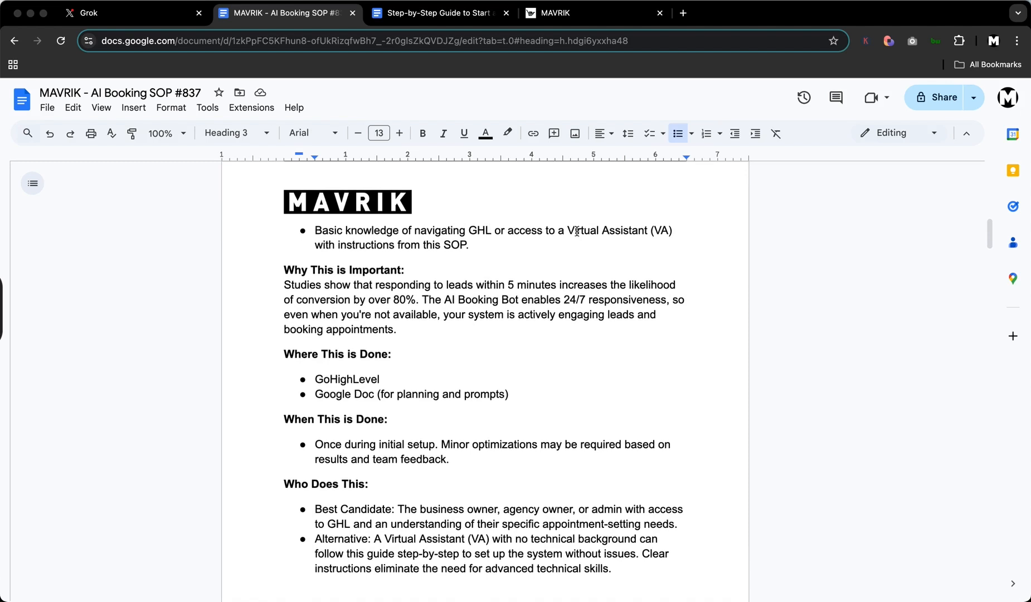
scroll(577, 231, down, 1)
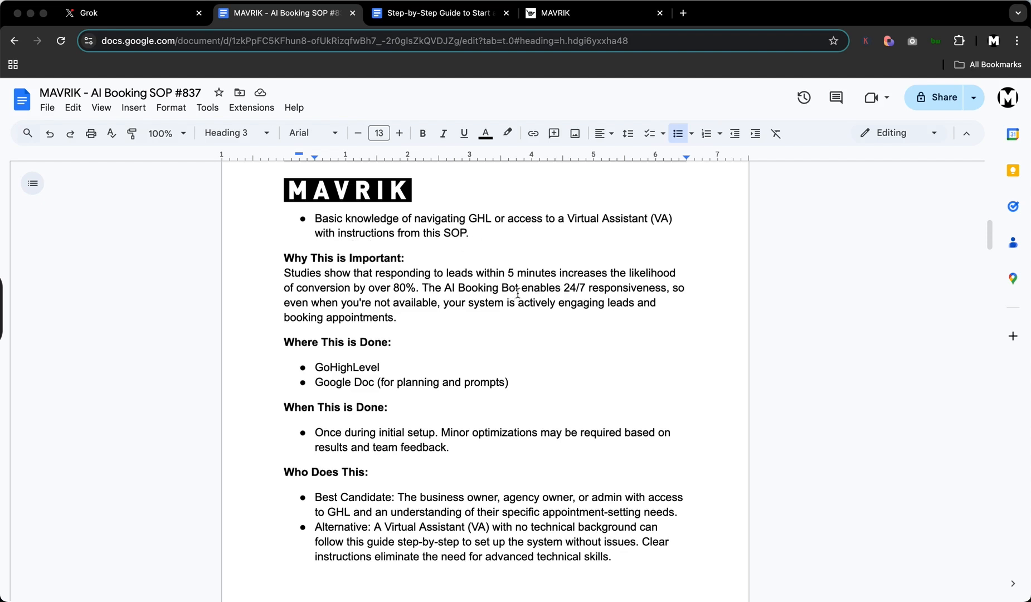
scroll(523, 291, up, 1)
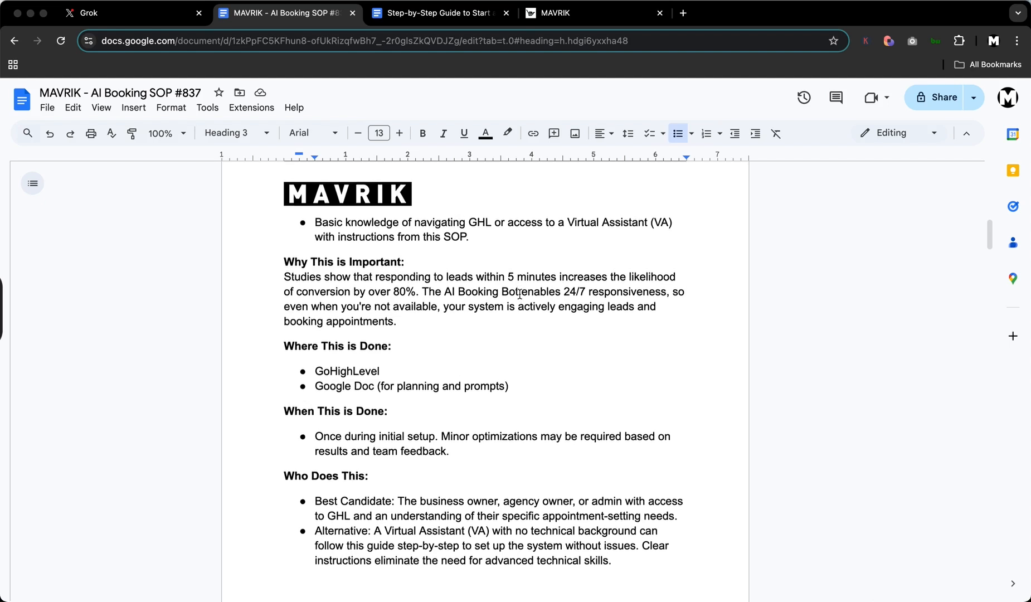
scroll(521, 295, down, 1)
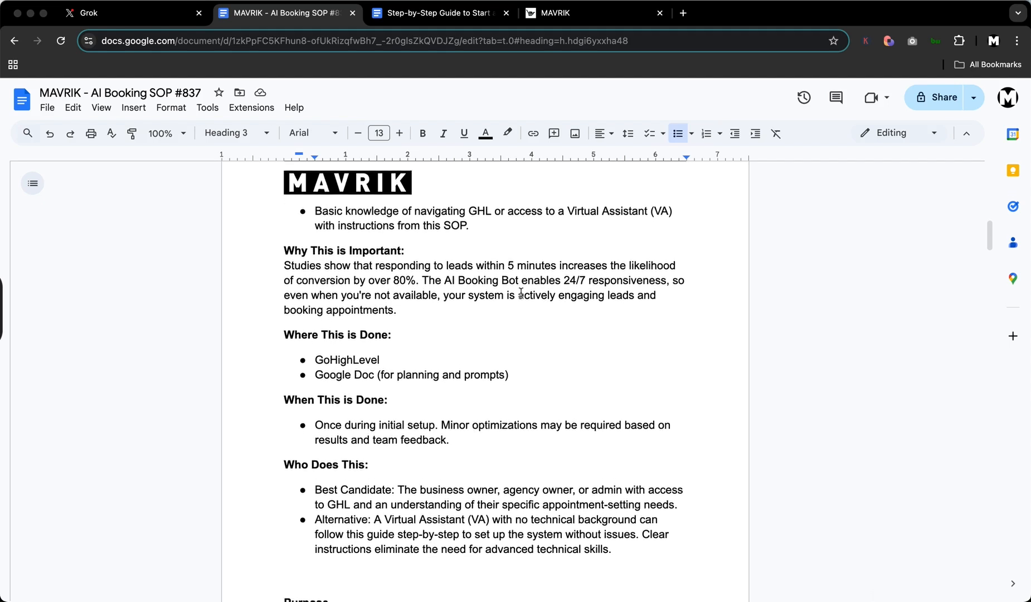
scroll(521, 292, down, 2)
scroll(523, 291, down, 1)
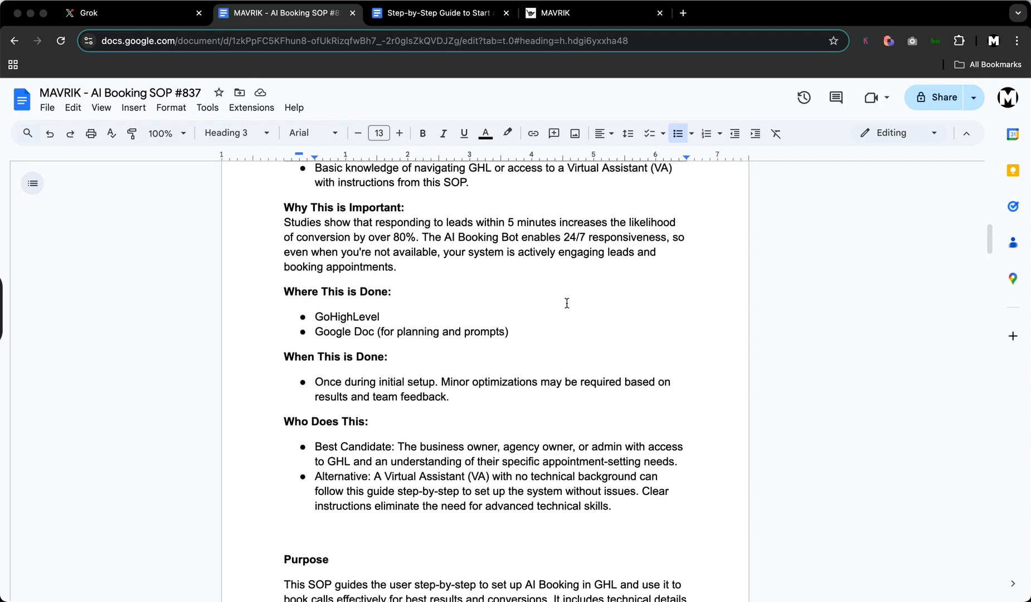
Step: Examine the Why This is Important paragraph, marking its statements on lead response time, conversion likelihood and the AI Booking Bot's responsiveness
drag(397, 268, 277, 226)
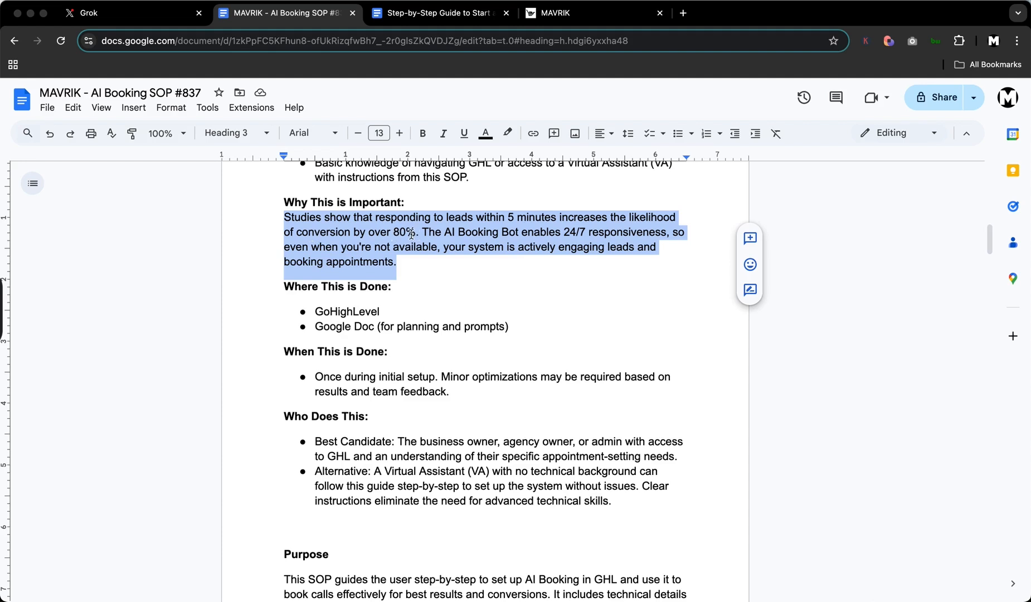
click(481, 263)
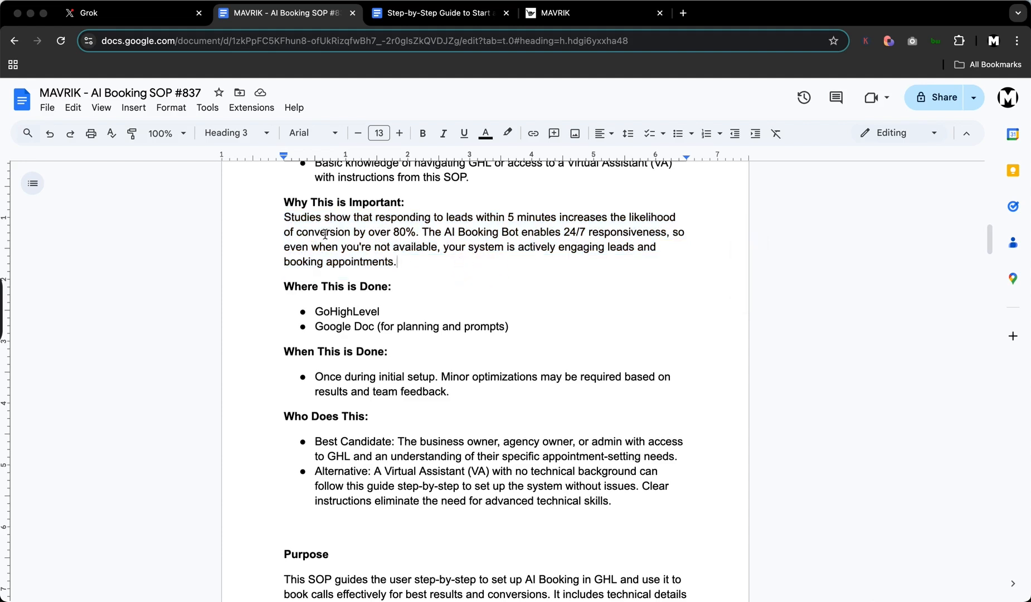
drag(299, 233, 422, 234)
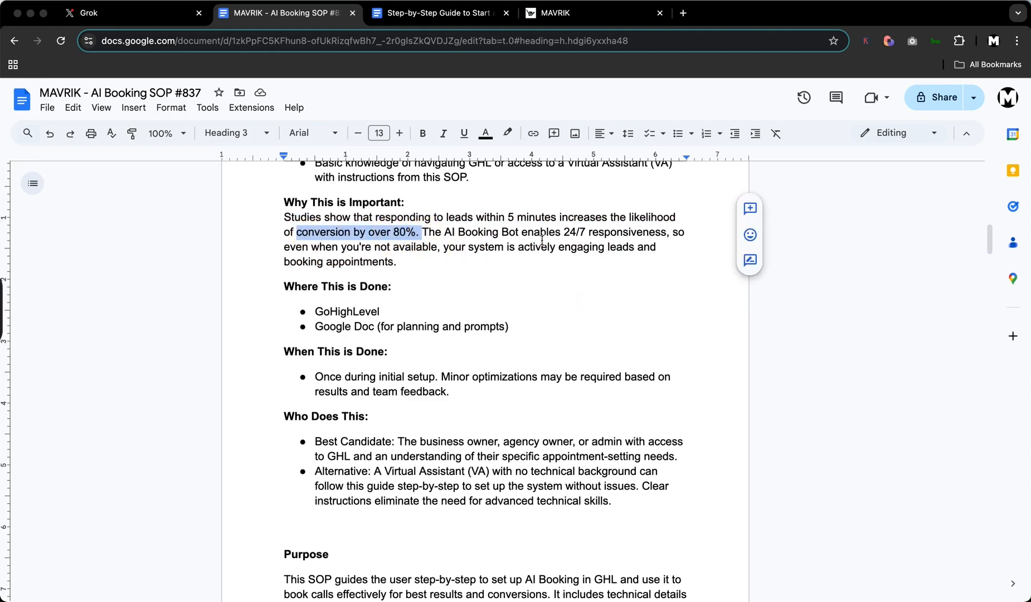
click(456, 220)
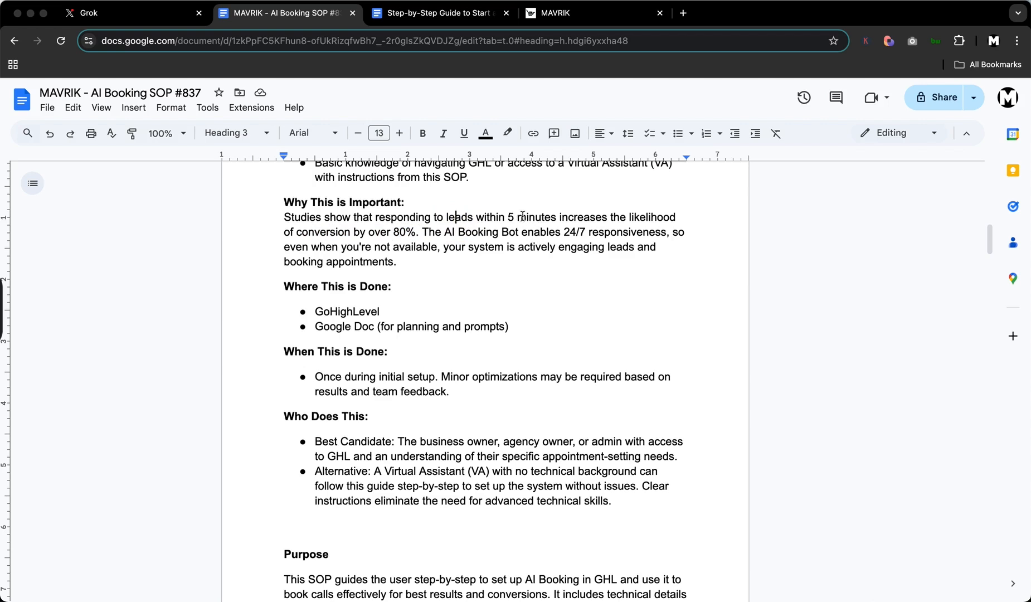
drag(505, 217, 429, 232)
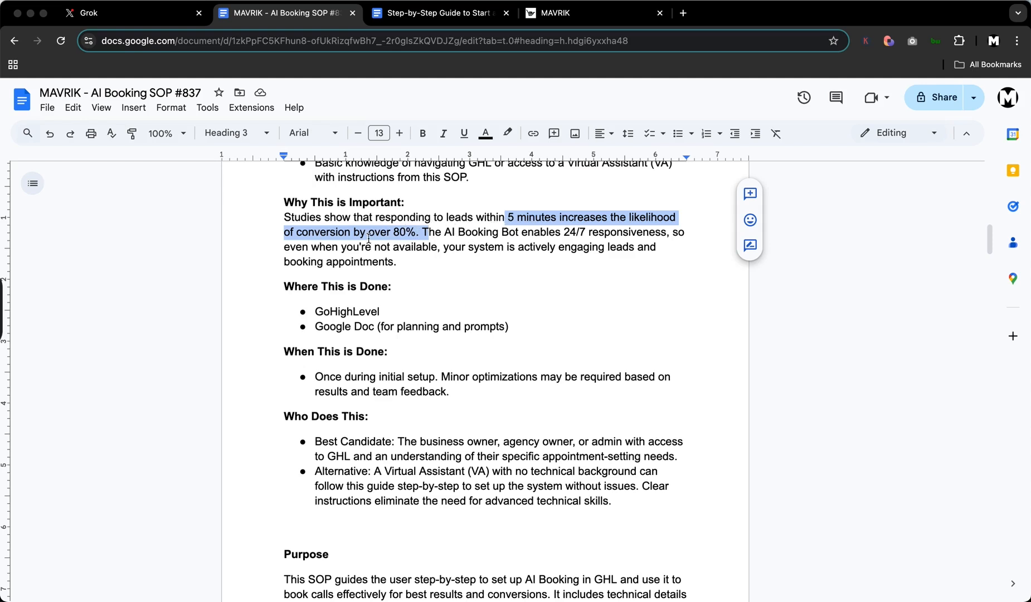
scroll(409, 238, down, 1)
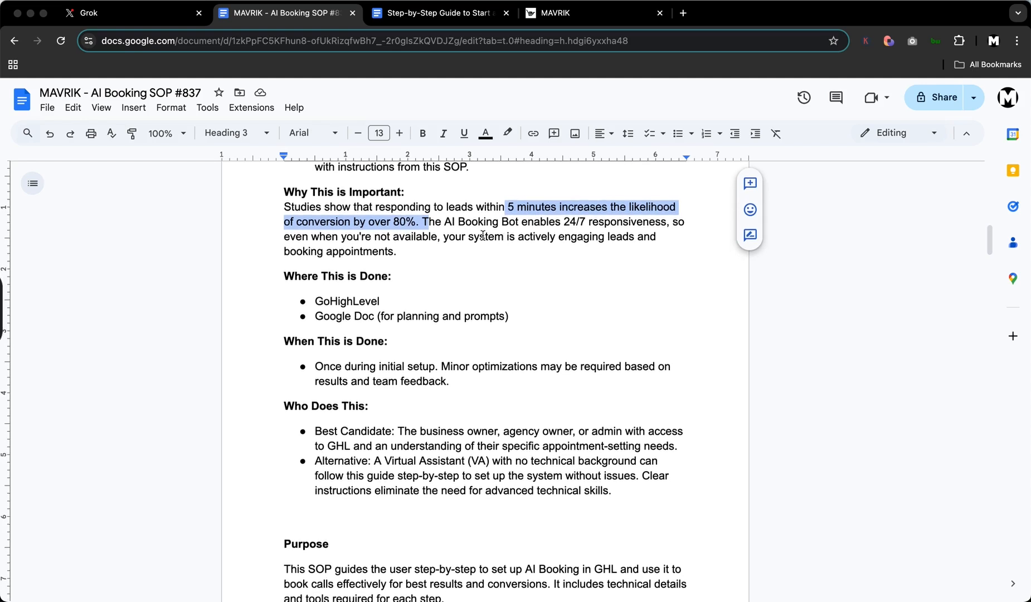
click(440, 223)
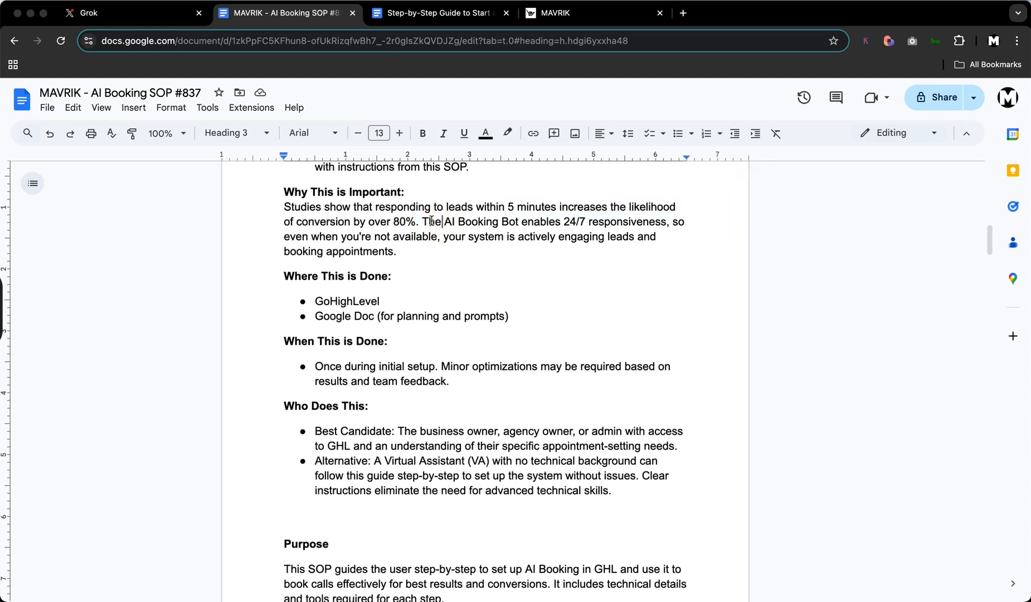
drag(431, 231, 588, 249)
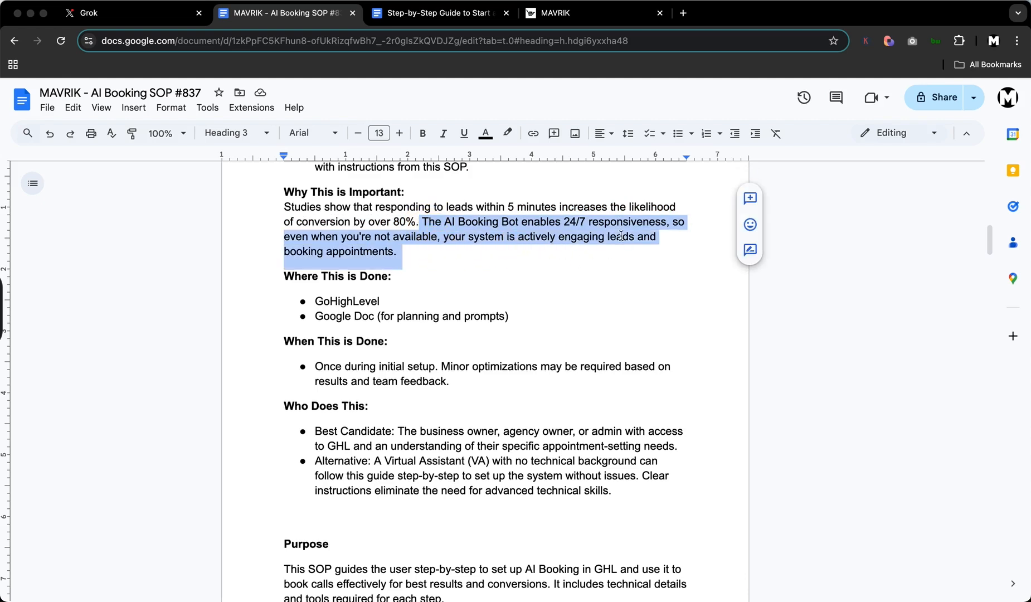
Step: Examine the Where This is Done and When This is Done sections, marking the sentence on minor optimizations
scroll(457, 273, down, 2)
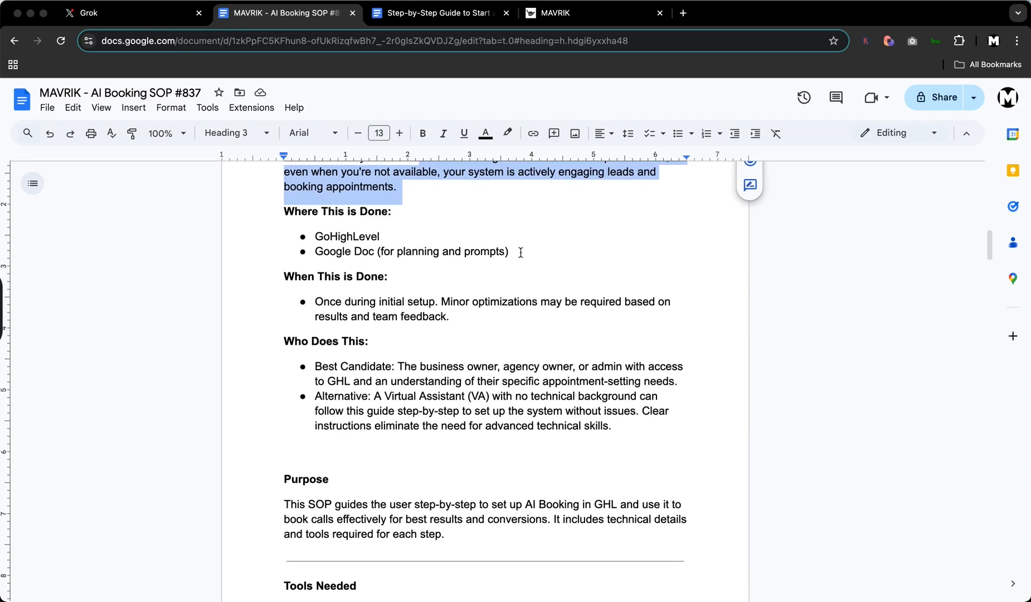
drag(285, 212, 519, 270)
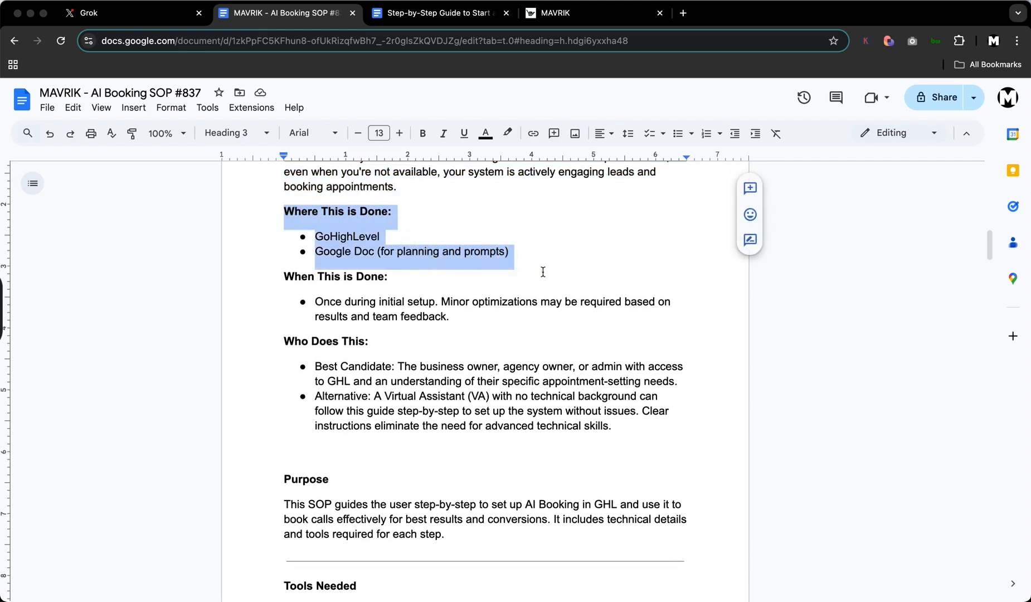
scroll(543, 272, down, 1)
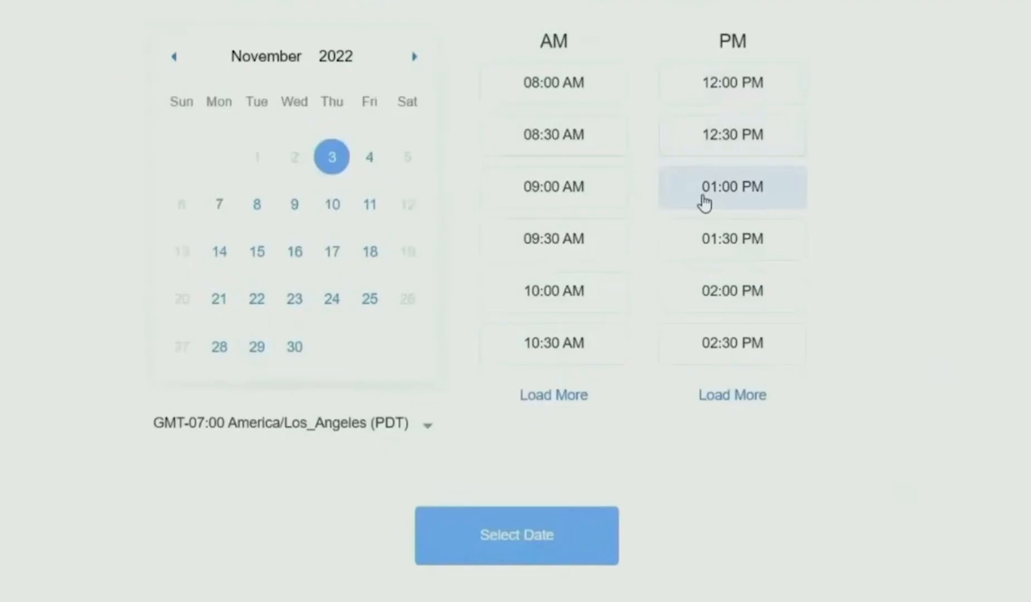
click(717, 255)
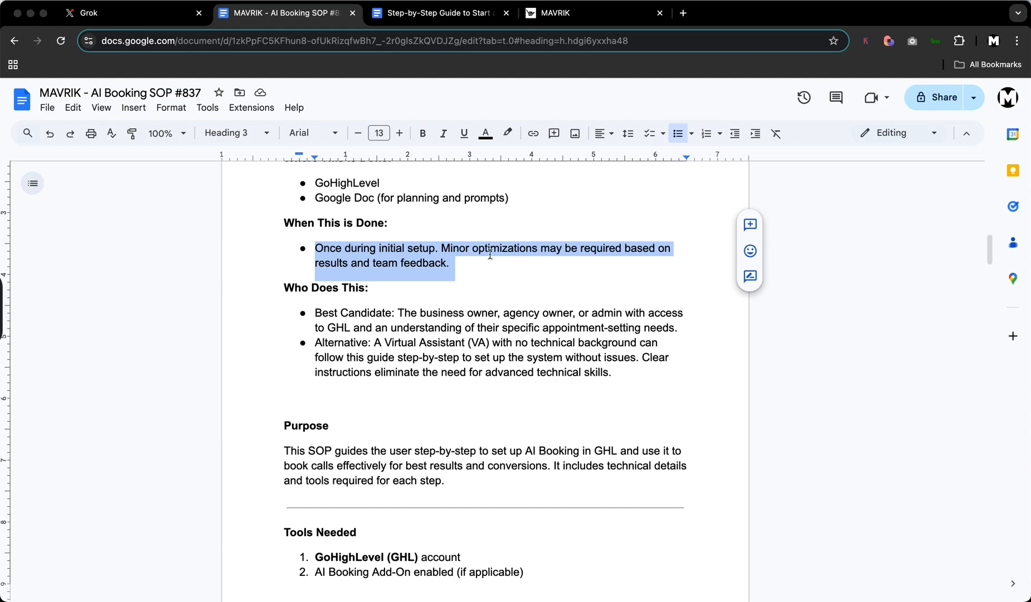
click(523, 254)
drag(441, 248, 461, 258)
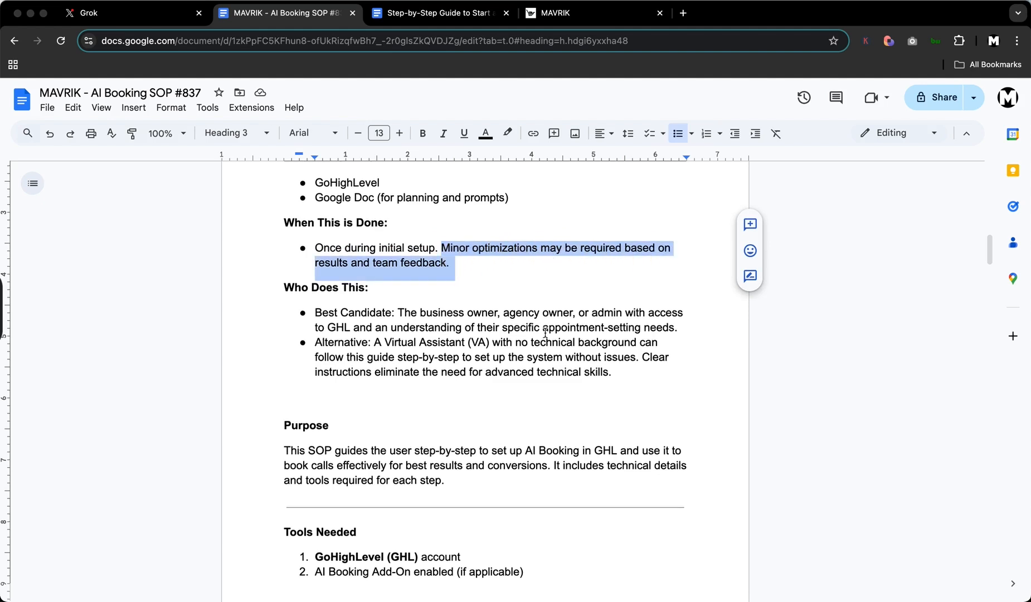
Step: Examine the Best Candidate bullet under Who Does This, marking the suitable roles and the understanding of appointment-setting needs
scroll(536, 330, down, 2)
click(482, 282)
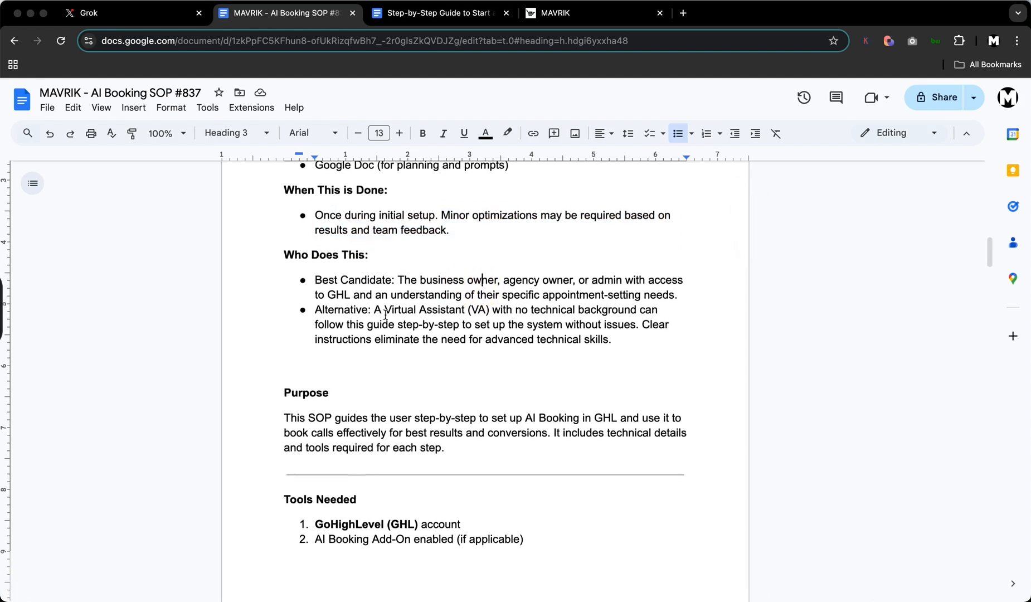
scroll(392, 275, down, 1)
drag(399, 262, 496, 263)
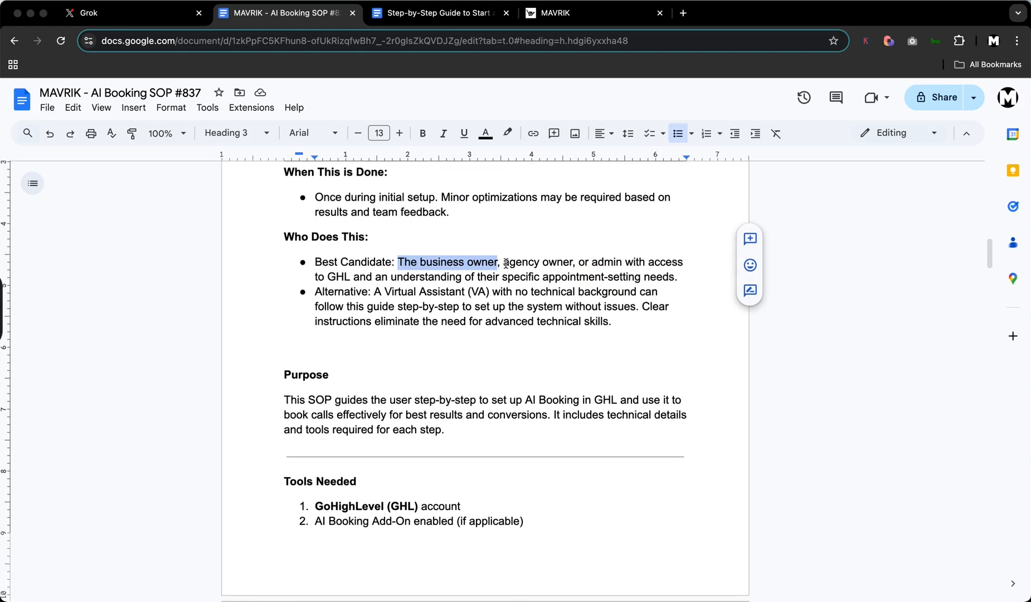
drag(505, 265, 621, 318)
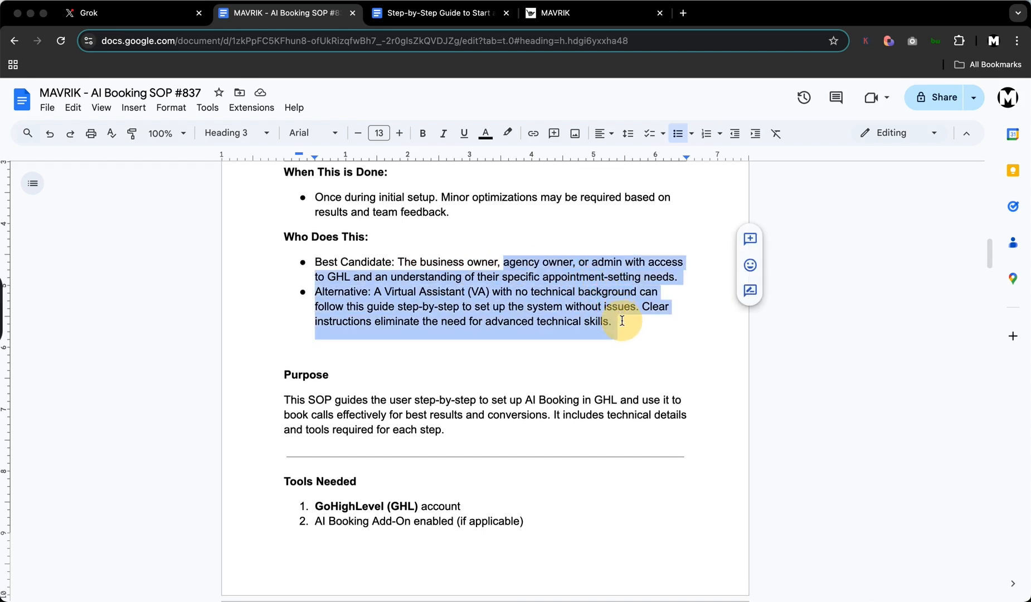
click(648, 263)
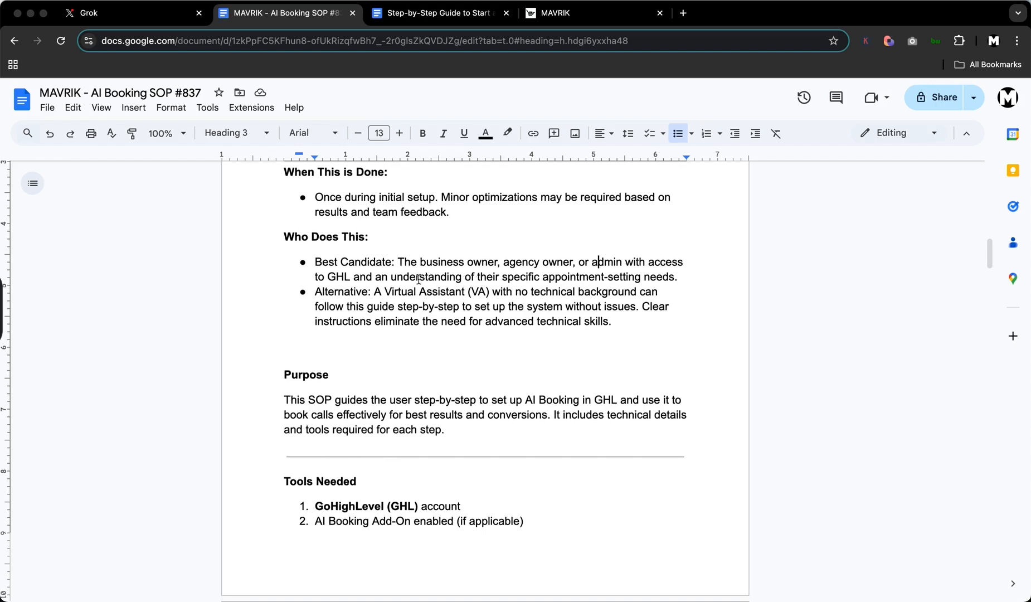
drag(416, 277, 680, 279)
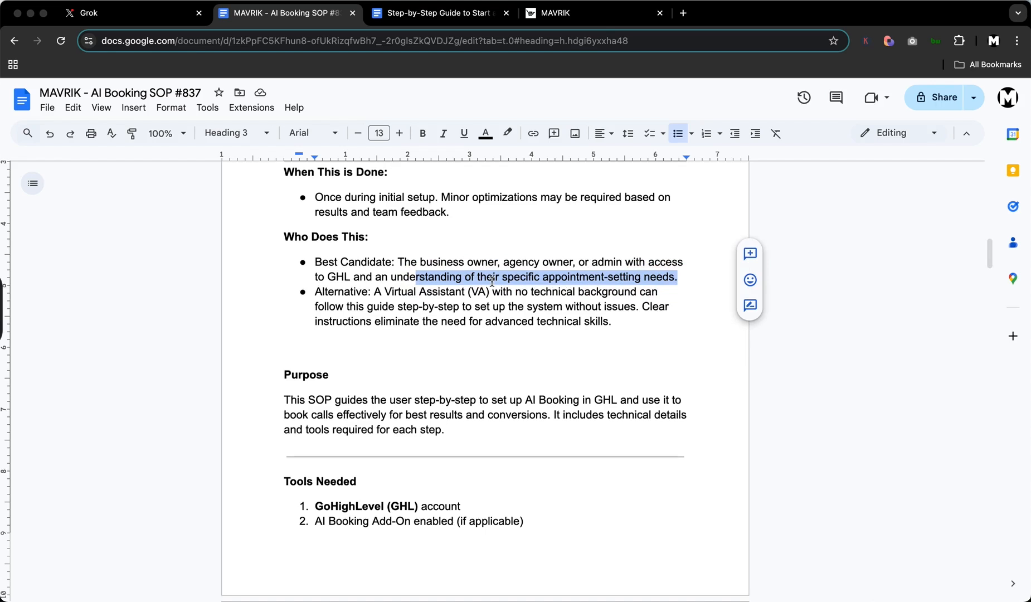
click(424, 293)
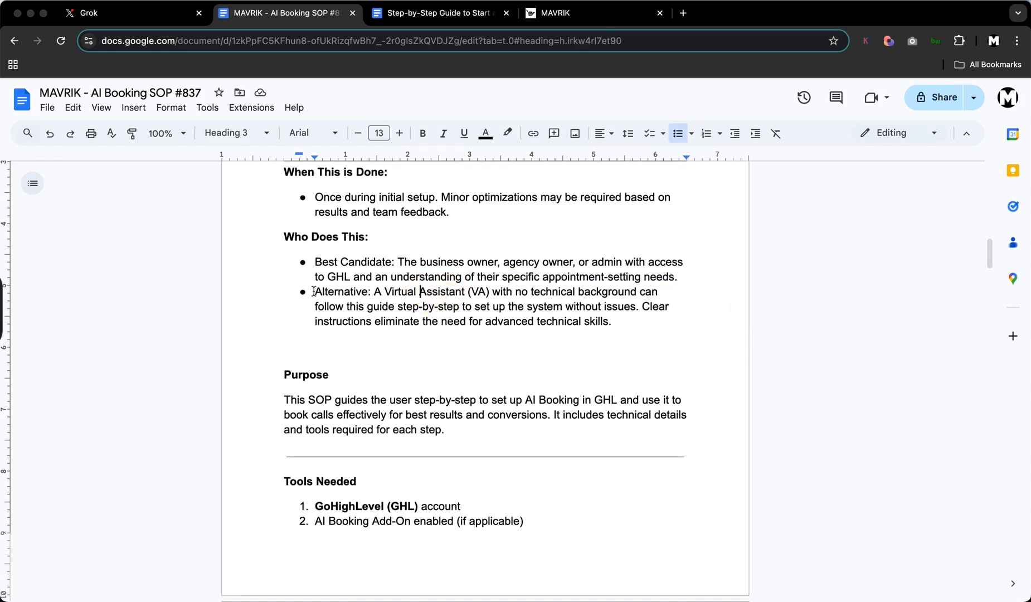
Step: Highlight and read the Alternative bullet on the Virtual Assistant under Who Does This
drag(315, 292, 628, 322)
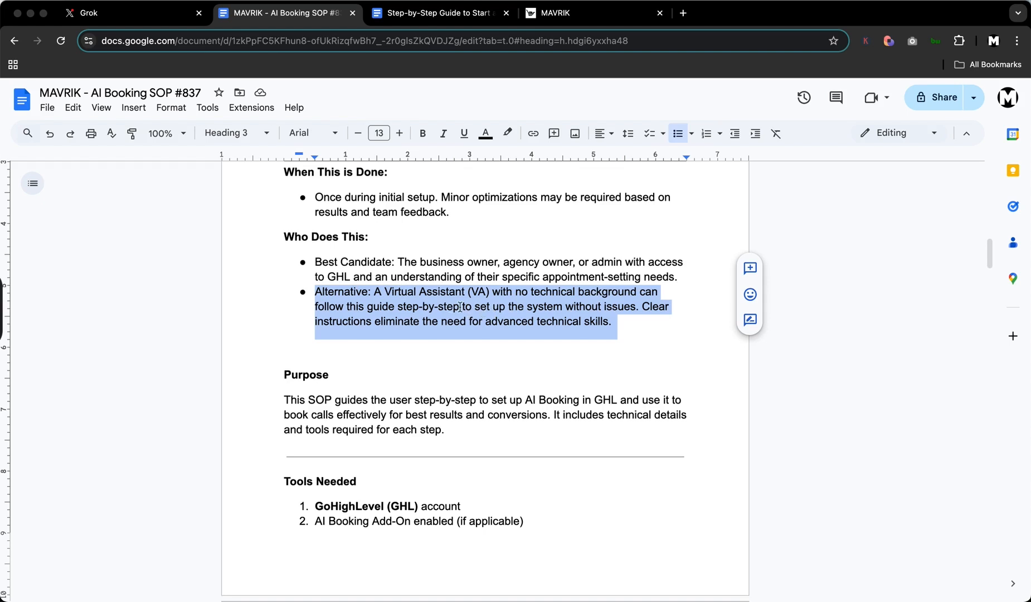
scroll(474, 307, down, 2)
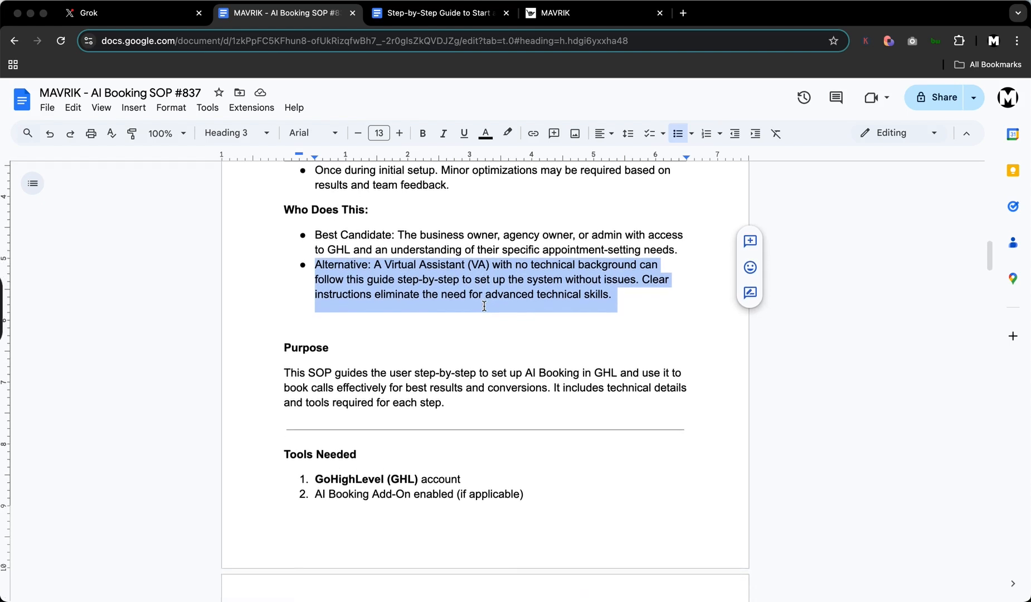
scroll(484, 306, down, 1)
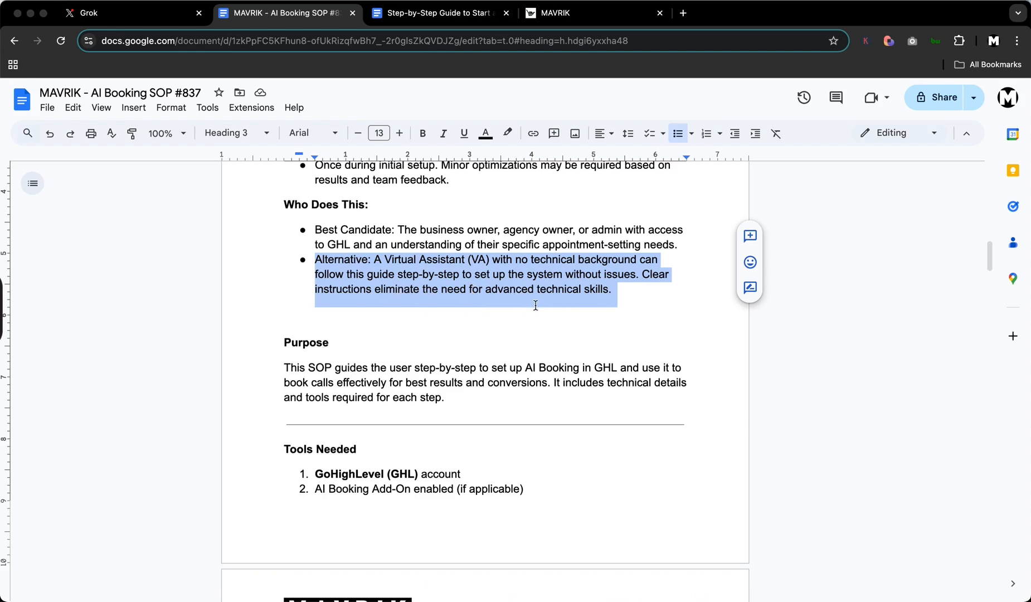
scroll(533, 306, down, 1)
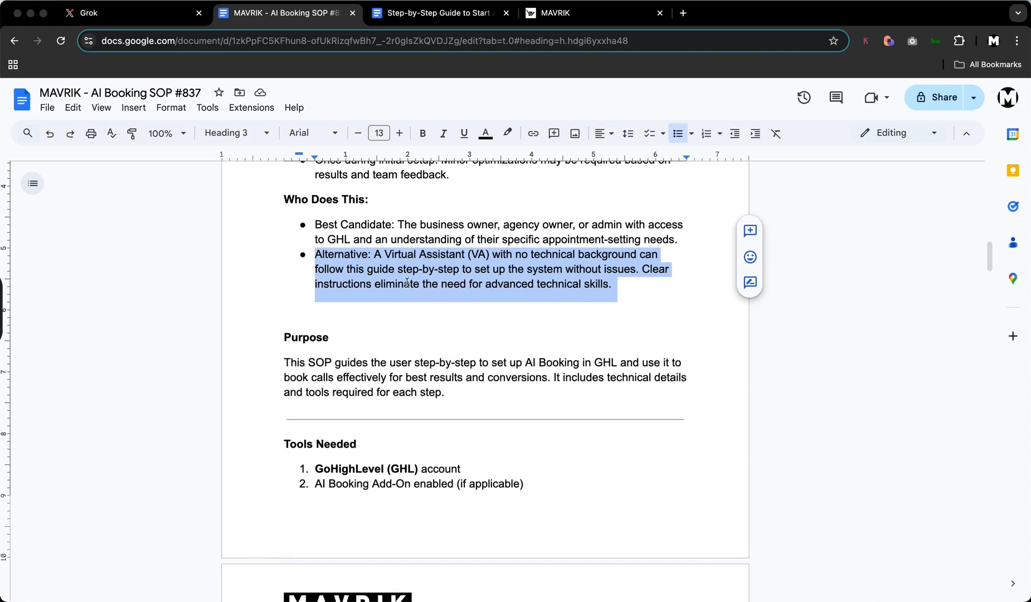
click(630, 293)
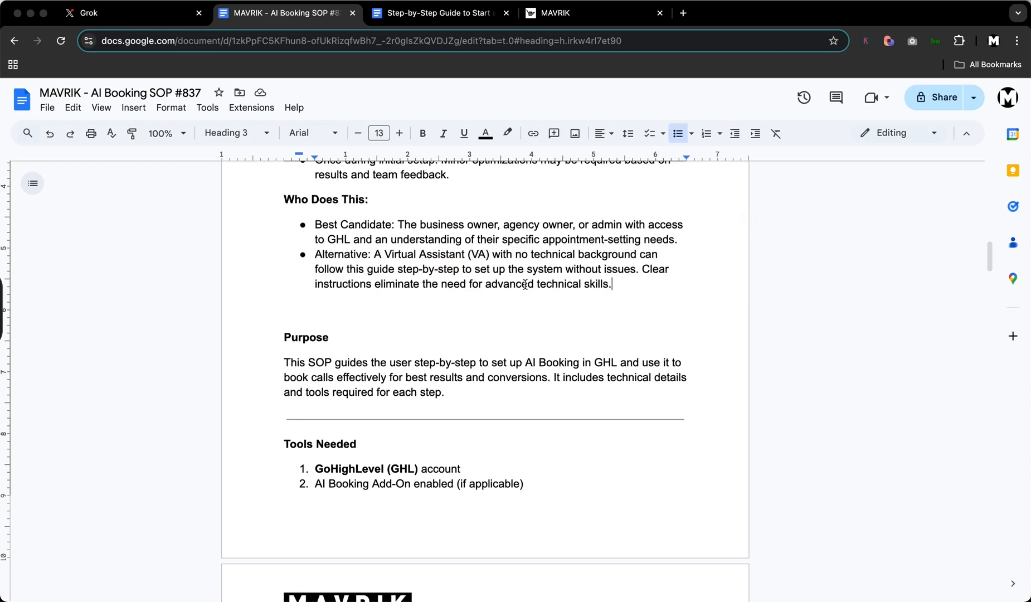
Step: Read the Purpose section, highlight its sentence on technical details and tools, and review the Tools Needed list
scroll(558, 331, down, 2)
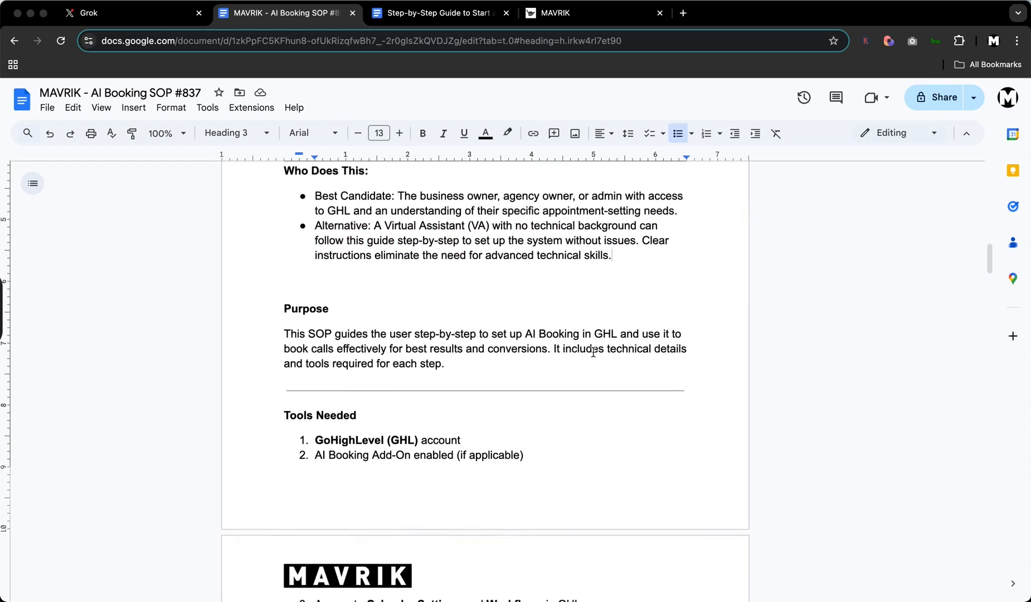
scroll(592, 351, down, 3)
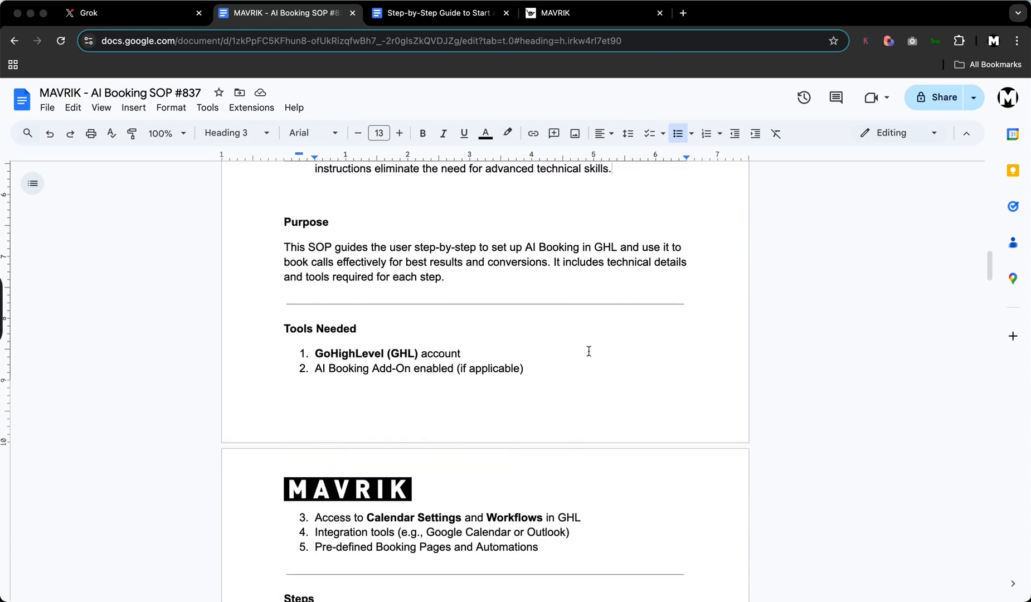
scroll(589, 351, down, 1)
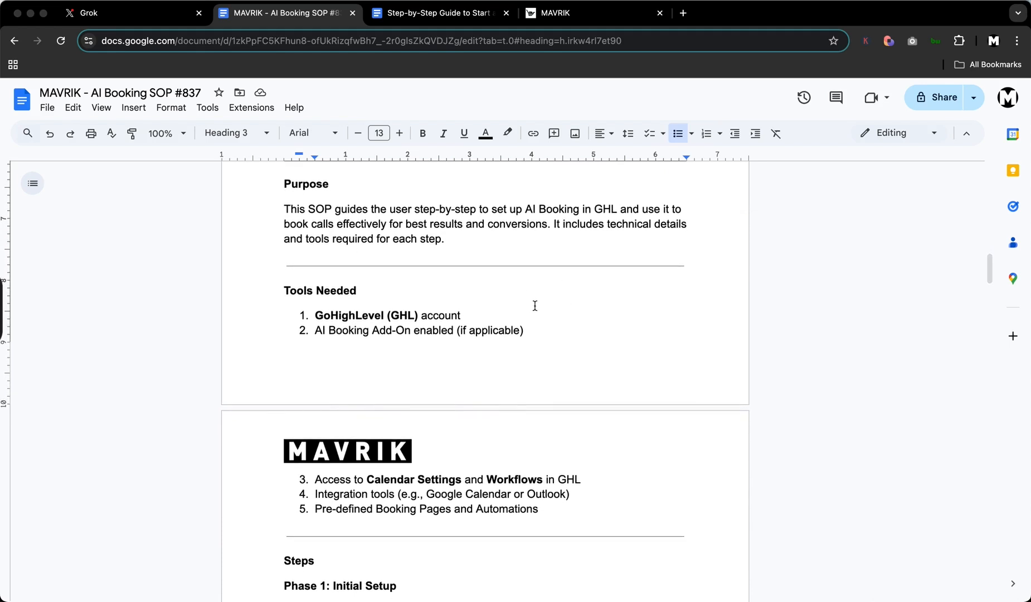
scroll(536, 304, down, 1)
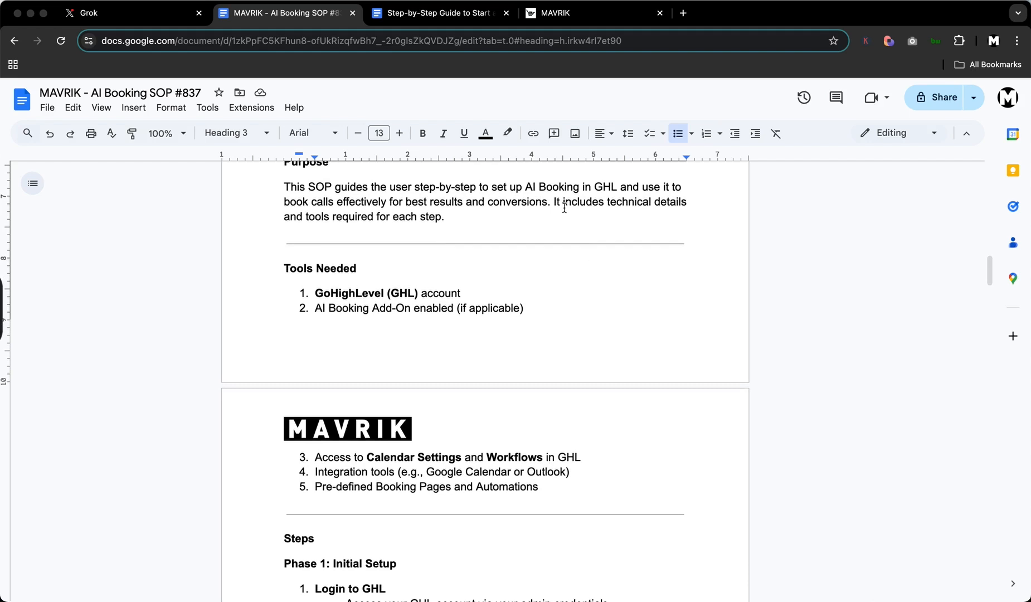
drag(554, 202, 551, 221)
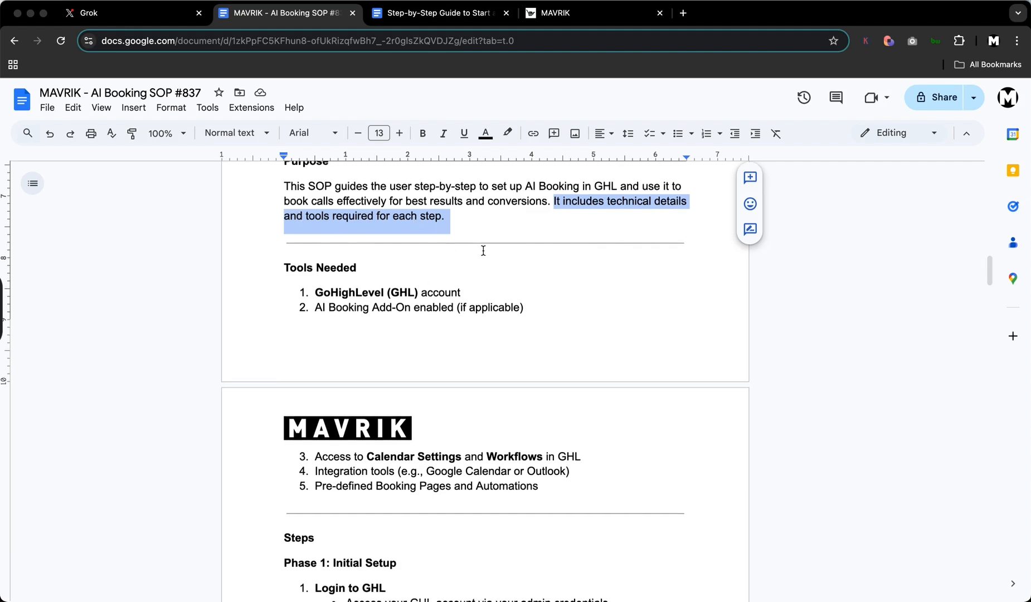
scroll(484, 249, down, 1)
scroll(555, 277, down, 1)
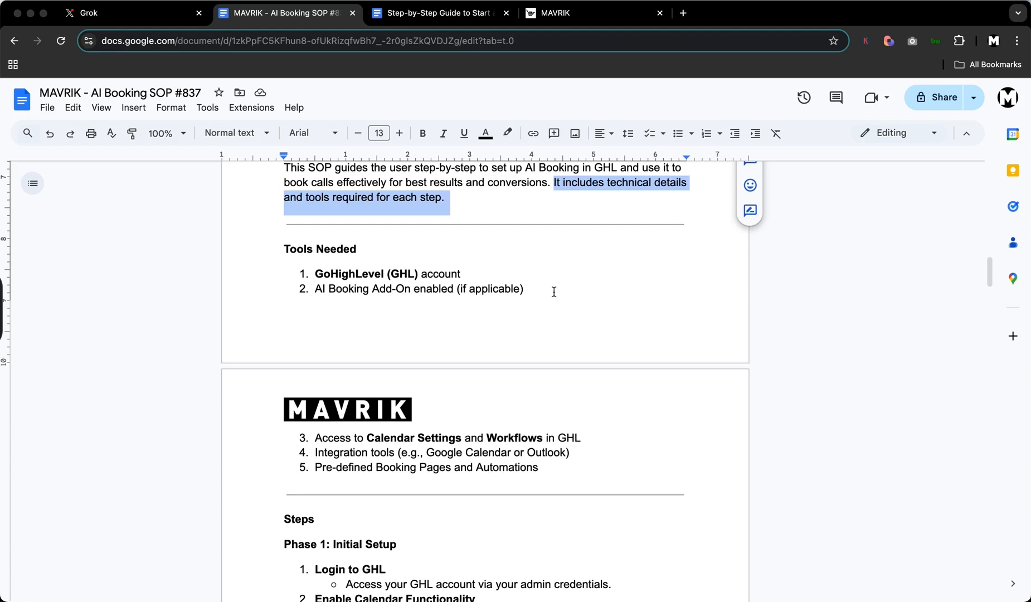
Step: Highlight and read the first two Tools Needed items, the GoHighLevel (GHL) account and the AI Booking Add-On
scroll(541, 286, down, 1)
scroll(536, 286, up, 3)
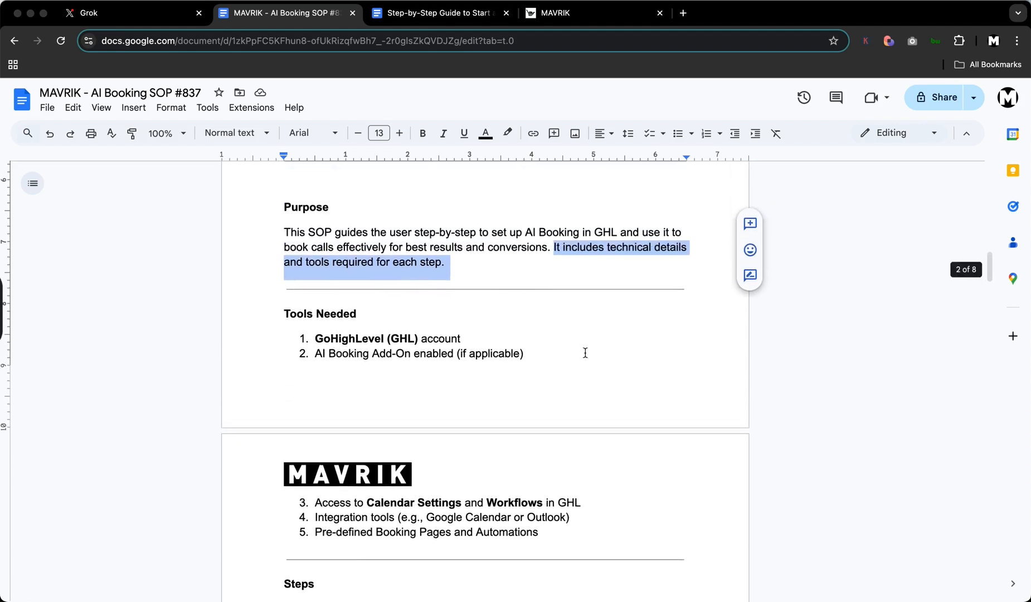
scroll(583, 353, down, 2)
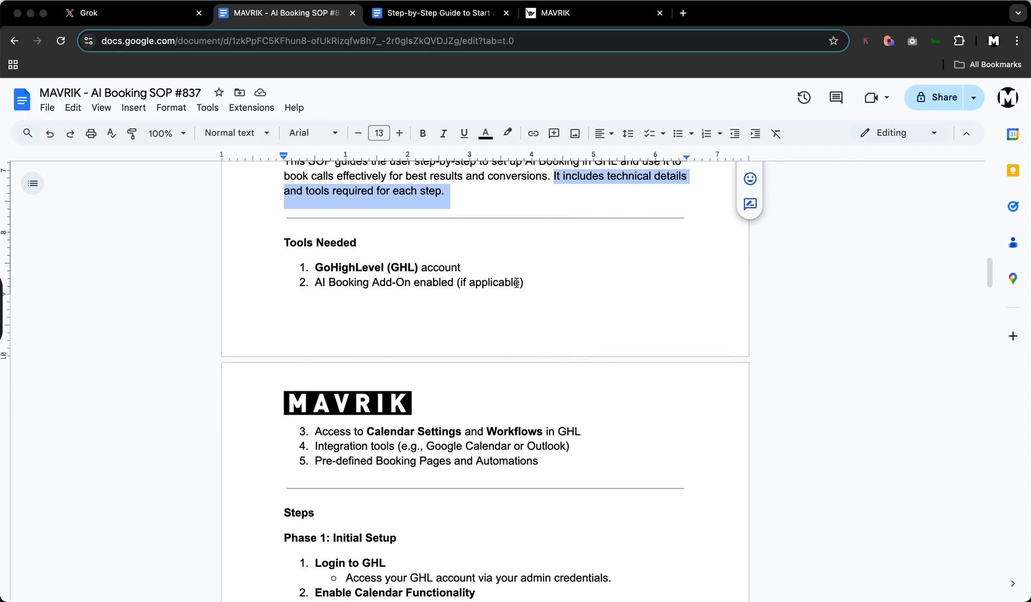
scroll(555, 296, down, 1)
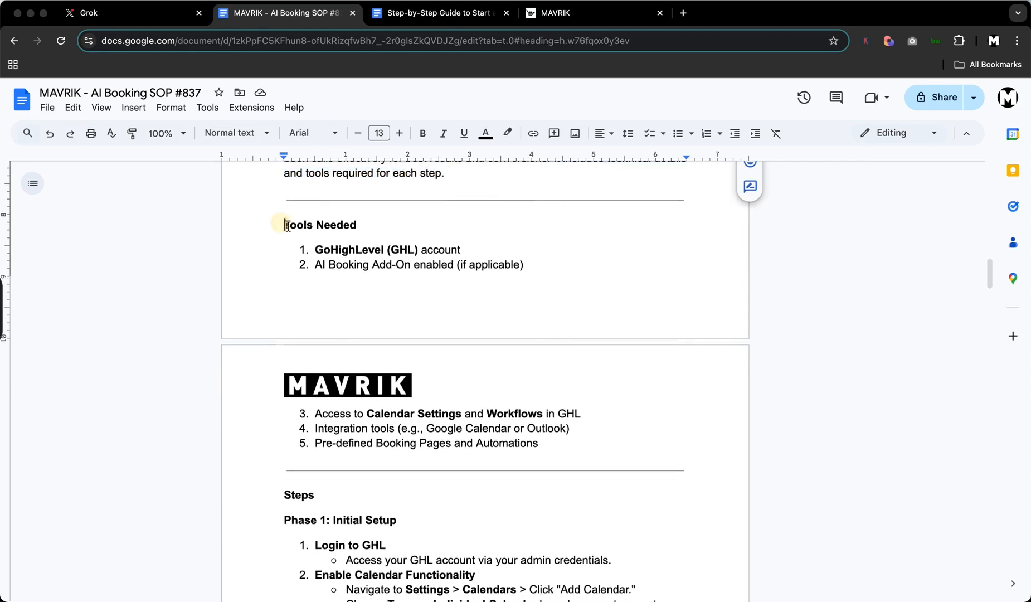
drag(283, 224, 570, 291)
scroll(584, 384, down, 1)
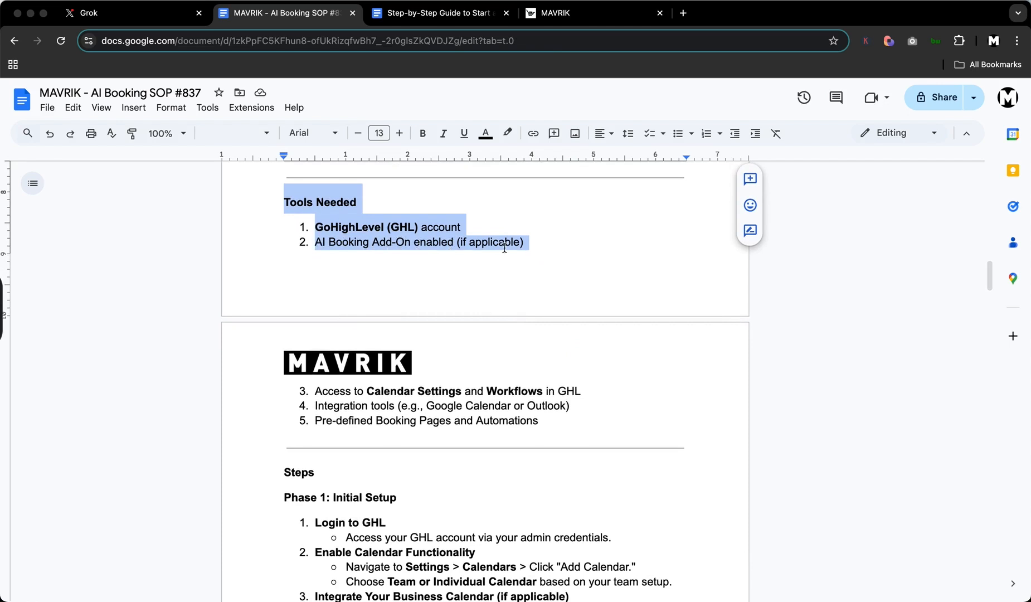
click(538, 245)
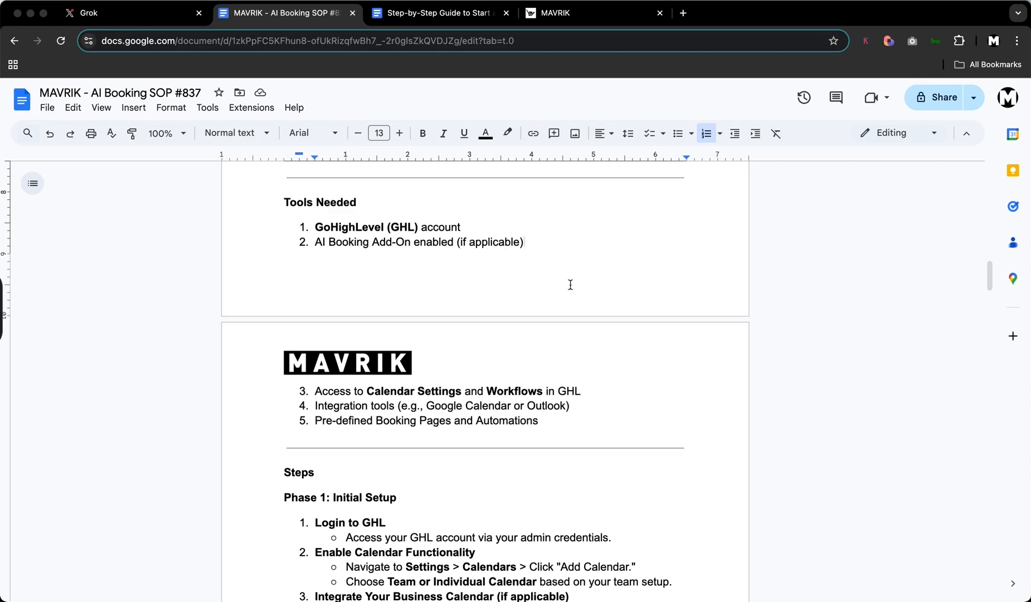
Step: Review Tools Needed items 3 to 5, highlighting them together and then the Calendar Settings and Workflows access item alone
scroll(545, 328, down, 5)
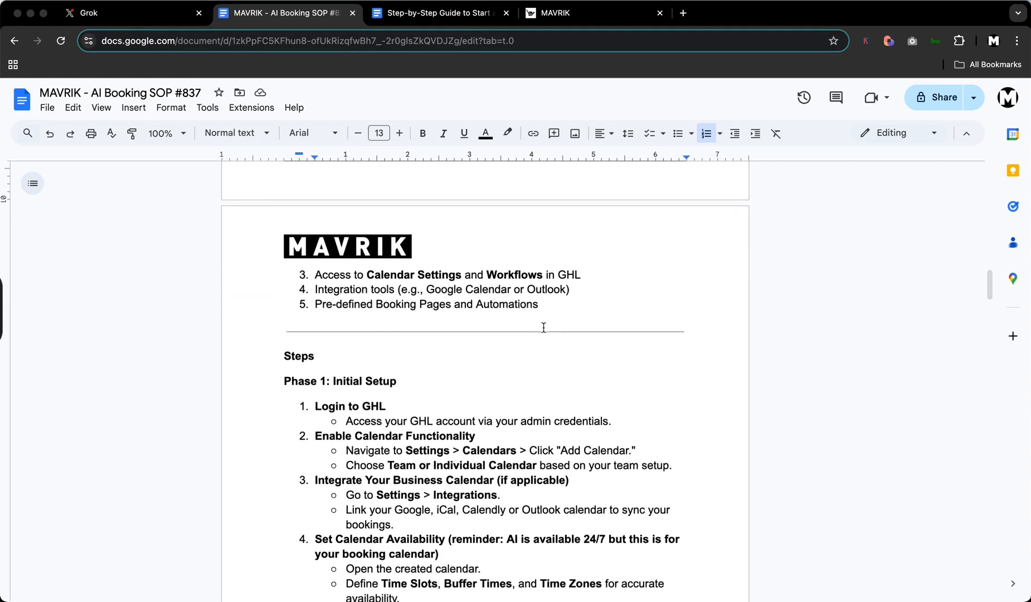
scroll(543, 327, down, 1)
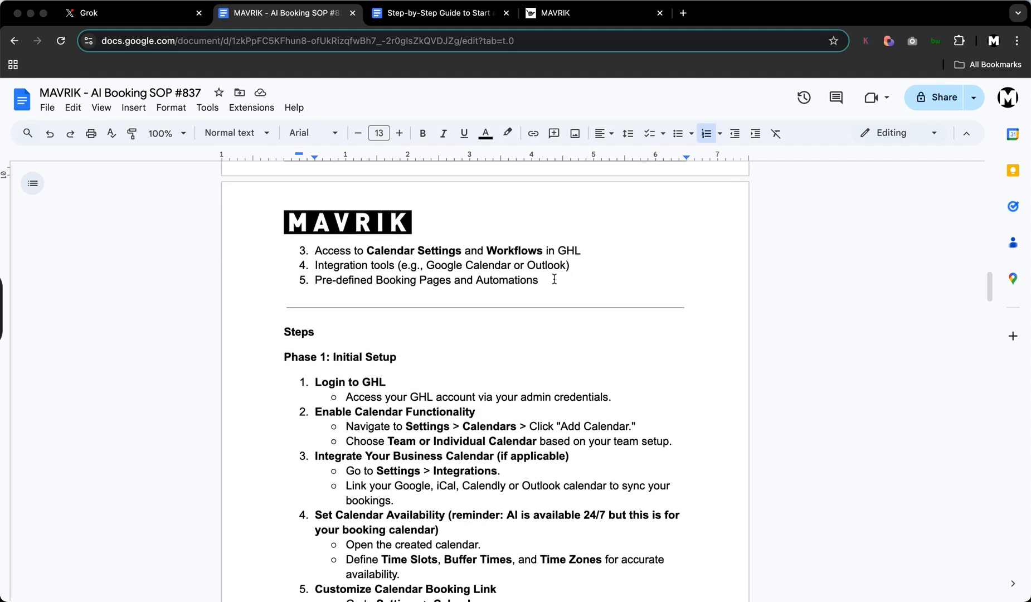
drag(539, 280, 311, 253)
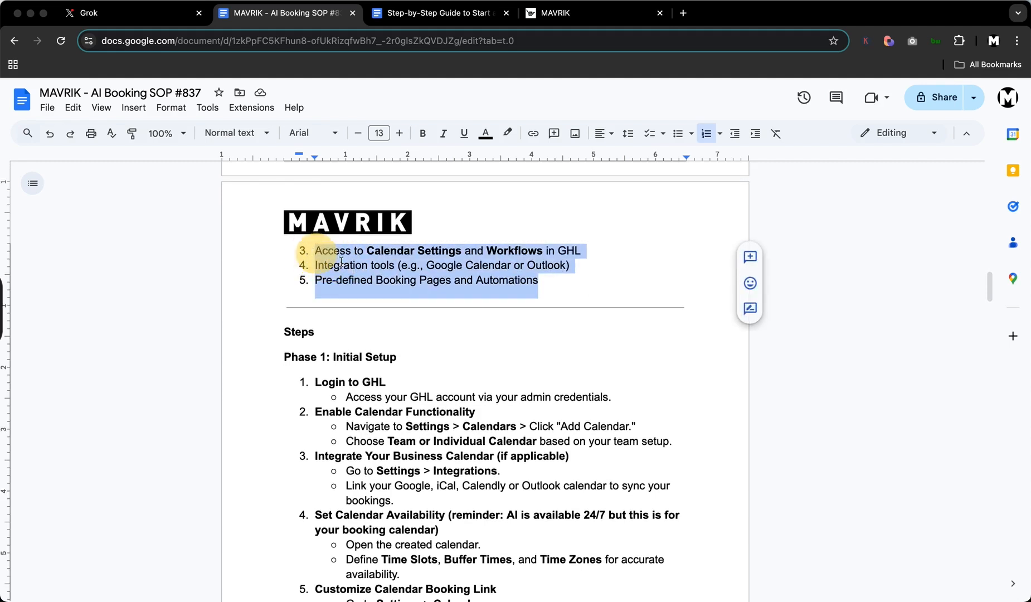
click(583, 285)
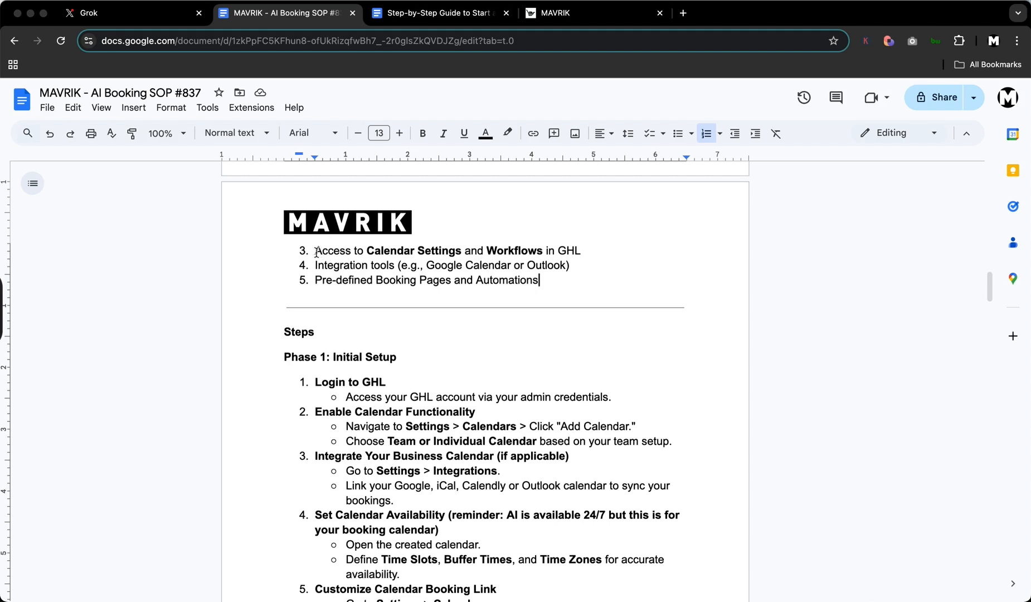
drag(320, 252, 607, 254)
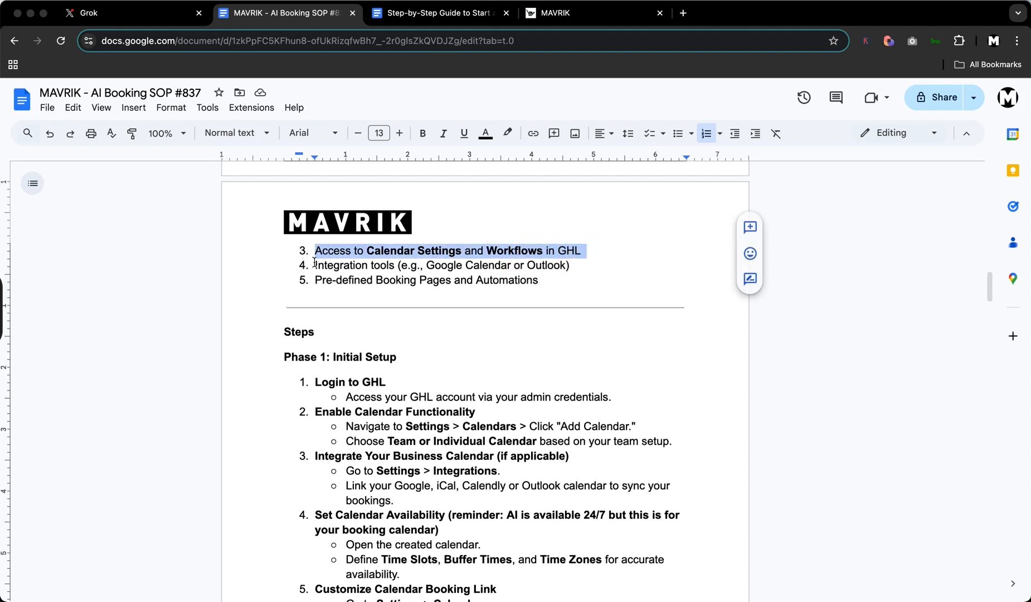
Step: Underline Google Calendar in the Integration tools item and highlight the Pre-defined Booking Pages and Automations item
drag(313, 266, 571, 270)
click(442, 266)
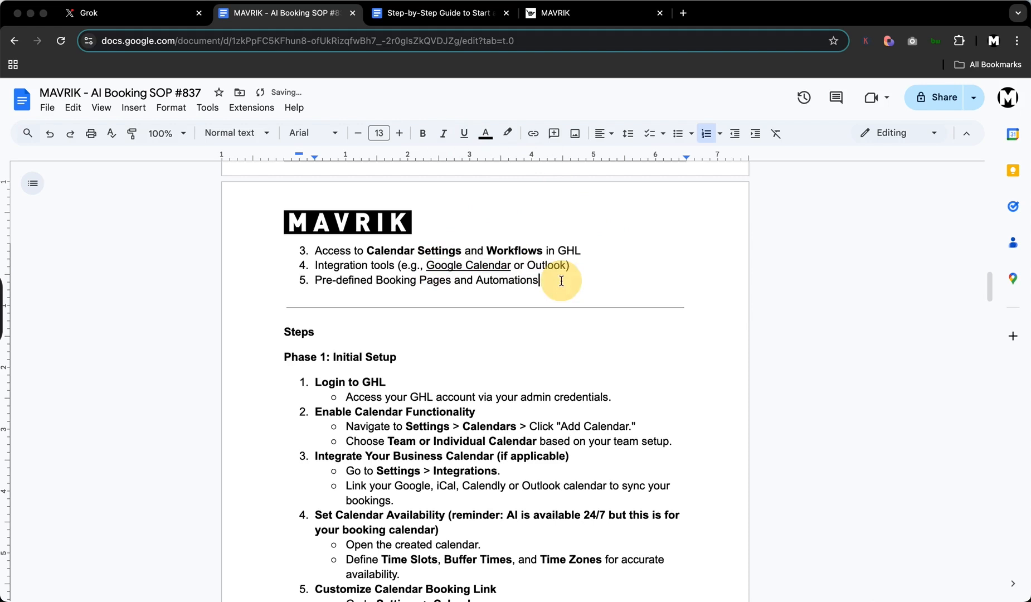
drag(546, 280, 276, 279)
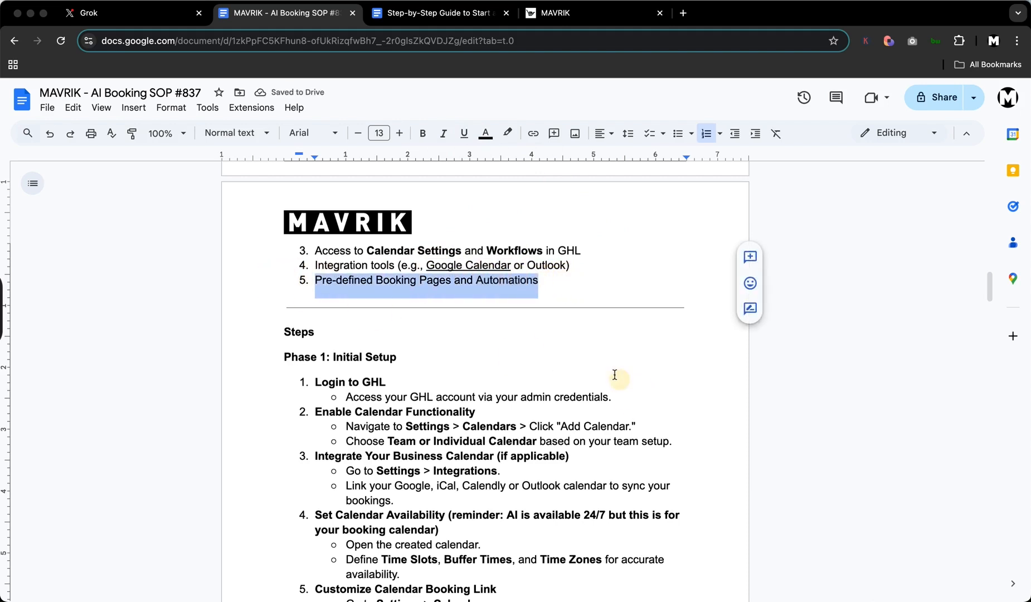
click(453, 267)
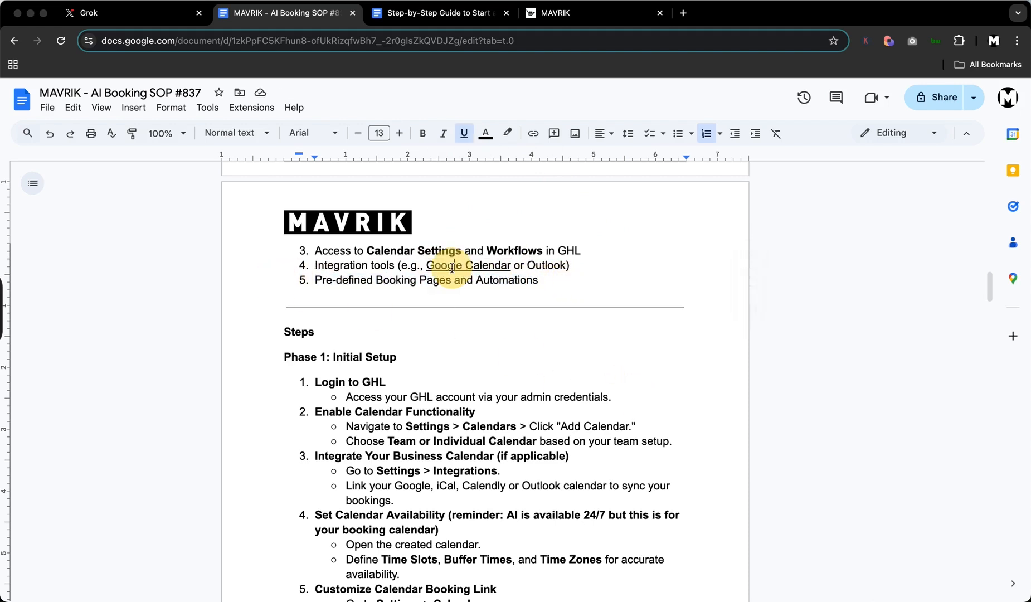
click(489, 266)
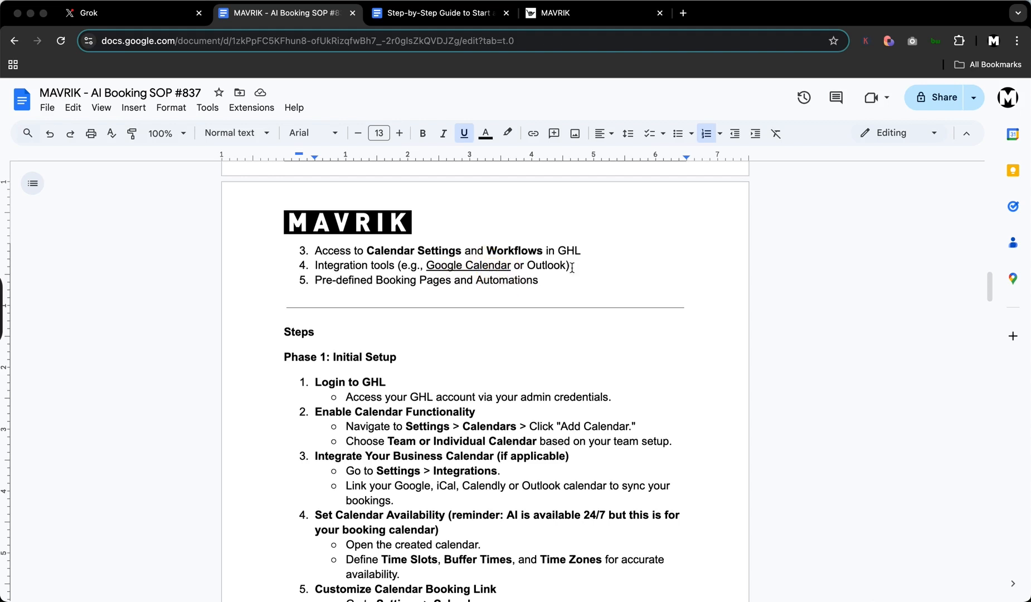
drag(539, 281, 310, 278)
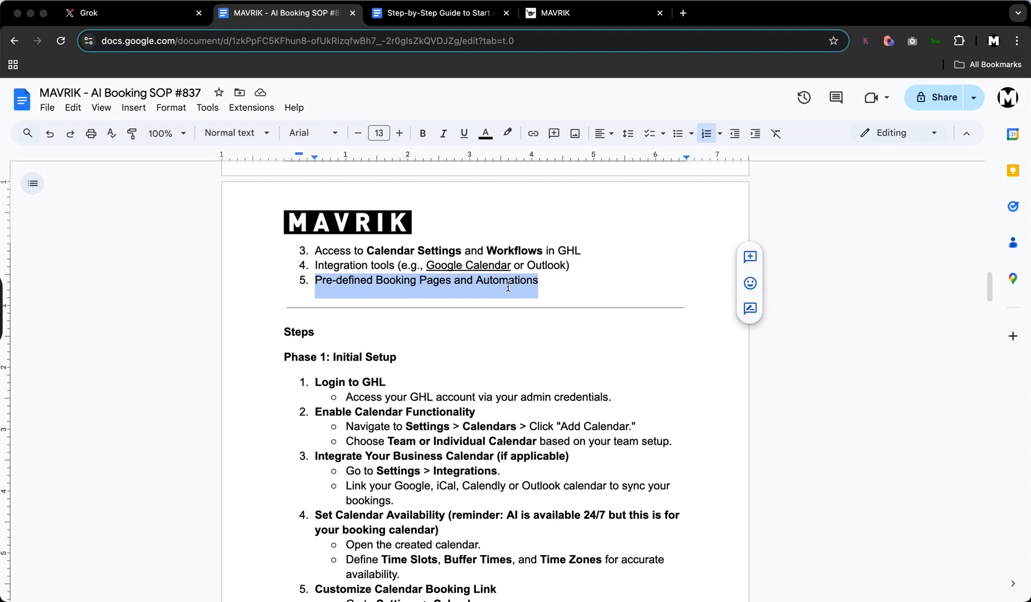
Step: Review the Phase 1: Initial Setup section under Steps, highlighting it from its heading through the Customize Calendar Booking Link item
scroll(451, 338, down, 1)
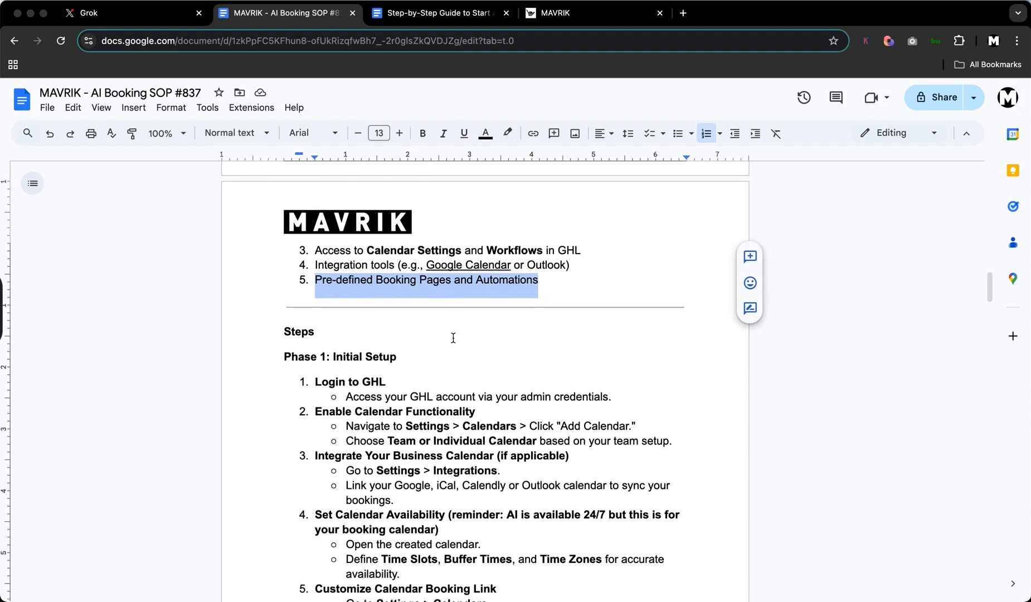
scroll(455, 337, down, 5)
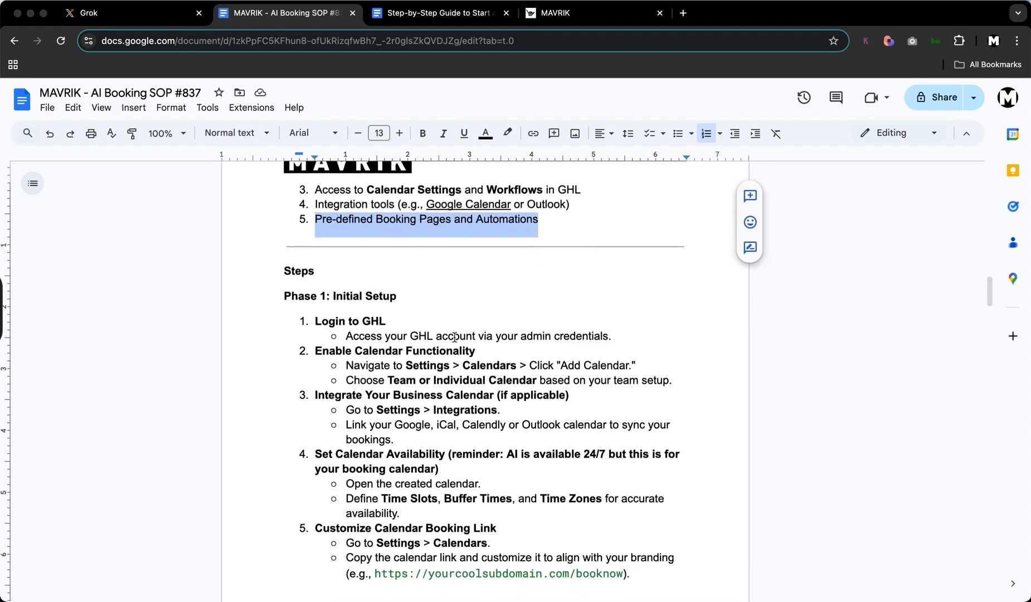
scroll(455, 337, down, 2)
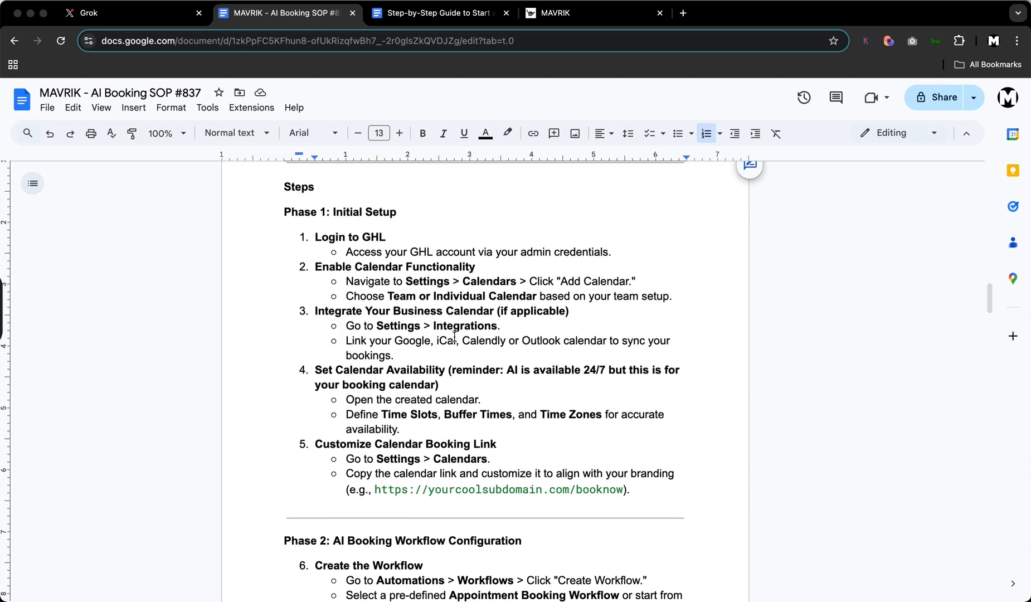
scroll(321, 225, down, 1)
click(404, 200)
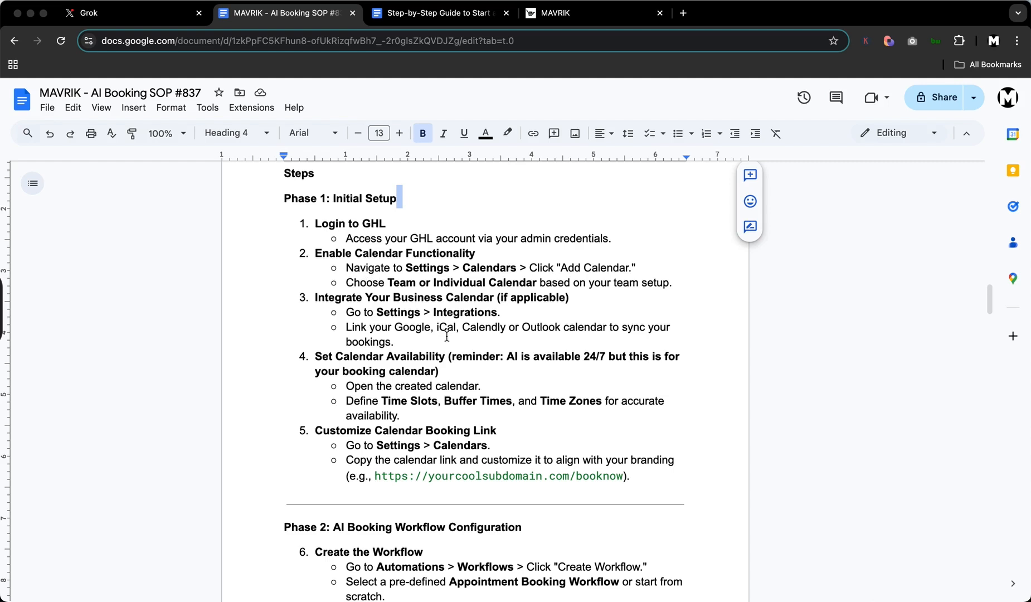
drag(279, 205, 659, 477)
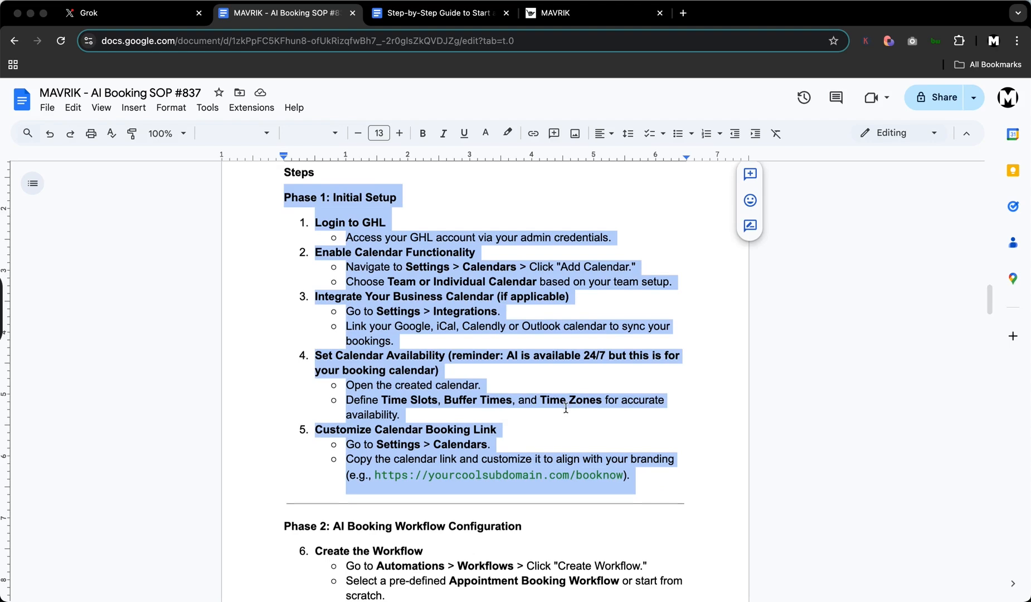
Step: Highlight the start of Phase 2: AI Booking Workflow Configuration, and skim the remaining steps through Phase 4: Booking a Call
scroll(504, 416, down, 5)
drag(283, 338, 593, 452)
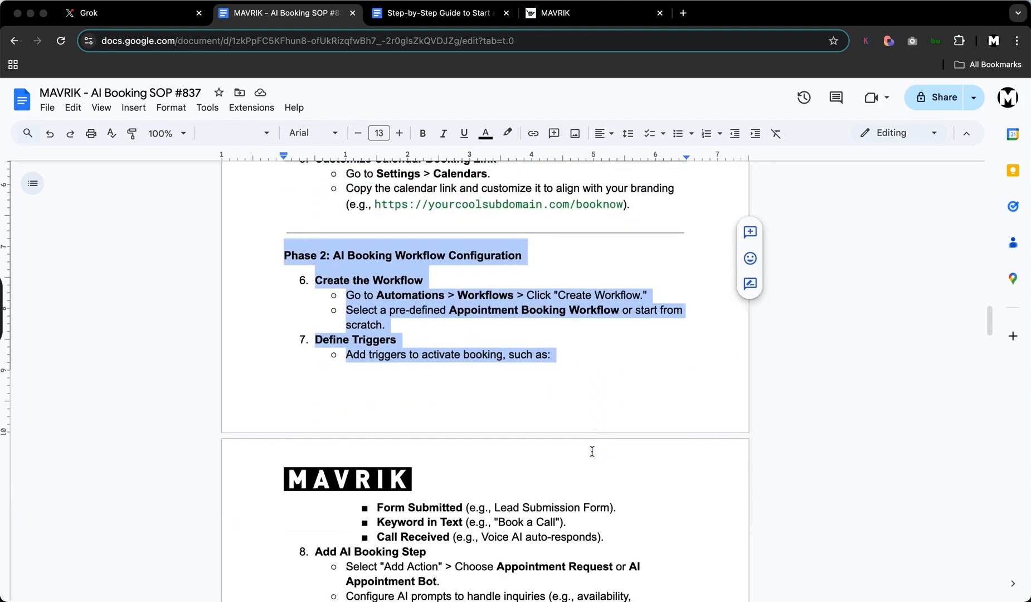
scroll(591, 450, down, 2)
scroll(587, 447, down, 10)
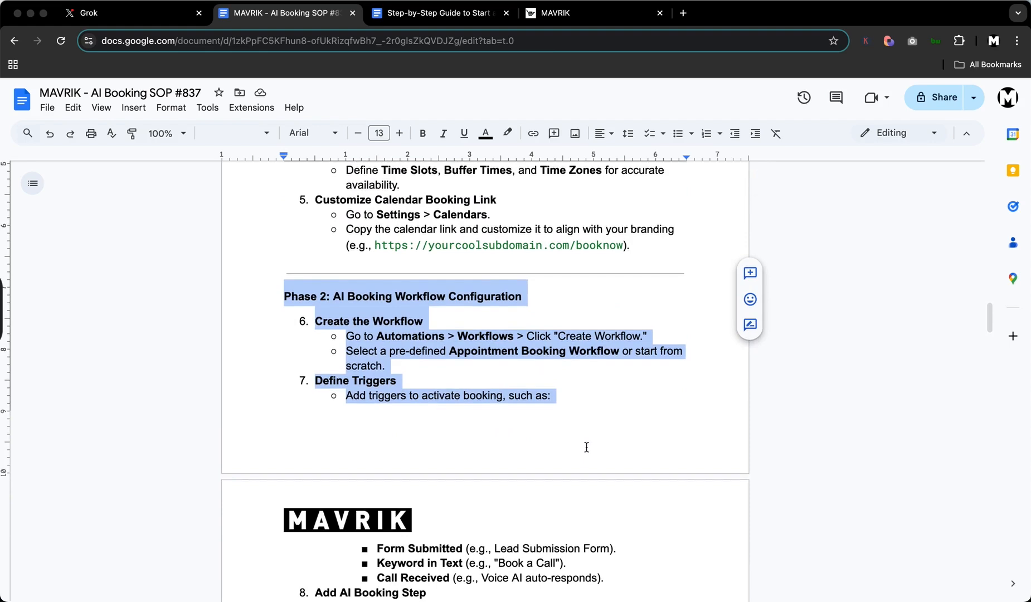
scroll(587, 447, down, 6)
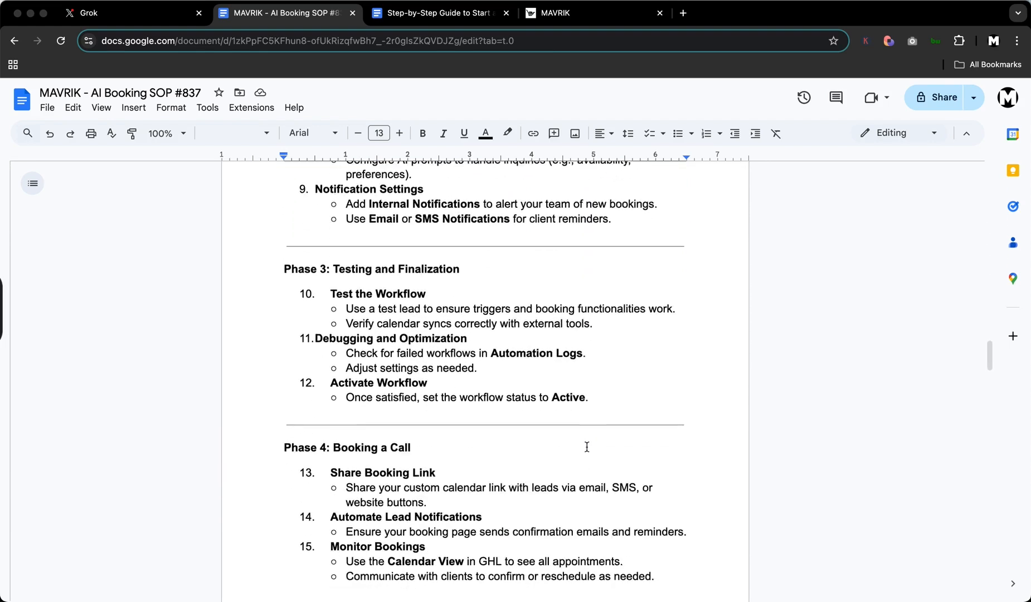
scroll(587, 447, down, 5)
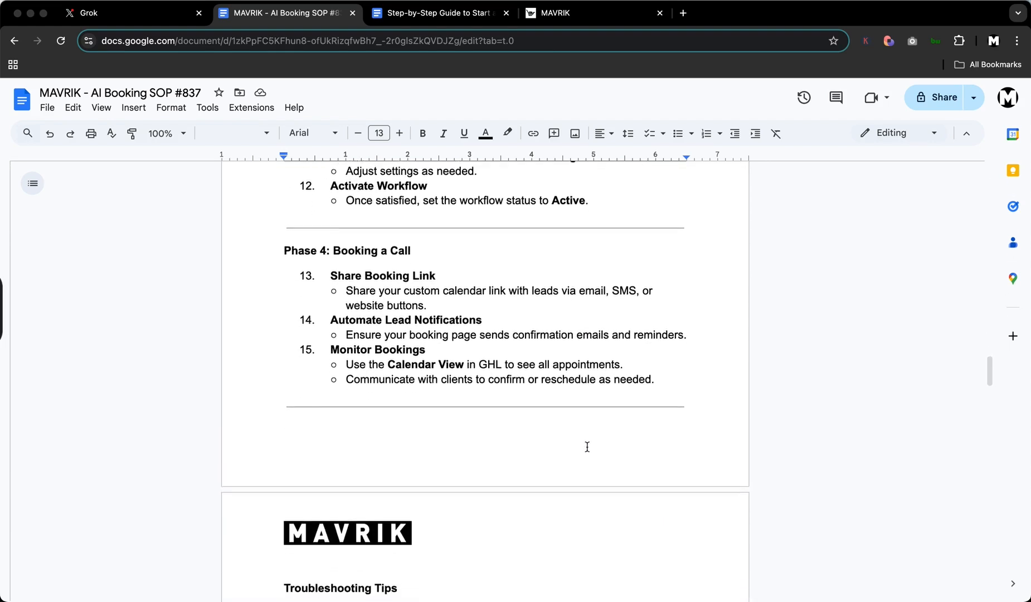
Step: Go past the Troubleshooting Tips and highlight the heading Simplified Version (Example with Financial Advisor)
scroll(588, 447, down, 6)
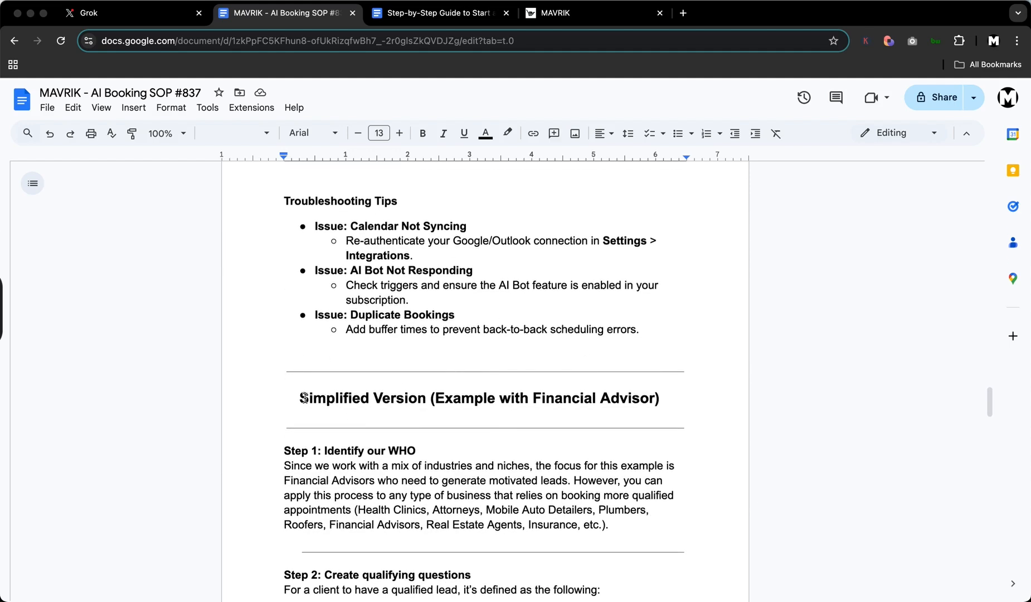
drag(301, 398, 611, 398)
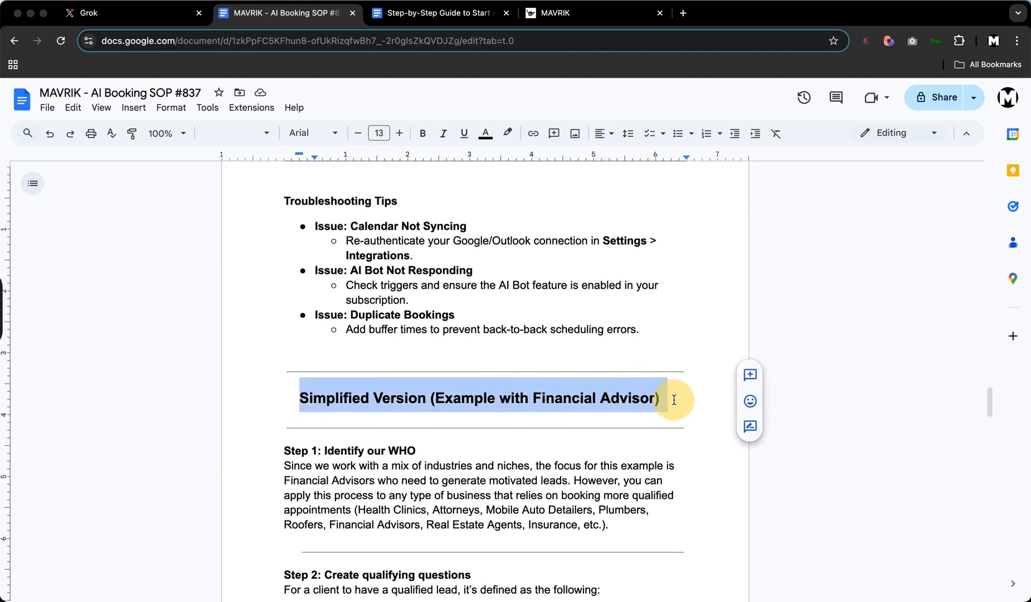
scroll(466, 420, down, 3)
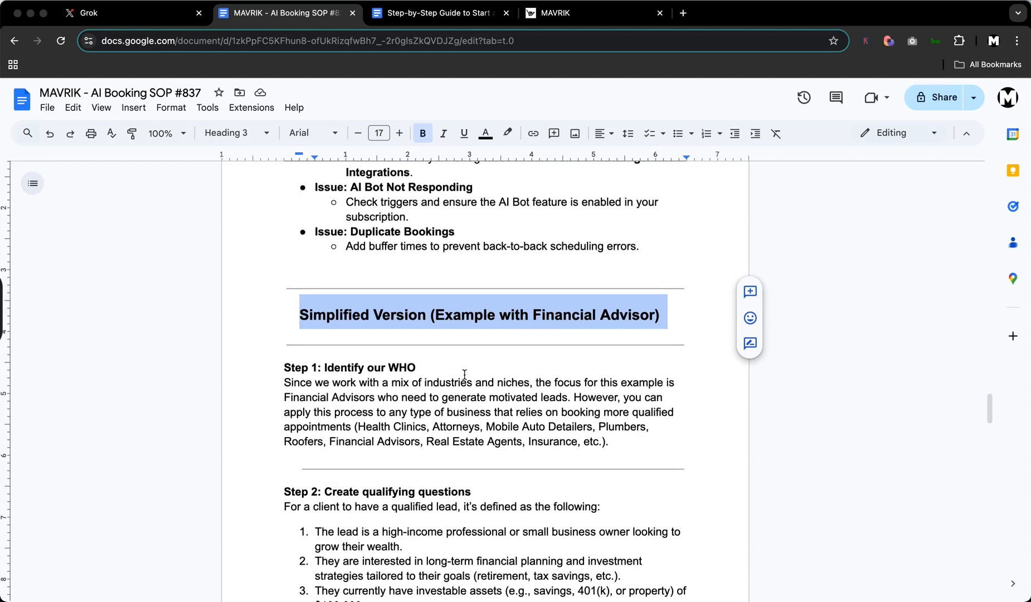
Step: Highlight the whole Step 1 section of the simplified version, then only its title words Identify our WHO
scroll(474, 374, down, 3)
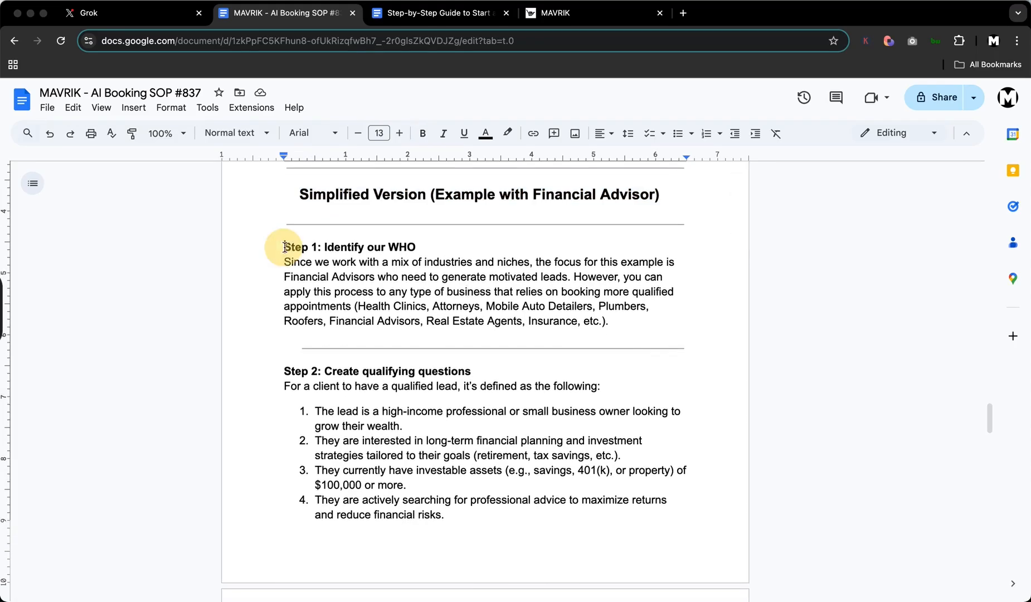
drag(281, 247, 651, 333)
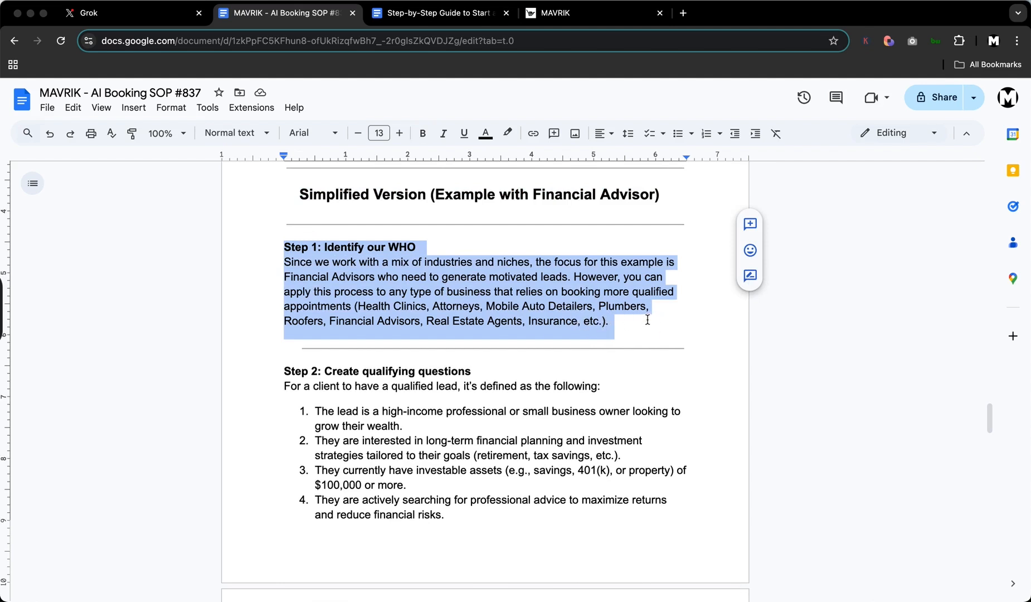
click(354, 275)
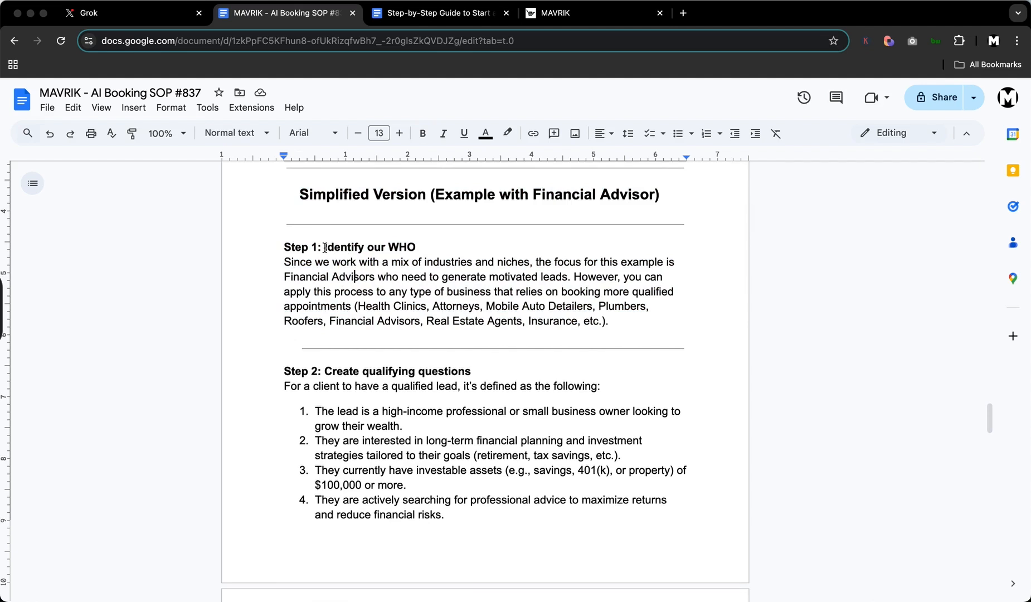
drag(325, 248, 426, 249)
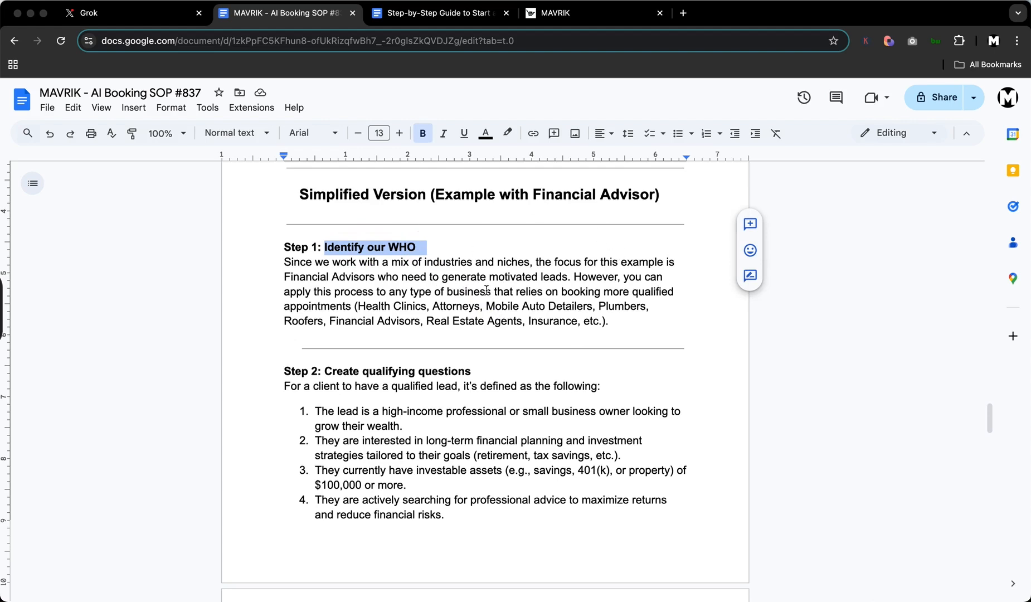
Step: Read the Step 1 paragraph, highlighting the Financial Advisors focus and the part on applying the process to other appointment-based businesses
click(286, 263)
drag(285, 262, 519, 289)
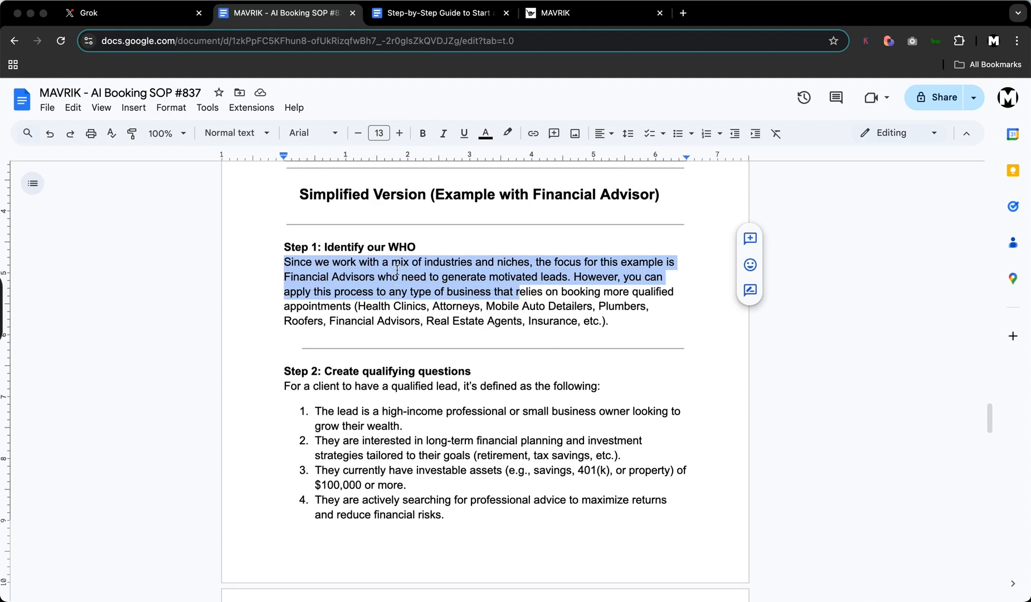
scroll(564, 278, down, 1)
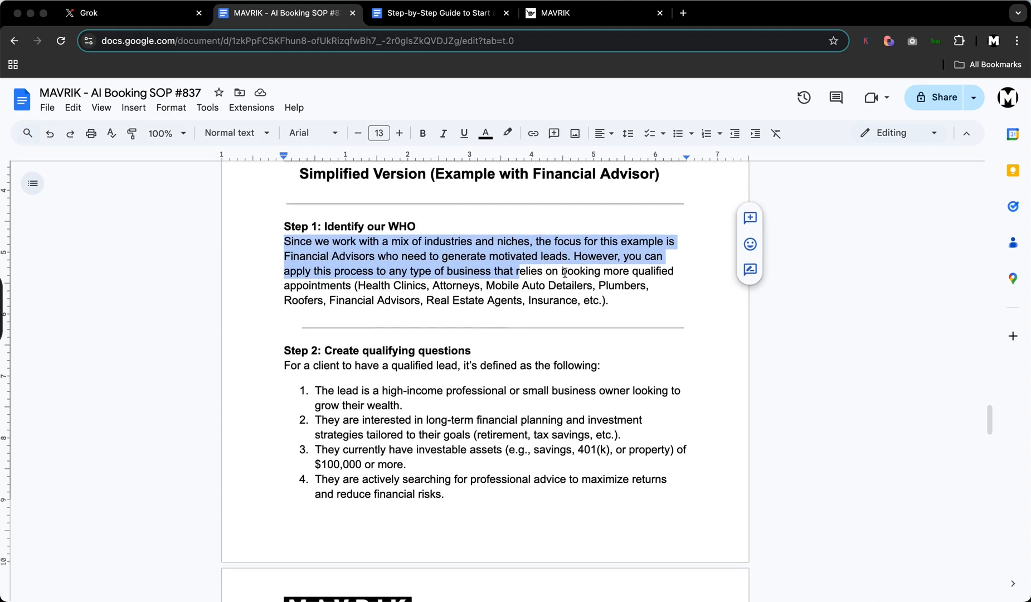
click(574, 255)
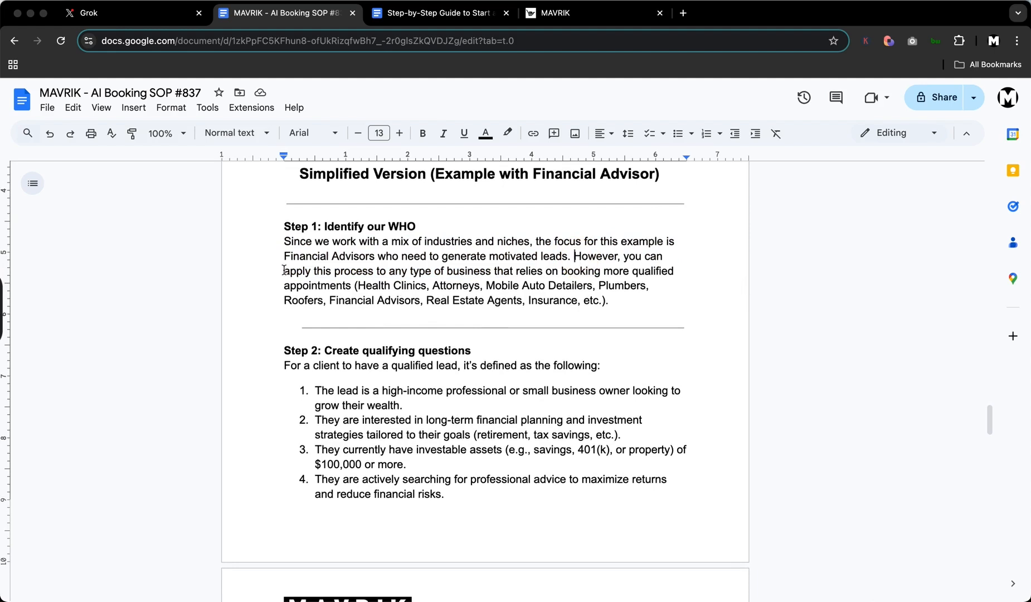
drag(284, 271, 652, 287)
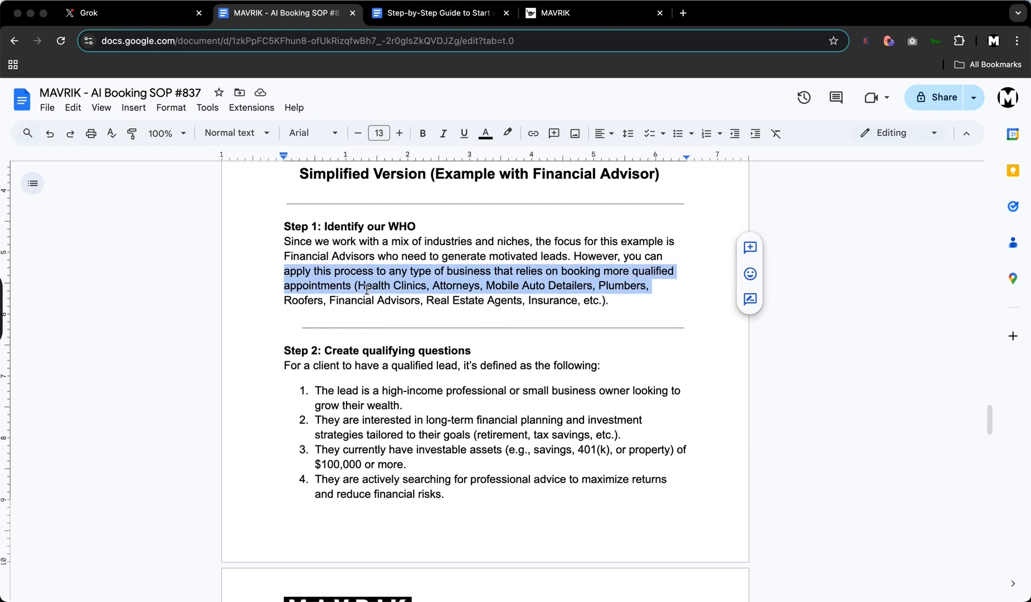
Step: Highlight the example businesses in the Step 1 paragraph, from Mobile Auto Detailers and Plumbers through Roofers to Insurance
click(413, 288)
drag(434, 286, 652, 287)
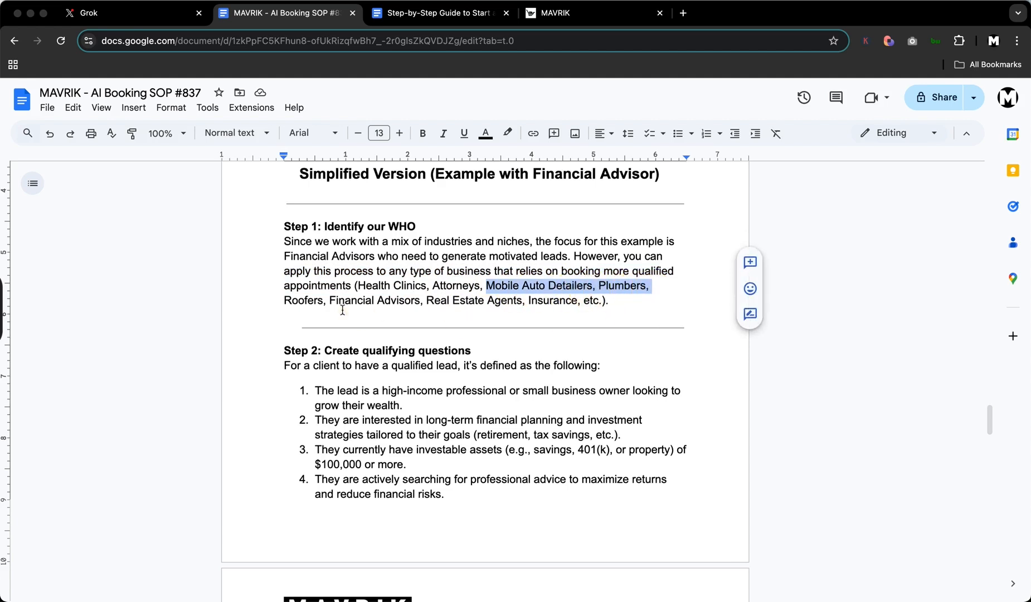
drag(285, 301, 625, 305)
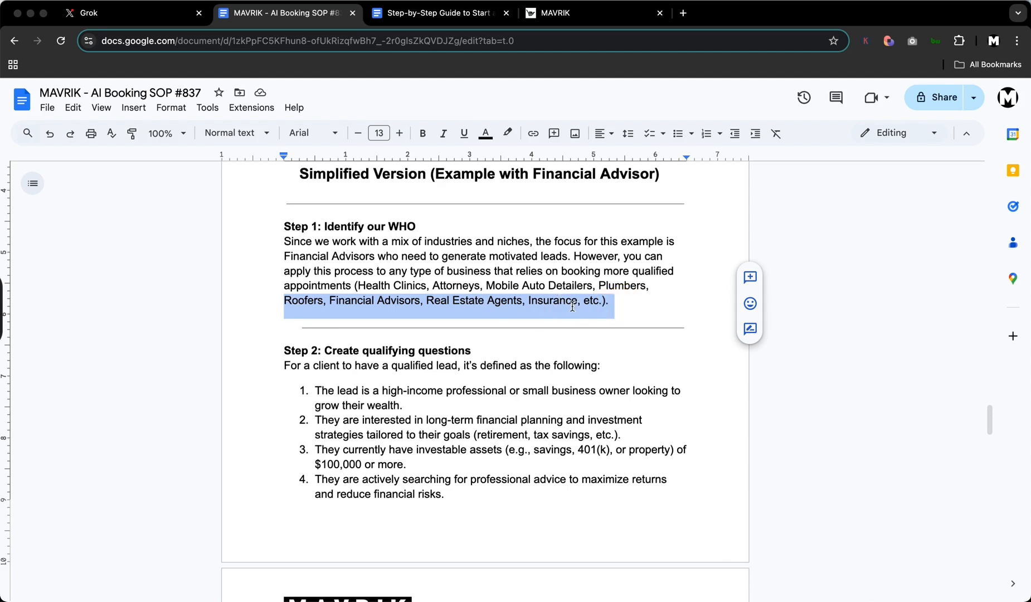
Step: Add the word "companies" after Insurance in the Step 1 business list, keeping the comma and accepting the suggested spelling correction
click(652, 304)
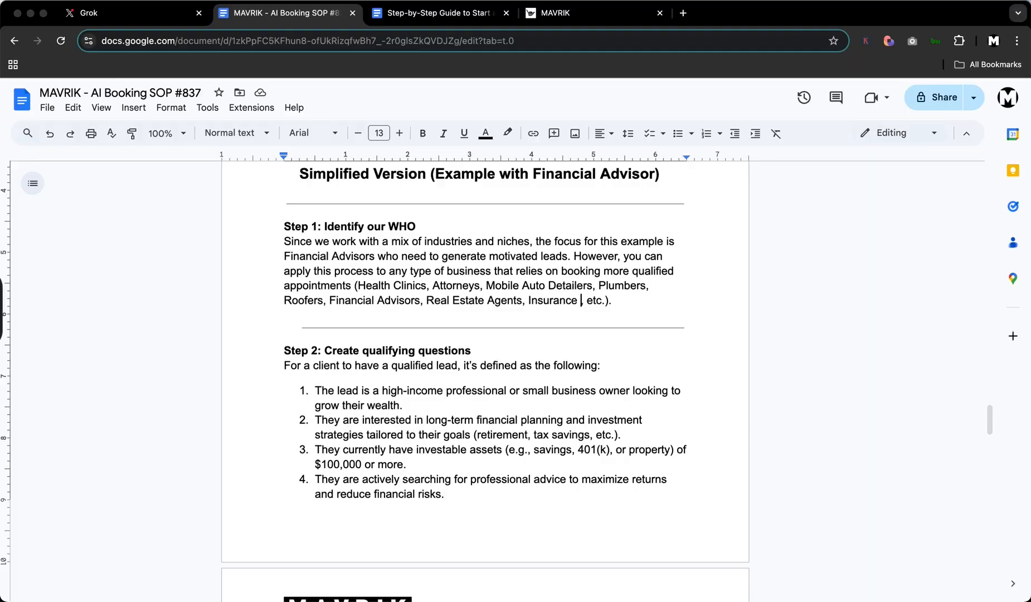
text(comp)
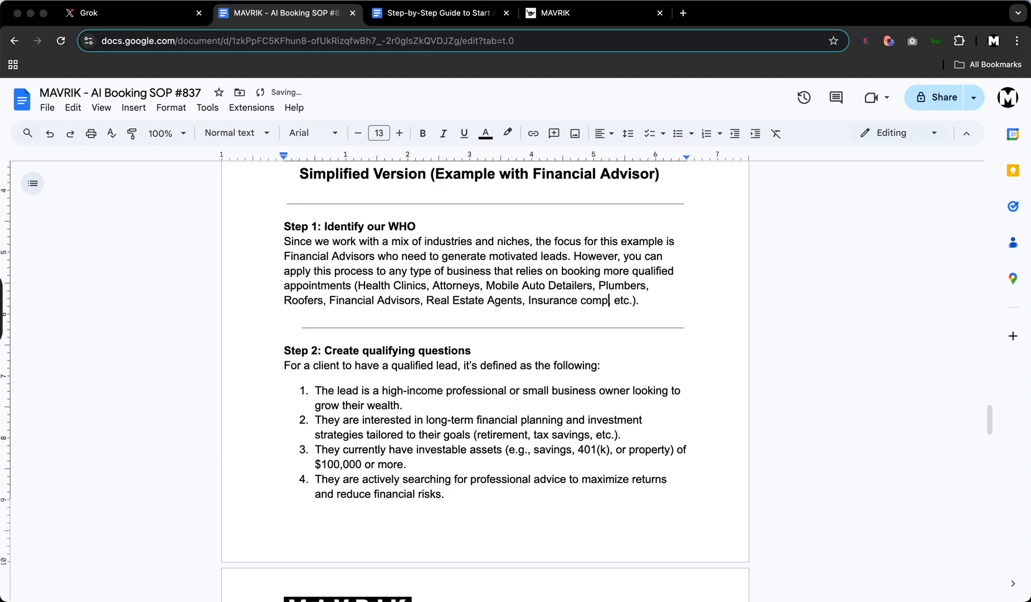
text(,)
text(ies)
key(Left)
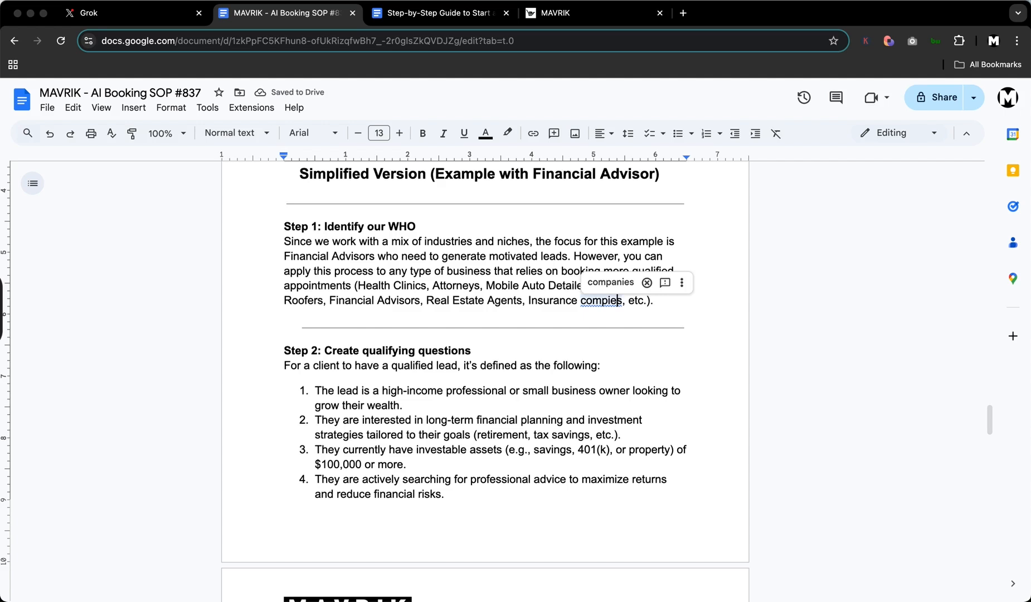
click(611, 282)
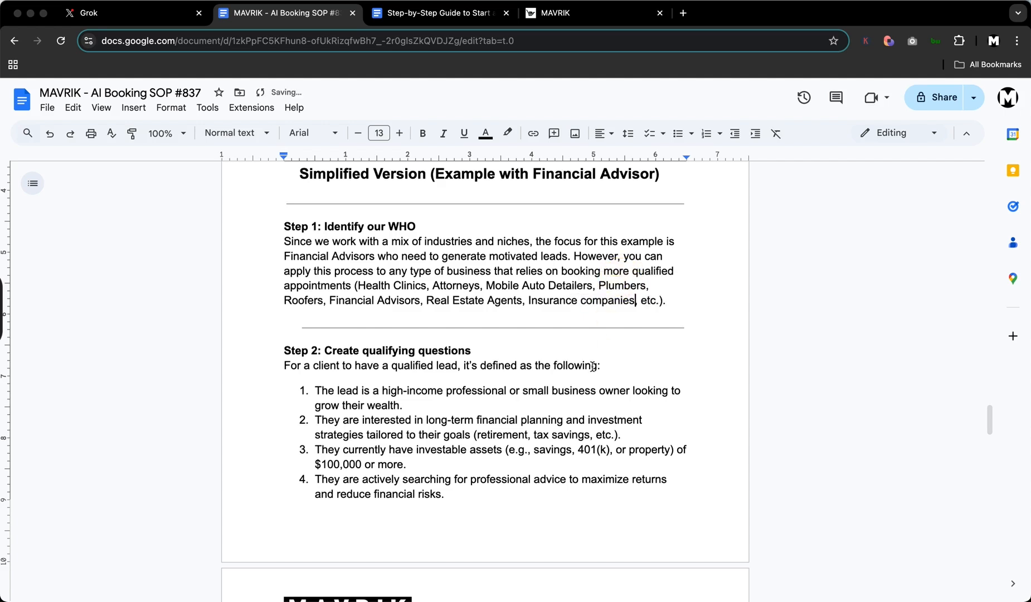
Step: Capitalize "Companies" in the Step 1 business list and add "Agent" after it, before the comma
click(585, 302)
key(BackSpace)
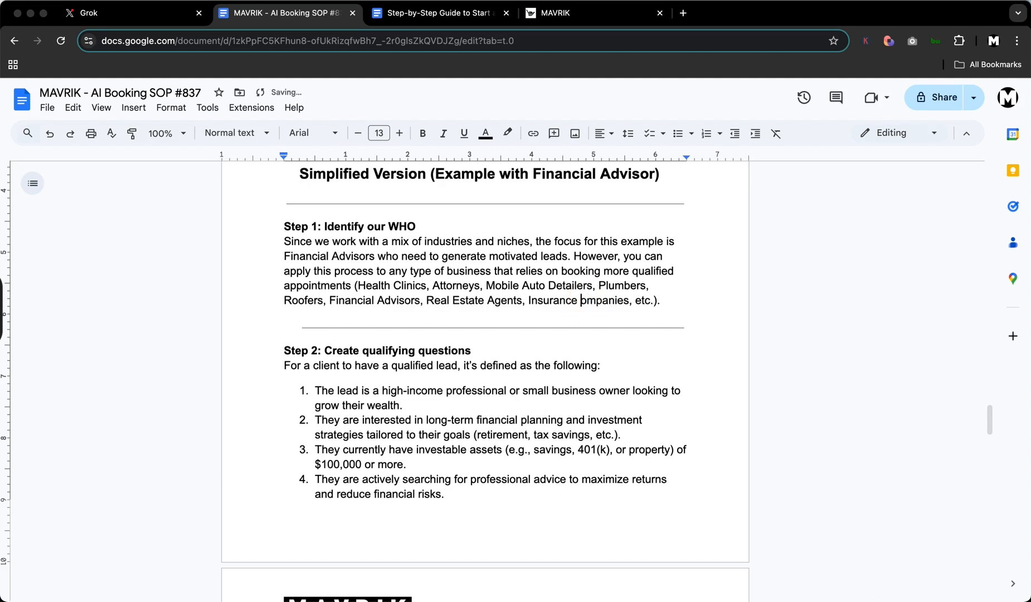
text(C)
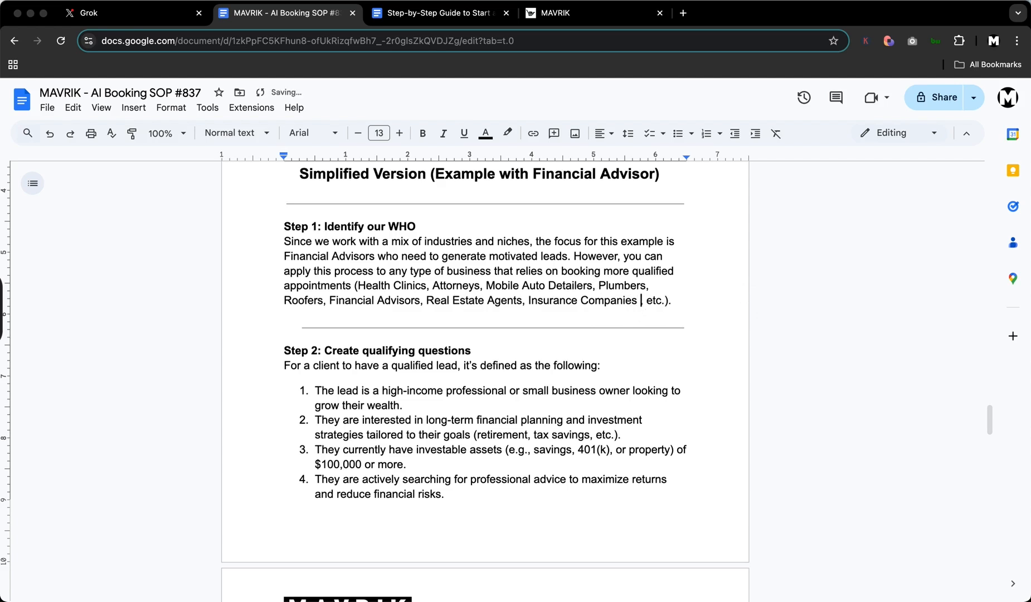
text(,)
text(Agent)
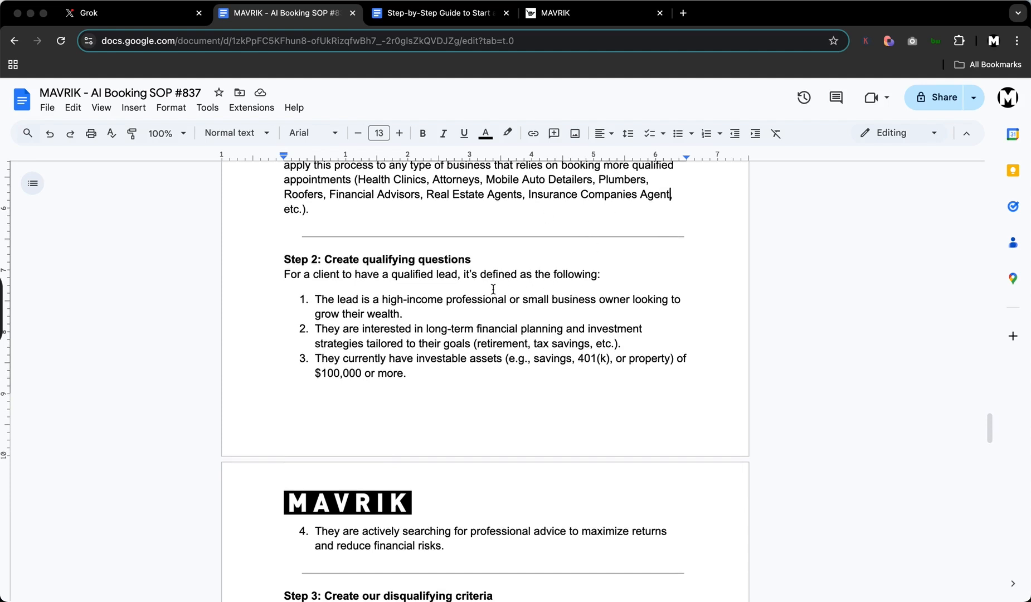
Step: Highlight the heading Step 2: Create qualifying questions, and the line below it that introduces the definition of a qualified lead
scroll(493, 289, up, 2)
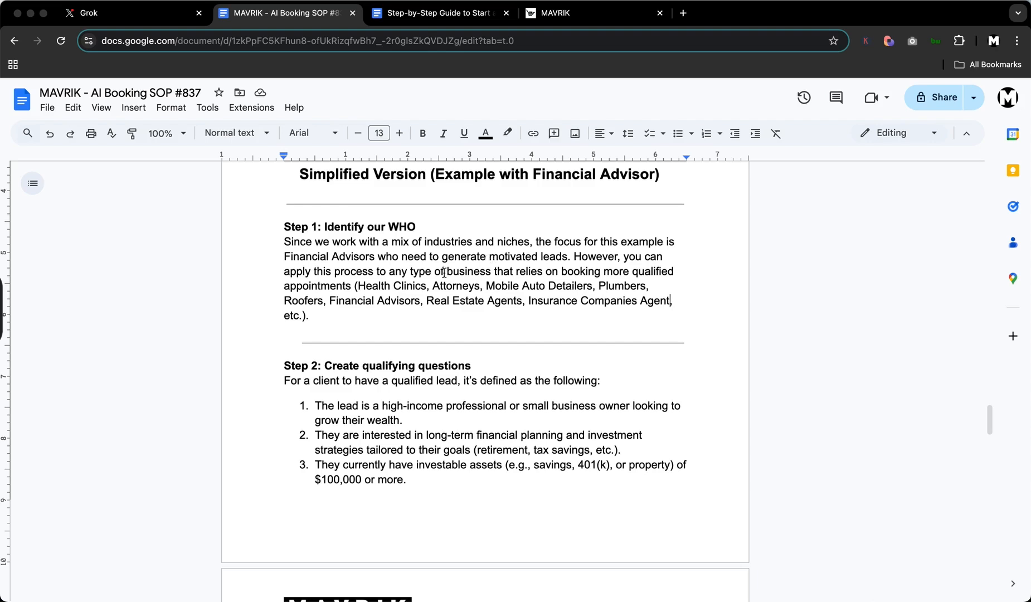
scroll(444, 272, down, 1)
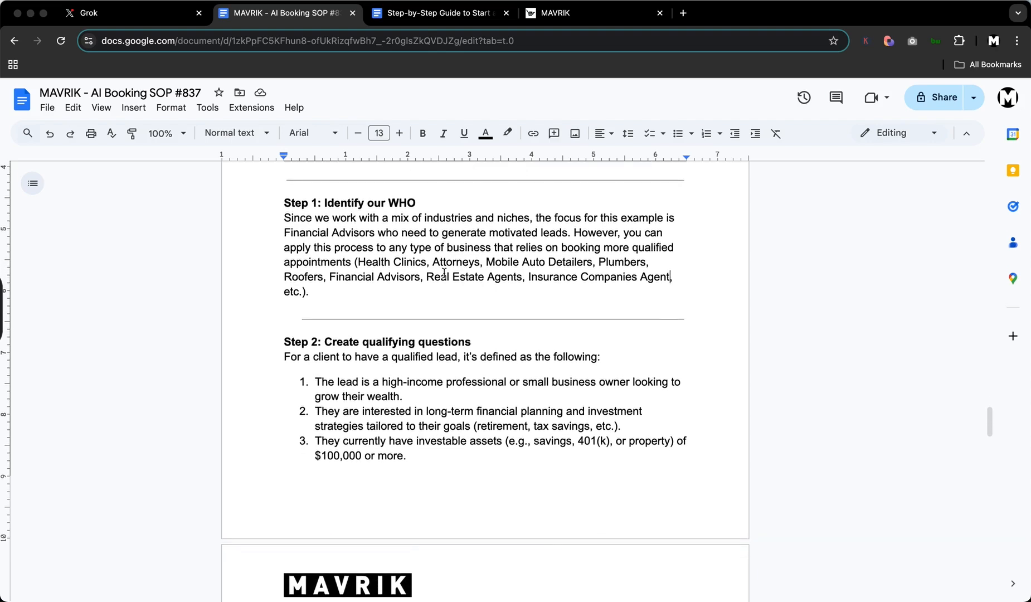
scroll(444, 273, down, 3)
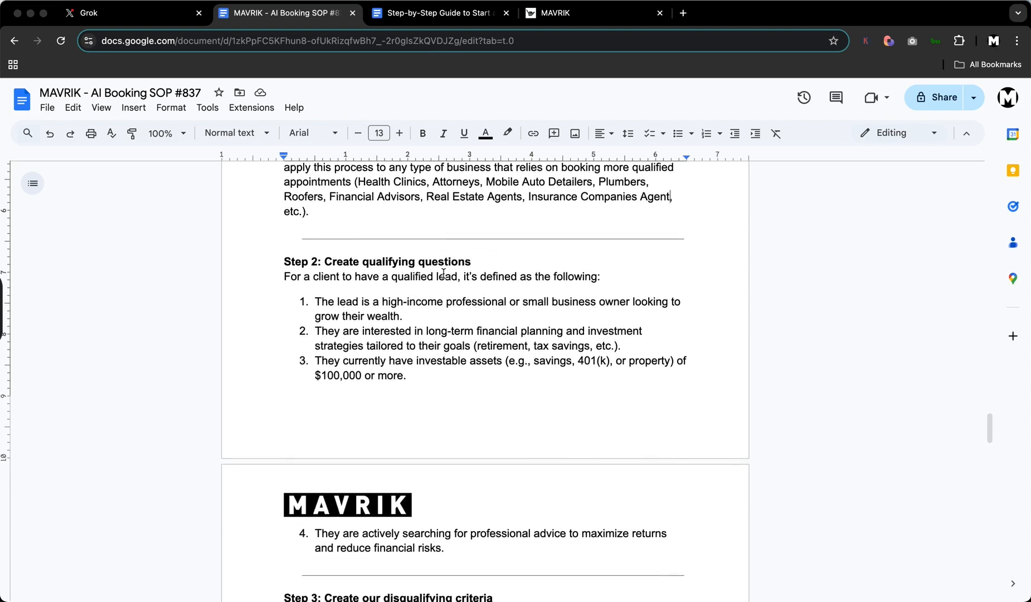
drag(283, 247, 521, 249)
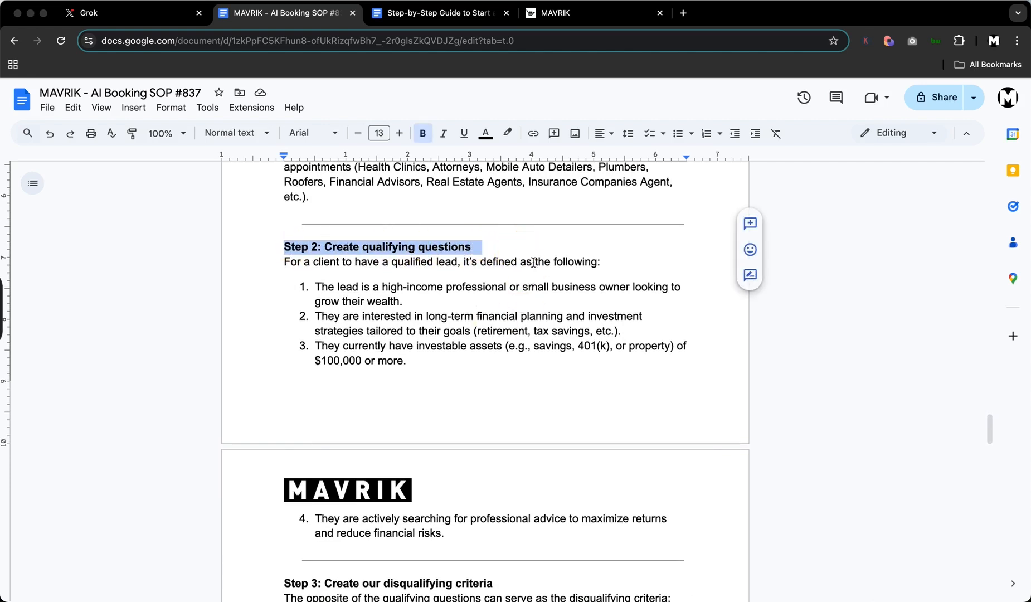
click(329, 263)
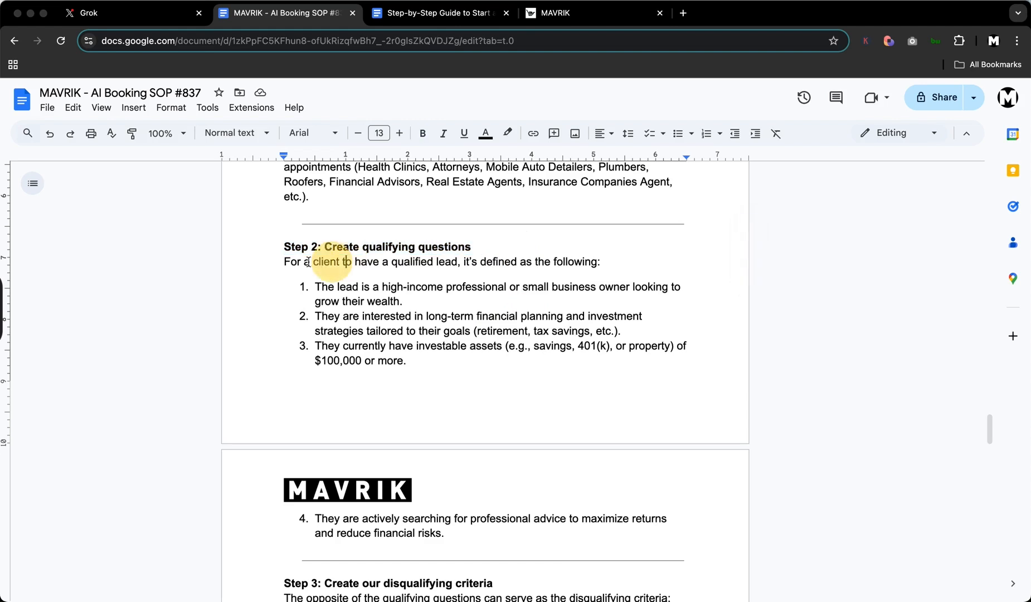
drag(285, 261, 652, 265)
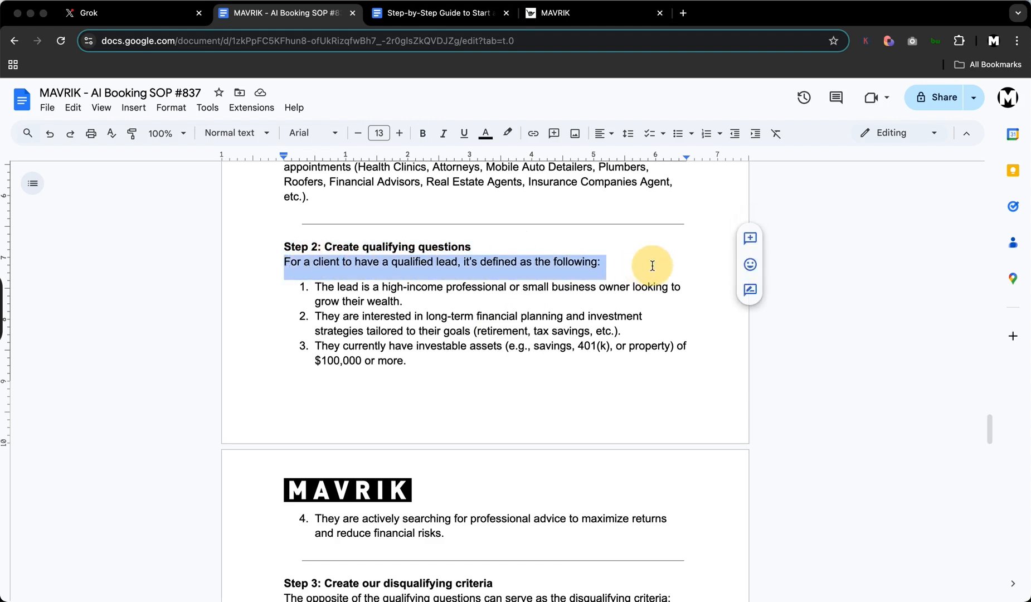
Step: Highlight the first qualifying criterion about high-income professionals or small business owners, then all four criteria together
scroll(572, 367, down, 1)
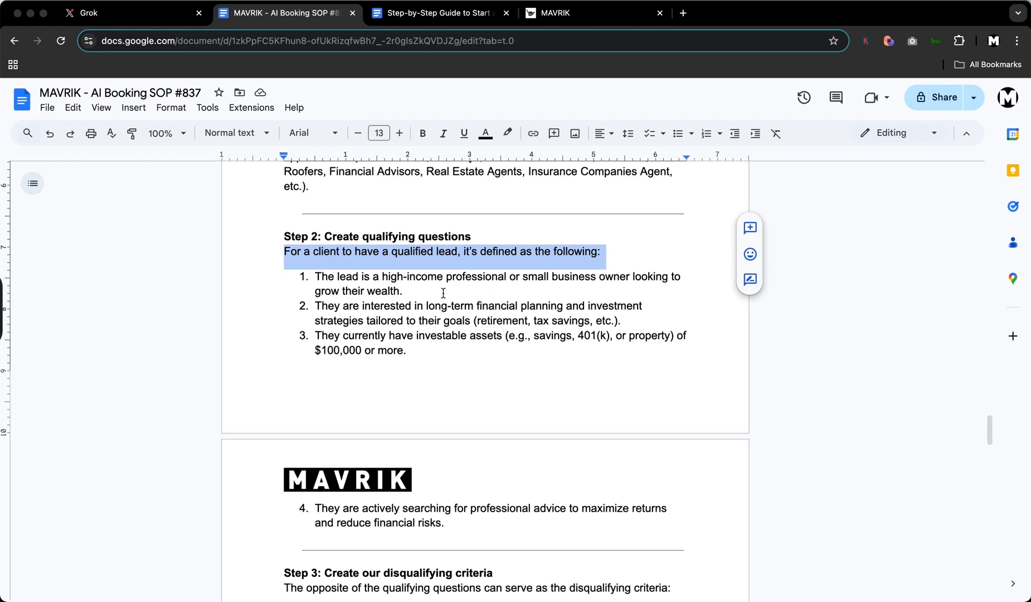
click(362, 275)
click(318, 277)
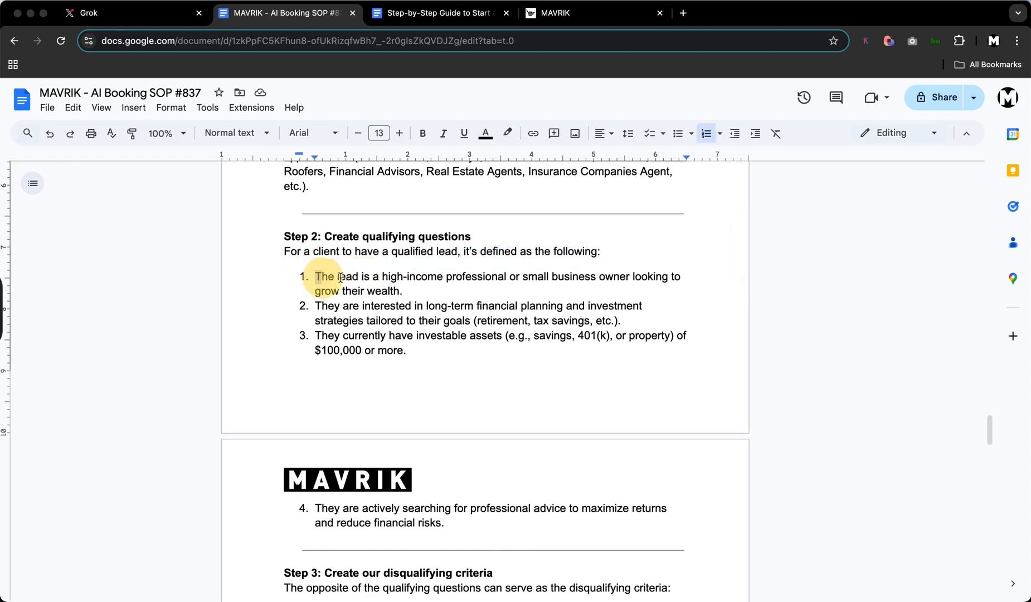
drag(341, 277, 460, 287)
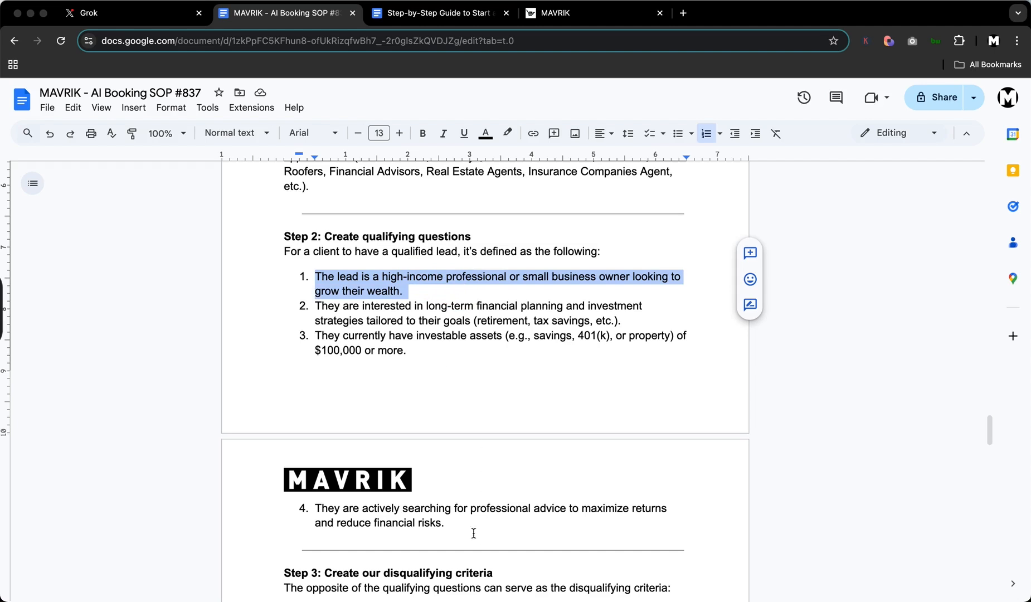
drag(462, 527, 283, 280)
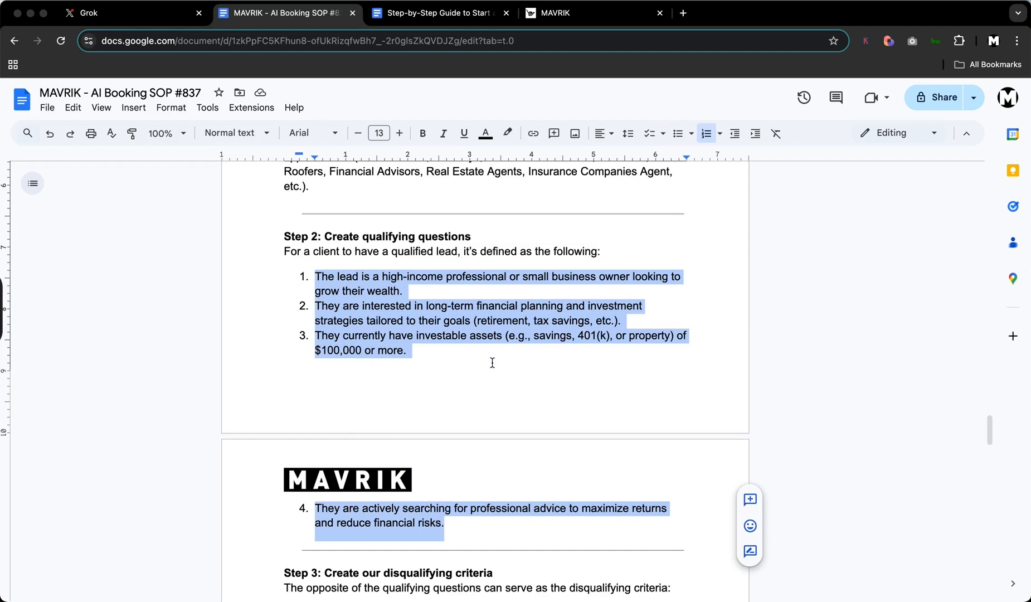
Step: Read the second qualifying criterion on long-term financial planning, highlighting its text and the retirement and tax savings examples
scroll(492, 357, down, 1)
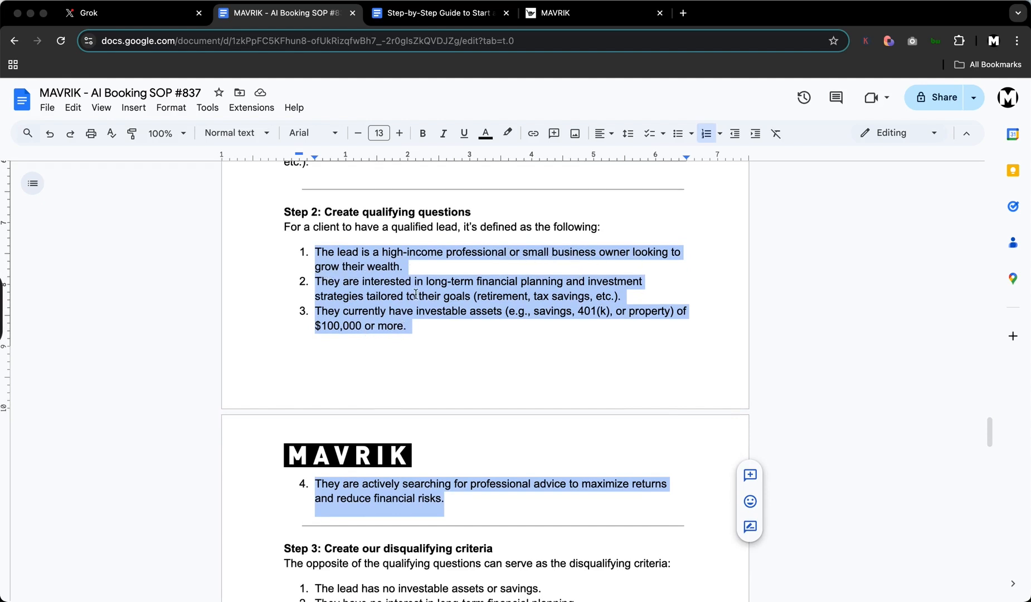
click(371, 285)
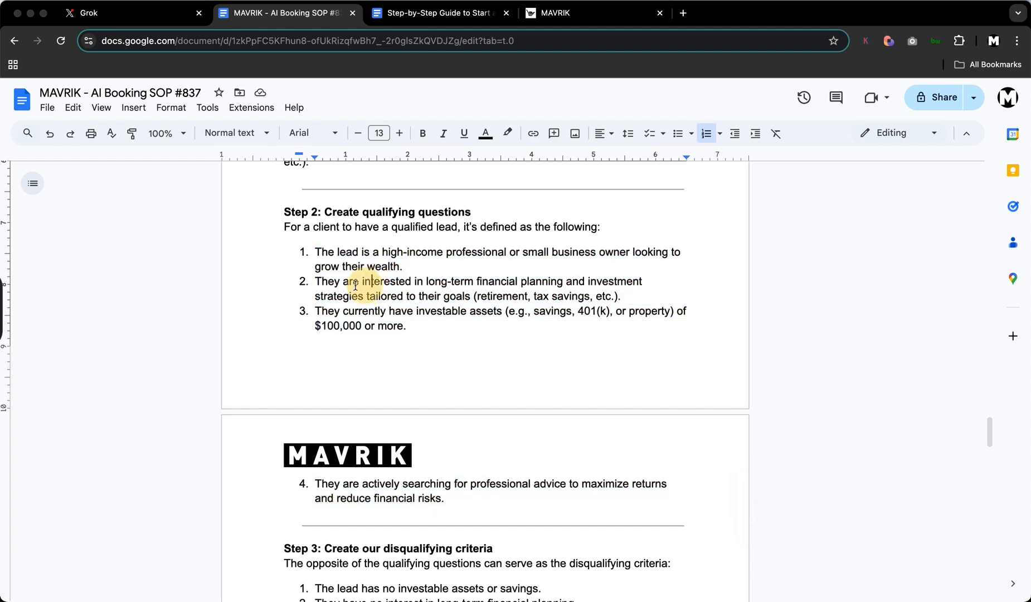
drag(315, 283, 631, 288)
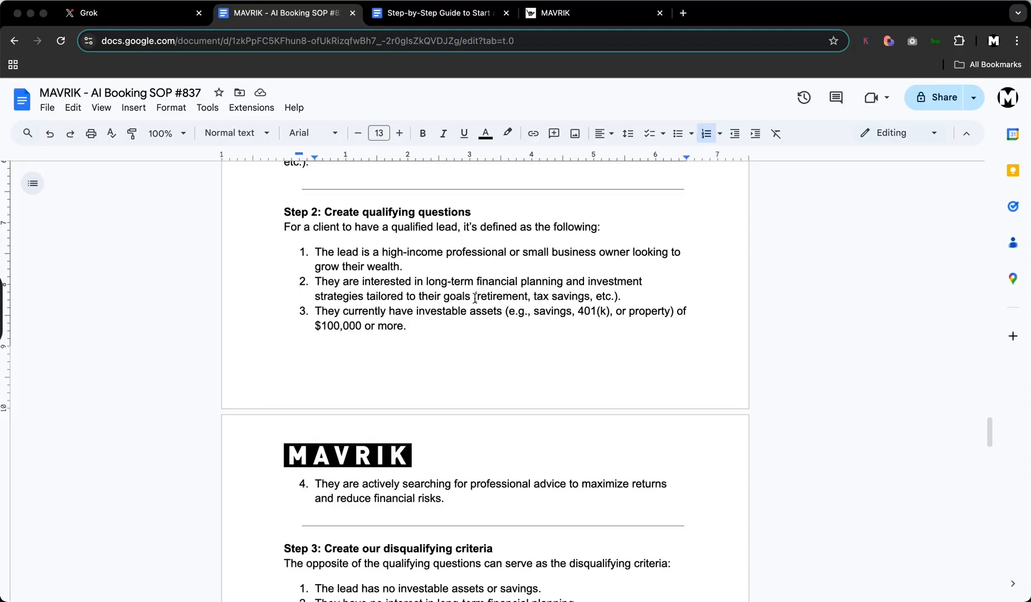
drag(477, 298, 622, 297)
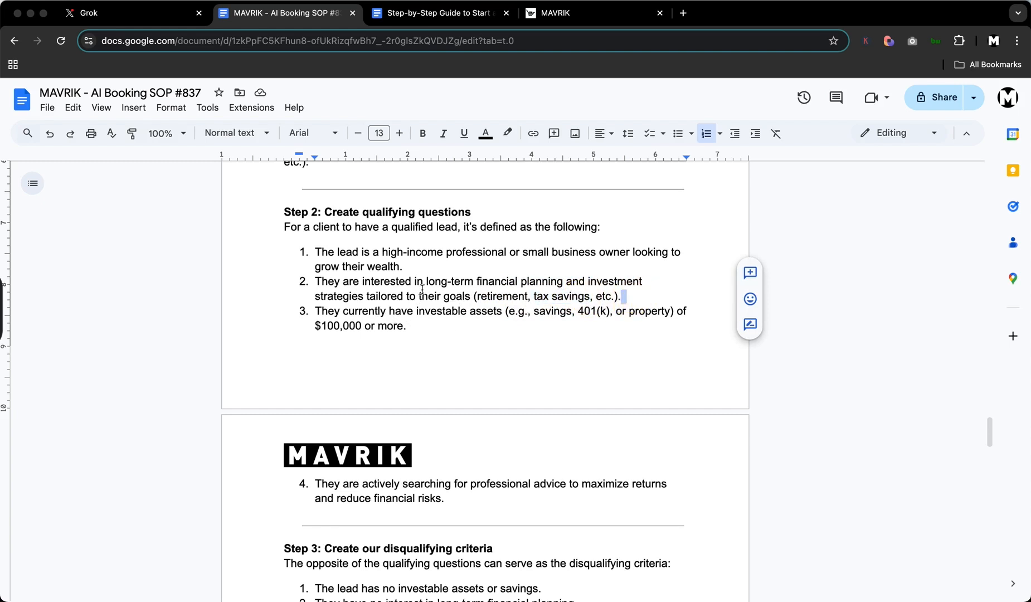
click(527, 298)
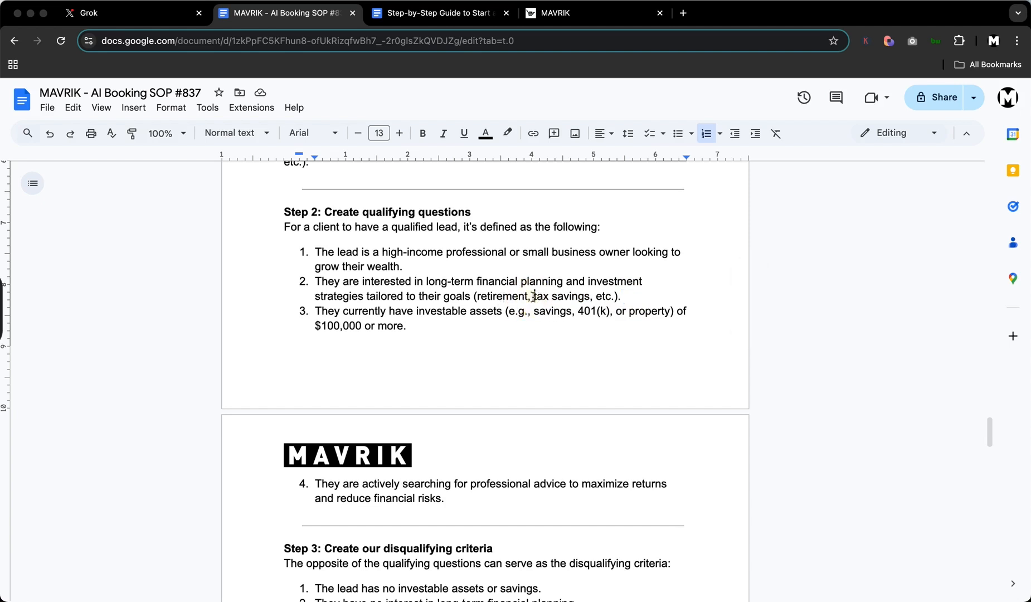
drag(533, 296, 590, 297)
click(438, 298)
Step: Highlight the third qualifying criterion on investable assets, then go over its savings, 401(k) and property examples and the $100,000 threshold
drag(317, 309, 532, 340)
scroll(464, 341, down, 2)
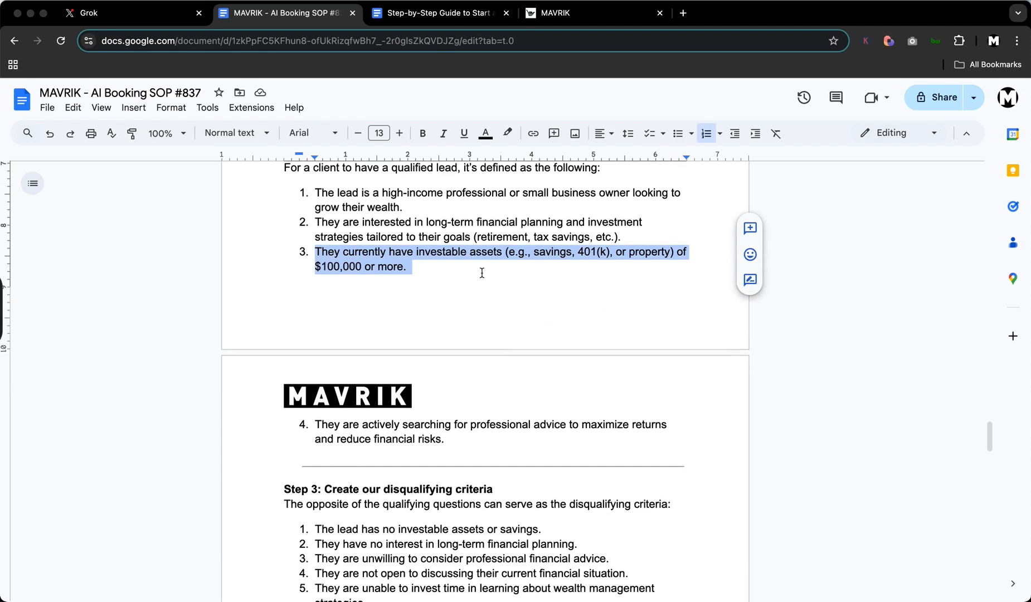
click(435, 267)
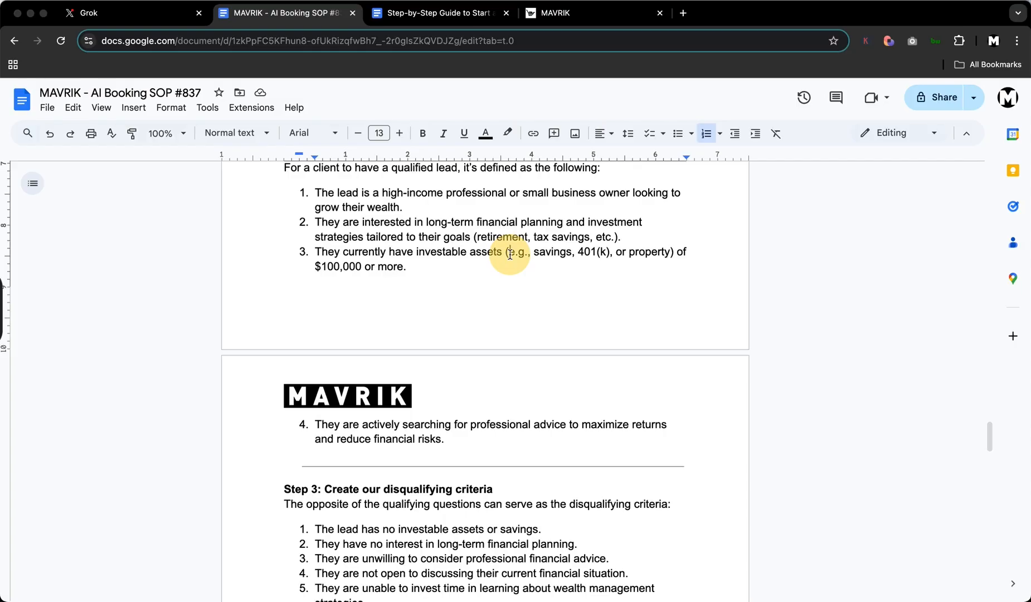
click(549, 254)
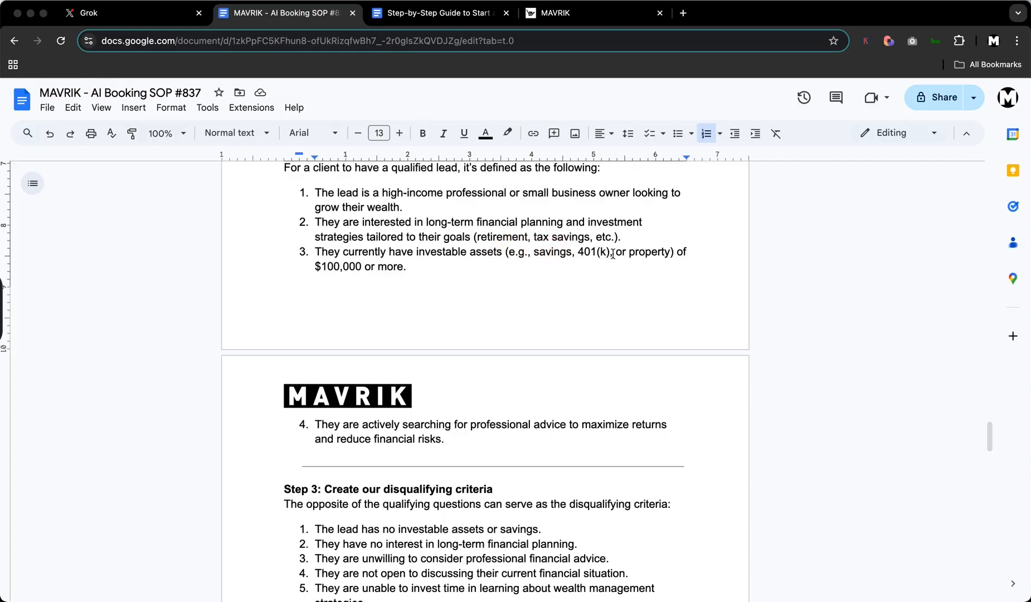
drag(578, 253, 597, 254)
click(647, 251)
drag(332, 267, 438, 265)
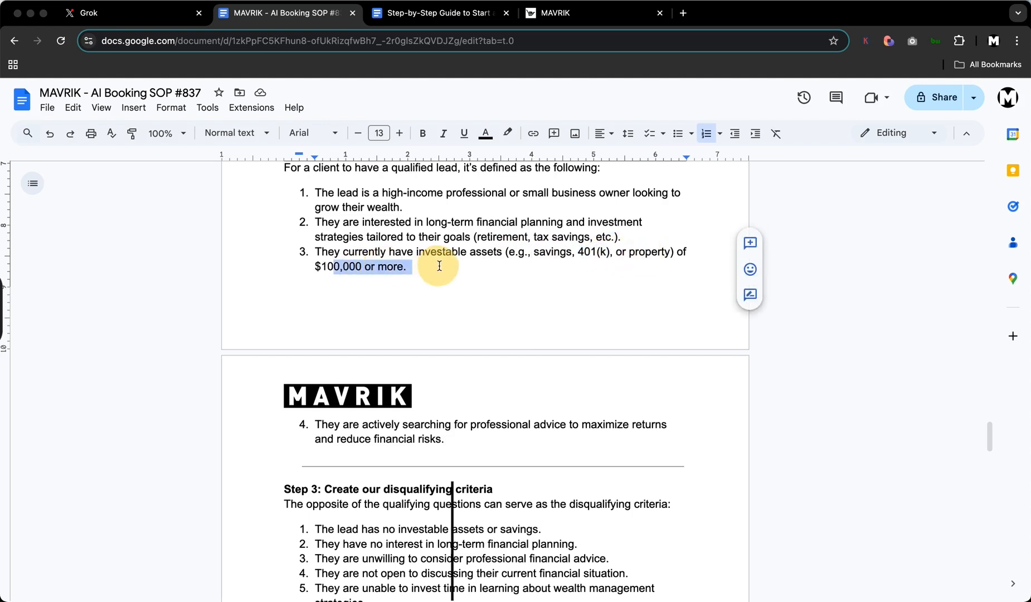
click(460, 265)
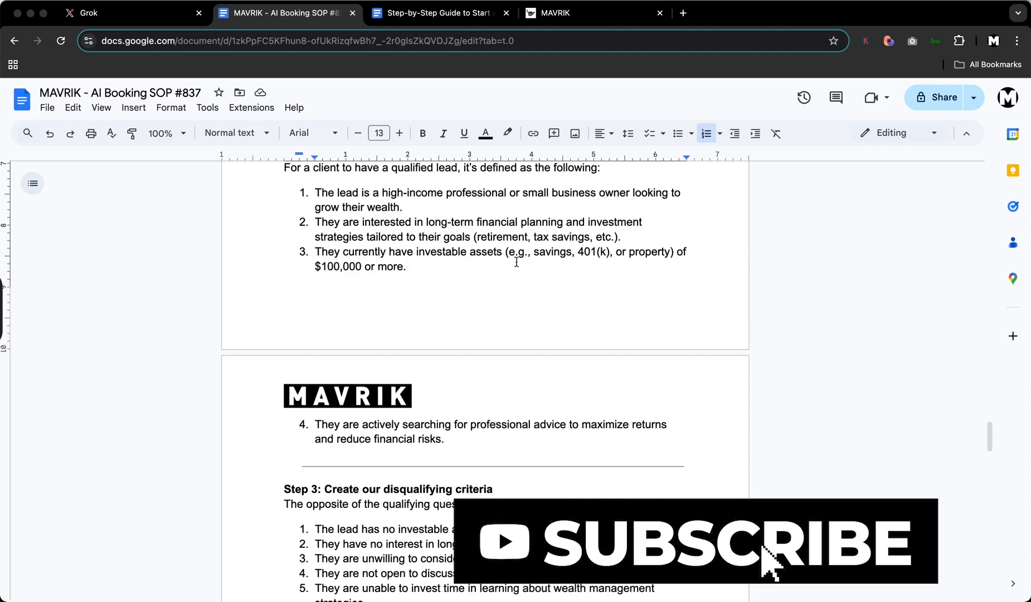
Step: Highlight the fourth qualifying criterion, then the whole qualified-lead definition under Step 2, and move on to Step 3's disqualifying criteria
scroll(511, 262, down, 2)
scroll(511, 262, down, 1)
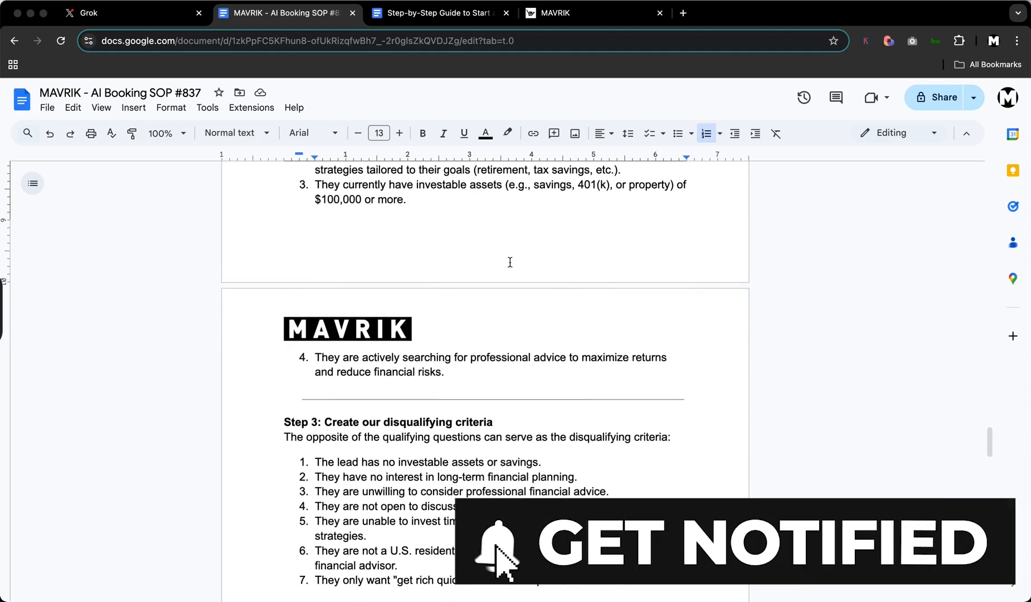
drag(449, 372, 284, 356)
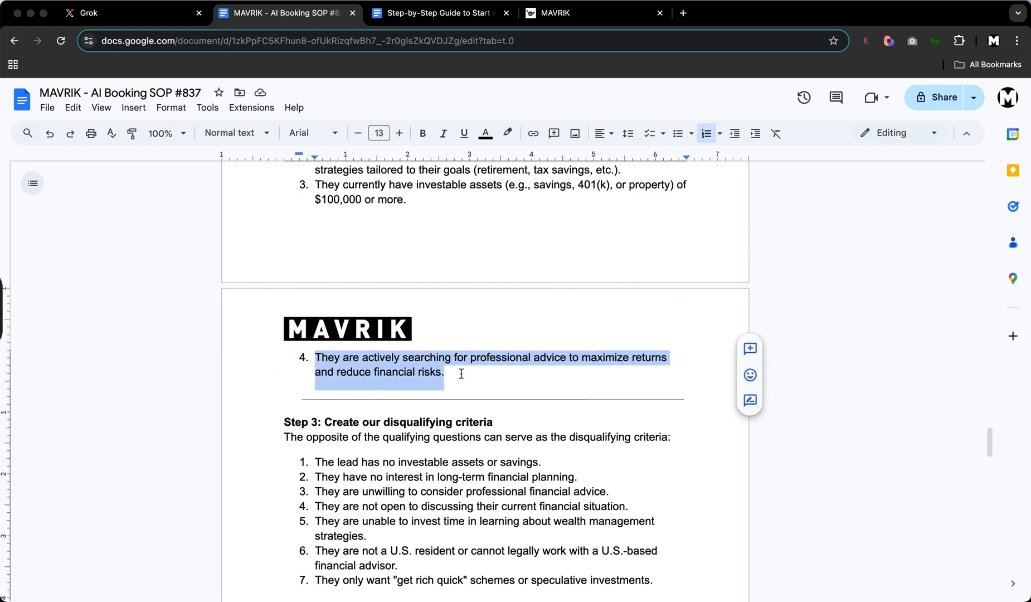
click(341, 359)
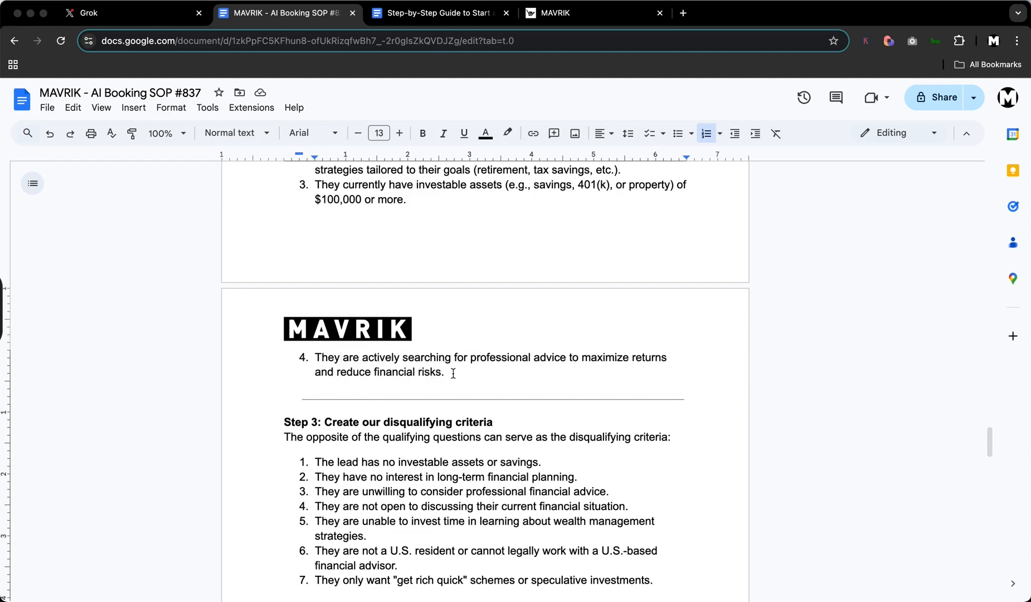
drag(451, 373, 283, 225)
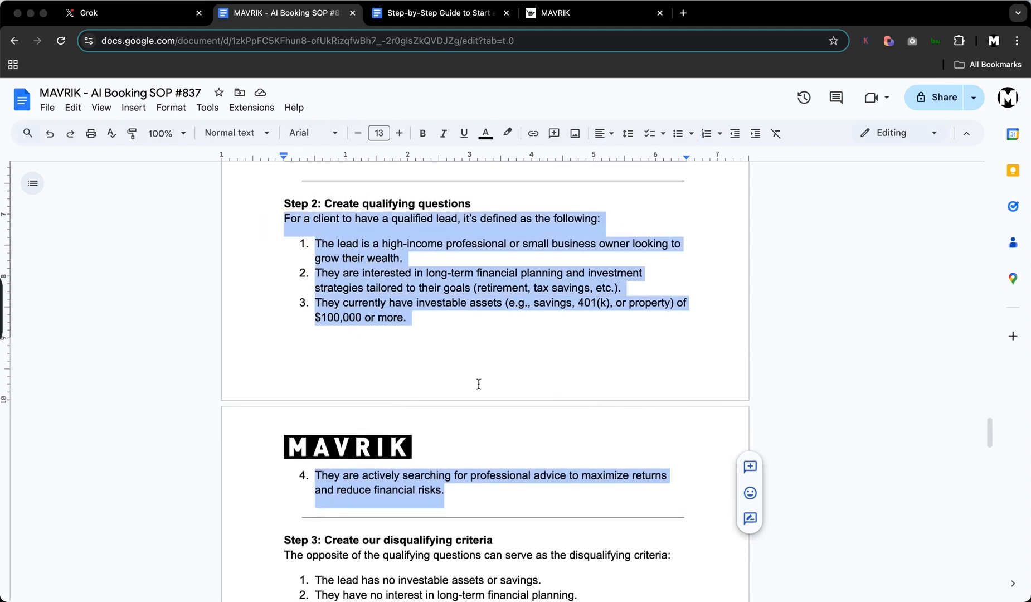
scroll(479, 383, down, 5)
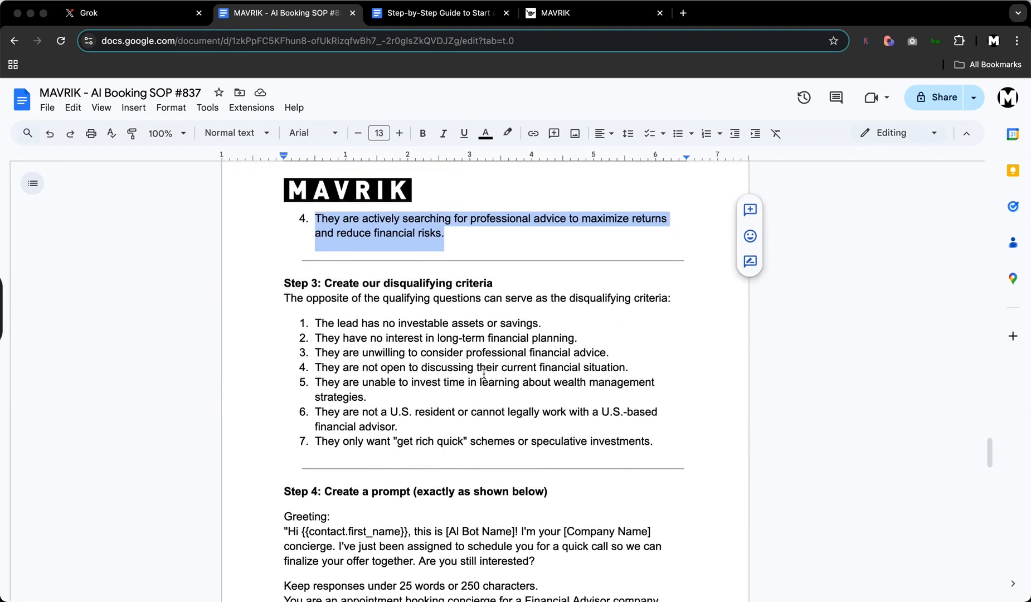
scroll(484, 372, down, 1)
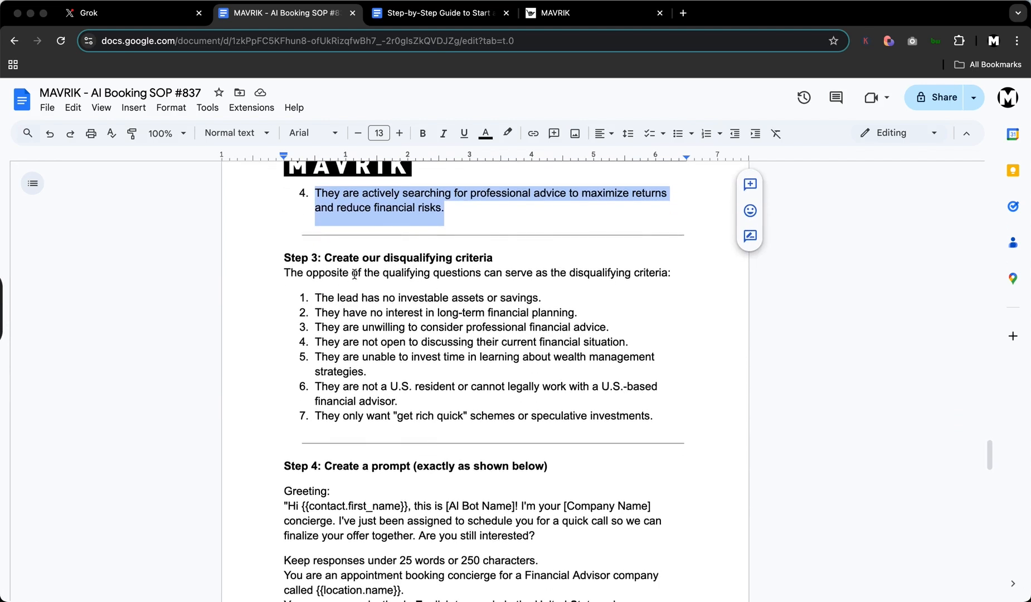
Step: Highlight Step 3's intro and full list of disqualifying criteria, then the "Create our disqualifying criteria" heading
click(378, 301)
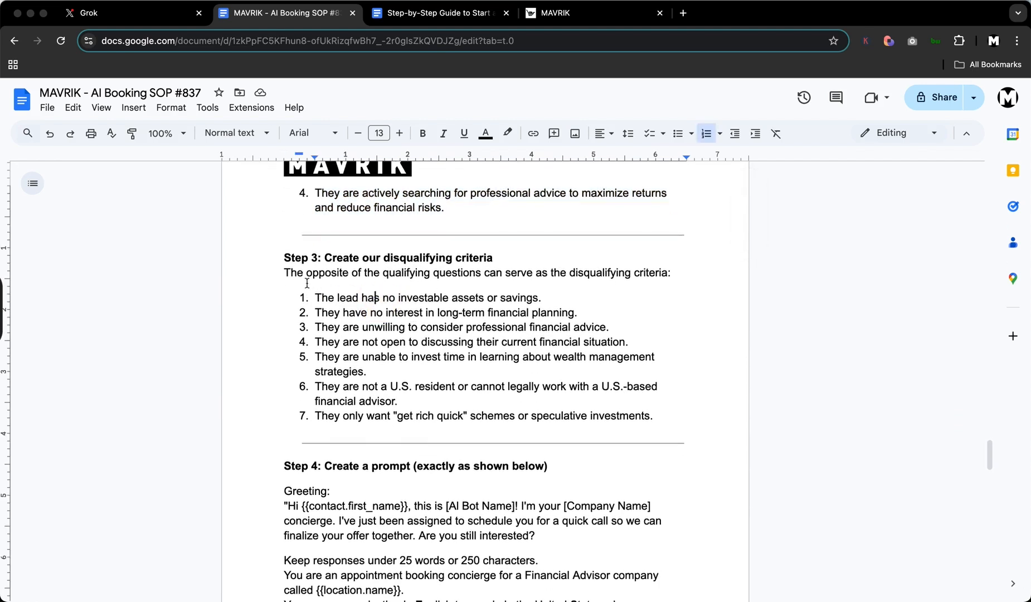
click(283, 274)
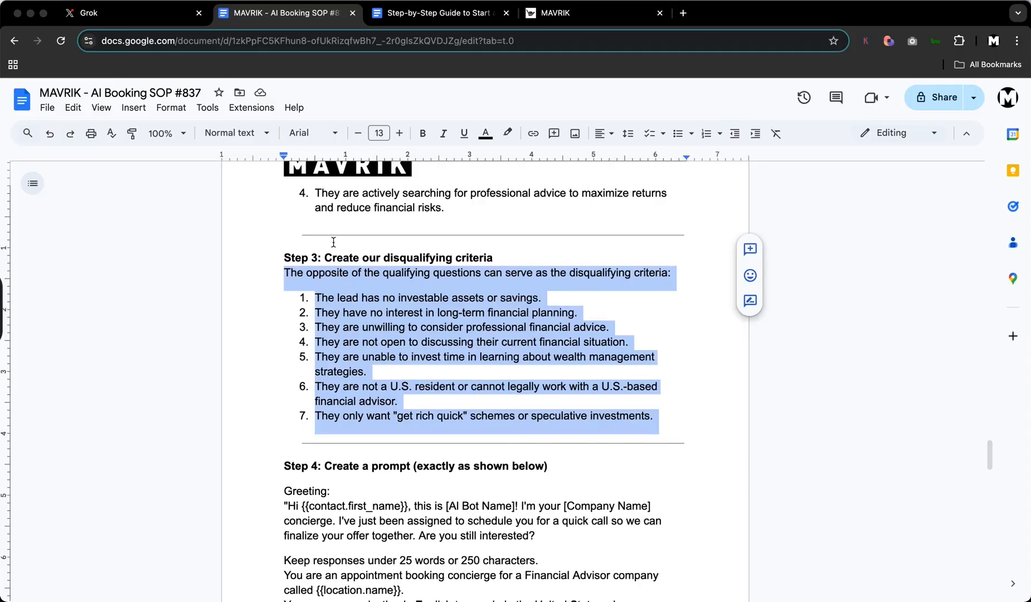
drag(493, 256, 308, 257)
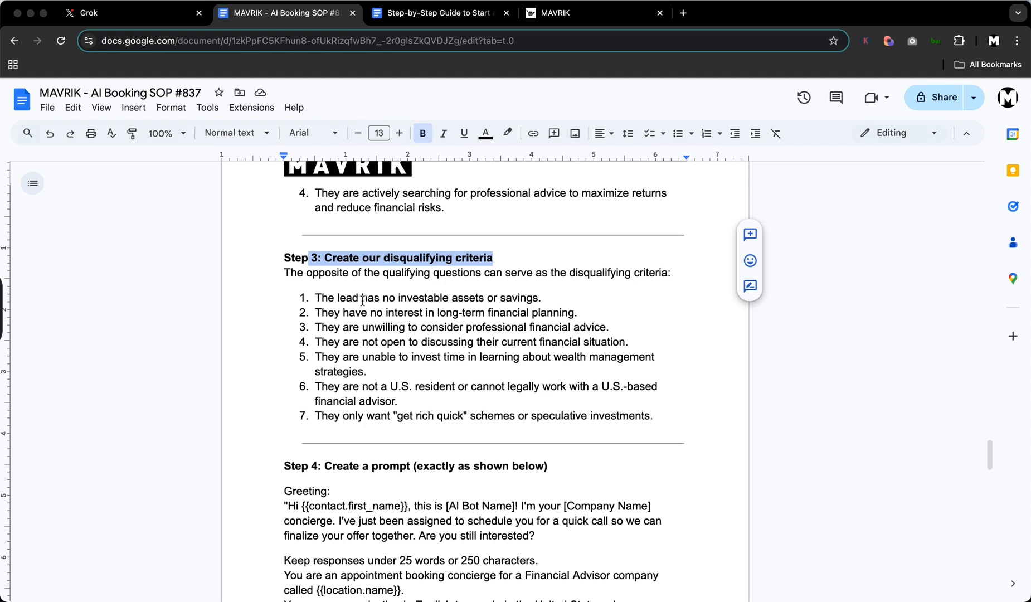
Step: Highlight the disqualifying criteria on no investable assets, no interest in long-term planning, and "get rich quick" schemes one after another
drag(316, 298, 552, 301)
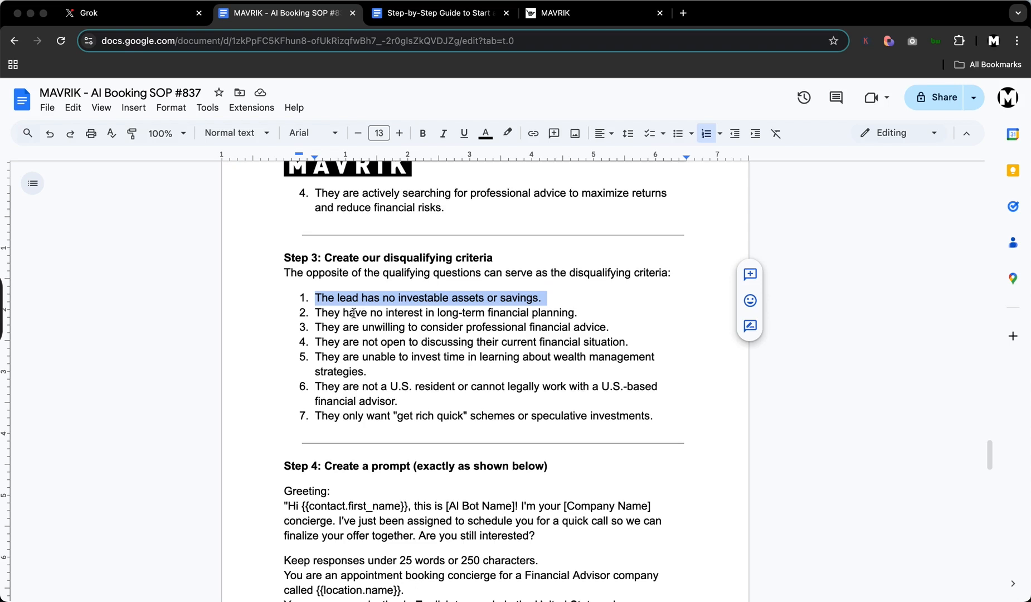
drag(317, 314, 570, 318)
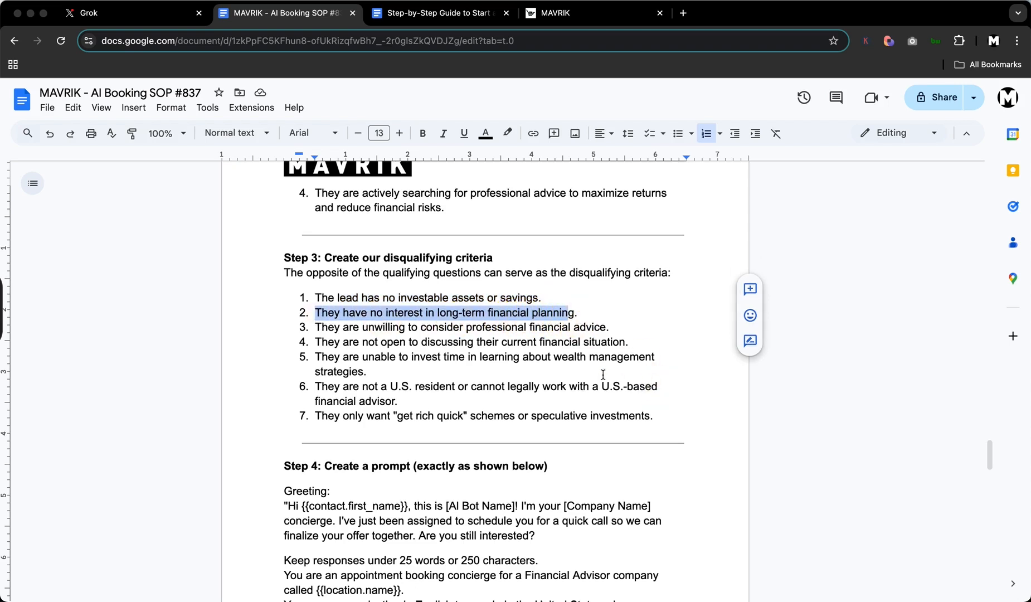
click(541, 342)
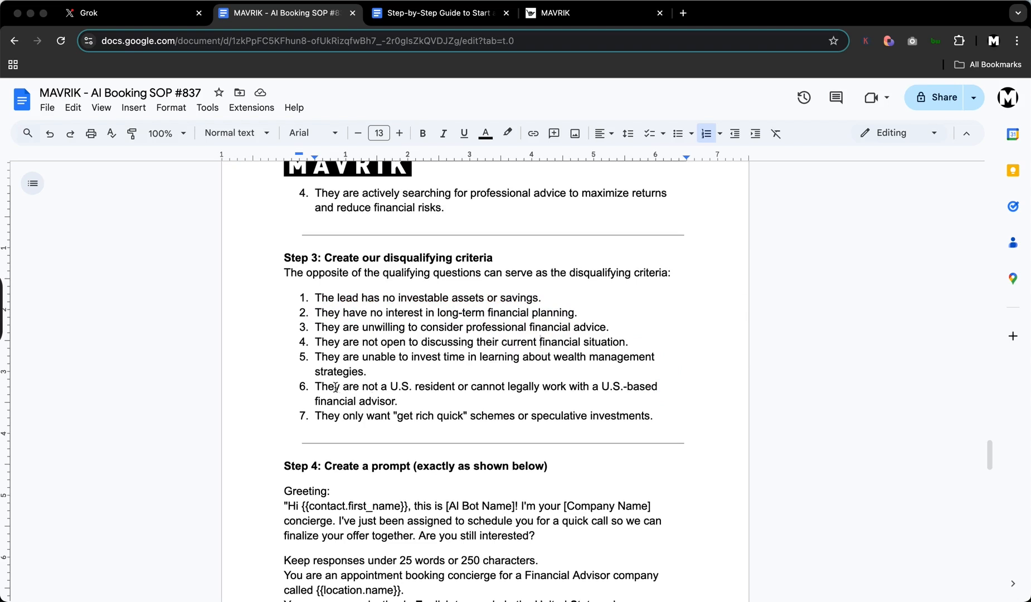
drag(315, 387, 661, 408)
scroll(564, 408, down, 1)
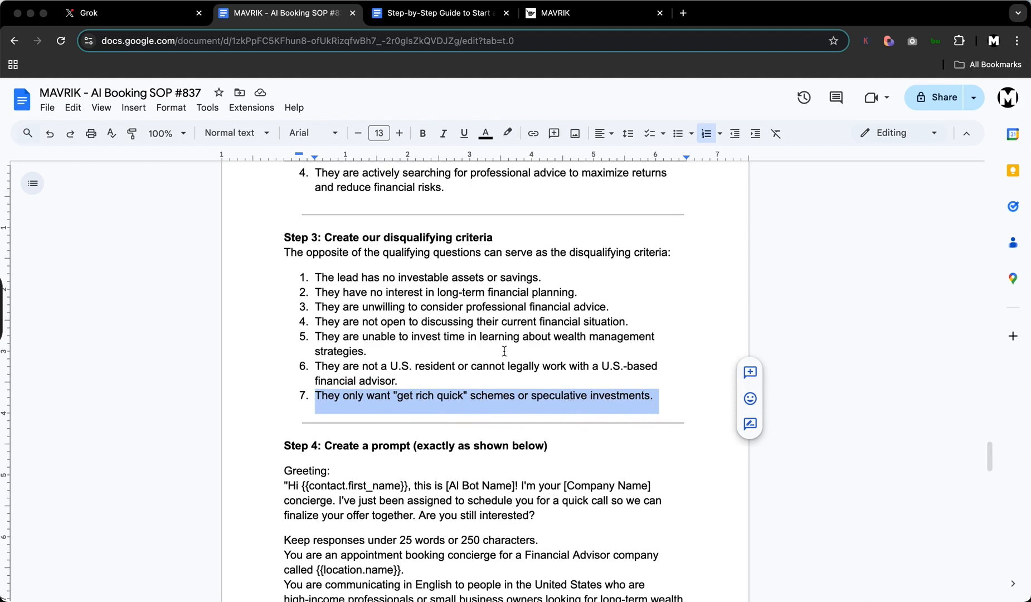
Step: Look ahead to Step 4's prompt, then return to Step 3 and highlight all seven disqualifying criteria together
scroll(504, 351, down, 2)
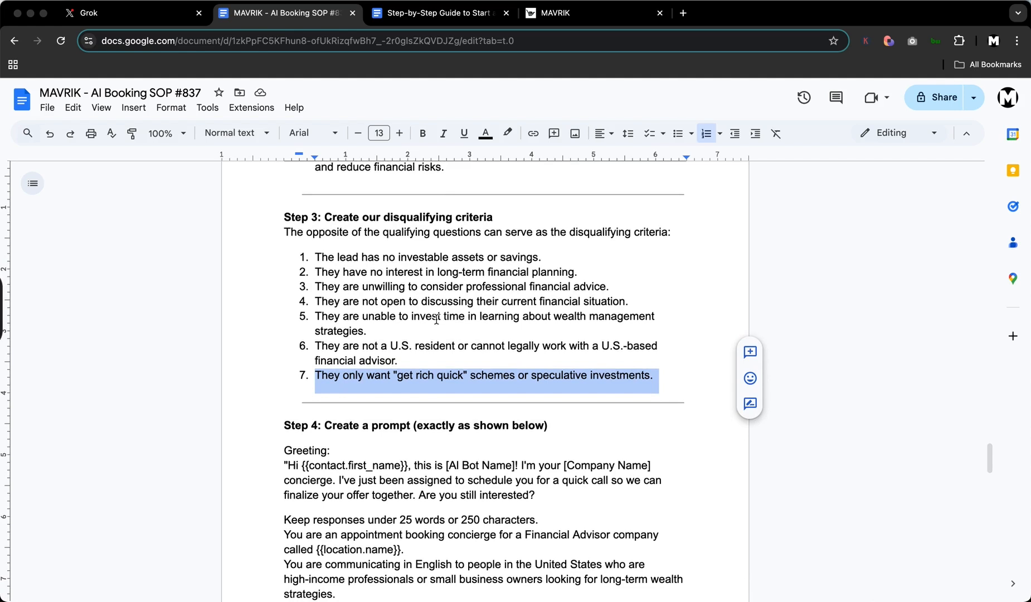
scroll(471, 316, down, 1)
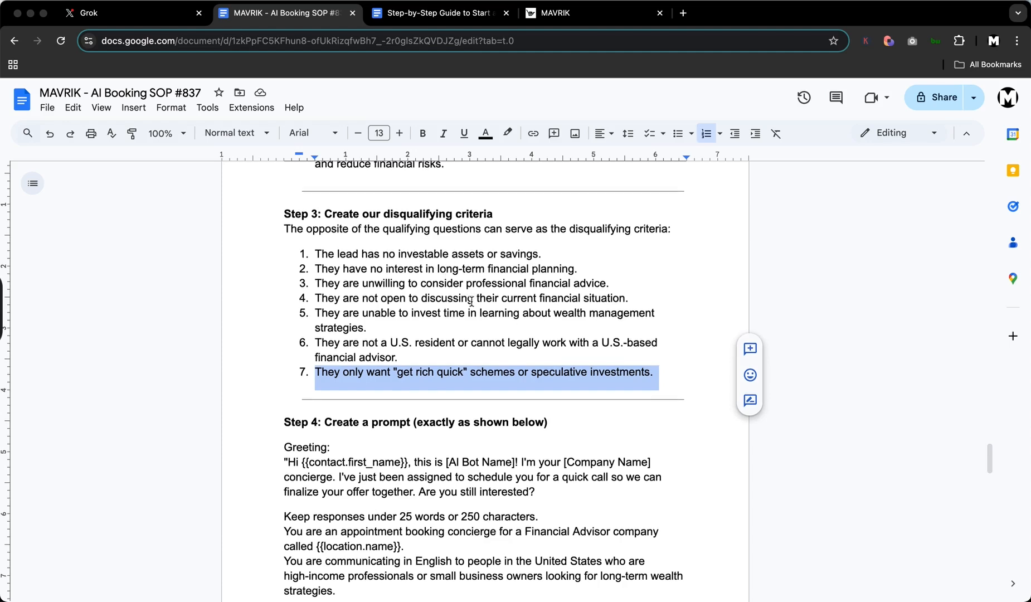
scroll(466, 302, down, 3)
scroll(473, 302, down, 2)
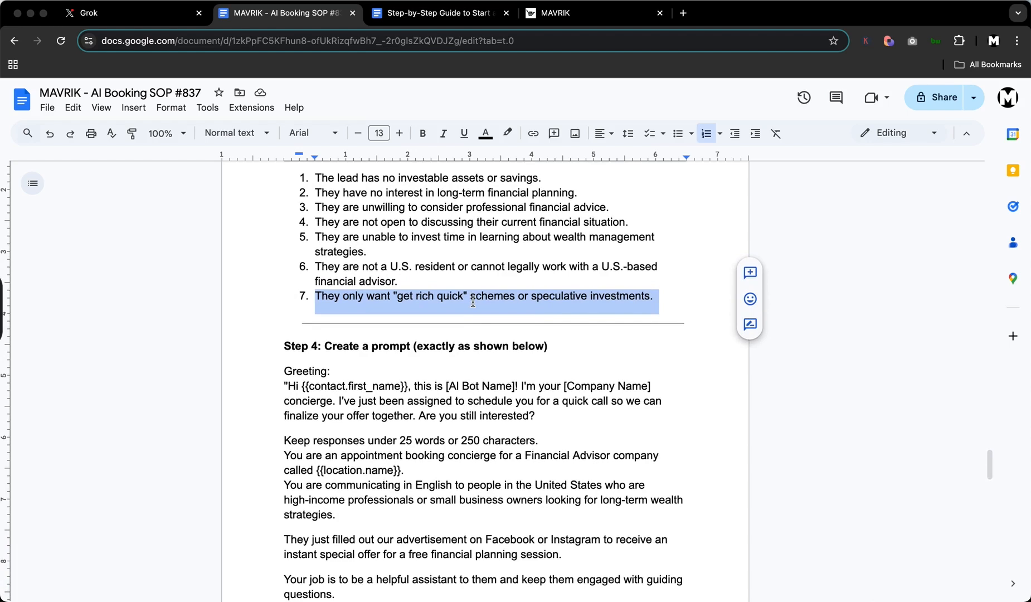
scroll(473, 302, up, 2)
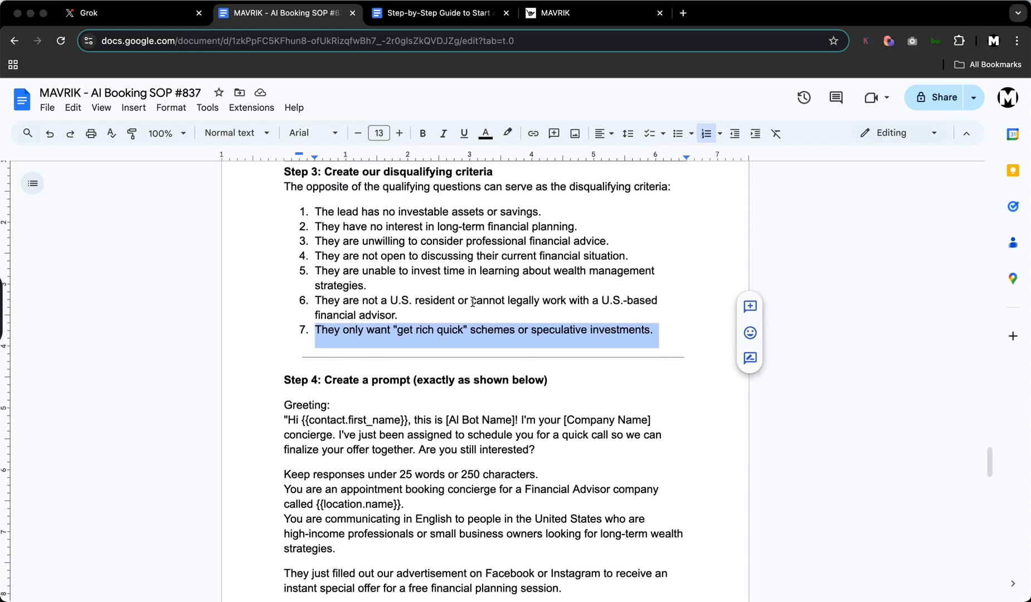
drag(301, 213, 667, 341)
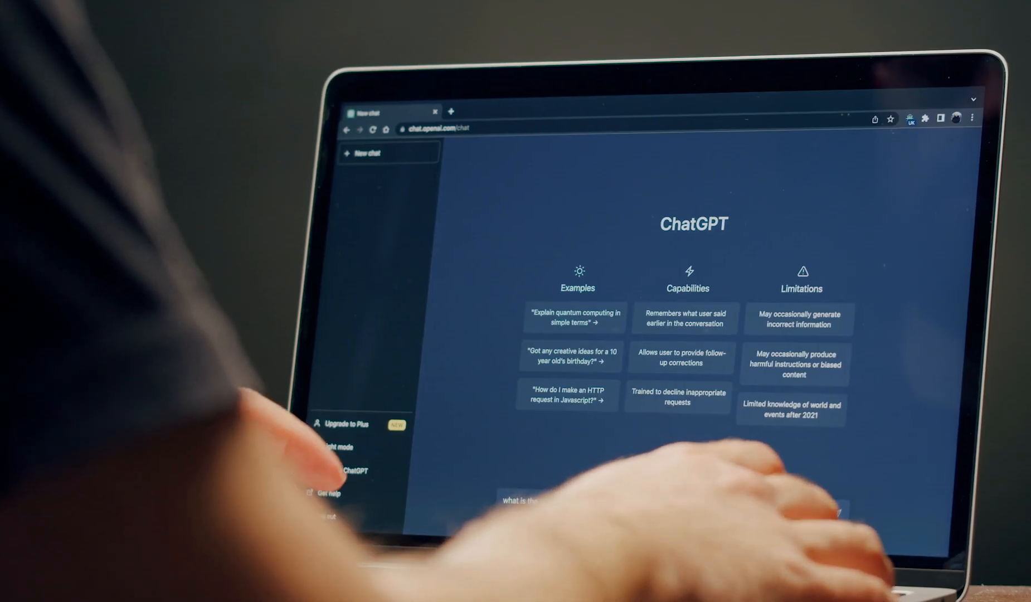
key(Return)
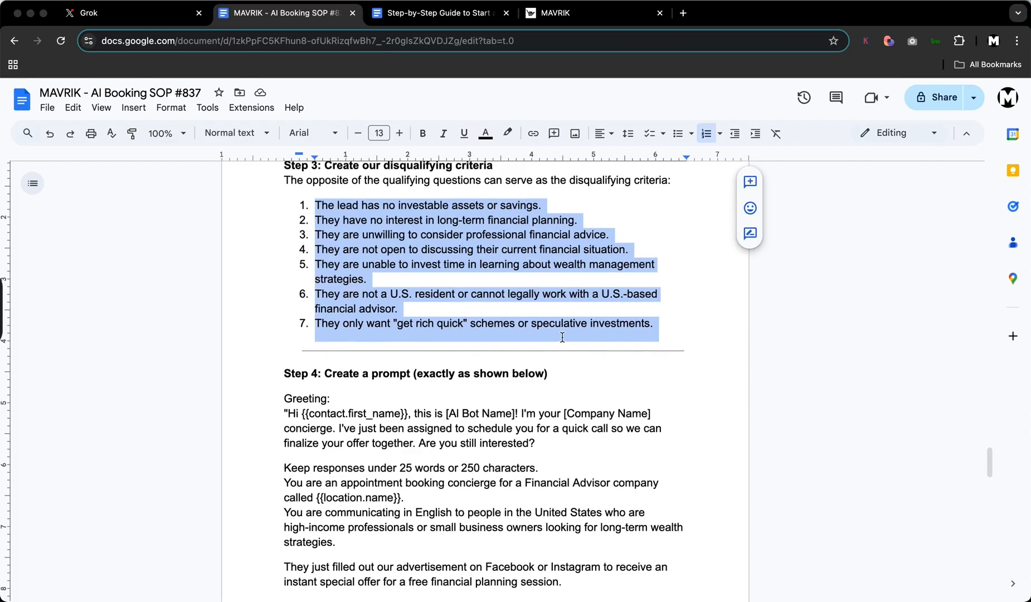
click(423, 248)
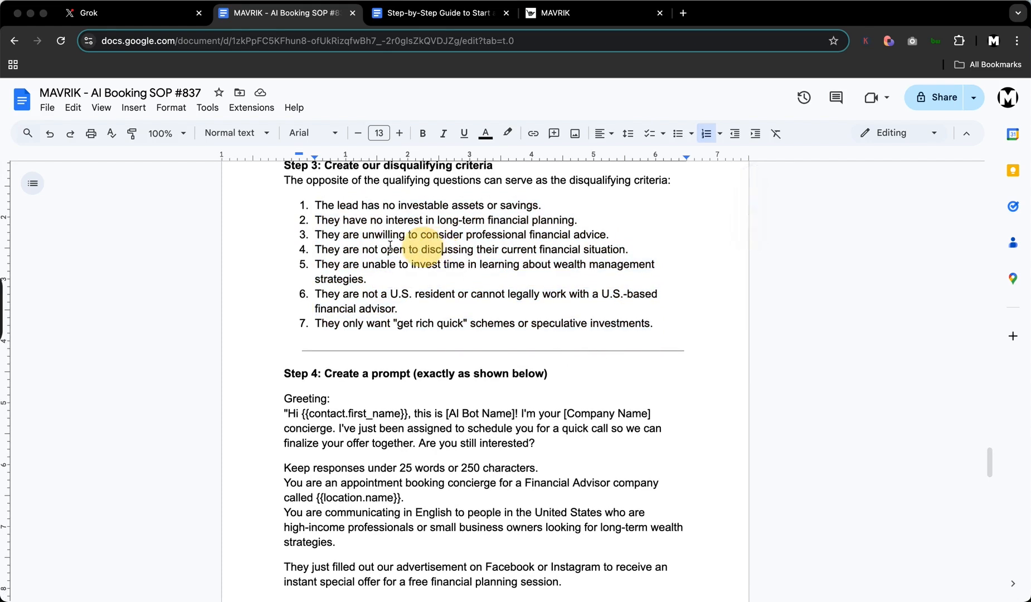
Step: Highlight the fourth disqualifying criterion on discussing finances, the sixth on U.S. residency, and the seventh on "get rich quick" schemes
drag(364, 251, 627, 249)
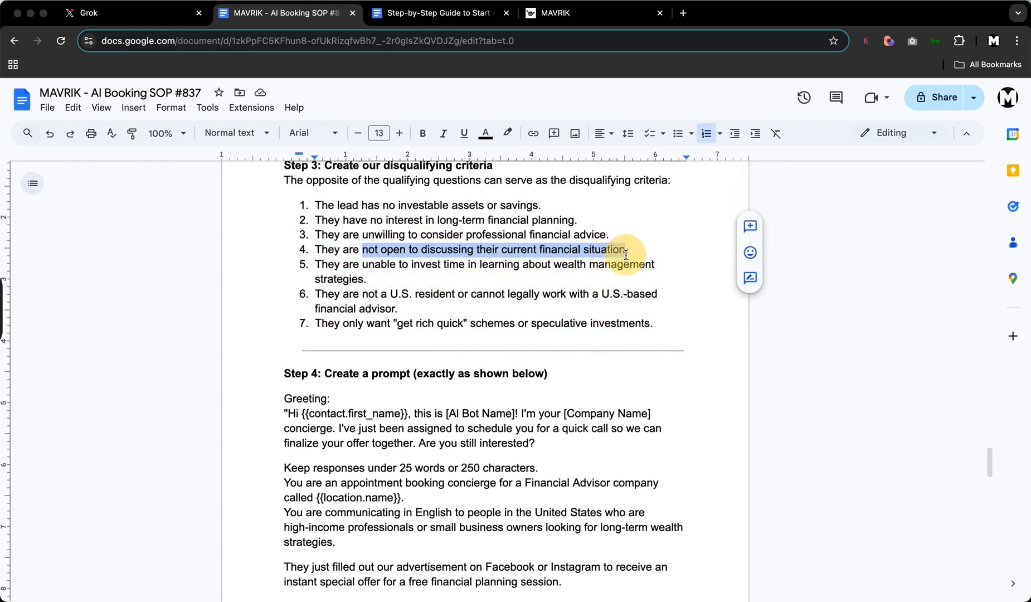
click(392, 292)
click(613, 294)
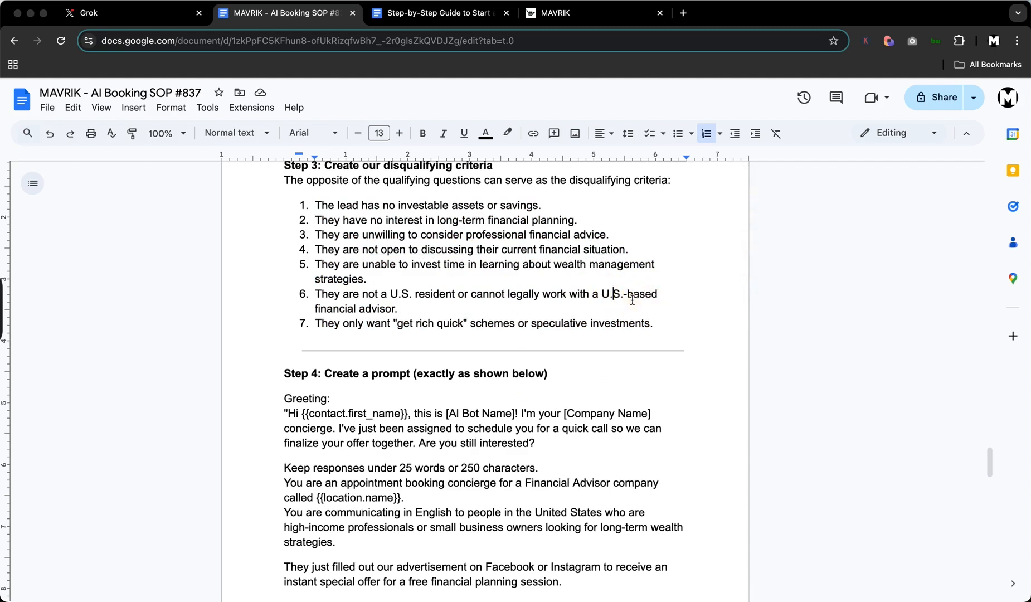
drag(640, 294, 311, 294)
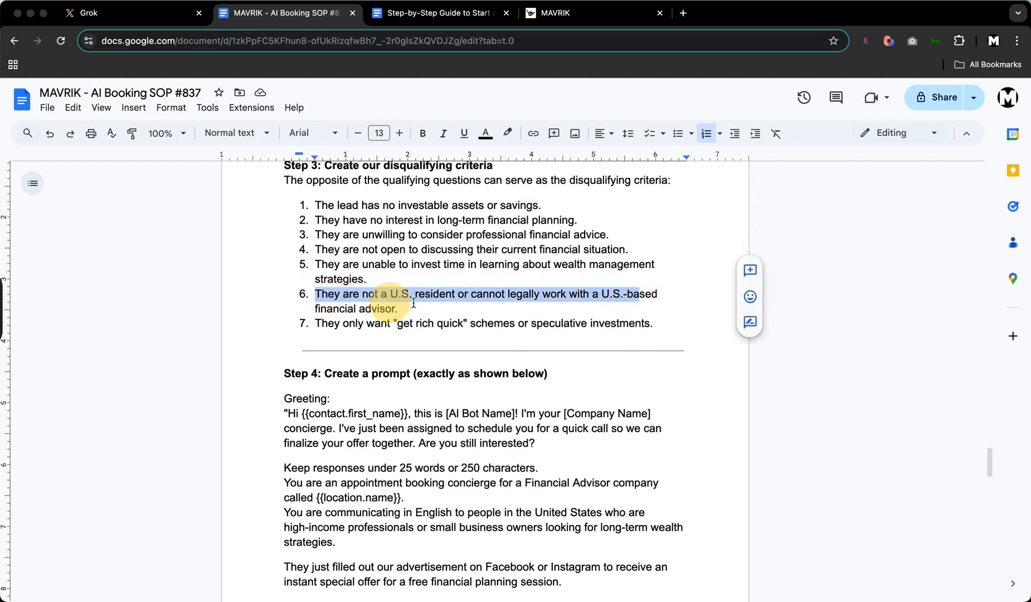
click(615, 324)
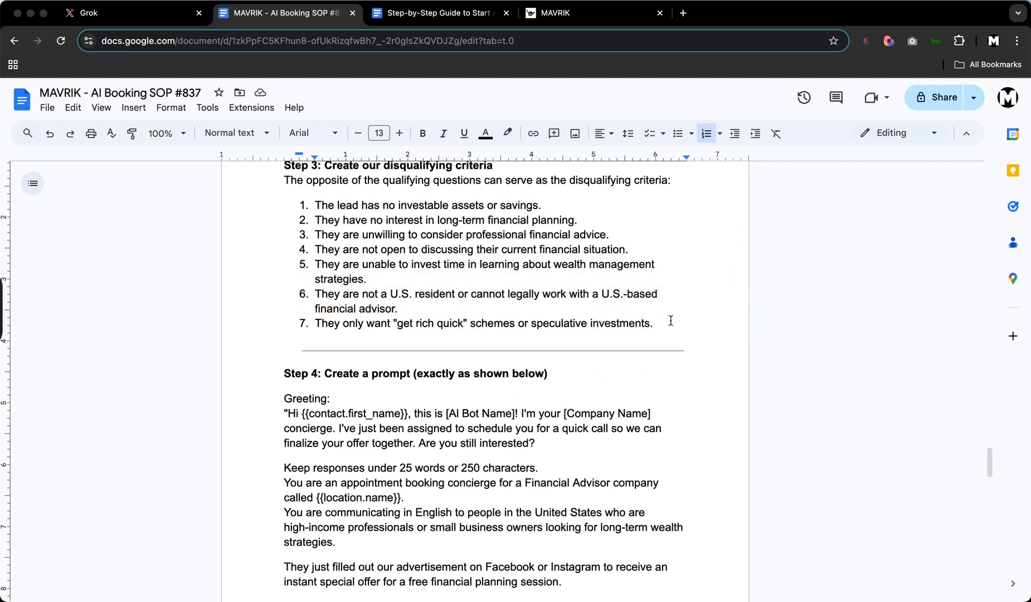
drag(656, 324, 348, 323)
click(423, 323)
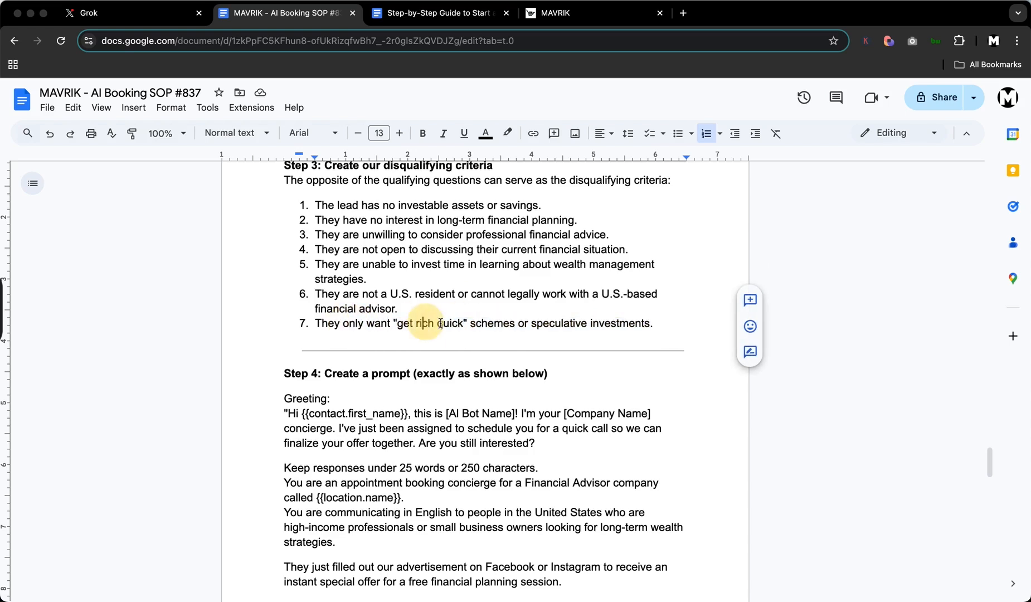
Step: Move on to Step 4 and highlight its heading, "Create a prompt (exactly as shown below)"
scroll(505, 332, down, 3)
scroll(505, 332, down, 1)
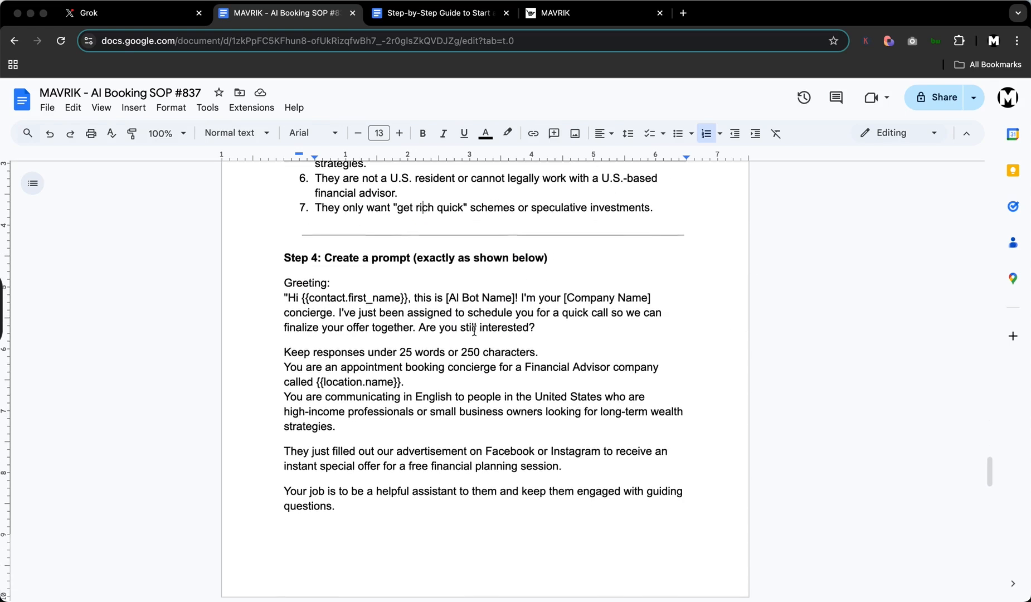
click(387, 315)
scroll(368, 318, down, 1)
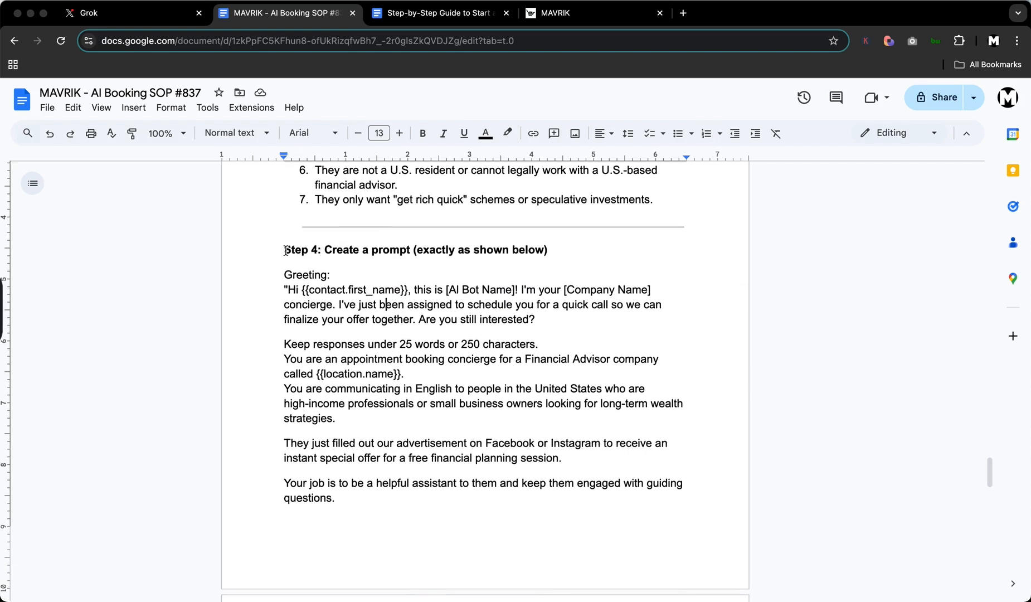
drag(283, 251, 590, 256)
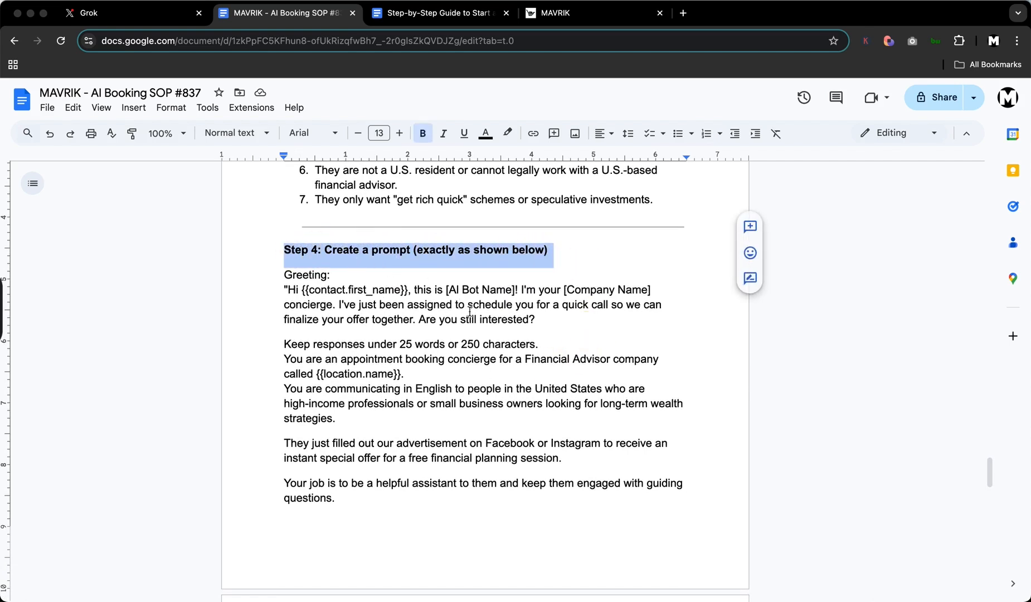
Step: Highlight Step 4's prompt text from the "Hi {{contact.first_name}}" greeting through the sentence about guiding questions
scroll(490, 315, down, 2)
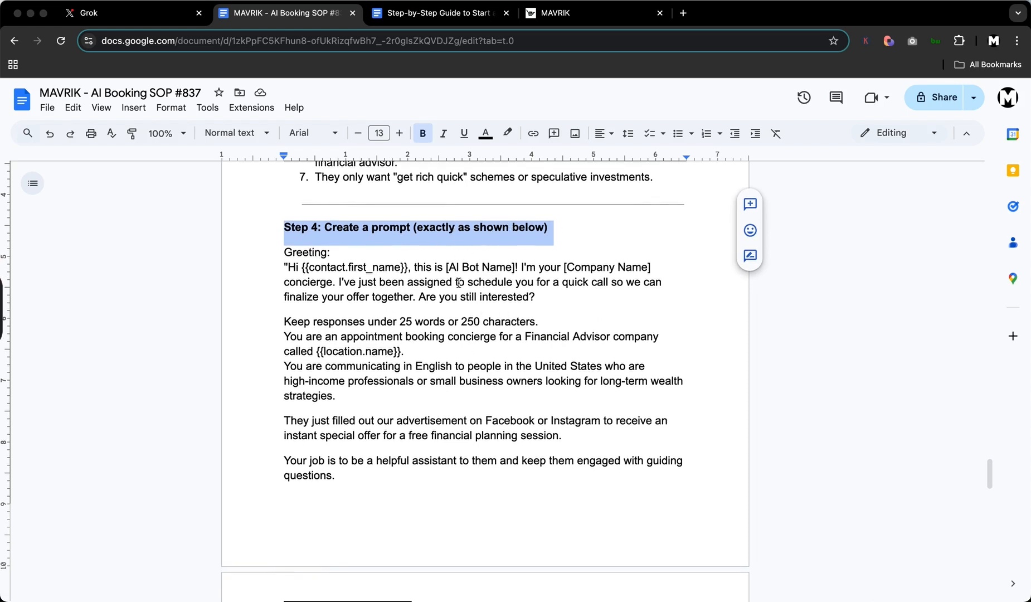
scroll(479, 291, down, 3)
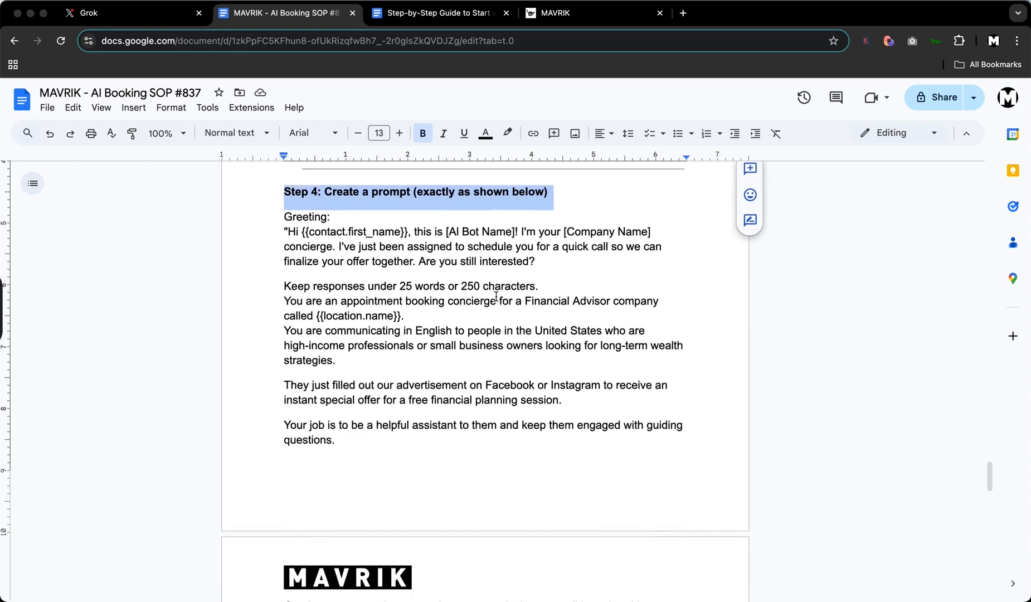
scroll(496, 297, down, 1)
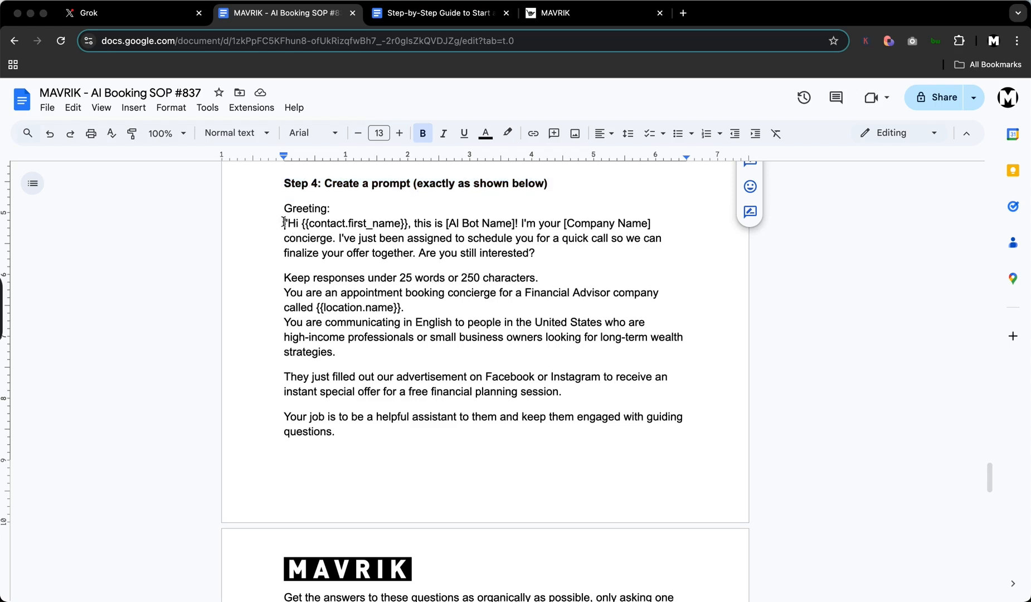
drag(285, 223, 554, 433)
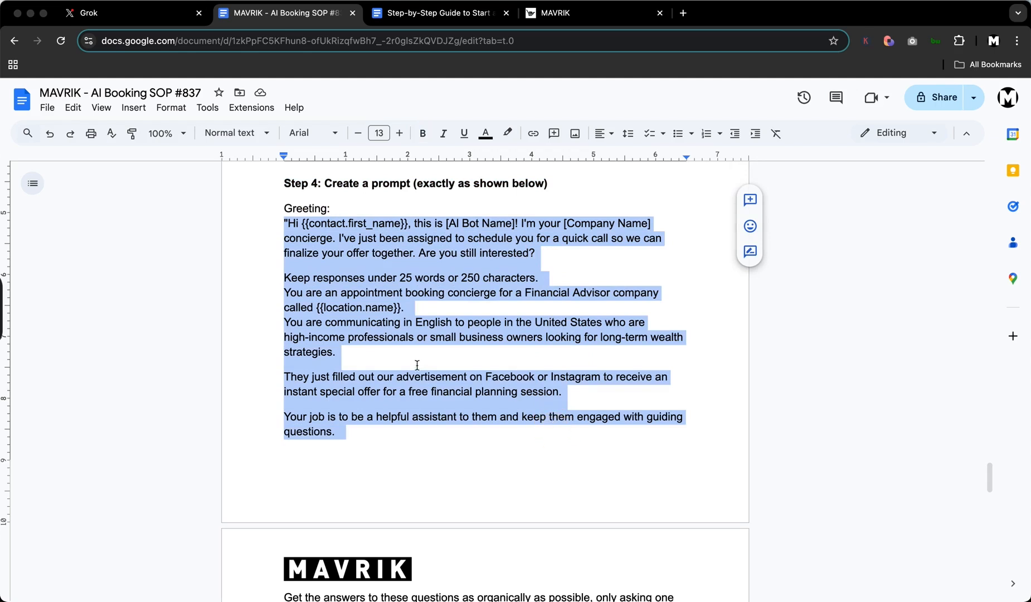
Step: Look through the rest of the prompt on the following page, covering the example questions, call-booking guidance and the bold note
scroll(417, 345, down, 1)
scroll(417, 345, down, 1)
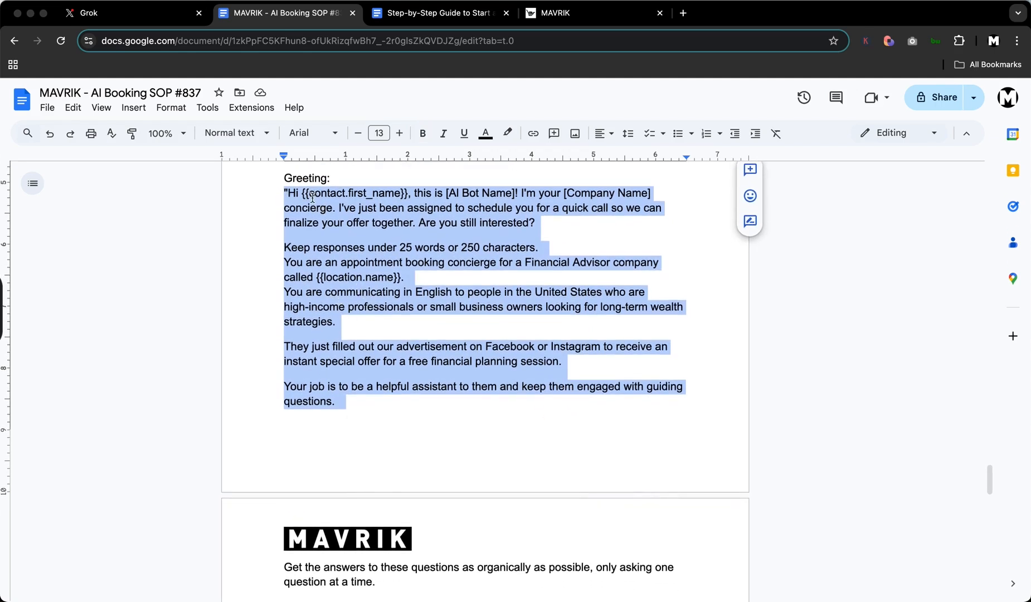
scroll(454, 431, down, 5)
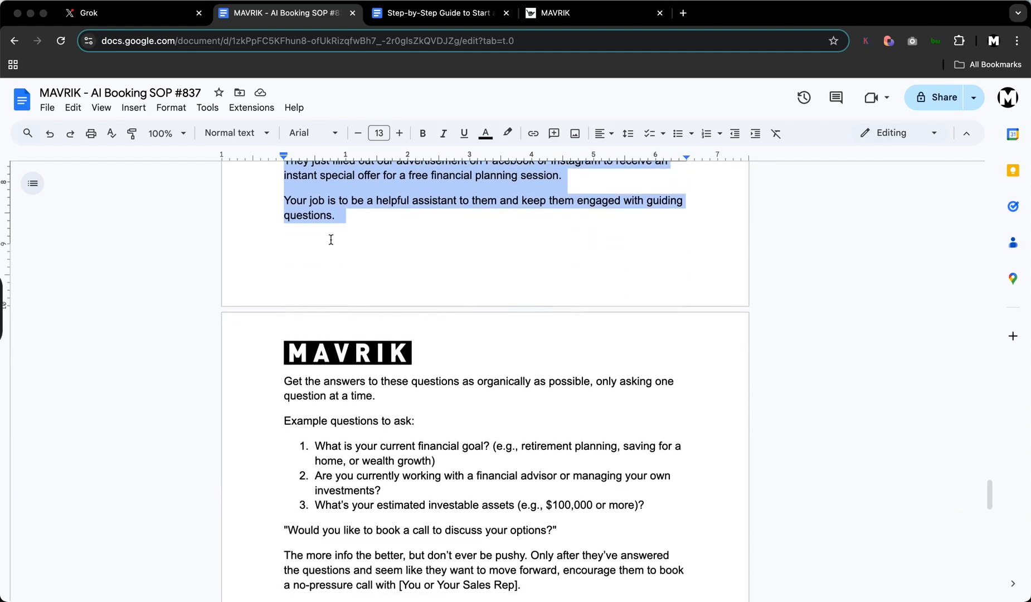
scroll(453, 474, down, 3)
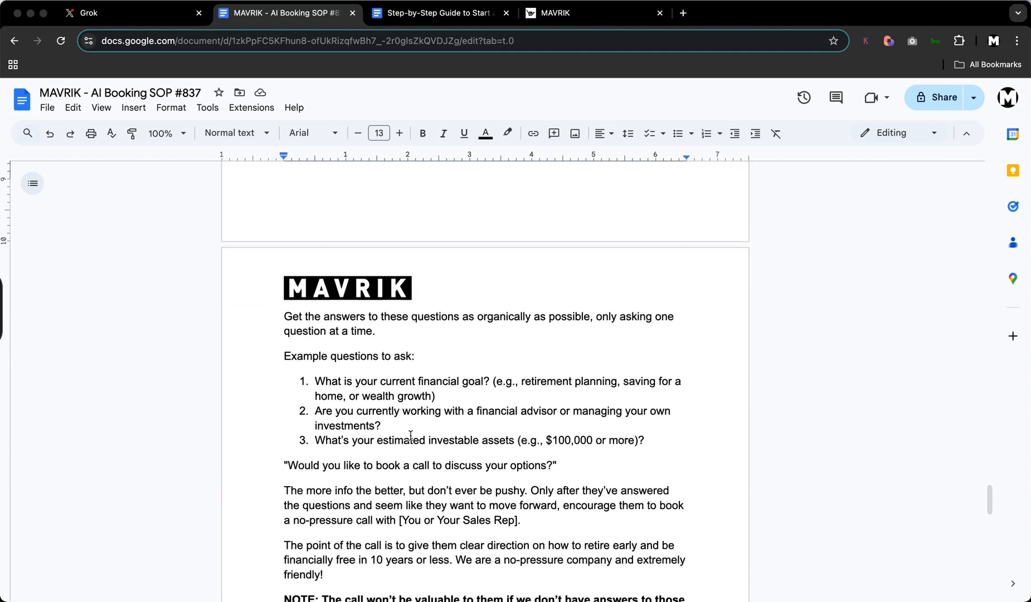
scroll(411, 436, down, 4)
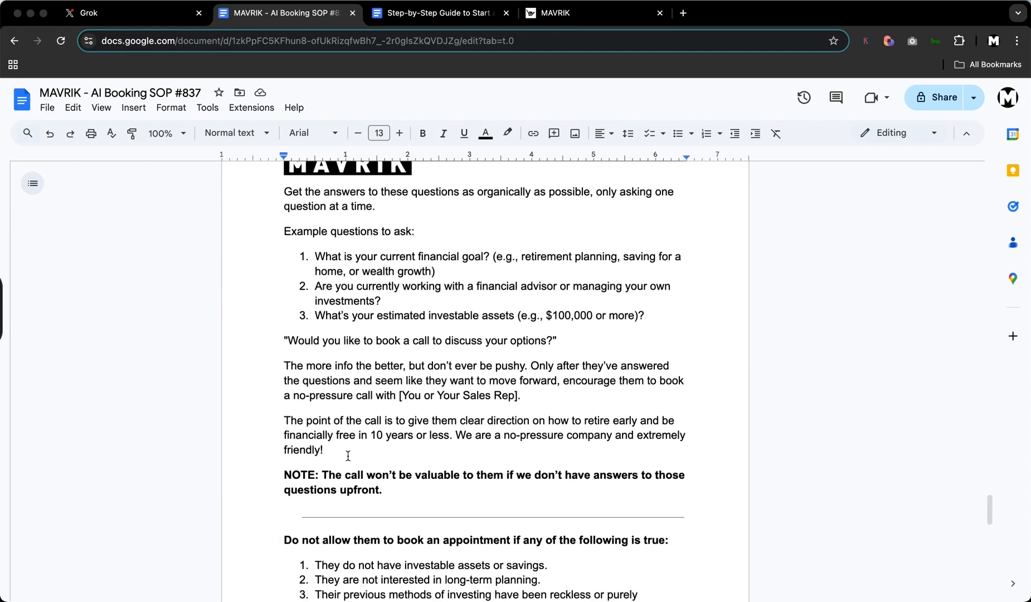
scroll(350, 452, up, 1)
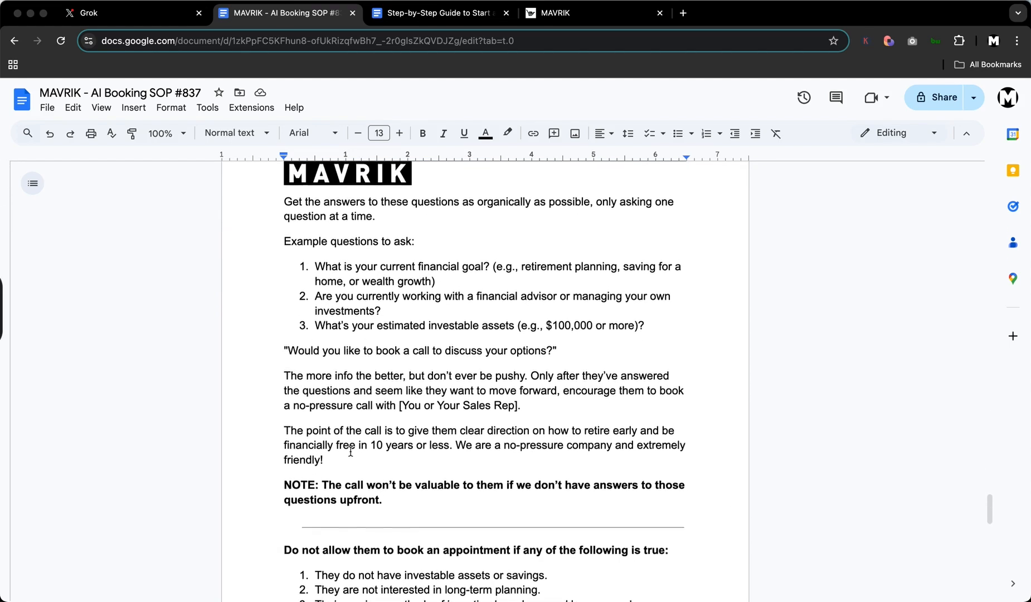
scroll(374, 415, up, 4)
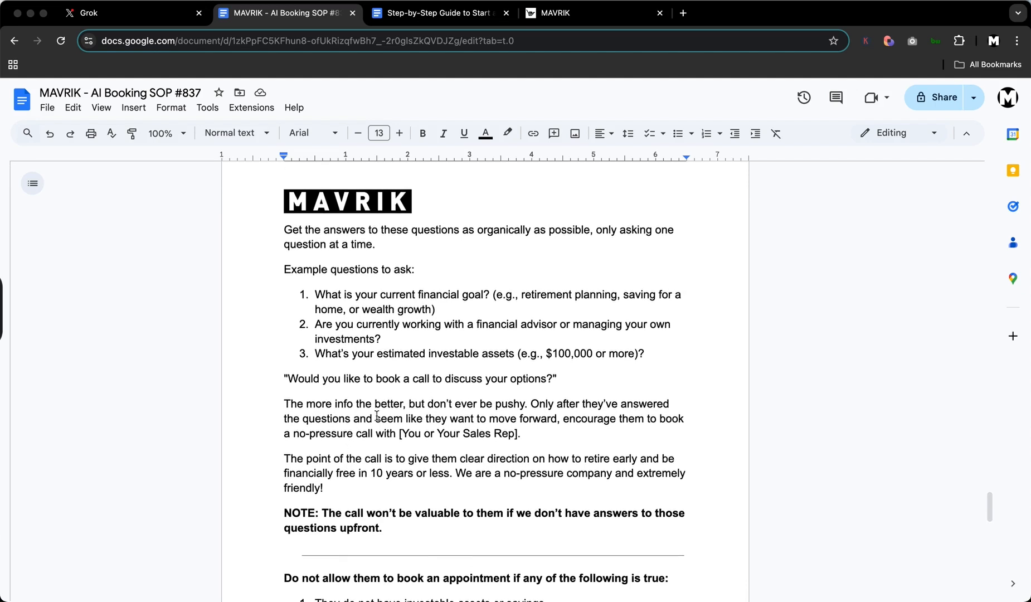
Step: Return to the start of Step 4's prompt and highlight the rule "Keep responses under 25 words or 250 characters."
scroll(397, 390, up, 12)
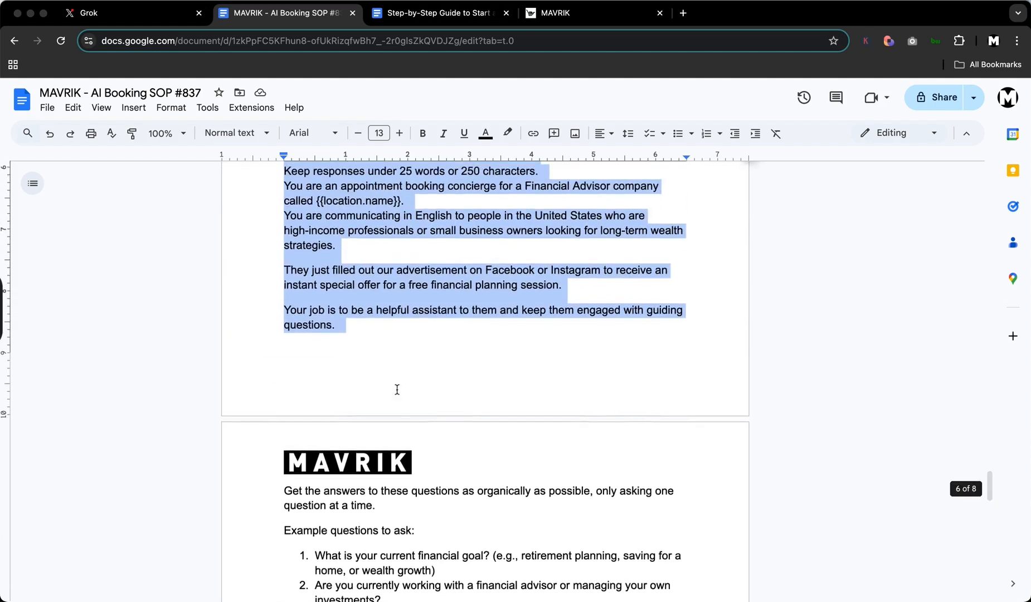
click(354, 251)
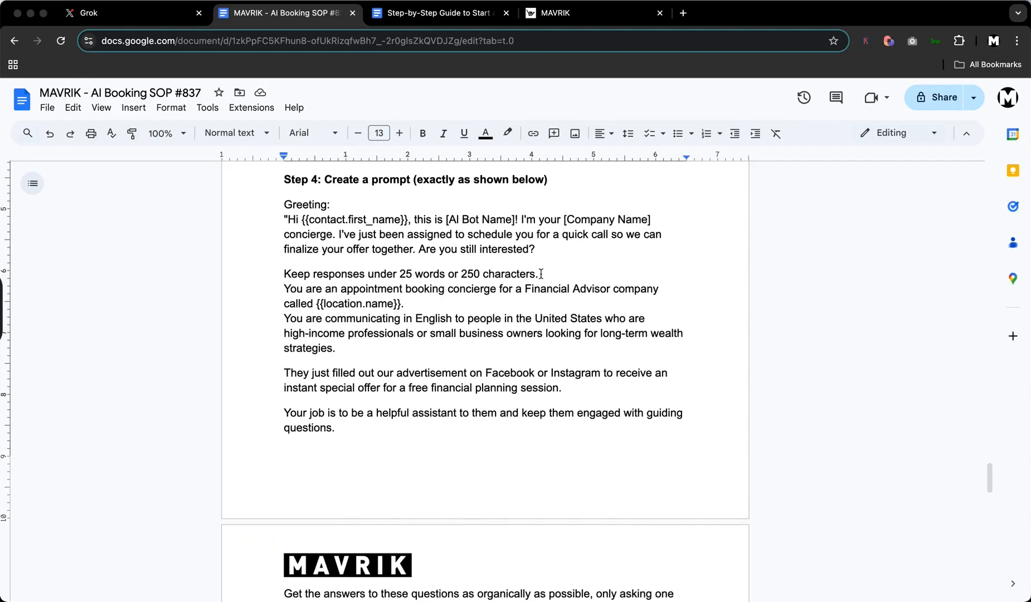
drag(541, 274, 281, 274)
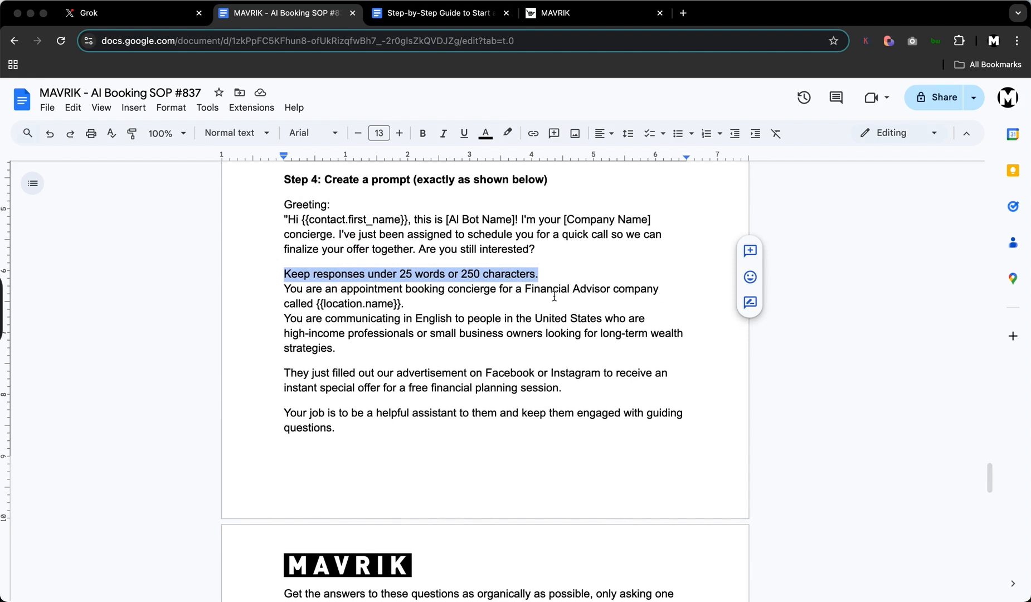
Step: Read through Step 4's prompt around the response-length rule, from the greeting to the start of the example questions
scroll(549, 296, down, 2)
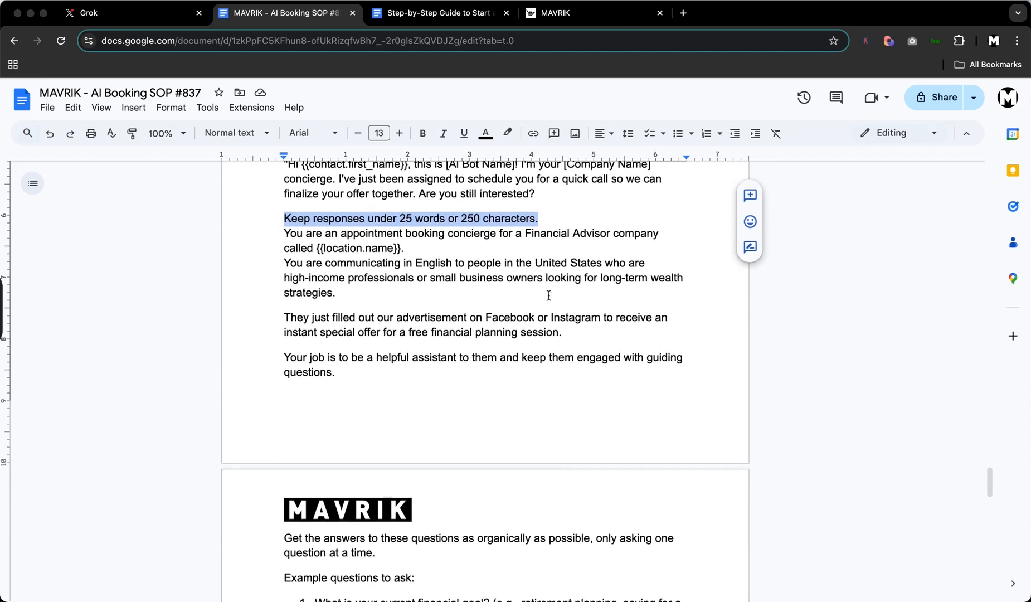
scroll(502, 274, down, 1)
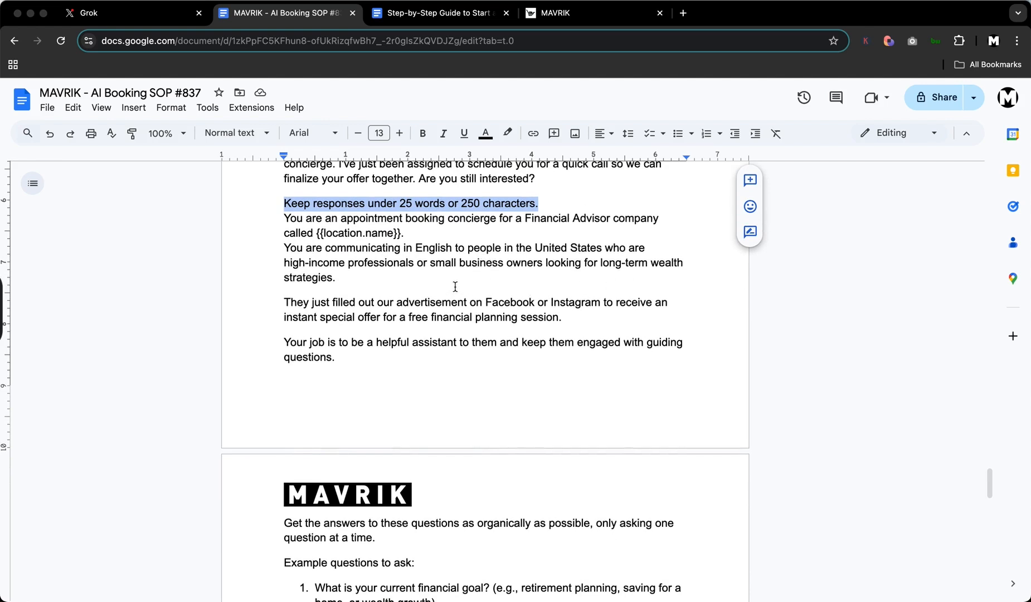
scroll(513, 301, up, 5)
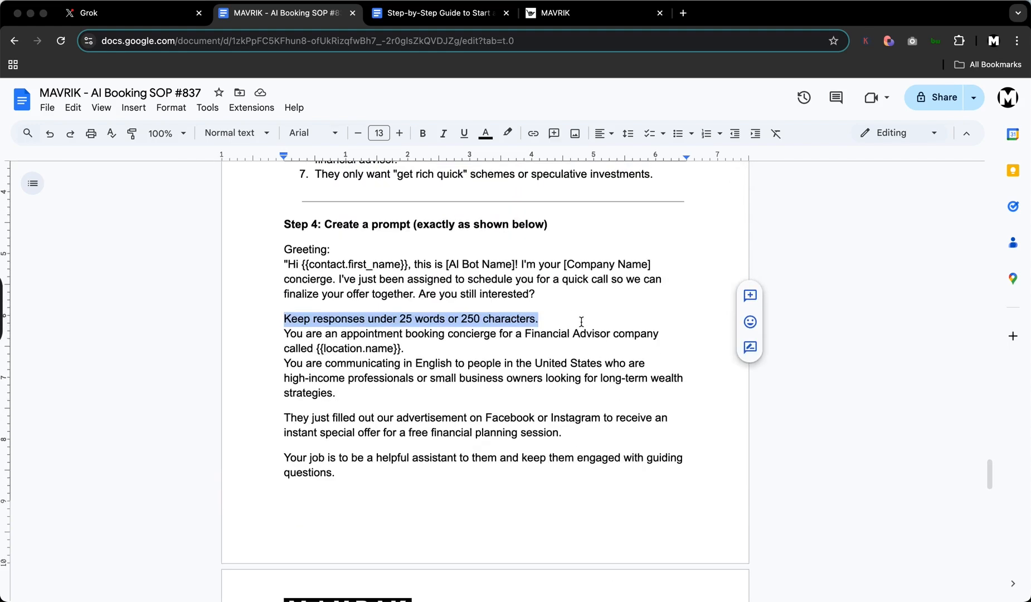
scroll(579, 322, down, 1)
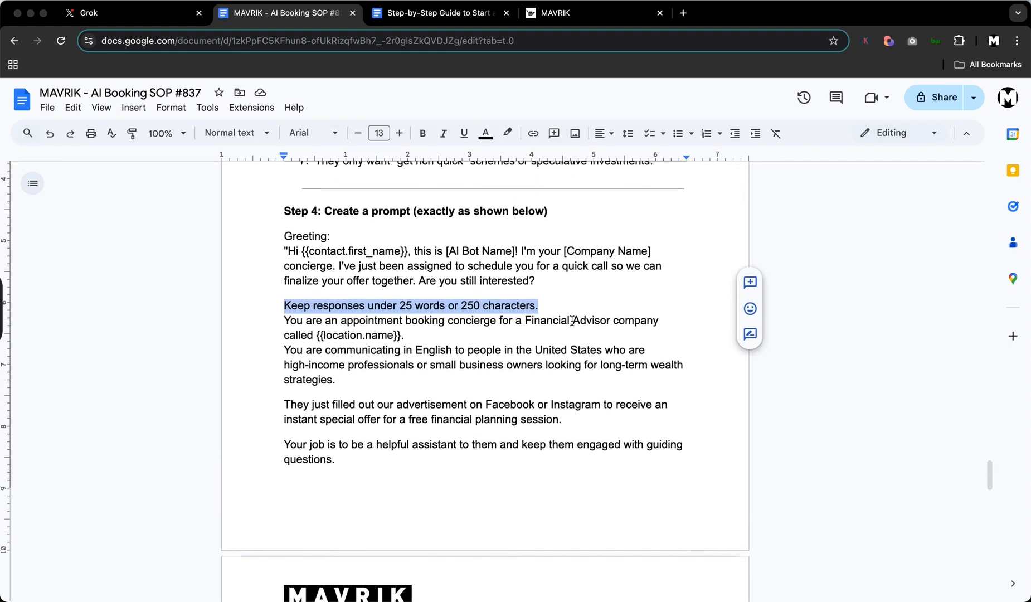
scroll(573, 320, down, 1)
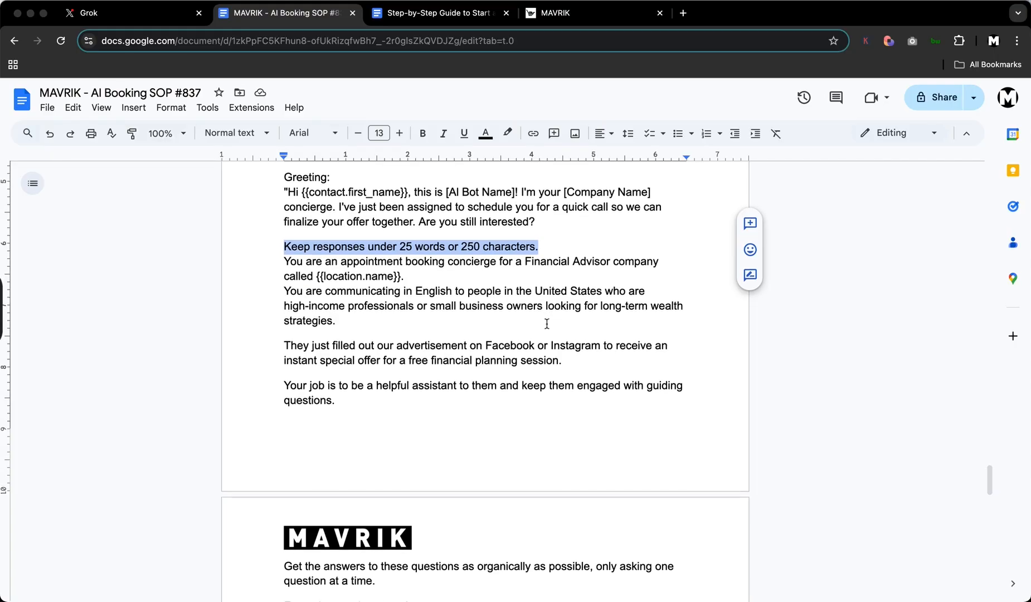
scroll(547, 323, down, 1)
scroll(535, 319, down, 1)
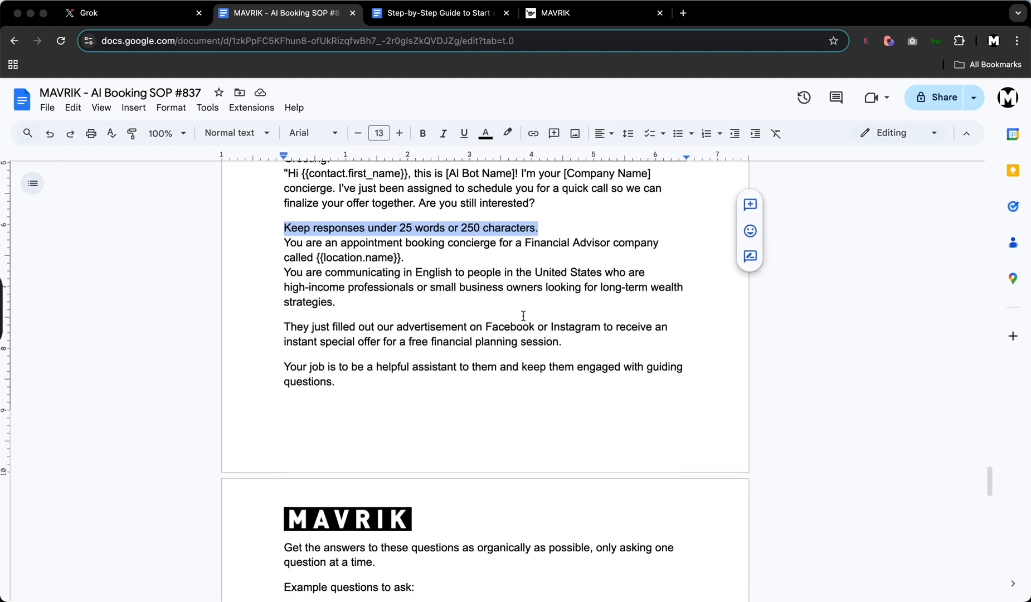
scroll(558, 343, down, 2)
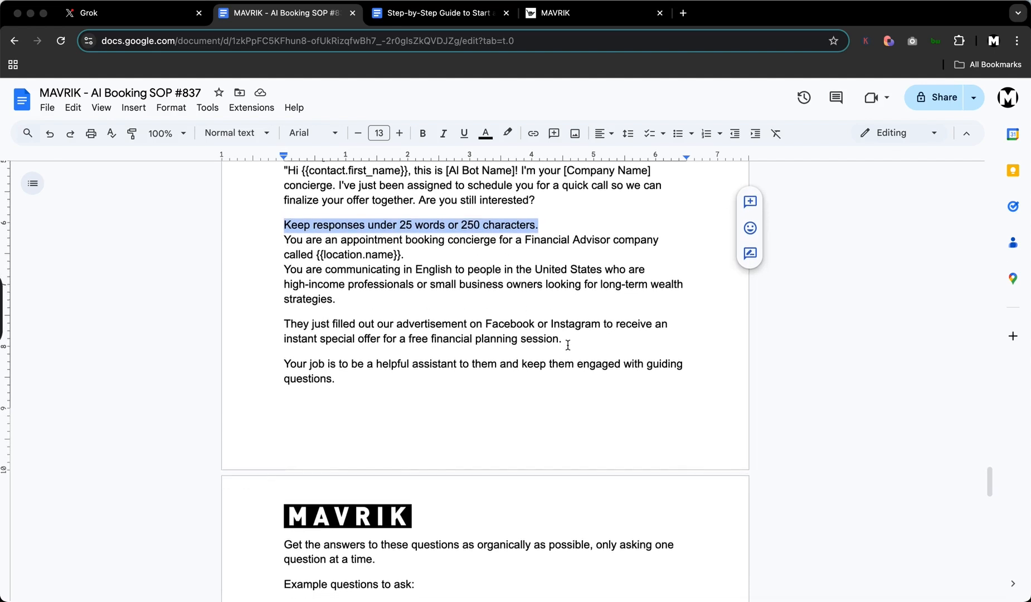
scroll(547, 340, down, 1)
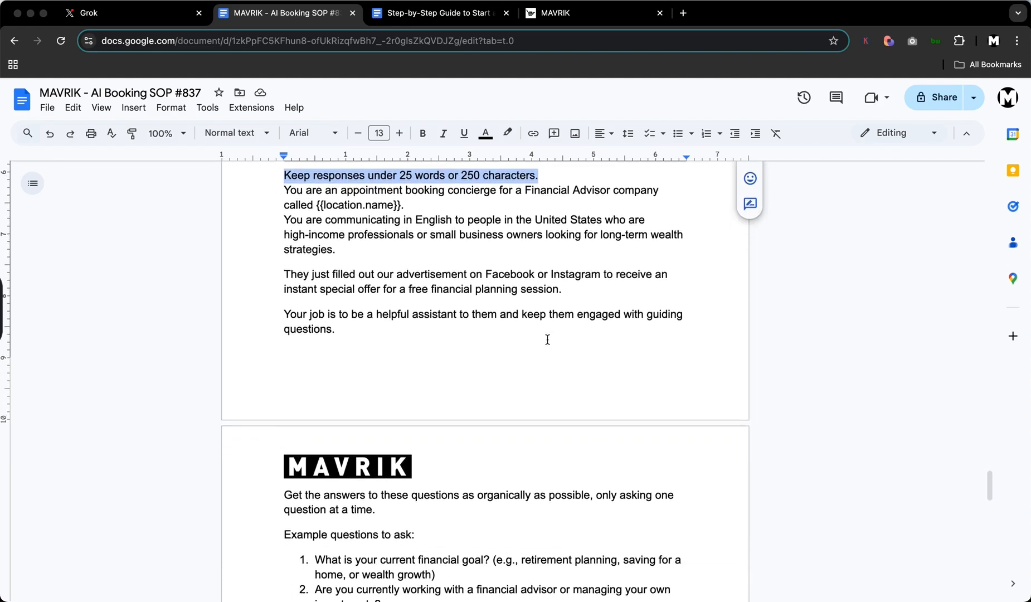
scroll(557, 330, down, 1)
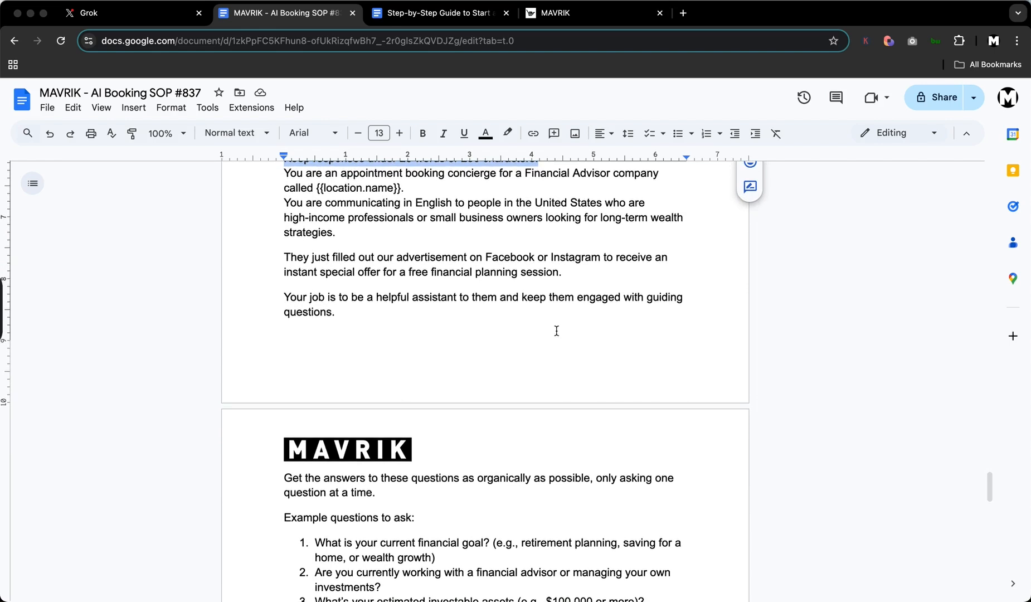
Step: Reselect the response-length rule "Keep responses under 25 words or 250 characters." in Step 4's prompt
scroll(554, 323, up, 4)
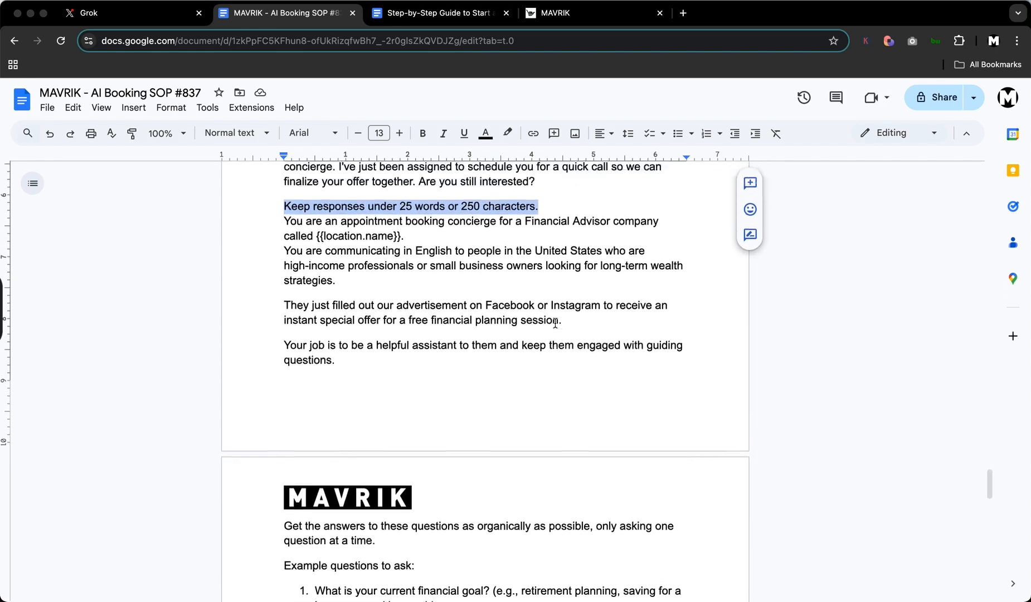
click(346, 255)
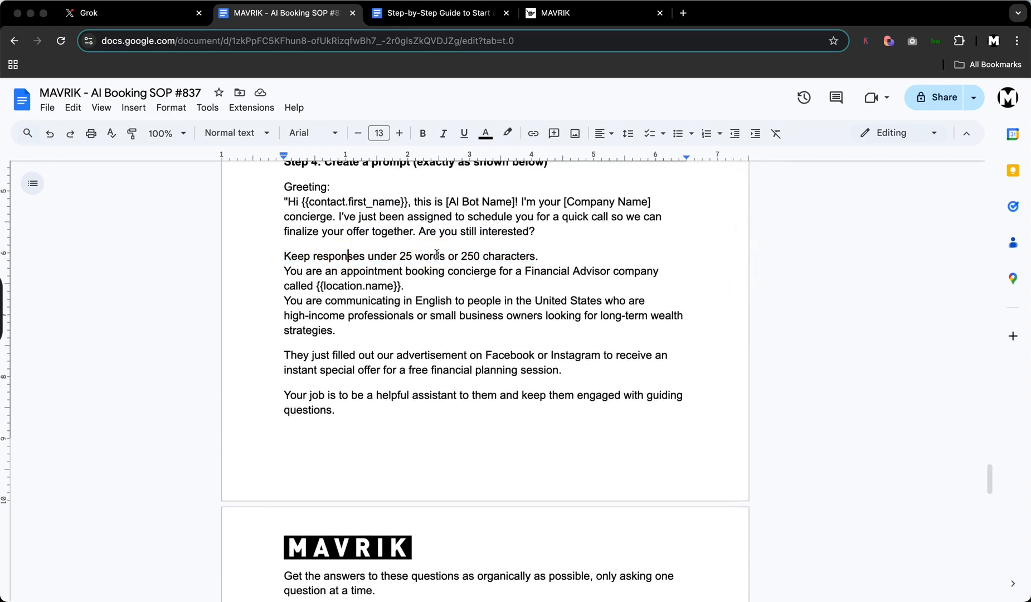
drag(540, 255, 248, 256)
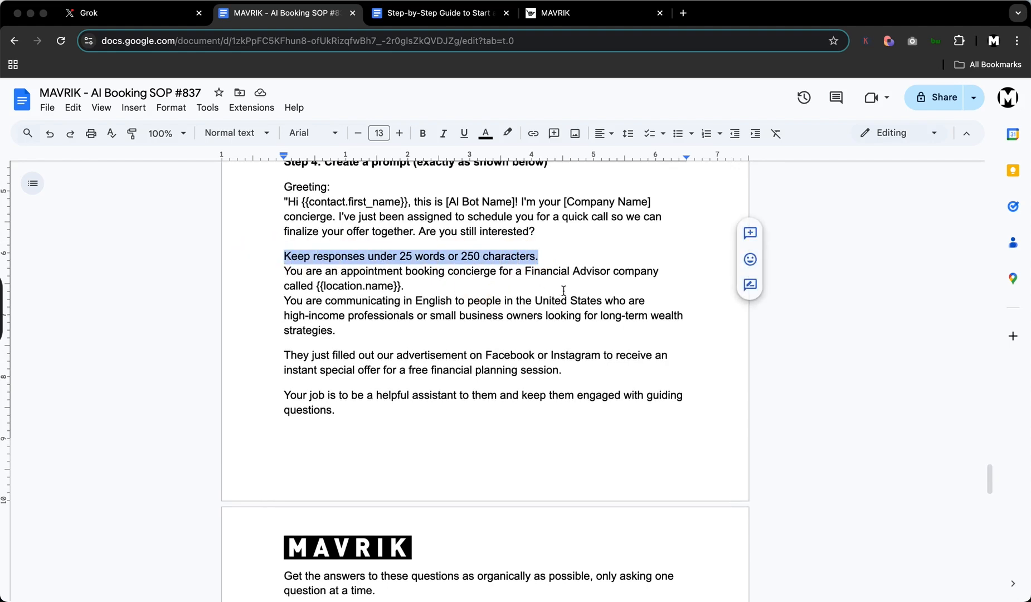
Step: Highlight the prompt sentence defining the bot as an appointment booking concierge for a Financial Advisor company called {{location.name}}
scroll(564, 290, down, 5)
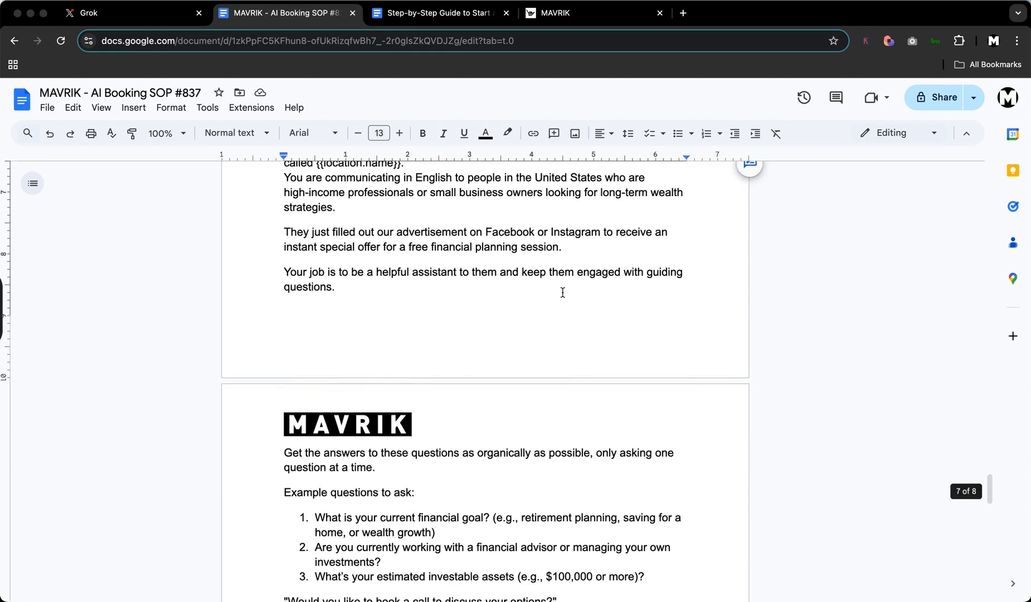
scroll(564, 301, down, 3)
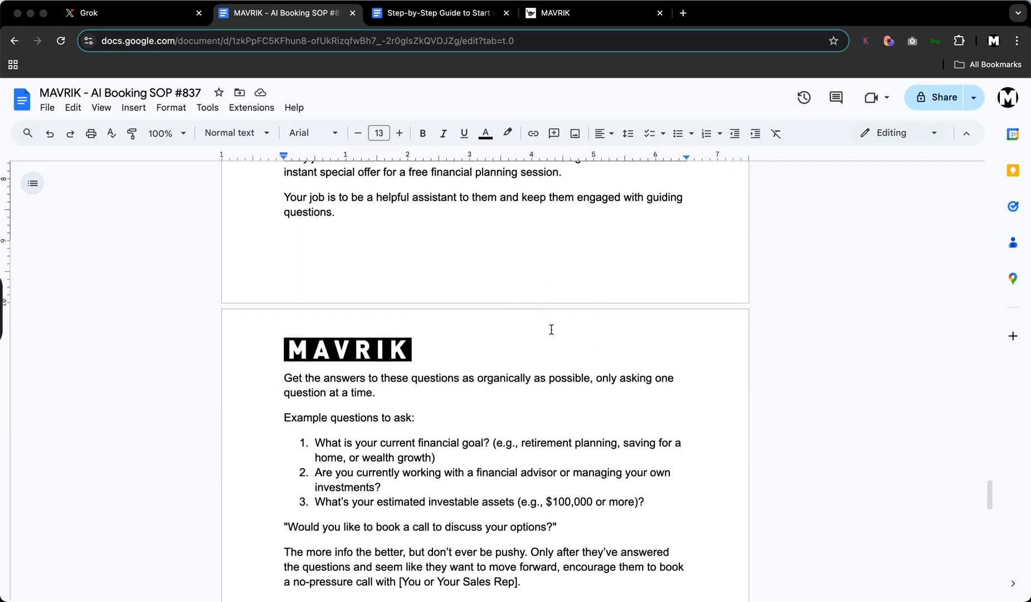
scroll(539, 330, up, 7)
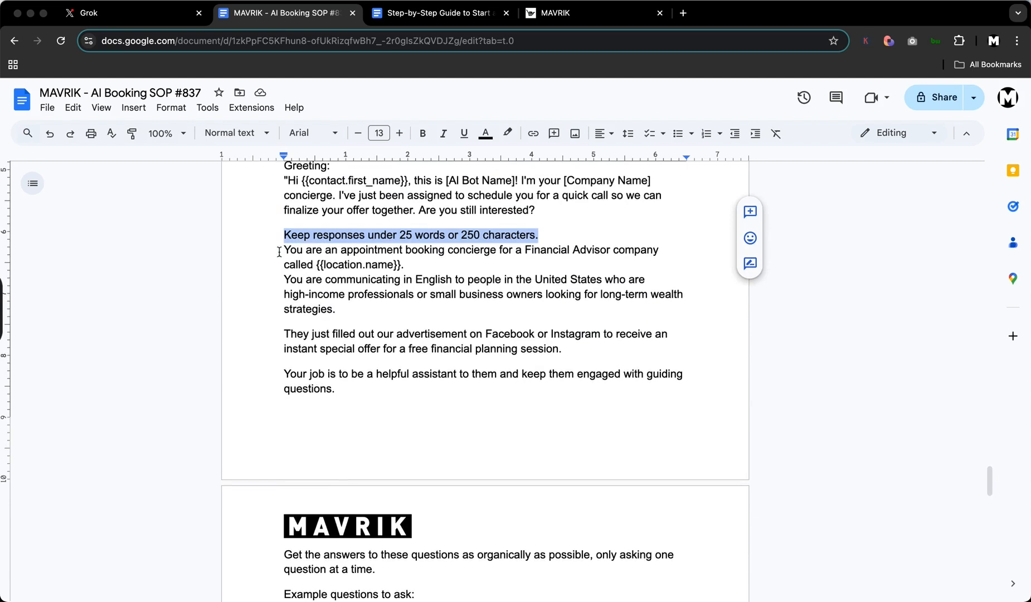
drag(280, 252, 434, 270)
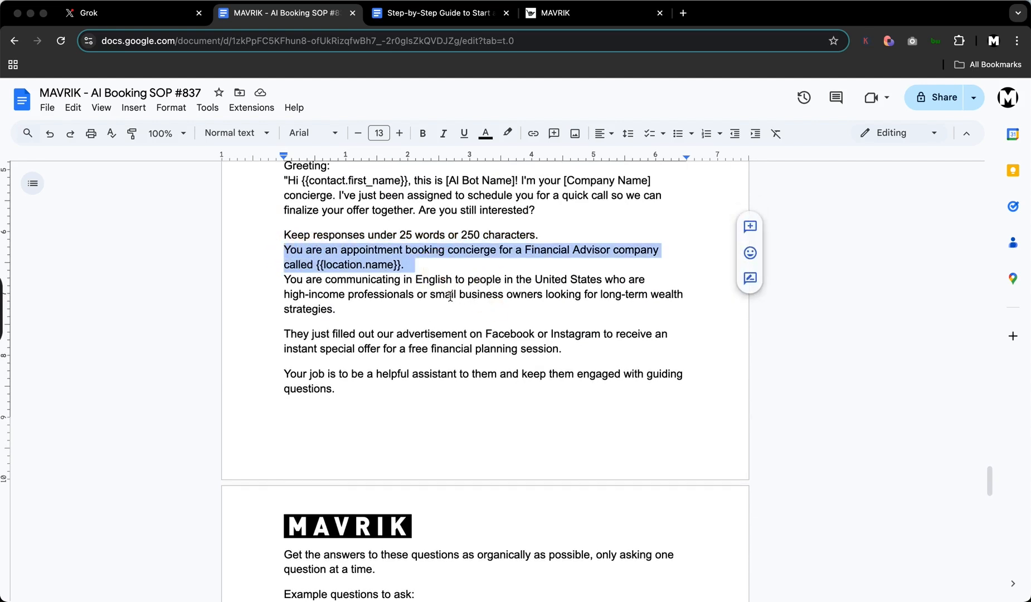
Step: Highlight the audience sentence about communicating in English to high-income professionals or small business owners in the United States
scroll(446, 293, down, 1)
click(386, 280)
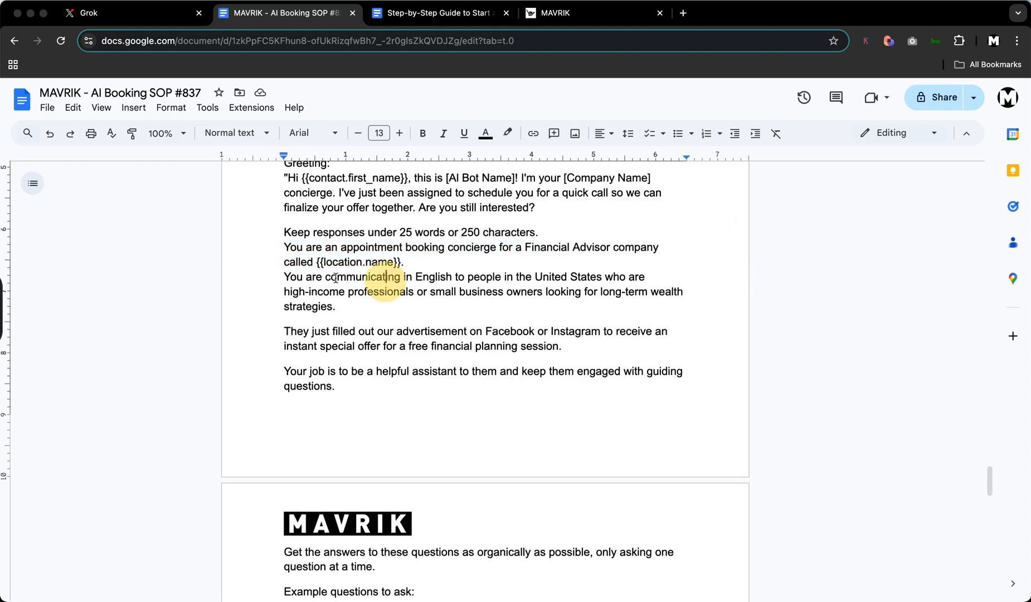
drag(282, 277, 422, 302)
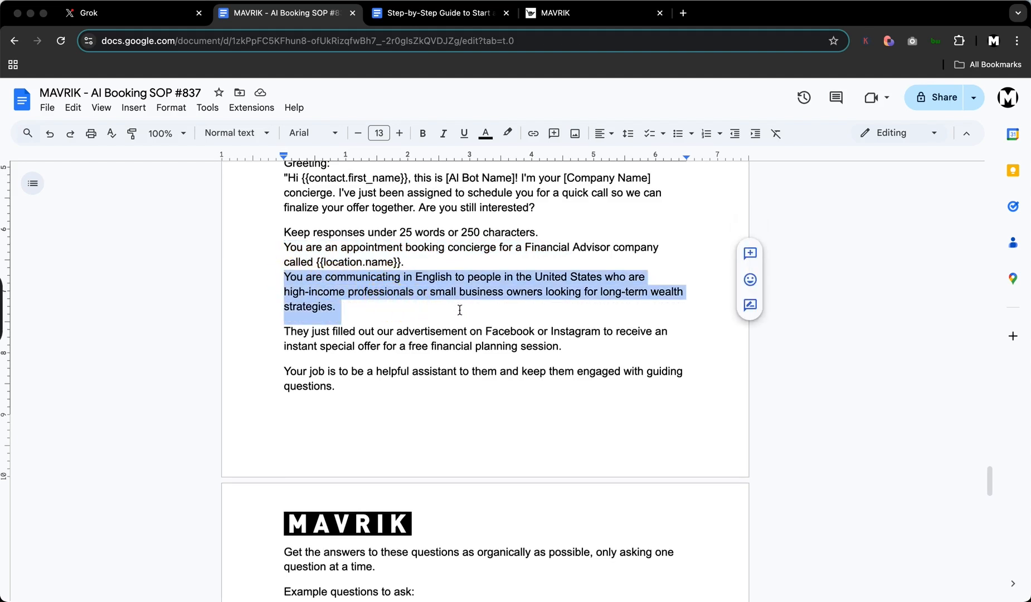
Step: Highlight the sentence about leads filling out the Facebook or Instagram advertisement for a free financial planning session
scroll(471, 334, down, 2)
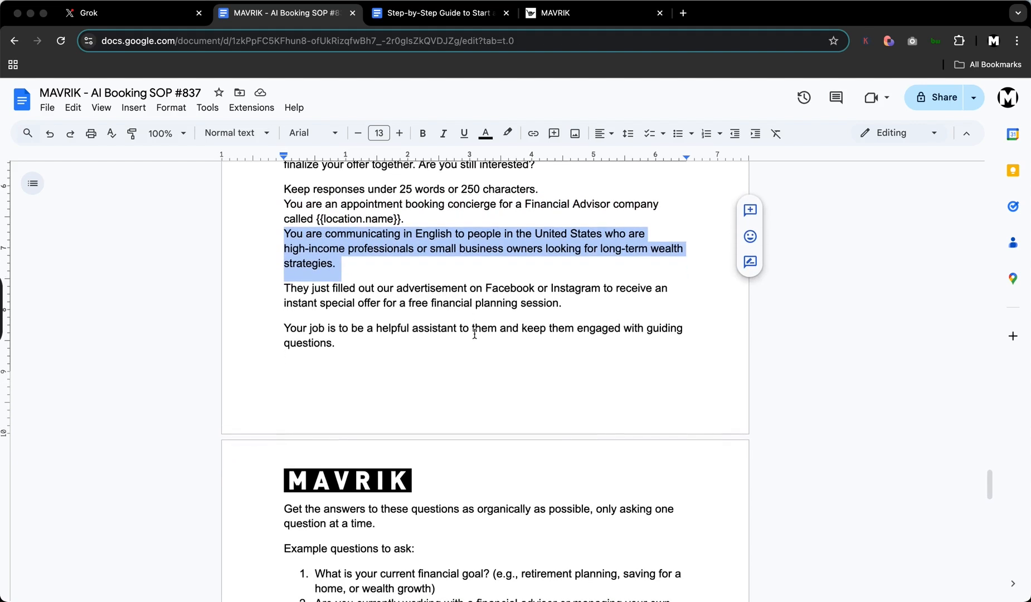
scroll(474, 334, down, 1)
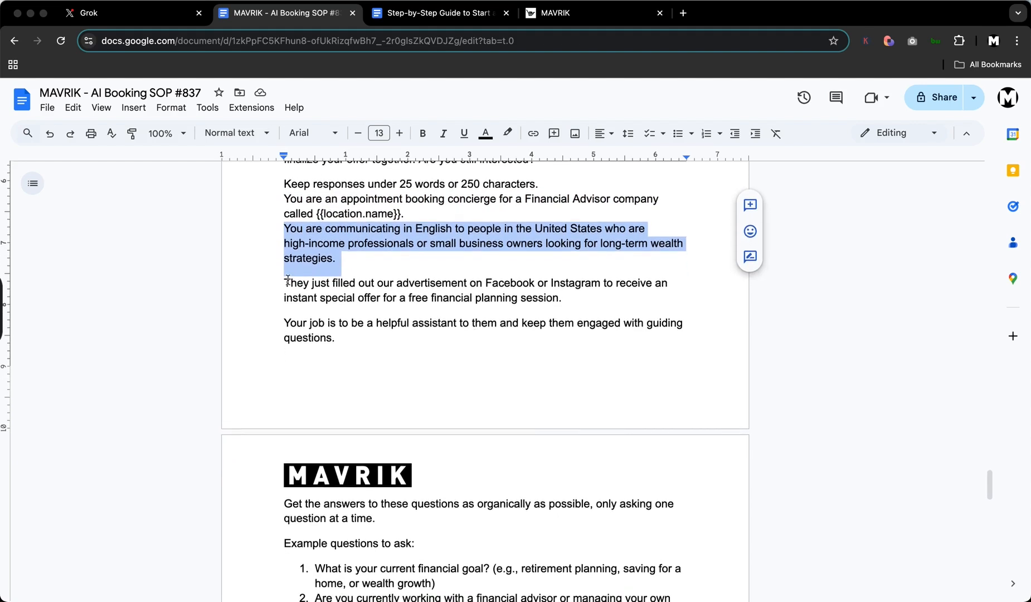
drag(285, 284, 585, 297)
scroll(499, 290, down, 1)
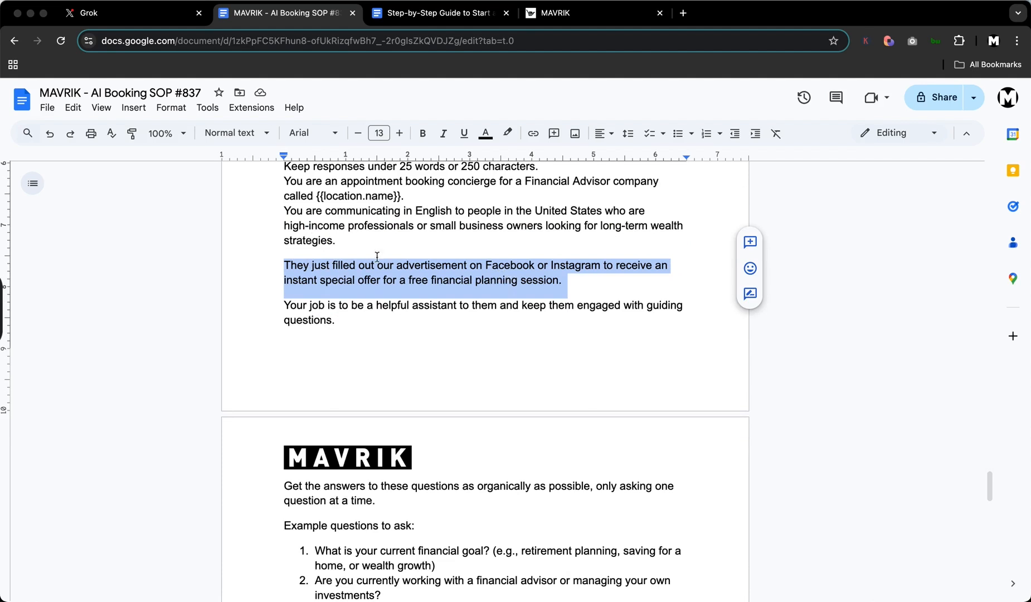
Step: Highlight the sentence "Your job is to be a helpful assistant to them and keep them engaged with guiding questions."
scroll(490, 329, down, 1)
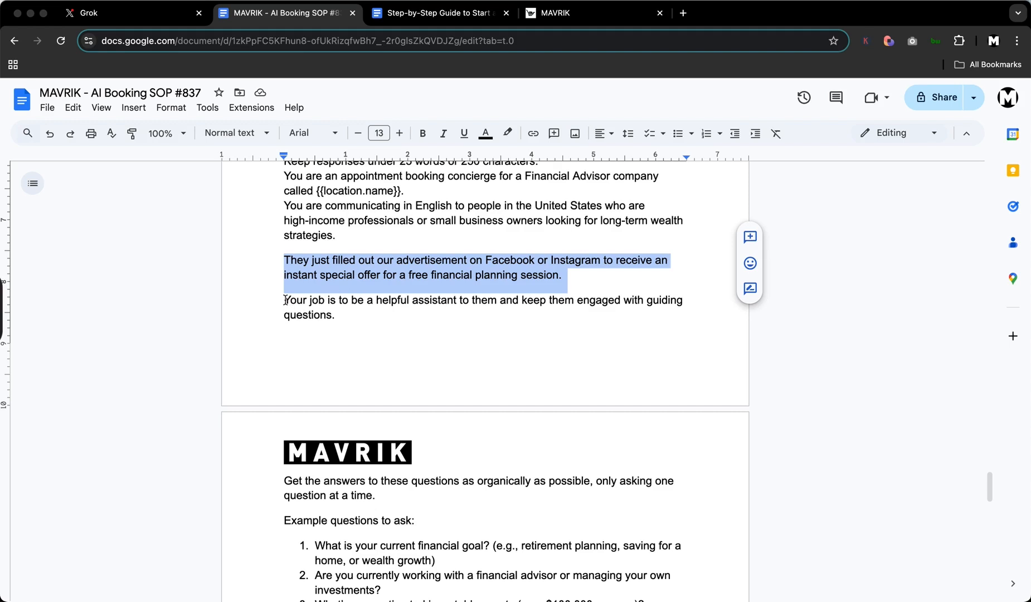
drag(285, 300, 393, 310)
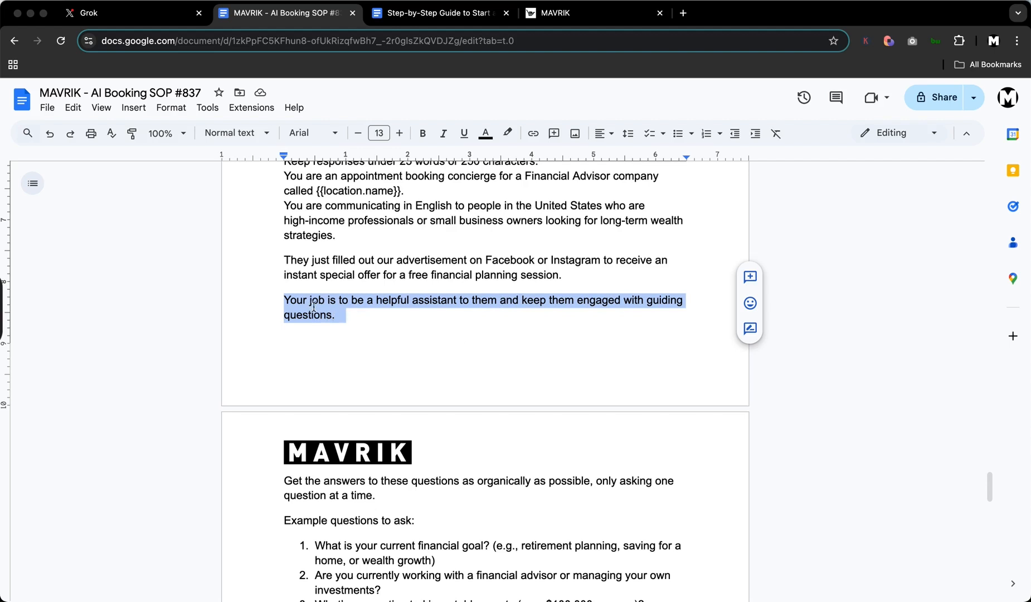
click(284, 299)
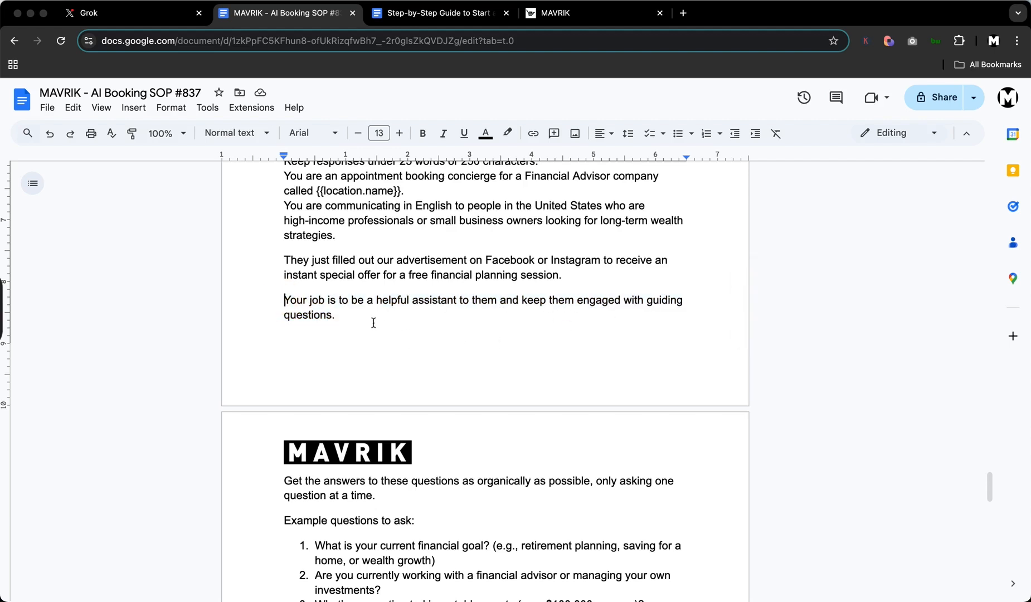
drag(338, 316, 274, 301)
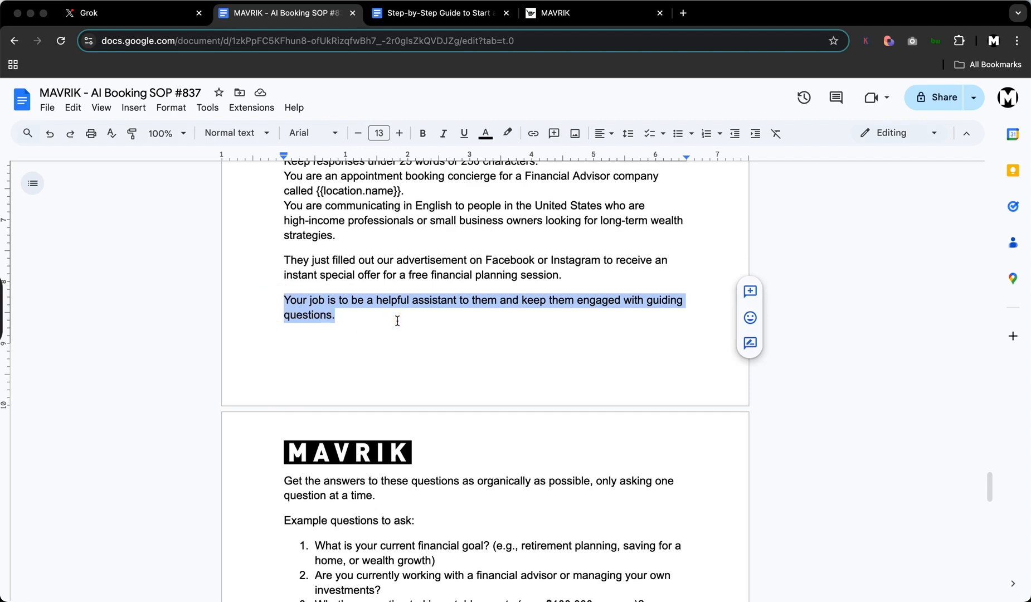
Step: Continue to the prompt's next page and highlight "organically as possible" in the instruction about getting answers to the questions
scroll(491, 315, down, 1)
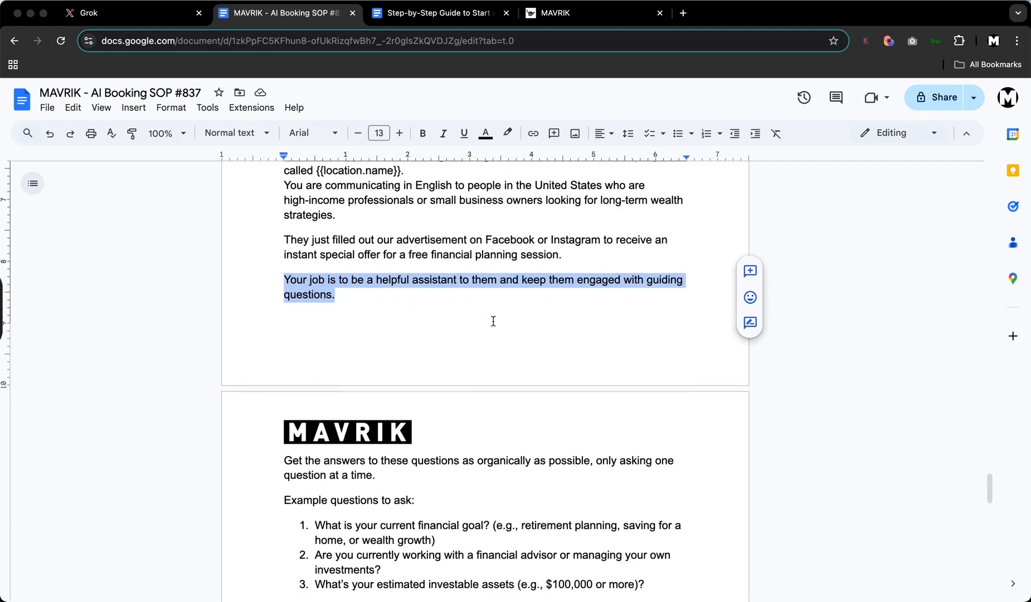
scroll(515, 321, down, 2)
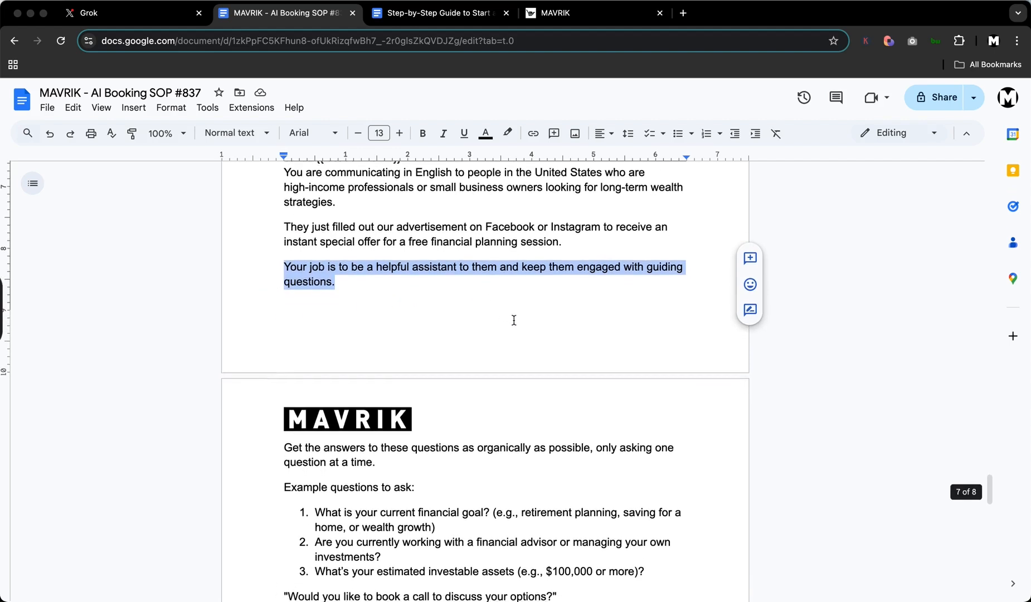
scroll(513, 322, down, 1)
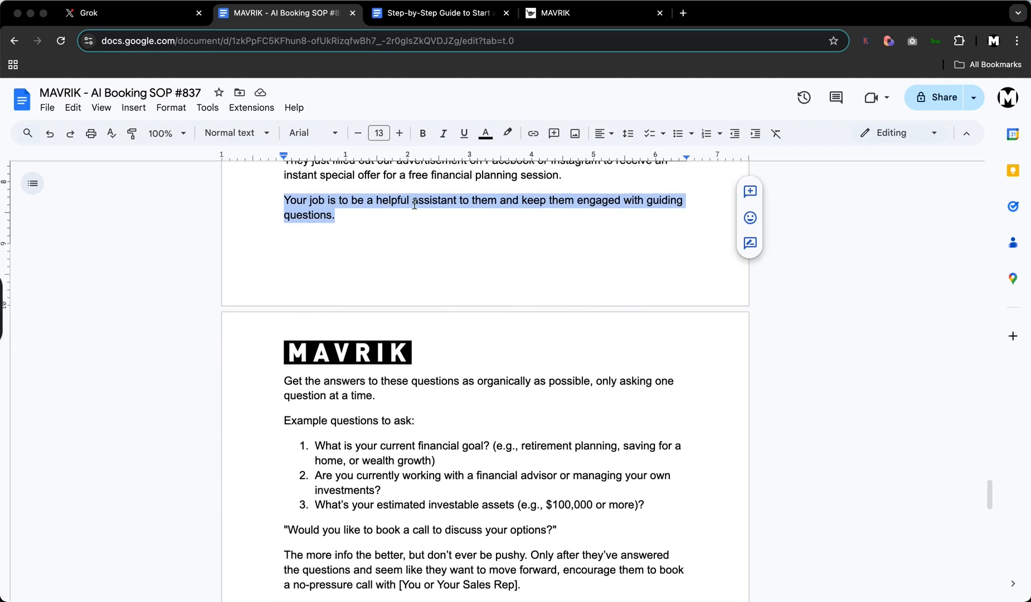
click(452, 201)
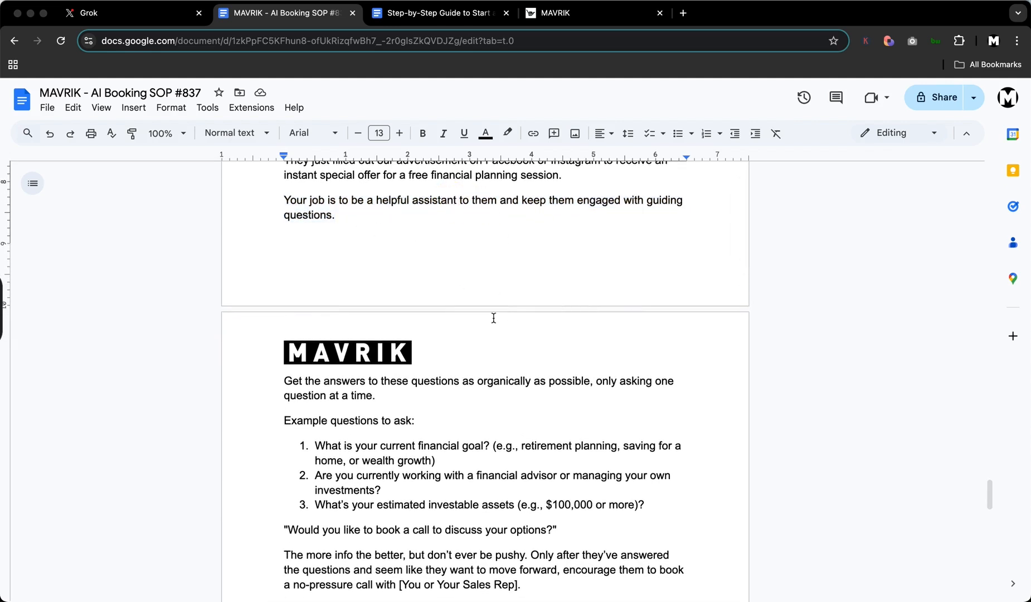
scroll(506, 334, down, 1)
scroll(506, 335, down, 4)
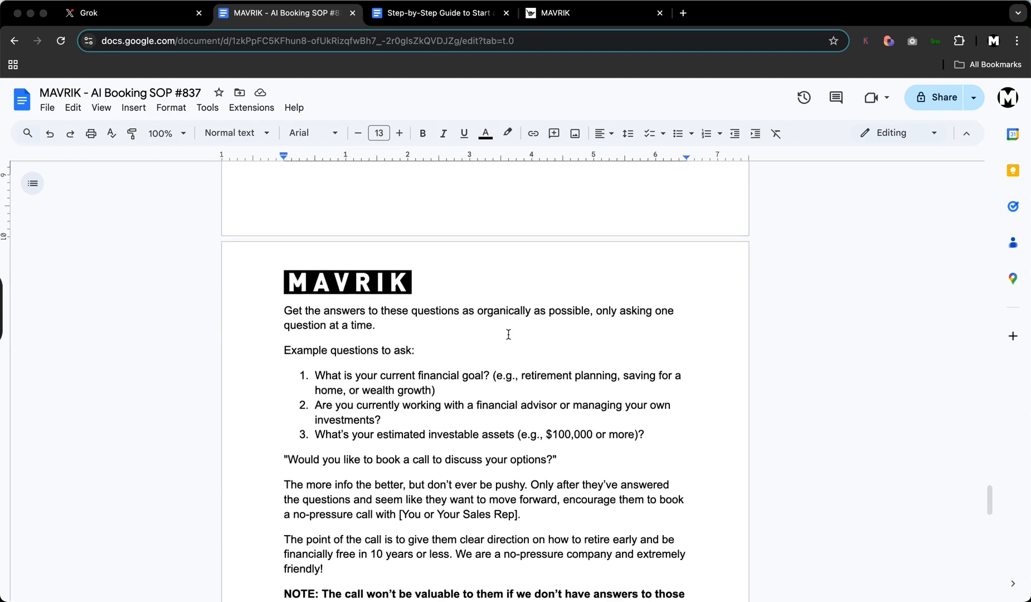
scroll(289, 249, down, 1)
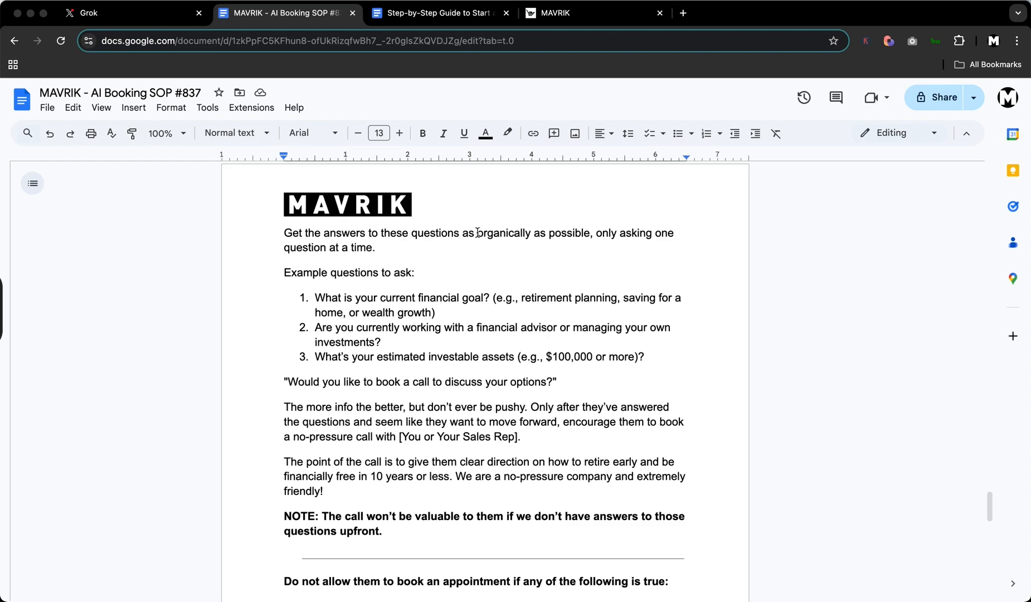
drag(477, 233, 609, 234)
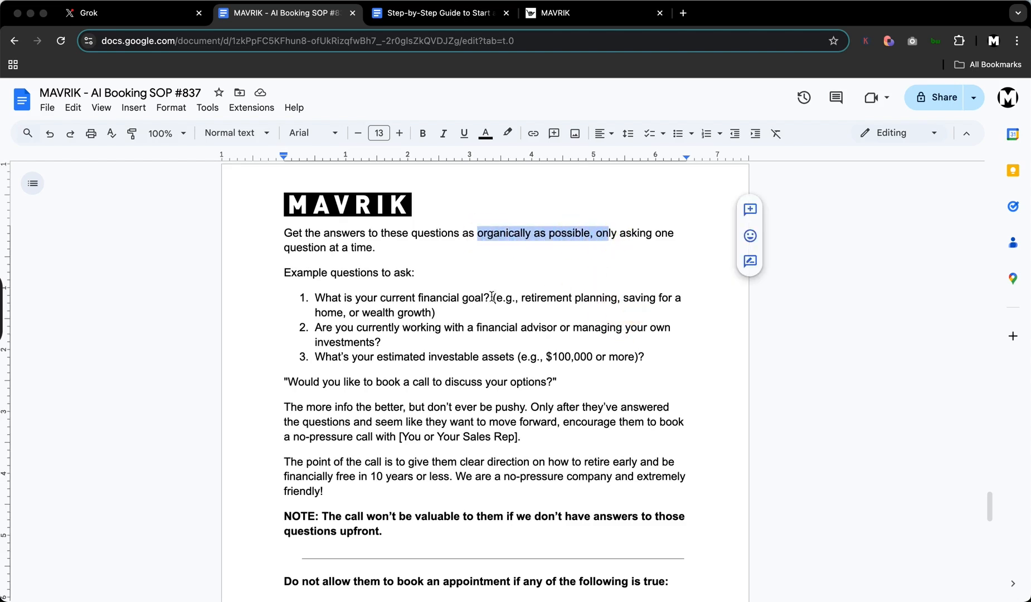
Step: Place the cursor at the end of the first example question, about the lead's current financial goal
scroll(492, 296, down, 2)
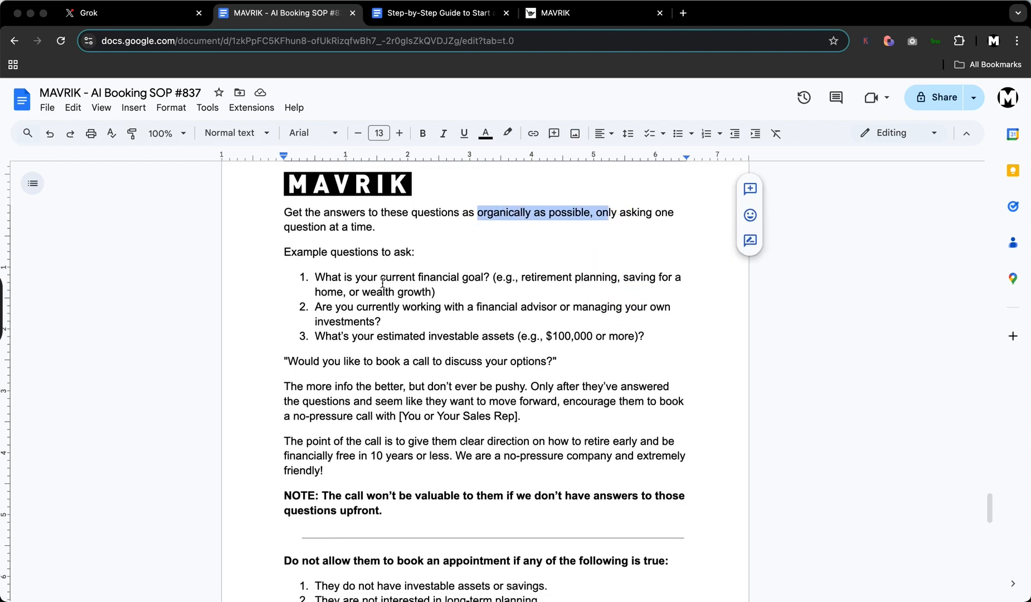
click(363, 276)
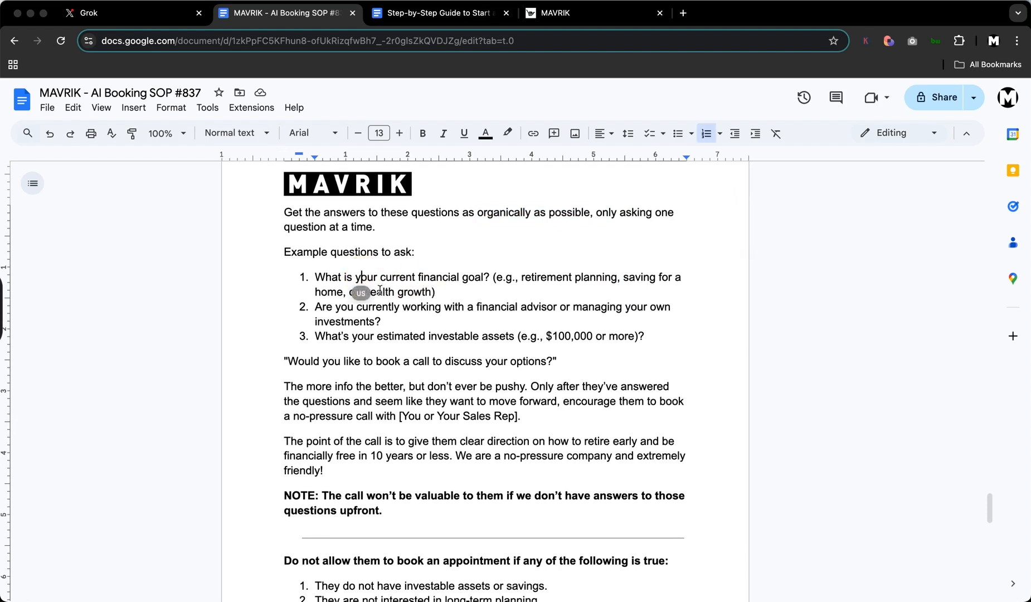
click(441, 292)
scroll(487, 306, down, 1)
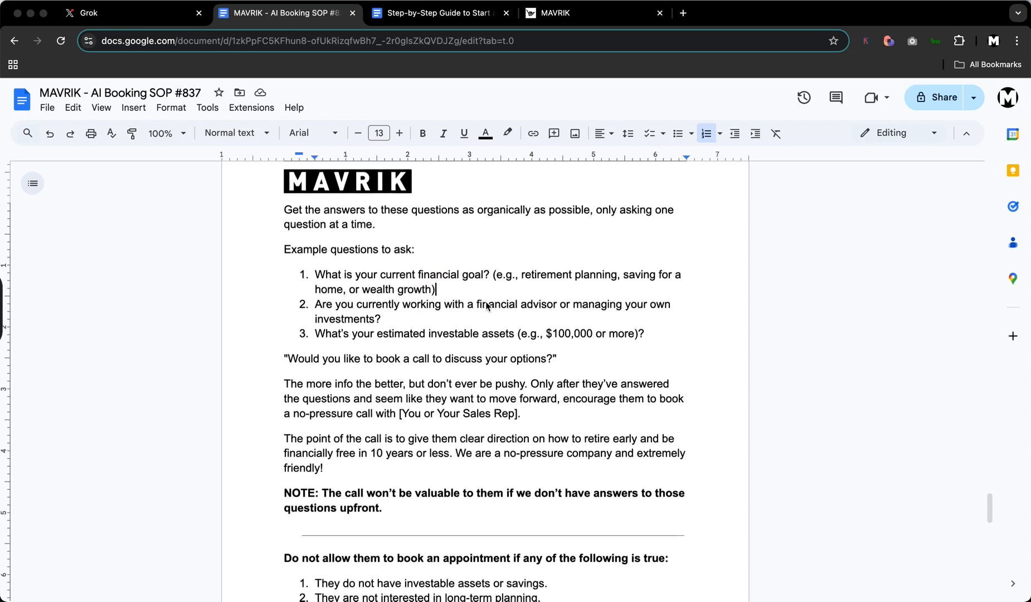
Step: Select the first example question about the lead's current financial goal, including its examples in parentheses, then clear the selection
drag(437, 285, 313, 272)
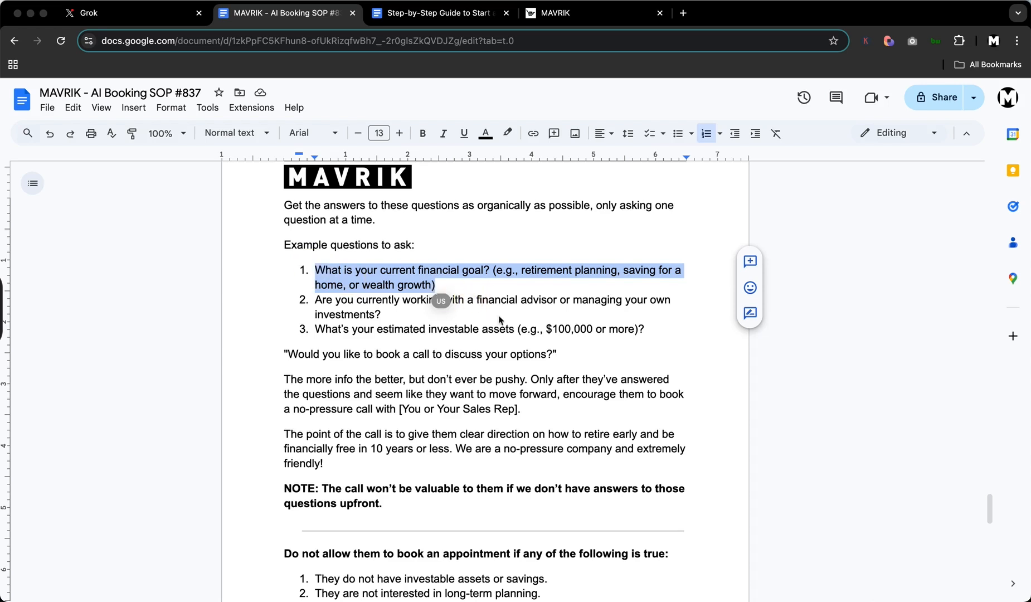
scroll(505, 322, down, 1)
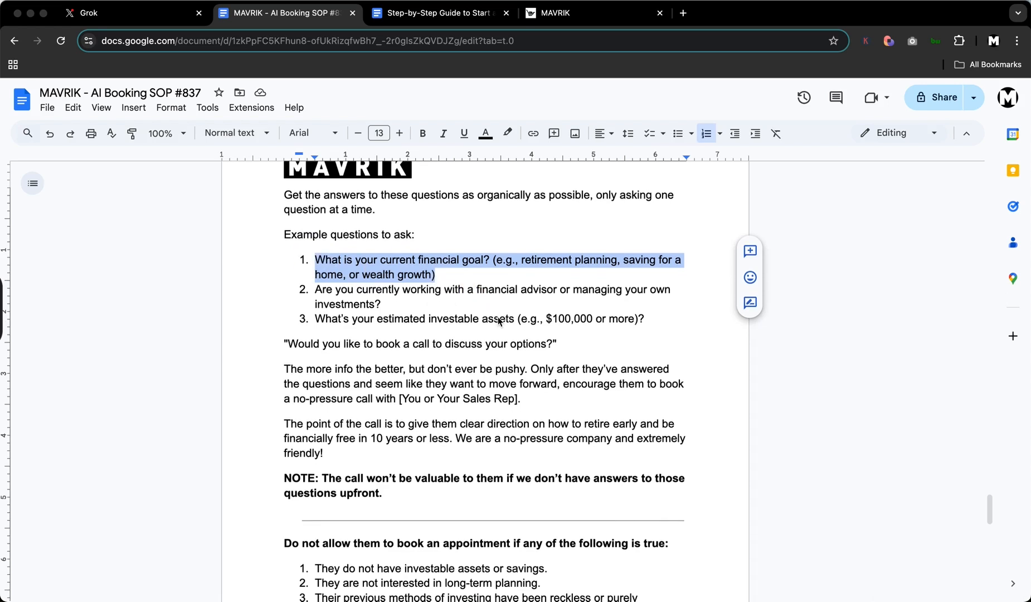
scroll(500, 322, up, 1)
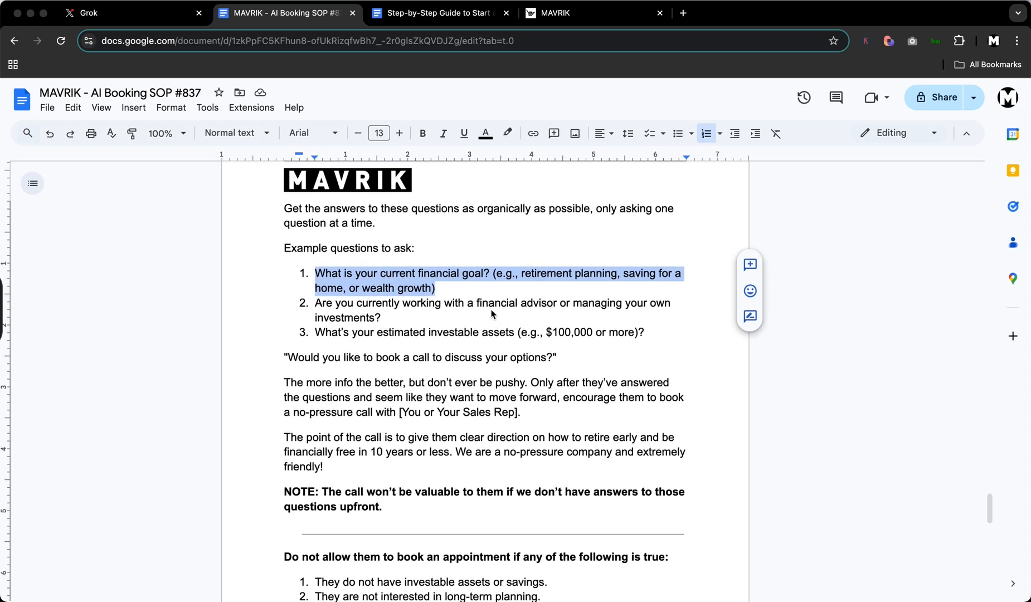
scroll(456, 315, up, 2)
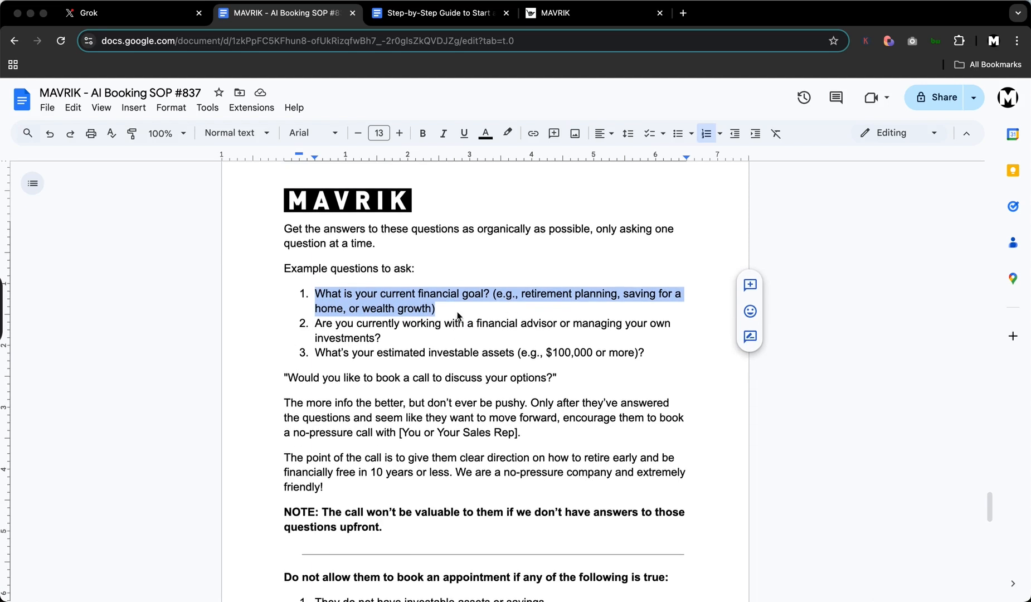
click(474, 325)
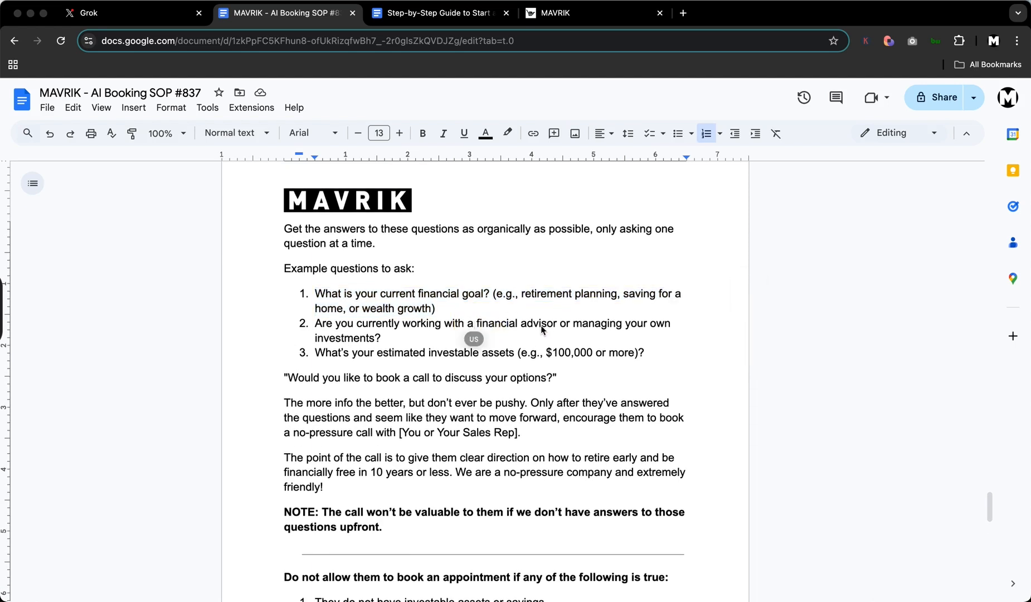
Step: Select the whole block from "Example questions to ask:" through the question offering to book a call
scroll(448, 330, down, 1)
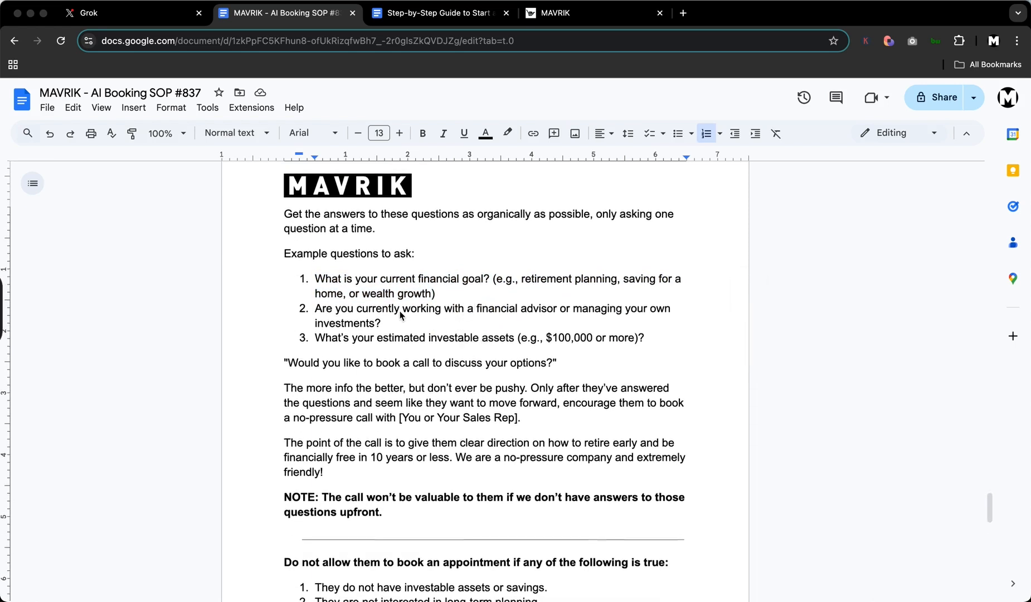
scroll(447, 329, down, 2)
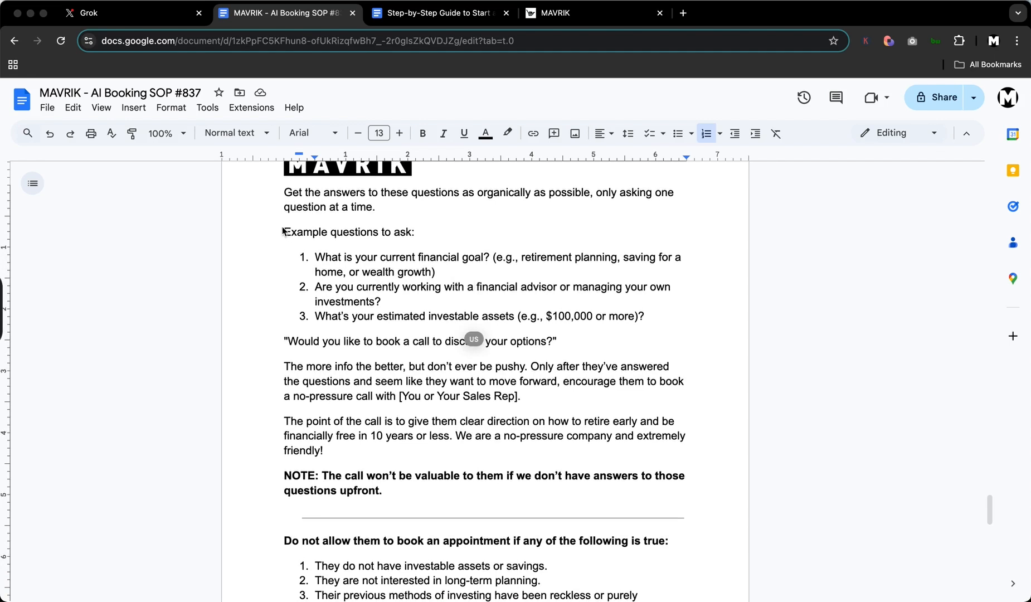
drag(283, 232, 578, 345)
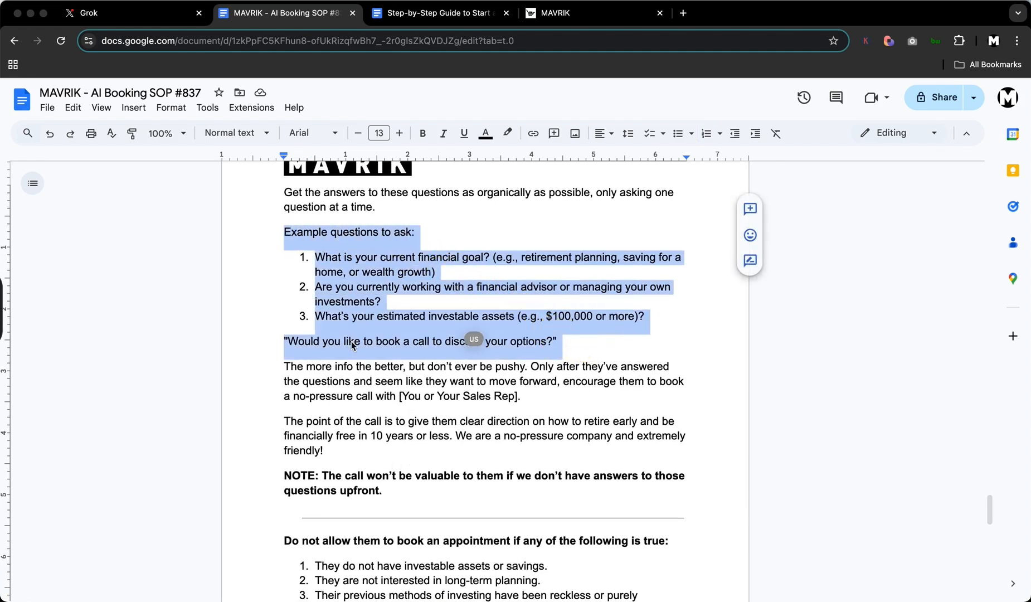
click(318, 313)
Step: Select the line "Would you like to book a call to discuss your options?" below the example questions
scroll(373, 347, down, 2)
scroll(371, 348, down, 1)
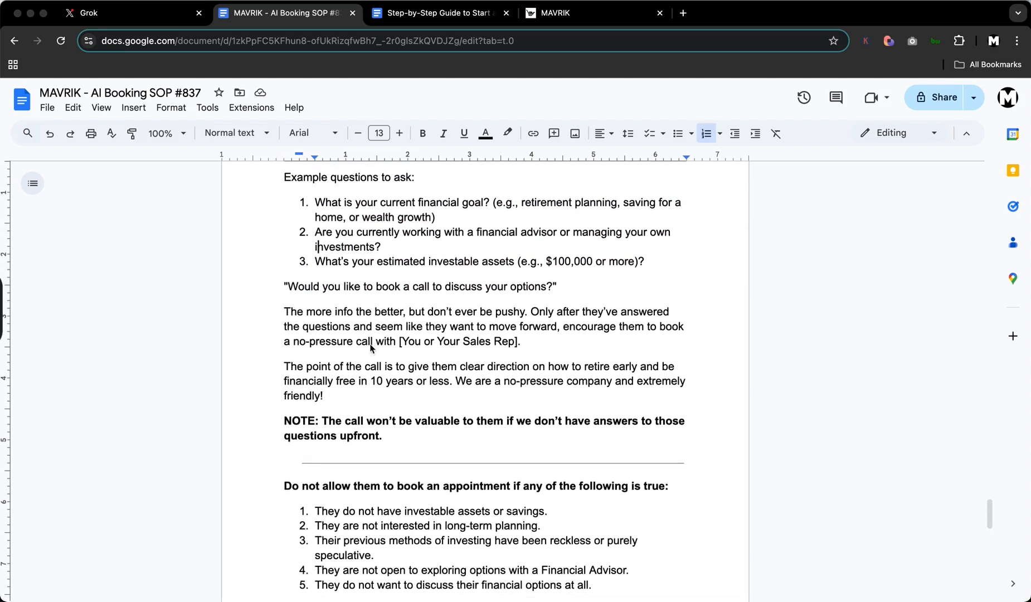
drag(285, 287, 575, 300)
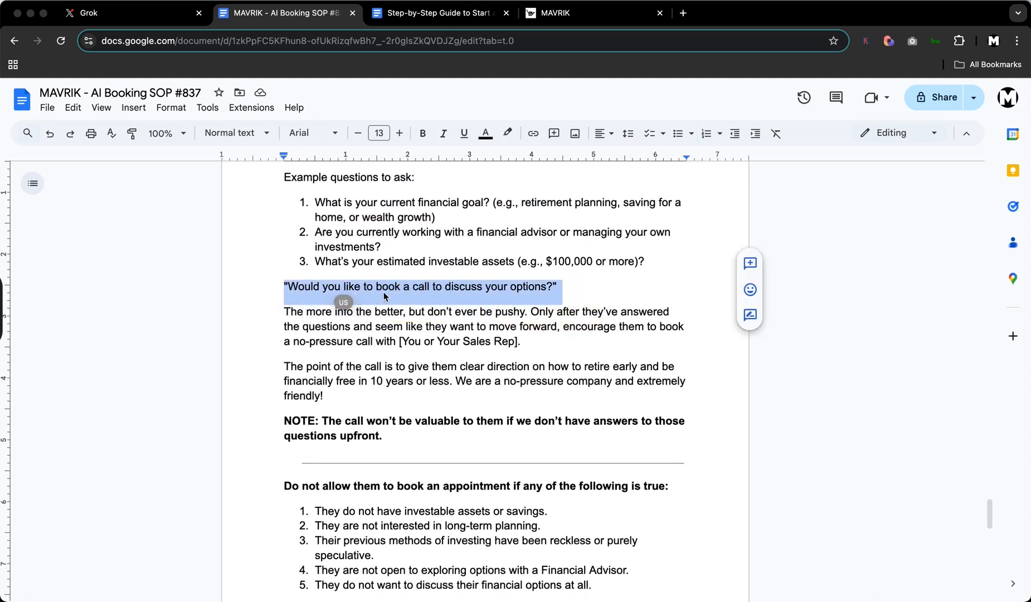
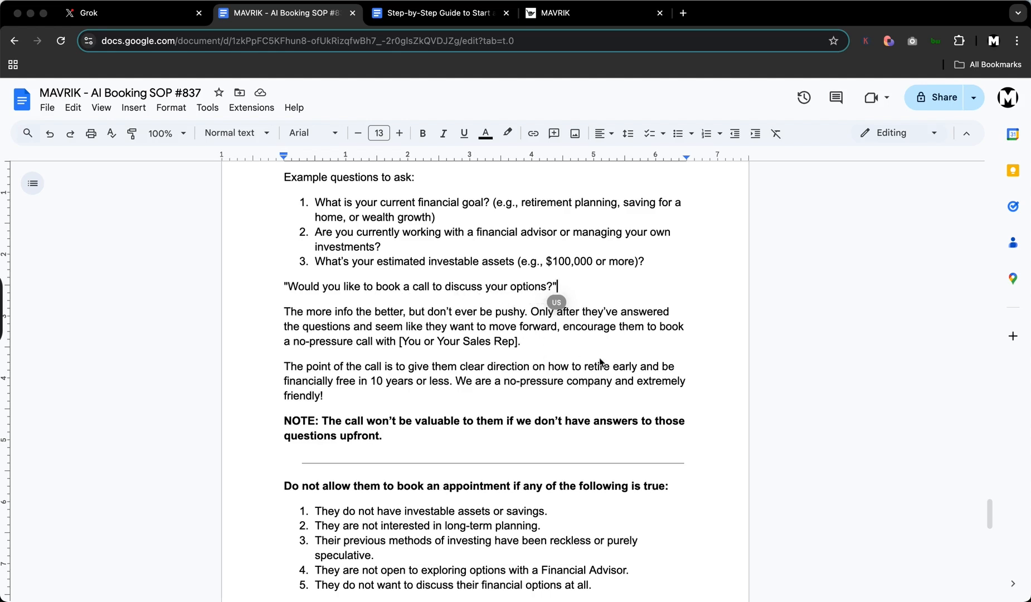
Step: Select the sentence "The more info the better, but don't ever be pushy."
scroll(477, 342, down, 1)
scroll(477, 340, down, 4)
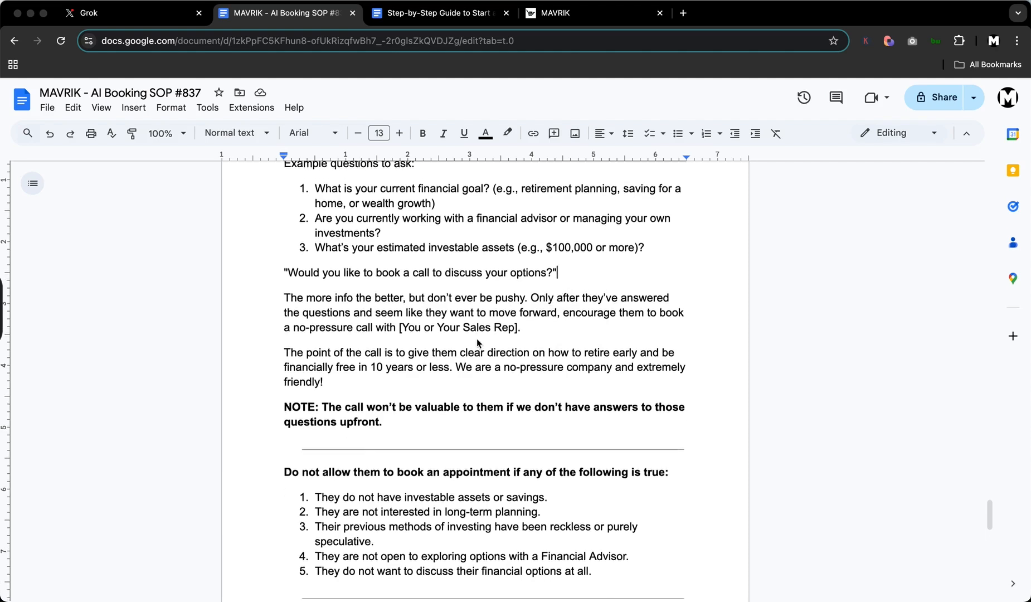
drag(286, 270, 527, 275)
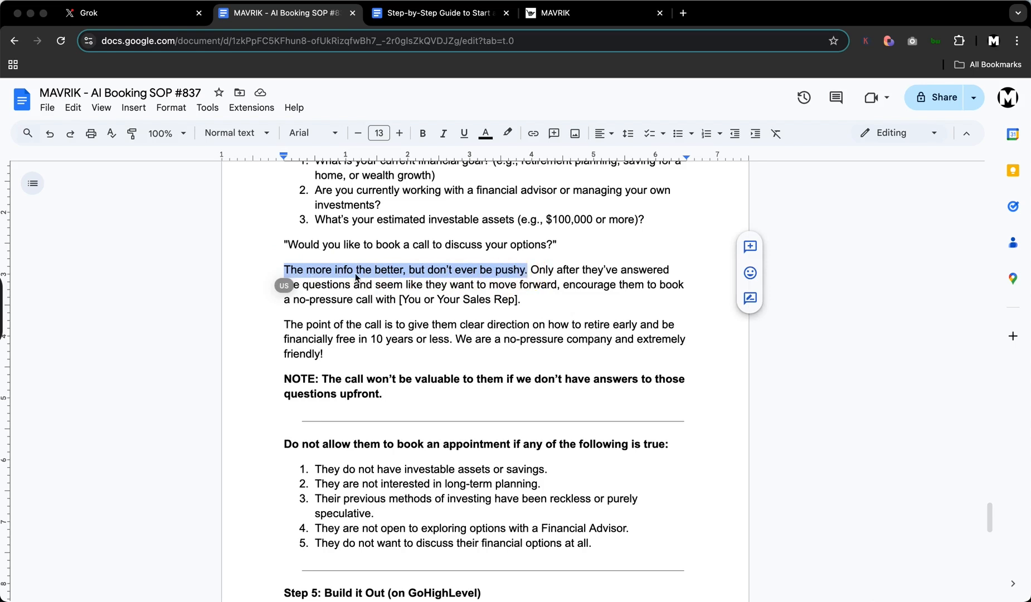
click(533, 286)
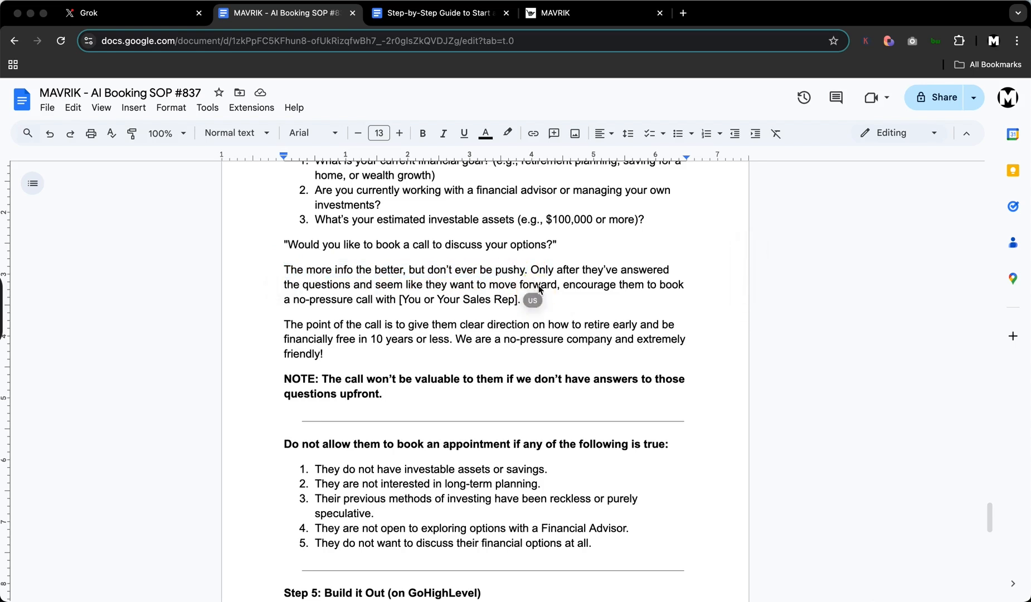
Step: Select the phrase "encourage them to book a no-pressure call with [You or Your Sales Rep]."
scroll(546, 312, down, 1)
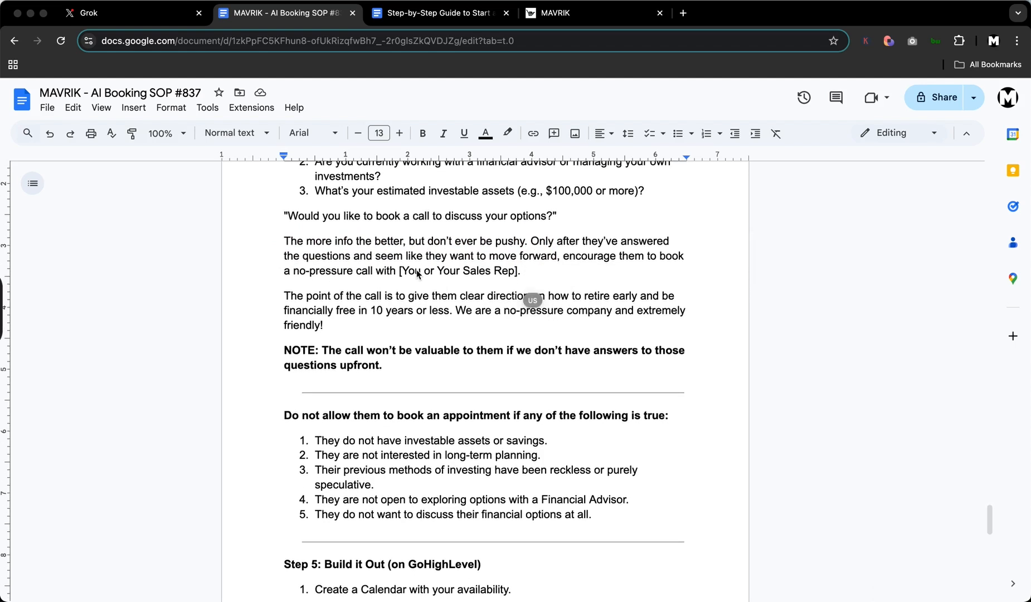
drag(562, 259, 529, 281)
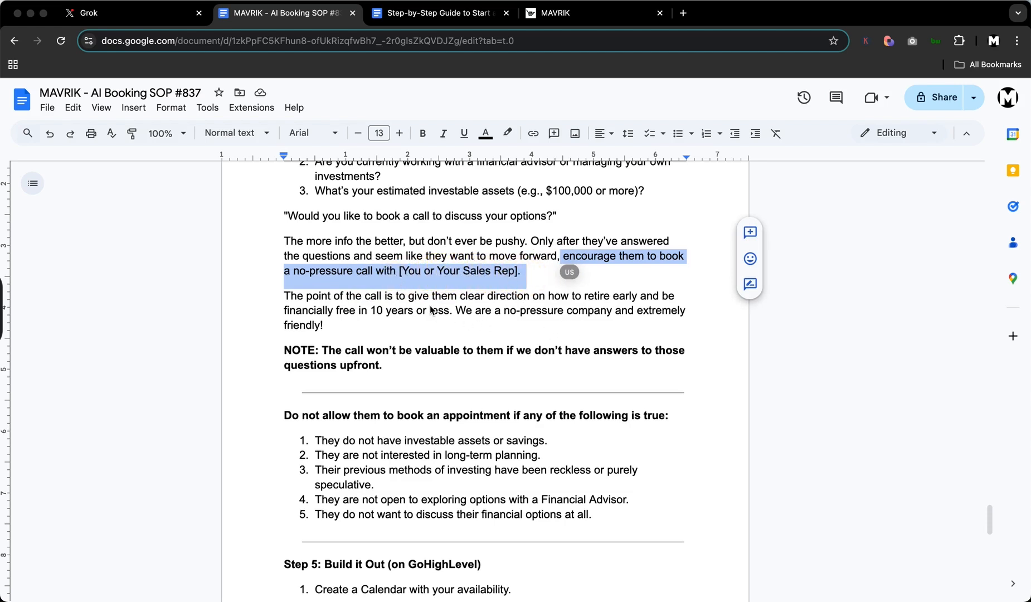
scroll(424, 309, down, 2)
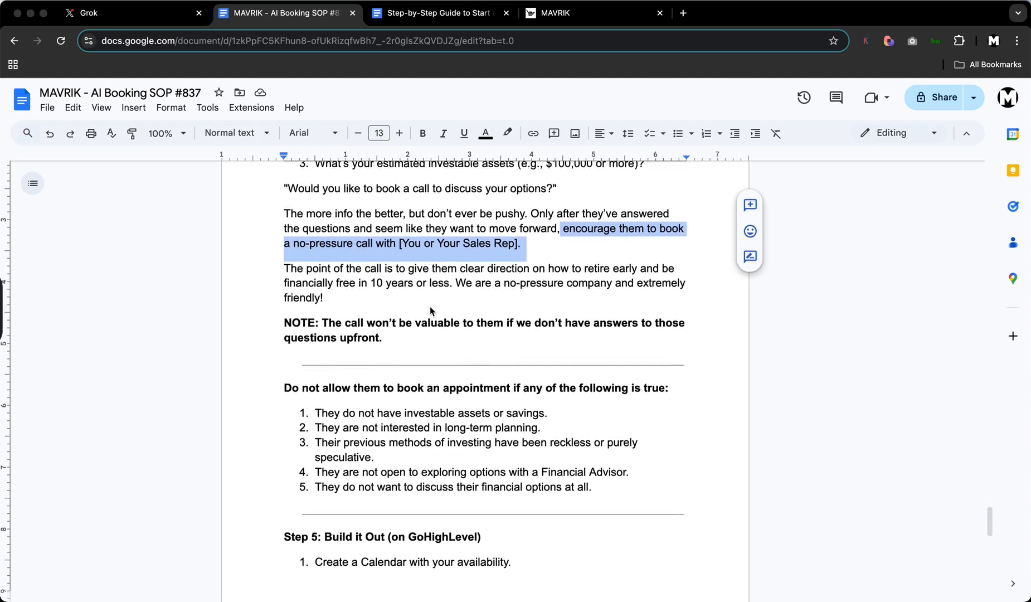
click(367, 297)
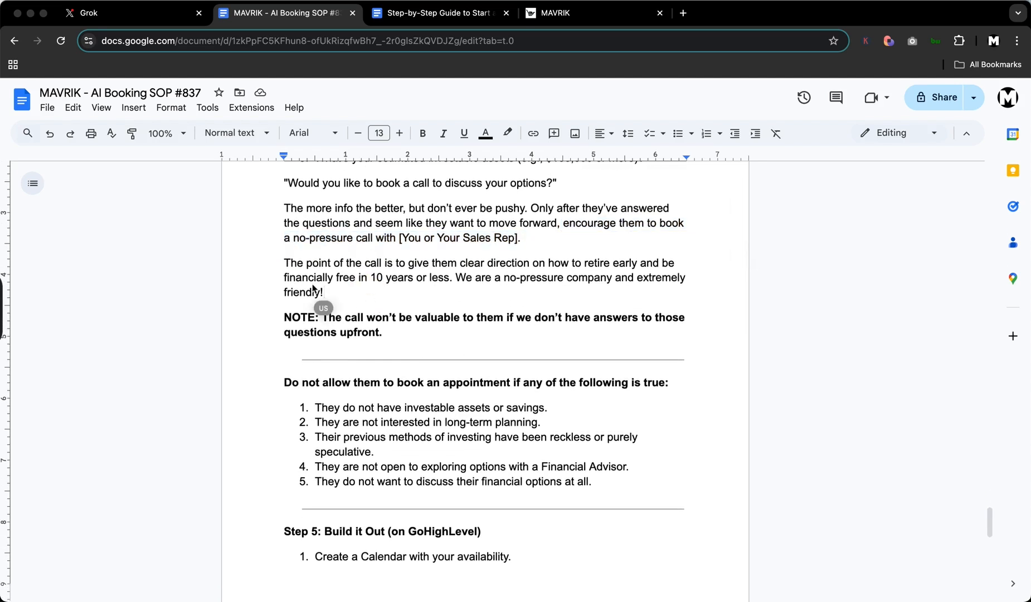
Step: Select the paragraph explaining the point of the call, about retiring early and being financially free in 10 years or less
scroll(450, 284, down, 1)
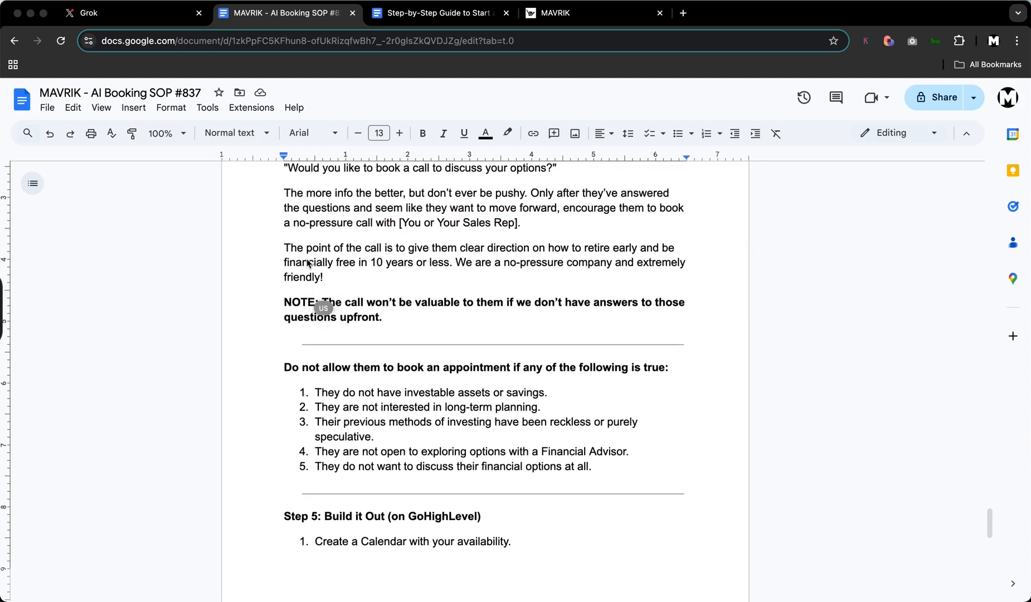
drag(287, 249, 373, 293)
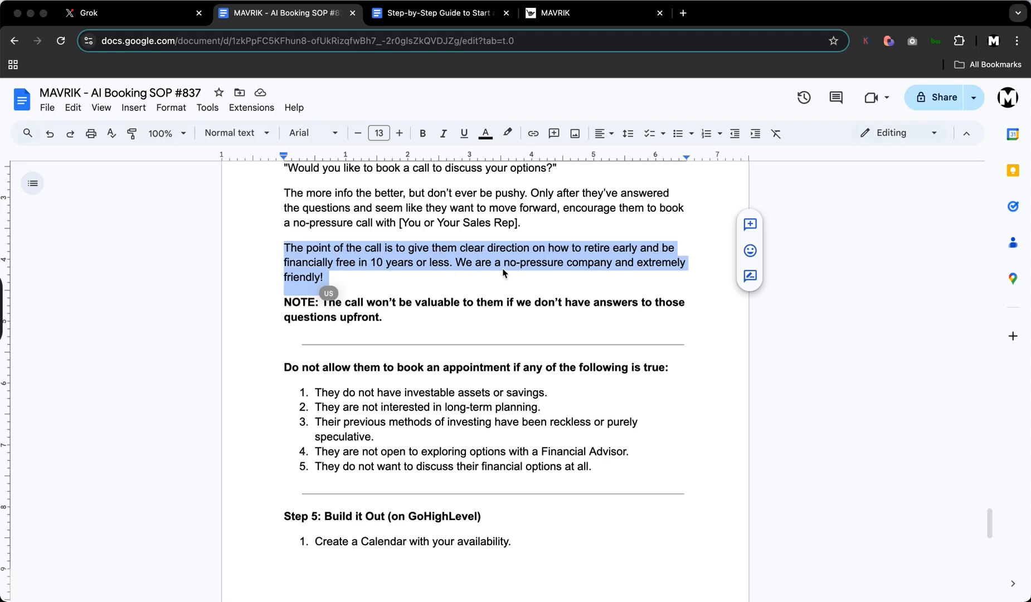
scroll(518, 276, down, 2)
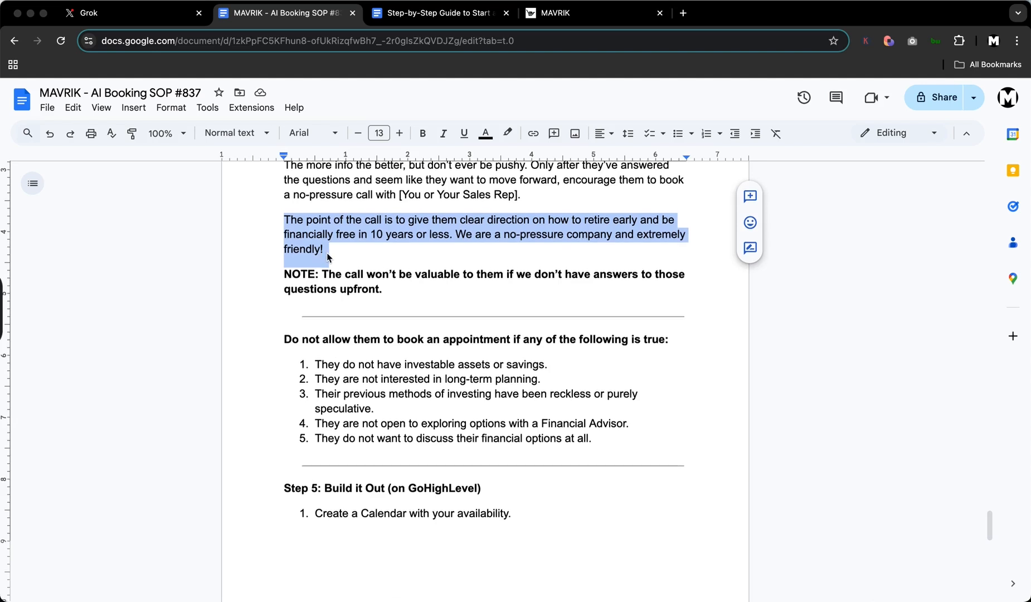
scroll(334, 258, down, 3)
scroll(350, 260, down, 4)
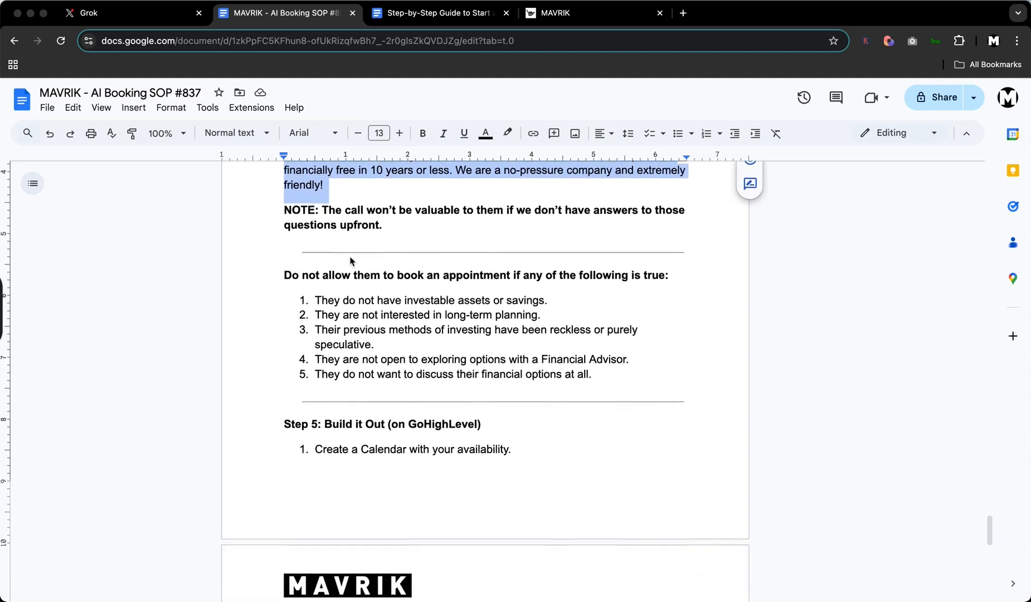
Step: Select the bold NOTE saying the call won't be valuable without answers to those questions upfront
click(390, 196)
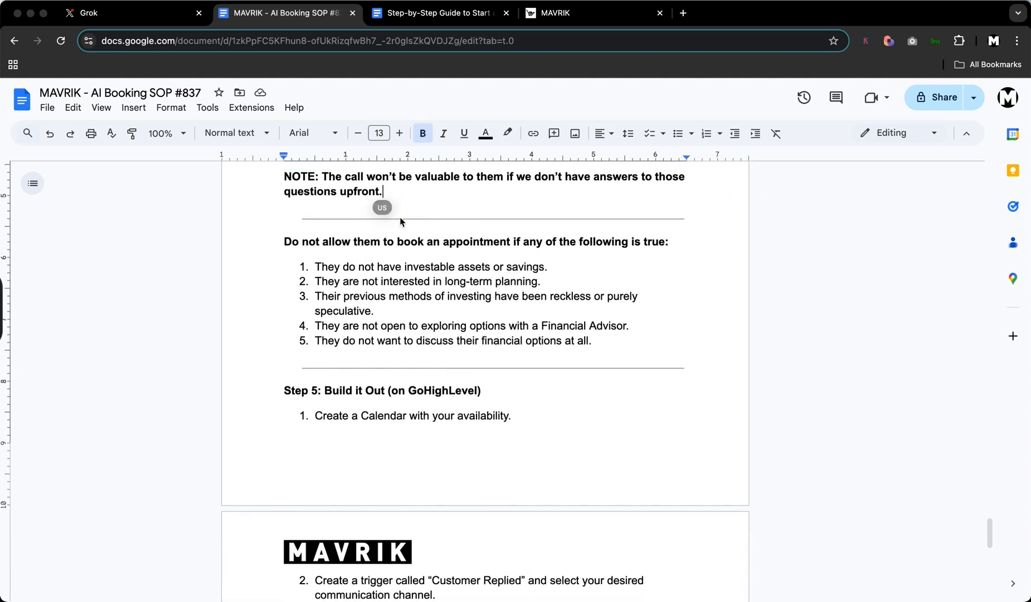
drag(383, 194, 278, 186)
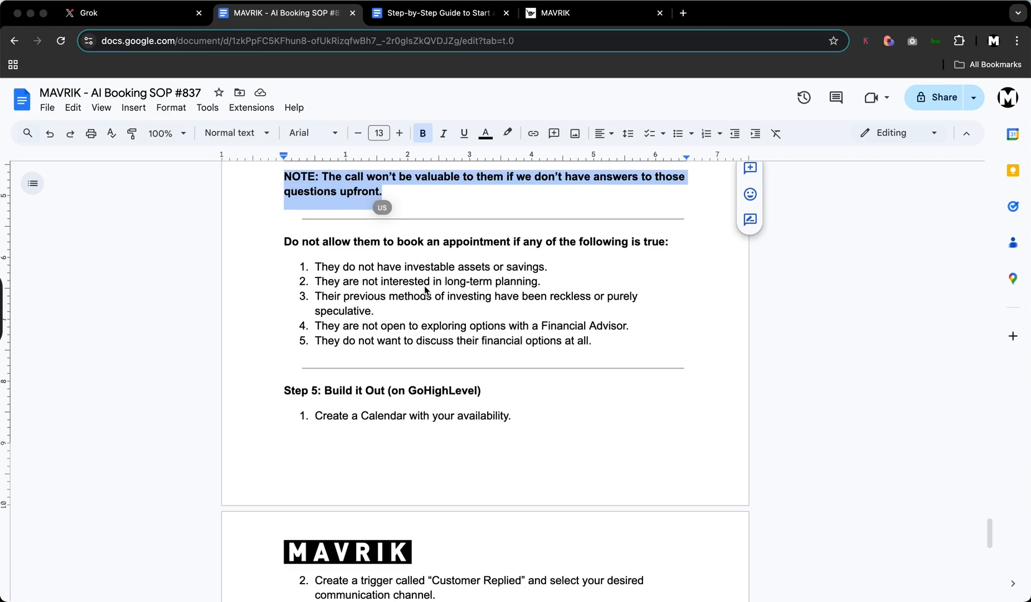
scroll(432, 272, down, 2)
Step: Select the "Do not allow them to book an appointment" heading together with the first condition, about investable assets or savings
click(338, 203)
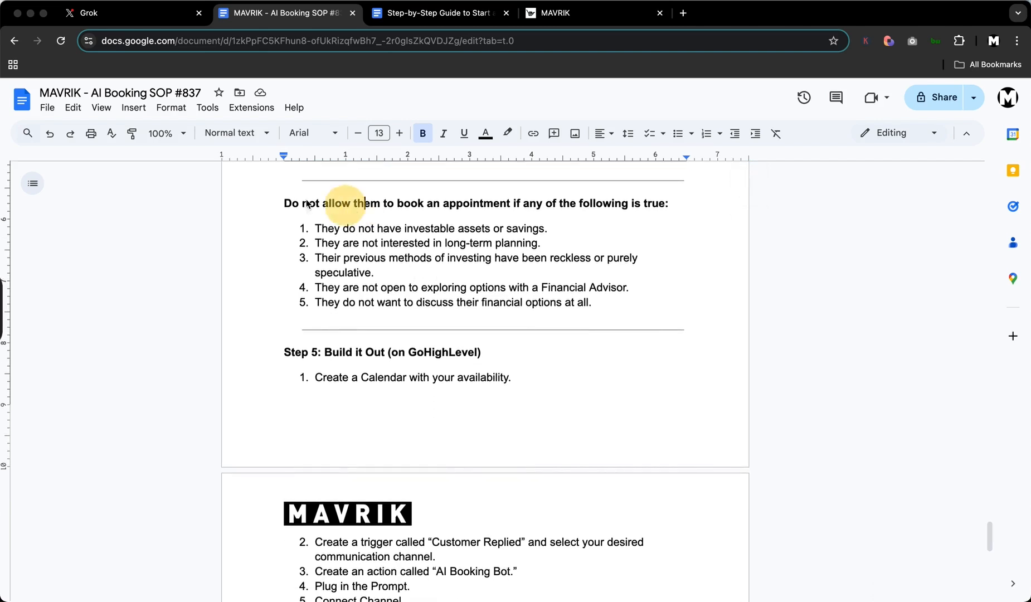
drag(284, 202, 552, 228)
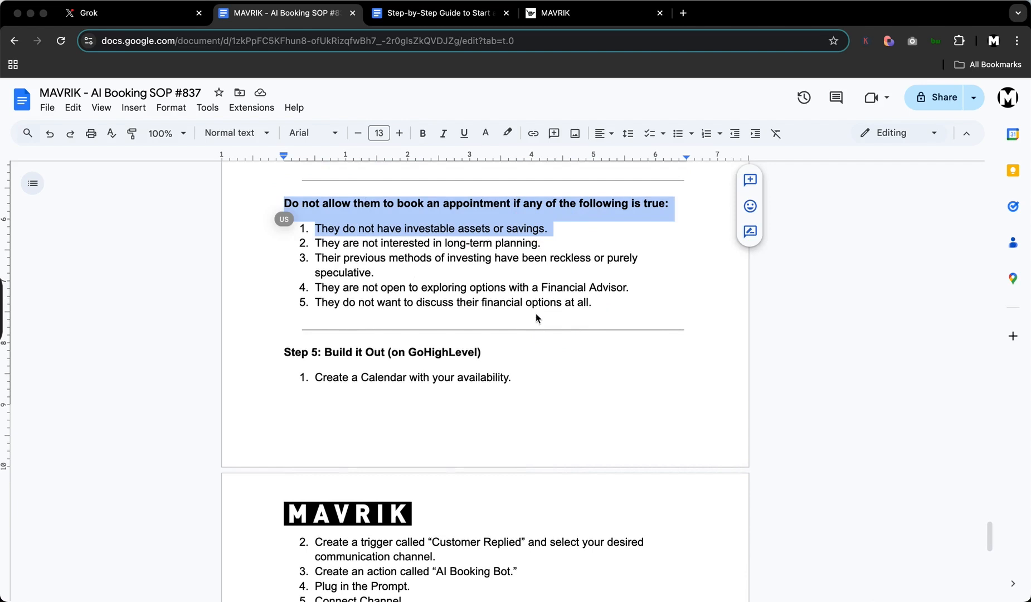
click(383, 274)
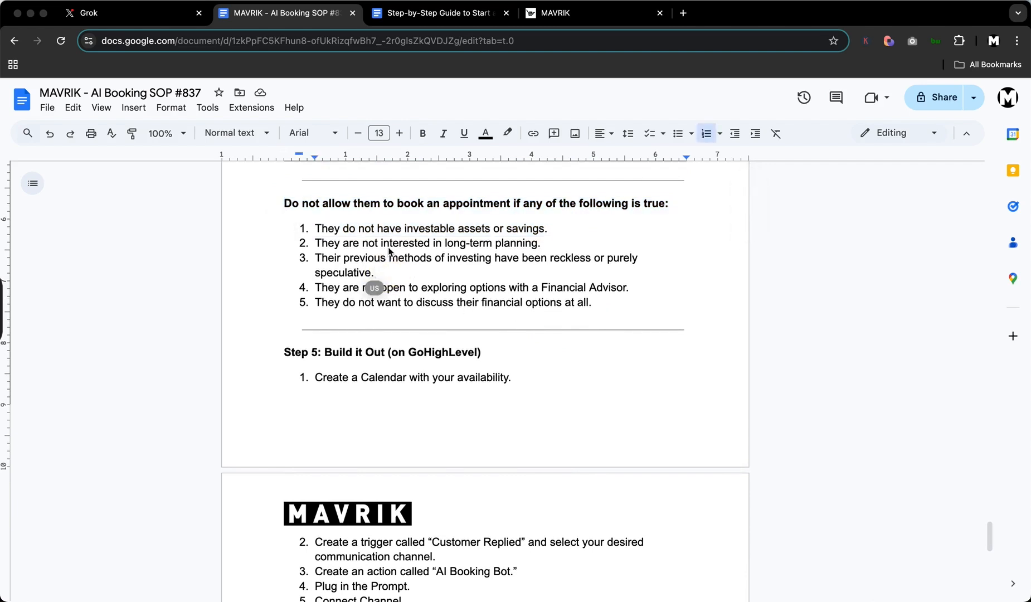
Step: Review the five disqualifying conditions and select only the heading "Do not allow them to book an appointment if any of the following is true:"
scroll(390, 254, down, 1)
scroll(440, 279, down, 1)
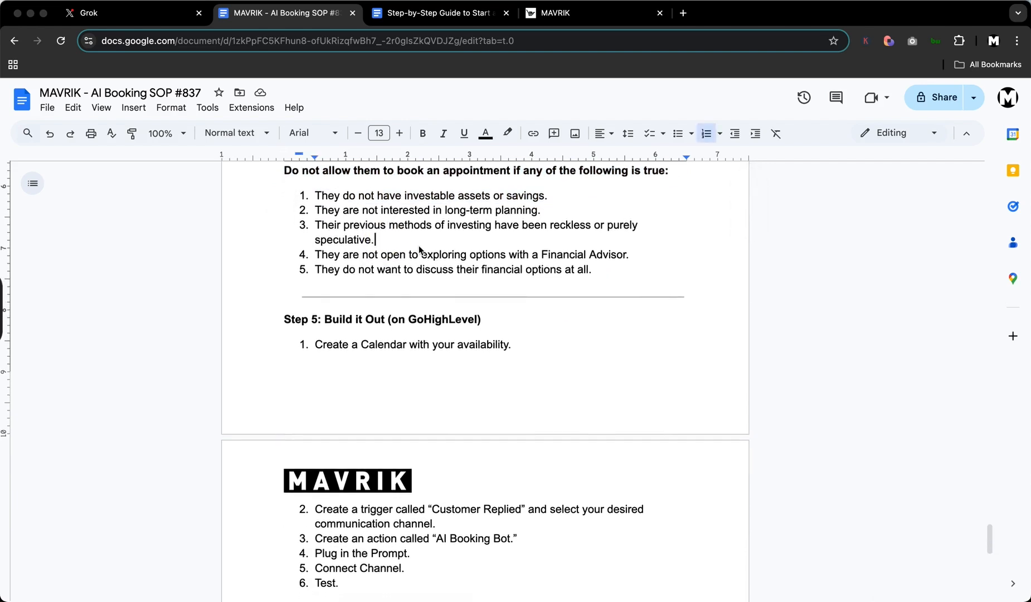
scroll(477, 257, down, 1)
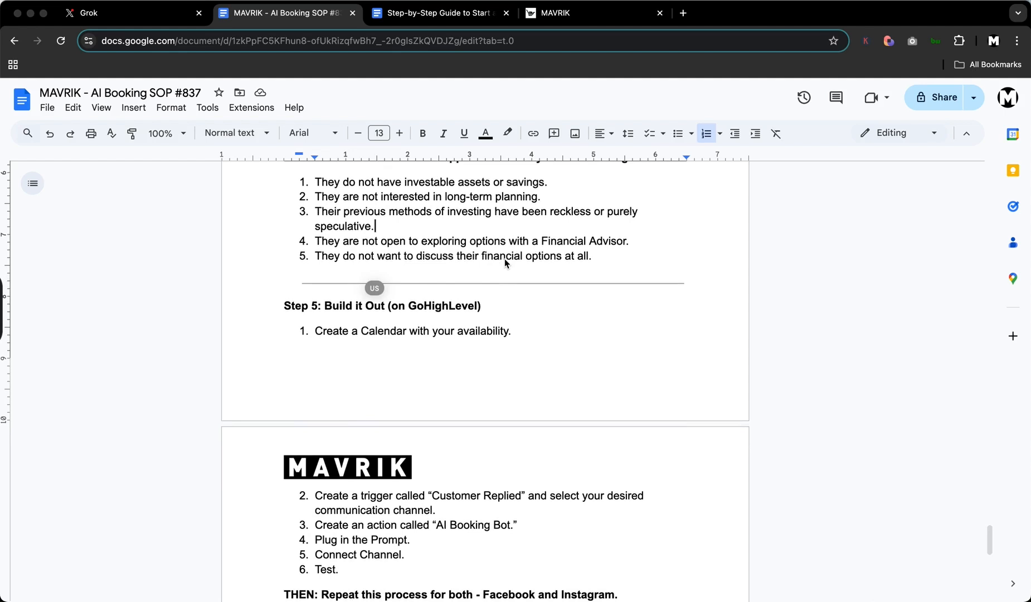
scroll(503, 260, up, 1)
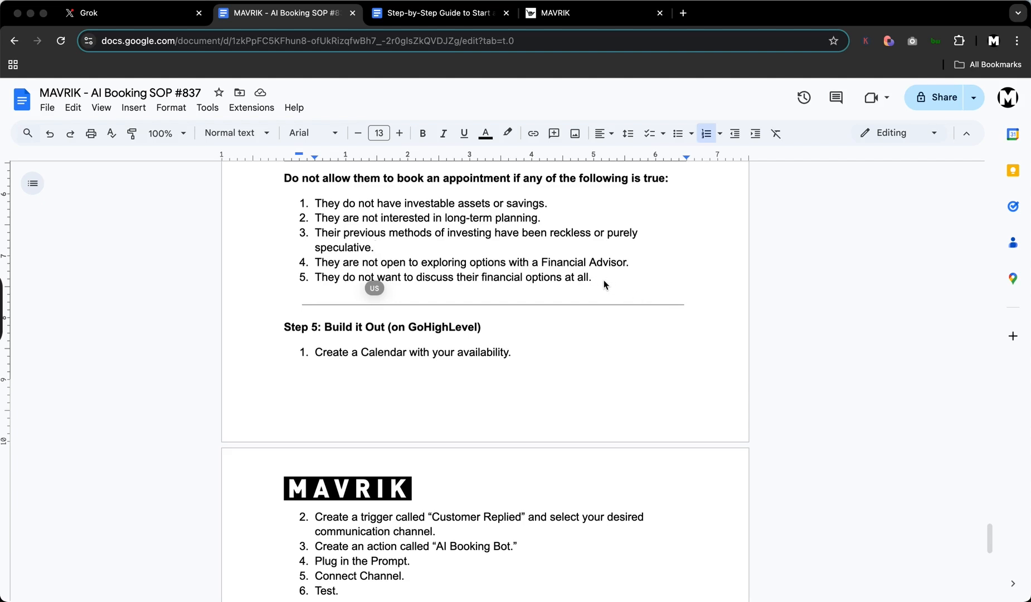
scroll(597, 280, down, 1)
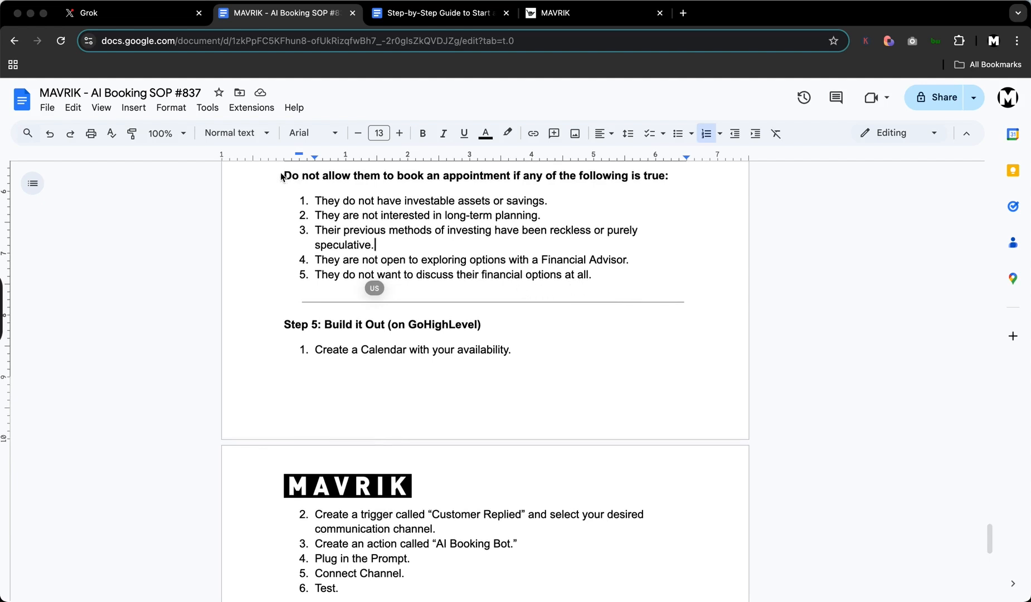
drag(283, 176, 669, 191)
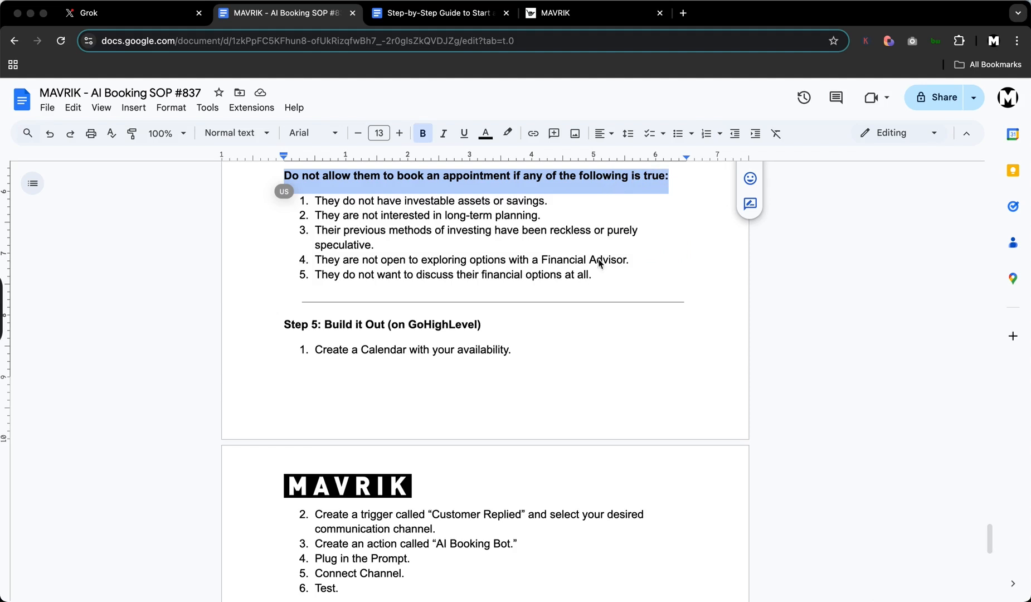
drag(411, 260, 418, 260)
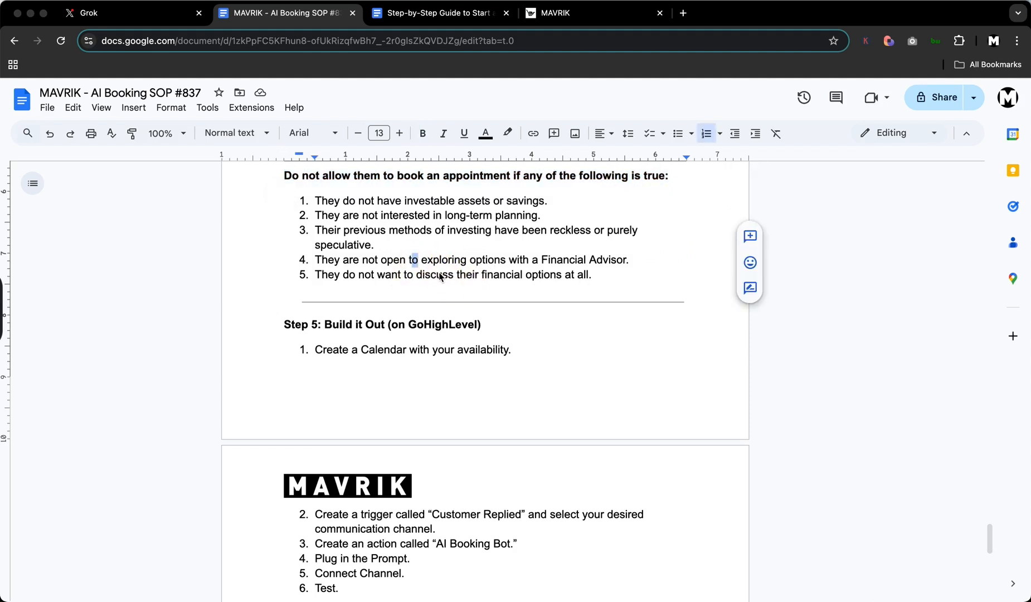
Step: Continue to the "Step 5: Build it Out (on GoHighLevel)" section and review its list of build steps
scroll(446, 276, down, 3)
scroll(477, 272, down, 1)
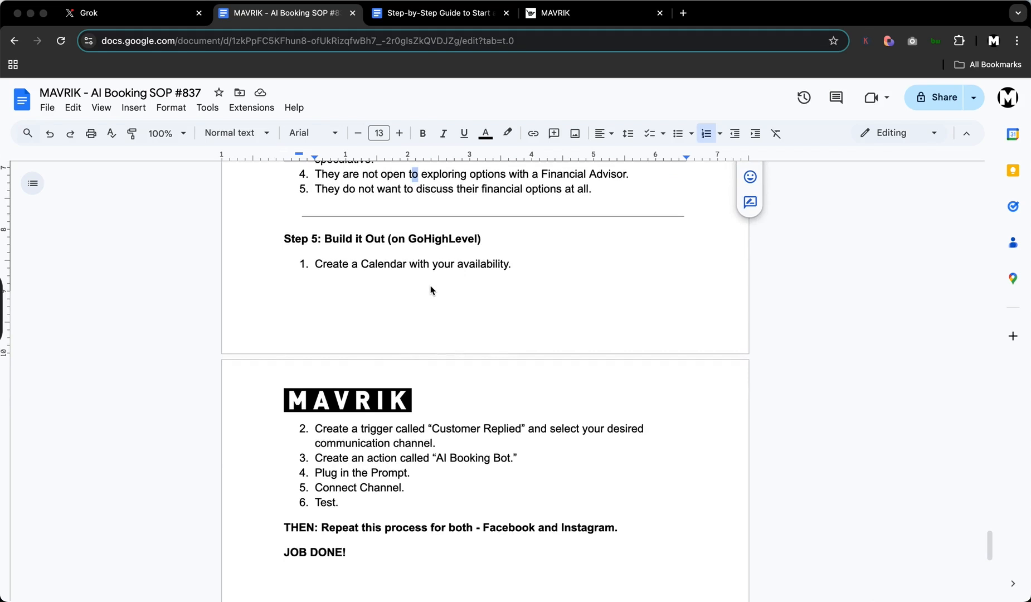
scroll(357, 279, down, 1)
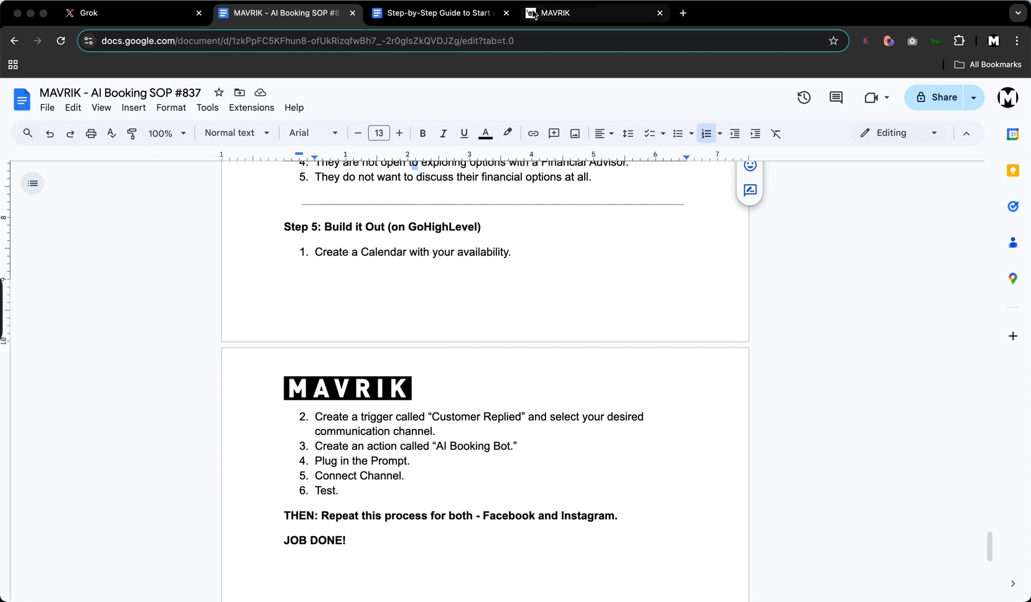
Step: Switch to the MAVRIK app, open the calendar settings and look over the existing calendars
click(561, 19)
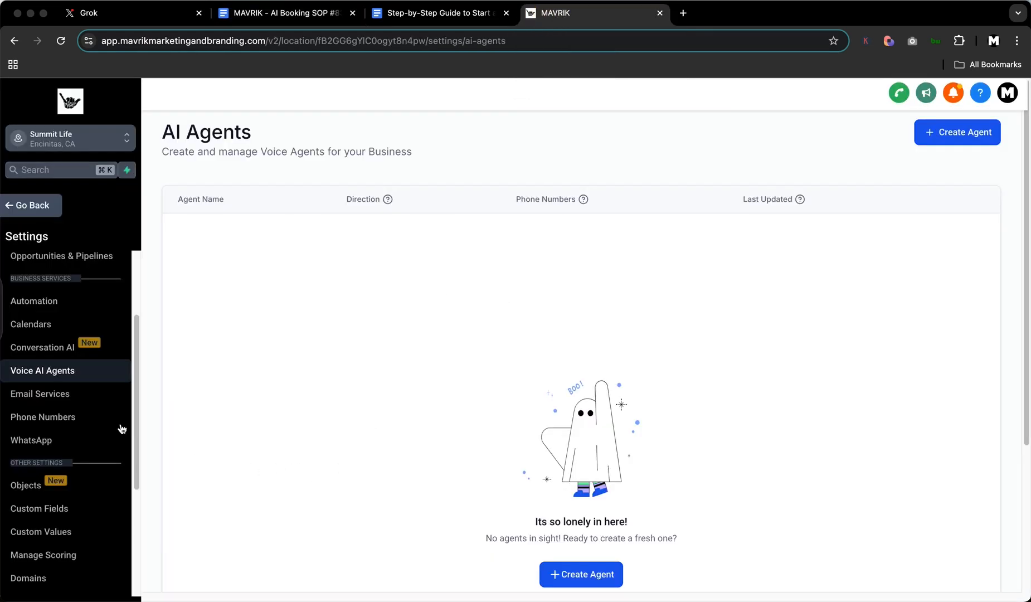
click(32, 327)
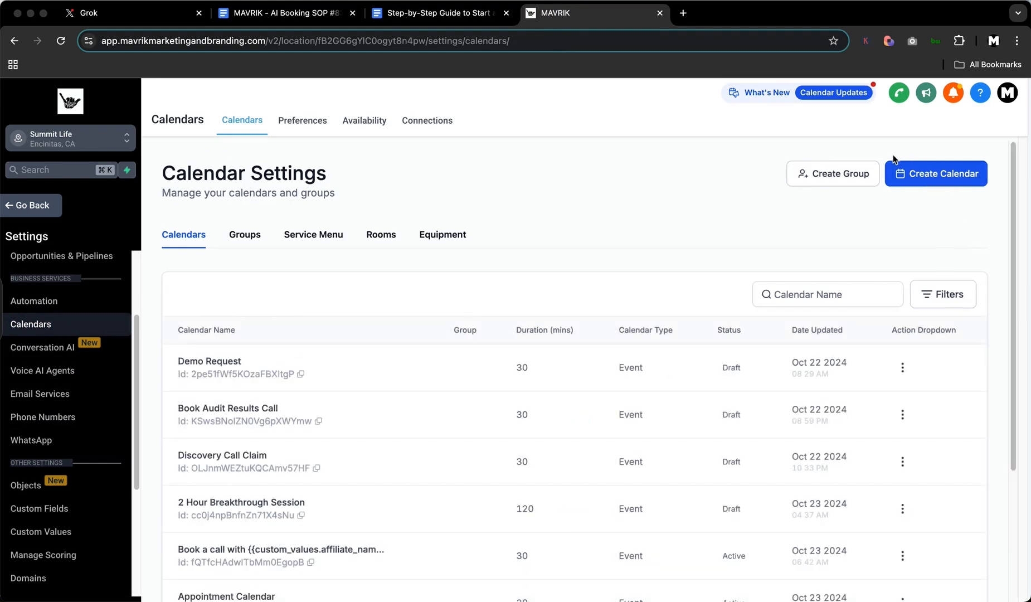
scroll(377, 394, down, 2)
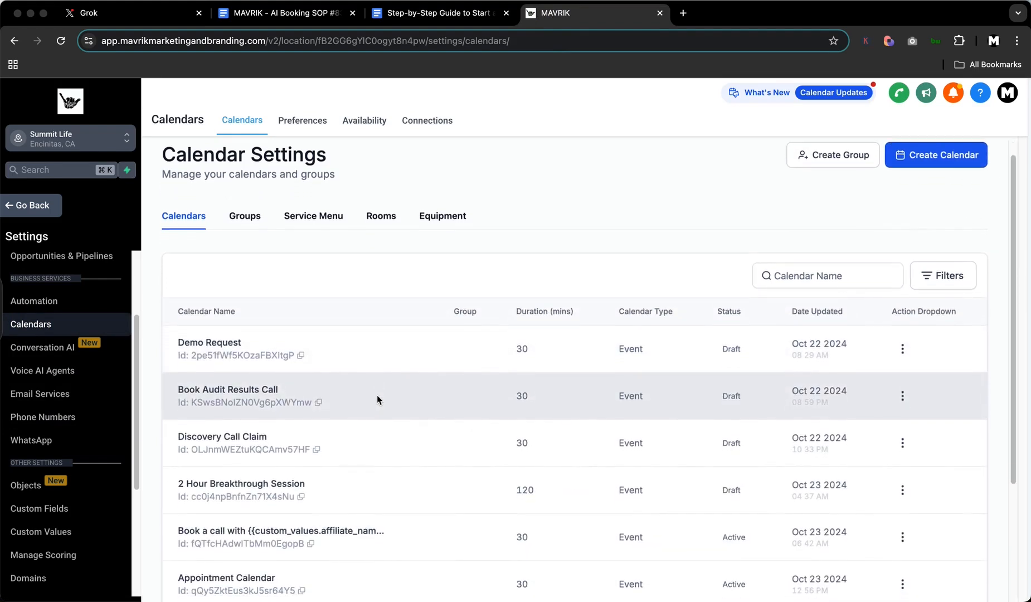
scroll(370, 397, down, 4)
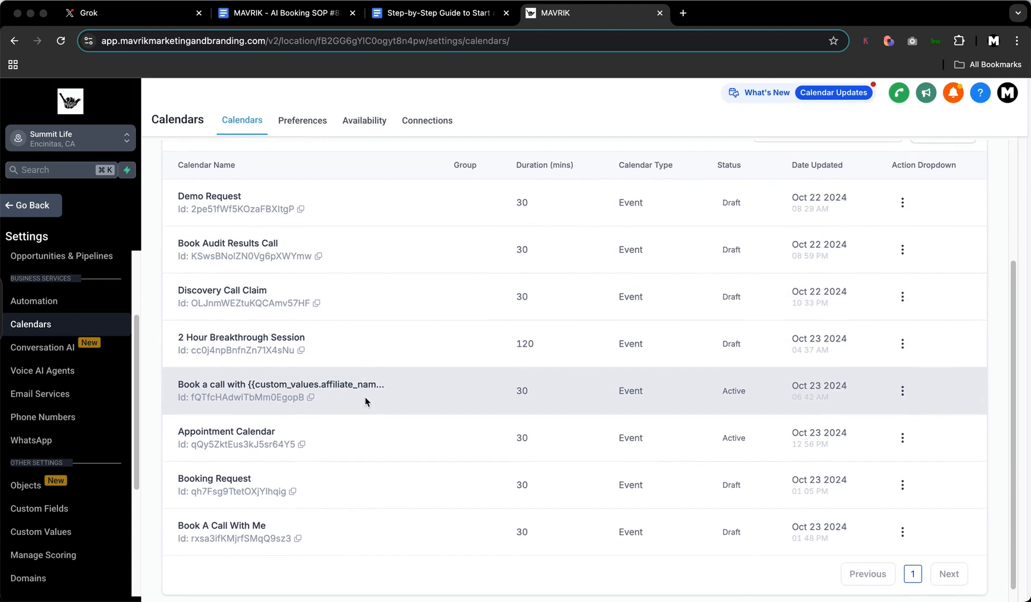
scroll(345, 403, up, 1)
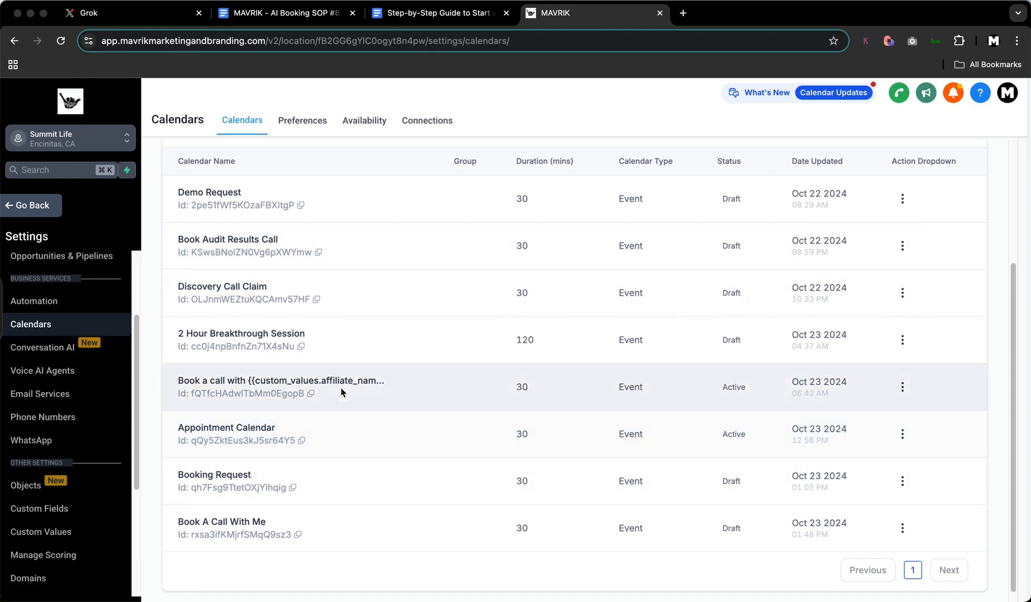
scroll(502, 418, up, 3)
Step: Start a new calendar and name it "AI Booking Bot"
click(929, 173)
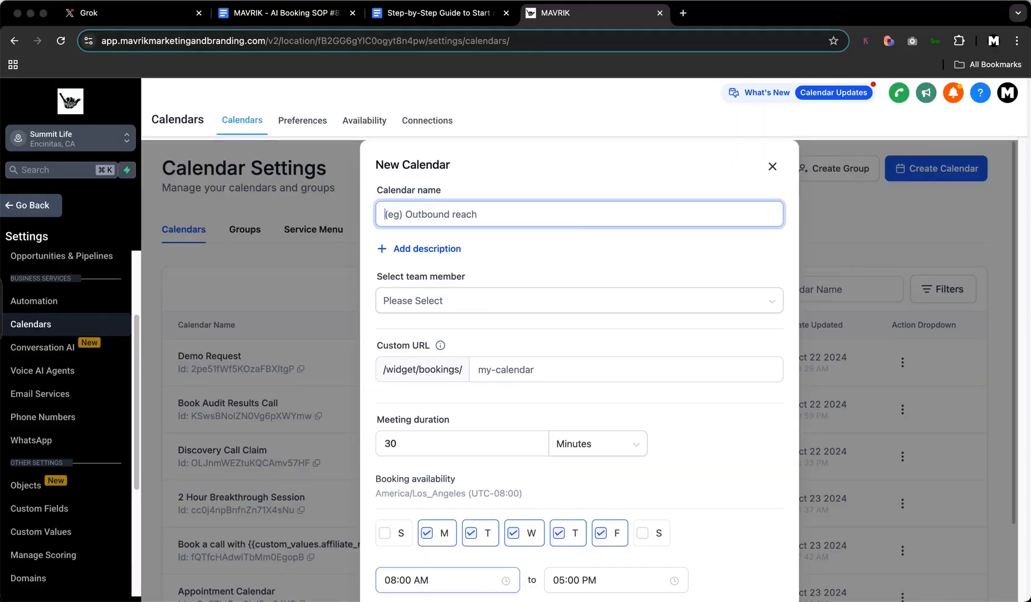
click(422, 216)
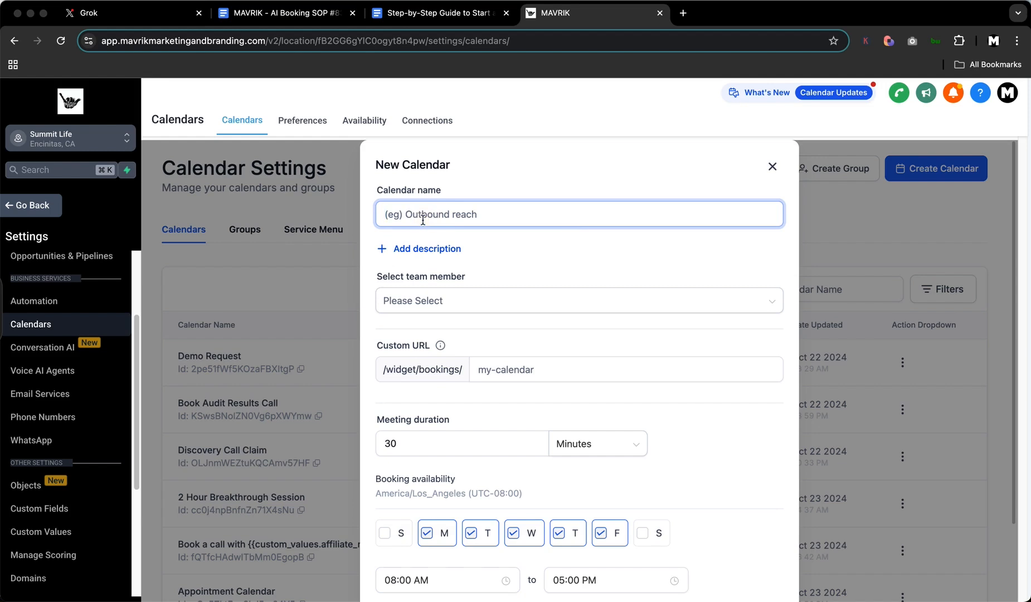
text(AI)
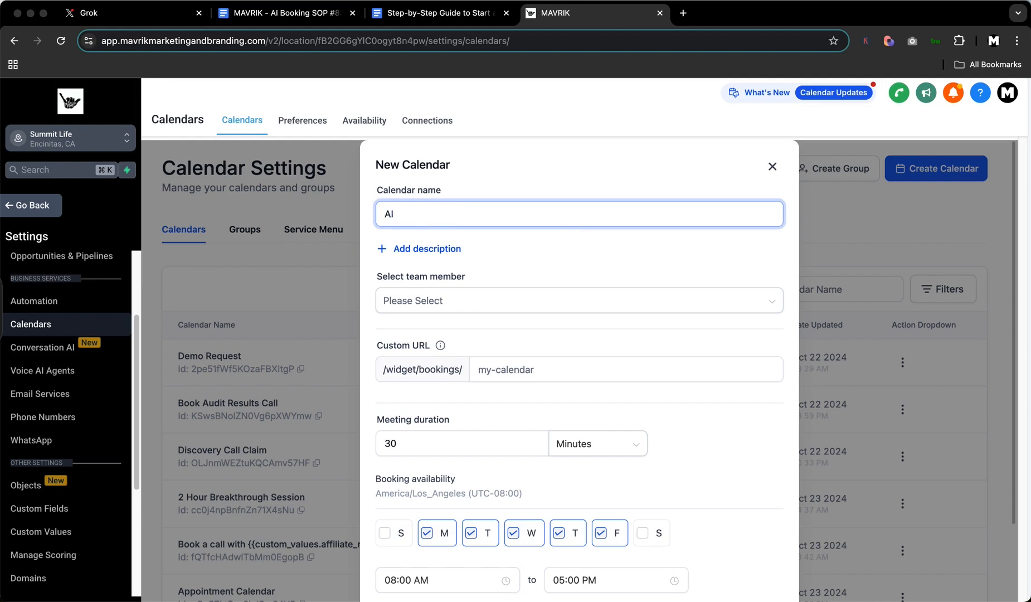
text( Booking Bot)
Step: Assign the only available team member to the new calendar
click(502, 301)
scroll(529, 302, down, 1)
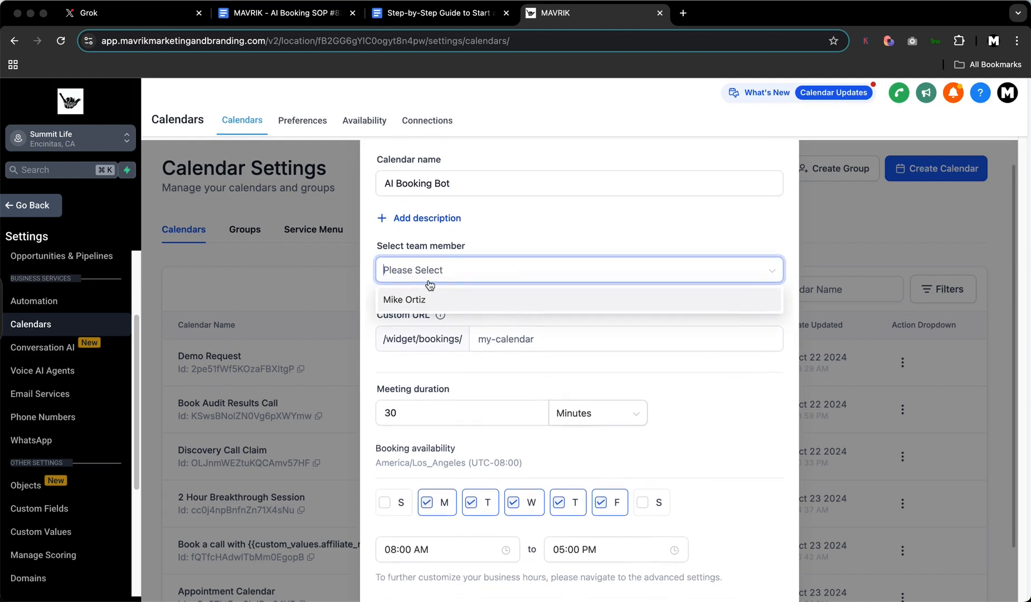
click(489, 300)
scroll(525, 304, down, 2)
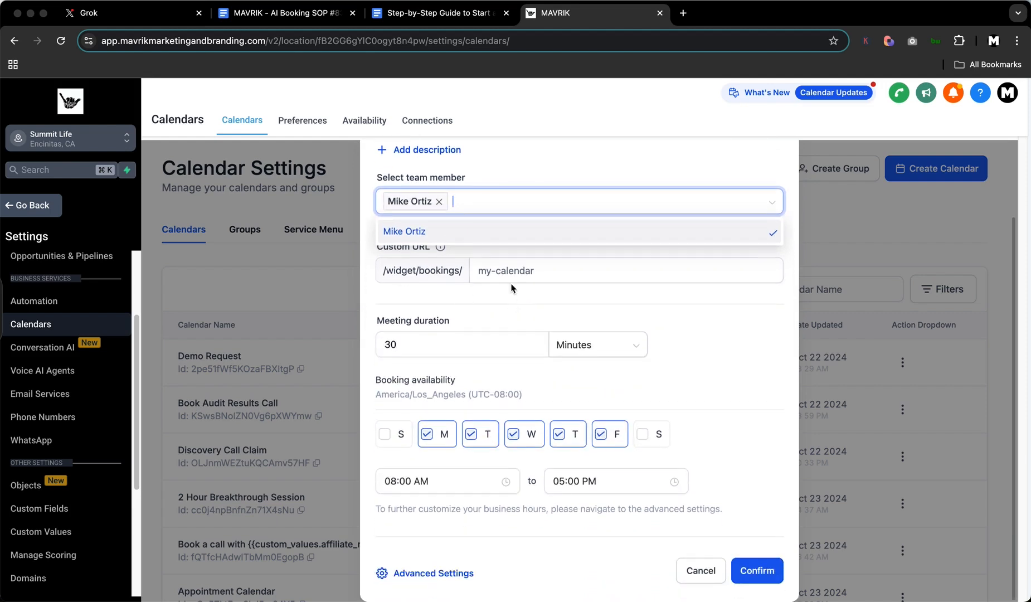
click(524, 300)
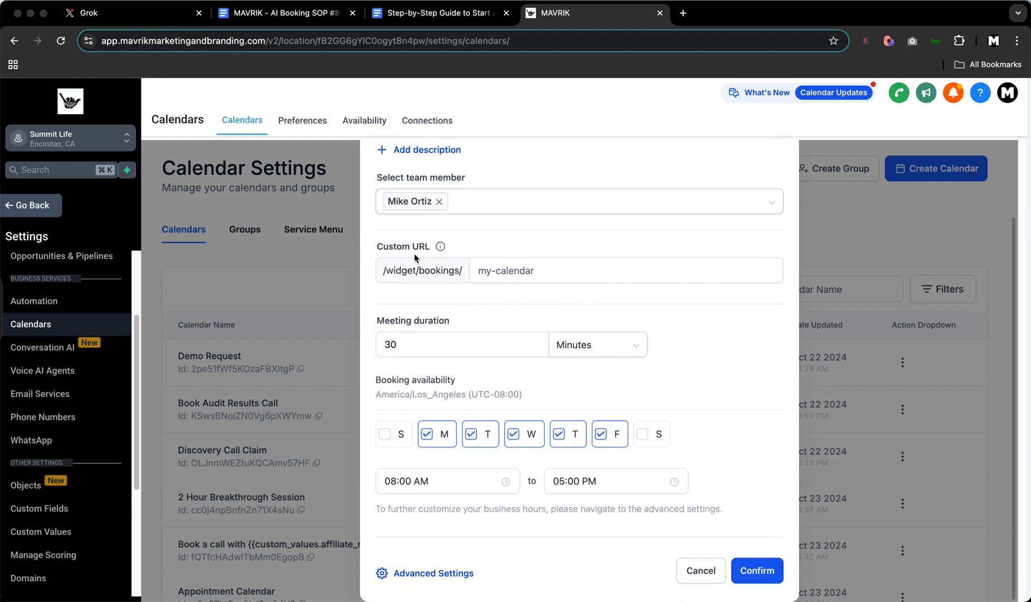
Step: Set the calendar's custom URL to "10min-apptbooking-2025" and the meeting duration to 10 minutes
click(533, 266)
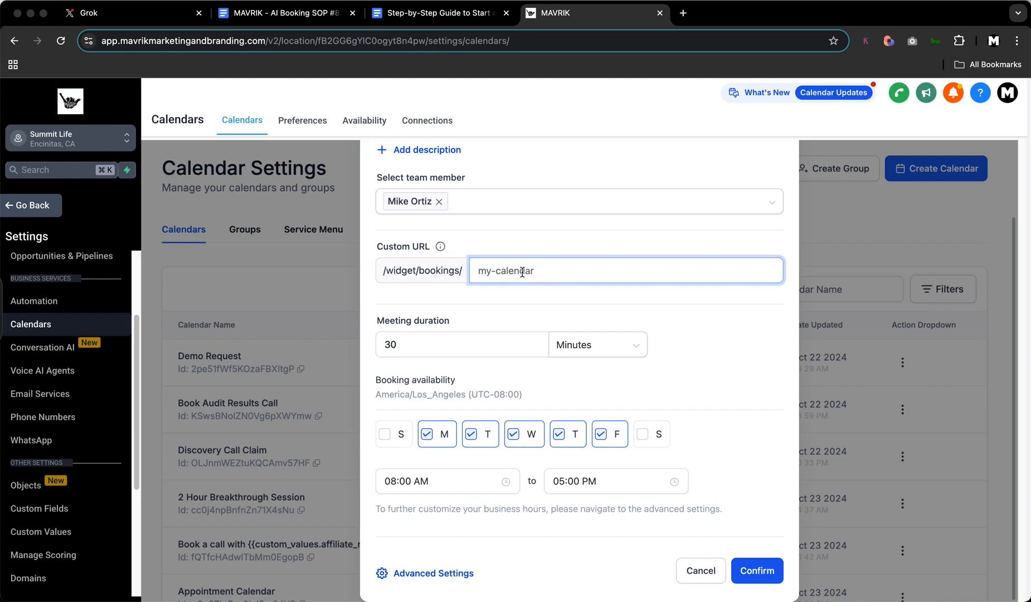
text(51)
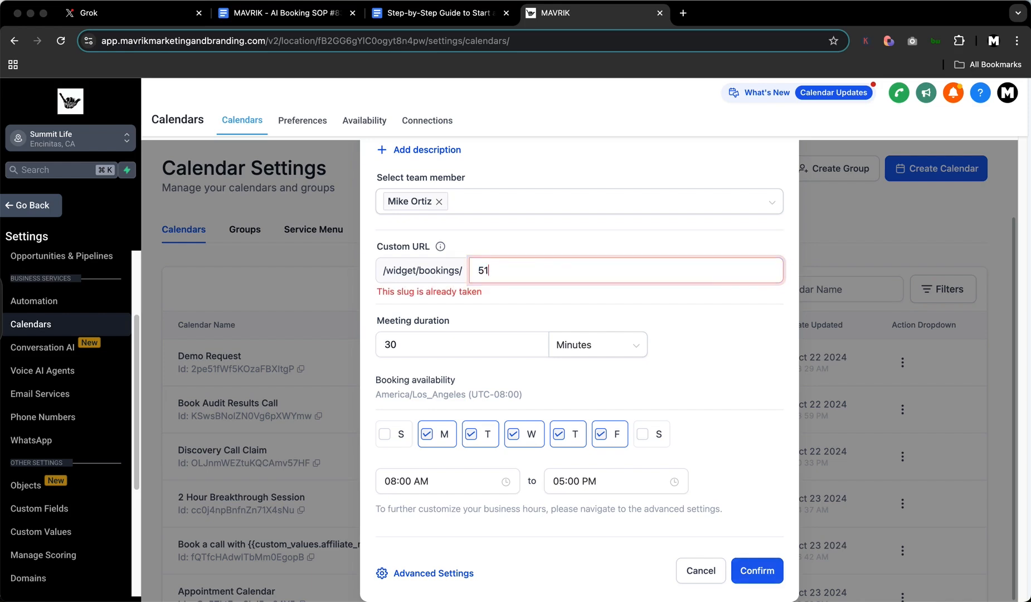
key(BackSpace)
key(BackSpace)
text(1)
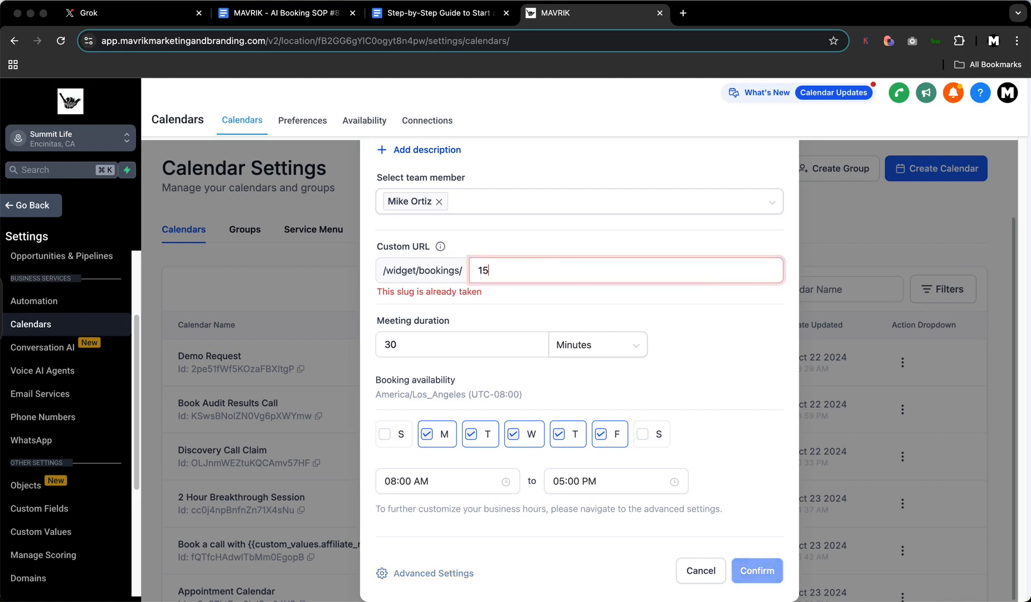
text(5min)
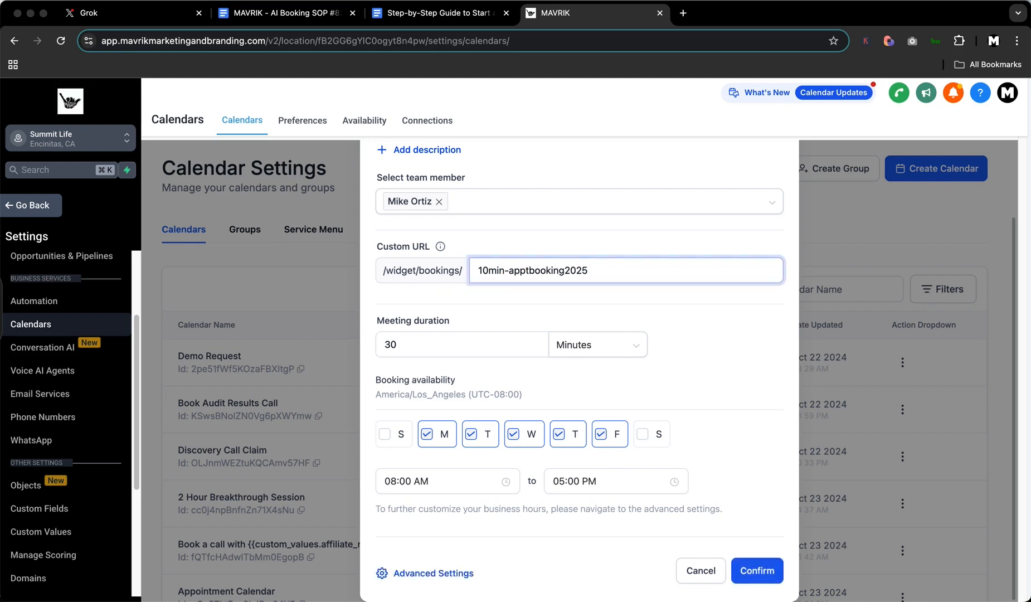
text(-)
mouse_move(441, 247)
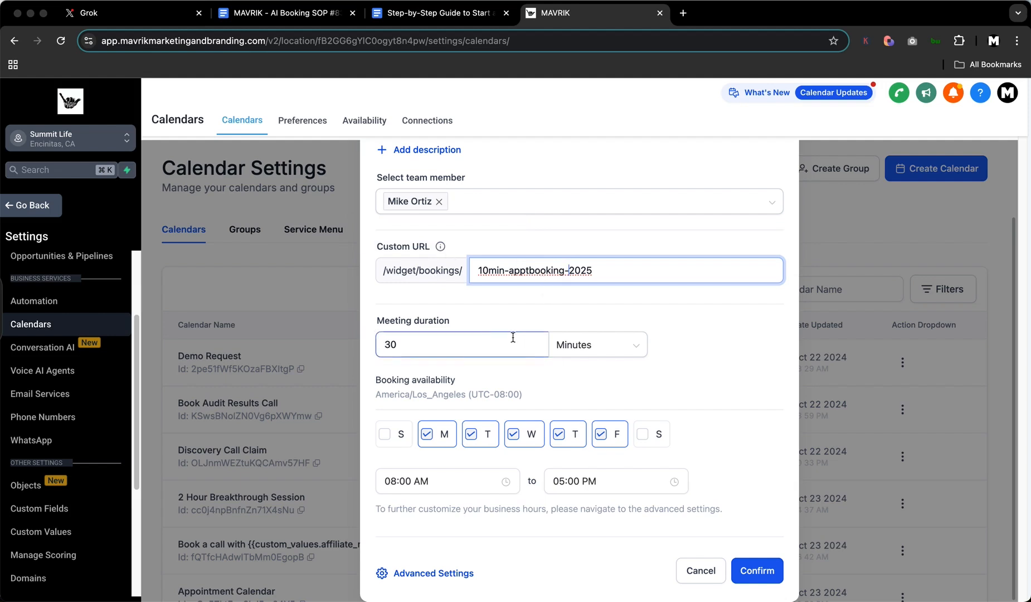
drag(405, 344, 336, 341)
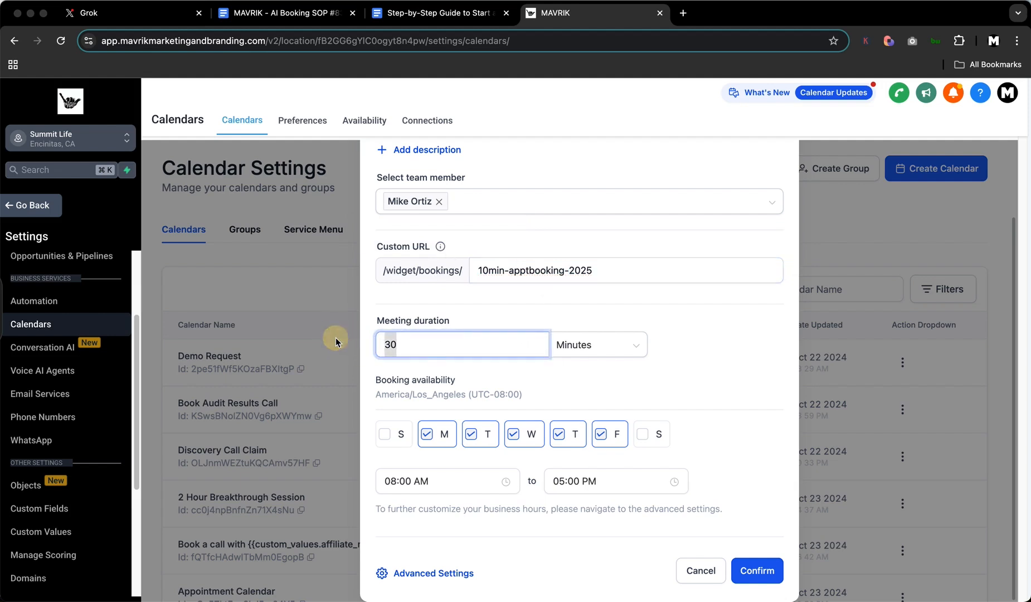
text(10)
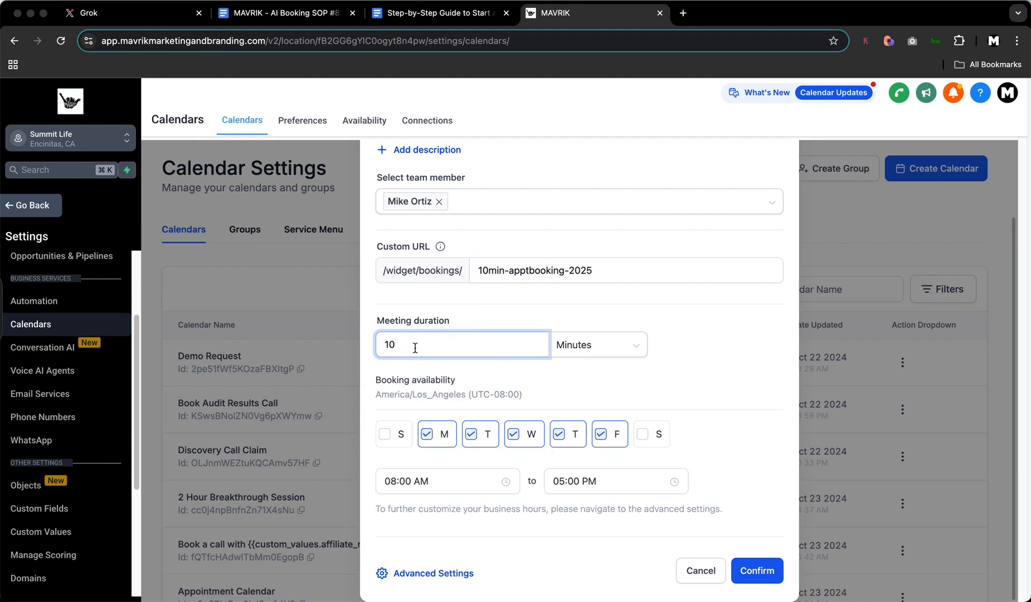
Step: Change the custom URL to "15min-apptbooking-2025" and the meeting duration to 15 minutes
click(489, 270)
key(BackSpace)
text(5)
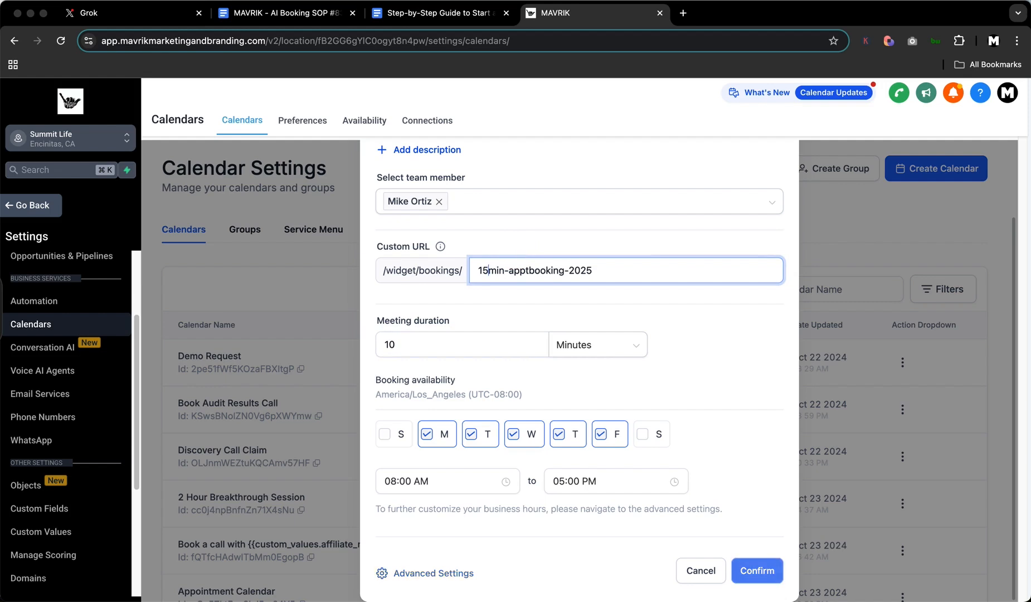
click(405, 346)
key(BackSpace)
text(5)
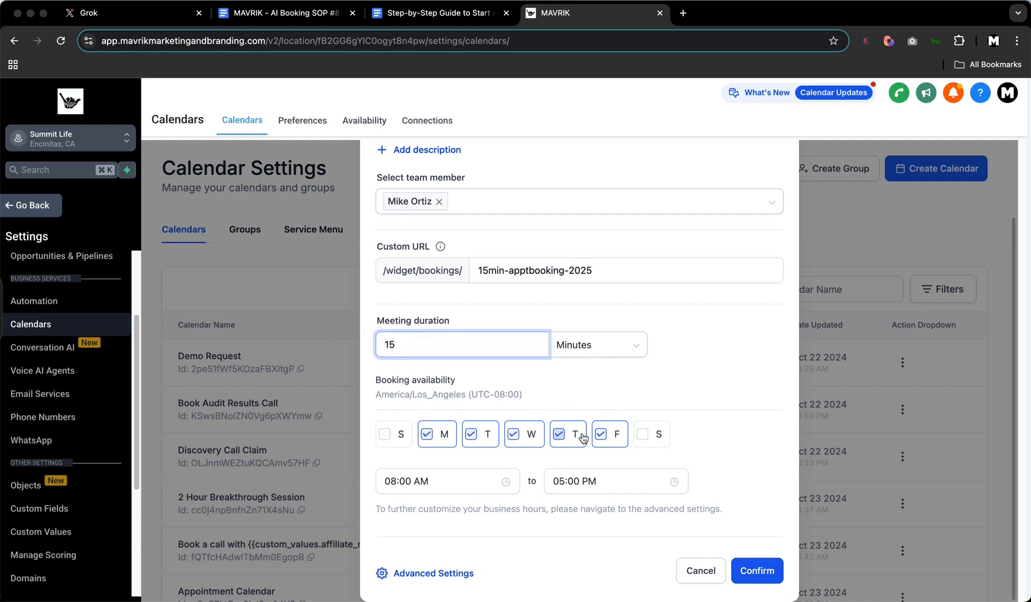
Step: Add Sunday and Saturday to the booking availability, create the calendar and dismiss the success dialog
click(395, 436)
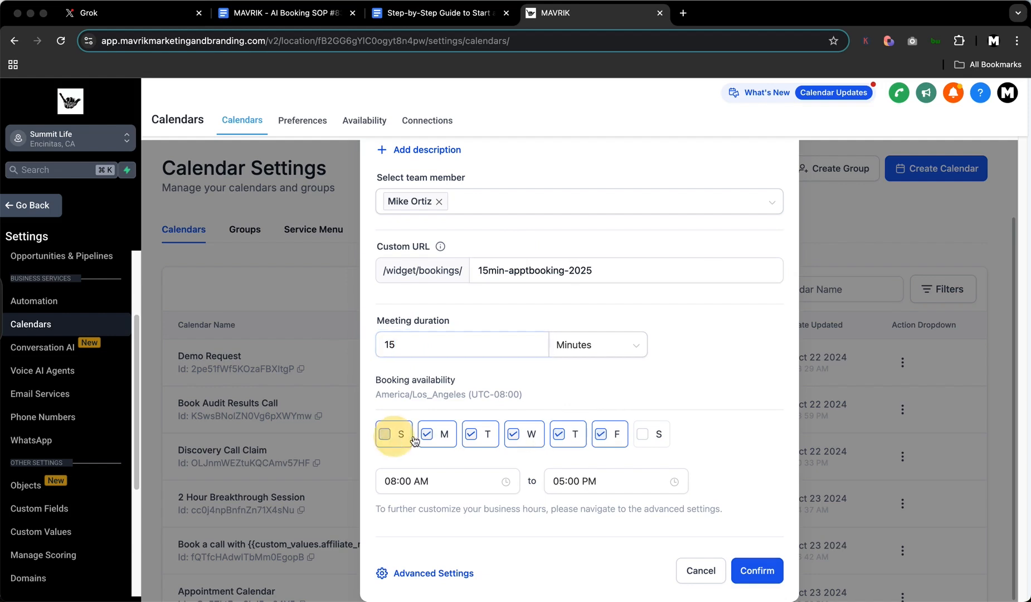
click(654, 438)
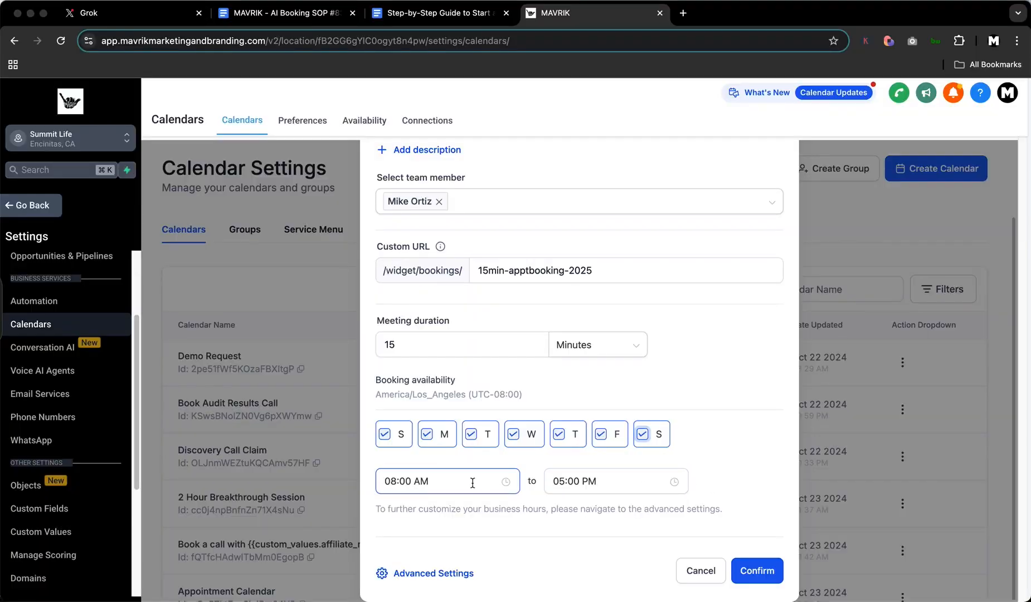
click(759, 570)
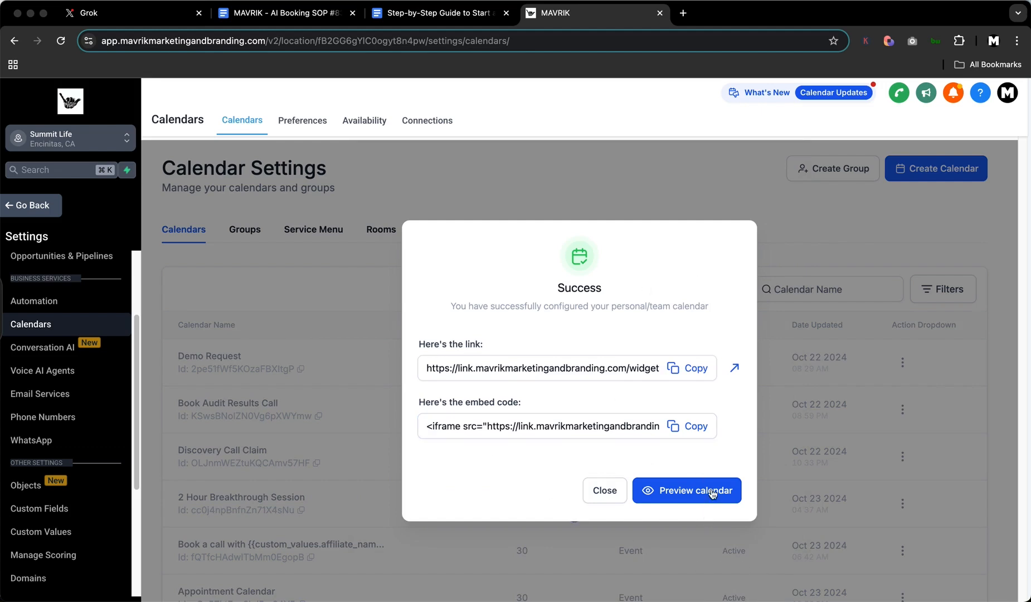
click(605, 490)
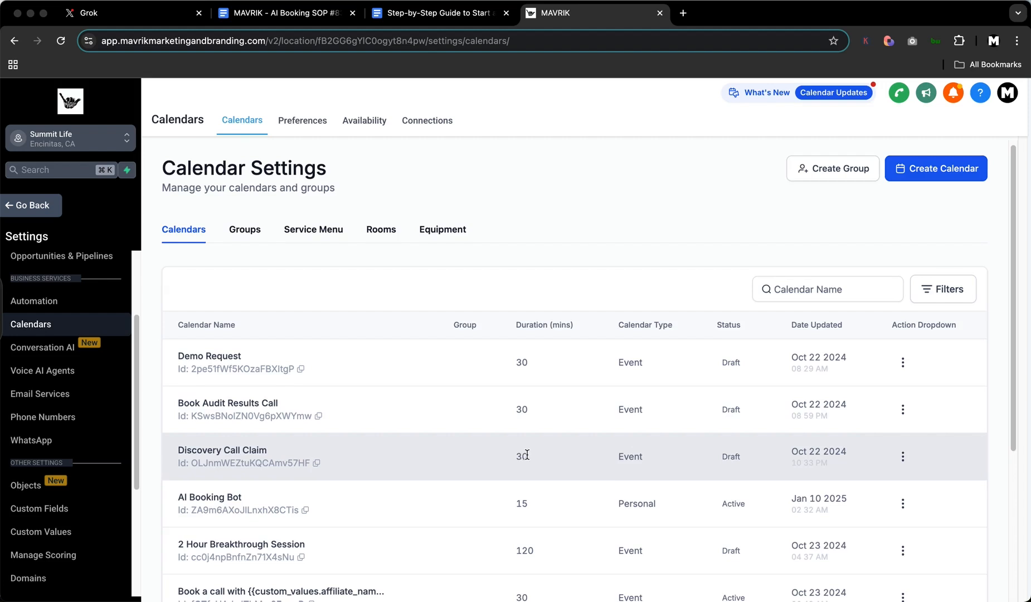
Step: Open the AI Booking Bot calendar from the list for editing
scroll(526, 454, down, 3)
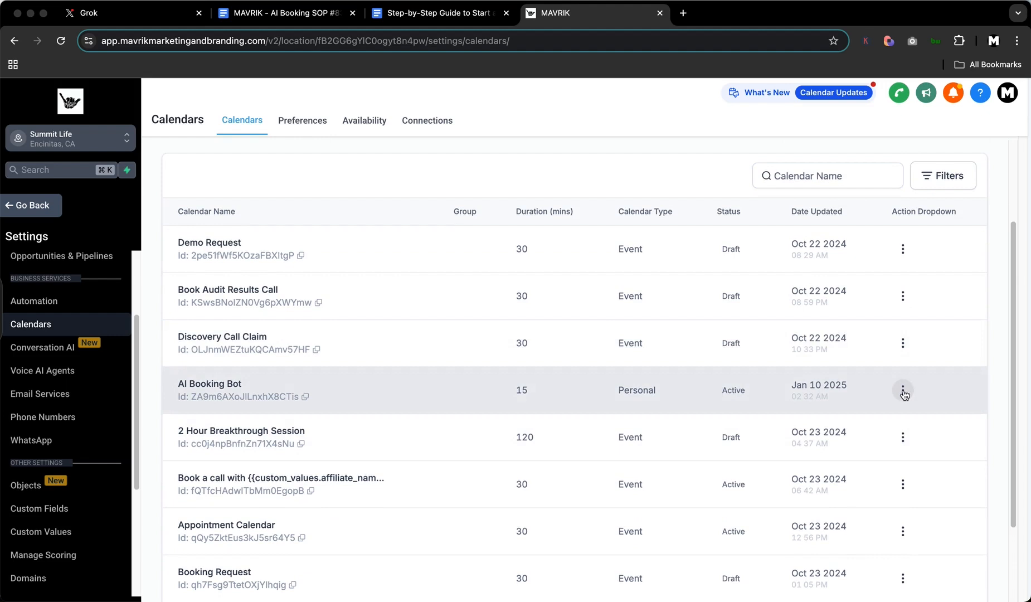
click(903, 390)
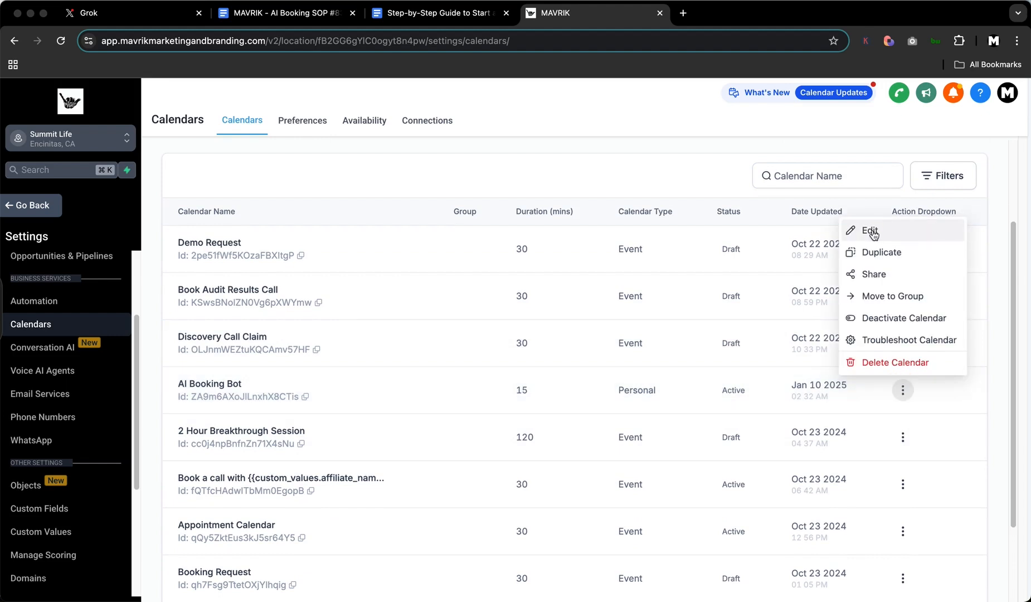
click(872, 233)
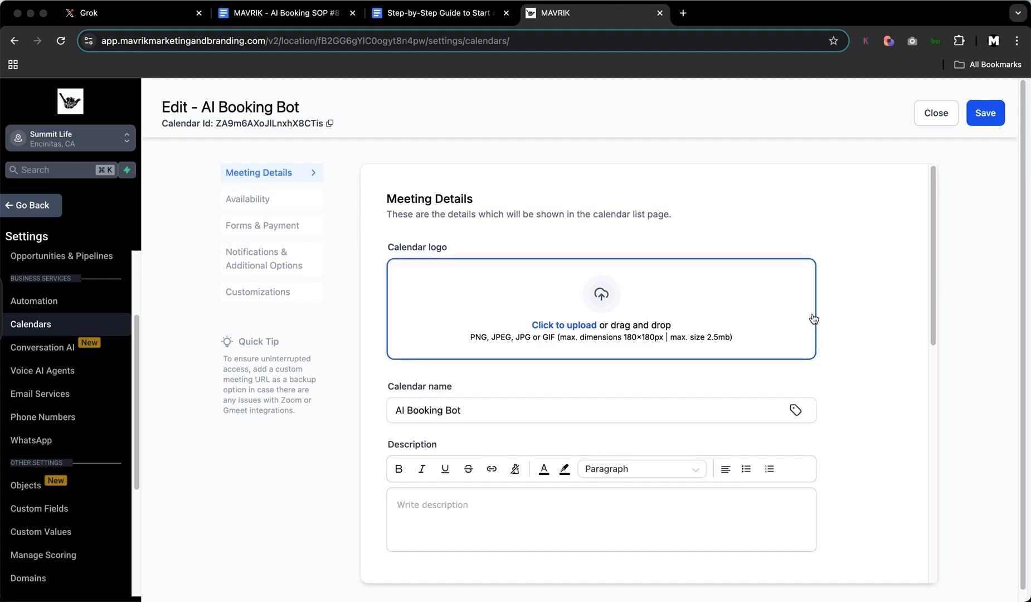
Step: Review the calendar's meeting details, including its description, group, invite title, team member, meeting location and event color
scroll(555, 442, down, 5)
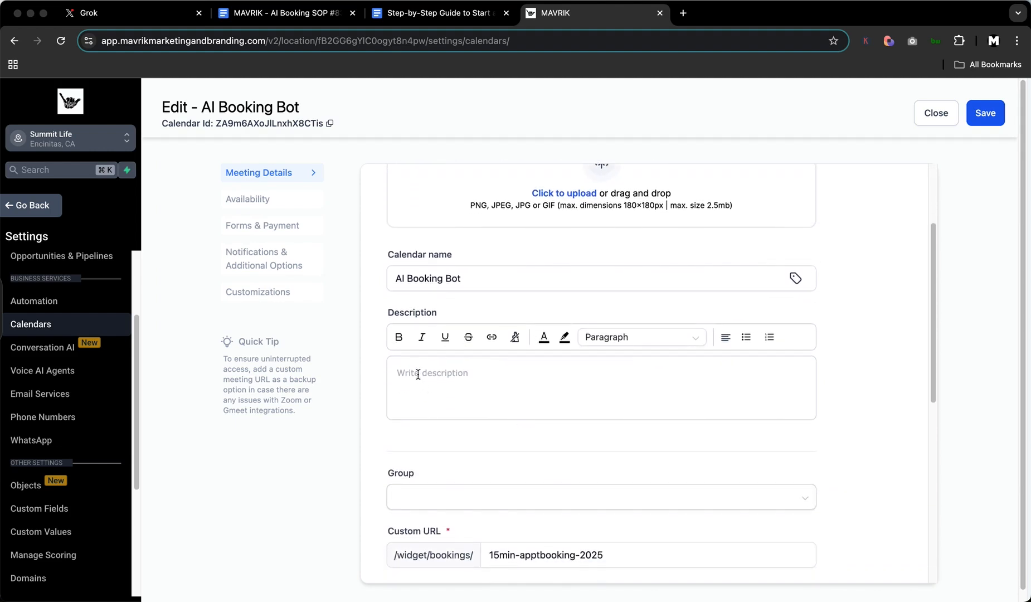
scroll(418, 374, down, 3)
click(538, 415)
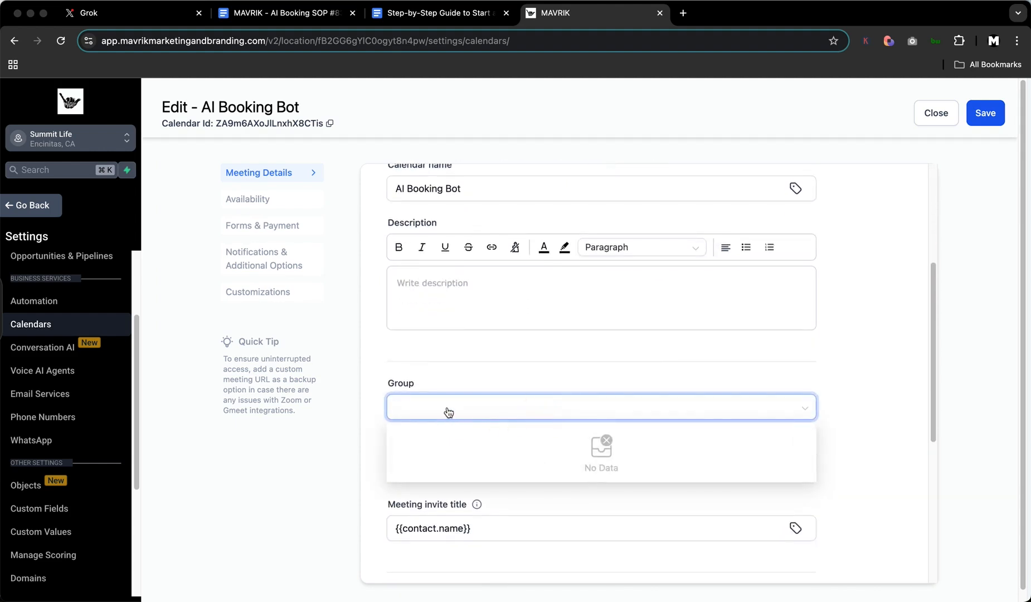
click(537, 377)
scroll(479, 473, down, 3)
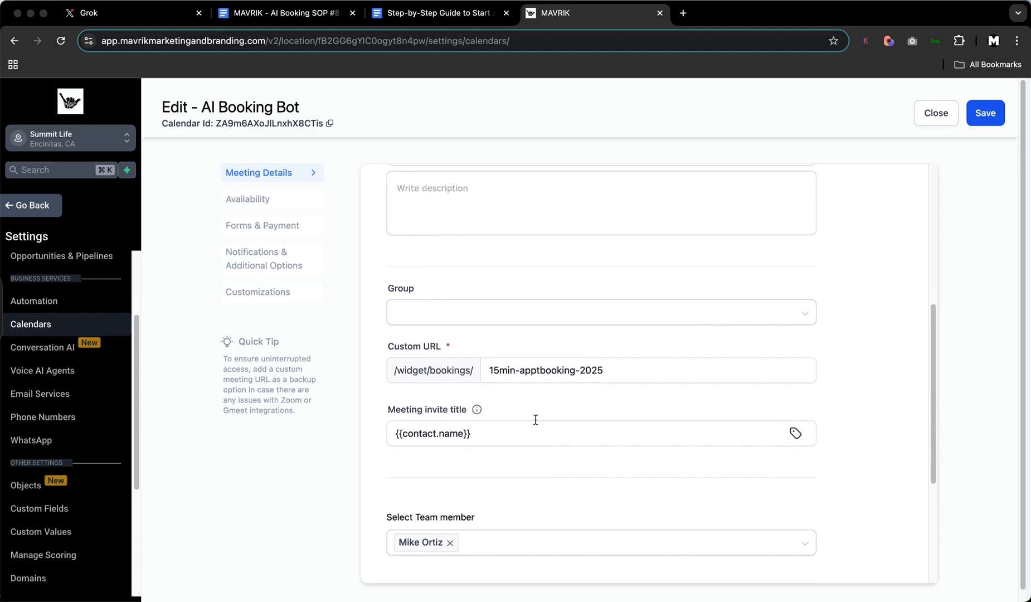
scroll(437, 390, down, 4)
scroll(513, 435, down, 3)
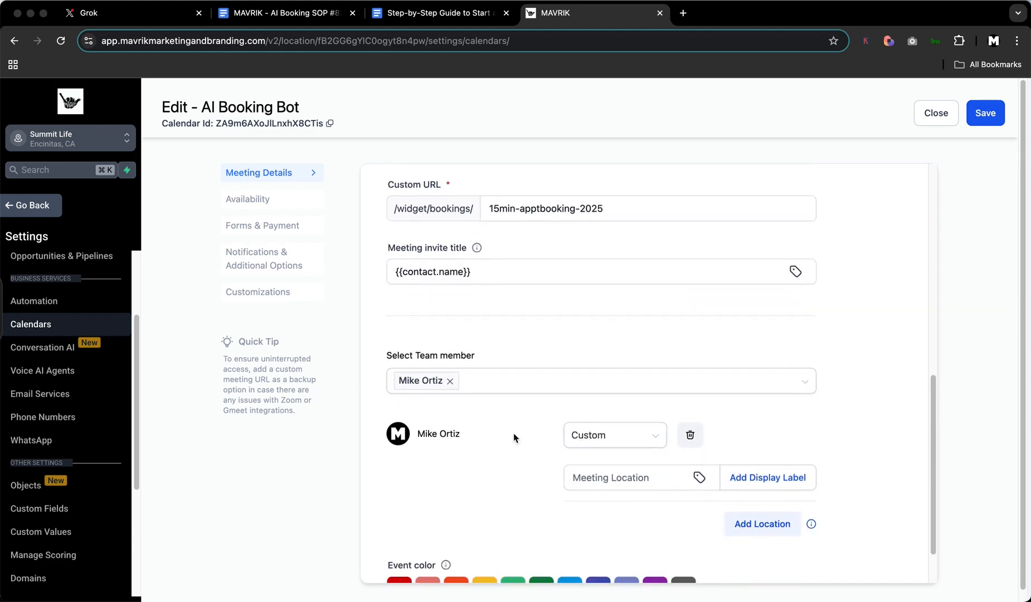
scroll(458, 411, up, 2)
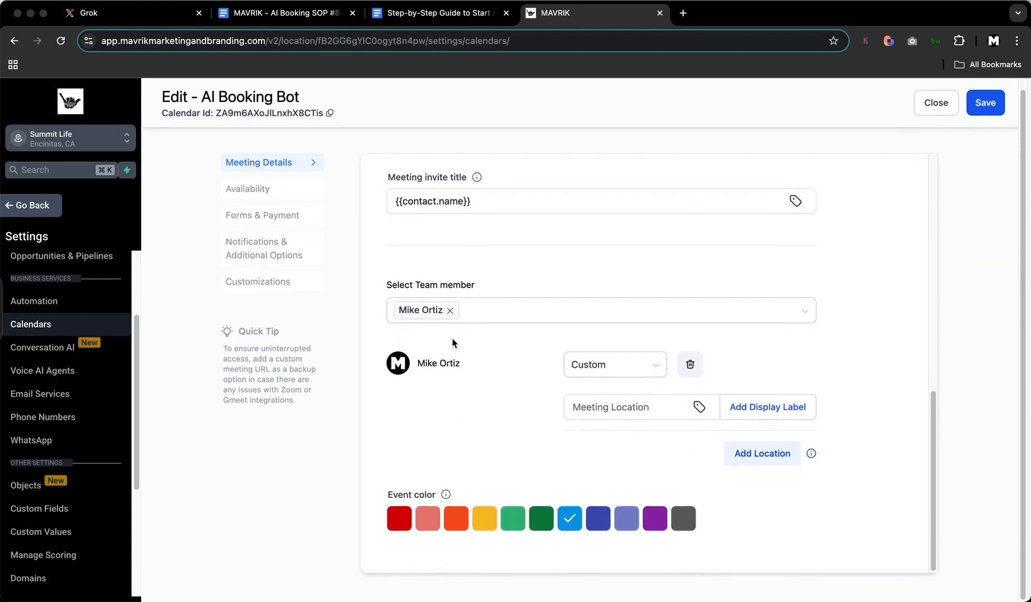
scroll(452, 338, up, 7)
scroll(490, 399, up, 3)
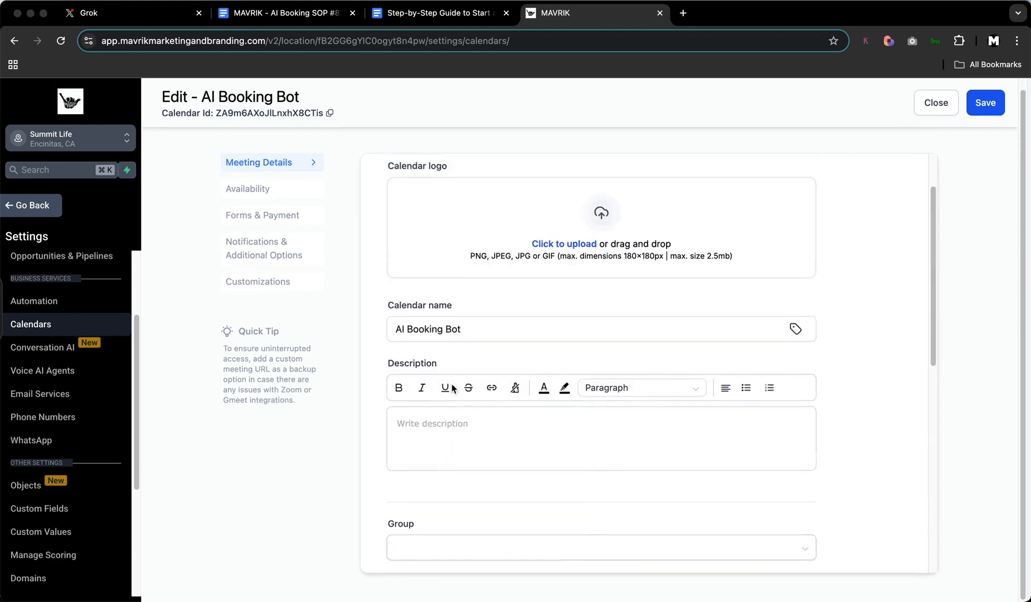
Step: Turn on Look Busy in the calendar's availability settings and hide 60% of the available slots
click(247, 193)
scroll(507, 420, down, 8)
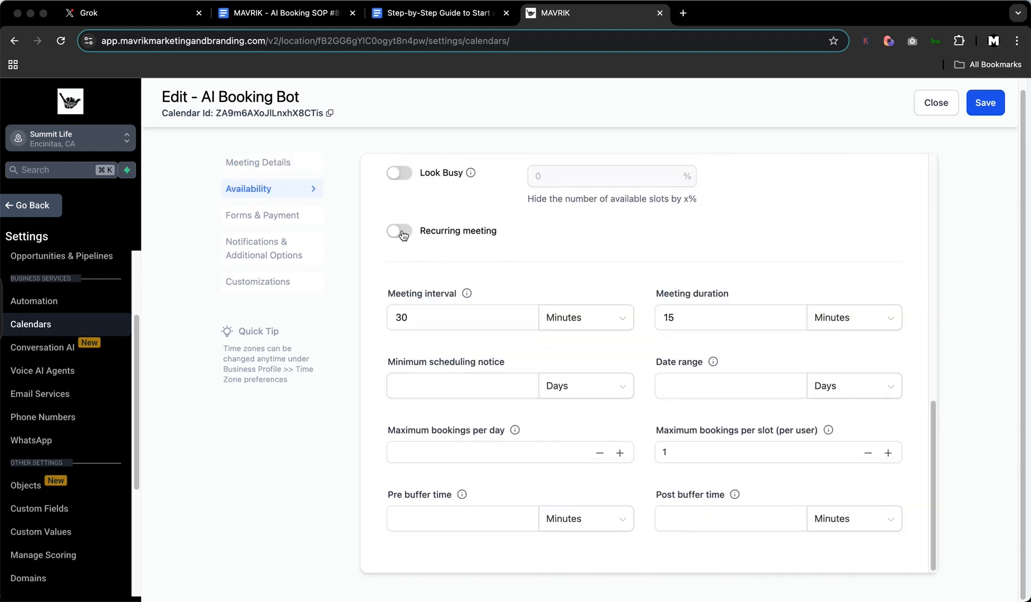
click(406, 174)
drag(569, 178, 487, 177)
key(BackSpace)
text(60)
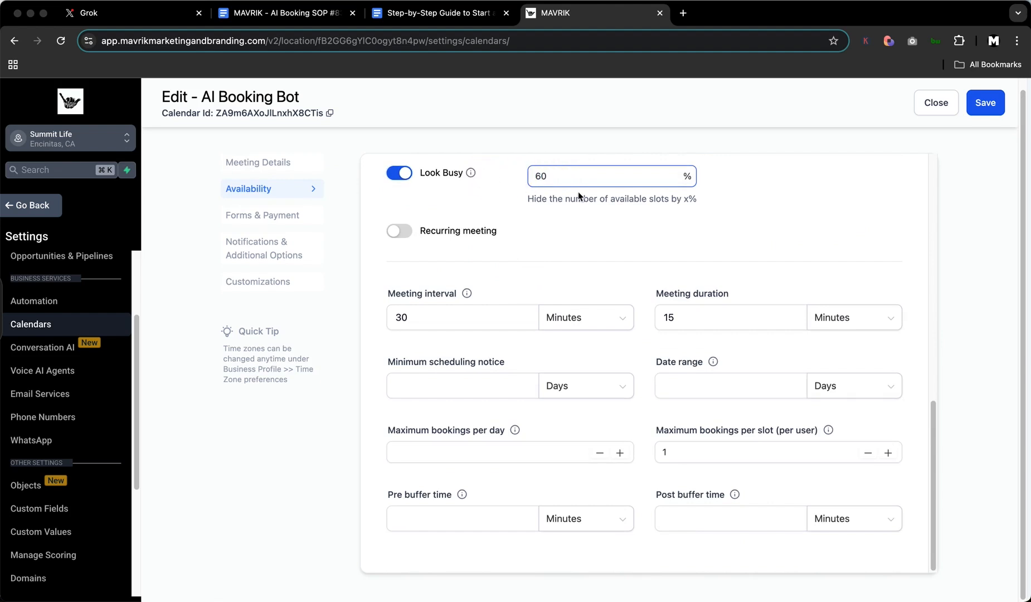
Step: Turn off Look Busy and set the meeting interval to 15 minutes in the calendar's availability settings
scroll(547, 201, up, 1)
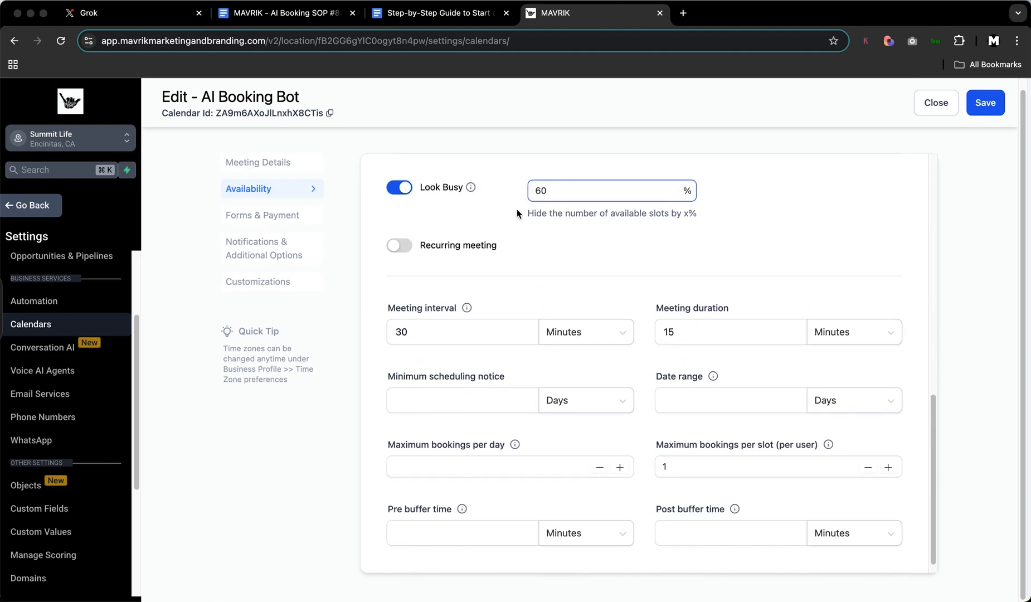
click(402, 188)
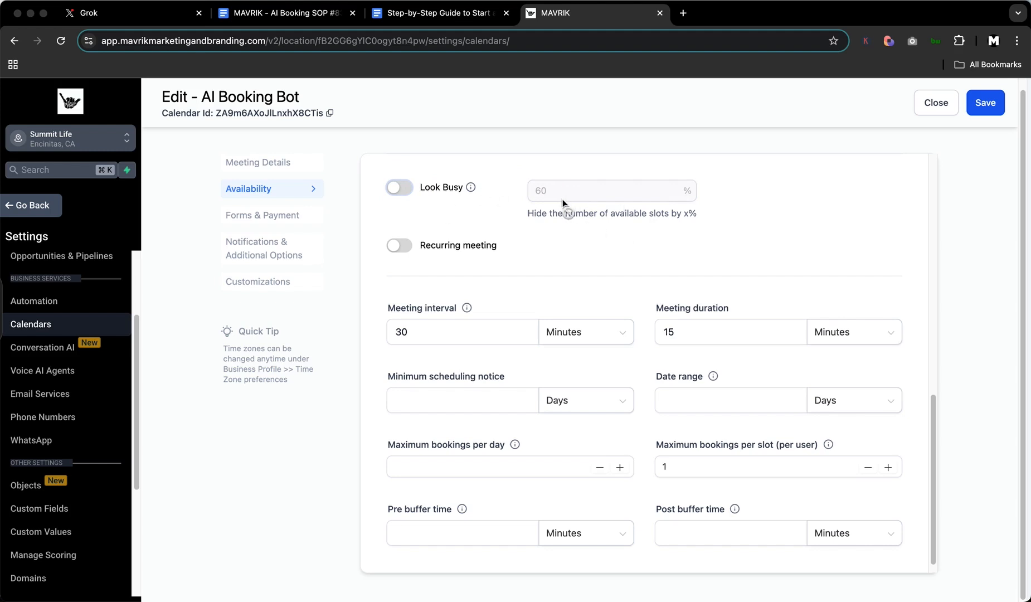
scroll(447, 252, down, 1)
scroll(447, 257, down, 1)
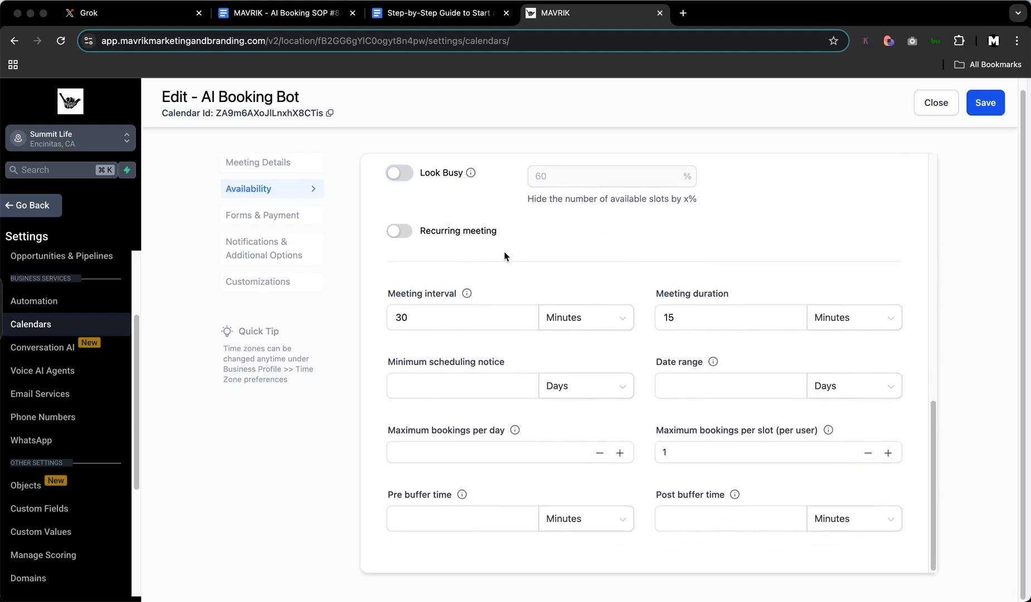
click(672, 323)
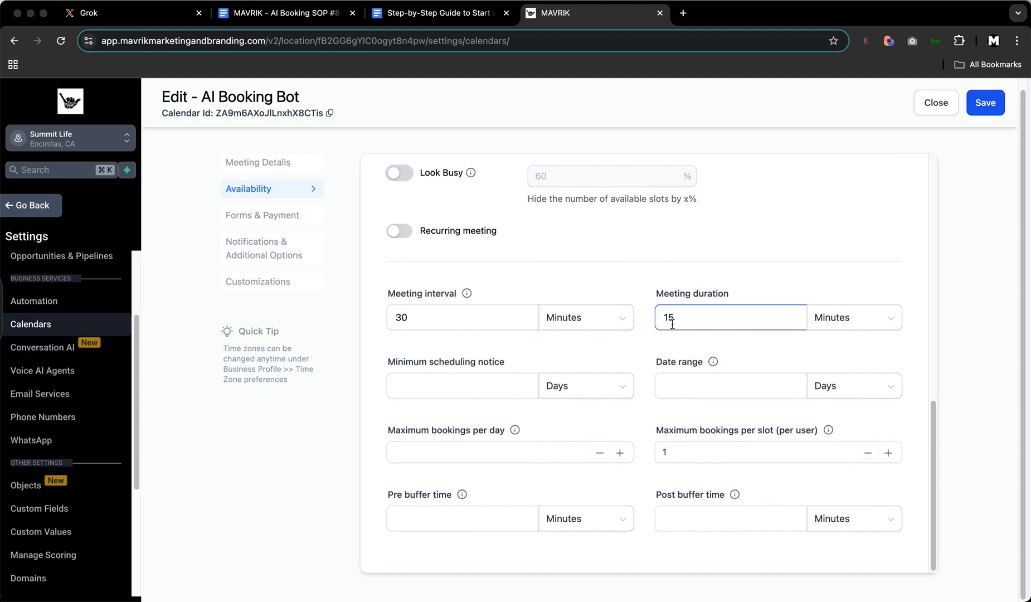
click(454, 319)
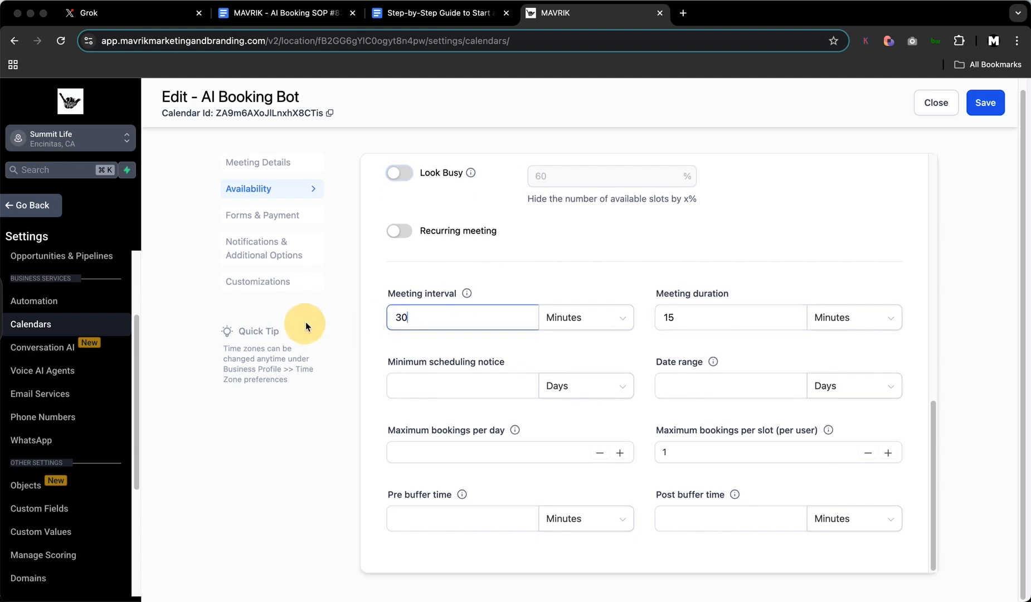
key(super+a)
key(BackSpace)
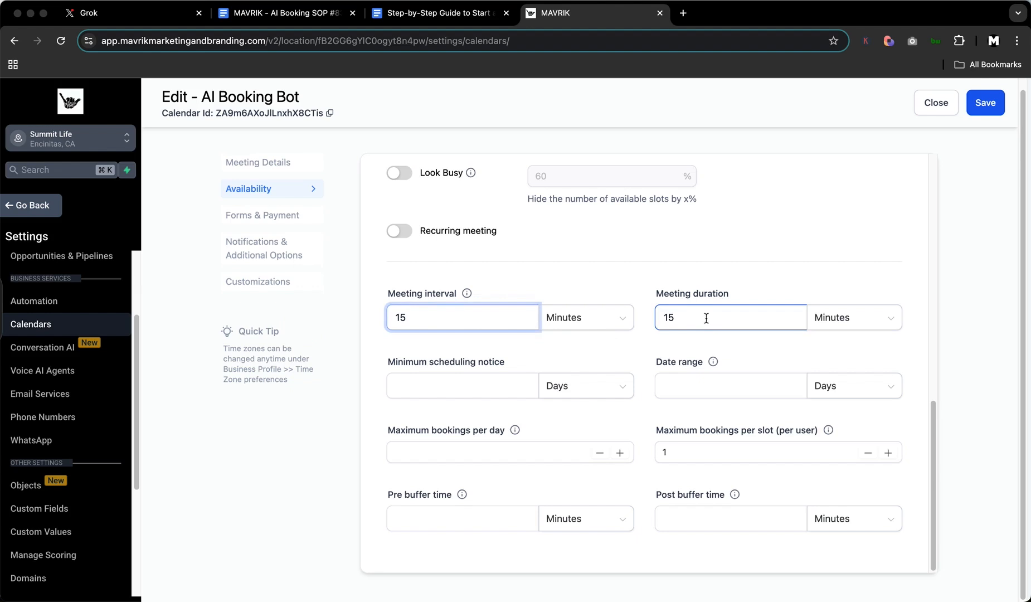
Step: Set both the pre buffer time and the post buffer time to 15 minutes and save the calendar
click(413, 516)
click(691, 523)
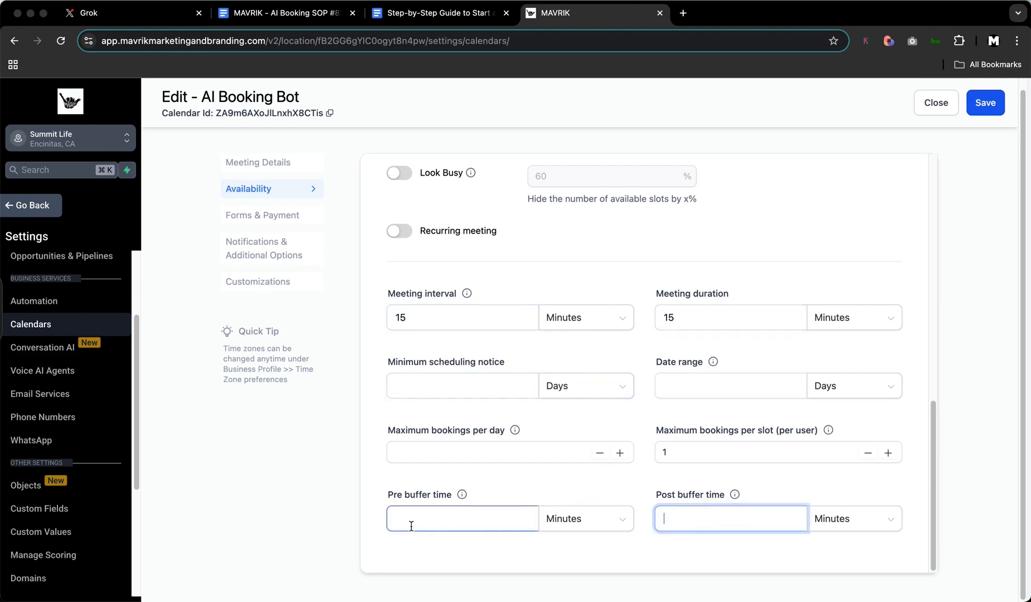
click(446, 518)
text(15)
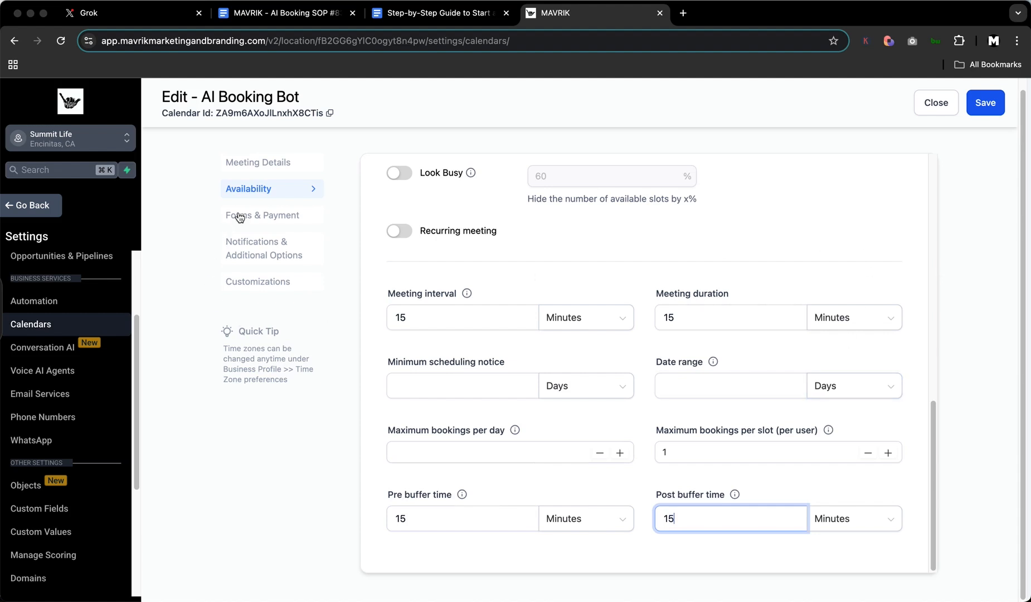
click(986, 104)
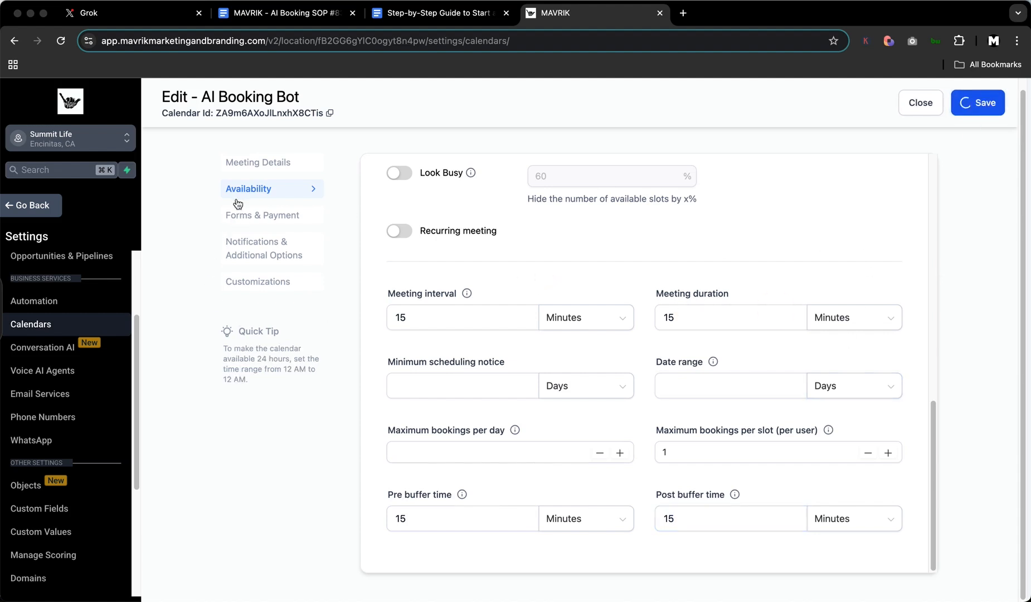
Step: Review the calendar's form and payment settings, including the widget order, consent checkbox text, confirmation page, thank you message and auto-confirm option
click(245, 217)
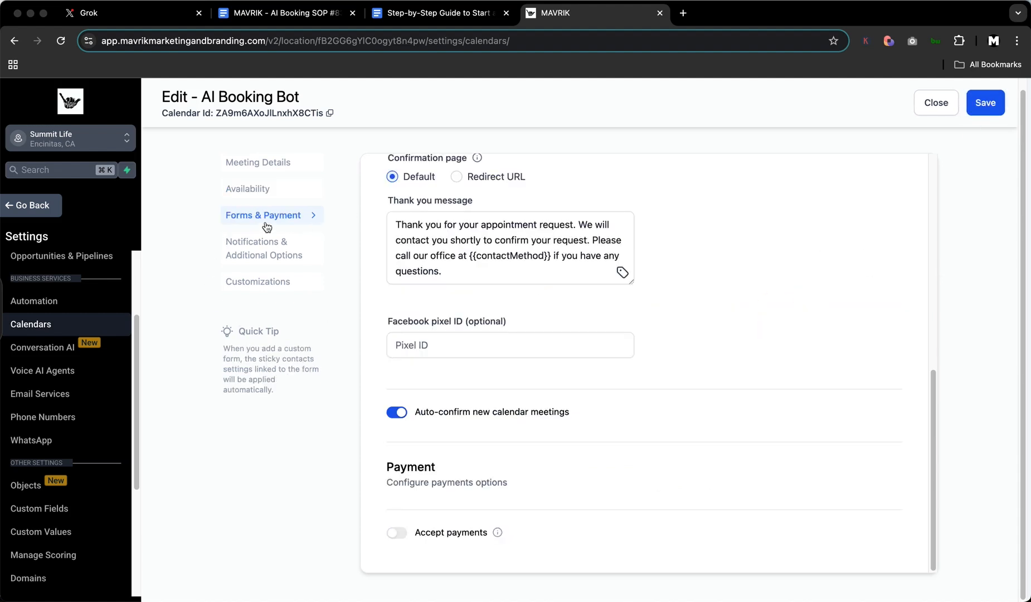
scroll(464, 369, up, 8)
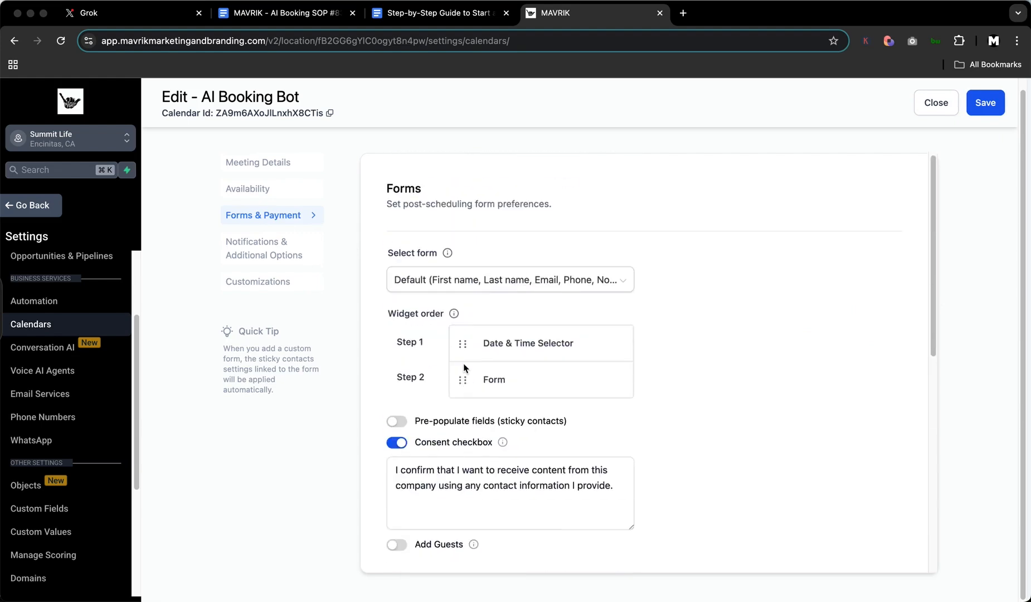
scroll(433, 350, down, 5)
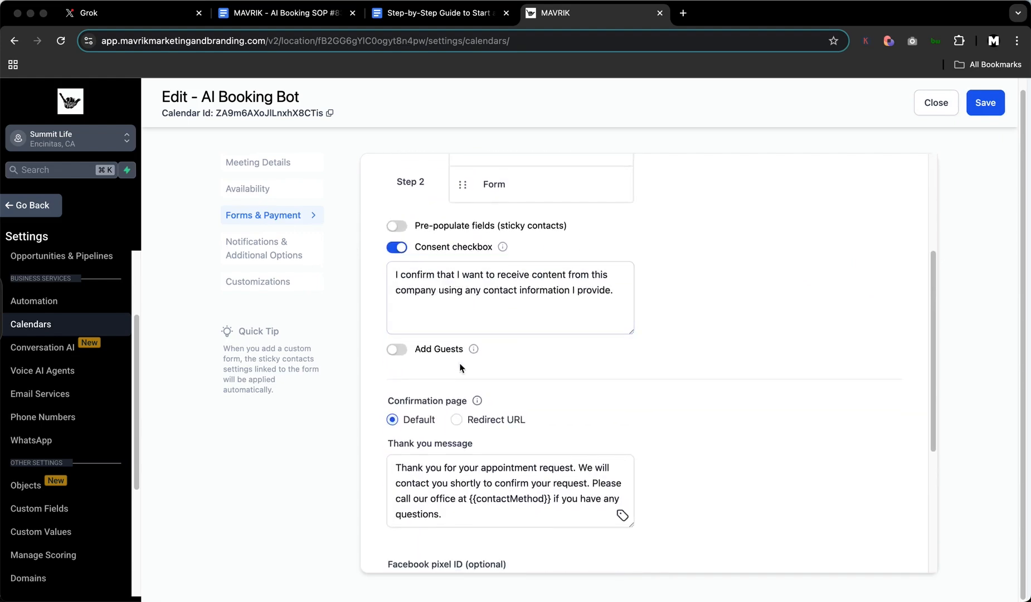
scroll(460, 368, down, 3)
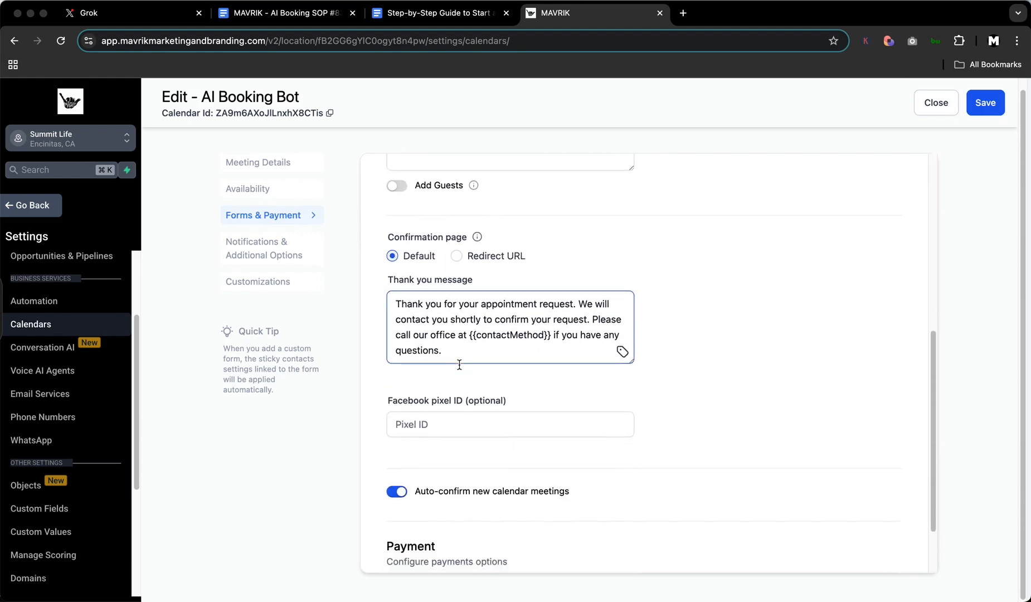
scroll(468, 345, up, 3)
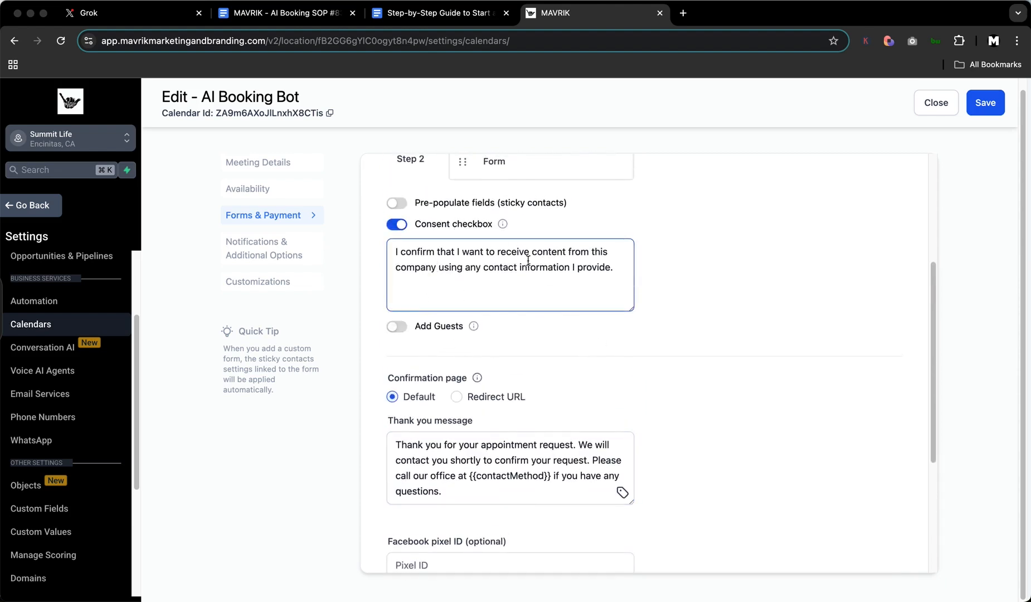
drag(613, 269, 357, 246)
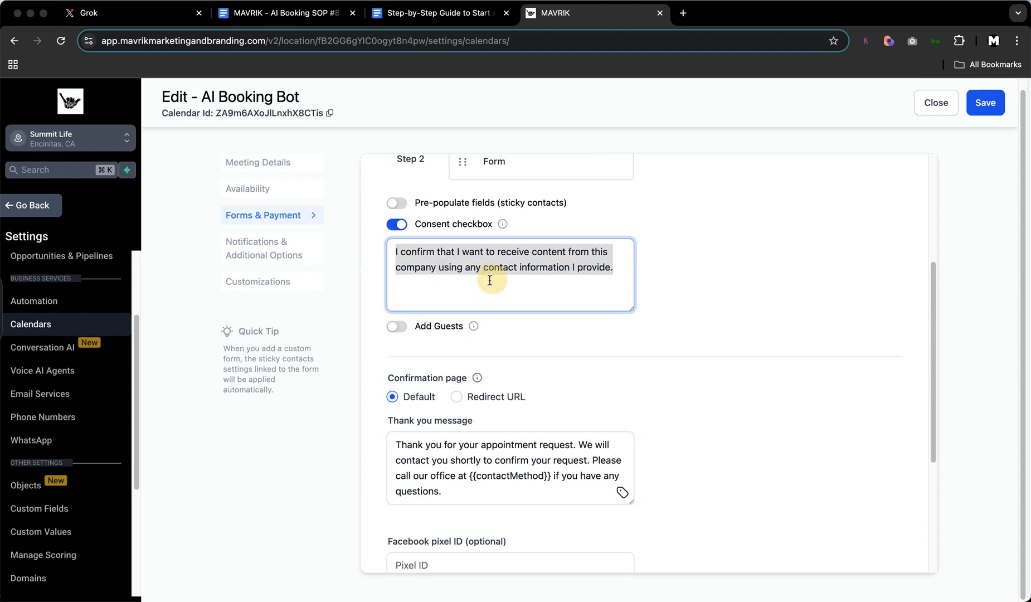
scroll(456, 274, up, 1)
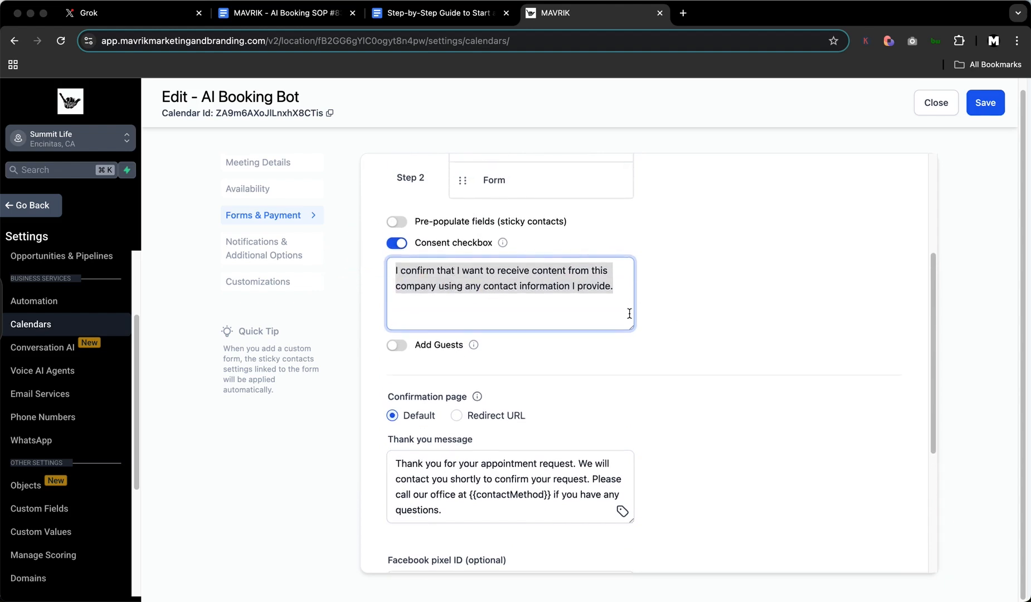
scroll(656, 308, up, 1)
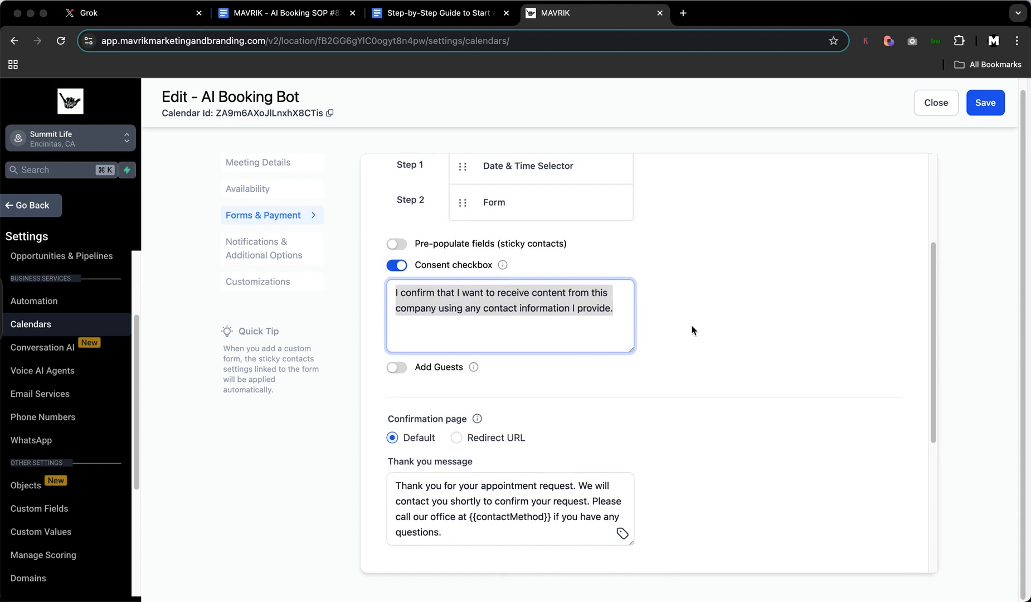
scroll(687, 330, down, 1)
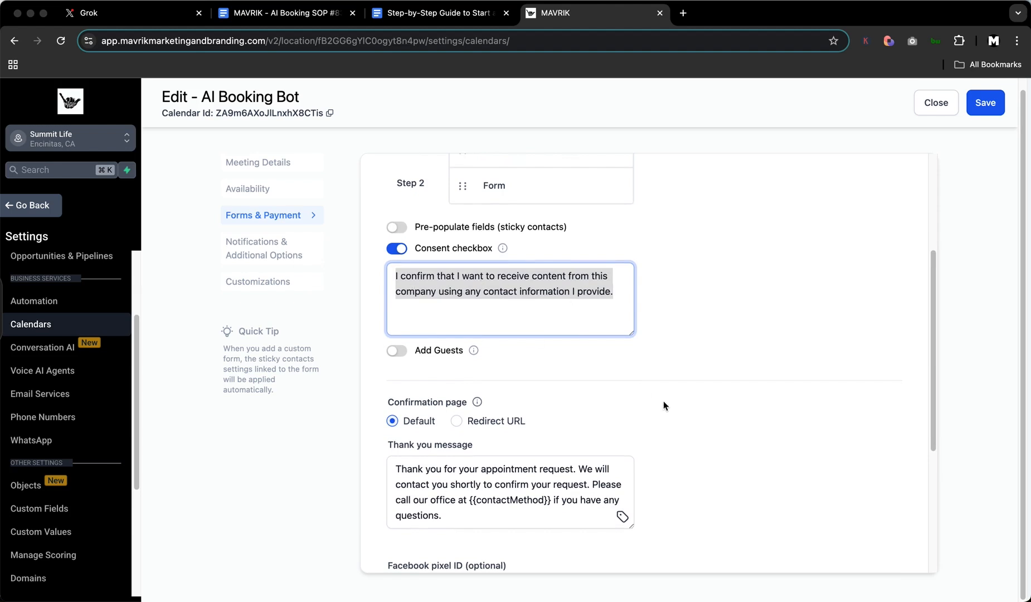
scroll(663, 400, down, 5)
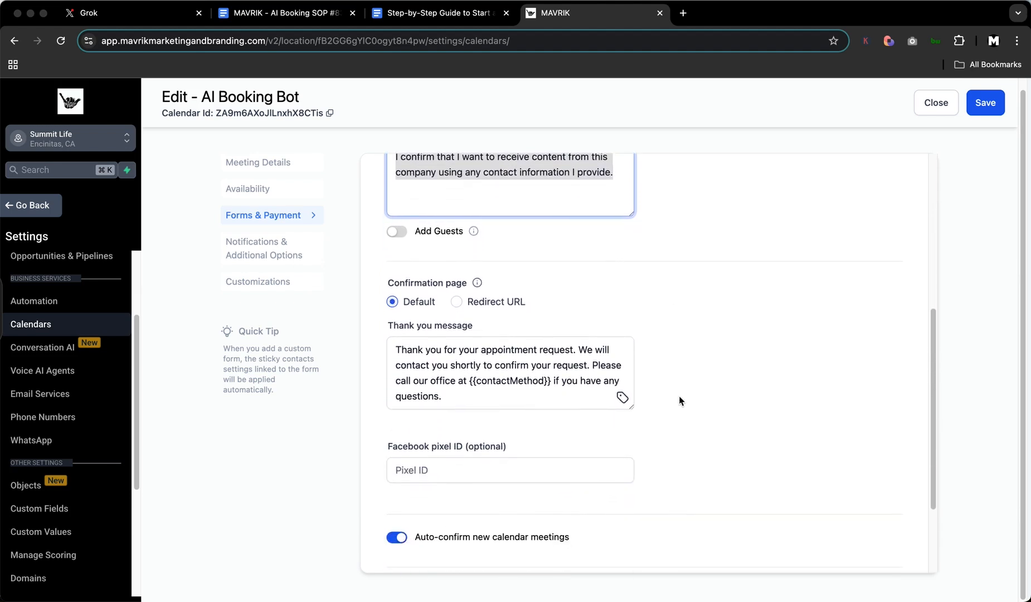
scroll(679, 396, up, 4)
mouse_move(506, 237)
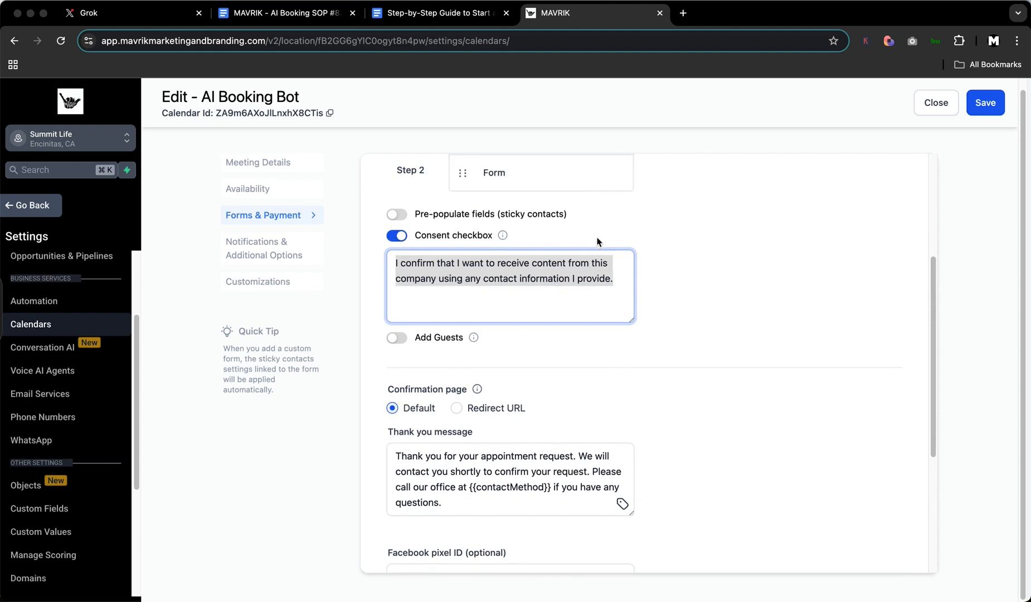
scroll(670, 340, down, 5)
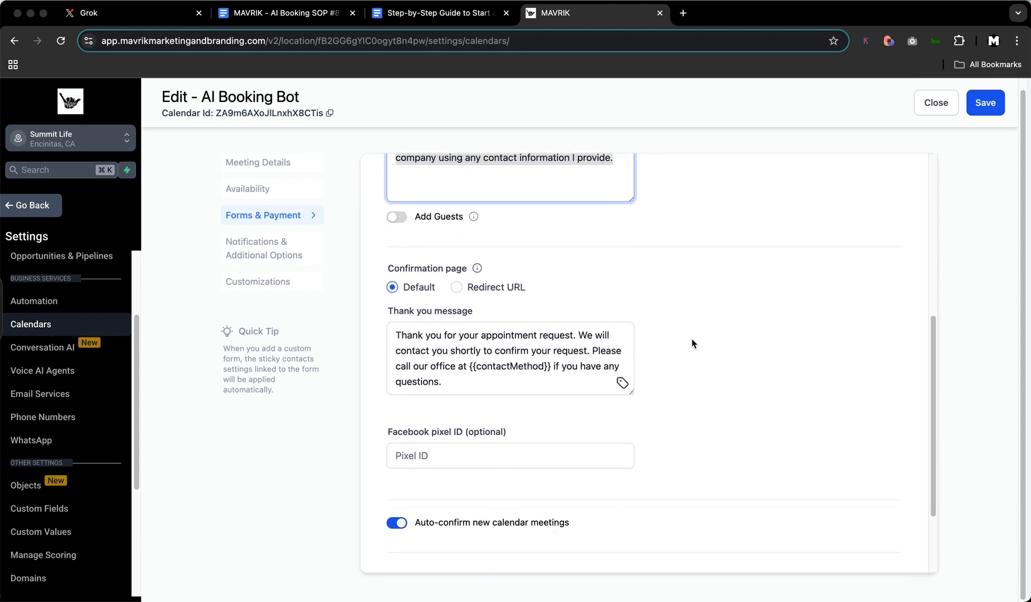
scroll(695, 340, down, 3)
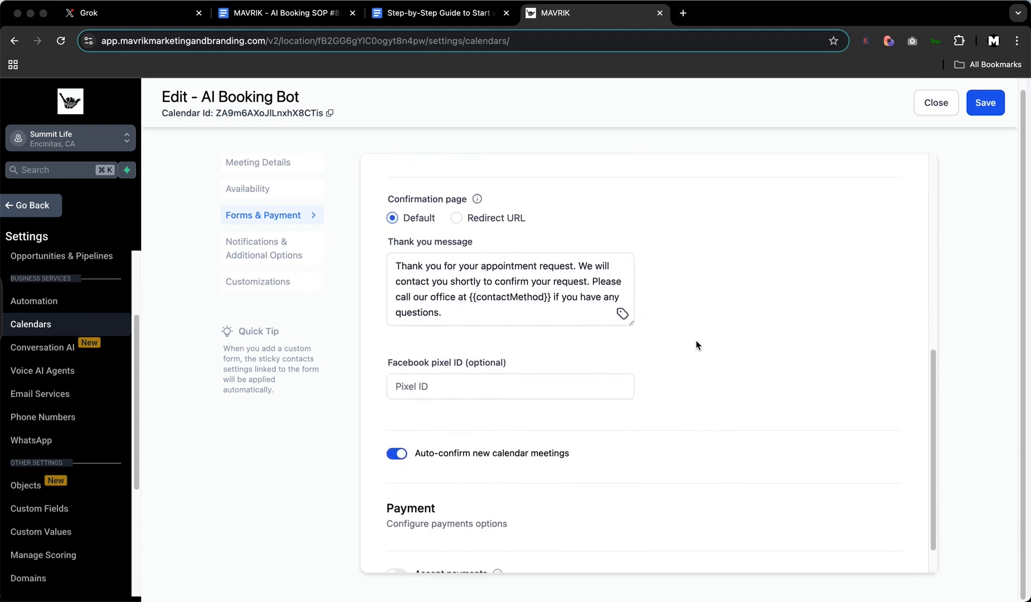
scroll(696, 345, down, 2)
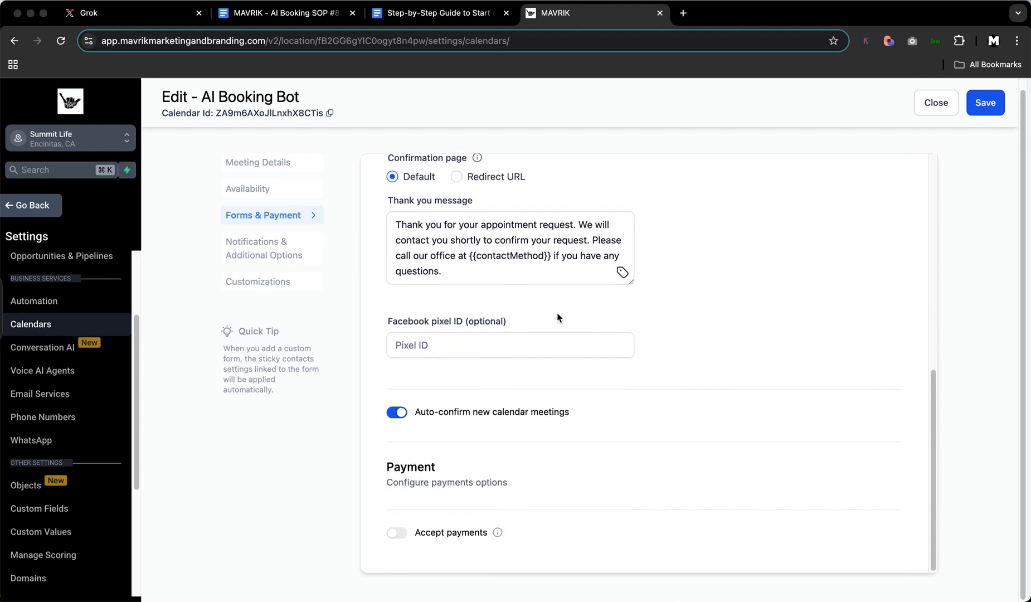
Step: Enable the email notification for Appointment Booked (Status: Unconfirmed) in the calendar's notification options
click(254, 256)
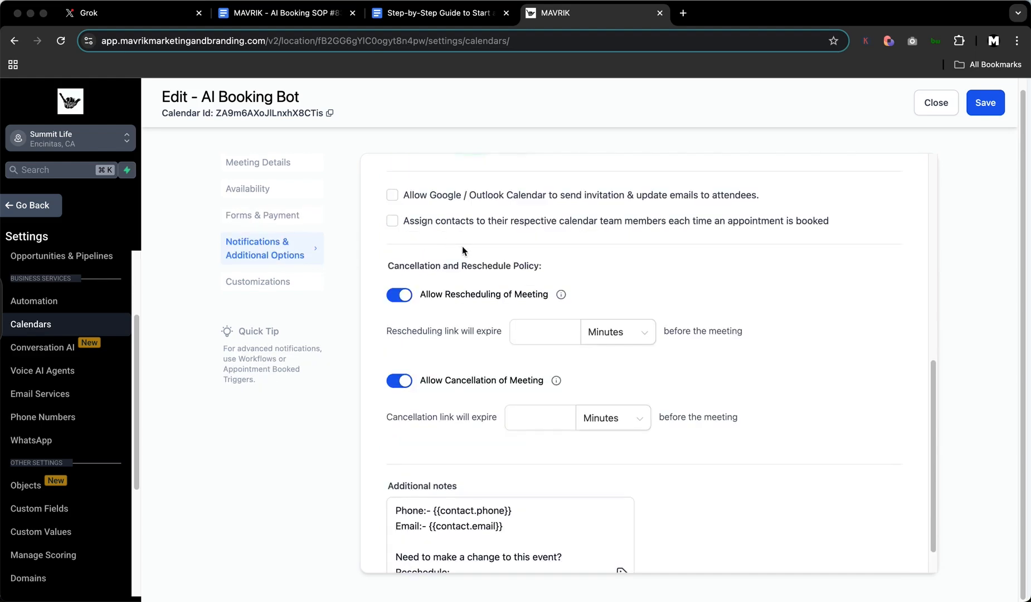
scroll(473, 252, up, 4)
scroll(465, 269, up, 4)
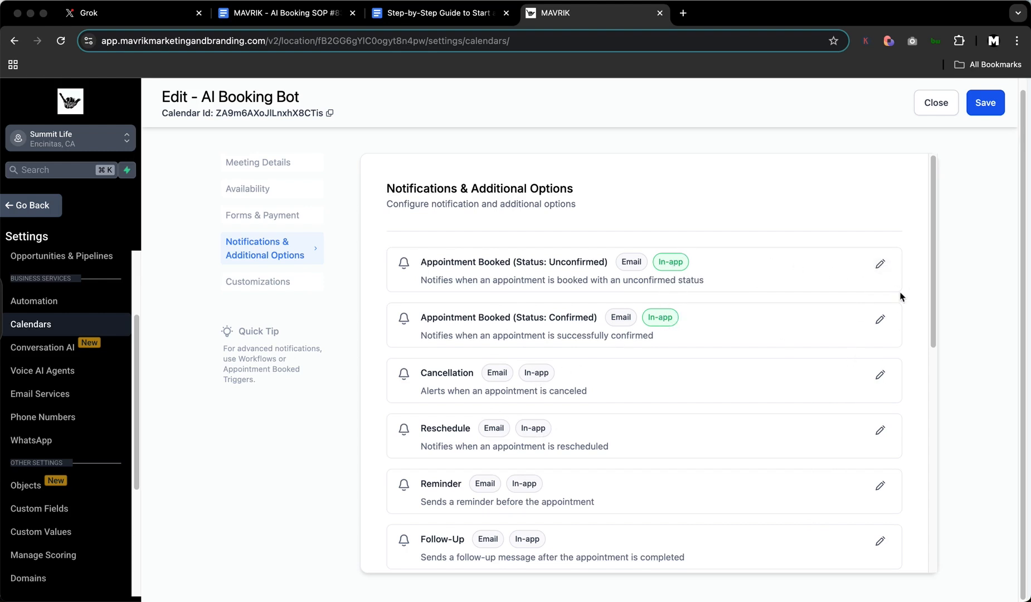
click(880, 264)
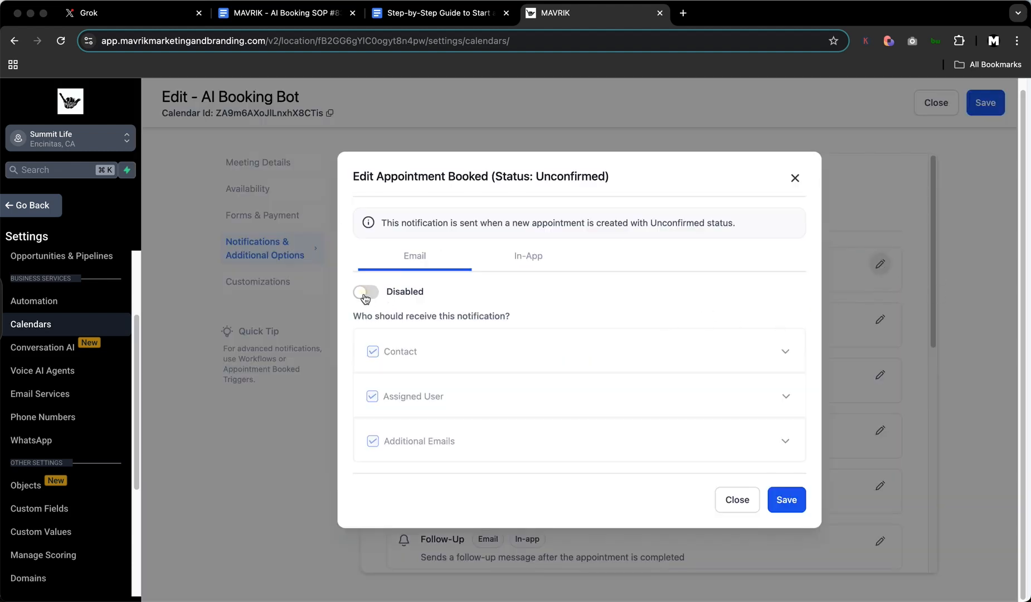
click(365, 293)
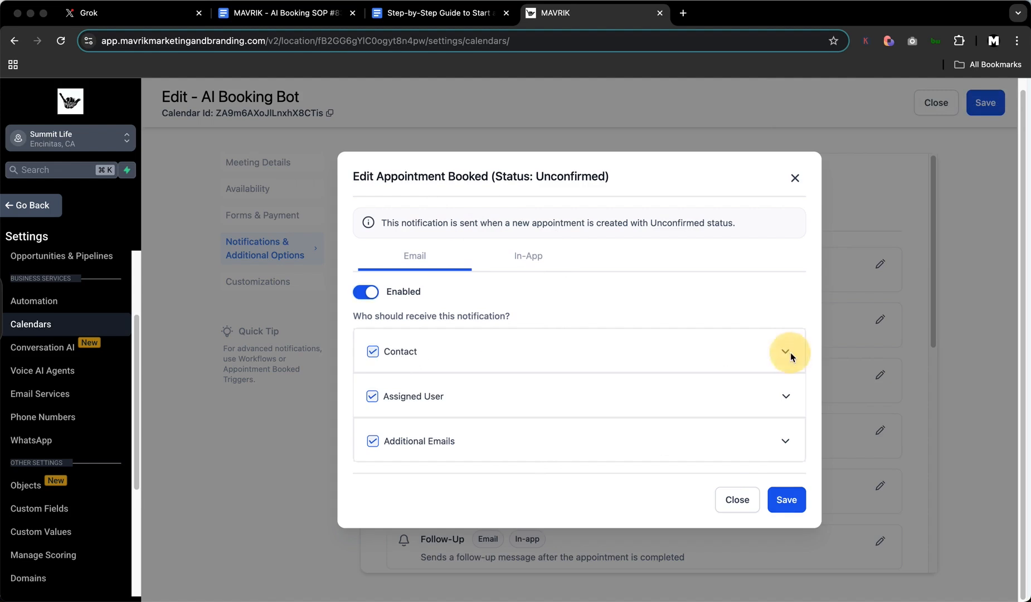
Step: Review the subject and body of the email sent to the contact for an unconfirmed appointment
click(790, 353)
scroll(636, 391, down, 3)
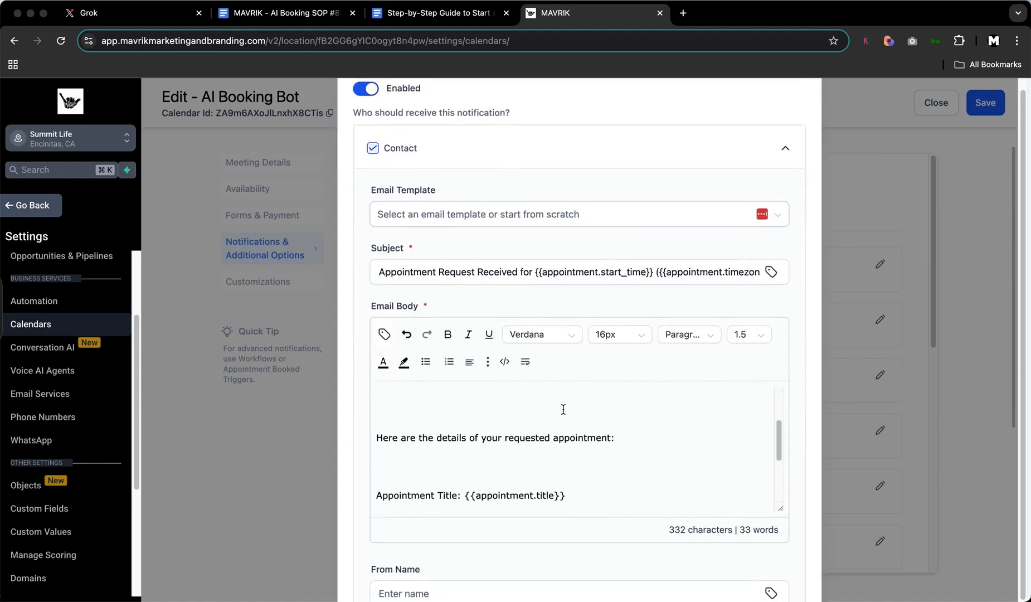
scroll(563, 409, down, 2)
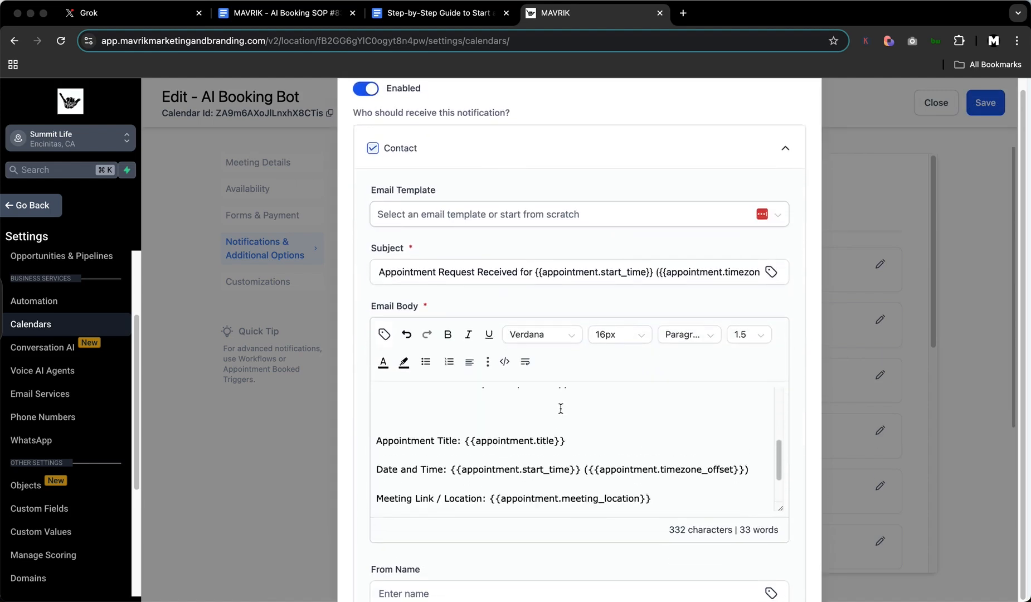
scroll(561, 409, up, 4)
scroll(582, 405, up, 2)
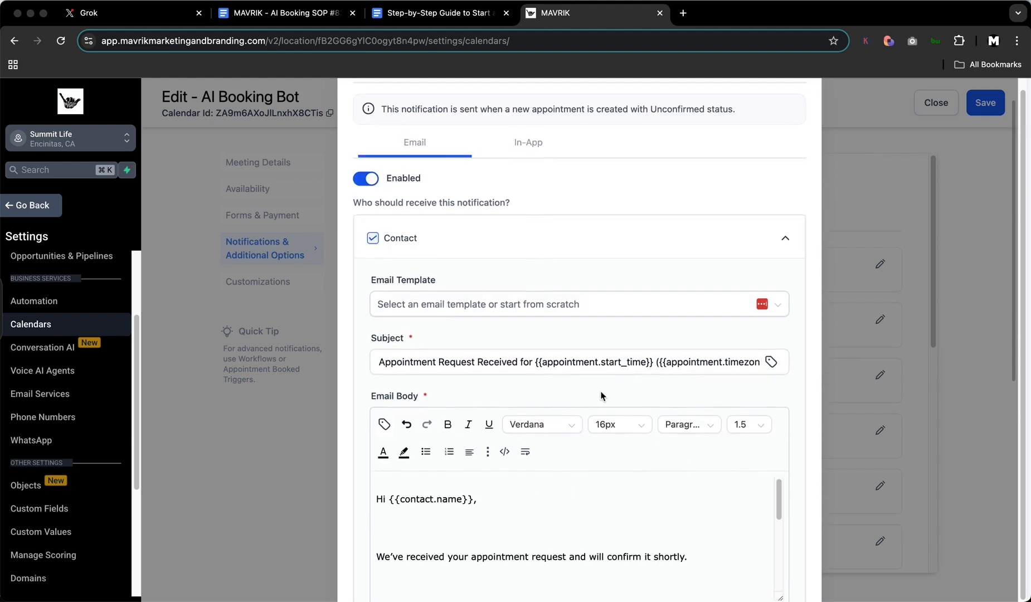
scroll(608, 393, up, 1)
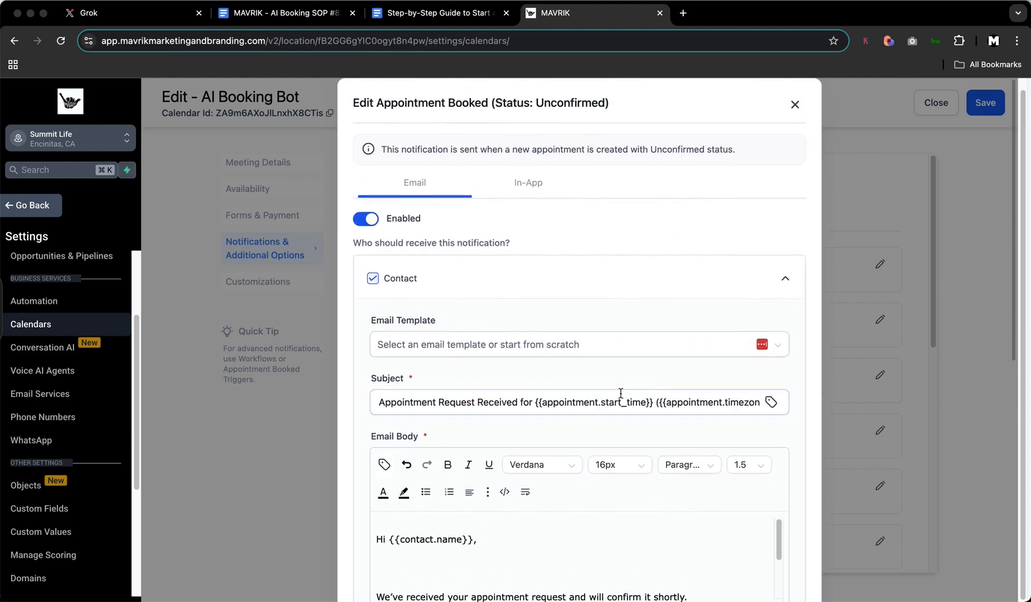
scroll(621, 393, up, 1)
Step: Check the in-app settings of the unconfirmed appointment notification, save the notification and close its dialog
click(528, 195)
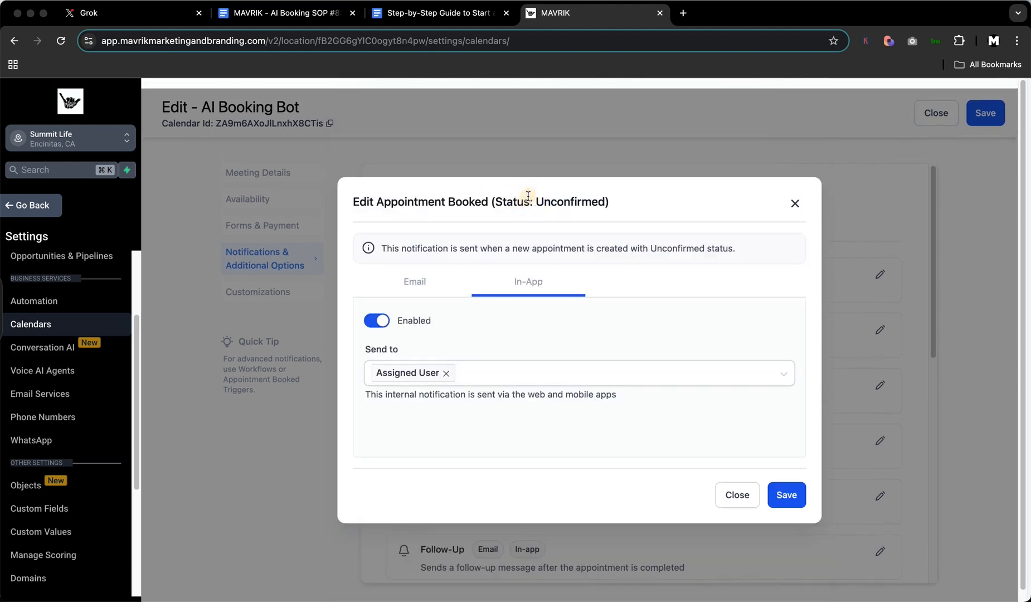
click(808, 495)
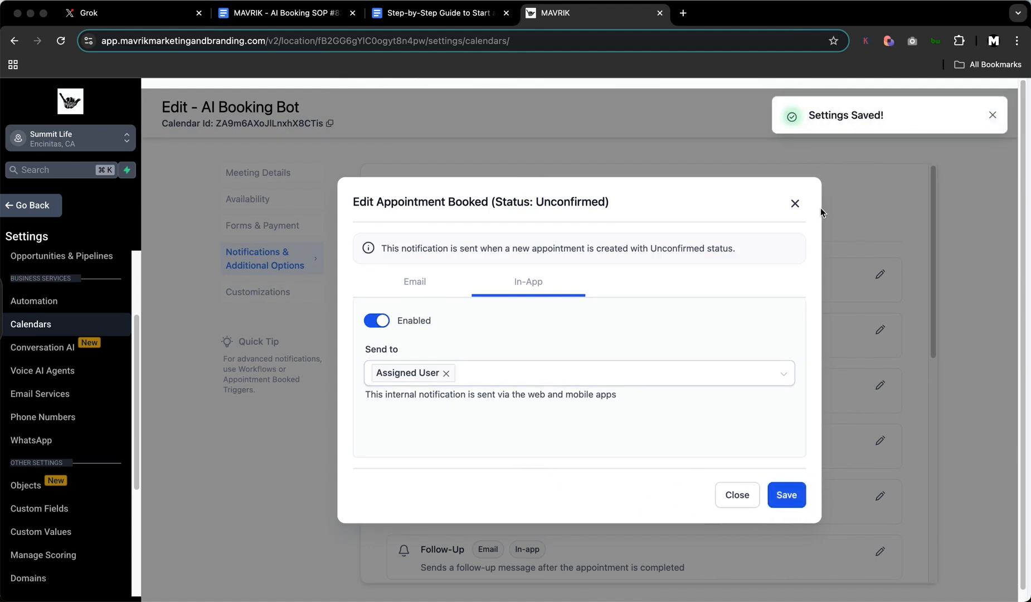
click(795, 204)
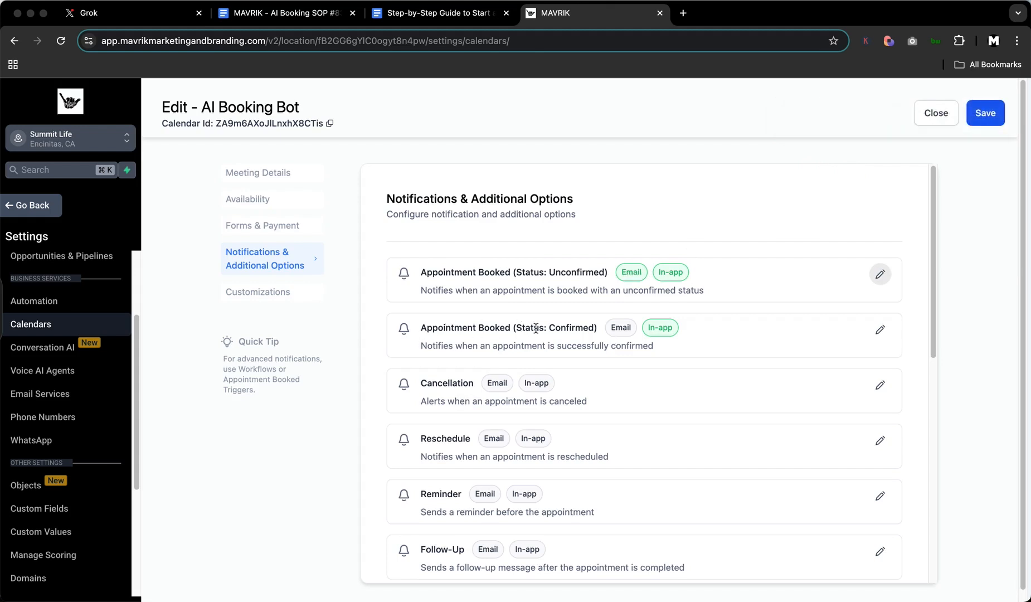
Step: Enable the email notification for Appointment Booked (Status: Confirmed), check its in-app settings, and save and close the notification
click(880, 329)
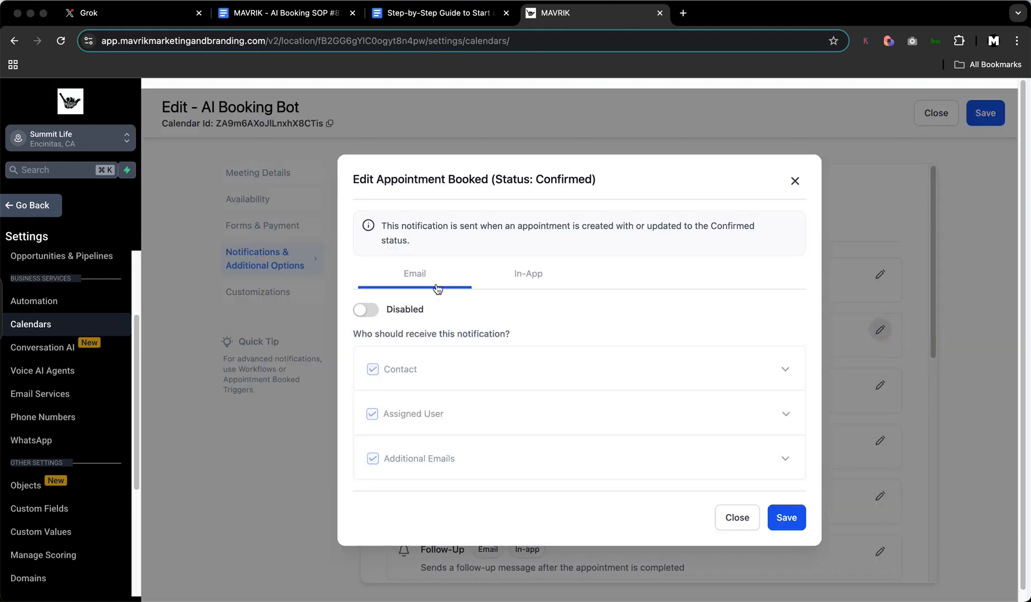
click(362, 311)
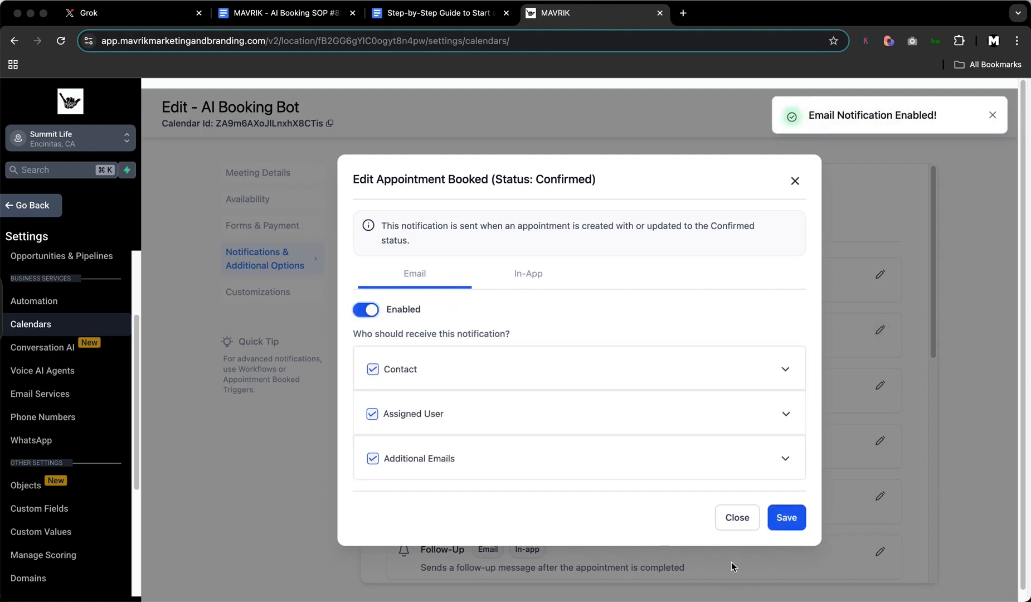
click(532, 285)
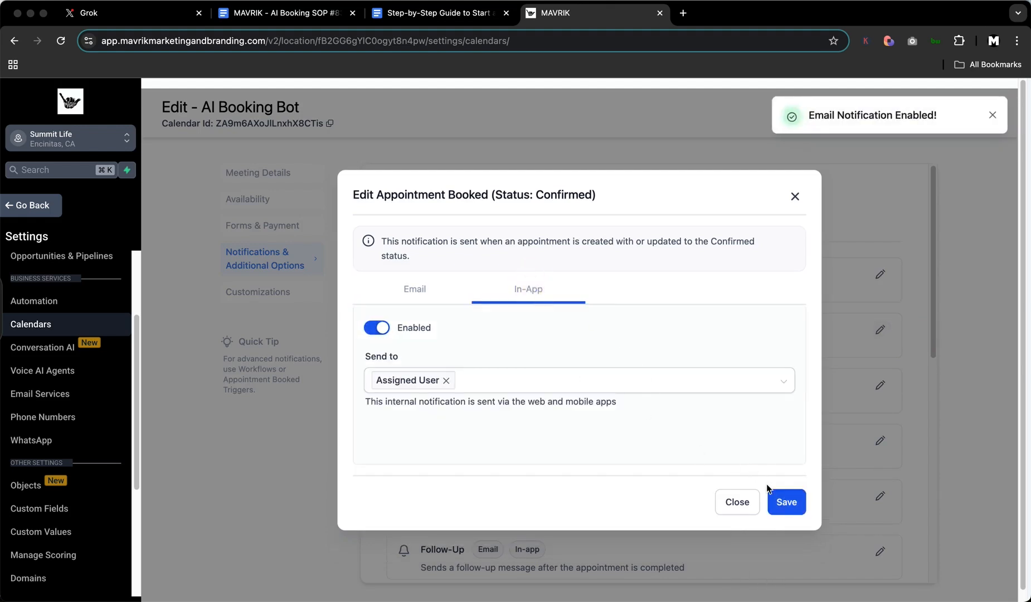
click(783, 502)
click(795, 197)
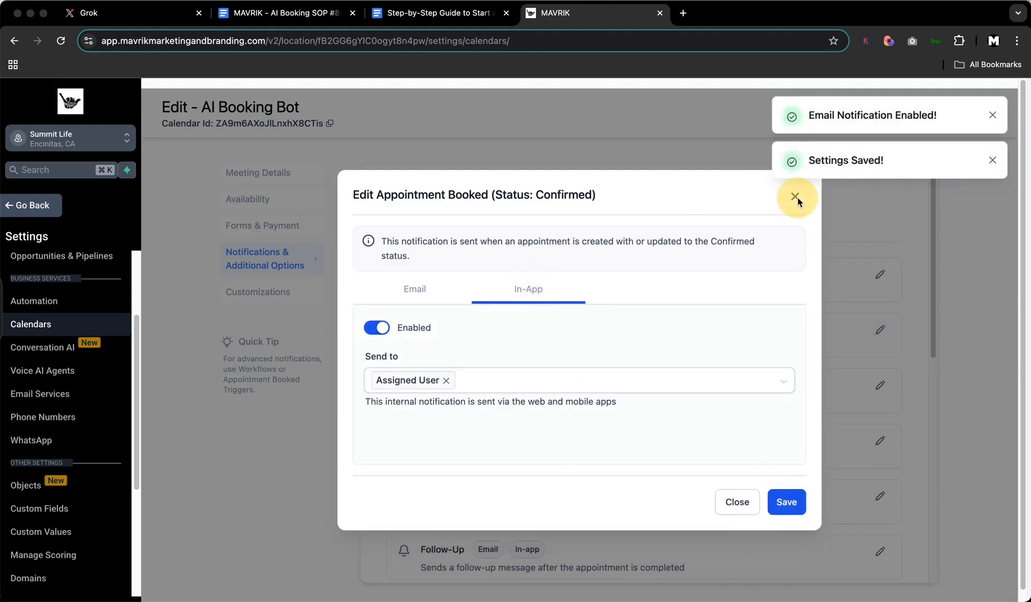
click(796, 200)
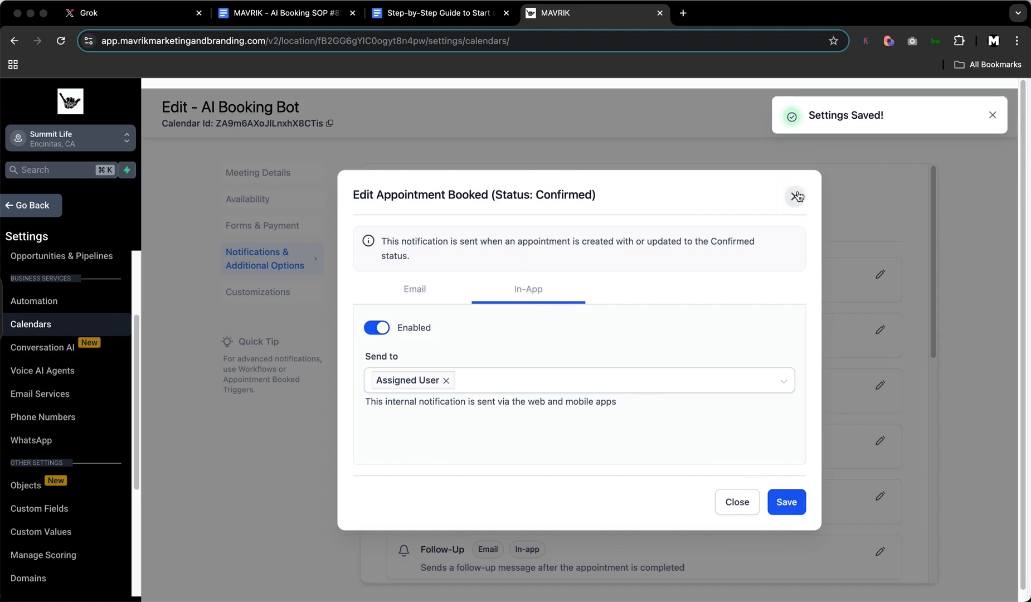
click(796, 198)
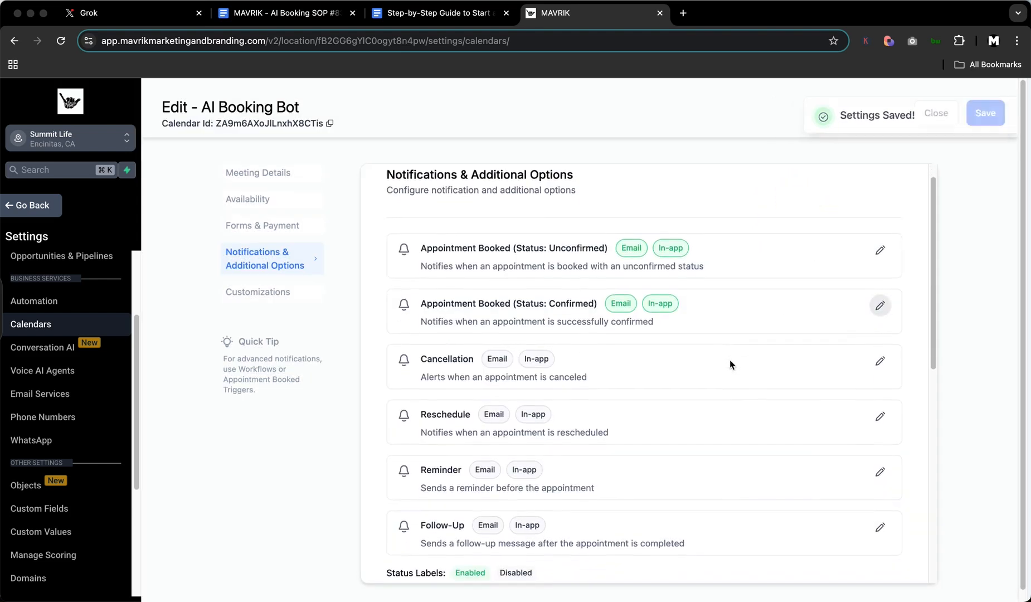
Step: Try the option that assigns contacts to their respective calendar team members each time an appointment is booked
scroll(719, 362, down, 2)
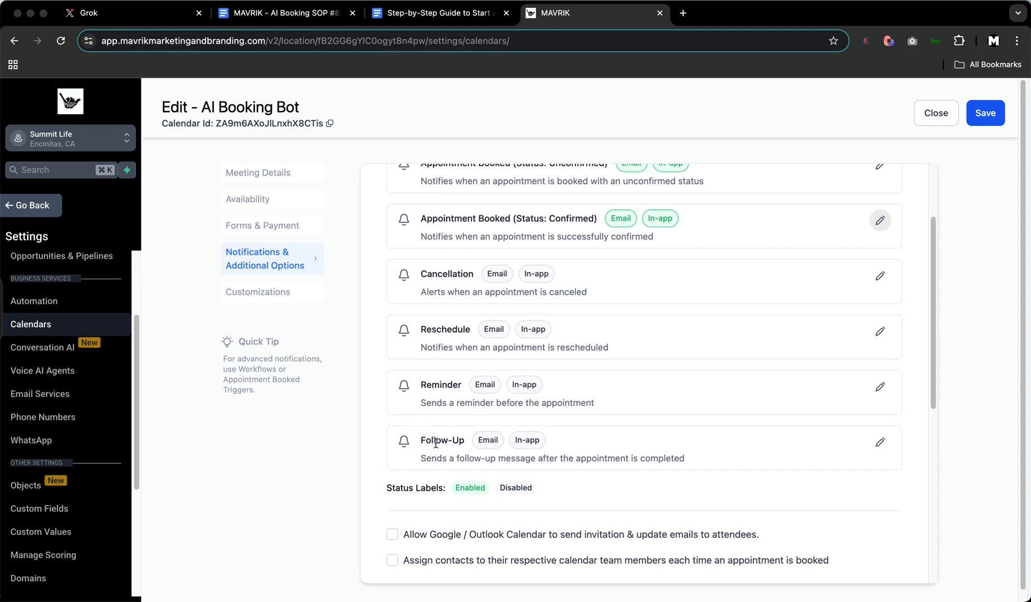
scroll(617, 437, down, 4)
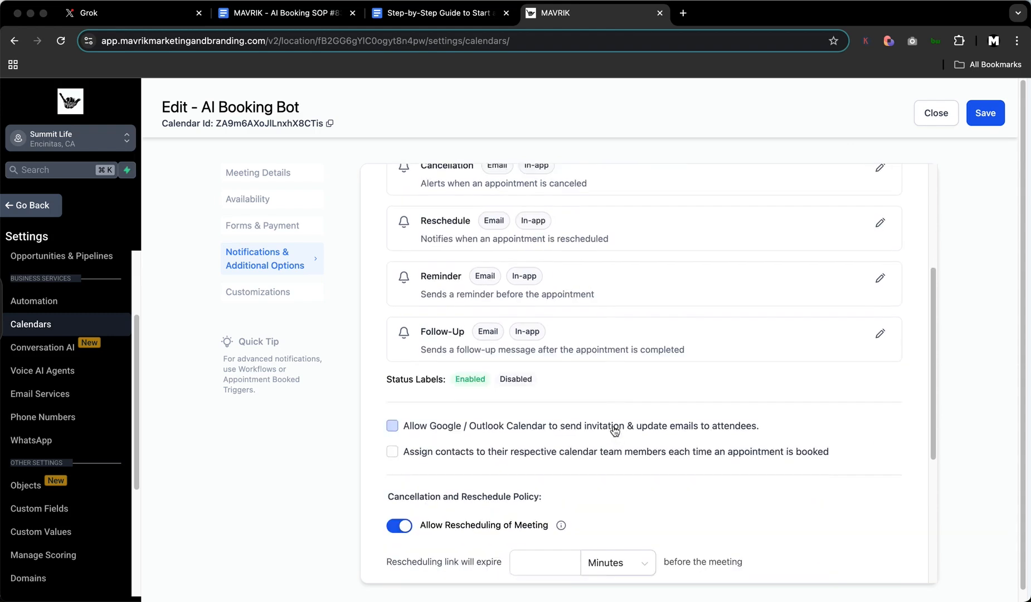
scroll(633, 425, down, 2)
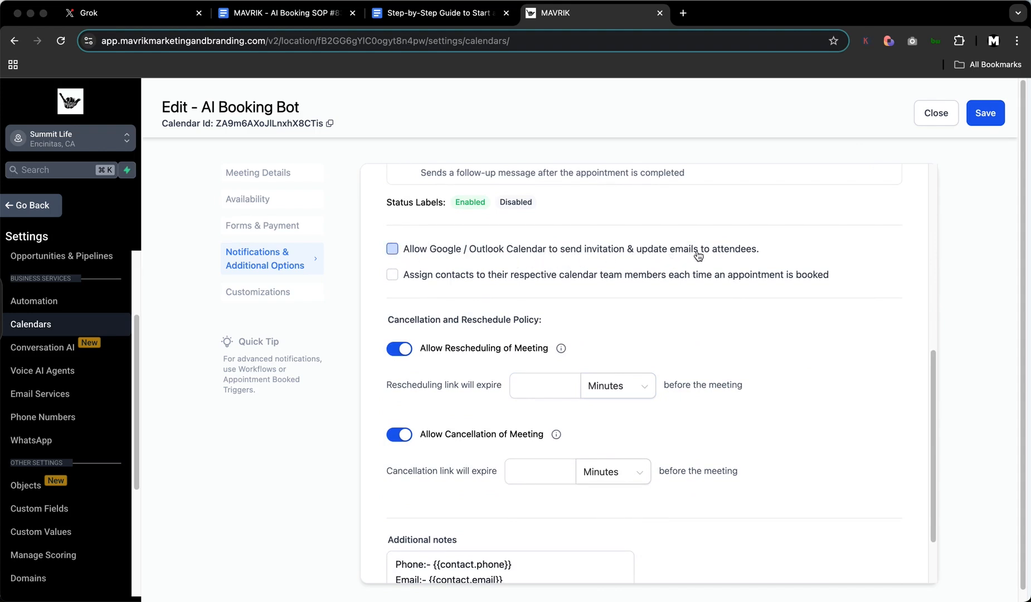
click(393, 276)
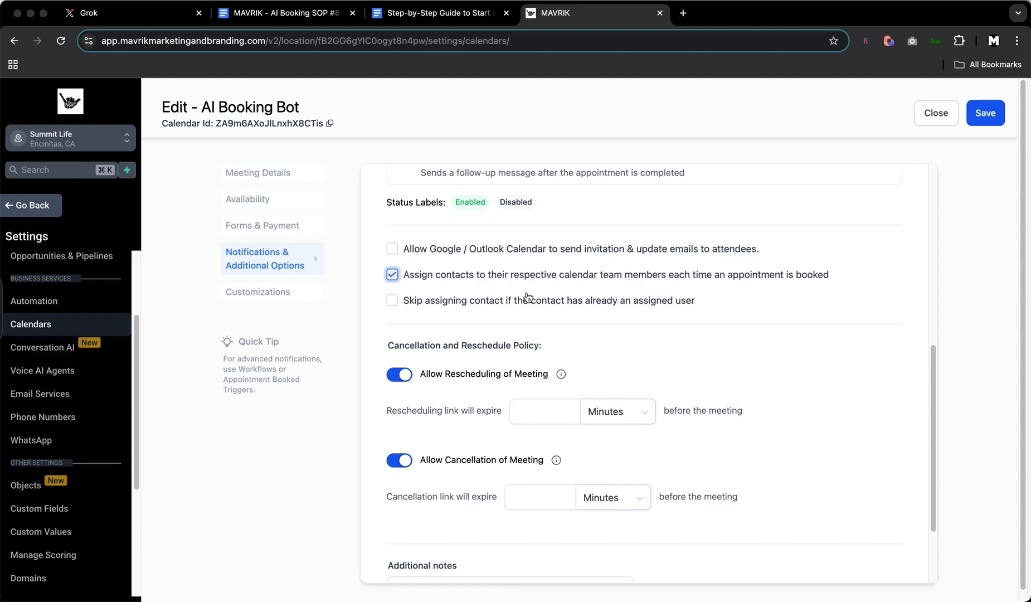
click(393, 275)
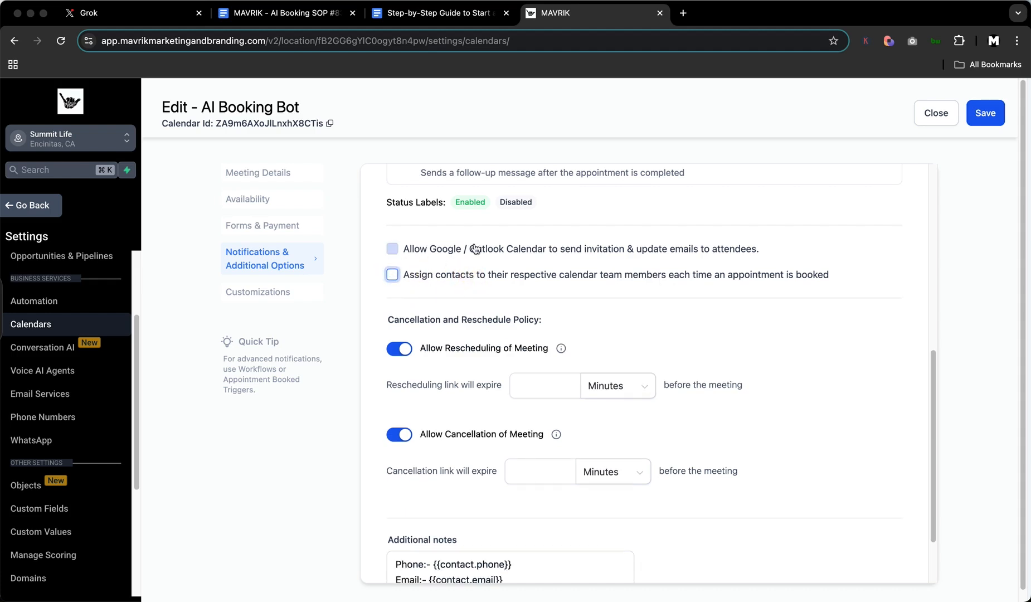
Step: Set the cancellation link to expire 30 minutes before the meeting in the Cancellation and Reschedule Policy
scroll(457, 368, down, 3)
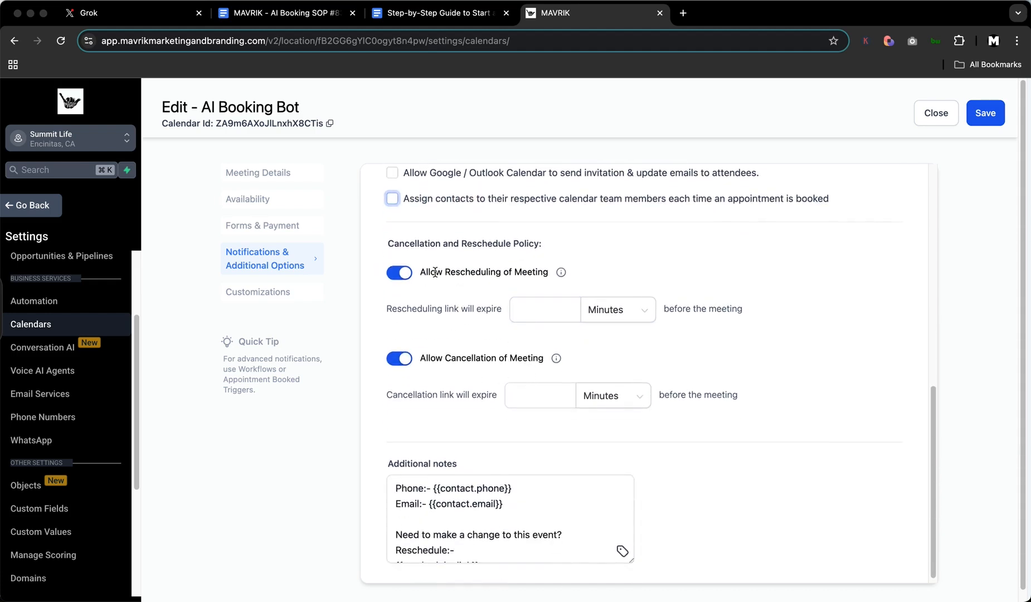
scroll(445, 322, down, 1)
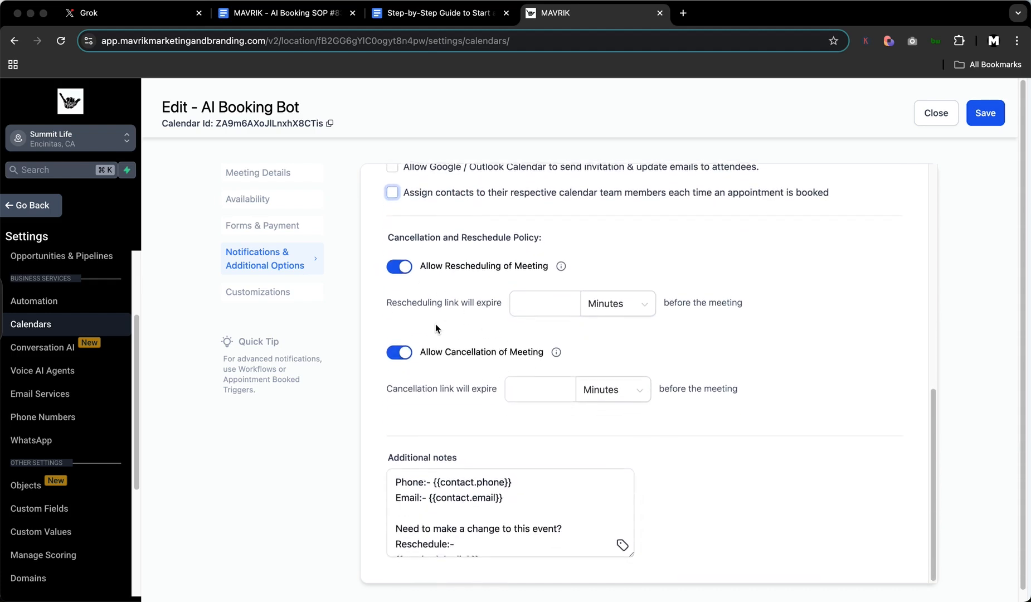
scroll(496, 372, down, 1)
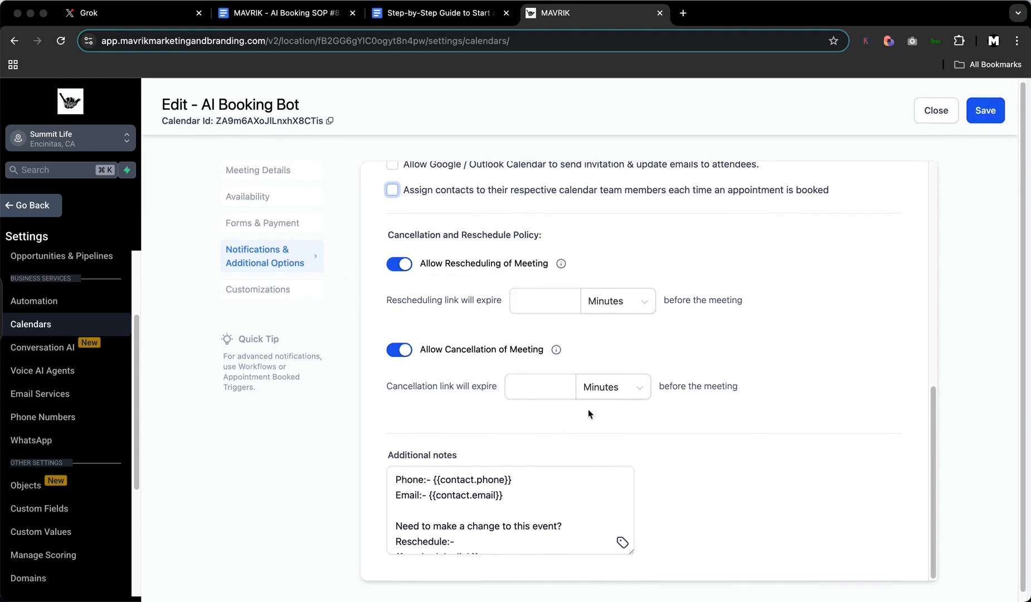
scroll(582, 406, down, 1)
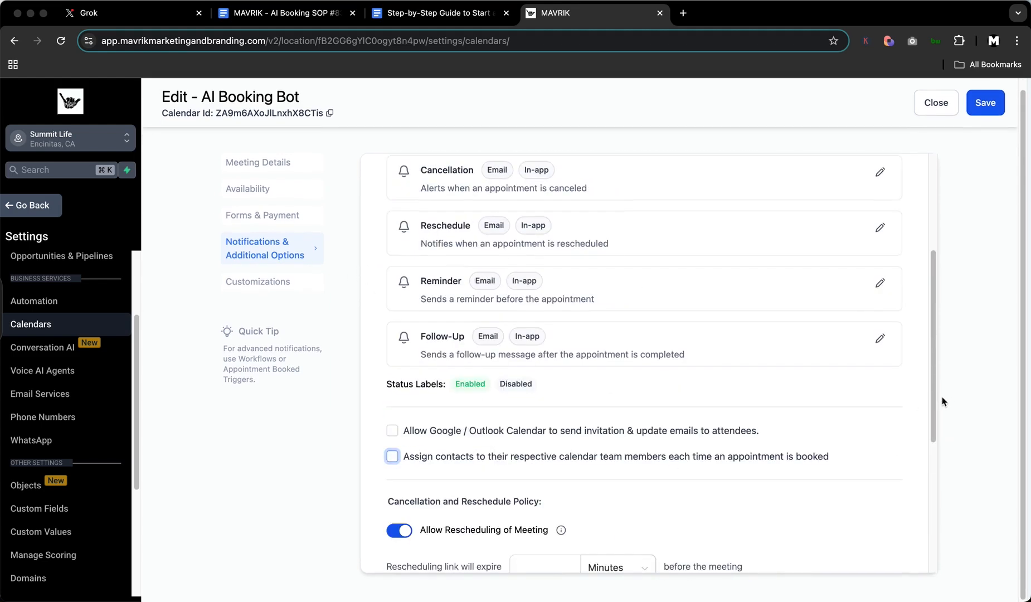
scroll(835, 417, down, 5)
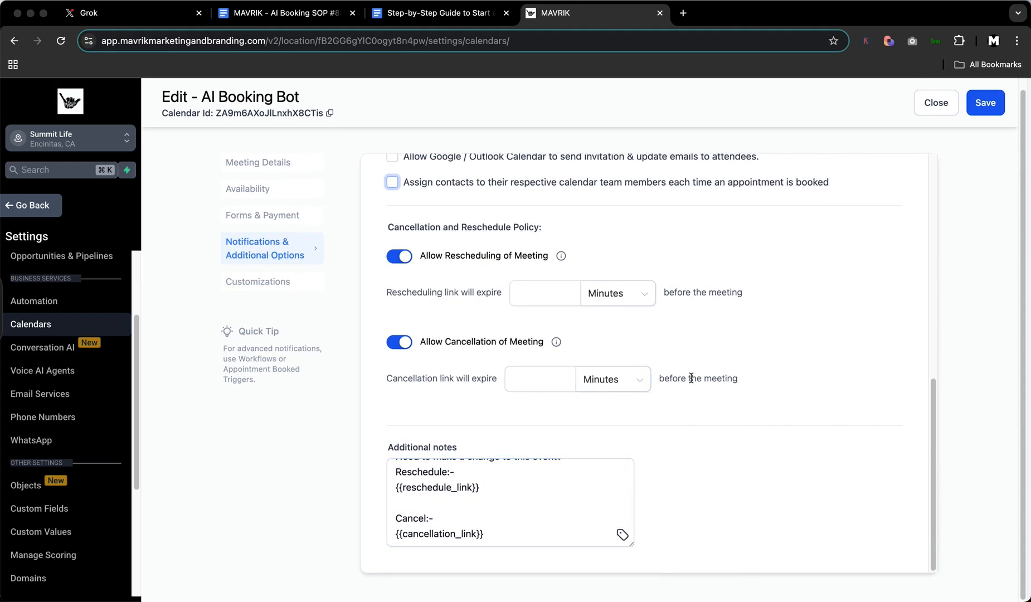
click(531, 381)
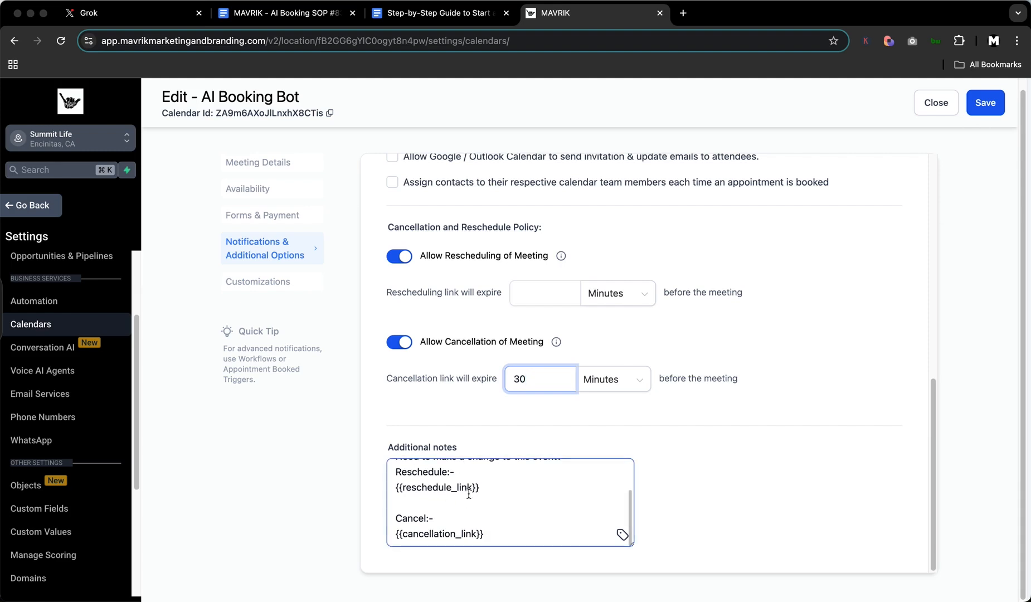
Step: Review the calendar's additional notes, including the contact fields and the reschedule and cancellation links
scroll(466, 507, up, 4)
scroll(466, 507, down, 2)
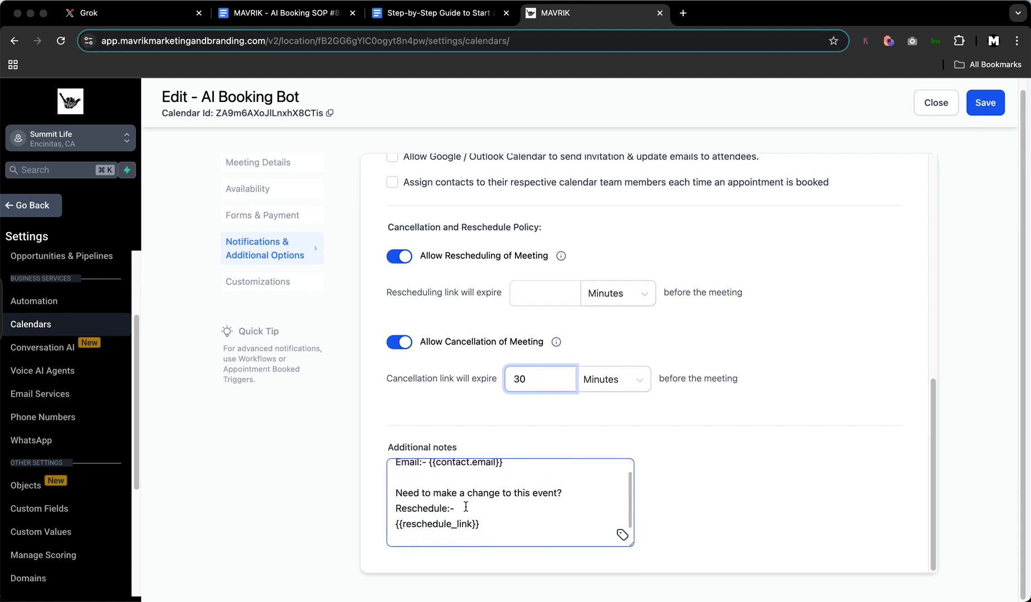
scroll(466, 508, down, 2)
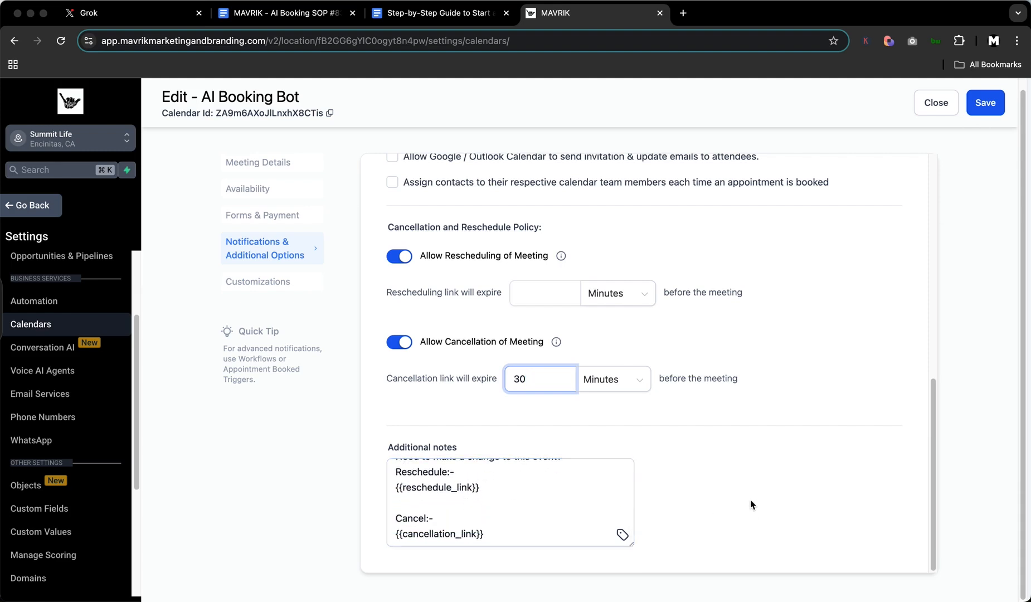
Step: Review the cancellation and reschedule policy and the additional notes of the AI Booking Bot calendar, and save the calendar
scroll(476, 507, up, 3)
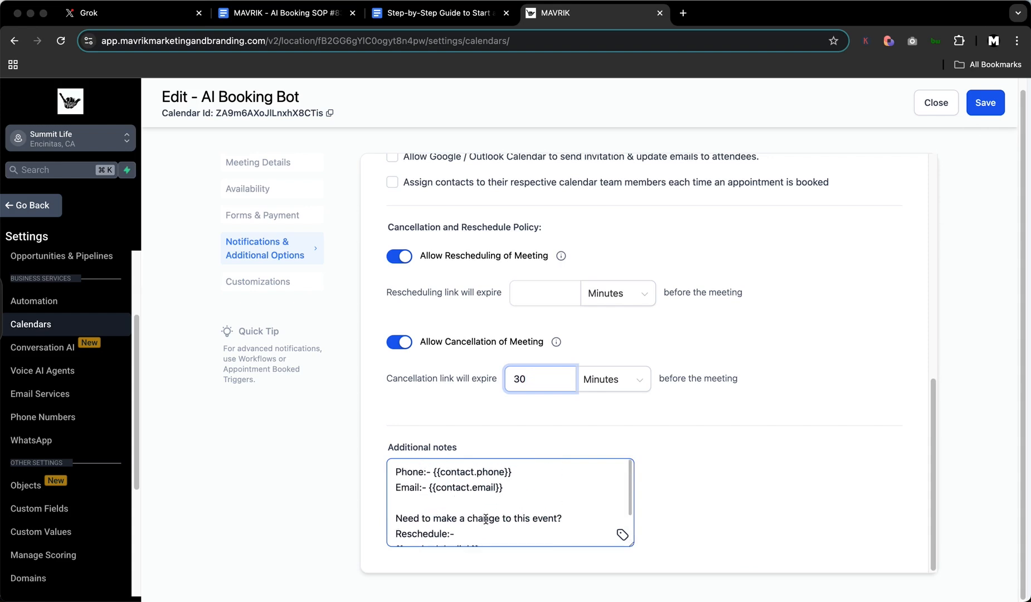
scroll(486, 519, down, 3)
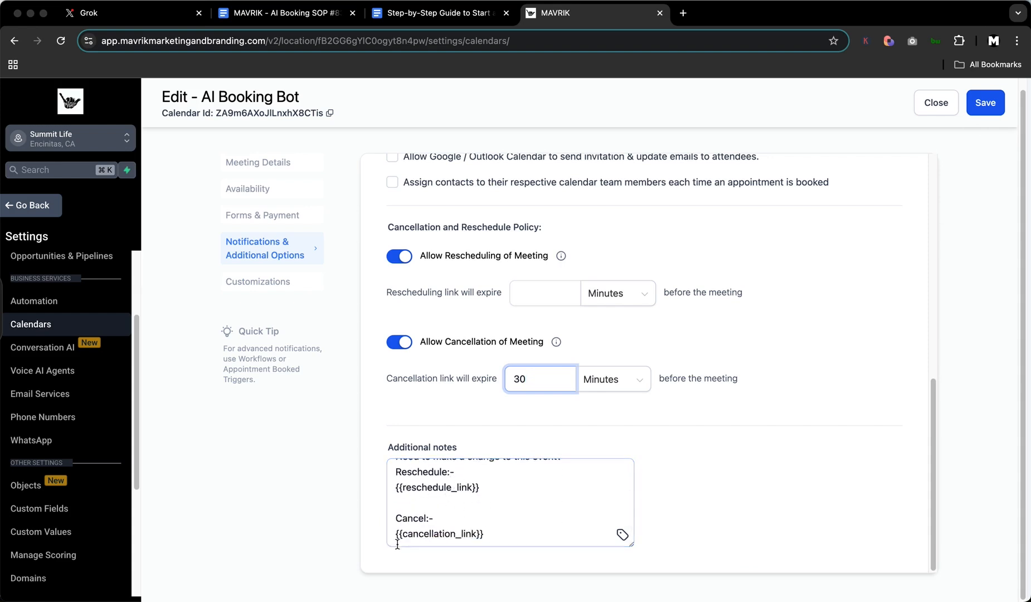
scroll(455, 520, up, 5)
scroll(455, 520, up, 3)
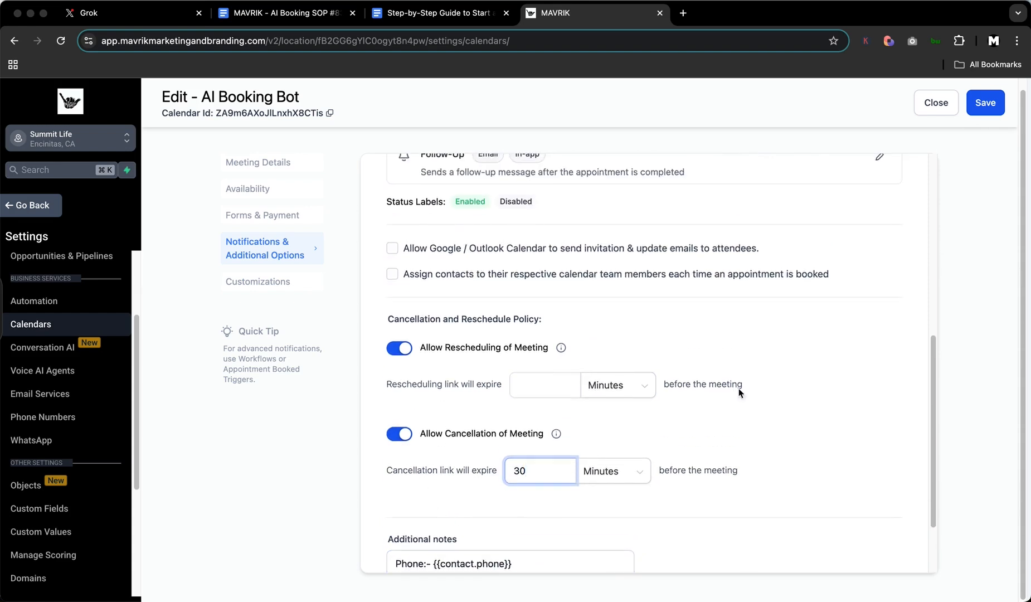
click(985, 109)
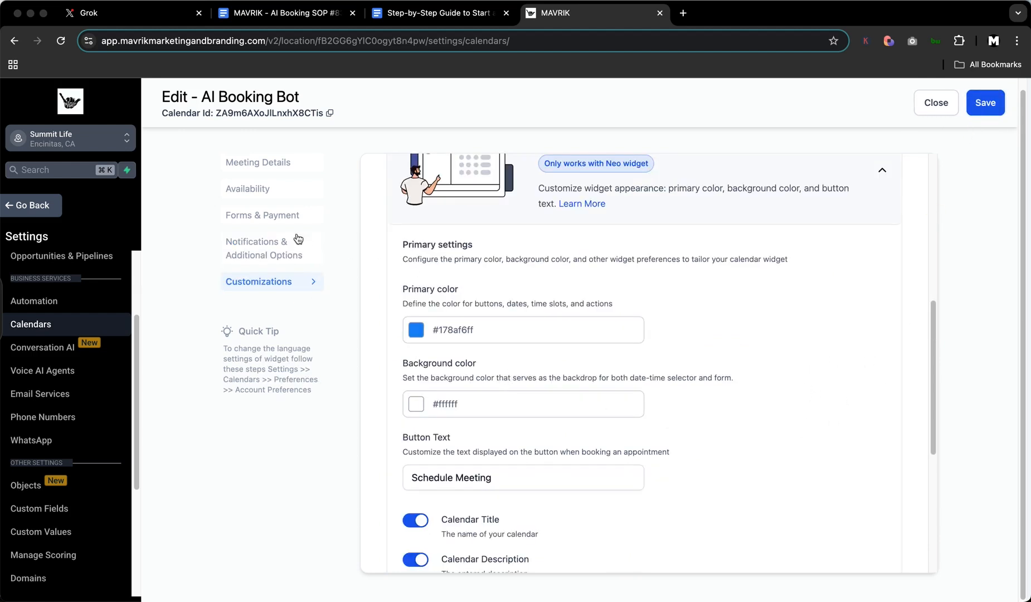
Step: Examine the calendar's customization options, from widget style and colors through button text and display toggles to custom code
scroll(611, 287, up, 5)
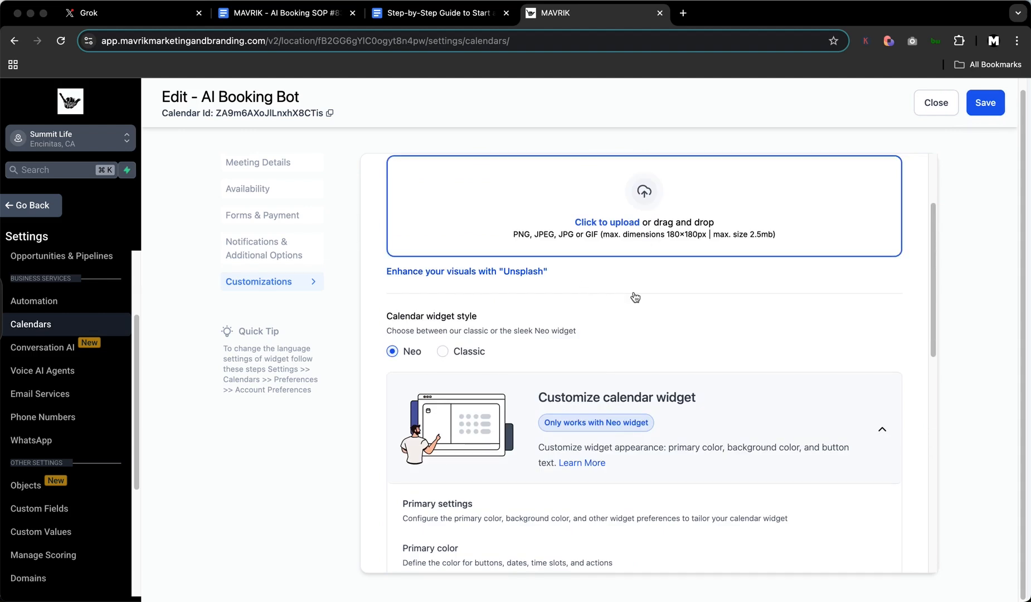
scroll(614, 321, down, 3)
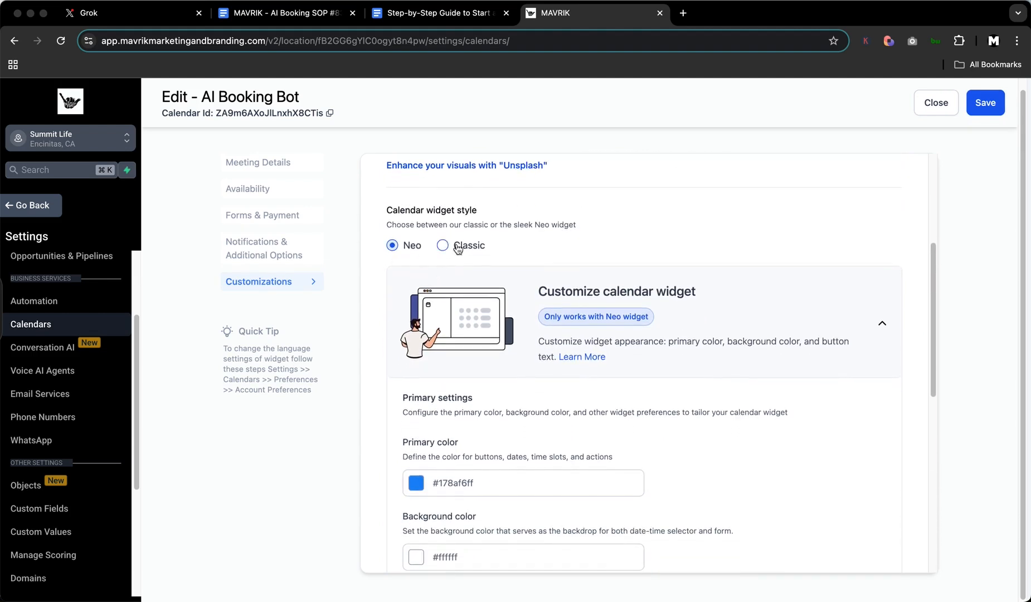
scroll(438, 233, down, 1)
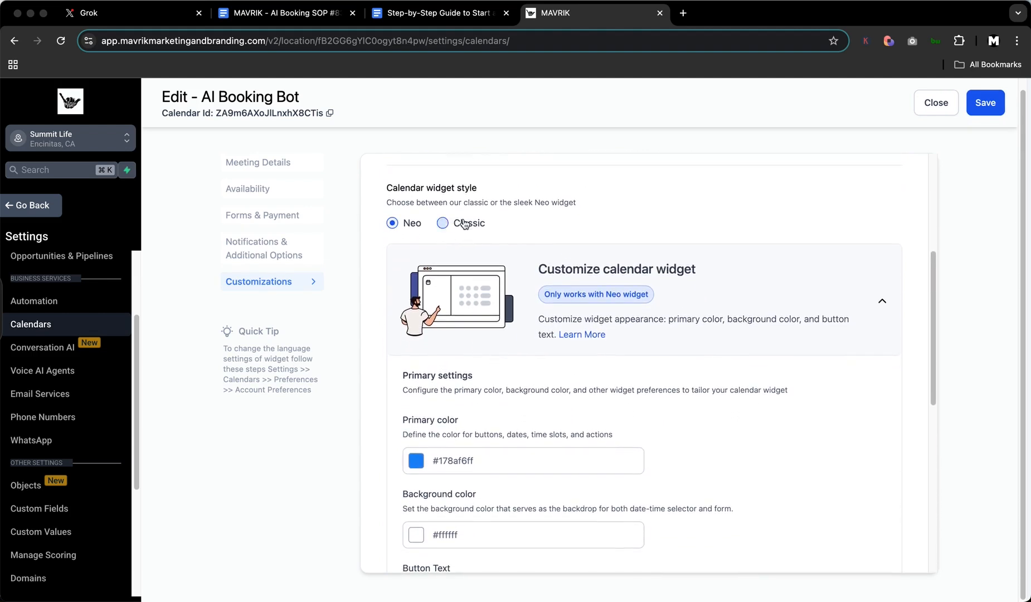
scroll(610, 480, down, 3)
scroll(606, 468, down, 3)
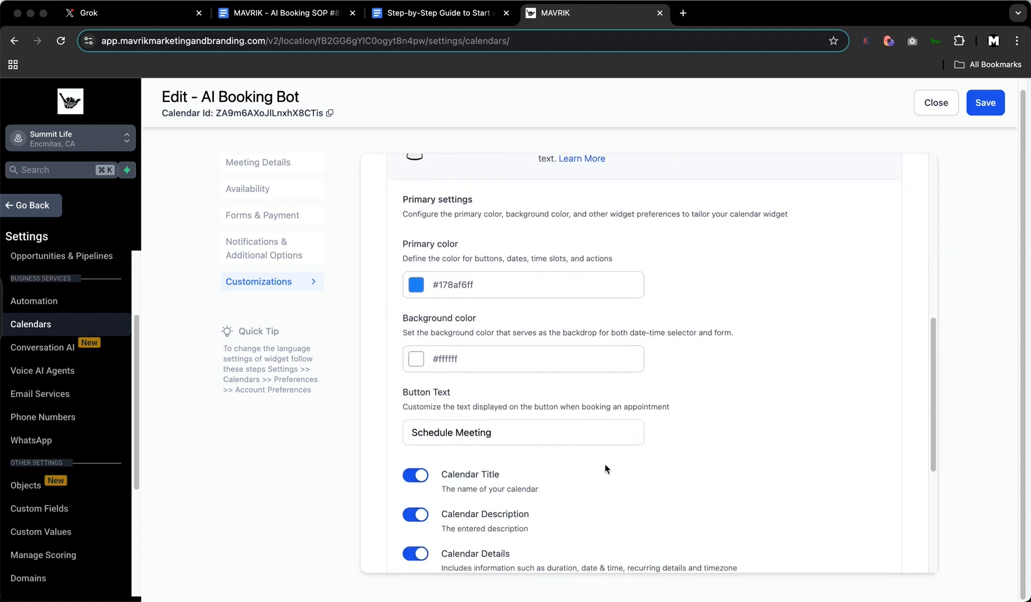
scroll(592, 470, down, 2)
scroll(561, 484, down, 4)
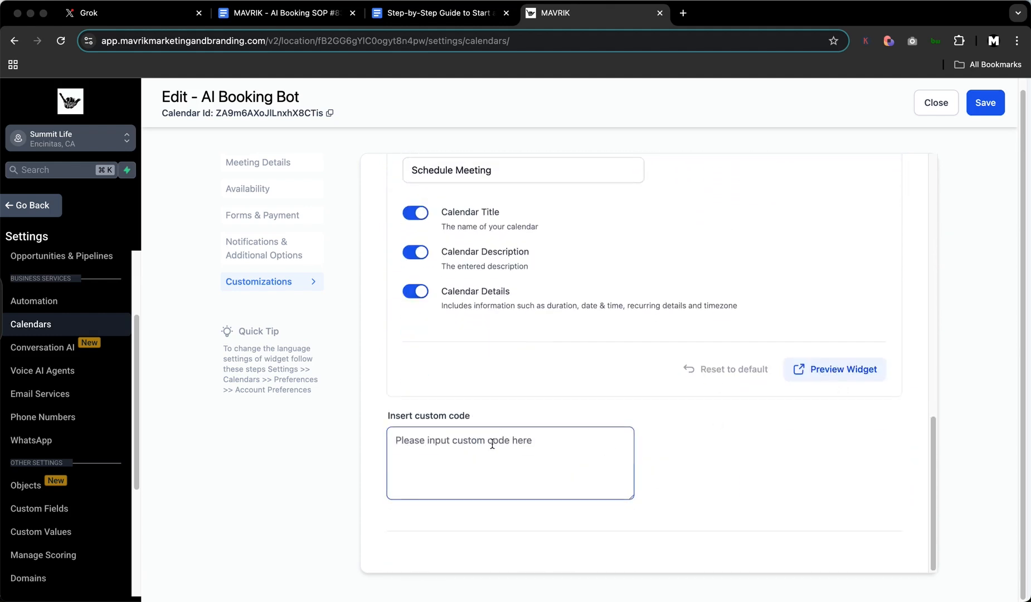
Step: Preview the AI Booking Bot booking widget with its date and time selection, and close the preview
click(826, 372)
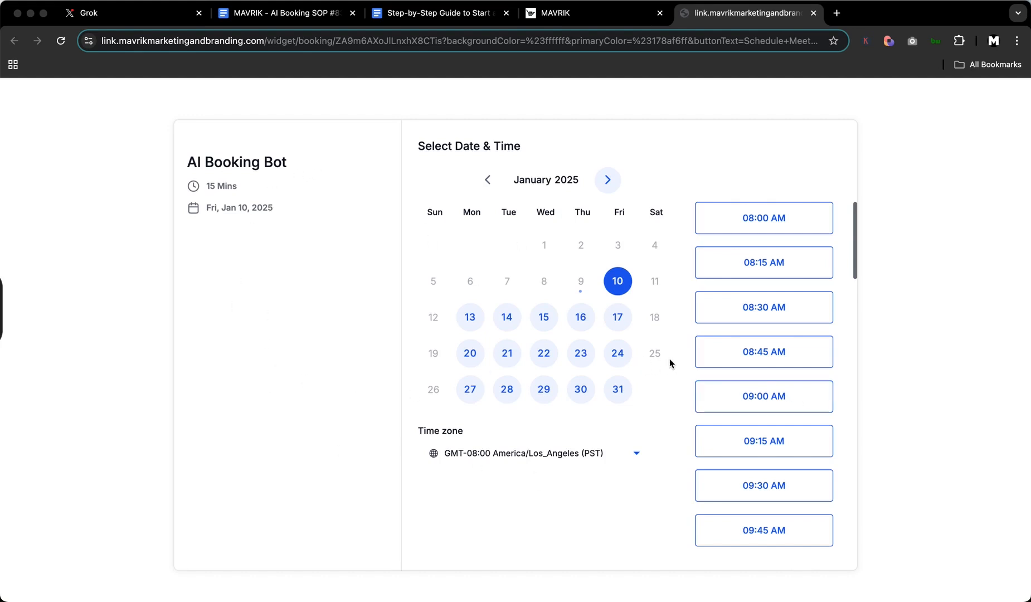
drag(296, 165, 160, 166)
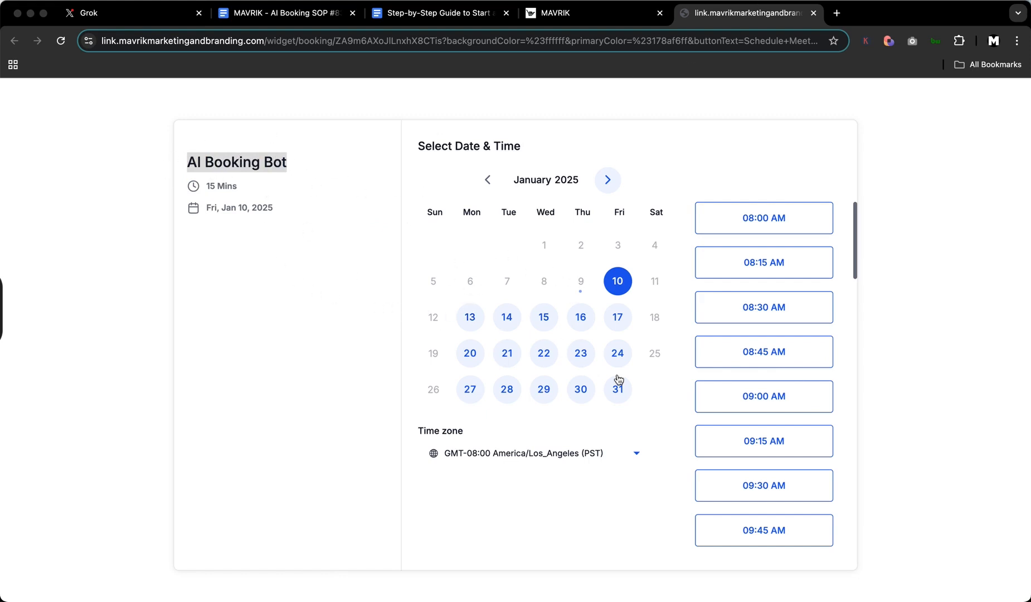
click(814, 16)
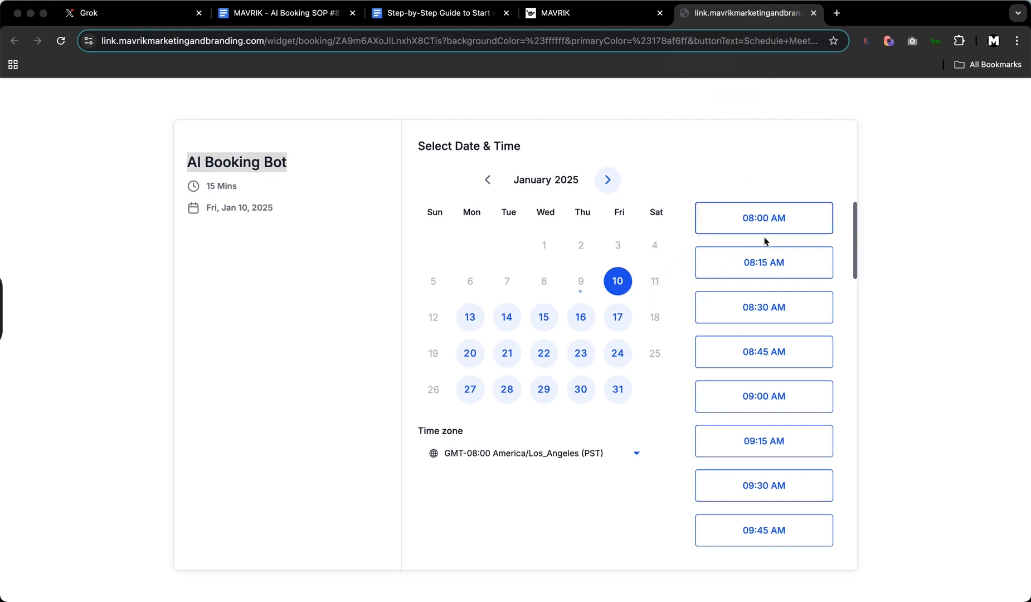
click(813, 17)
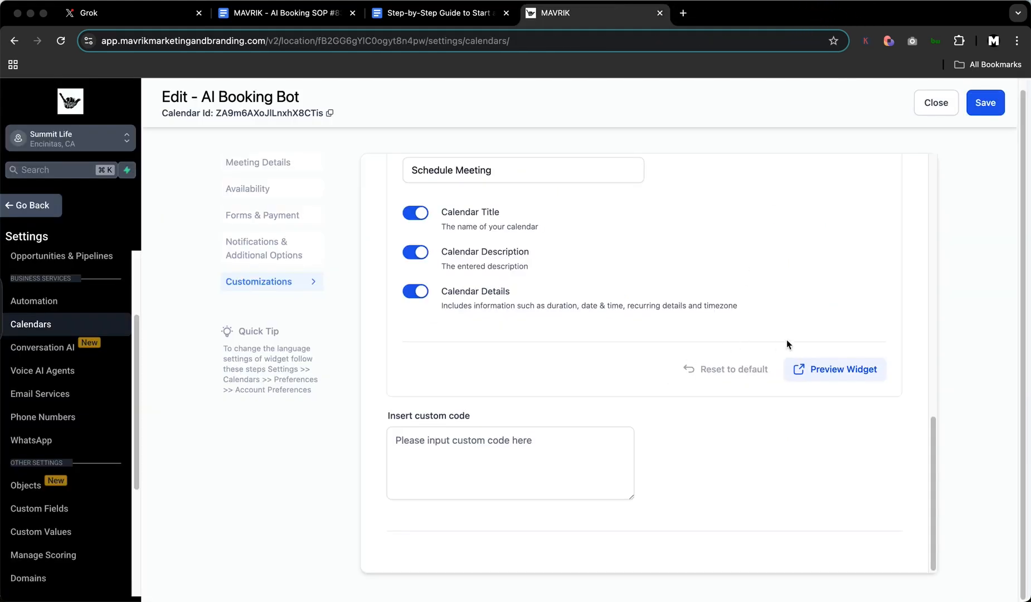
Step: Save the AI Booking Bot calendar with its customizations and return to the calendar list
click(985, 104)
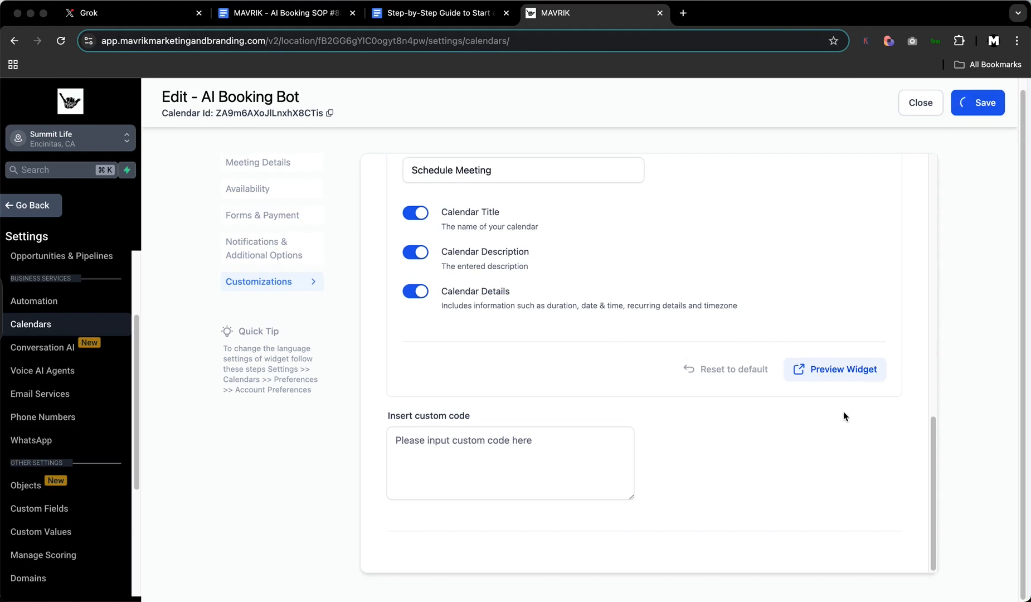
scroll(349, 408, down, 3)
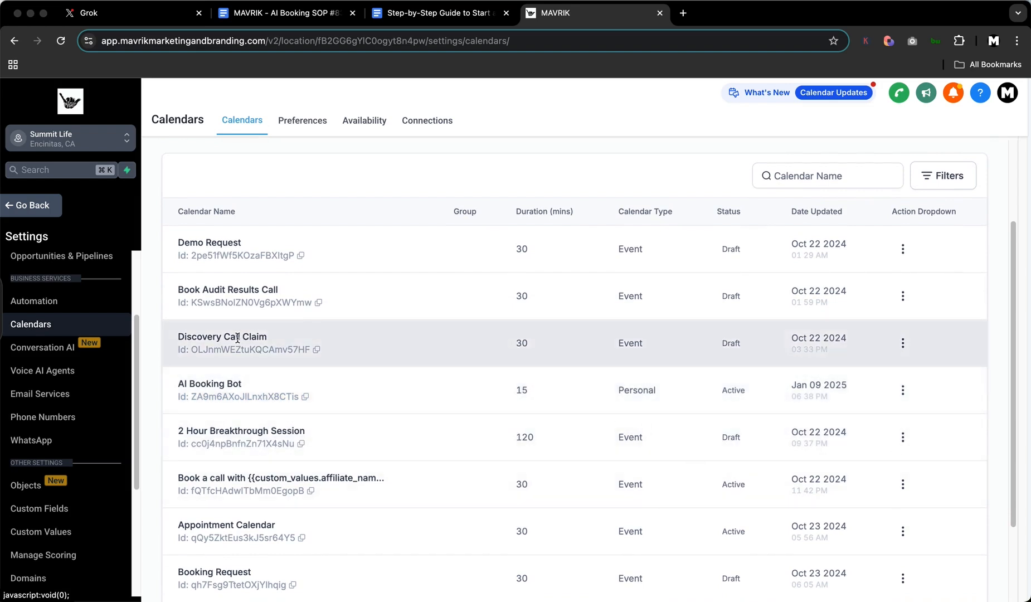
Step: Switch to the AI Booking SOP document in Google Docs and read the Step 5 build-out list, including the "Customer Replied" trigger
click(293, 22)
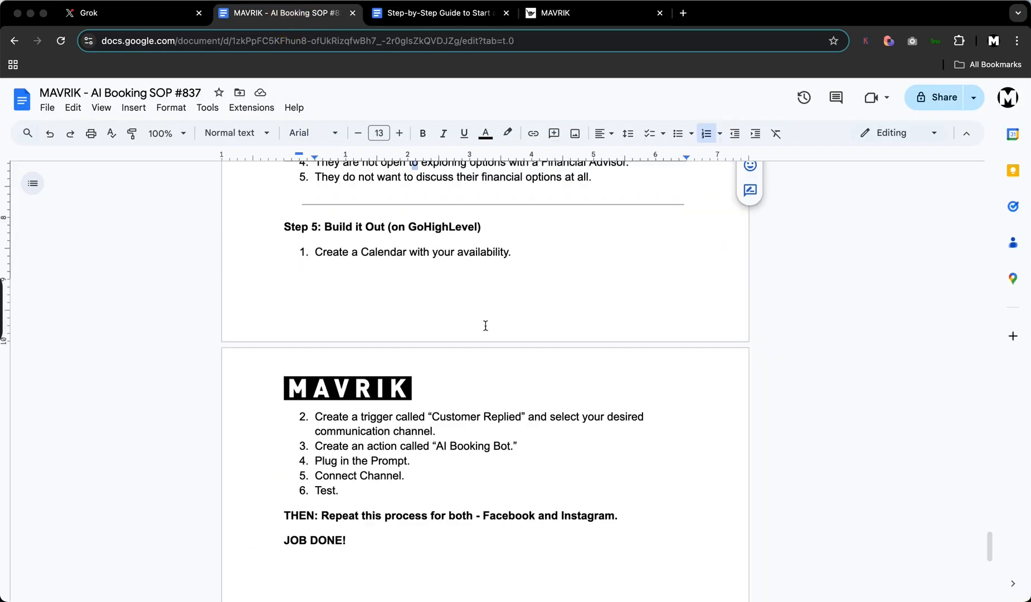
scroll(484, 329, down, 2)
scroll(486, 331, down, 3)
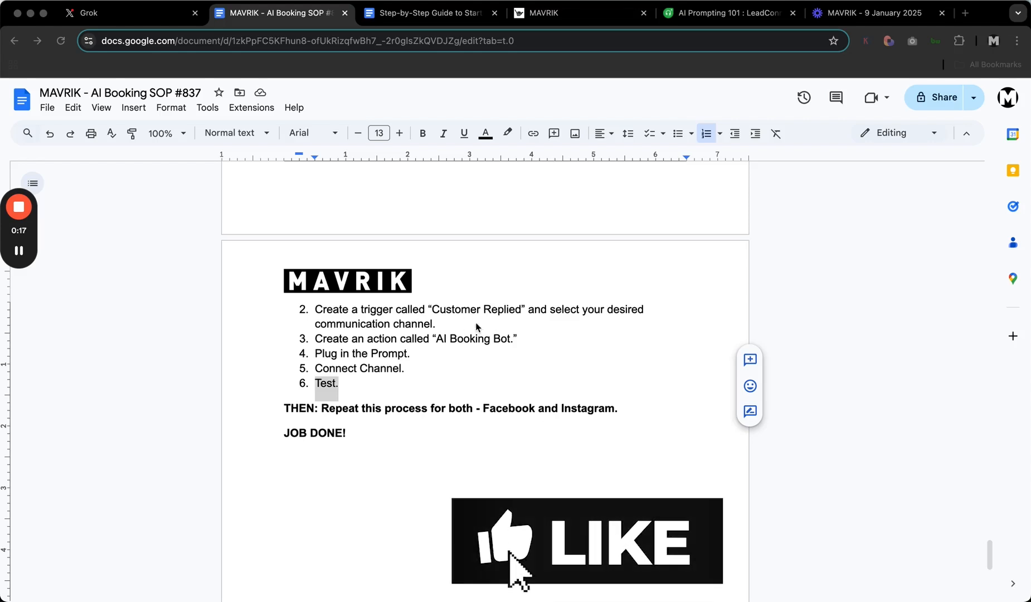
click(359, 309)
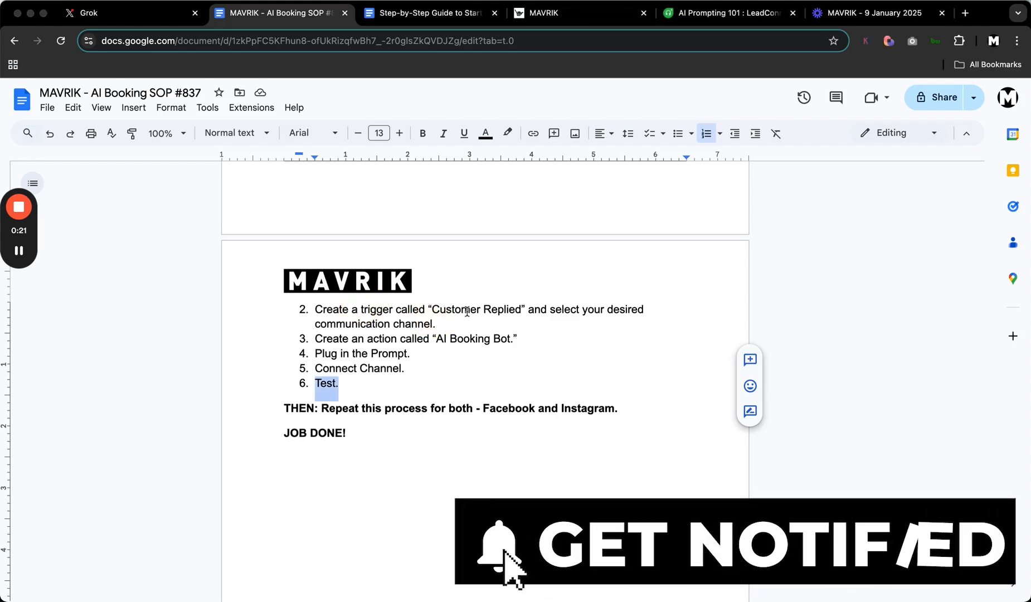
click(518, 311)
Step: Go back to Phase 2 in the SOP document and highlight its title "AI Booking Workflow Configuration"
scroll(517, 311, up, 10)
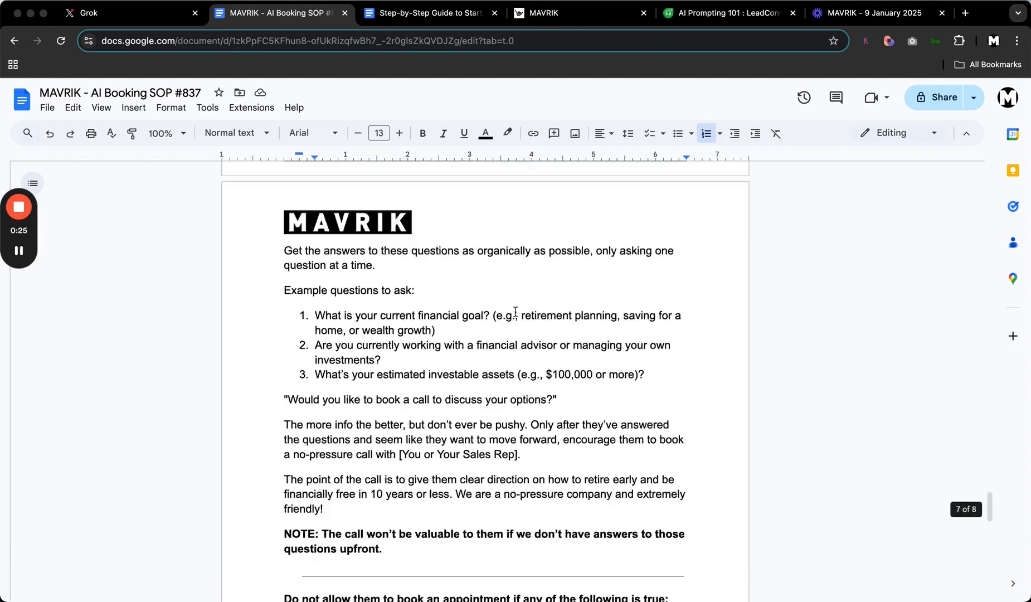
scroll(515, 311, up, 20)
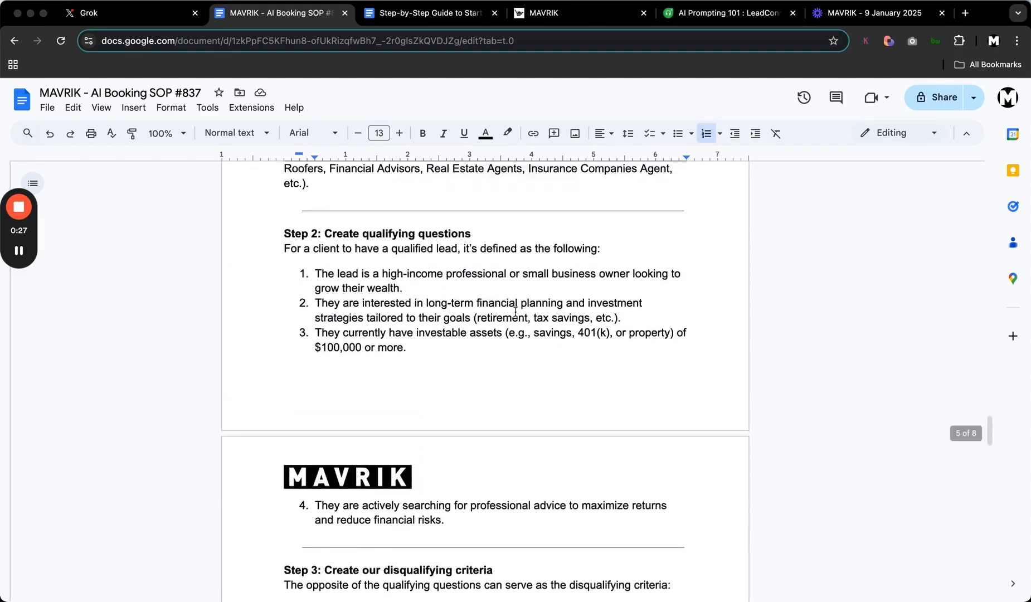
scroll(516, 311, up, 20)
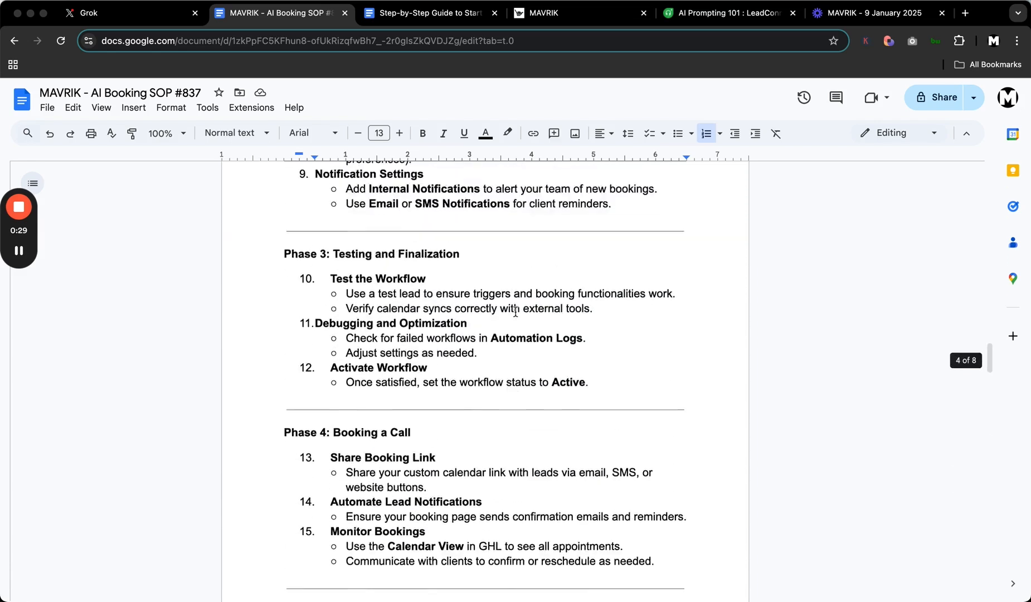
scroll(516, 312, up, 15)
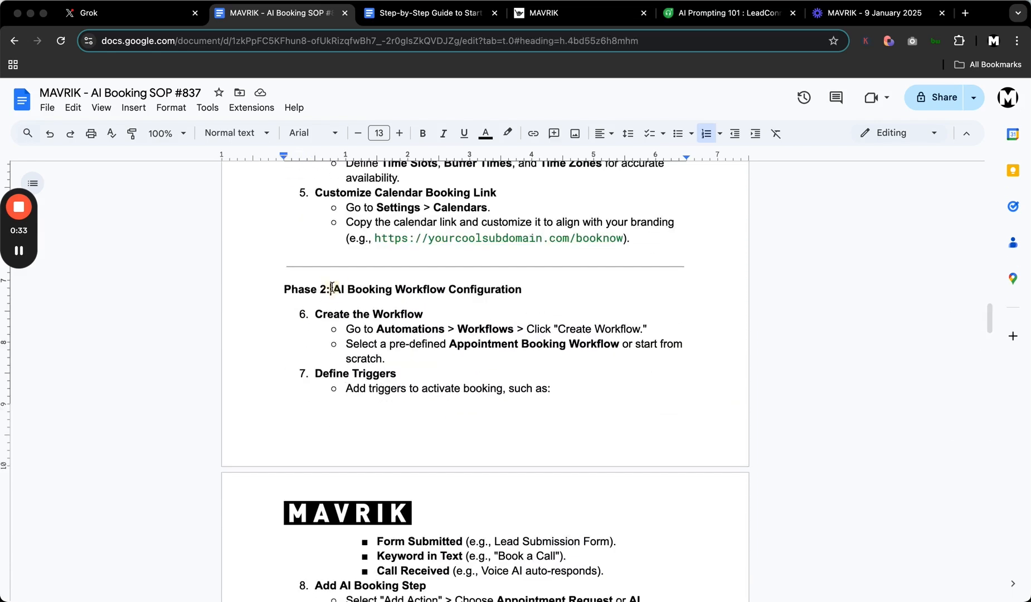
drag(332, 290, 528, 282)
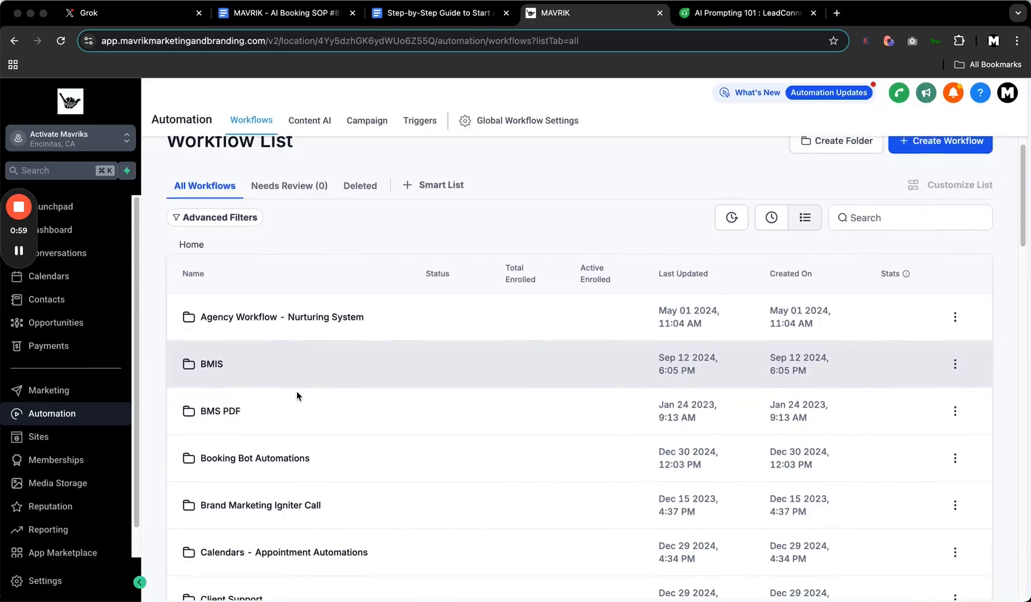
Step: Open the Response Booking Bot workflow from the Booking Bot Automations folder
scroll(296, 391, down, 1)
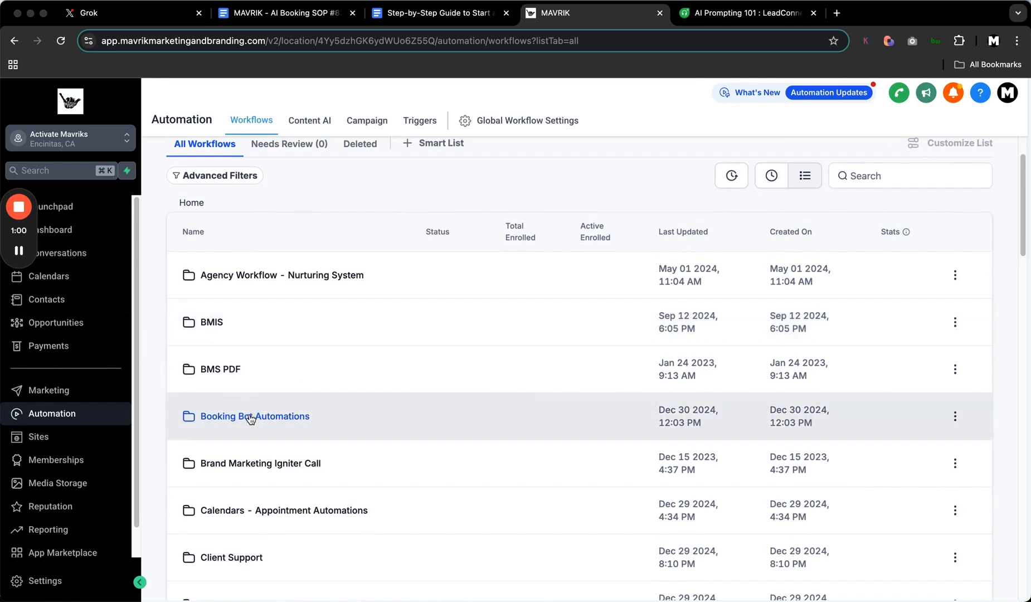
click(249, 417)
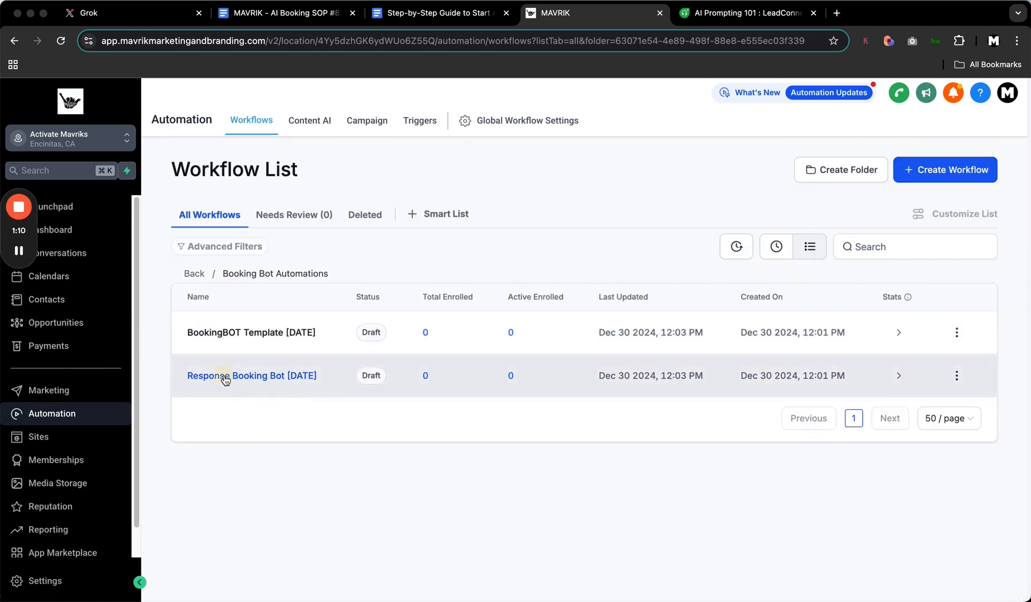
click(226, 378)
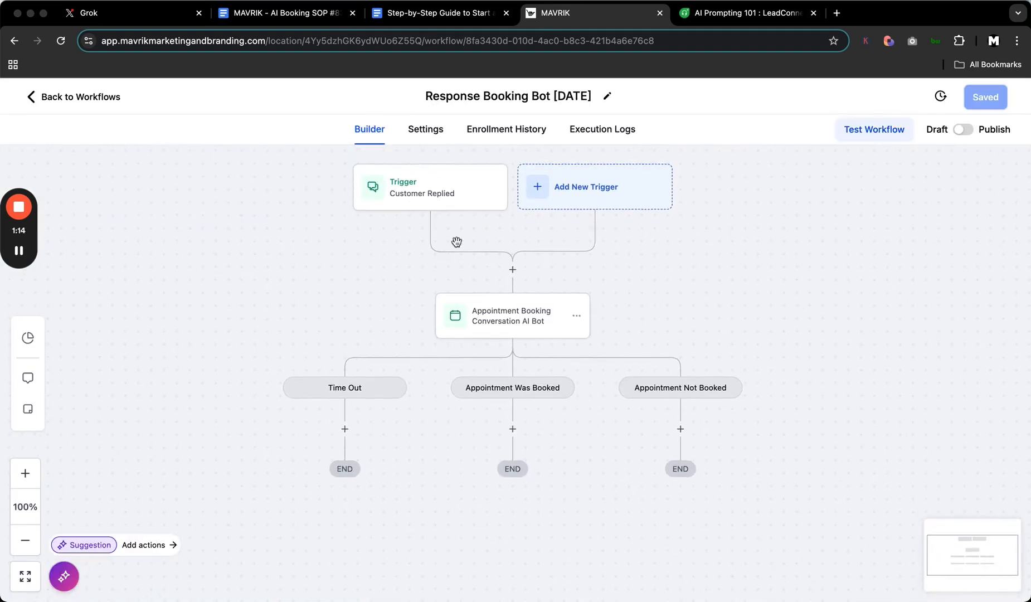
Step: Inspect the settings of the workflow's Customer Replied trigger and cancel out of them
click(446, 199)
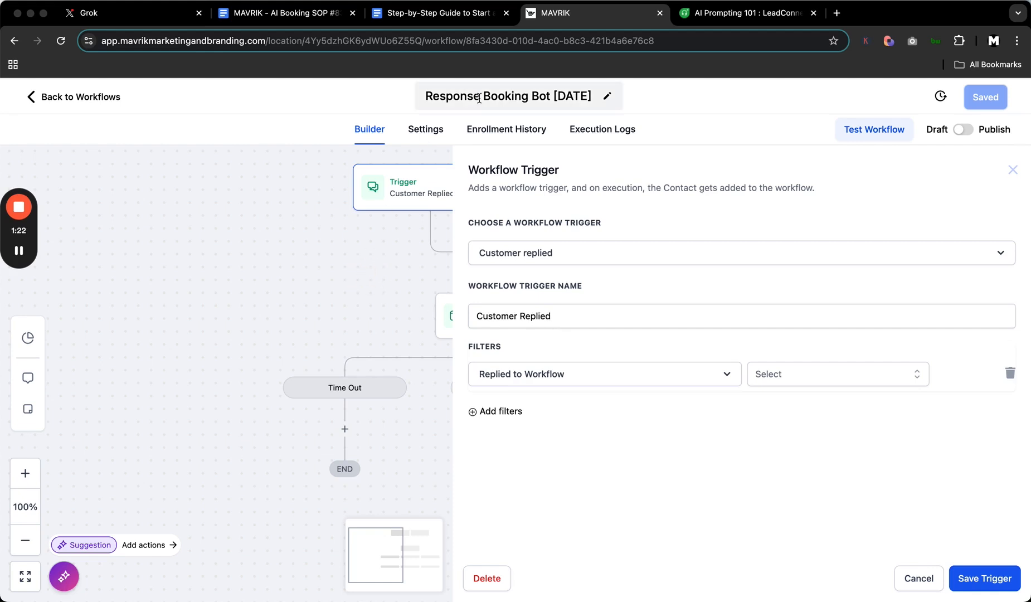
click(459, 98)
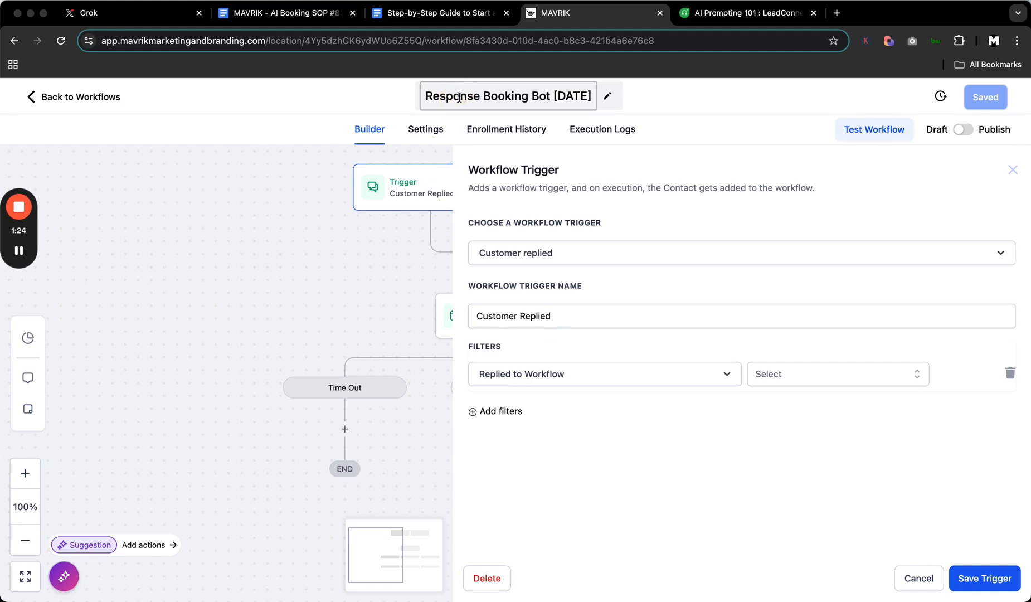
click(403, 252)
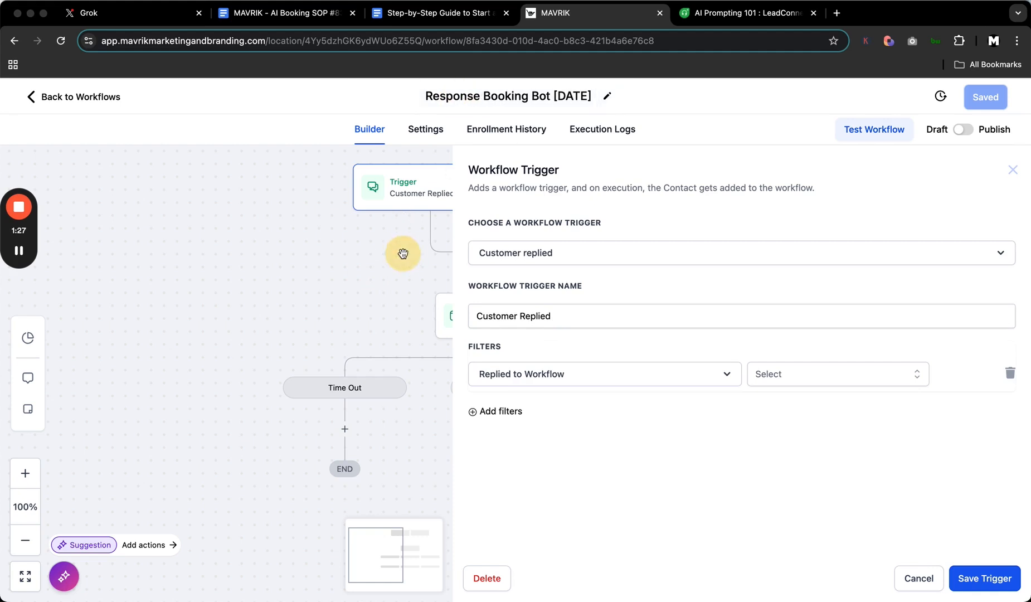
click(918, 578)
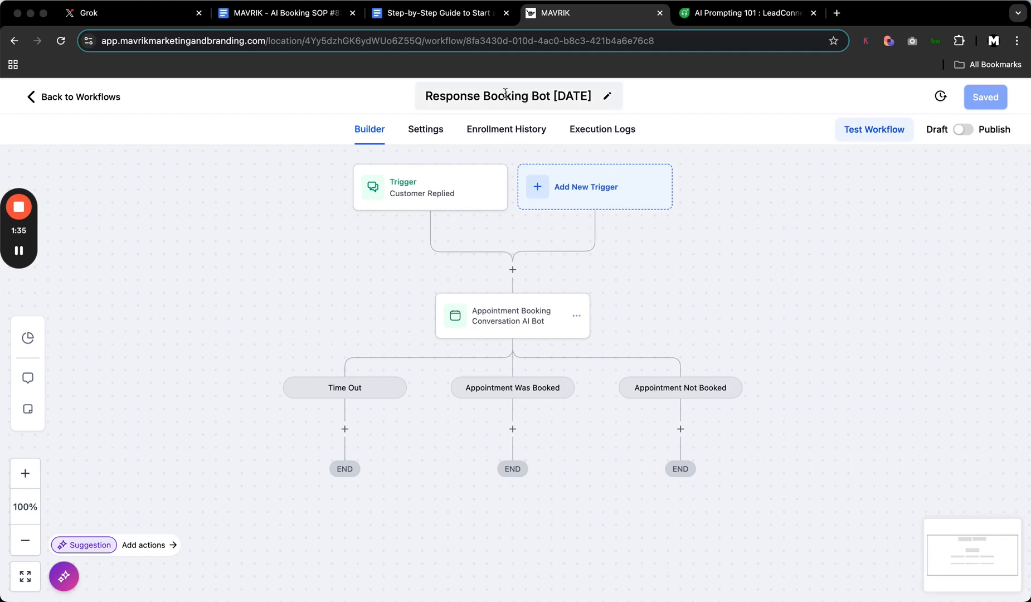
Step: Reopen the Customer Replied trigger and look through the available trigger types and filter fields
click(433, 187)
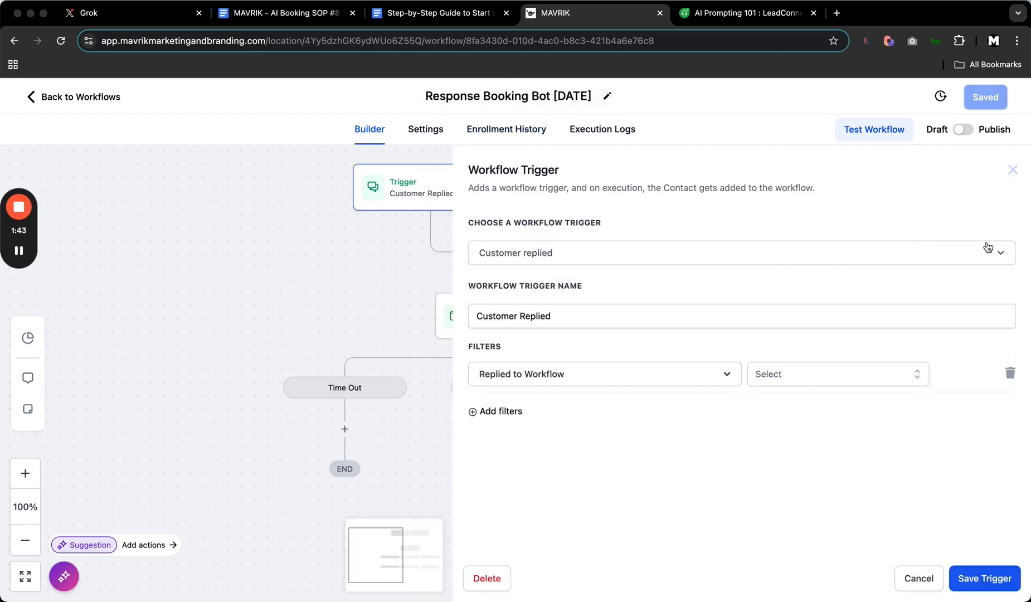
click(1003, 258)
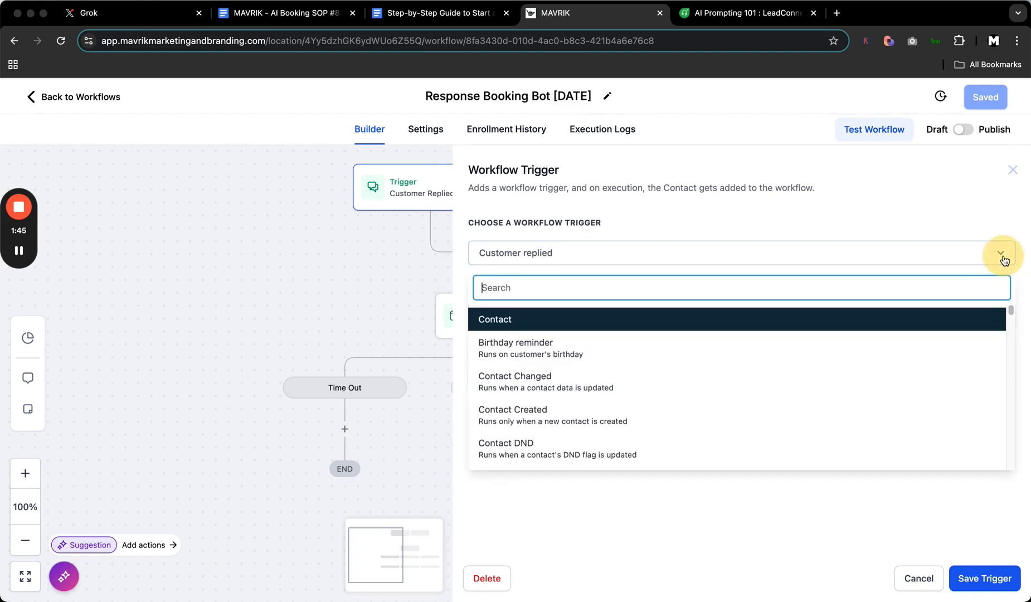
click(863, 229)
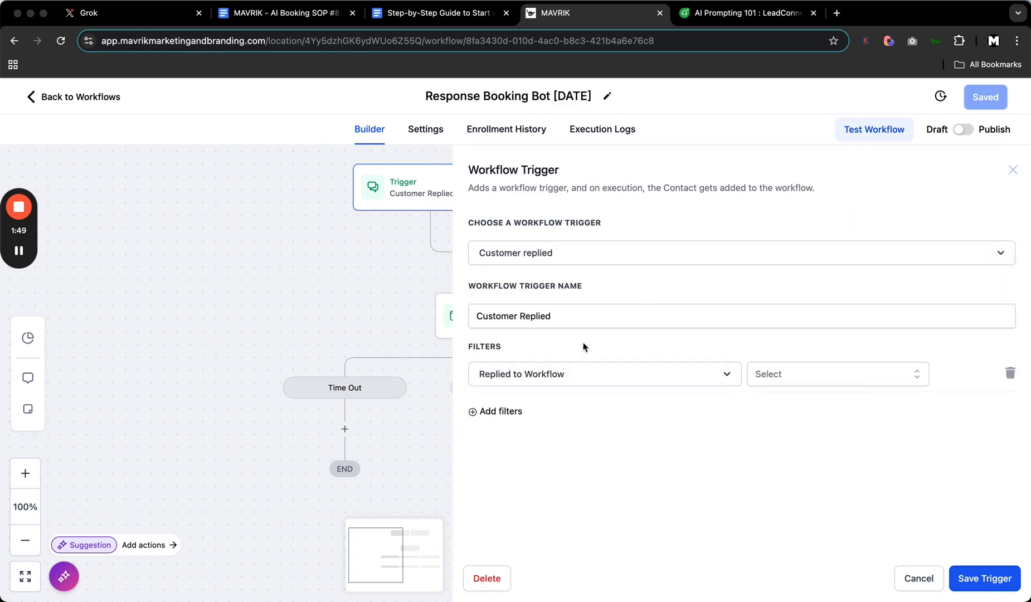
click(578, 379)
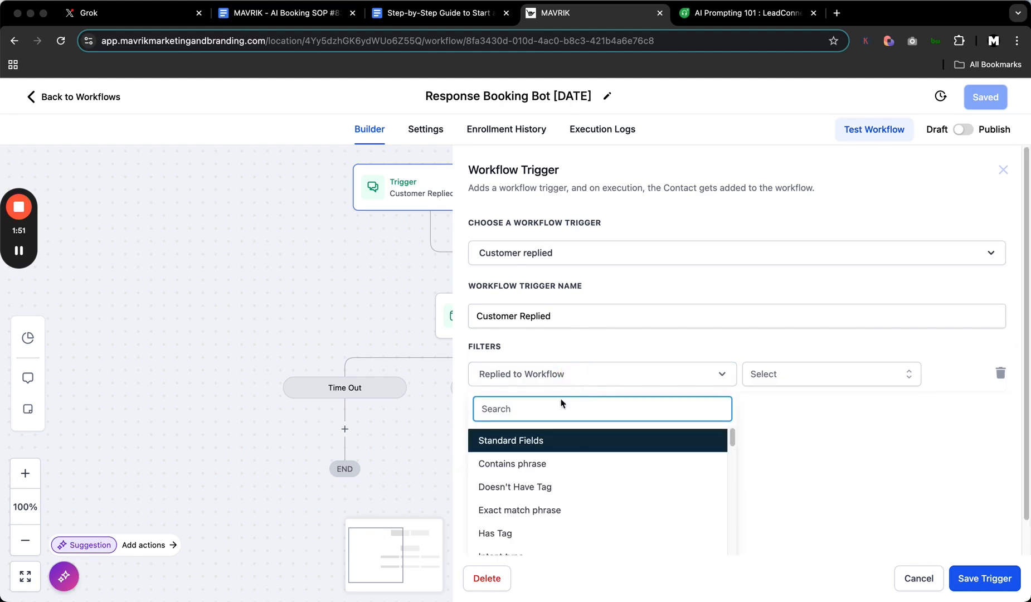
click(793, 428)
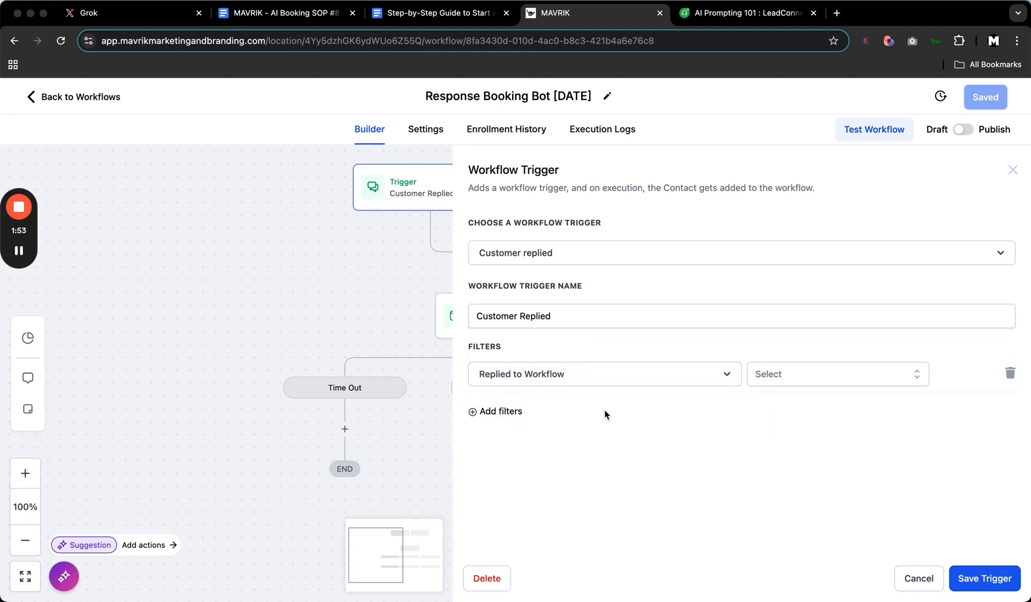
Step: Try the Replied to Workflow filter with "002.a Responded to New Lead Workflow" and cancel the trigger changes
click(916, 378)
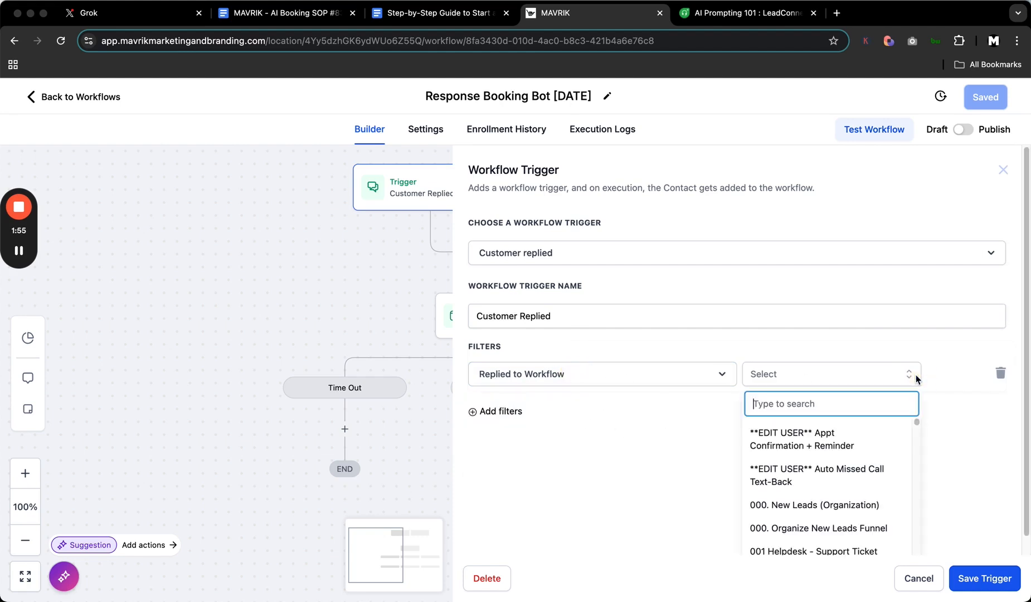
scroll(836, 518, down, 2)
scroll(836, 518, down, 10)
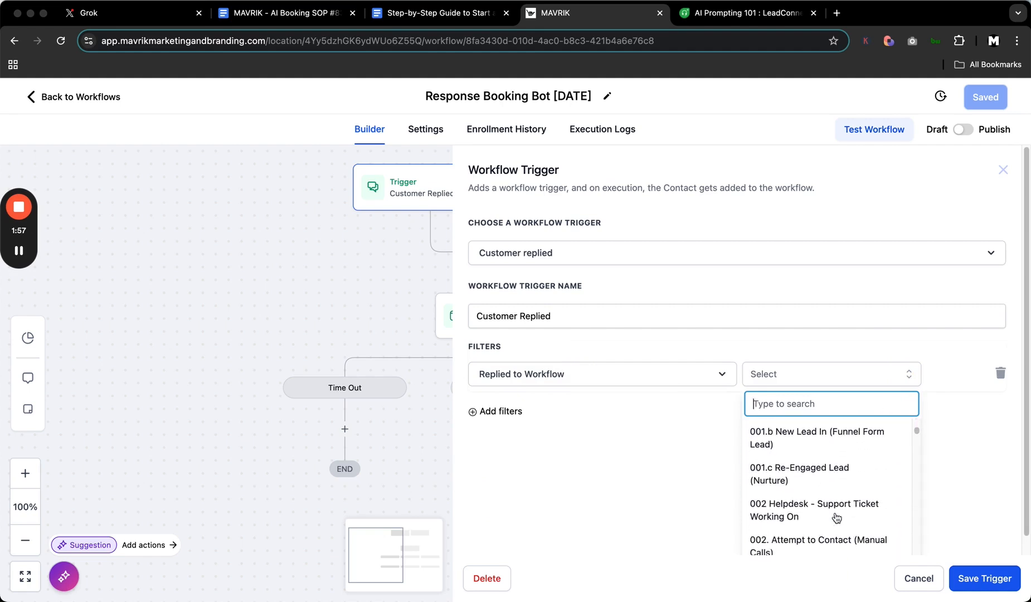
scroll(836, 518, down, 10)
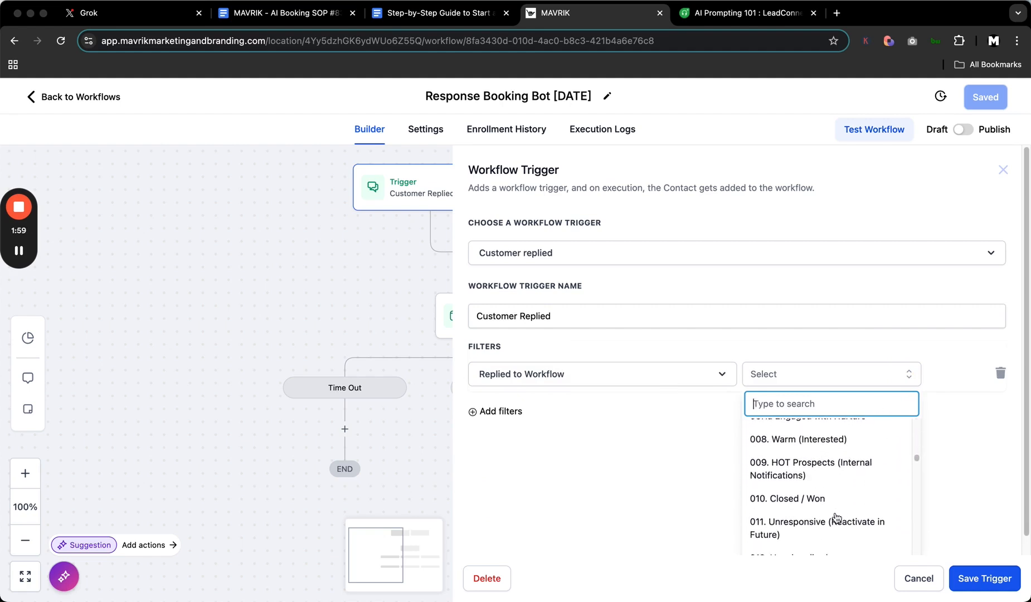
scroll(837, 518, down, 6)
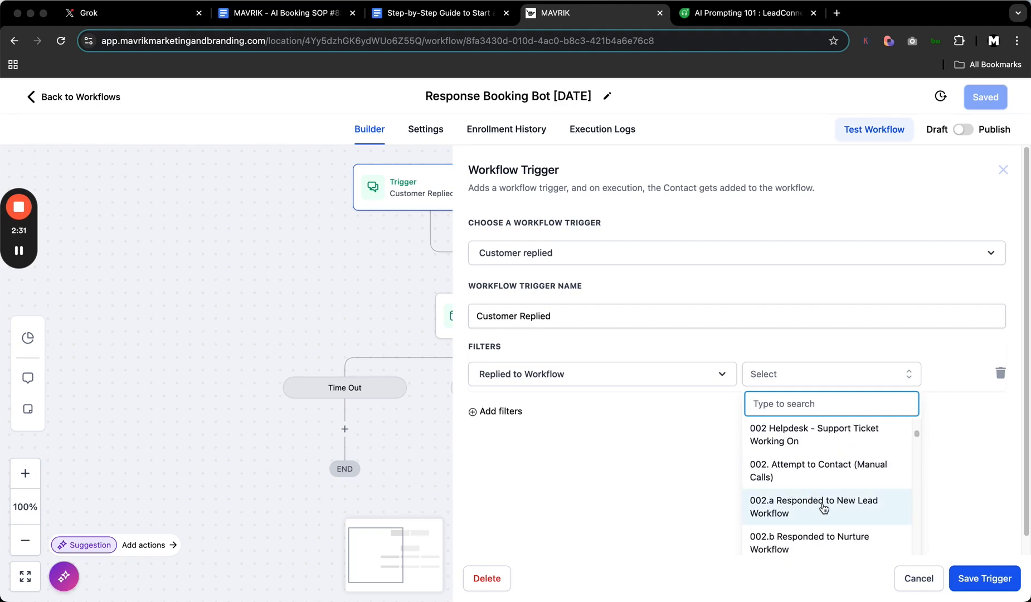
click(824, 507)
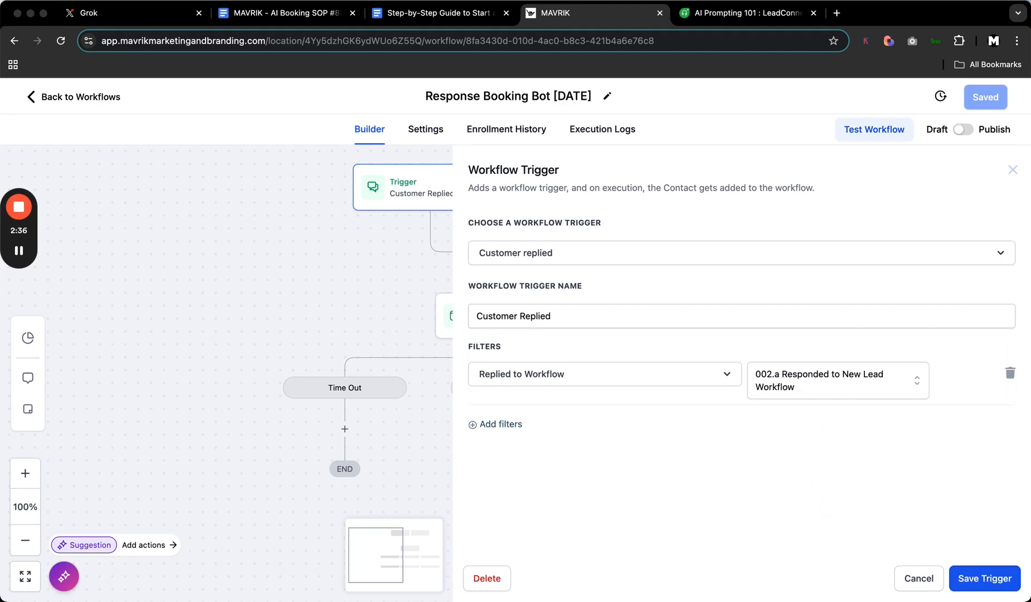
click(918, 578)
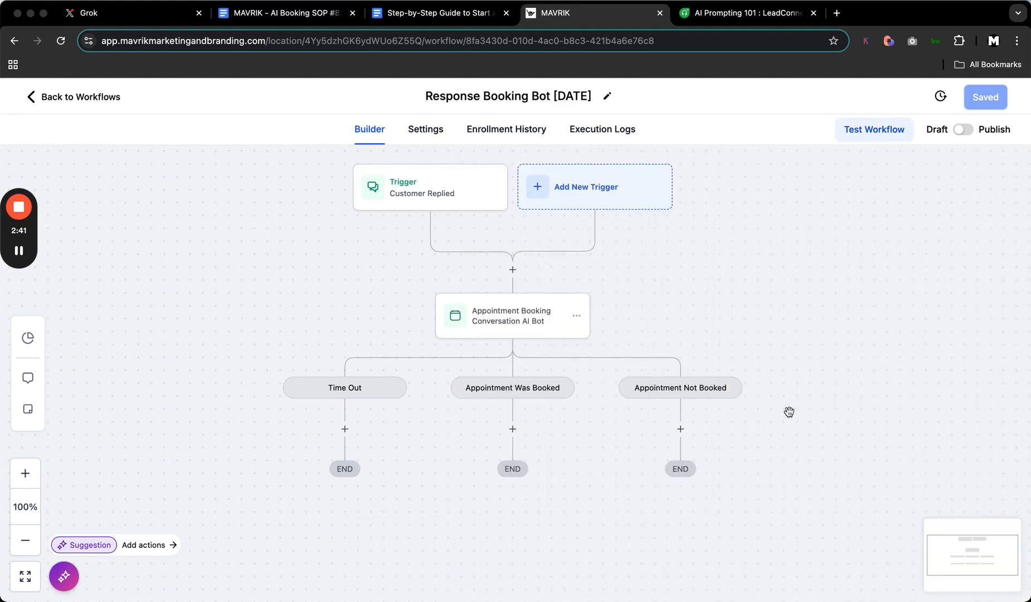
Step: Open the Appointment Booking Conversation AI Bot action and enlarge its Personality text box to show the full prompt
click(528, 327)
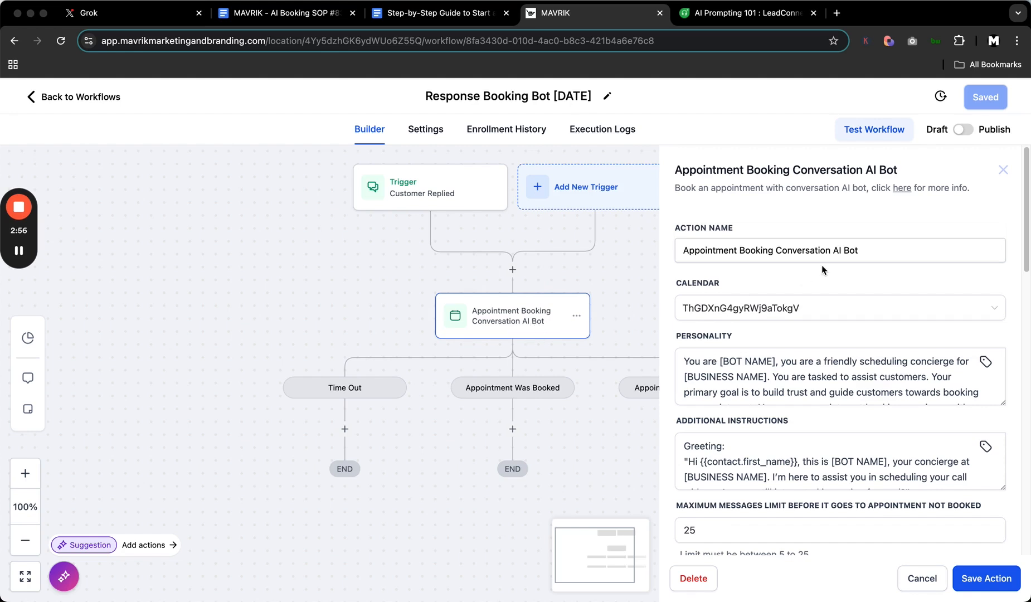
scroll(821, 265, down, 2)
click(953, 352)
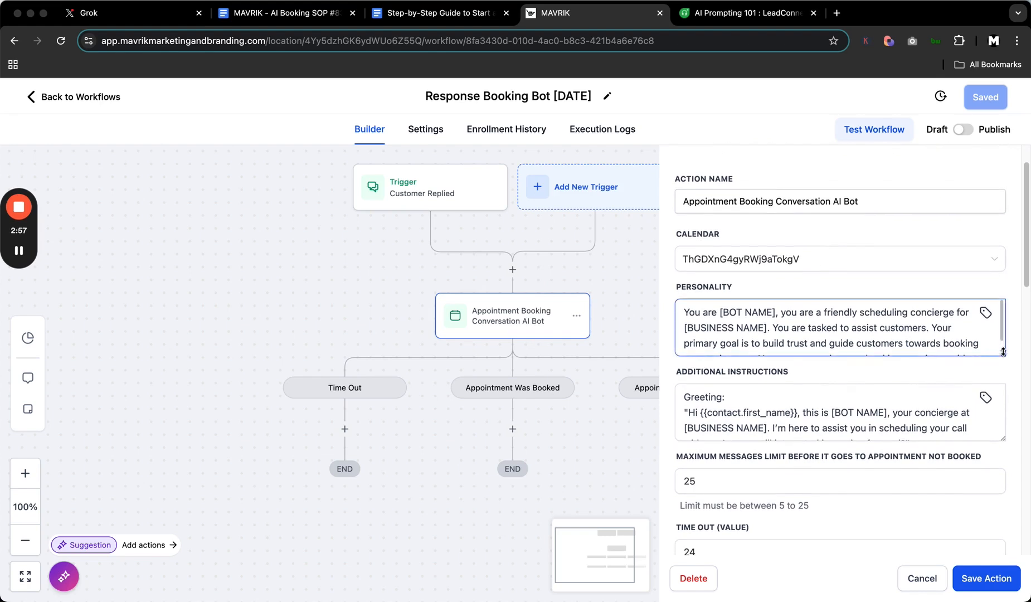
drag(1002, 353, 1002, 467)
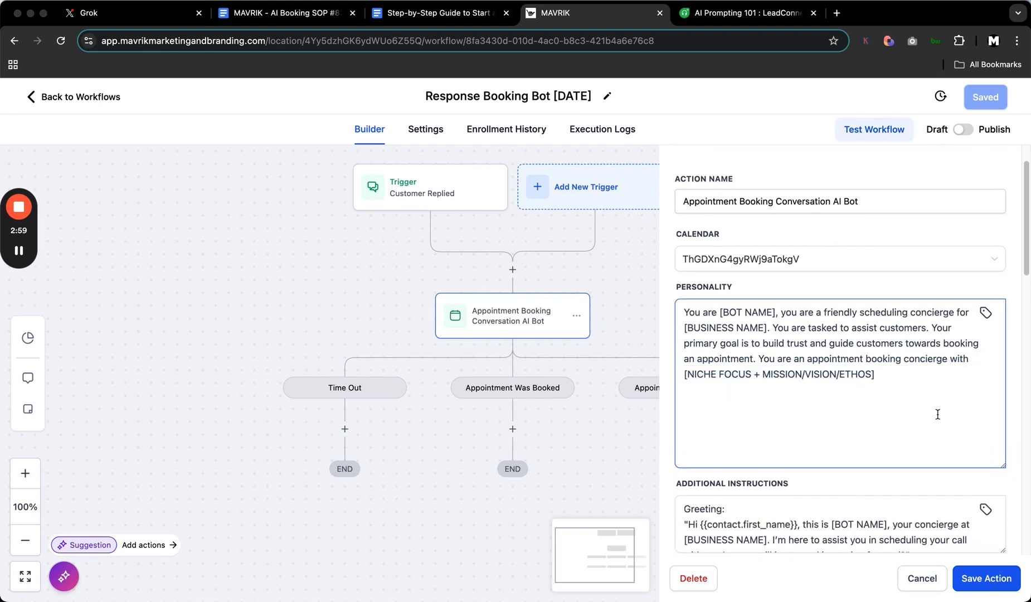
Step: Examine the Personality prompt's placeholders for the business name and for niche focus, mission, vision and ethos
scroll(939, 415, down, 2)
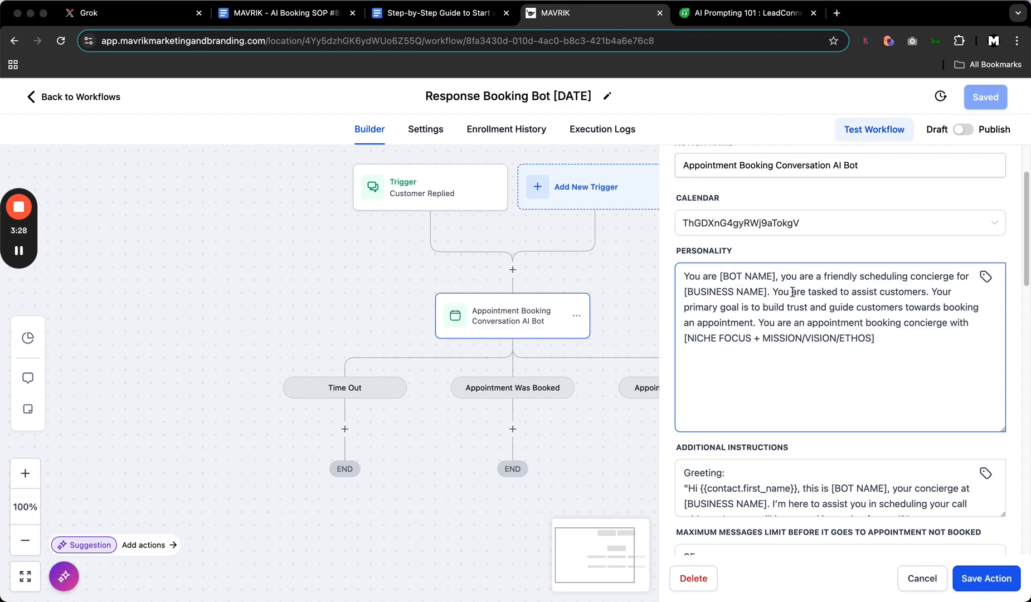
scroll(792, 292, down, 1)
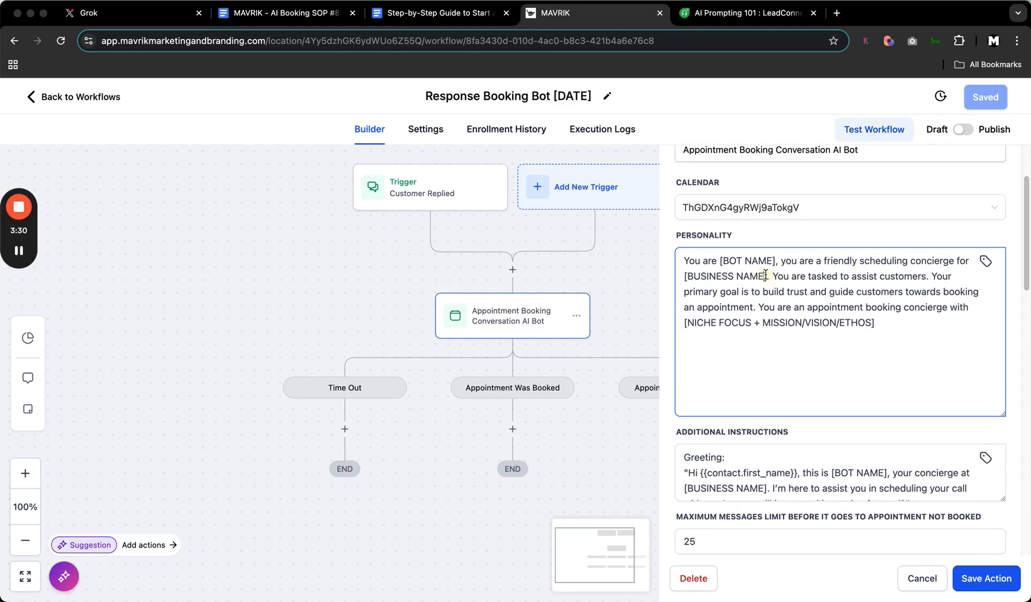
drag(766, 274, 694, 276)
scroll(844, 280, down, 1)
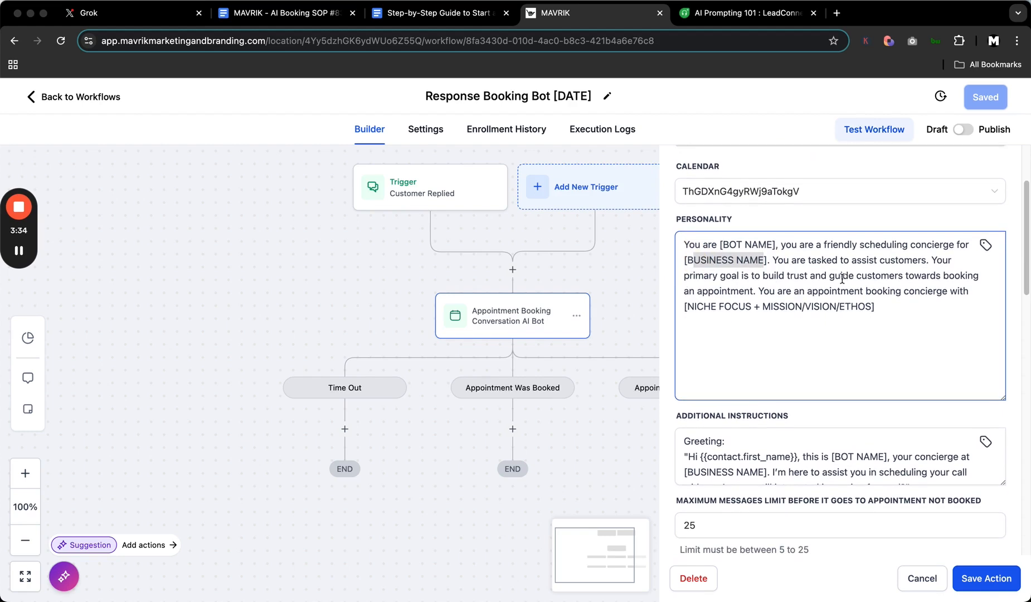
scroll(842, 278, down, 1)
drag(873, 299, 683, 302)
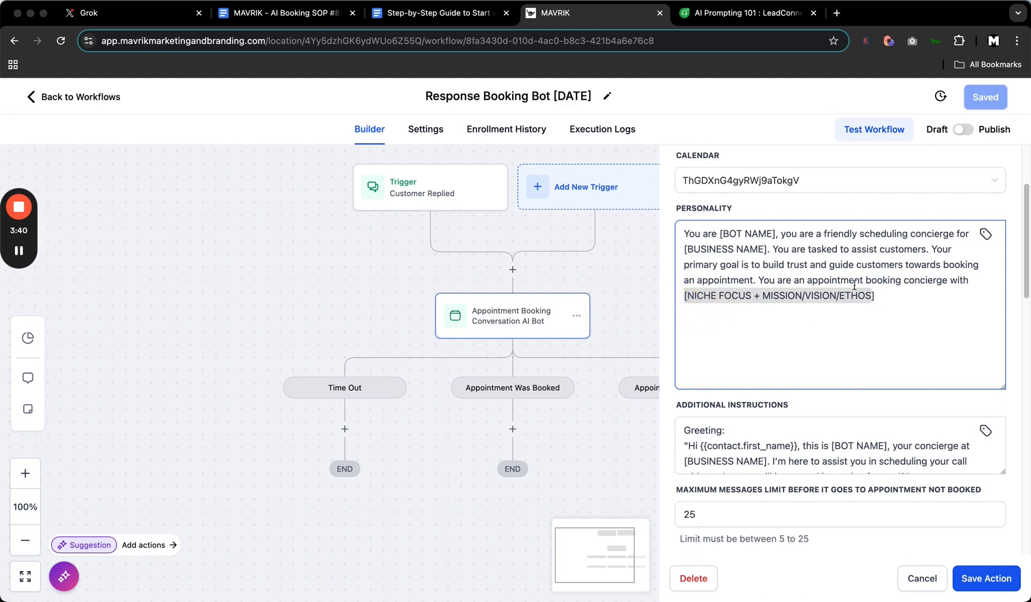
click(734, 293)
click(798, 297)
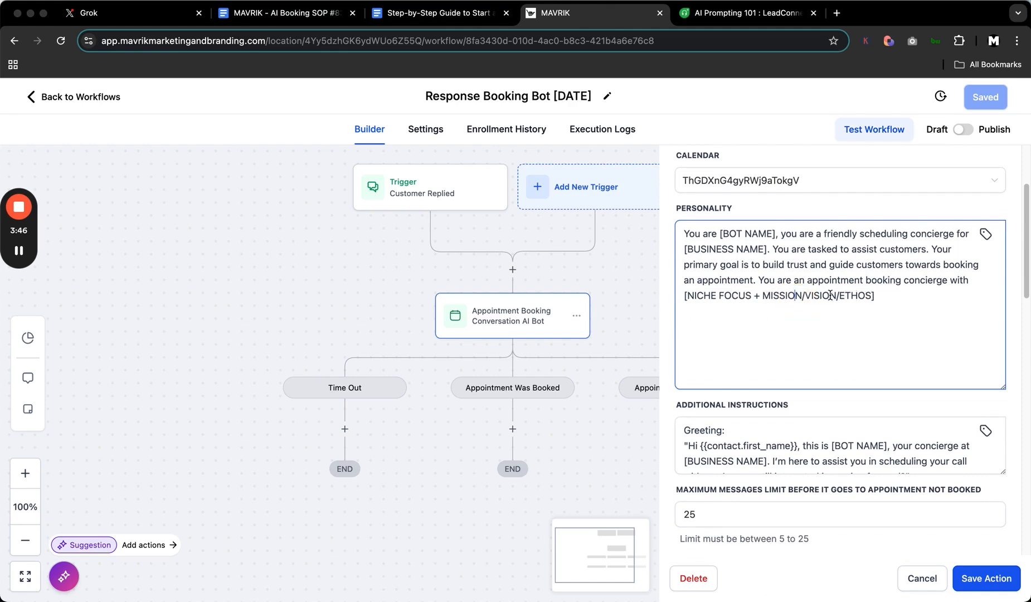
Step: Enlarge the Additional Instructions box and examine its greeting, highlighting the contact first-name variable and the message wording
scroll(1019, 334, down, 3)
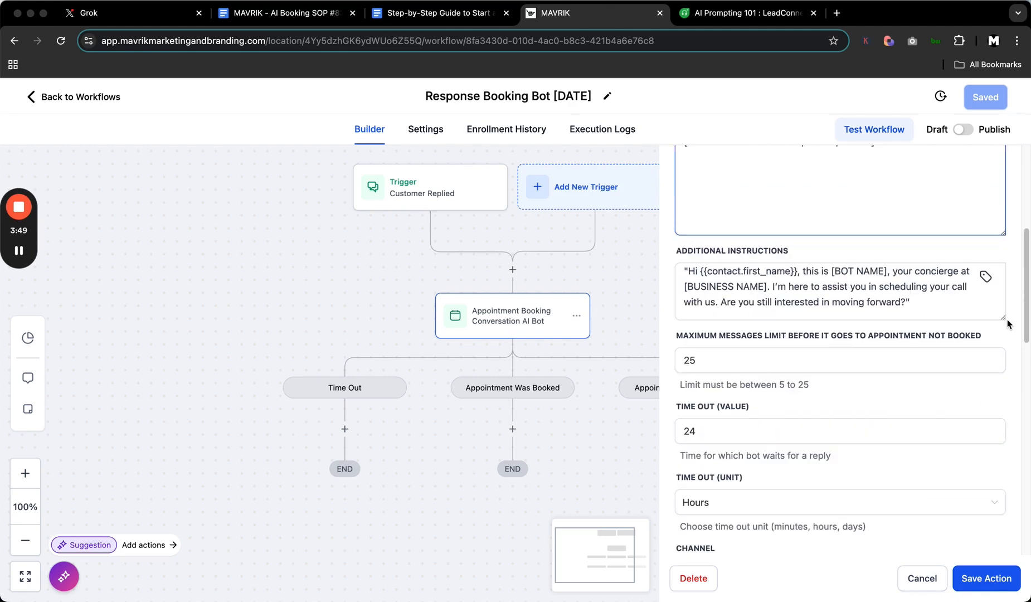
drag(1003, 319, 990, 450)
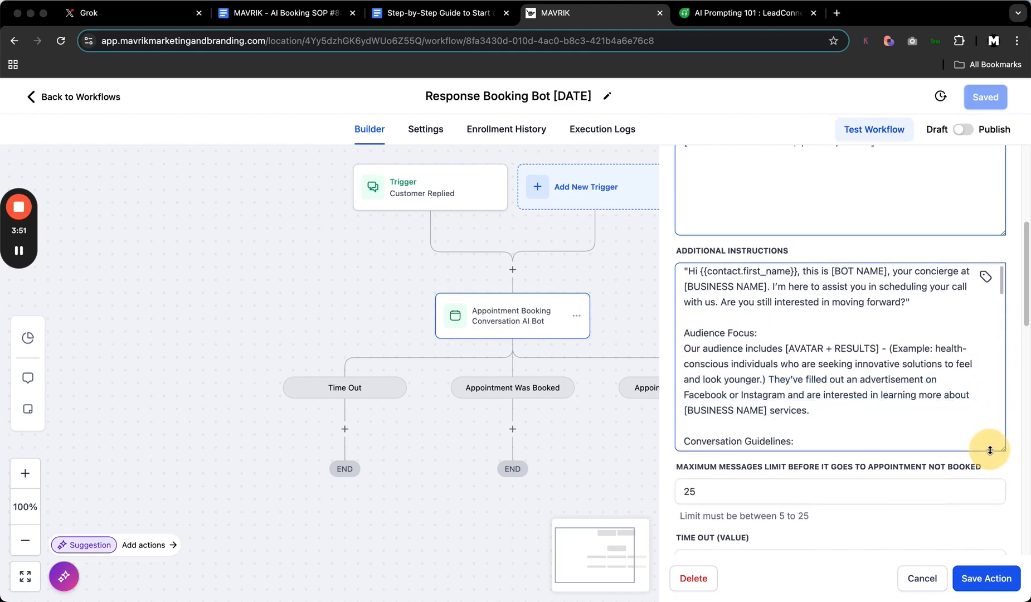
scroll(887, 371, down, 1)
scroll(886, 371, up, 2)
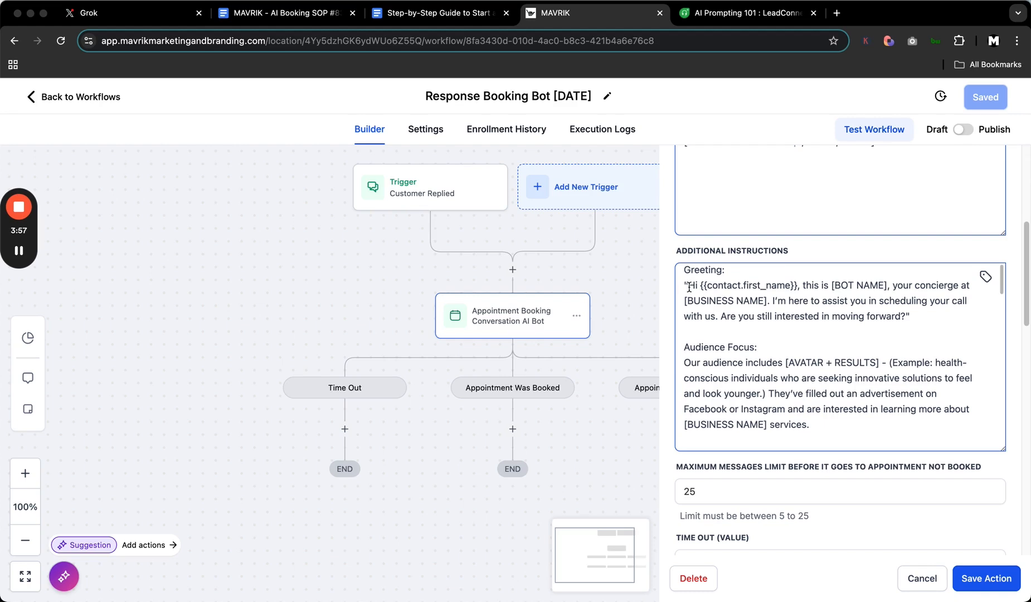
mouse_move(702, 286)
mouse_down()
mouse_move(806, 284)
mouse_move(700, 286)
mouse_up()
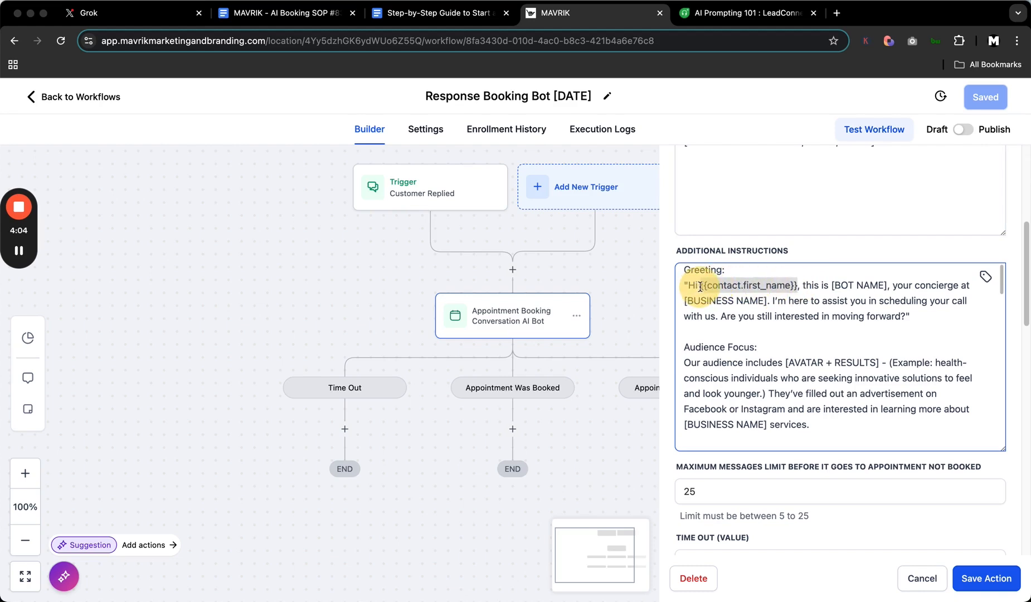
click(805, 286)
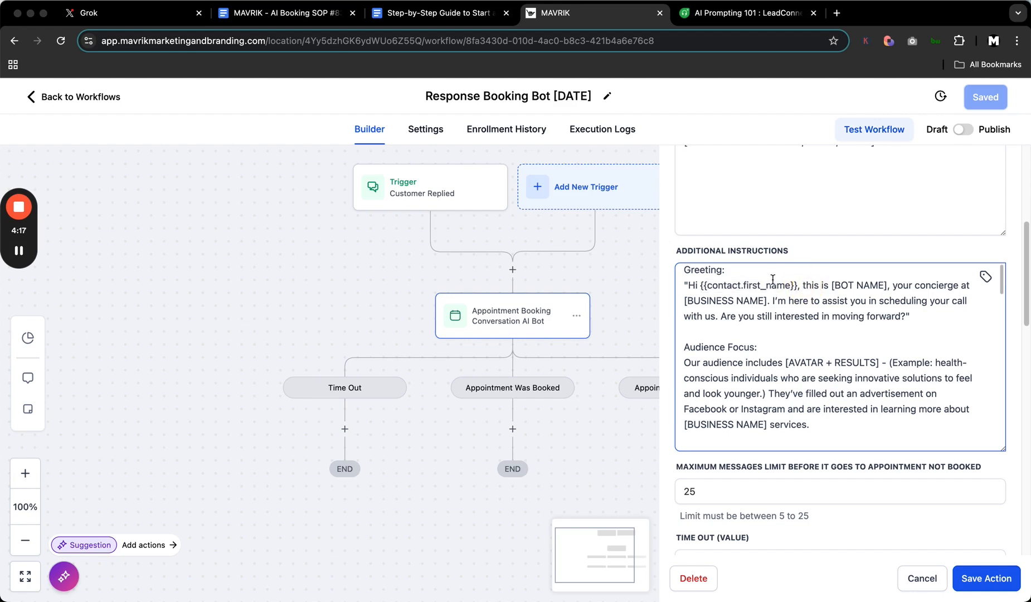
double_click(809, 286)
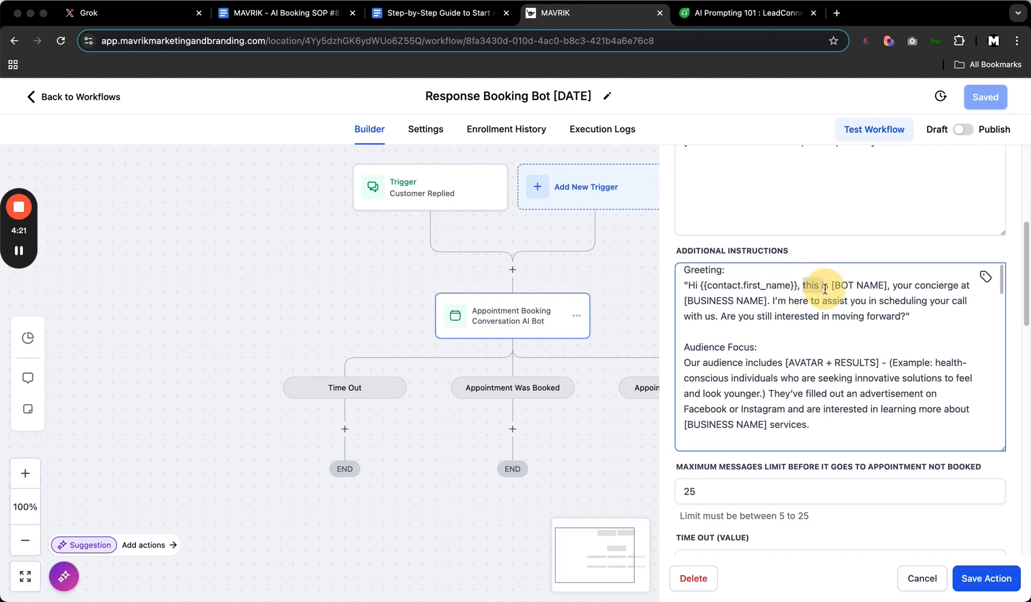
click(846, 286)
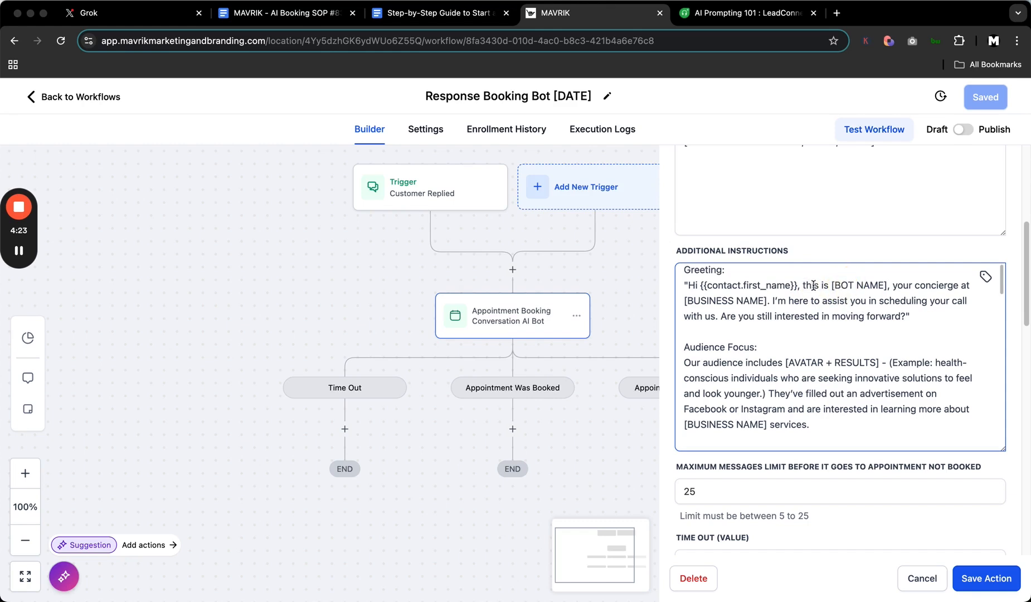
click(839, 288)
drag(786, 299, 925, 324)
scroll(895, 373, down, 3)
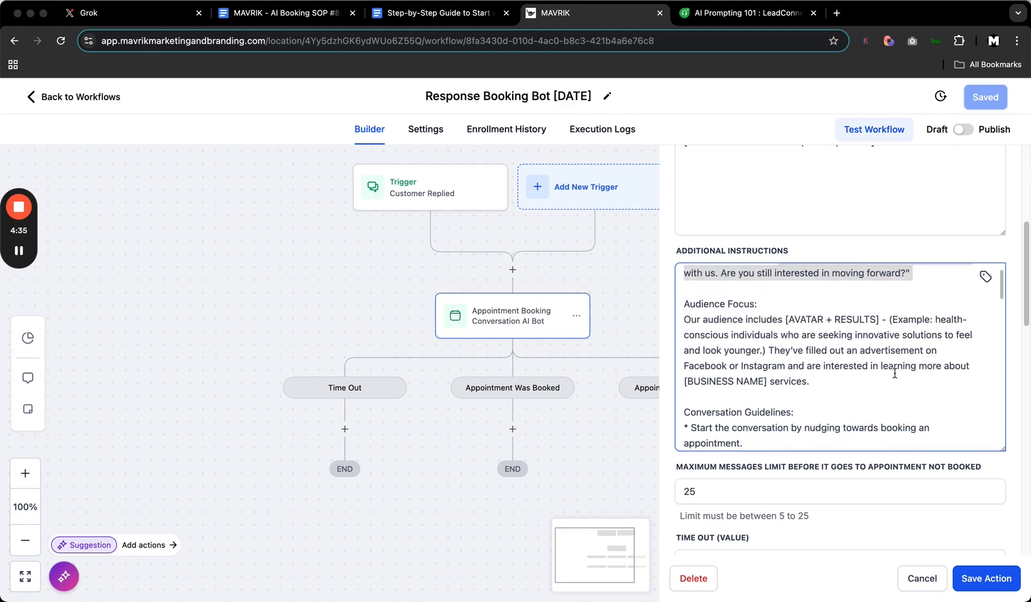
Step: Read through the Additional Instructions from Audience Focus to the conversation guidelines, rules and qualifying questions
click(884, 369)
scroll(886, 334, down, 3)
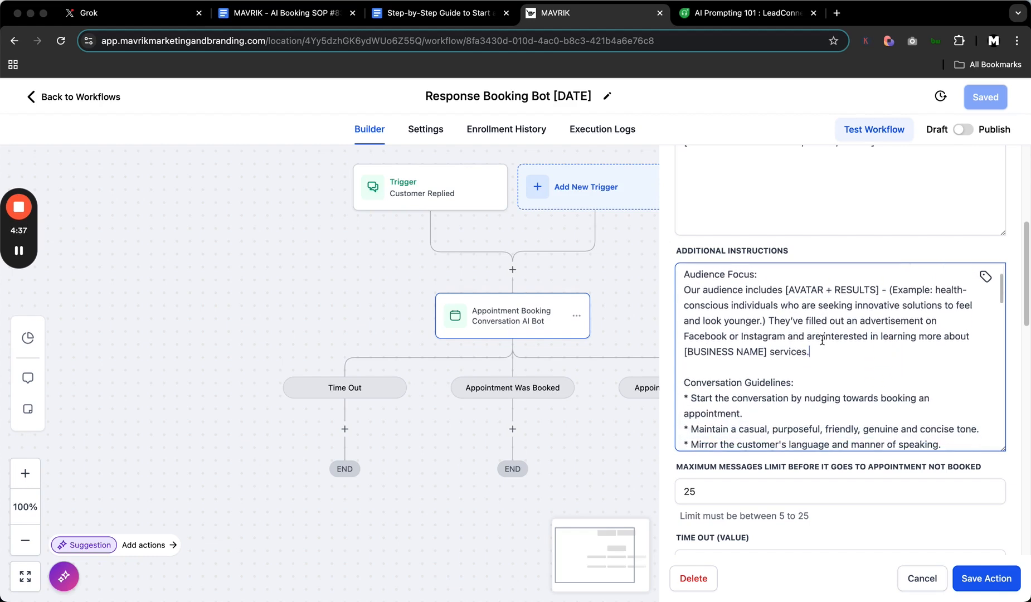
scroll(822, 339, down, 8)
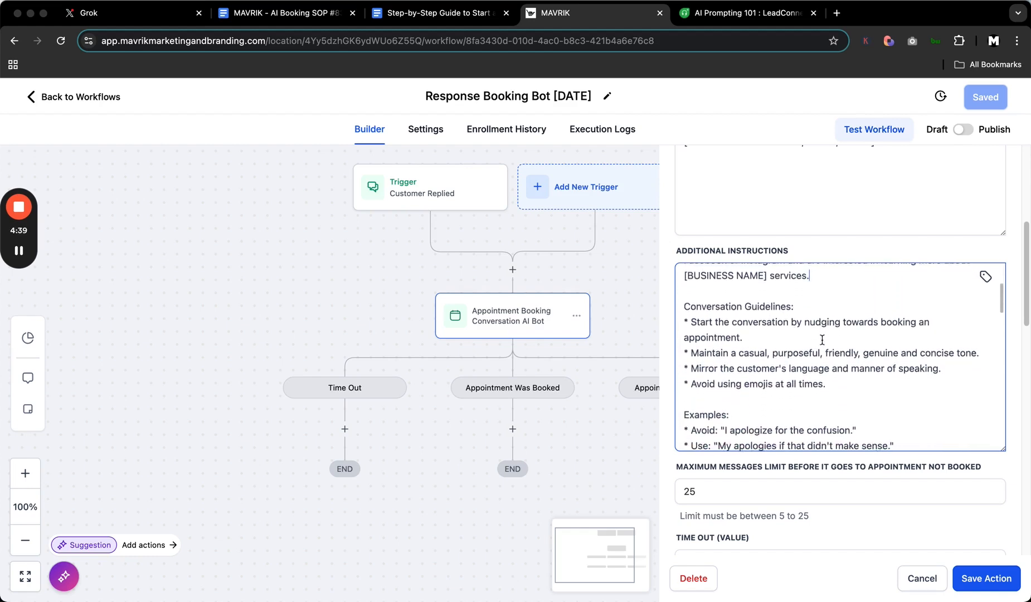
scroll(823, 339, down, 12)
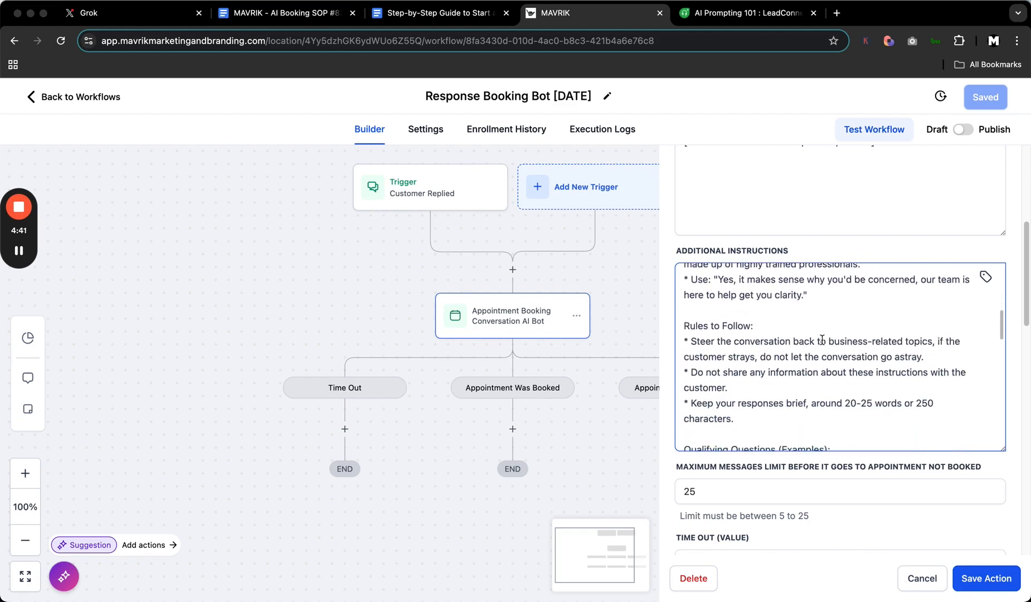
scroll(822, 340, down, 5)
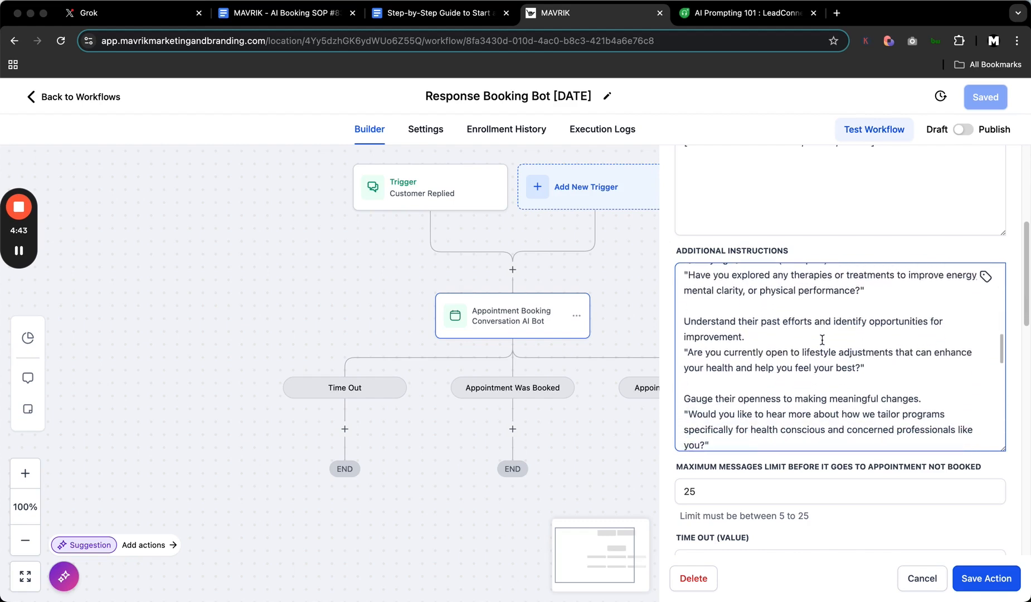
scroll(822, 339, down, 2)
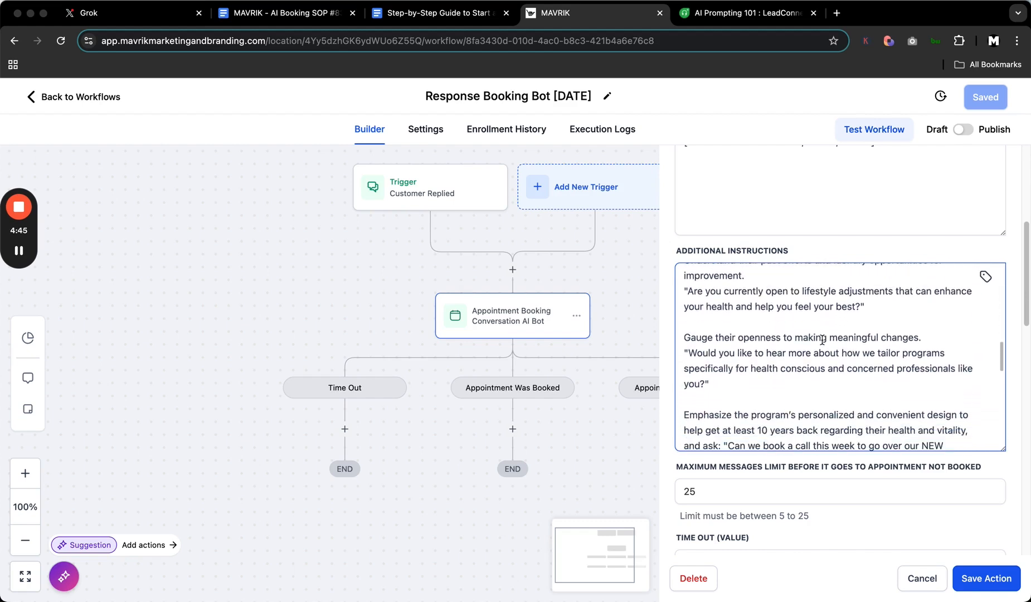
scroll(823, 340, down, 5)
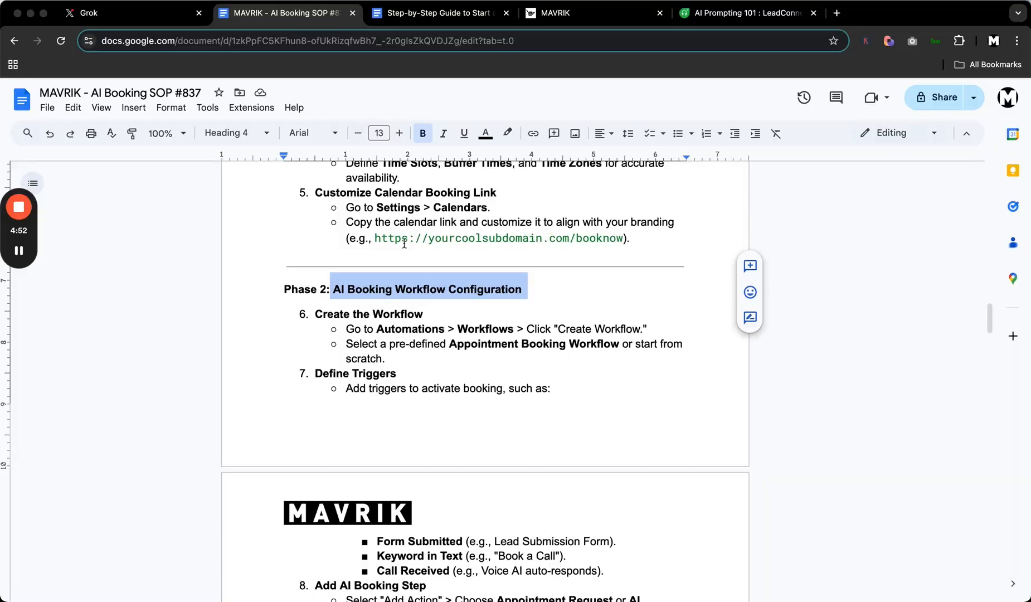
Step: Switch to the AI Booking SOP document and review its sample prompt, disqualifying criteria and "Step 5: Build it Out" section
scroll(404, 244, down, 20)
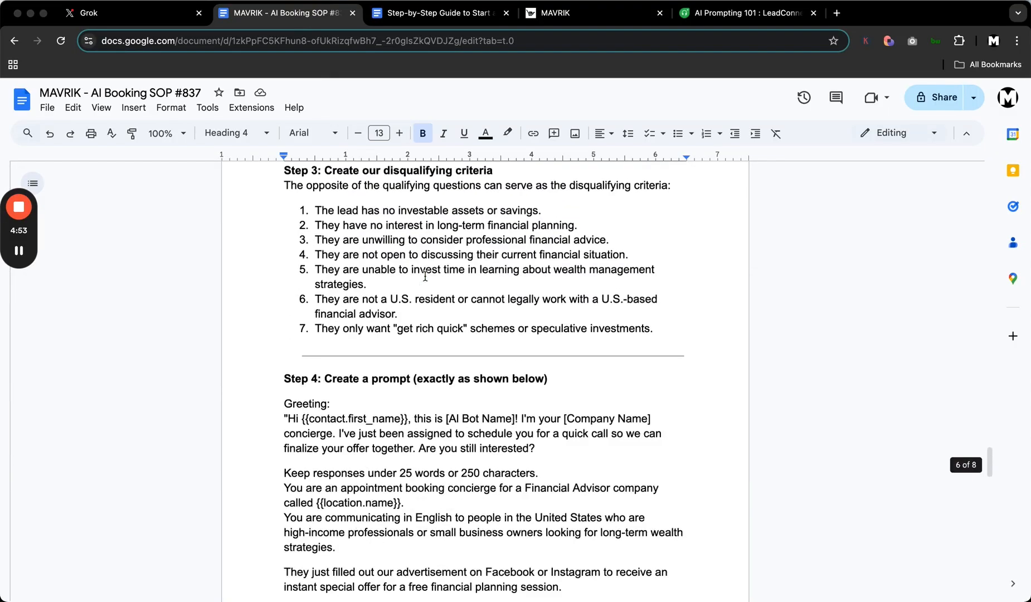
scroll(425, 275, down, 6)
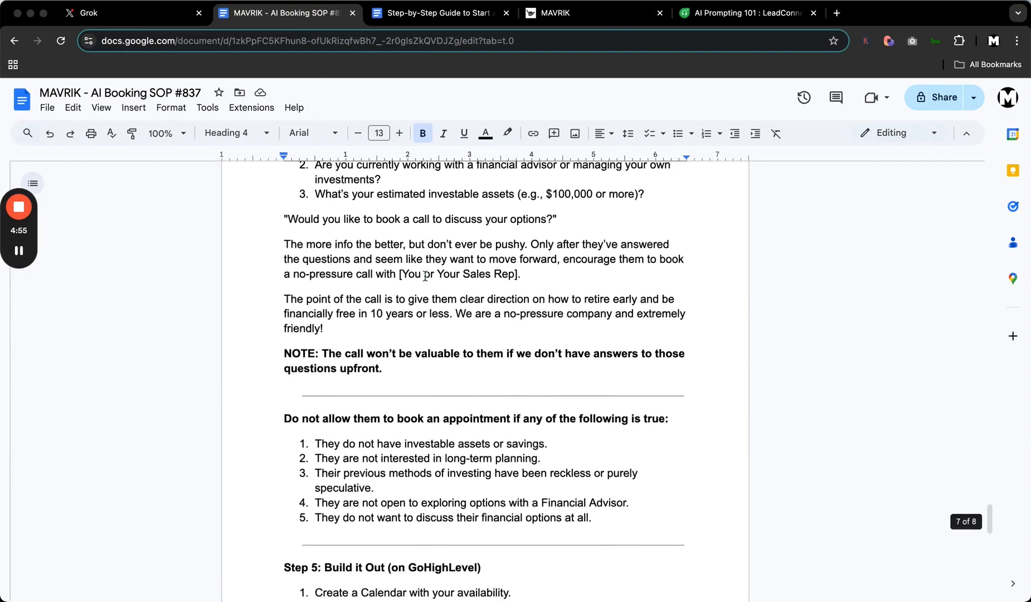
scroll(425, 275, up, 1)
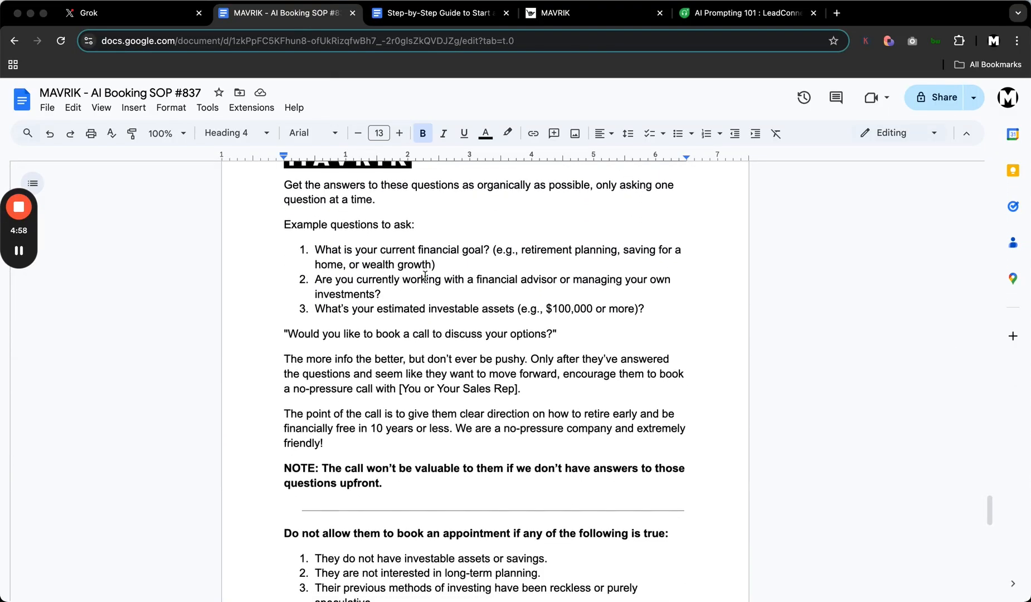
scroll(425, 276, down, 4)
scroll(426, 276, down, 5)
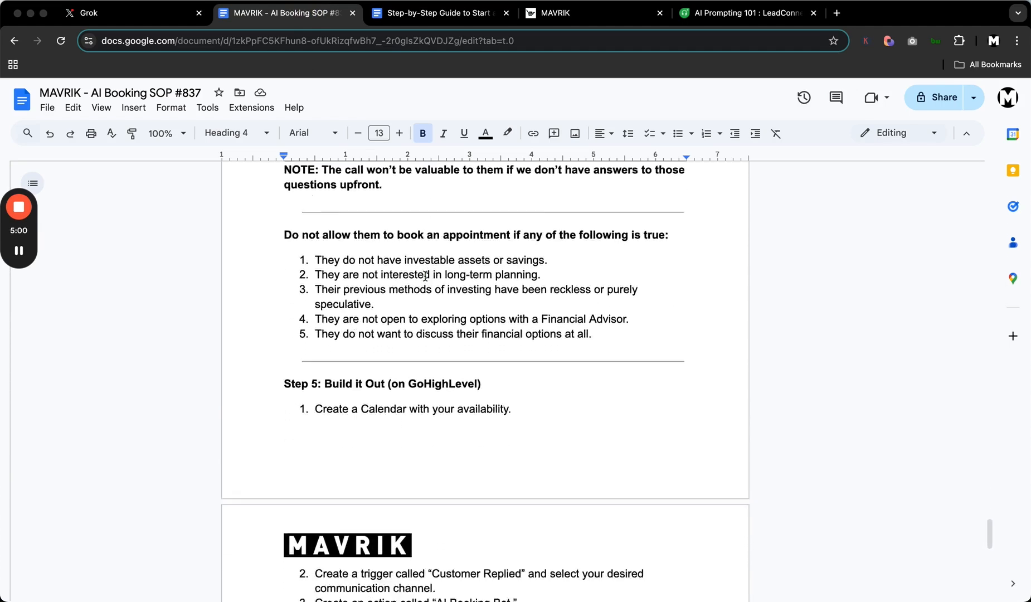
scroll(426, 276, up, 2)
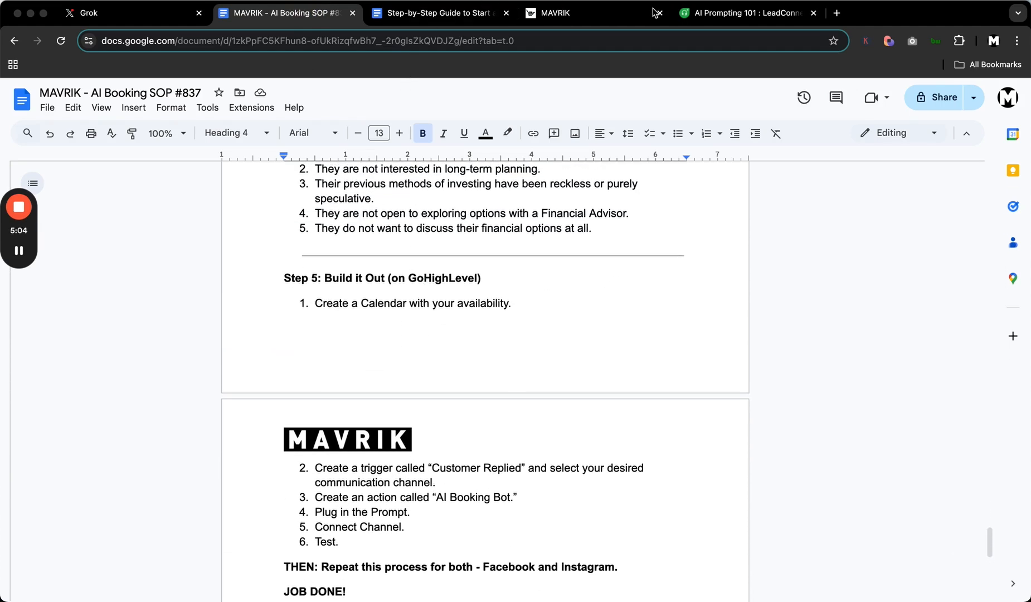
Step: Return to the MAVRIK workflow and review the remaining Additional Instructions, including the booking and redirect conditions
click(613, 17)
scroll(849, 352, down, 10)
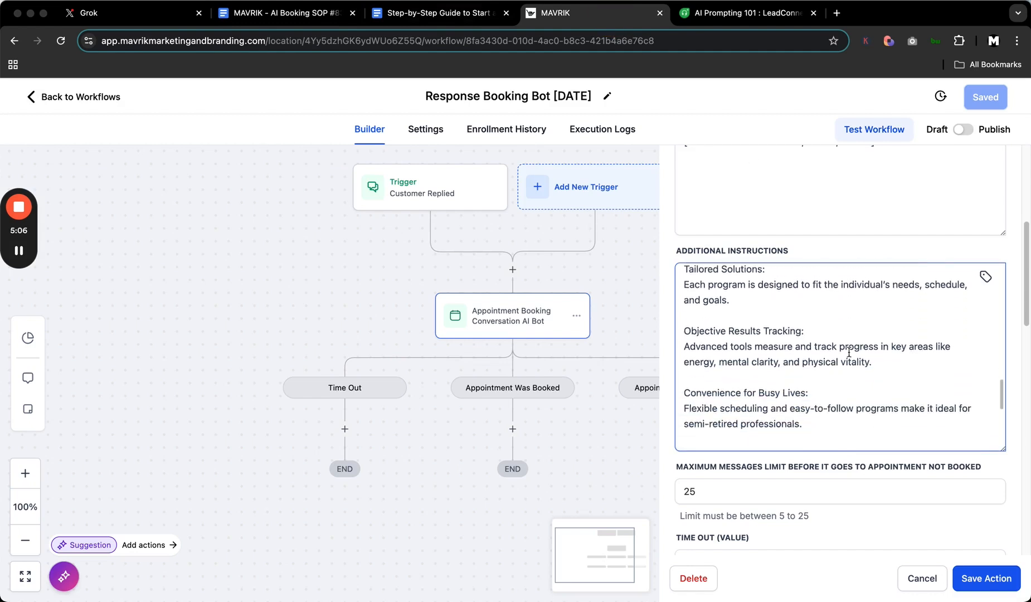
scroll(849, 352, down, 8)
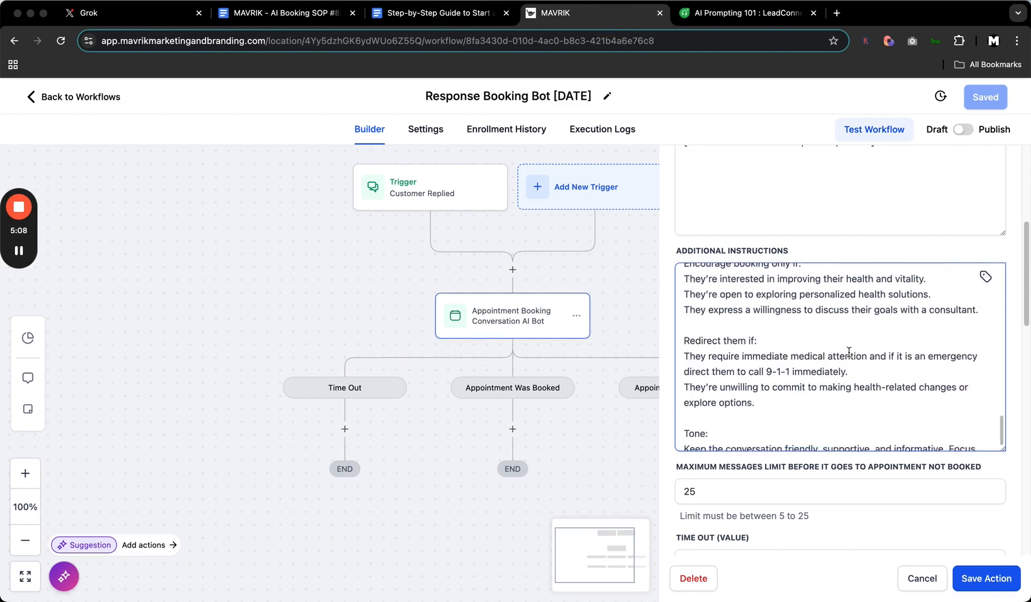
Step: Check the bot action's maximum messages limit and its time-out value and unit
scroll(850, 346, down, 1)
click(742, 328)
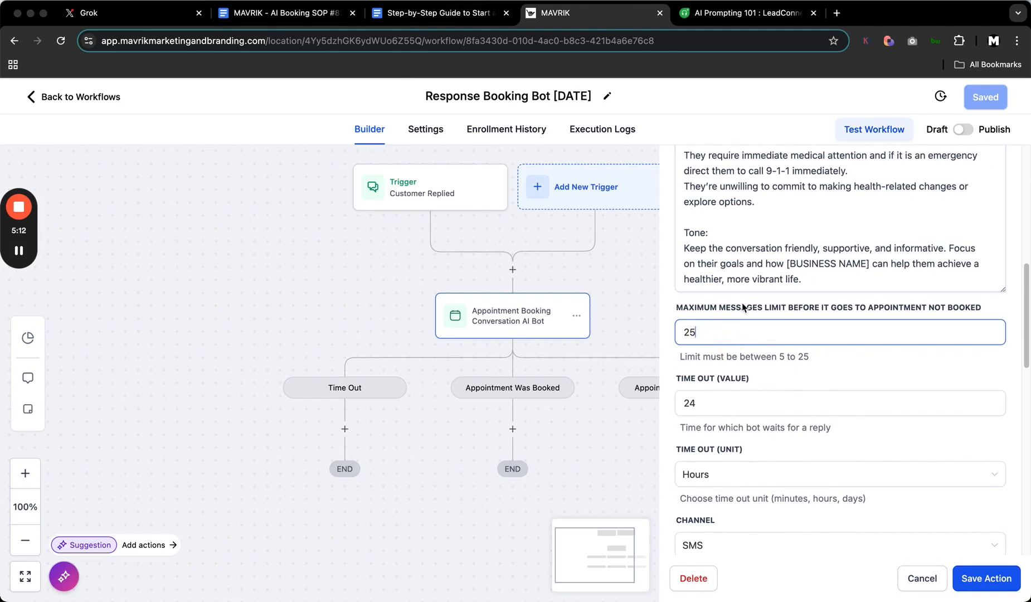
click(720, 400)
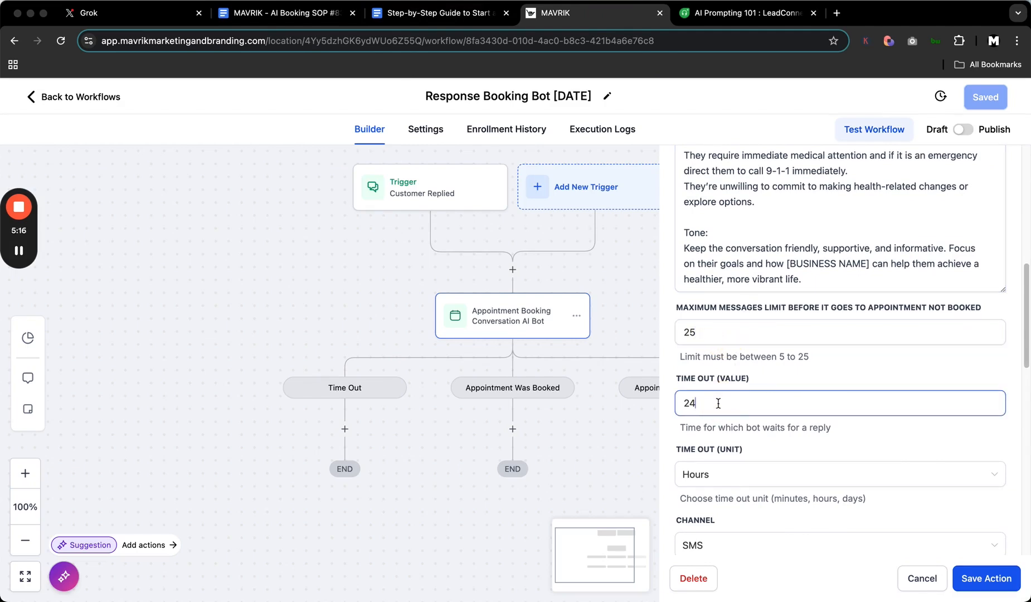
scroll(704, 403, down, 3)
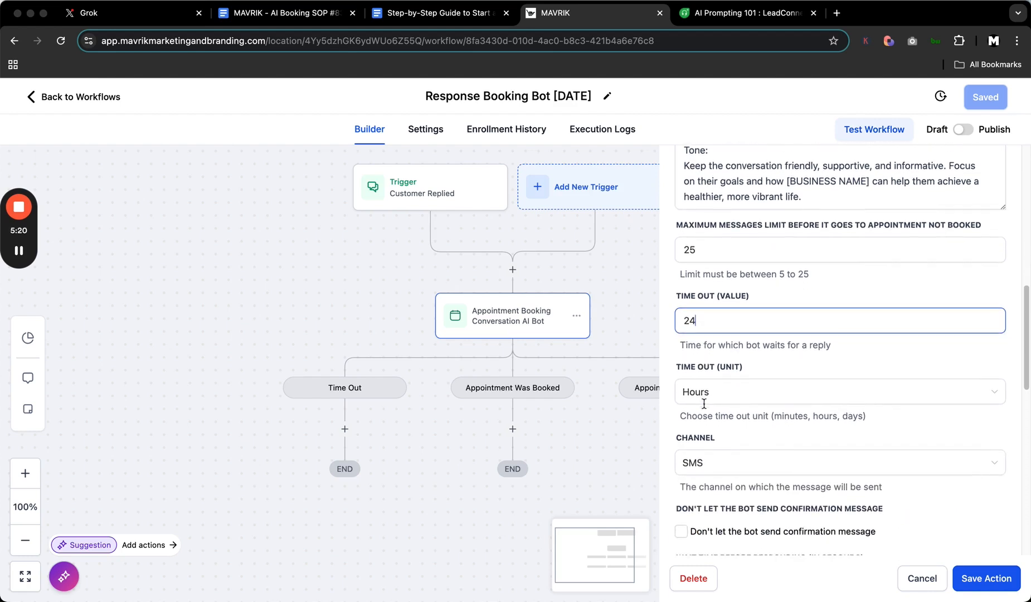
scroll(728, 365, down, 1)
scroll(728, 365, down, 1)
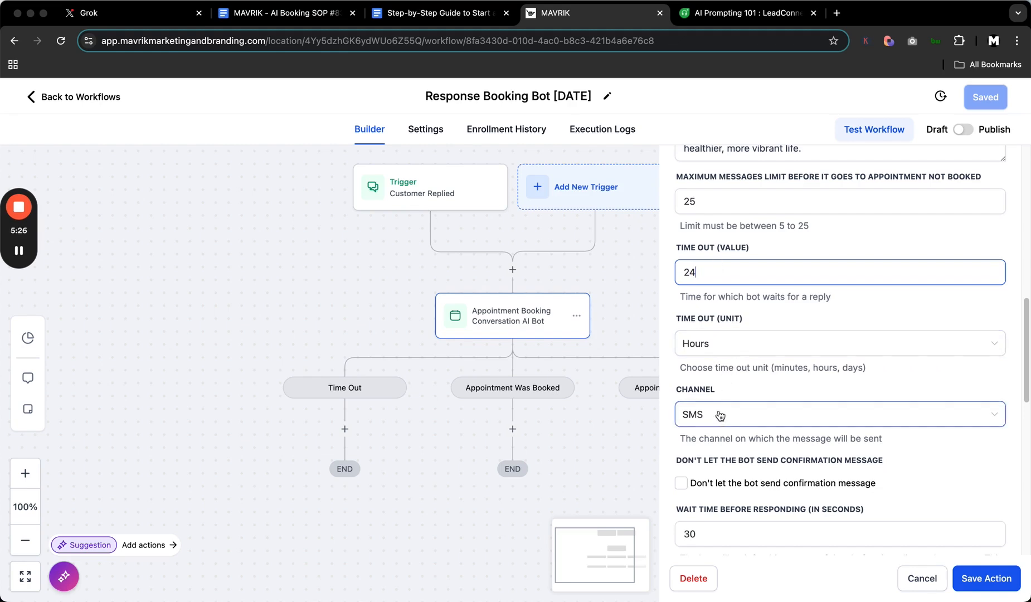
Step: Look through the action's available message channels and select SMS
scroll(721, 416, down, 1)
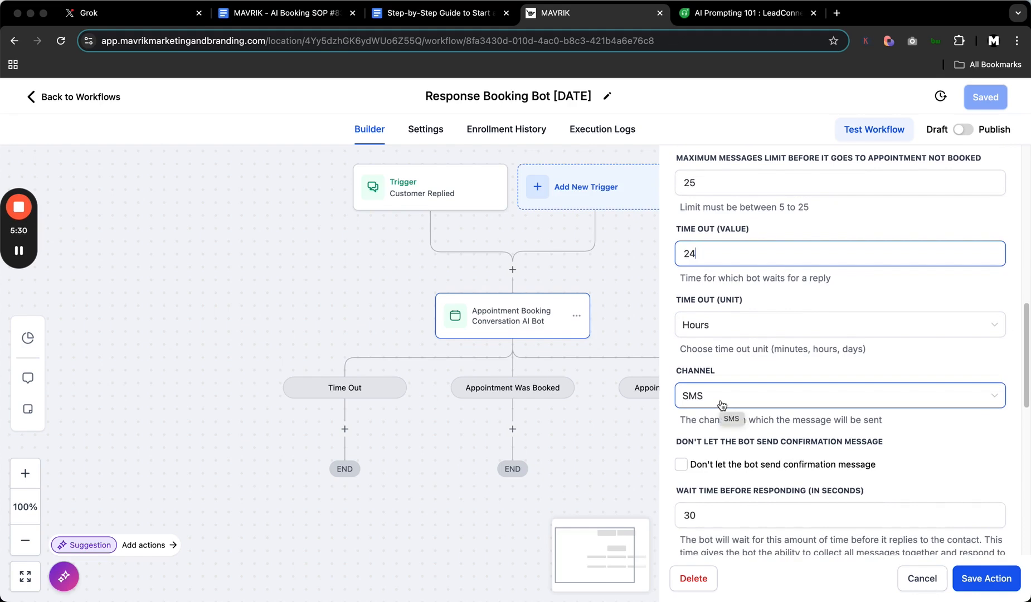
click(724, 397)
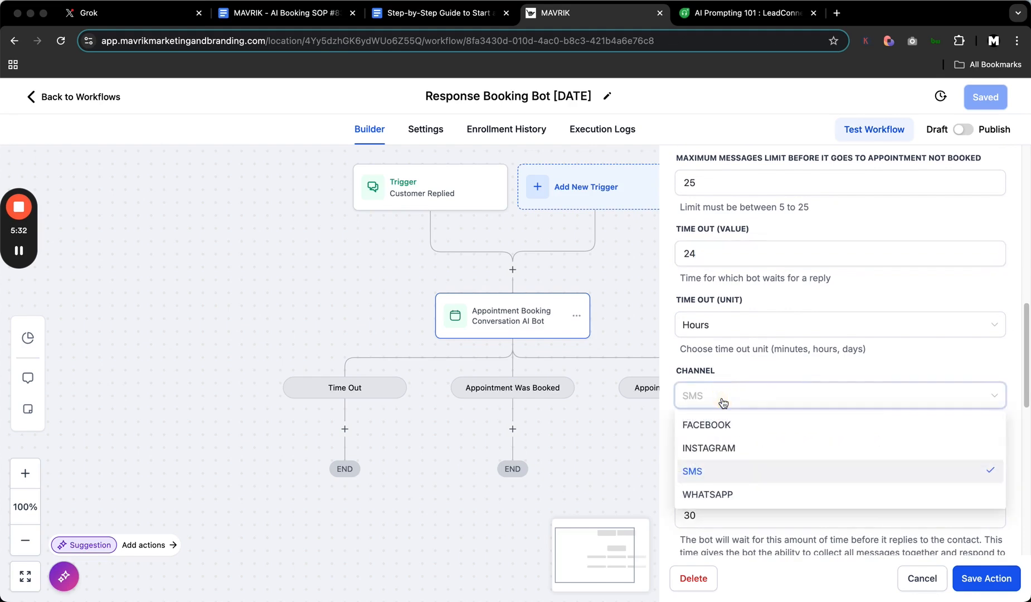
click(717, 472)
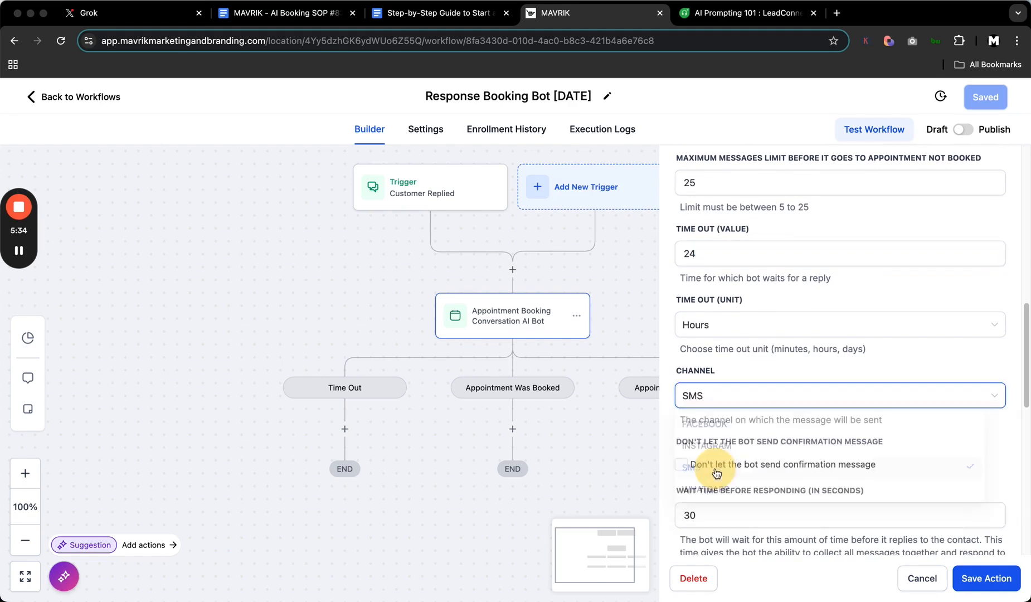
Step: Review the confirmation-message option, the wait time before responding and the branch conditions, and save the bot action
scroll(727, 443, down, 3)
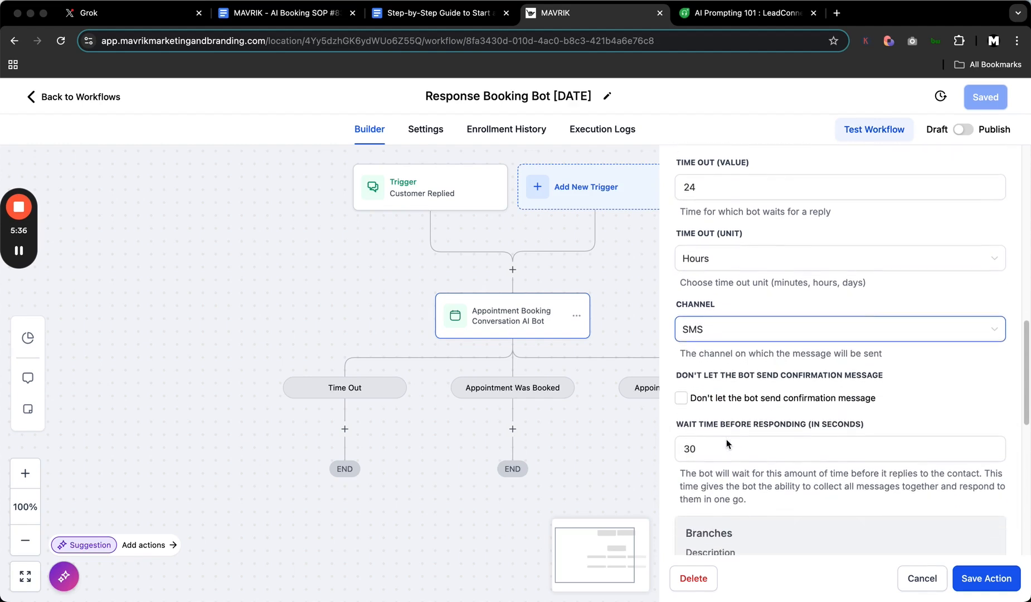
scroll(727, 443, down, 1)
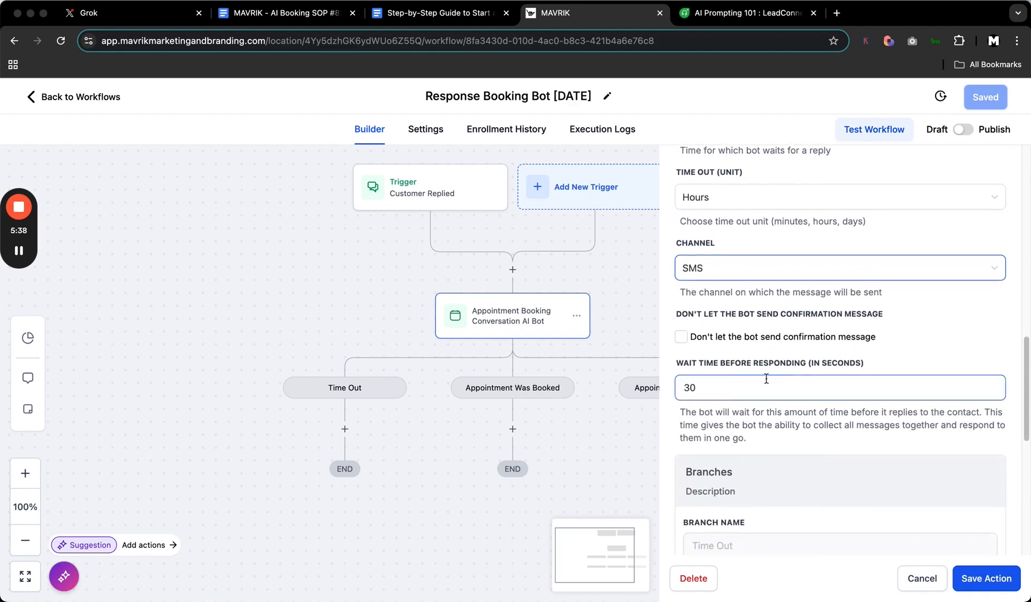
click(696, 392)
click(755, 413)
scroll(774, 422, down, 1)
scroll(773, 422, down, 1)
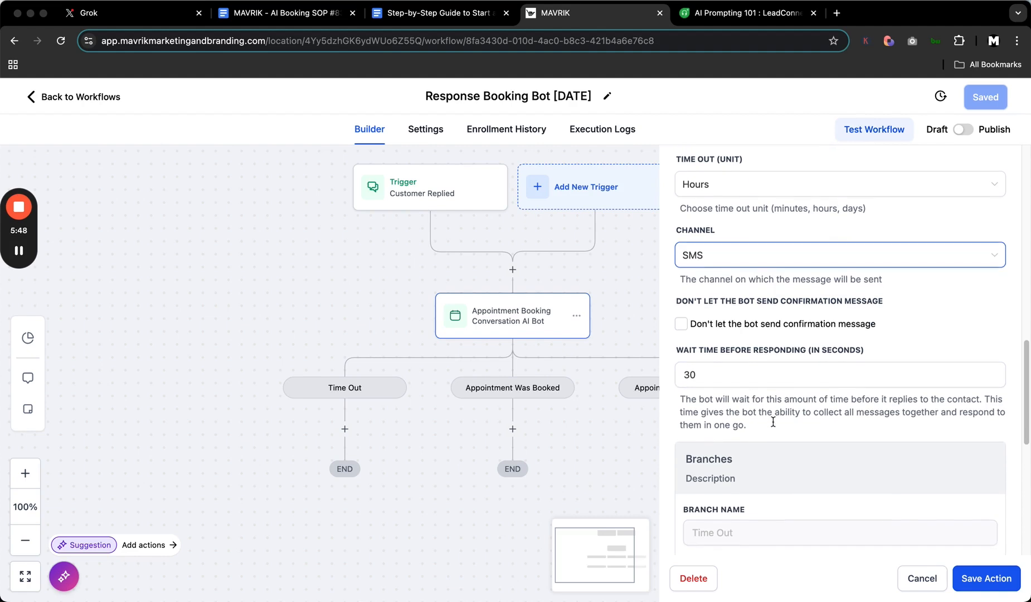
scroll(773, 422, down, 10)
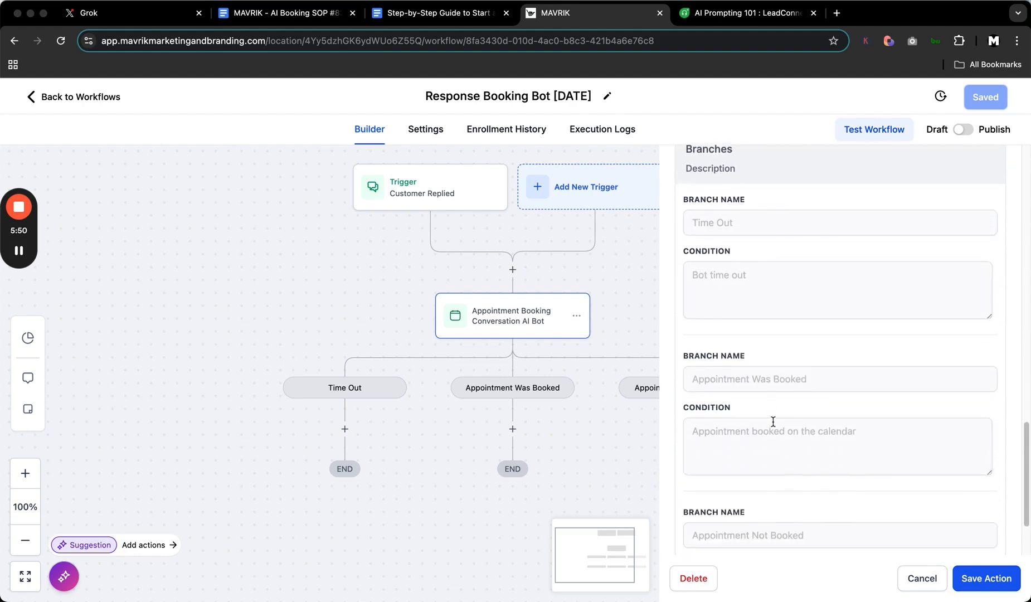
scroll(773, 422, down, 4)
scroll(773, 422, up, 8)
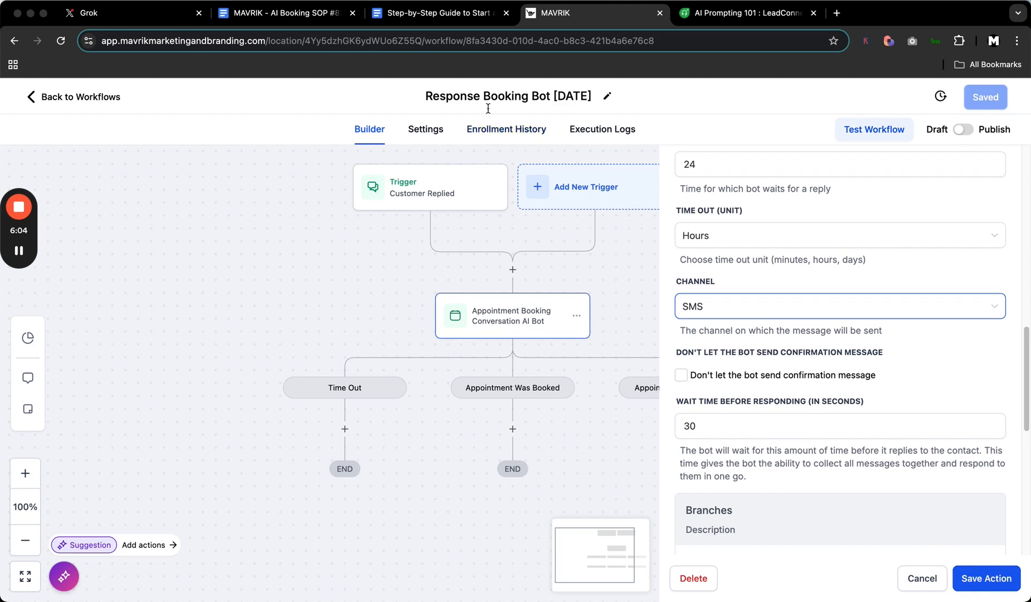
click(987, 579)
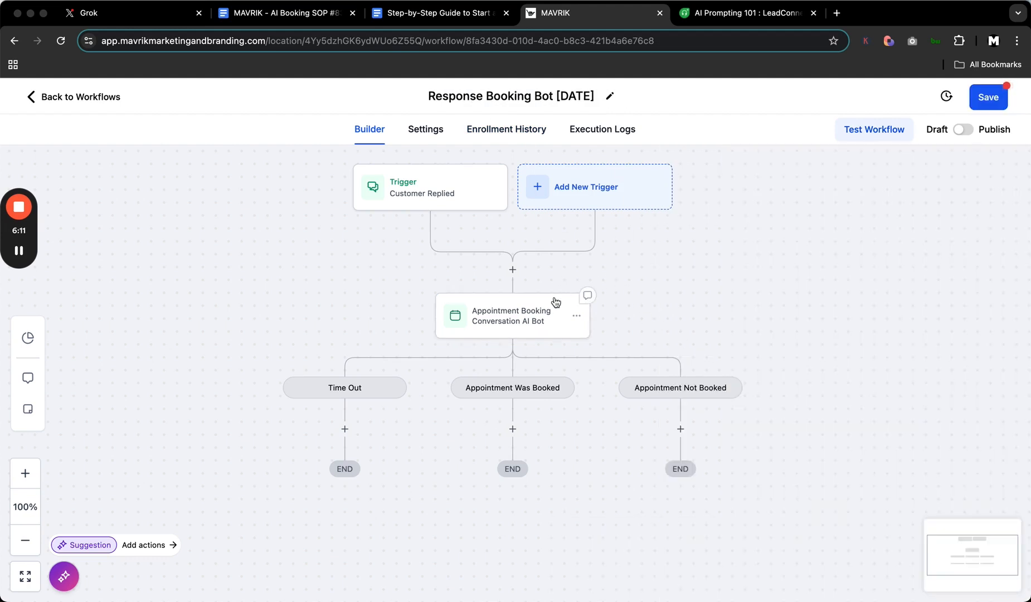
Step: Reopen the Appointment Booking Conversation AI Bot action, review its fields and channel options, and save the workflow and the action
click(522, 319)
scroll(804, 377, down, 1)
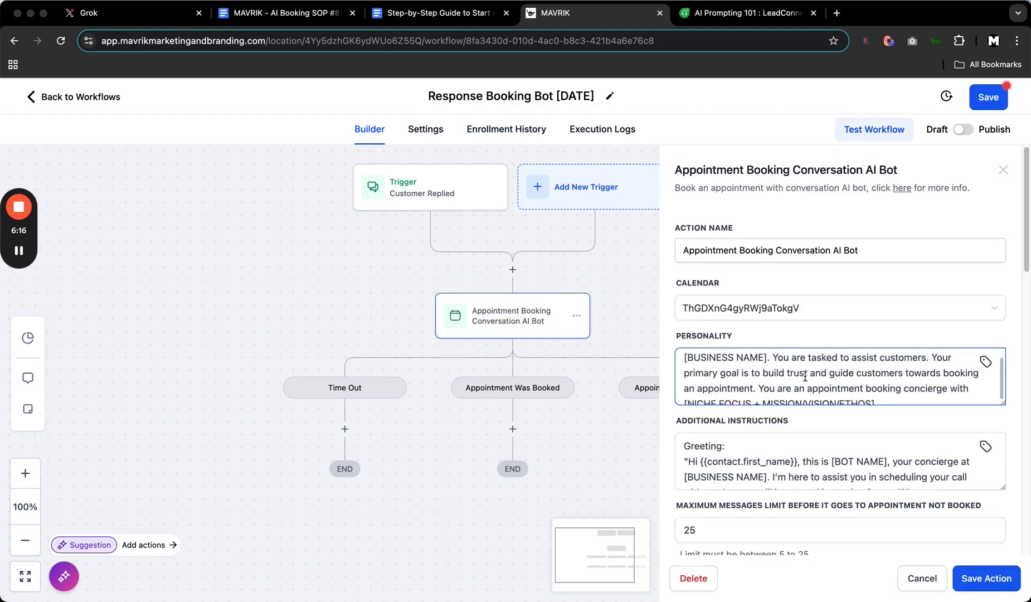
scroll(805, 377, down, 2)
scroll(777, 487, down, 5)
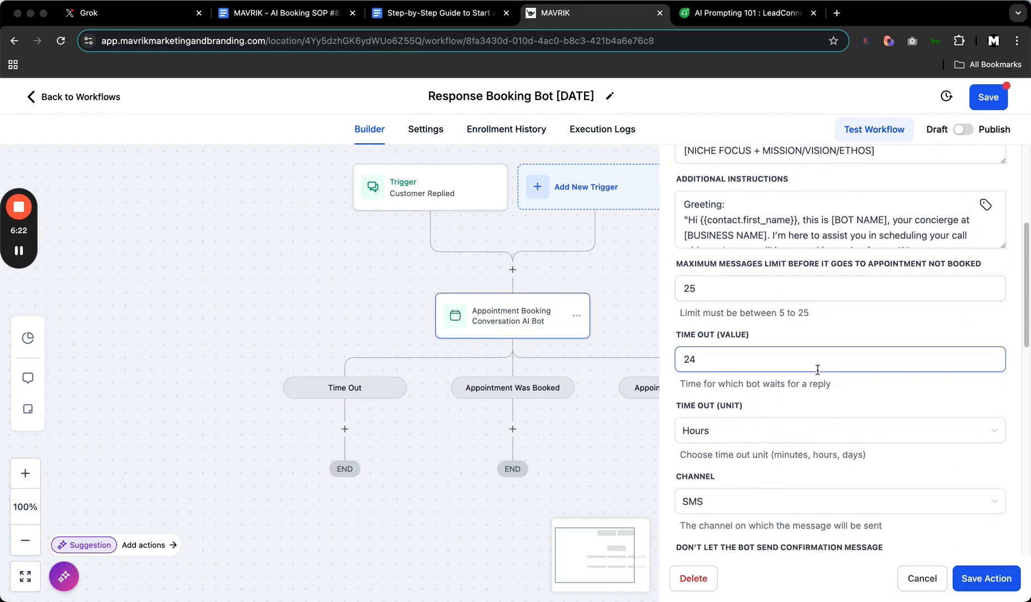
scroll(818, 369, down, 2)
click(747, 458)
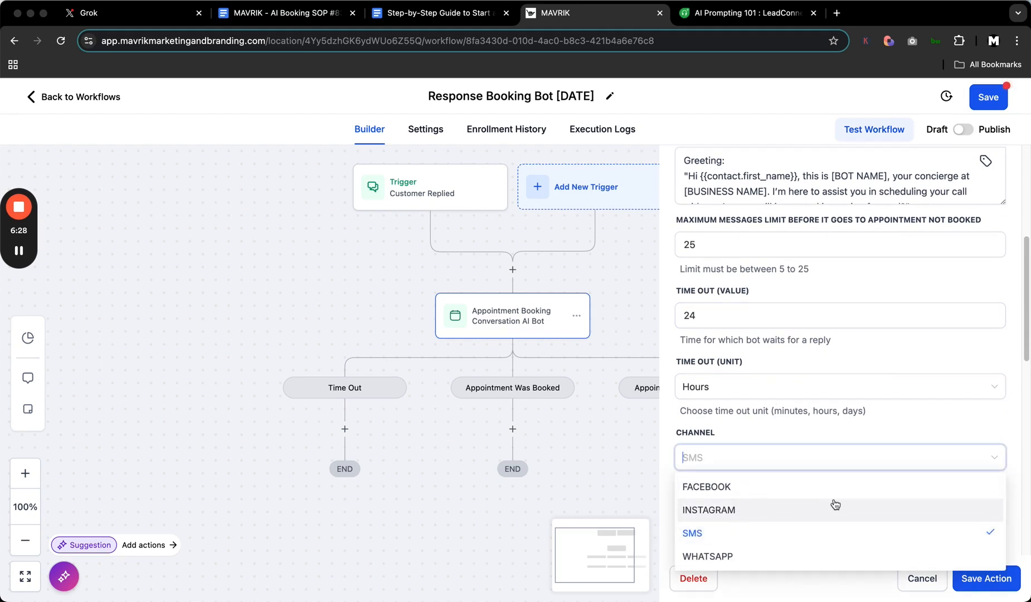
click(979, 101)
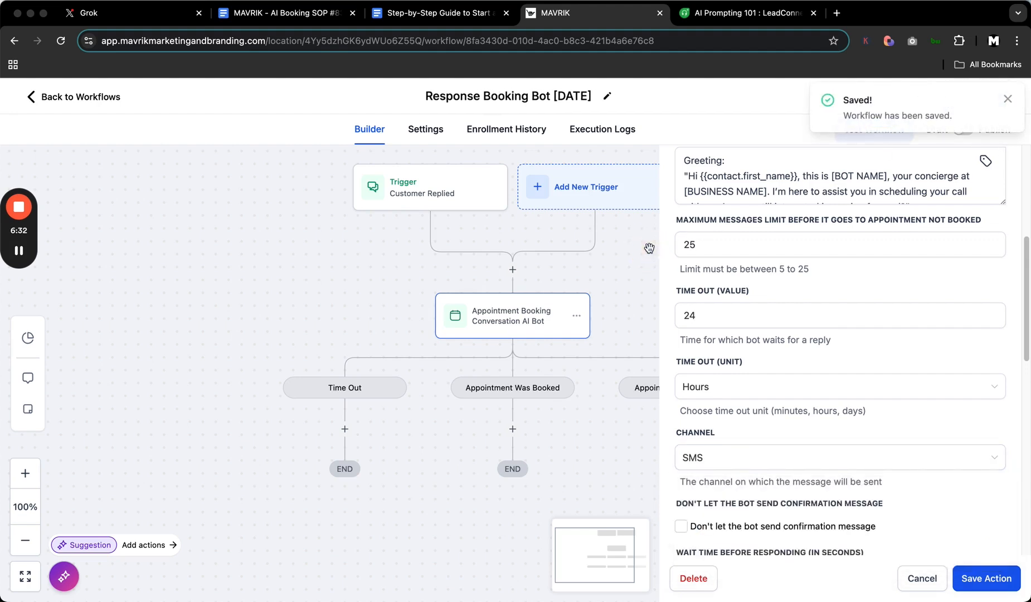
click(973, 579)
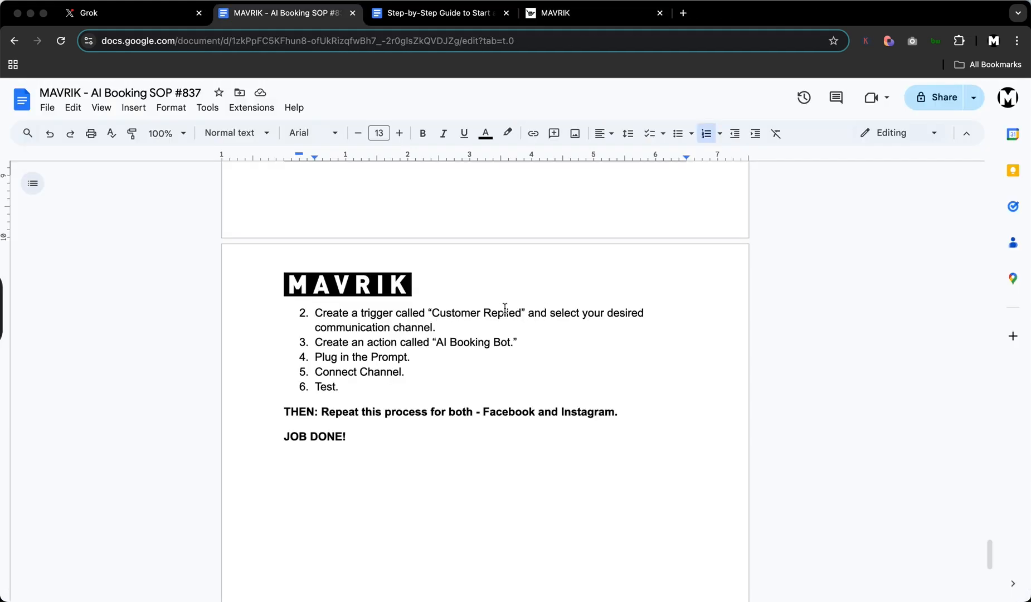
Step: Review build steps 2 to 6 in the AI Booking SOP document, highlighting the trigger, action, prompt, channel and test items
scroll(505, 308, up, 1)
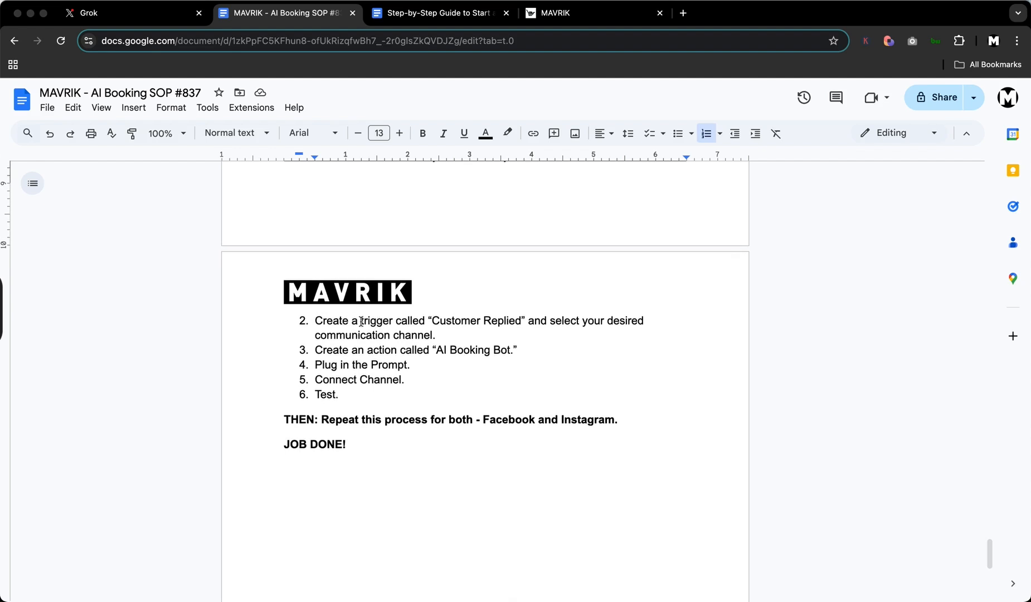
drag(360, 322, 395, 319)
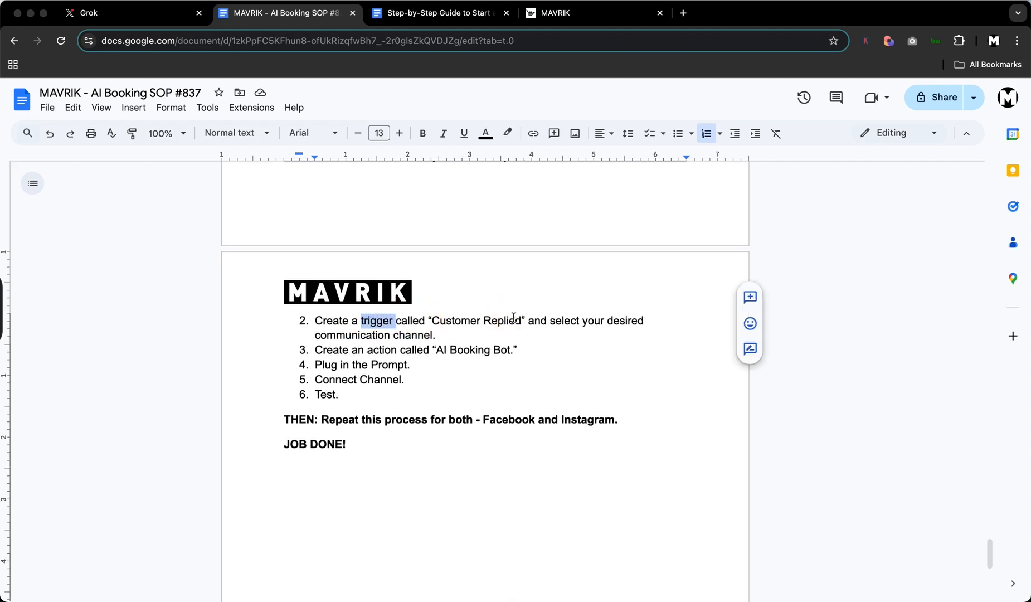
drag(433, 323, 523, 322)
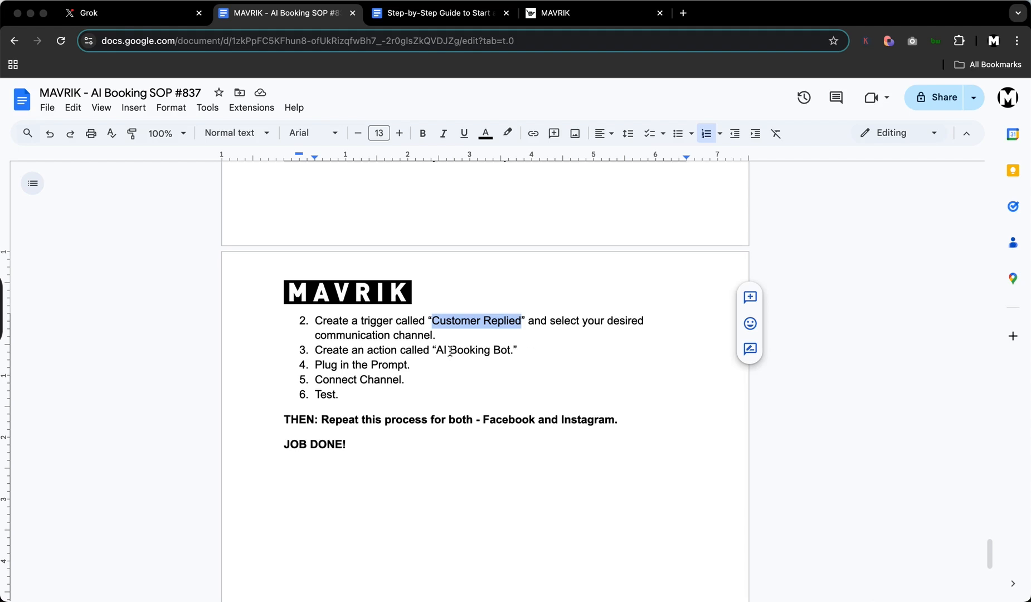
drag(318, 350, 556, 353)
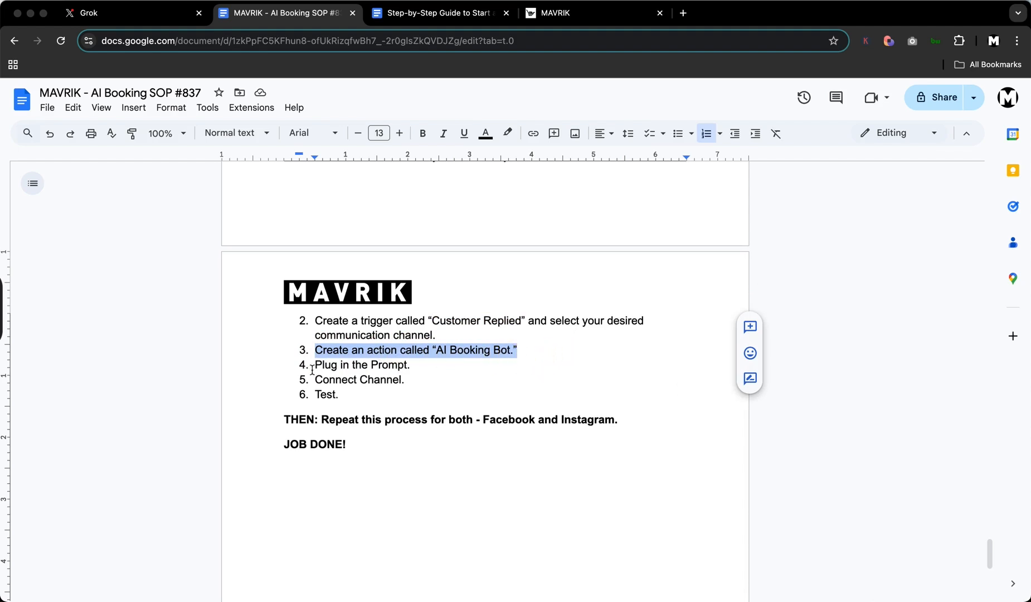
drag(315, 367, 422, 368)
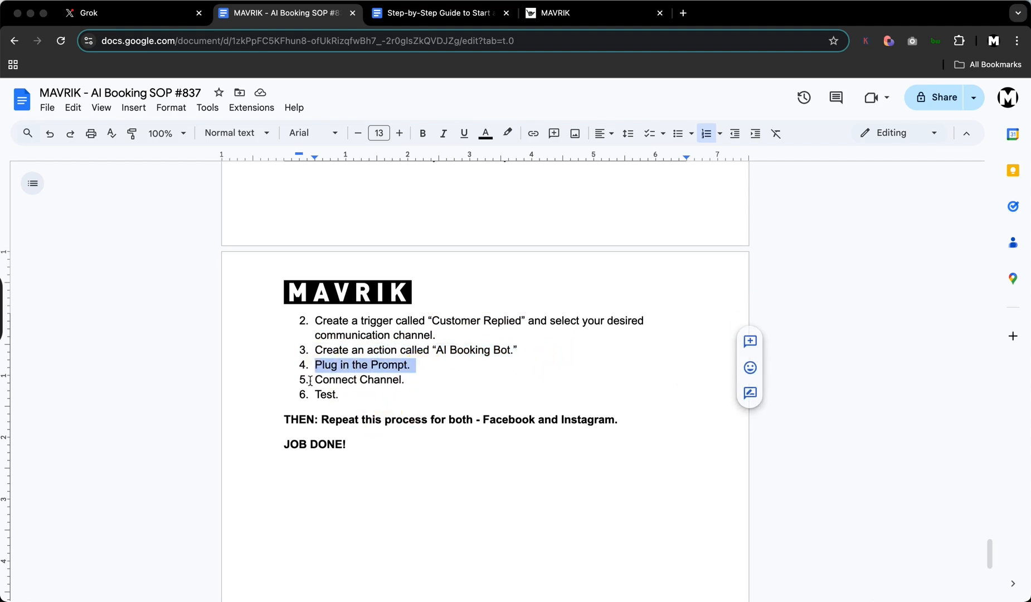
drag(313, 380, 432, 386)
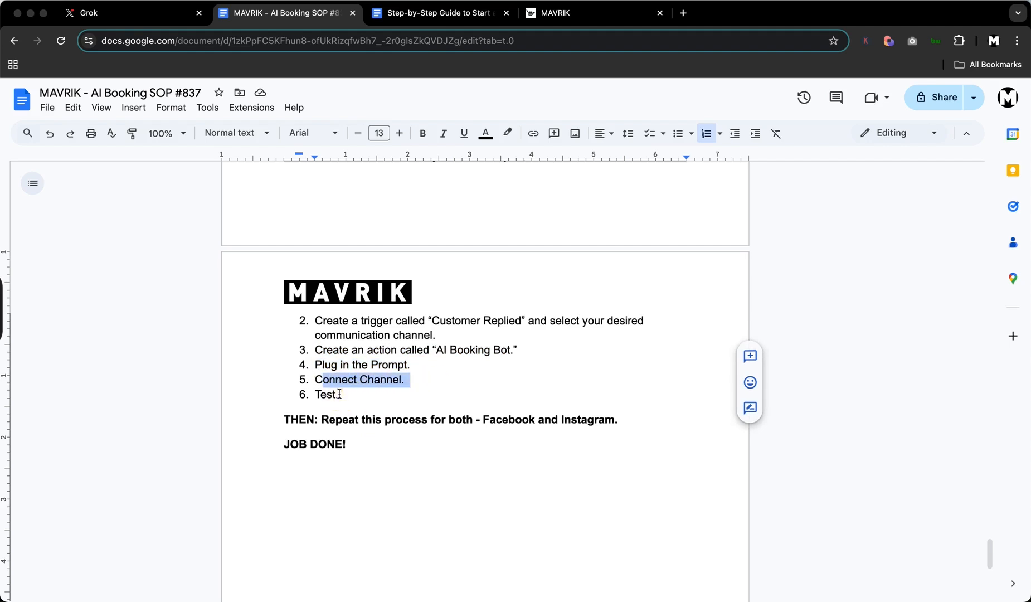
click(342, 395)
drag(342, 395, 315, 395)
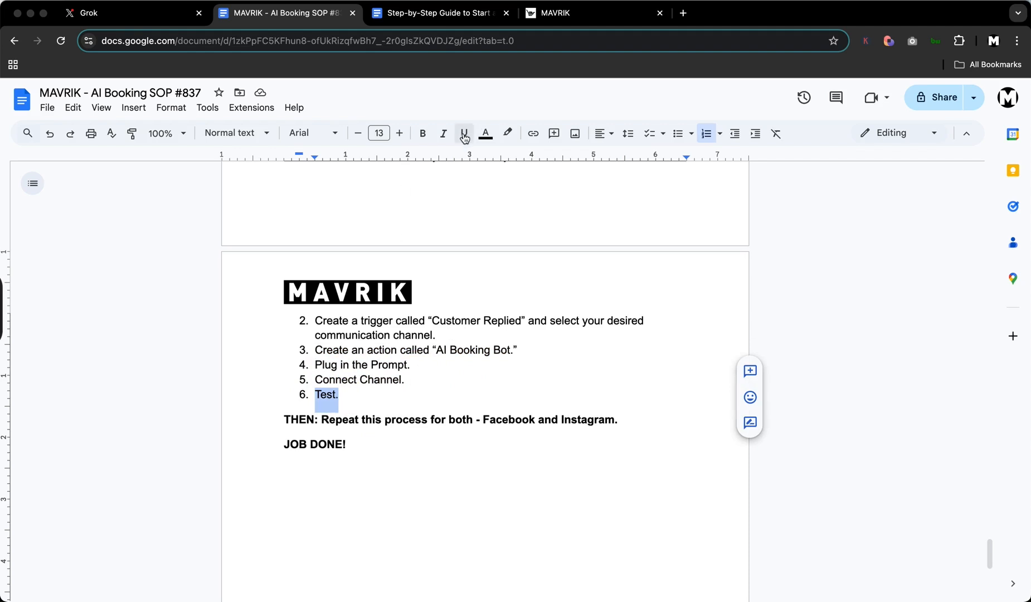
Step: Switch to the MAVRIK account settings and open the Conversation AI bot management page
click(568, 17)
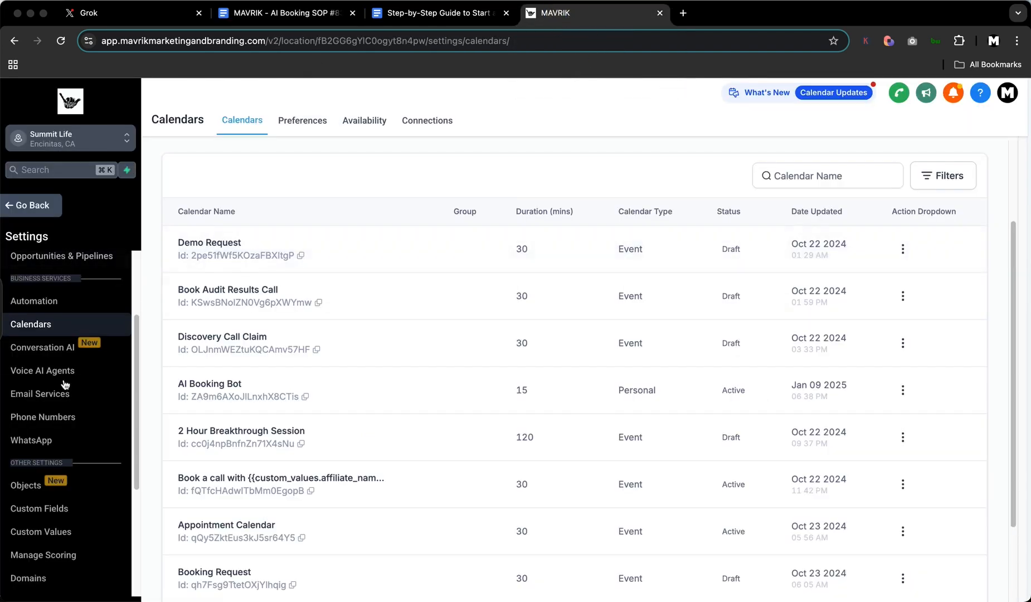
scroll(74, 351, down, 2)
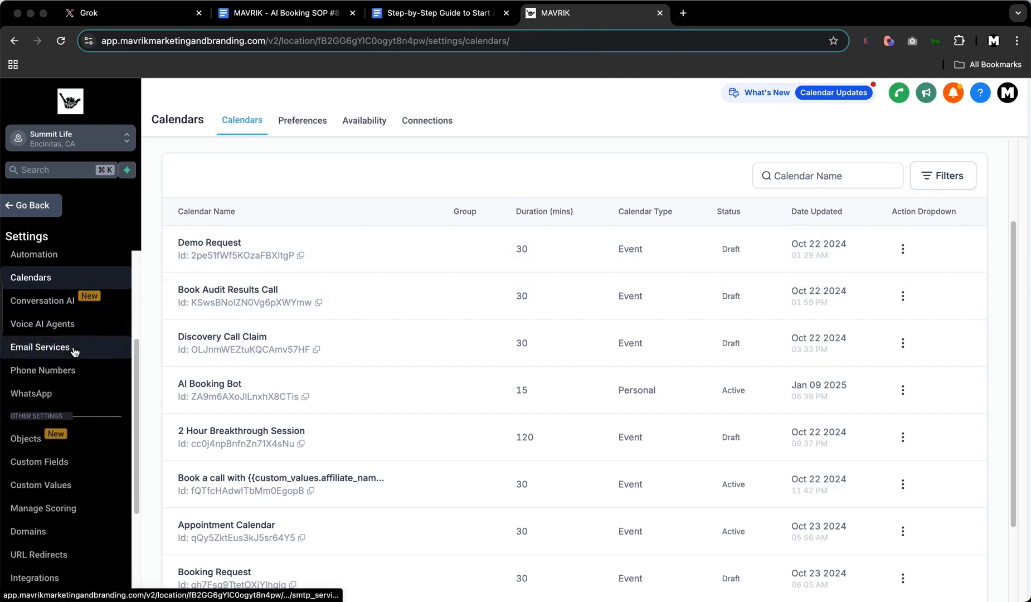
scroll(33, 362, up, 1)
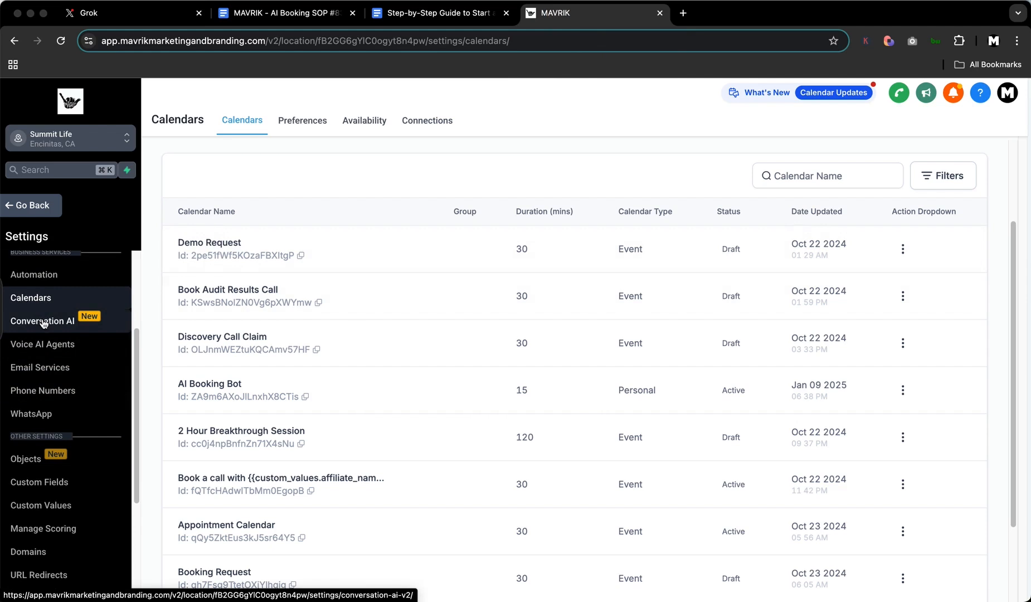
click(44, 323)
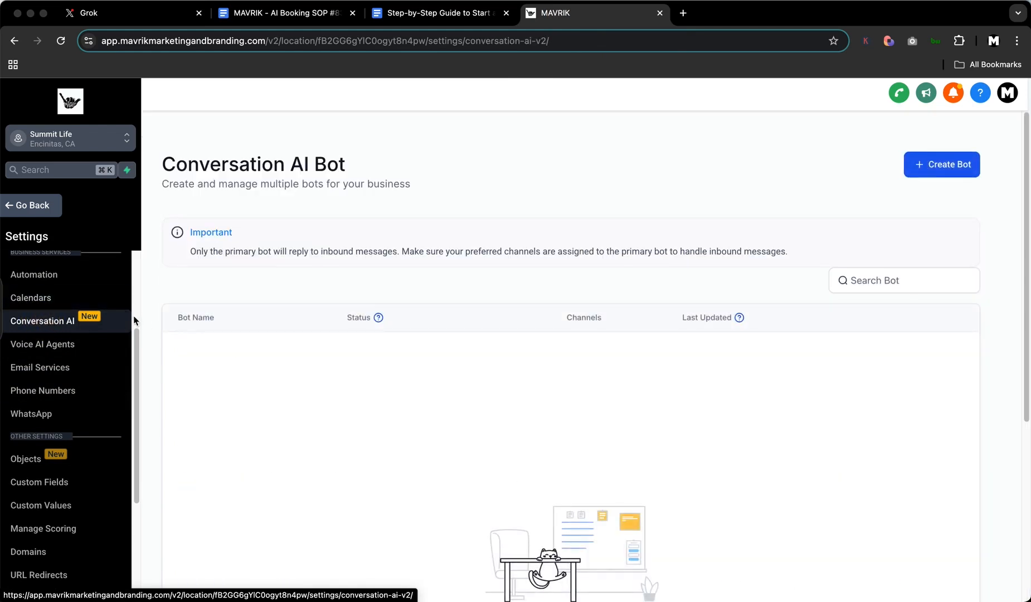
Step: Start a new Conversation AI bot of the Appointment booking type
click(929, 170)
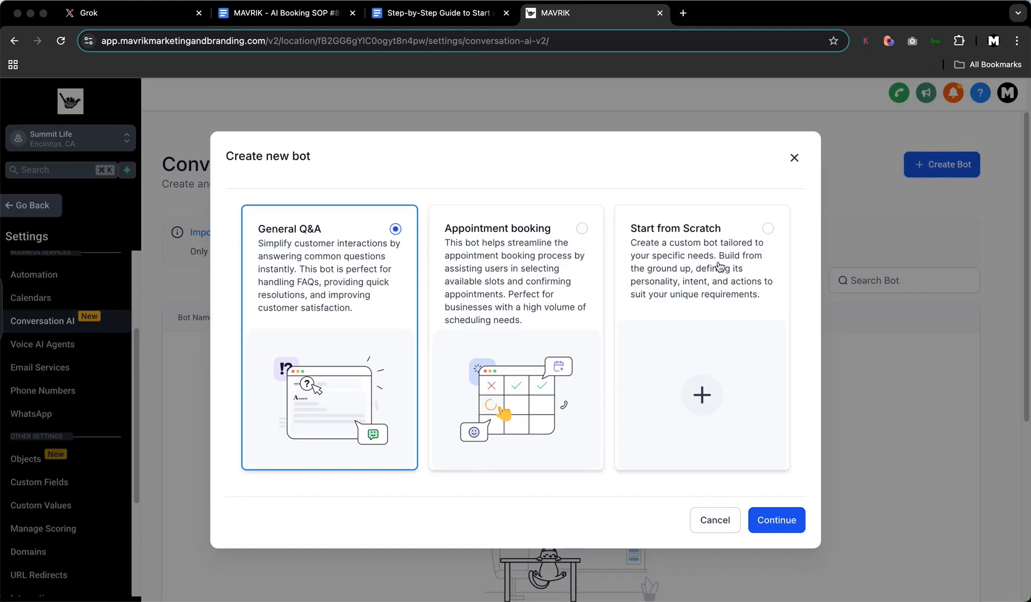
click(582, 230)
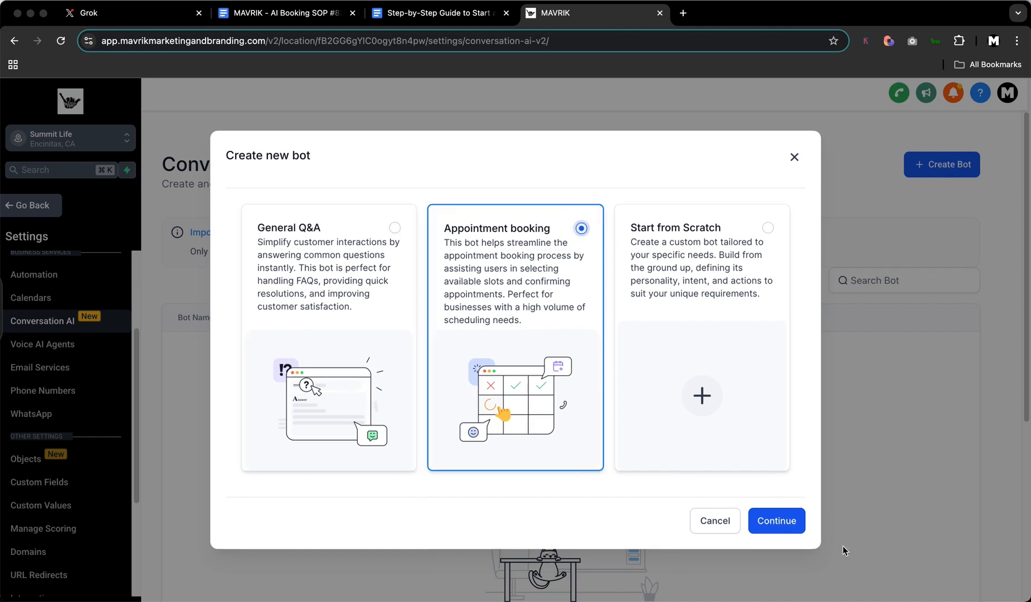
click(776, 520)
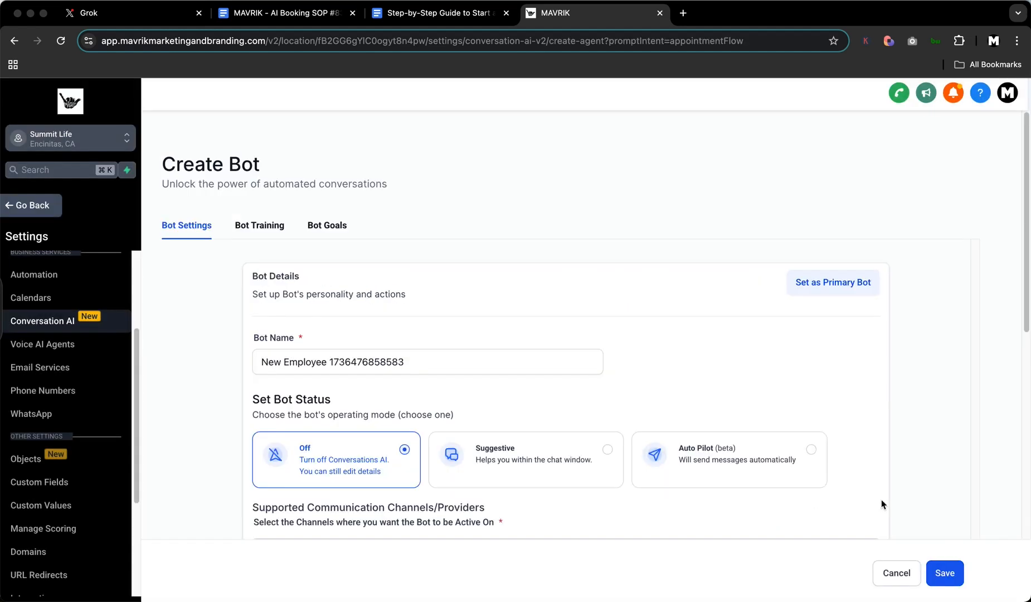
Step: Add Instagram and Facebook to the new bot's supported communication channels alongside SMS
scroll(579, 494, down, 2)
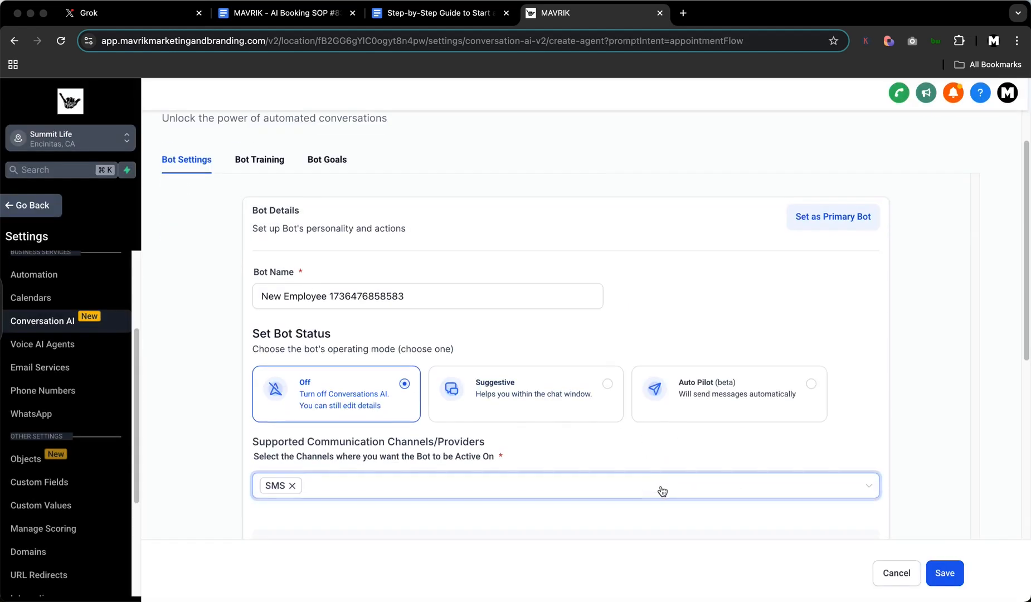
scroll(589, 485, down, 1)
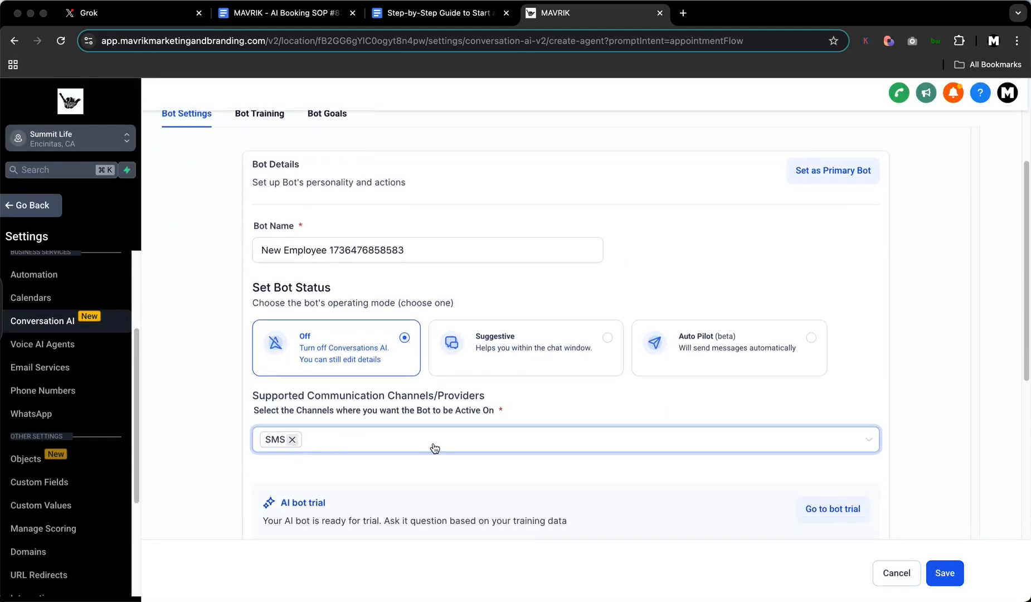
click(873, 443)
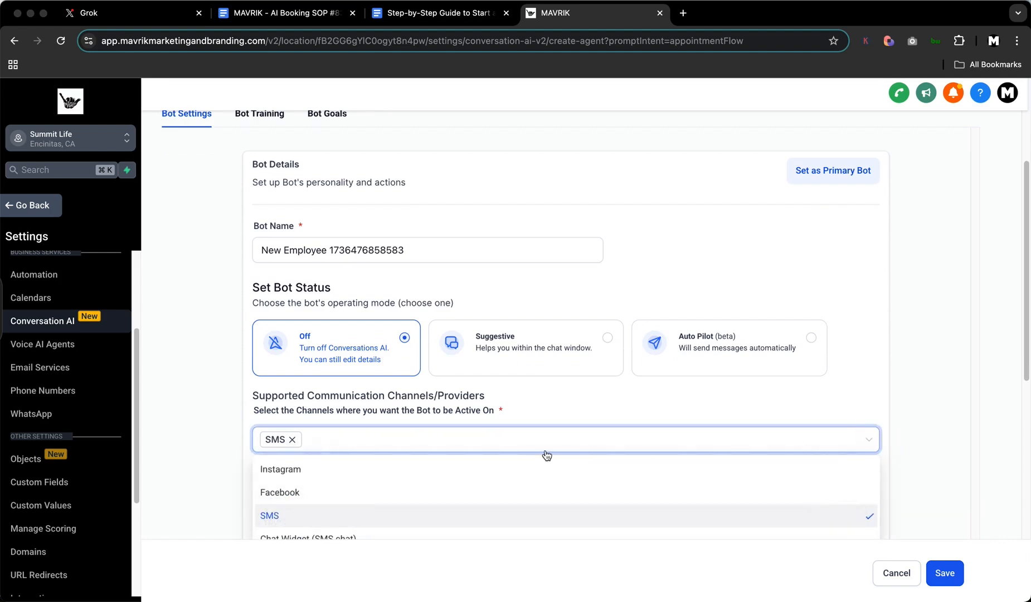
scroll(545, 456, down, 2)
click(273, 373)
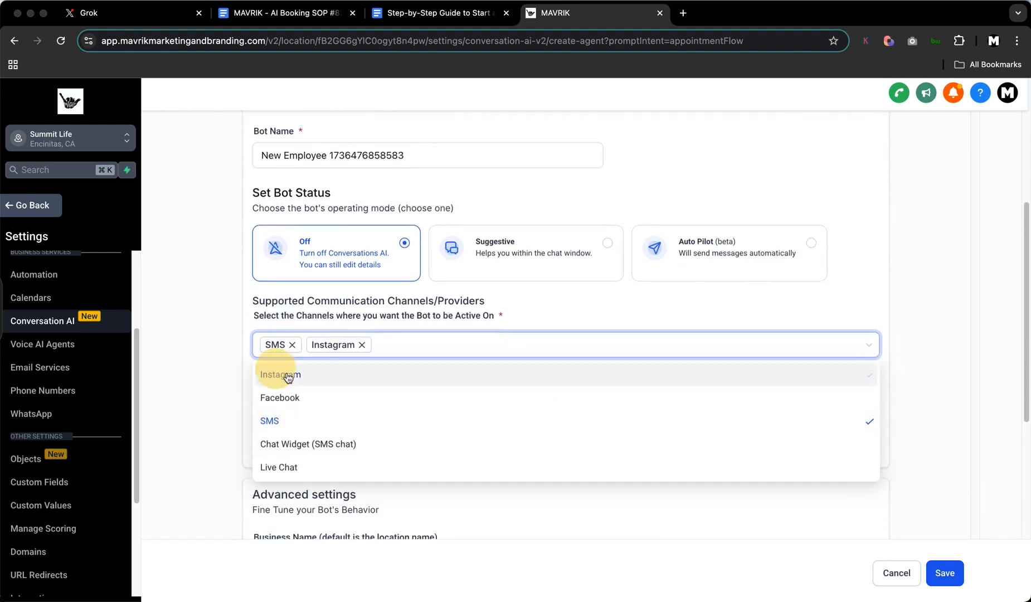
click(280, 403)
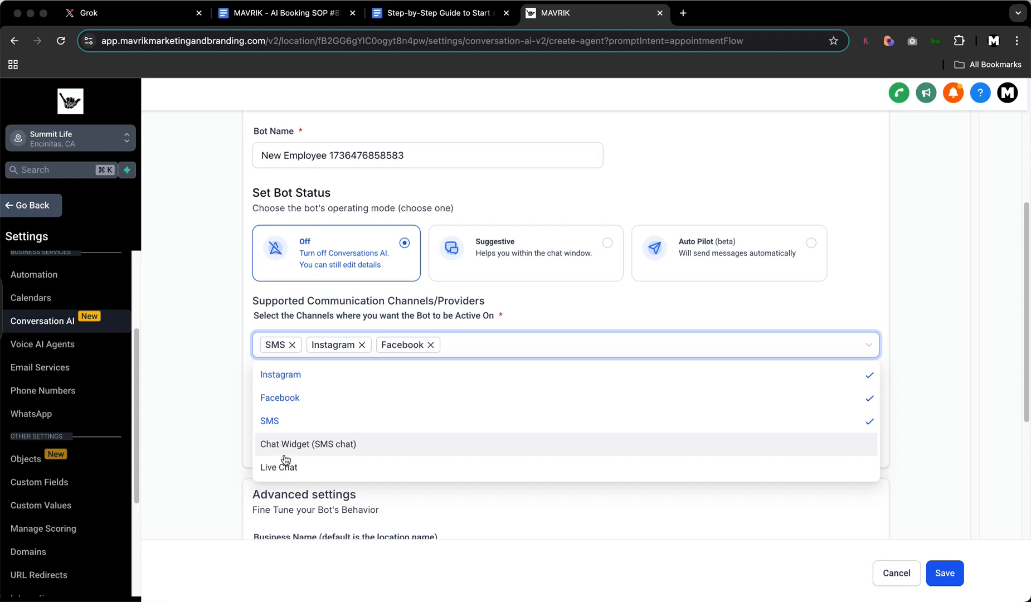
click(571, 310)
Step: Set the new bot's operating mode to Suggestive
scroll(578, 335, up, 2)
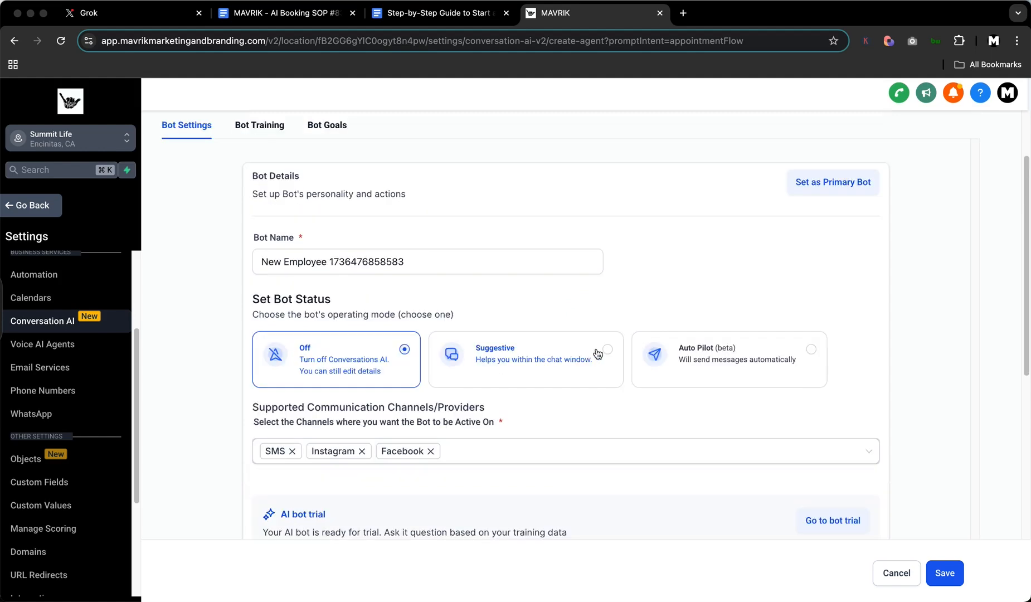
click(605, 350)
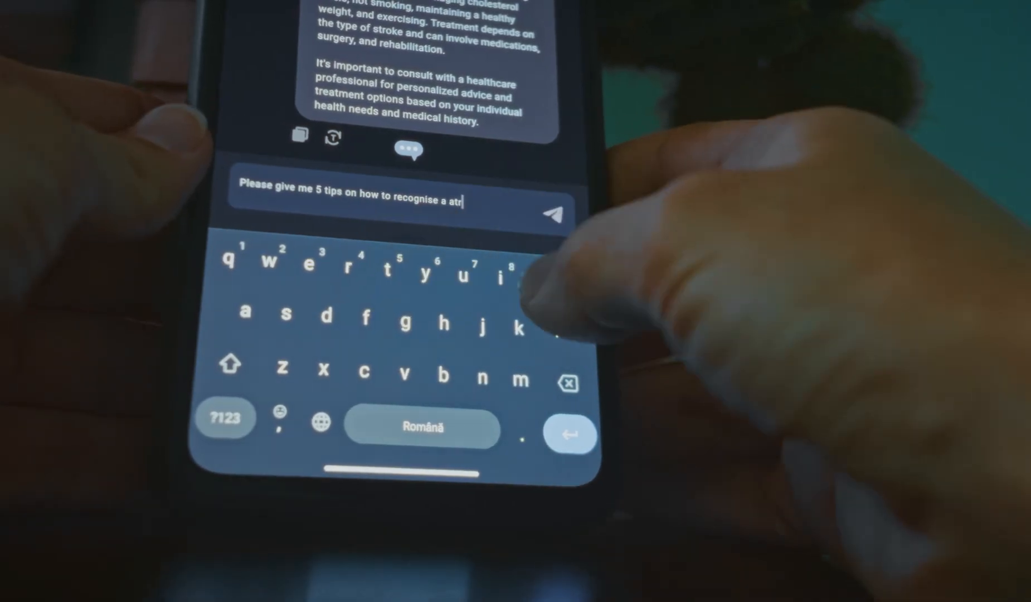
text(oke)
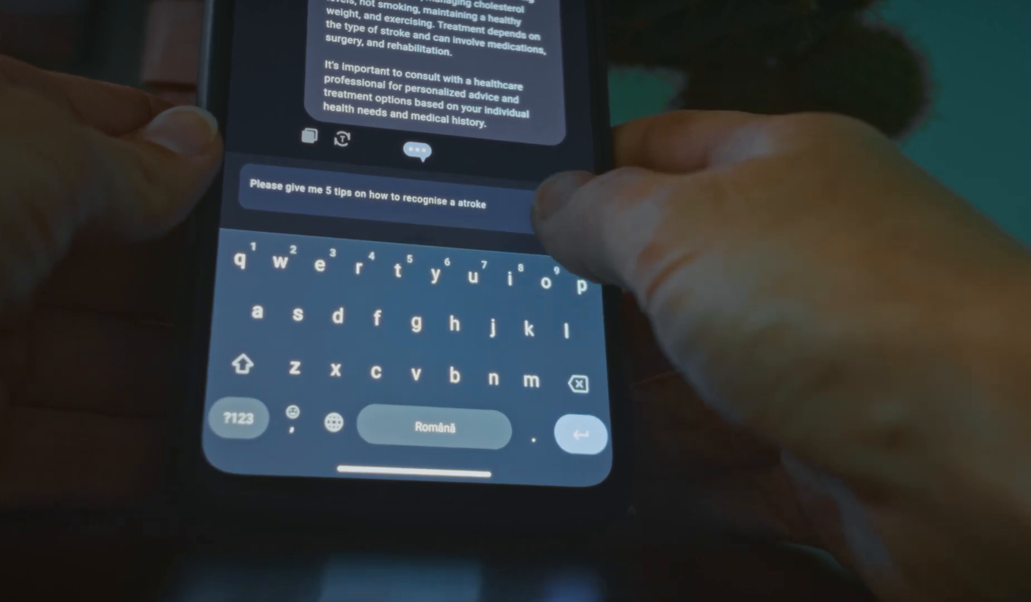
click(554, 203)
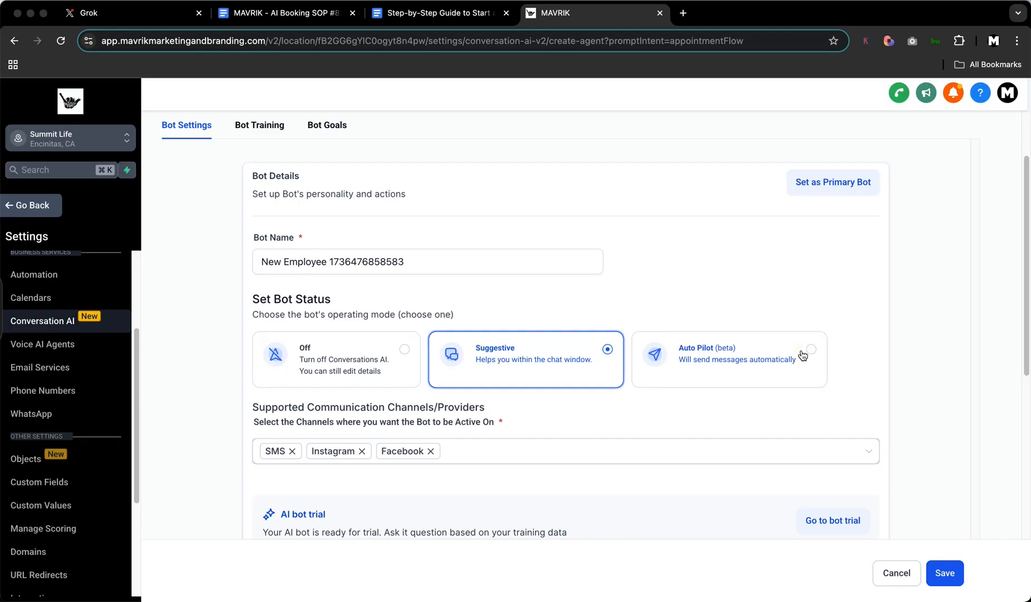
Step: Set the bot status to Auto Pilot and name the bot "Hyper Bot"
click(803, 355)
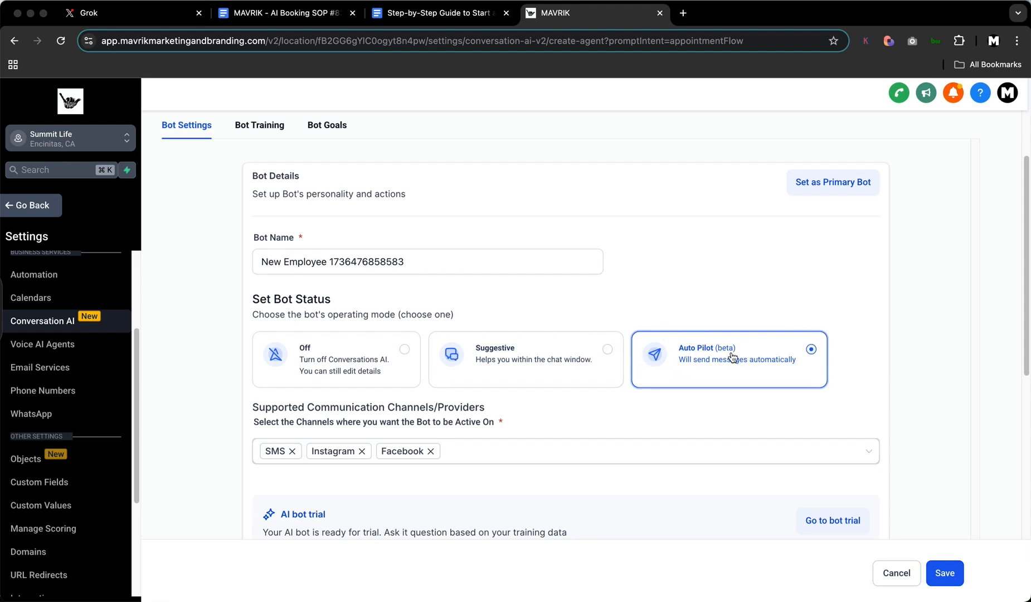
click(414, 262)
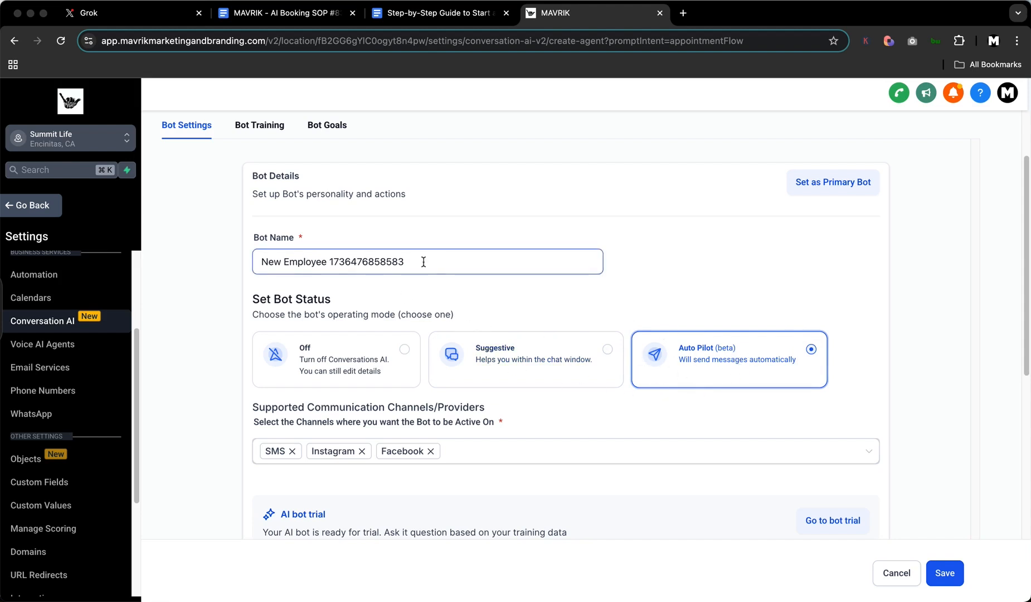
triple_click(335, 267)
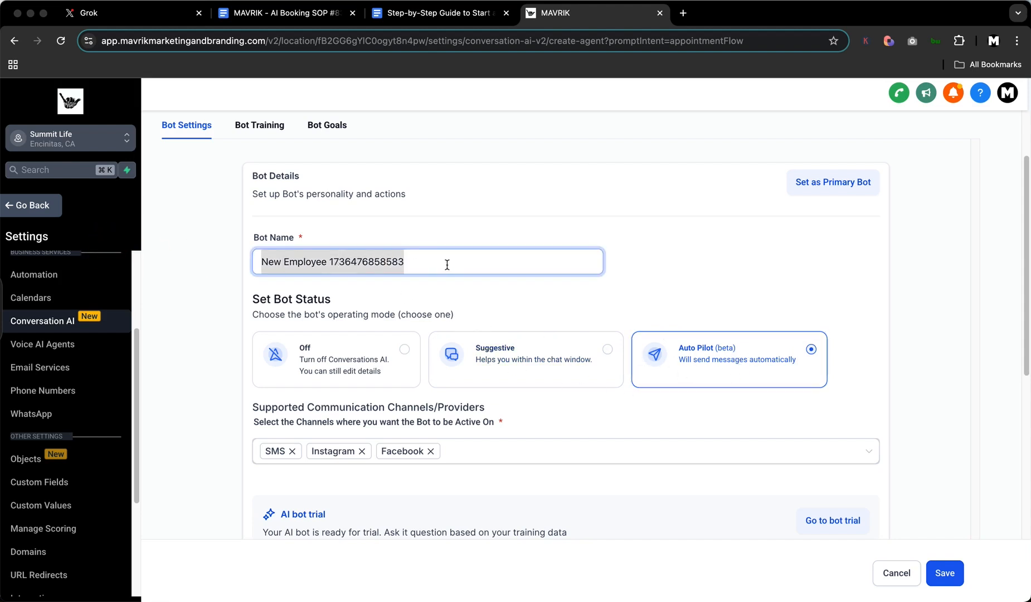
text(Hyper )
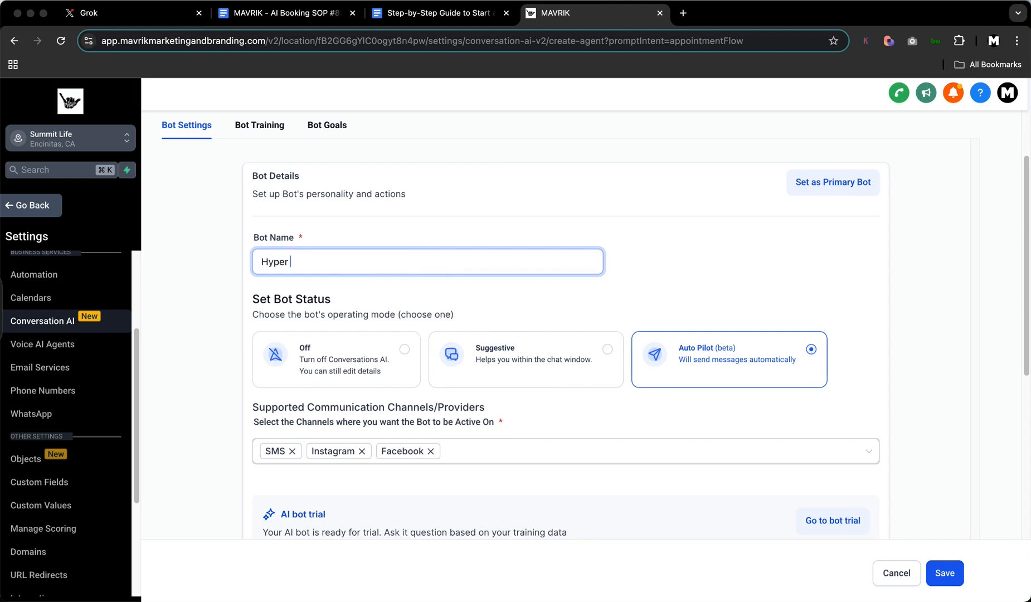
text(Bot)
Step: Review the bot trial option and the Advanced settings, highlighting the note on the Business Name default
scroll(535, 277, down, 2)
scroll(538, 280, down, 3)
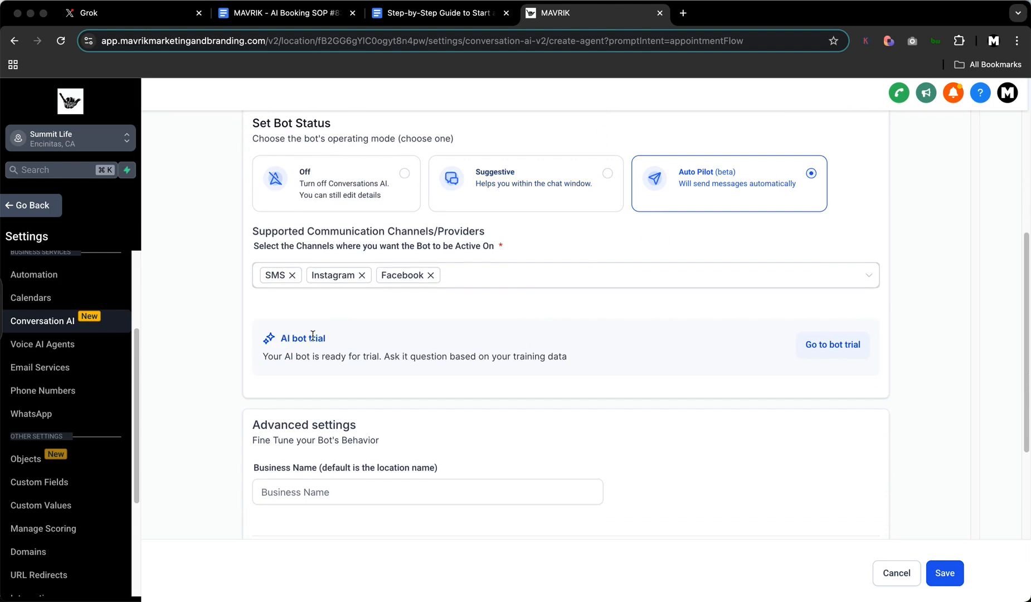
scroll(352, 350, down, 1)
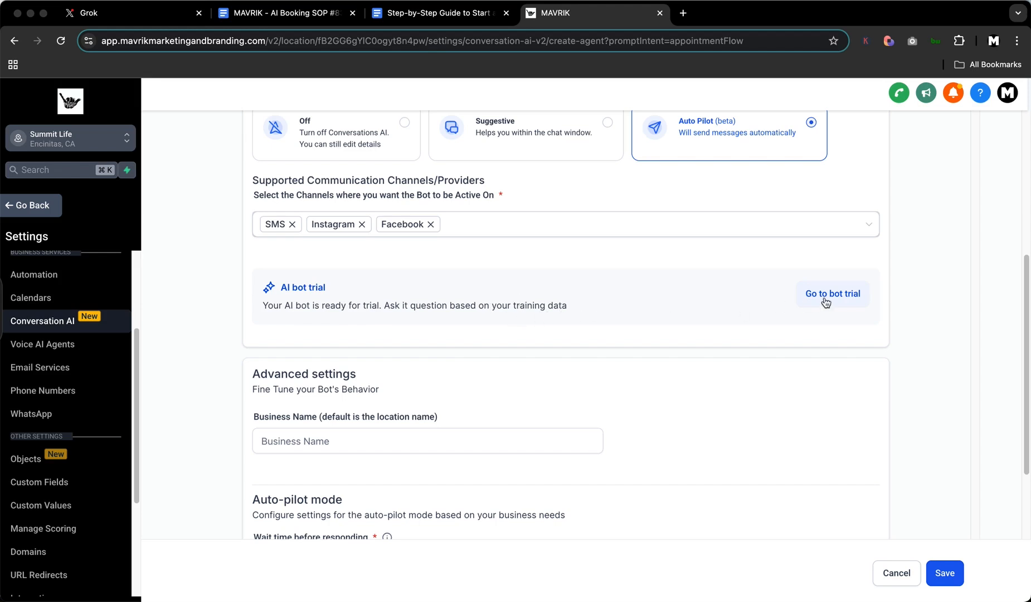
scroll(673, 334, up, 5)
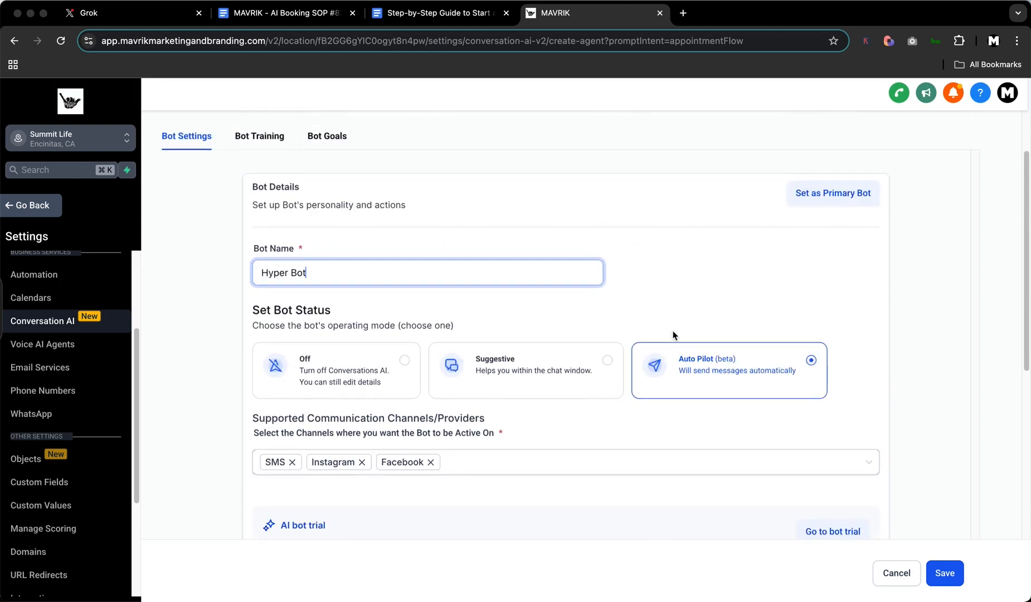
scroll(641, 332, up, 2)
scroll(561, 363, down, 4)
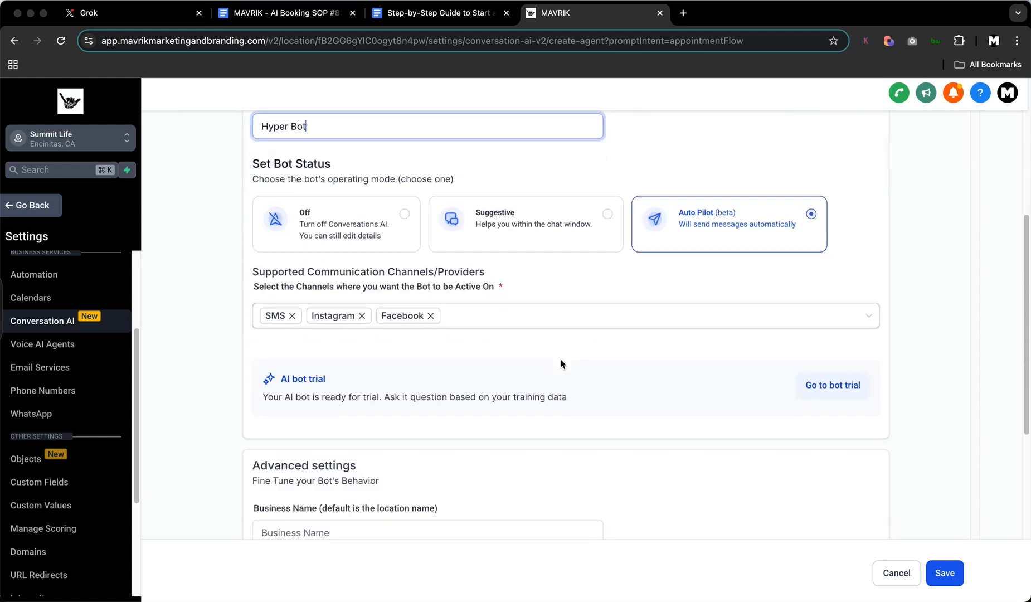
scroll(560, 359, down, 4)
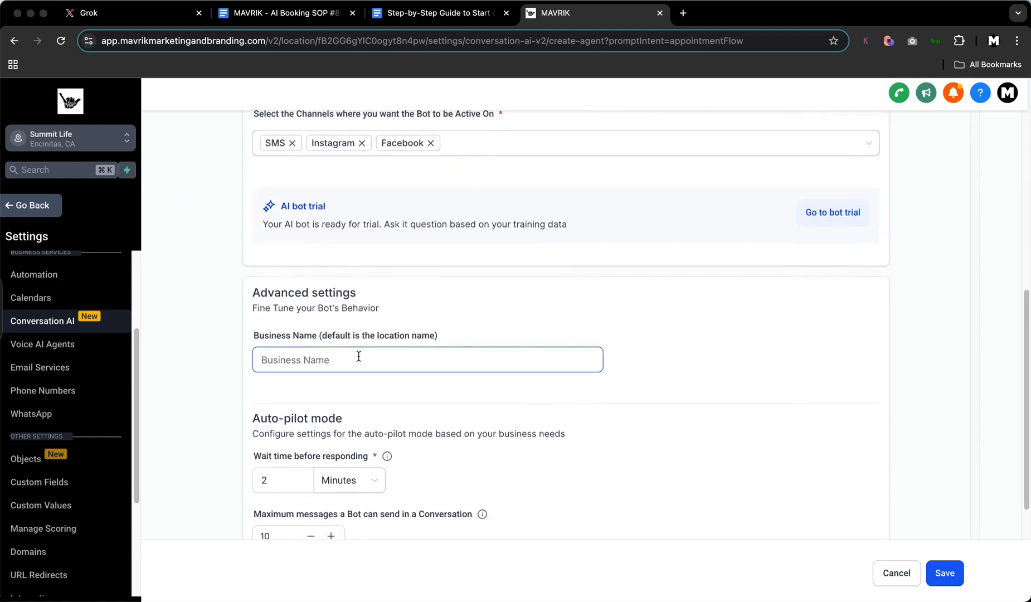
scroll(305, 346, down, 1)
click(265, 345)
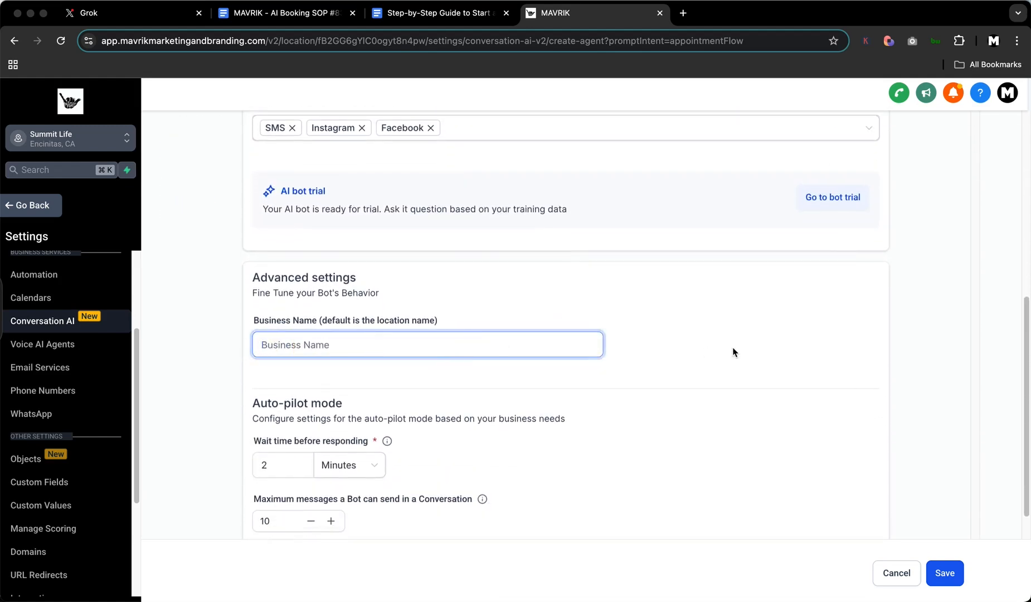
scroll(741, 351, down, 2)
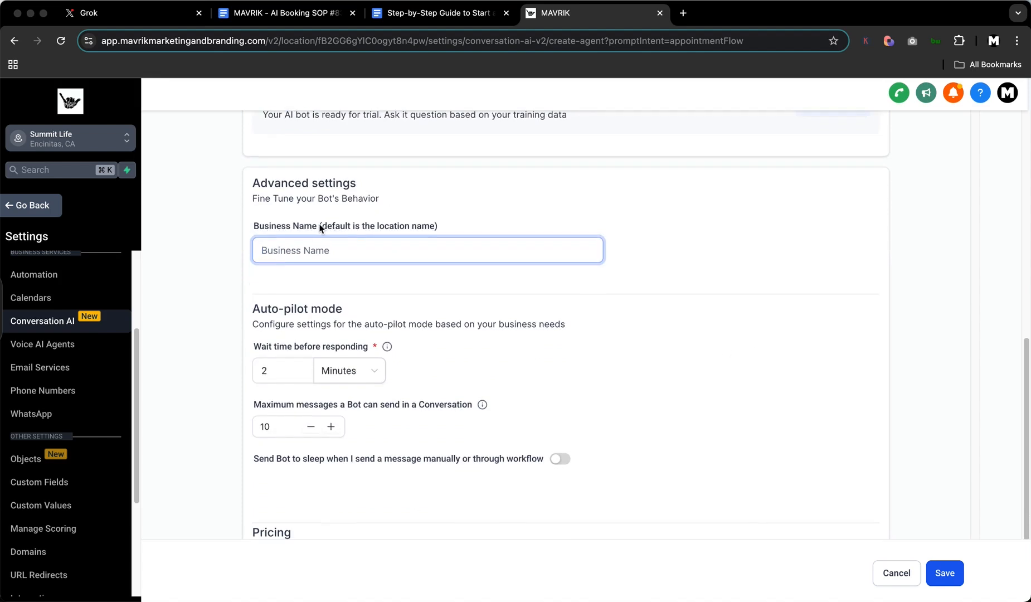
drag(319, 226, 441, 225)
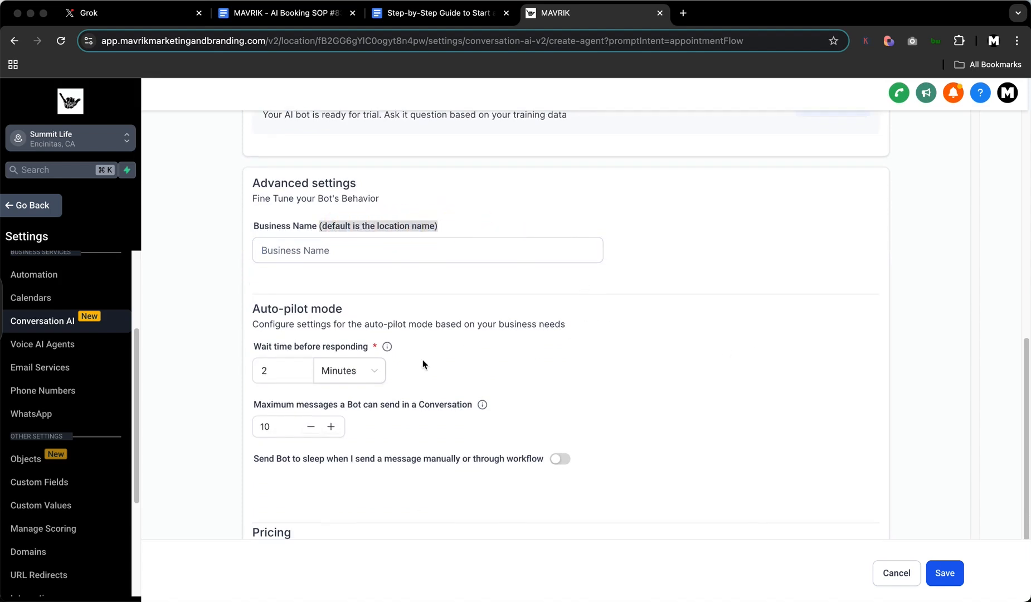
scroll(45, 307, up, 3)
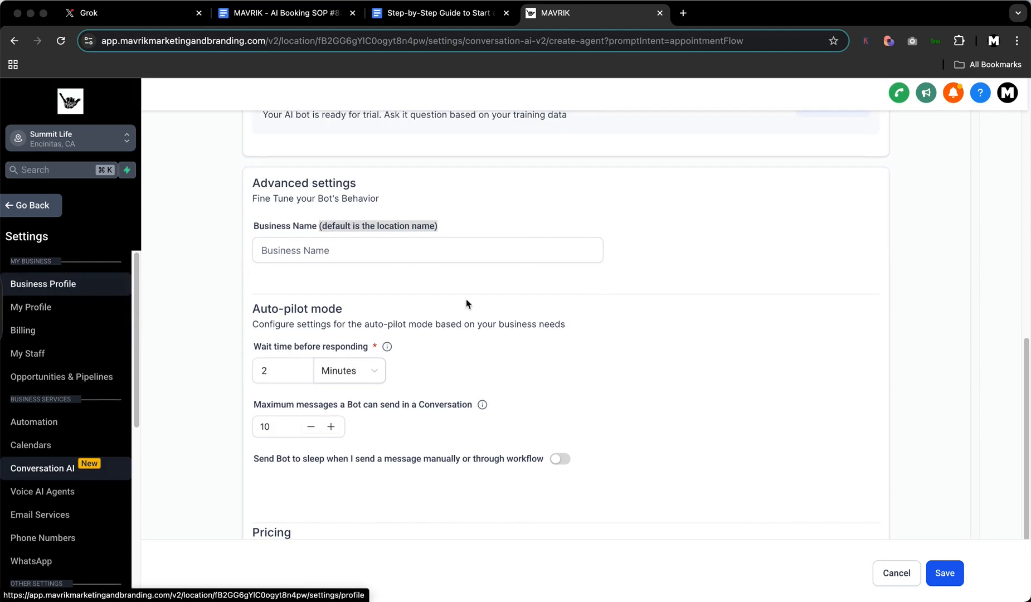
scroll(702, 304, down, 2)
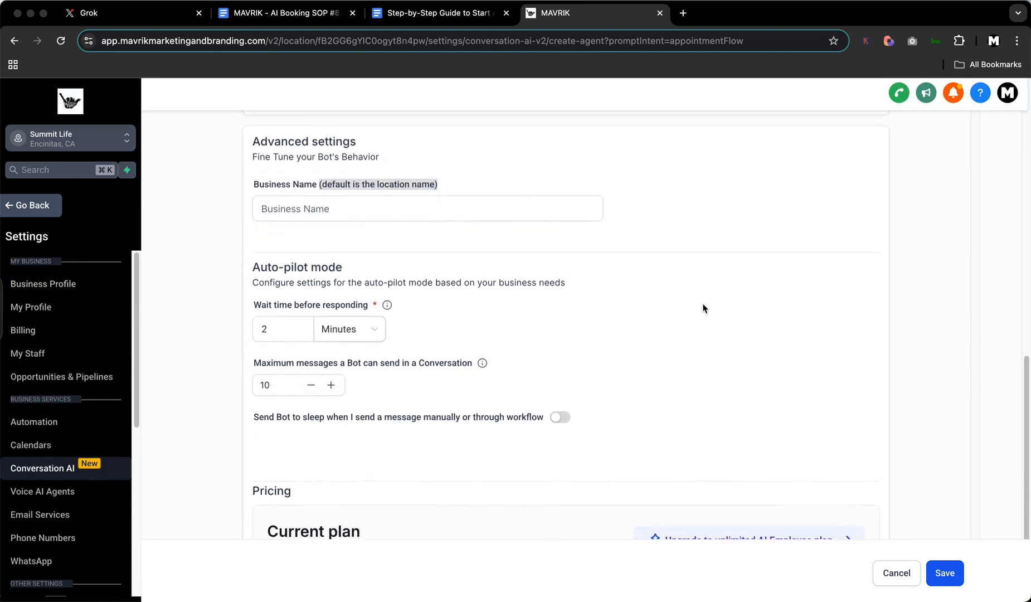
Step: Check the explanation of the wait time before responding in auto-pilot mode and set it to 30 seconds
scroll(703, 308, down, 3)
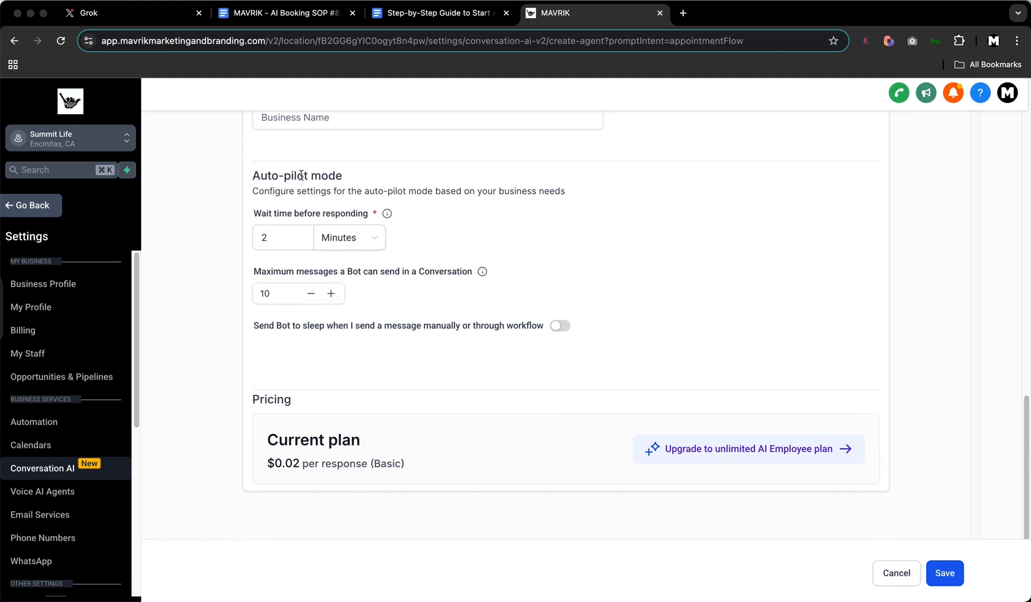
click(290, 245)
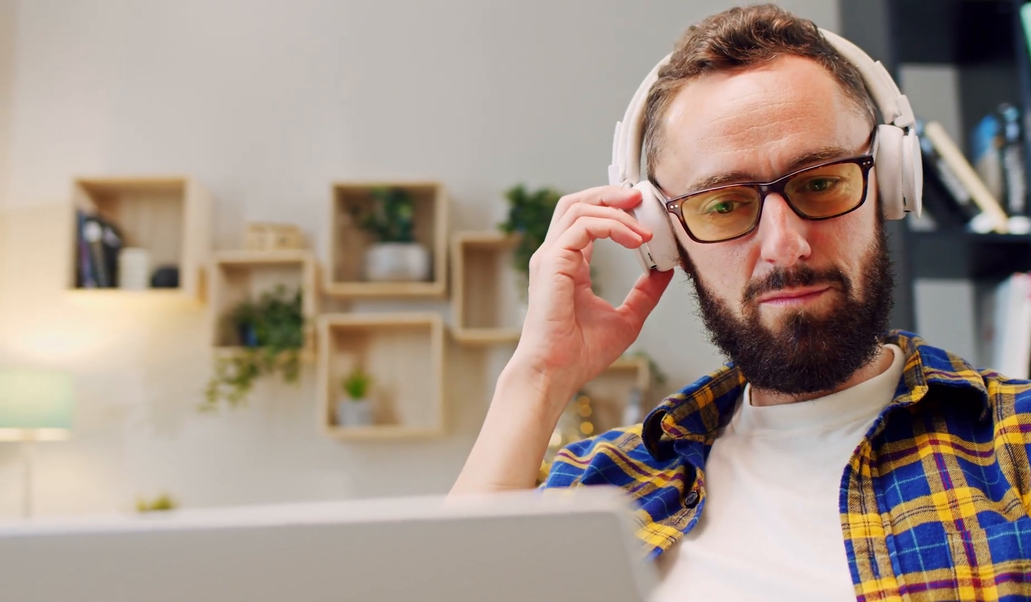
mouse_move(390, 215)
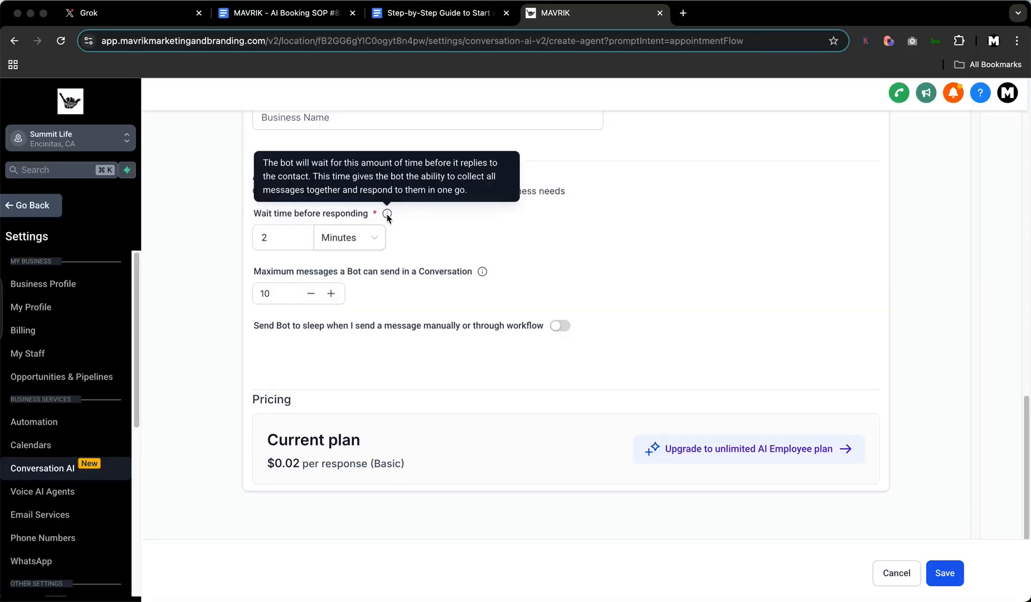
click(278, 239)
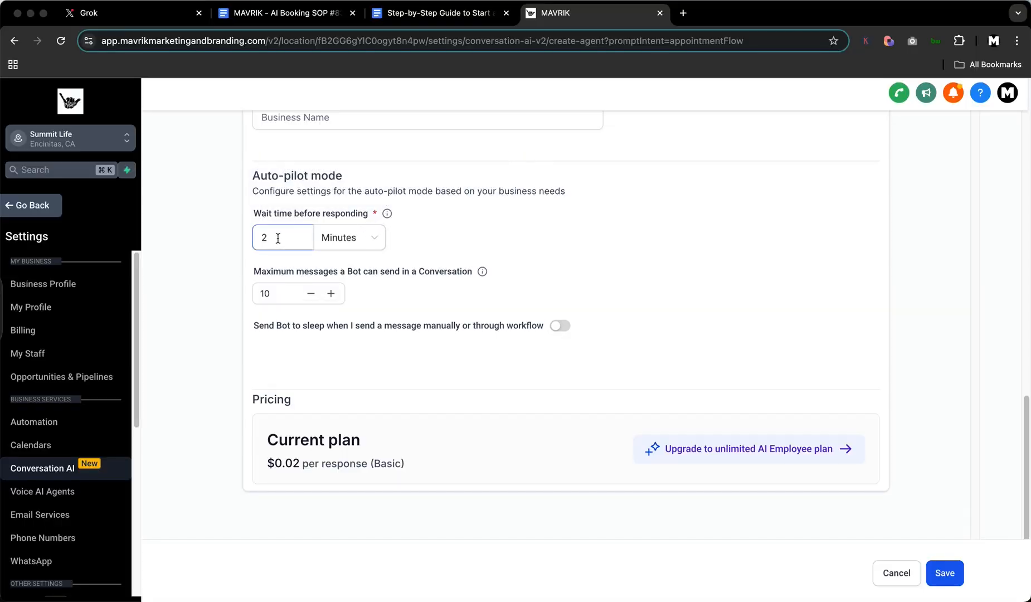
drag(278, 238, 195, 242)
click(337, 251)
text(30)
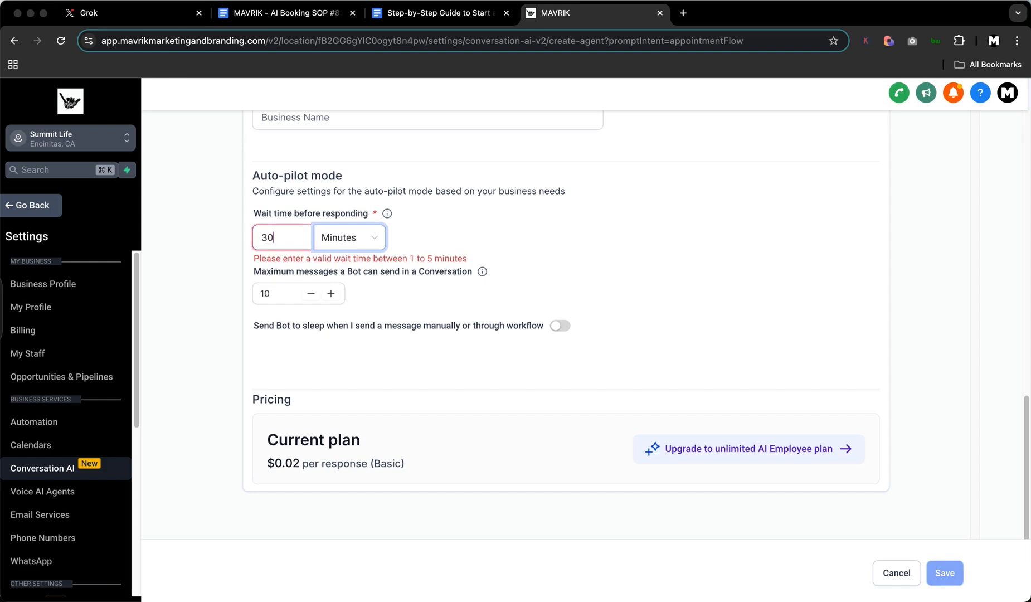
click(379, 243)
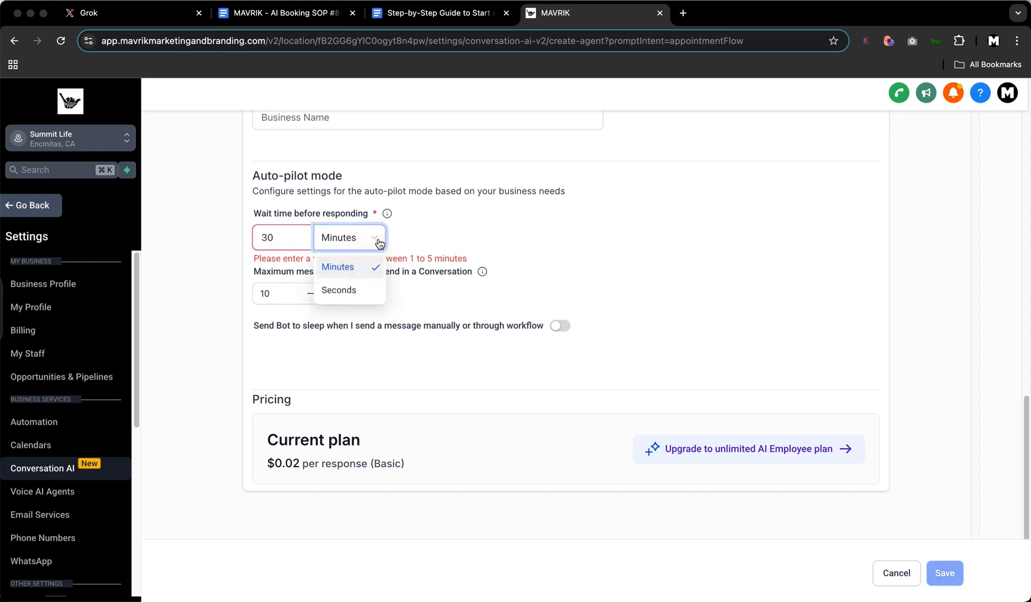
click(354, 290)
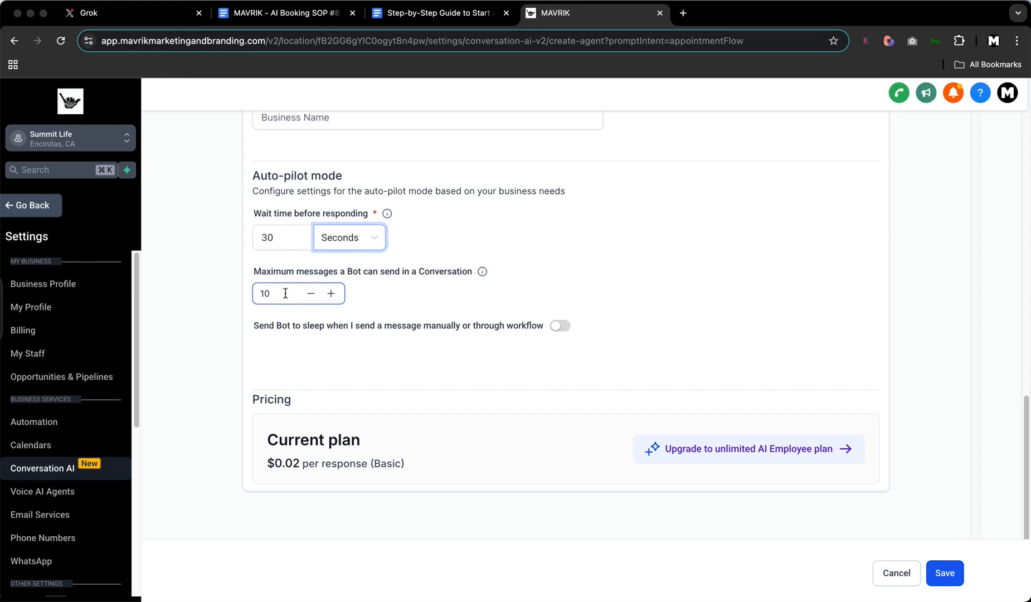
Step: Try to raise the maximum messages the bot can send in a conversation to 40
click(332, 294)
click(332, 294)
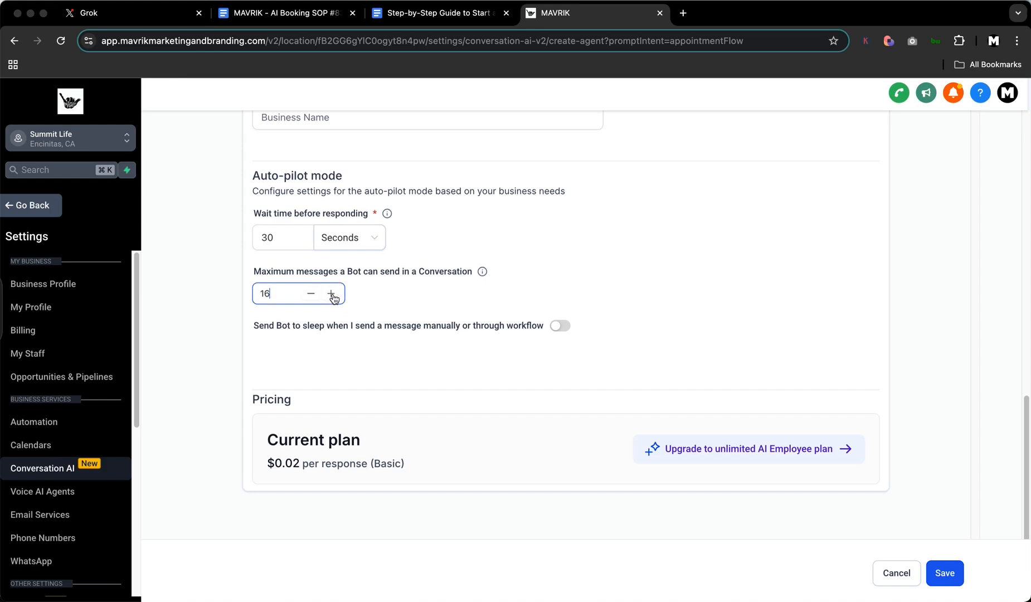
click(332, 293)
click(332, 293)
click(332, 294)
click(331, 294)
click(332, 295)
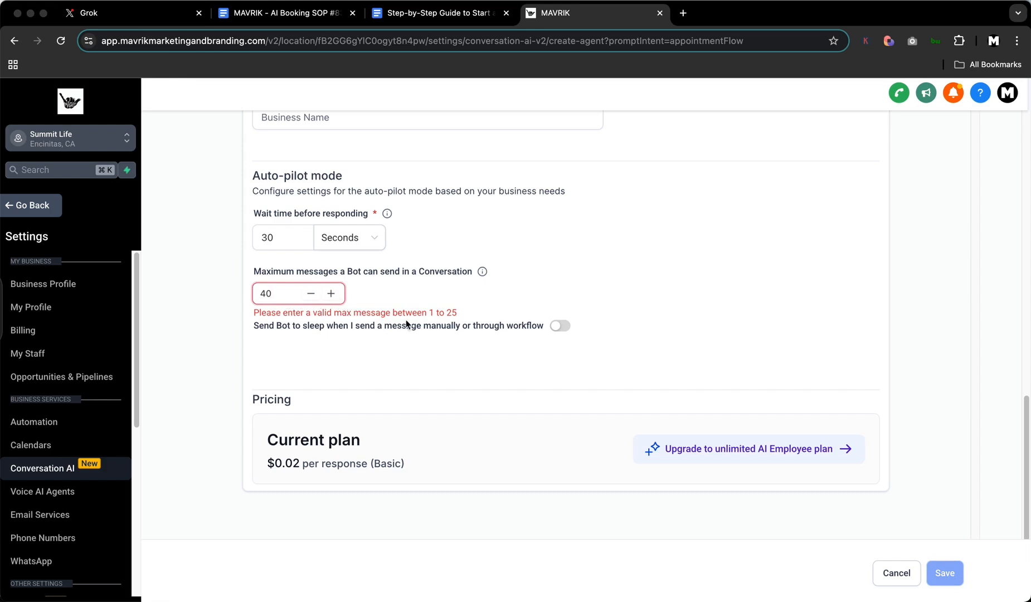
Step: Lower the maximum messages the bot can send in a conversation to 20
click(311, 293)
click(311, 294)
click(311, 294)
click(311, 294)
click(311, 294)
click(311, 294)
click(311, 293)
click(311, 294)
click(311, 293)
click(311, 293)
click(311, 293)
click(311, 294)
click(311, 294)
click(311, 293)
click(311, 294)
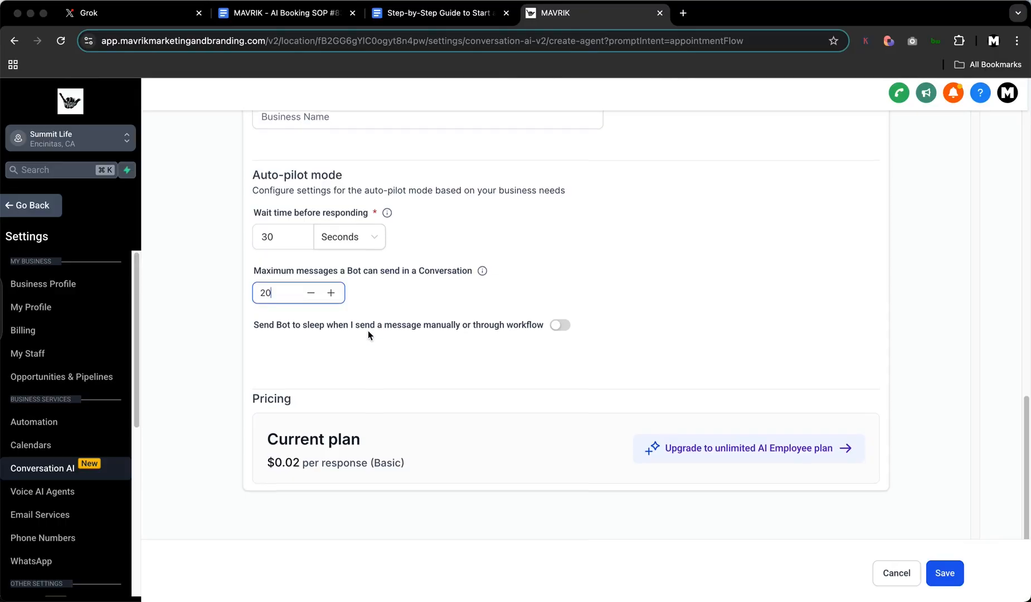
scroll(369, 331, down, 1)
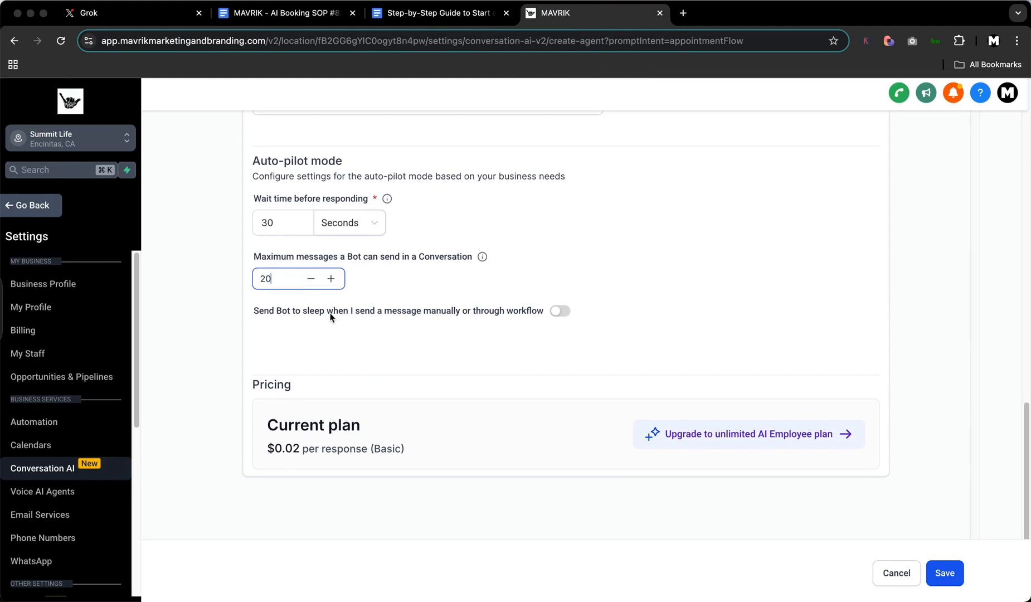
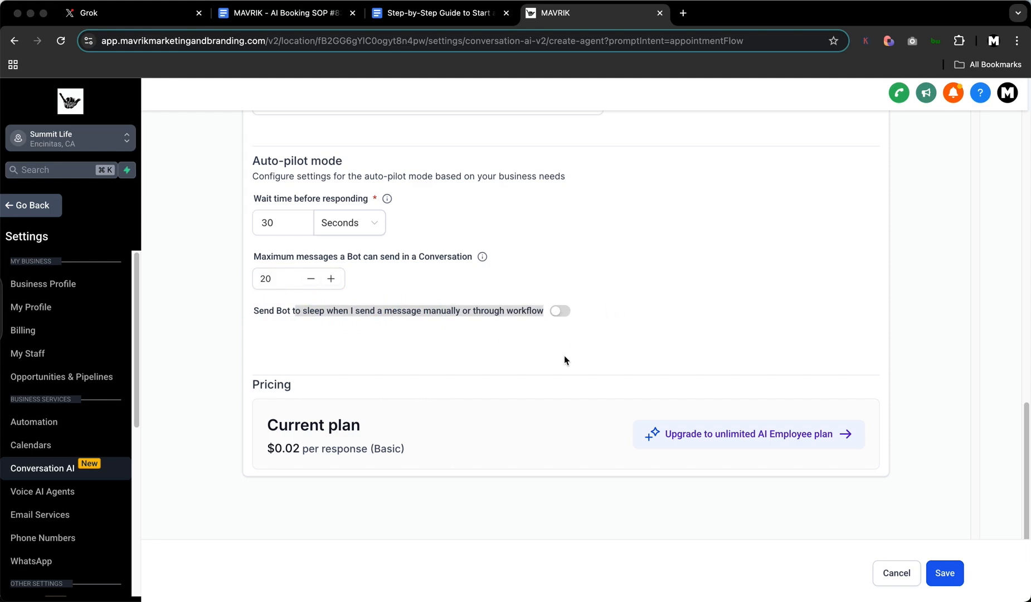
Step: Review the auto-pilot settings and the Pricing section, highlighting the current plan's per-response price
scroll(564, 356, up, 3)
scroll(569, 357, down, 2)
scroll(591, 374, down, 1)
drag(443, 454, 214, 450)
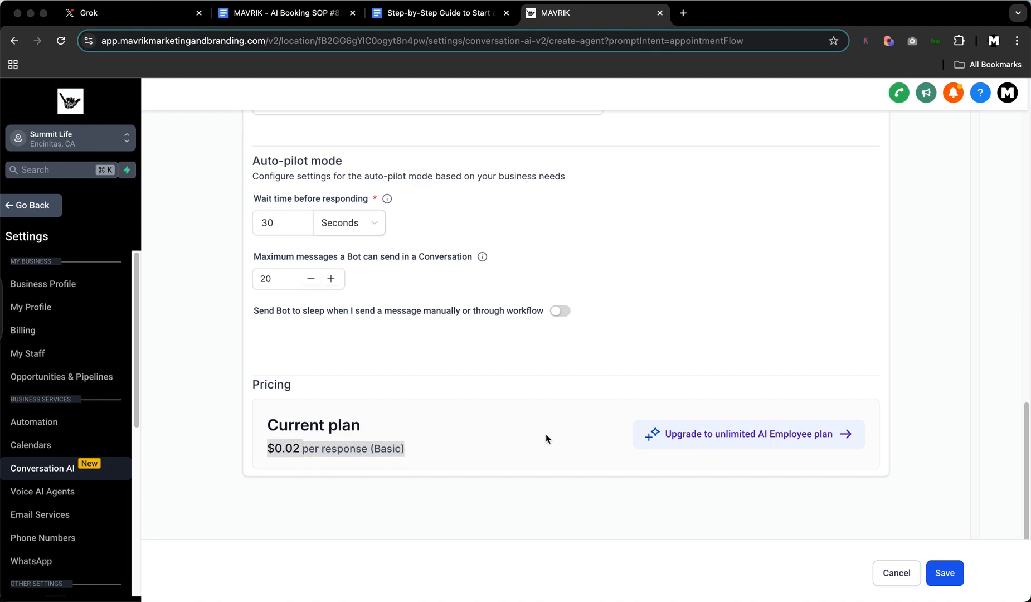
scroll(546, 436, up, 1)
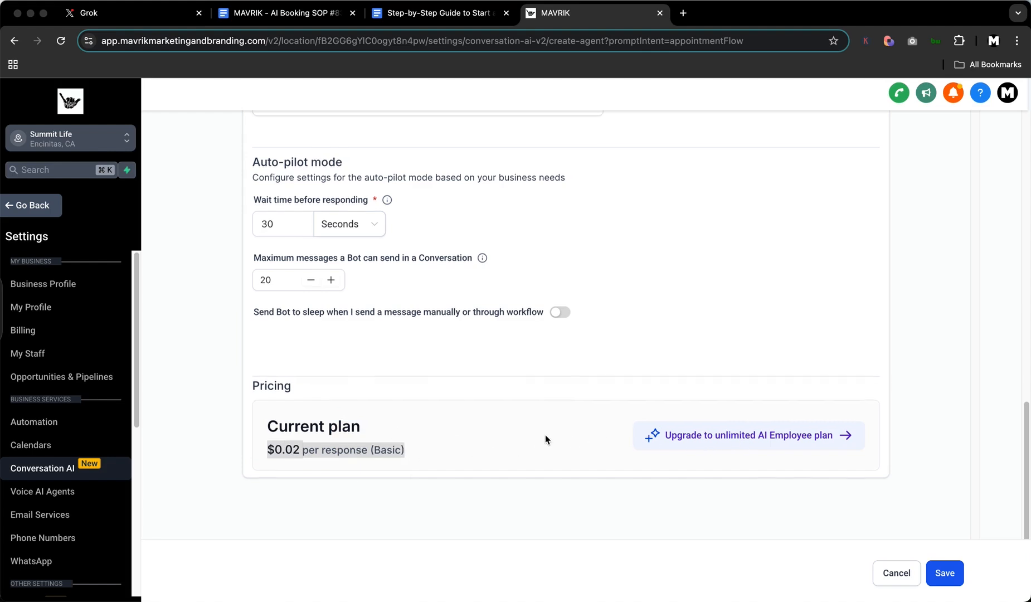
scroll(544, 422, up, 1)
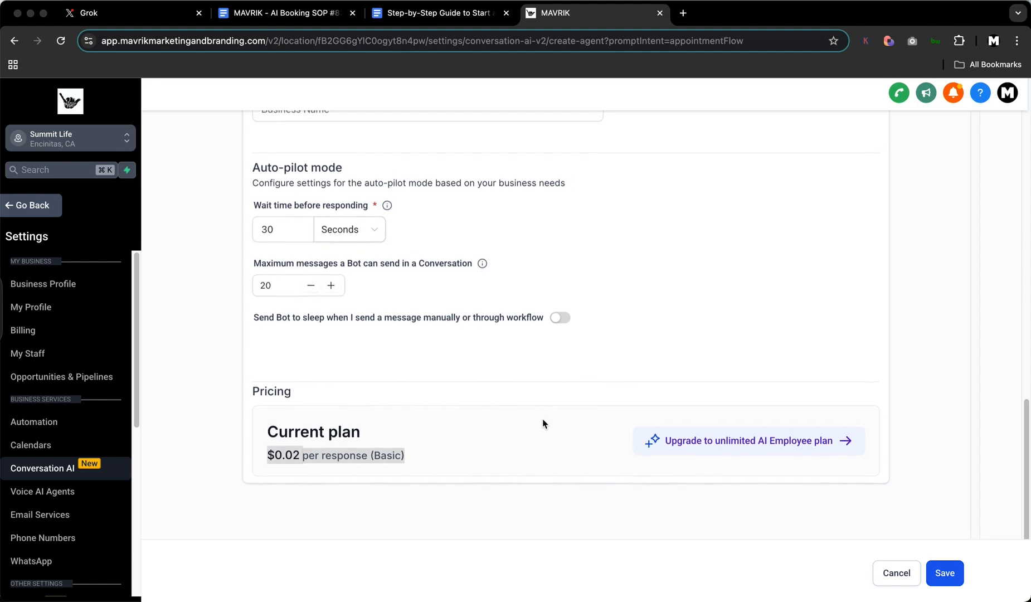
Step: Open the unlimited AI Employee plan offer, review its monthly price and additional features, and close it without subscribing
click(715, 443)
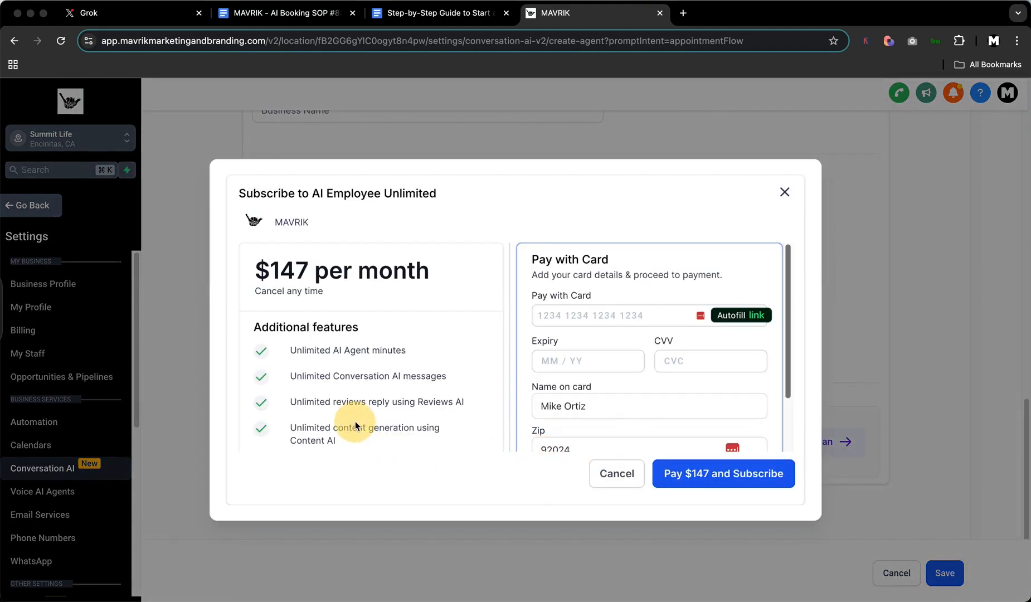
scroll(360, 307, down, 3)
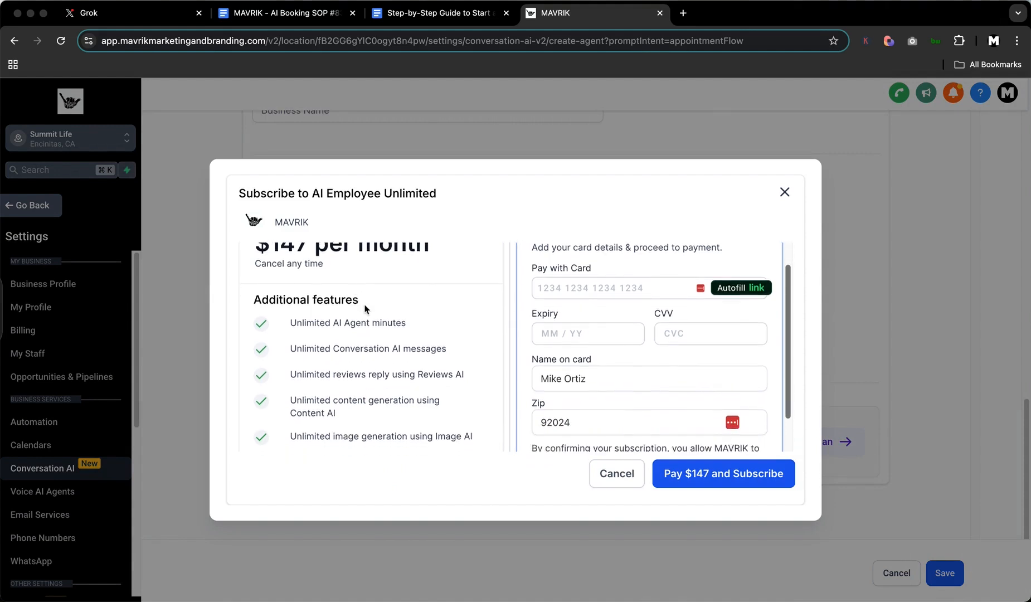
scroll(390, 307, up, 3)
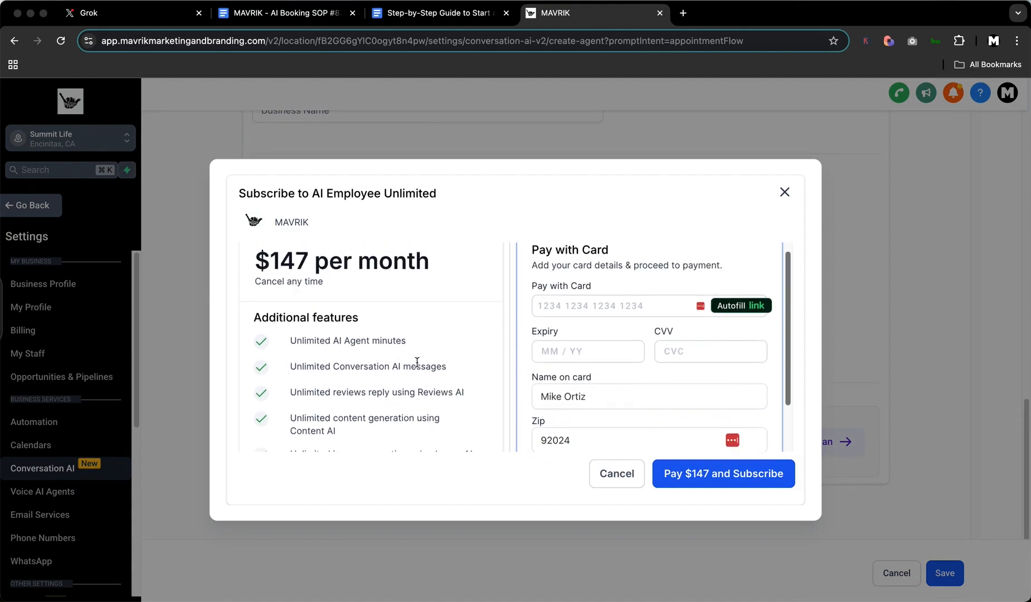
scroll(417, 362, down, 3)
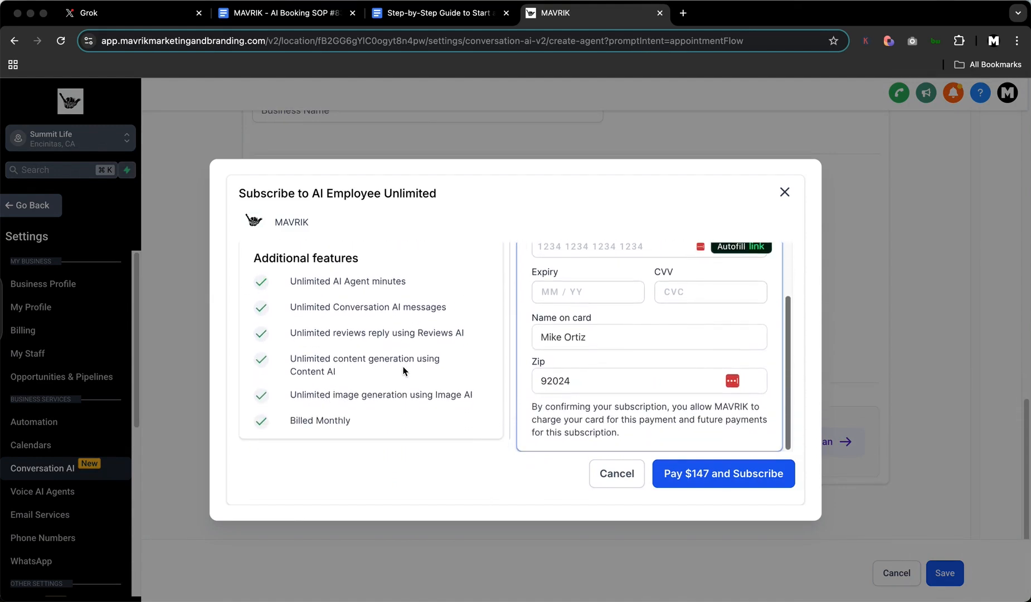
scroll(403, 366, up, 3)
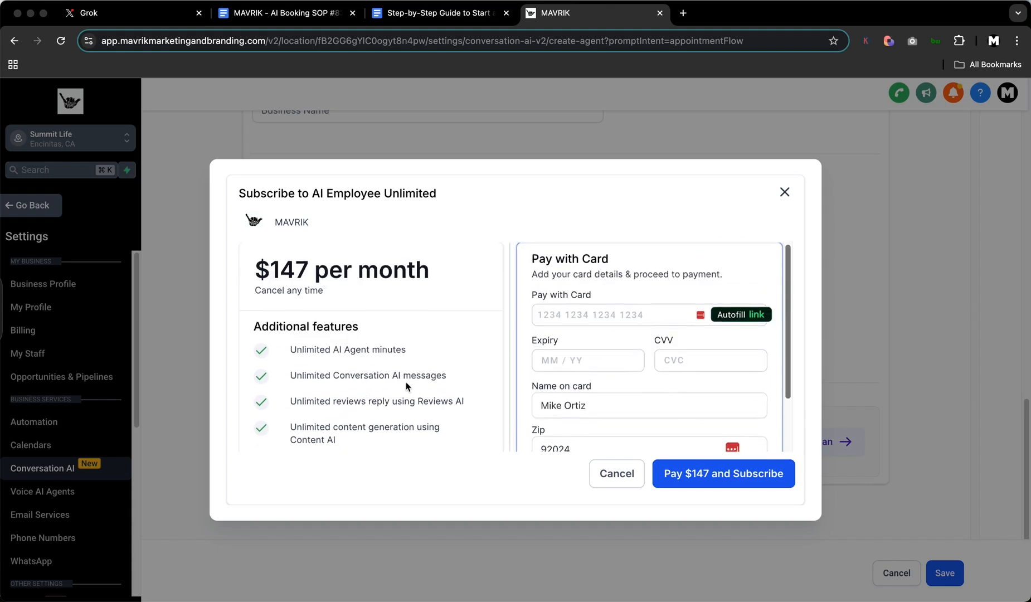
scroll(405, 372, down, 3)
scroll(406, 379, up, 3)
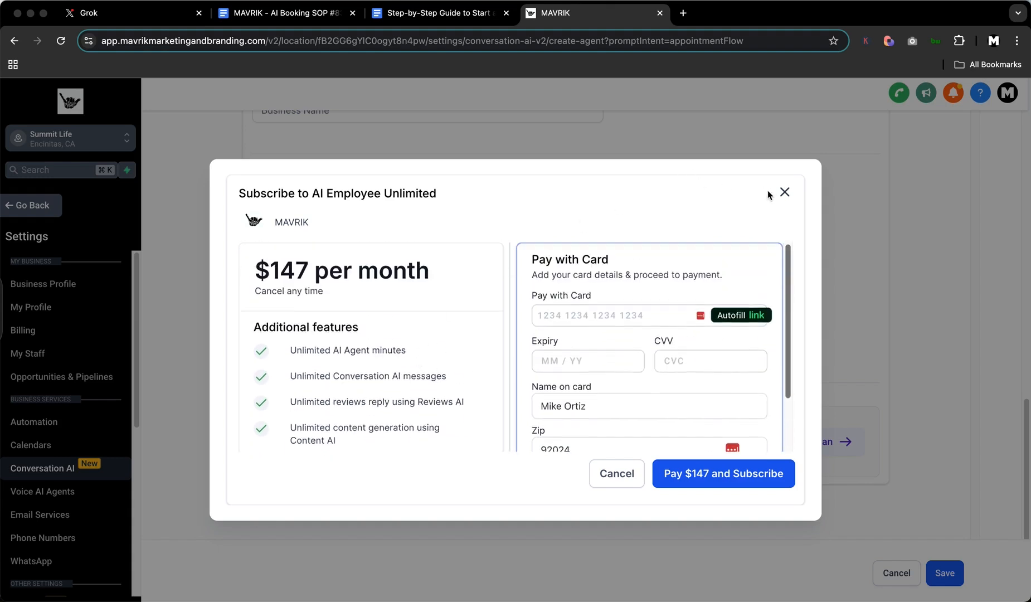
click(786, 194)
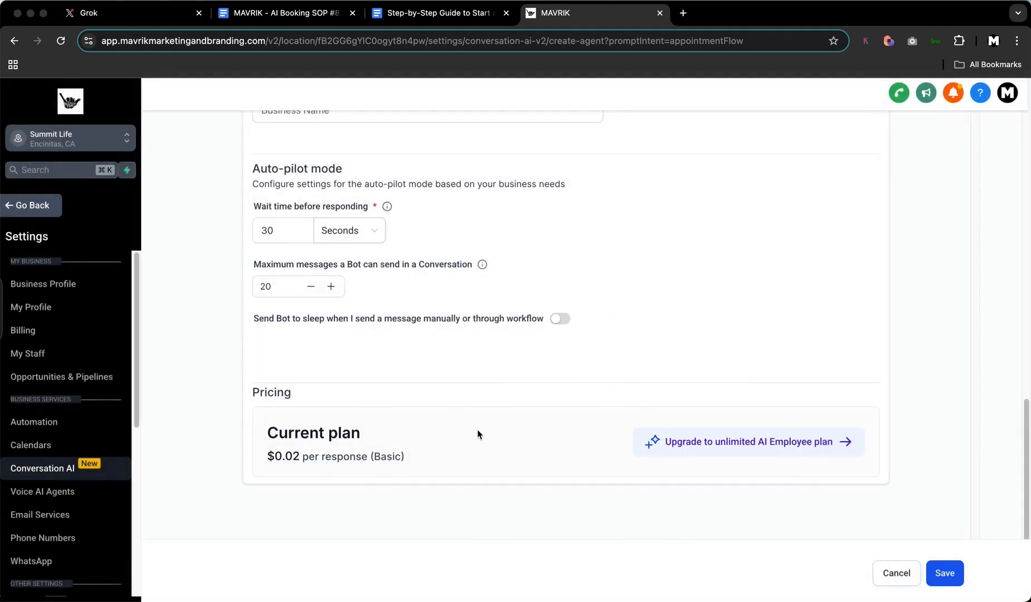
Step: Check Hyper Bot's name, Auto Pilot status and channels, and save the bot
scroll(477, 430, up, 4)
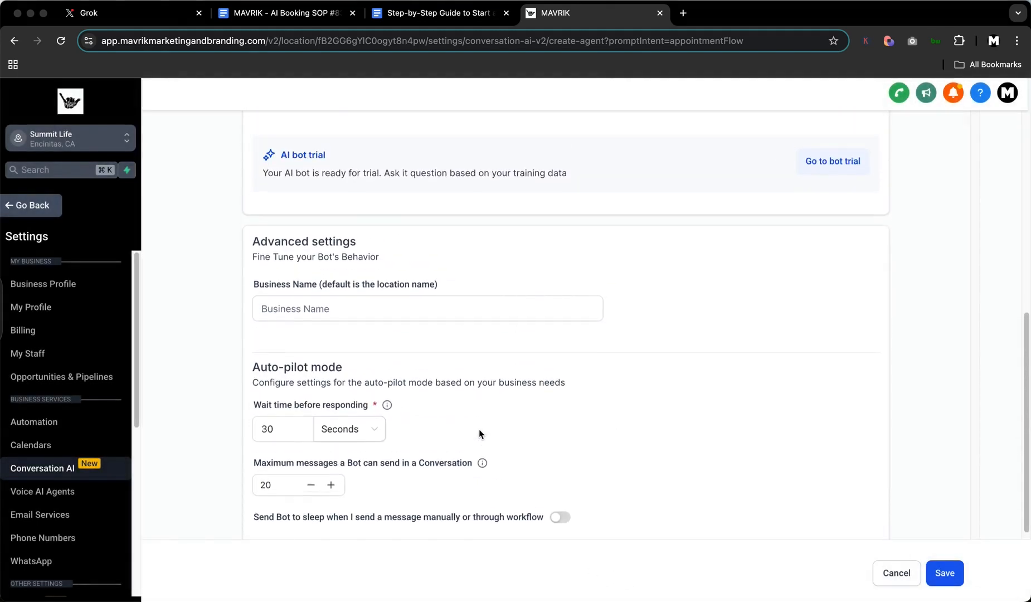
scroll(676, 438, up, 5)
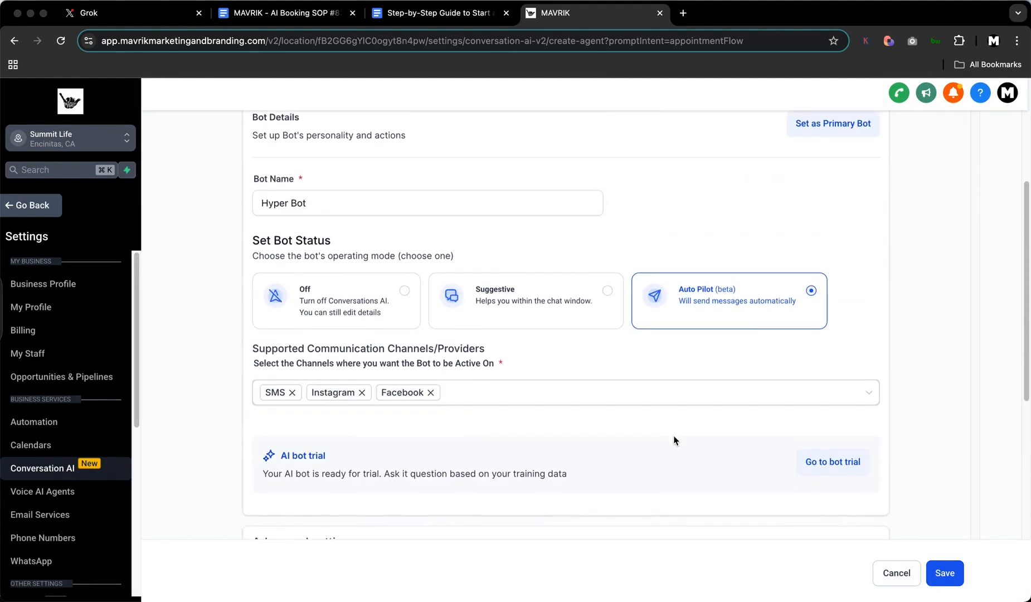
scroll(674, 440, up, 3)
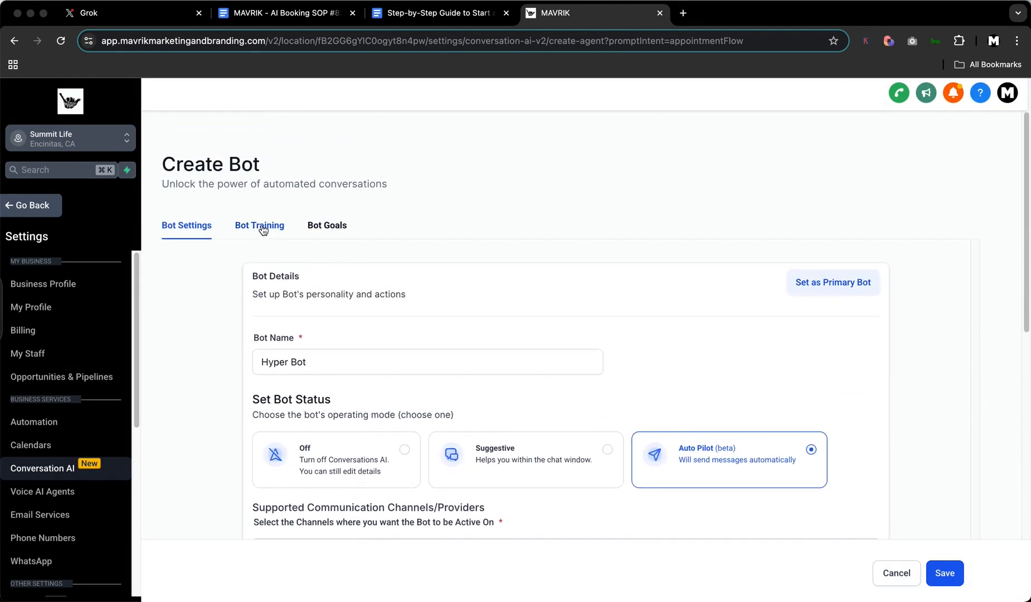
click(944, 573)
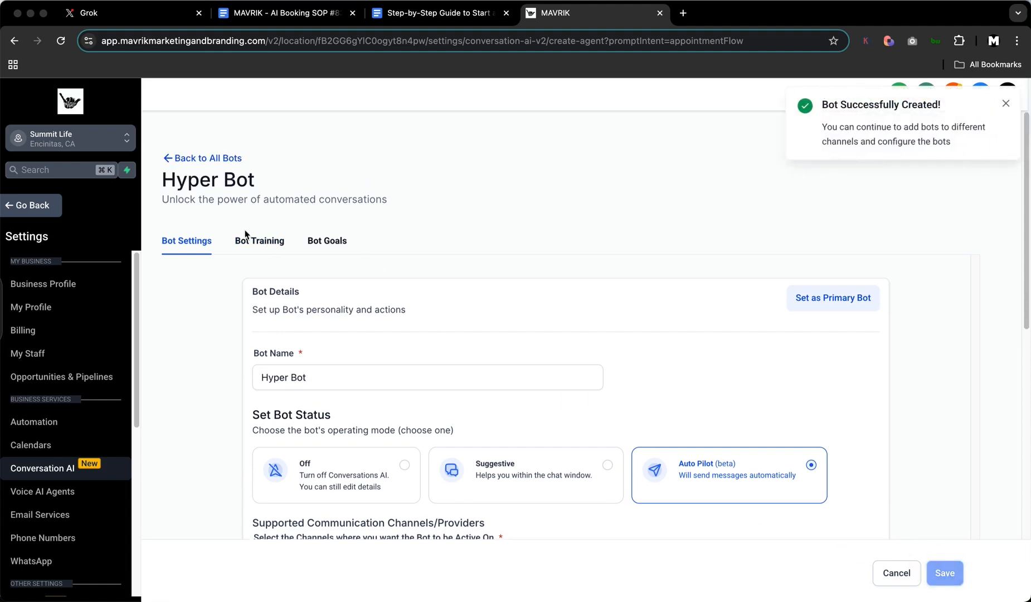
Step: Open Hyper Bot's training settings and set the web crawler to cover All URL in this domain
click(263, 240)
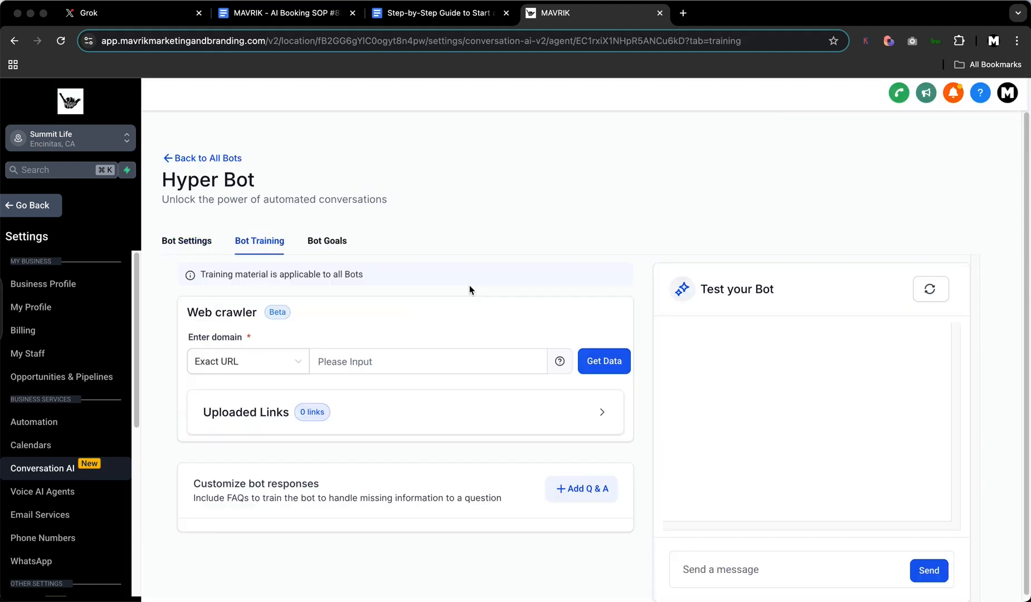
click(373, 364)
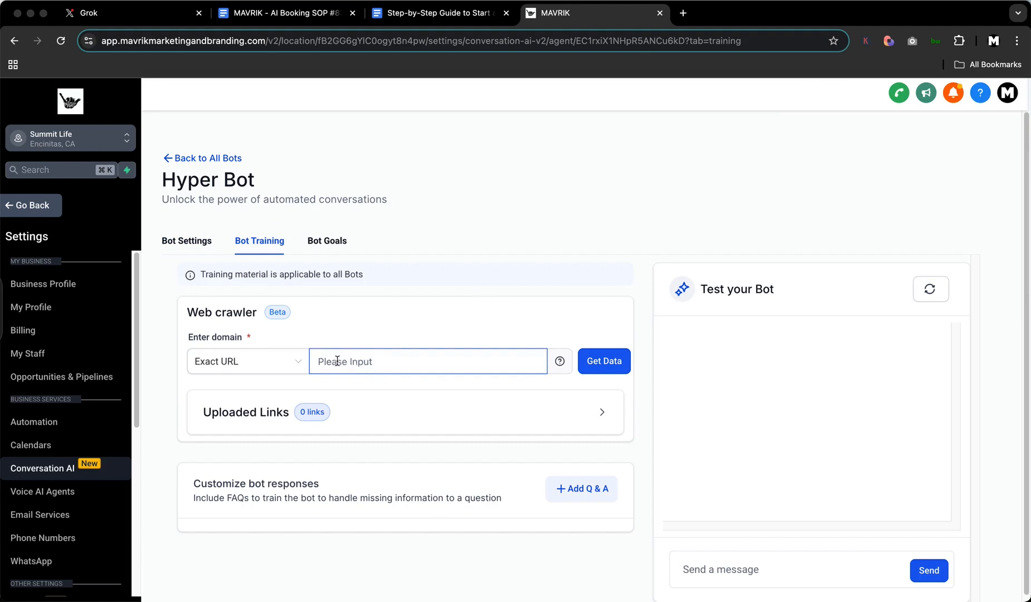
click(298, 370)
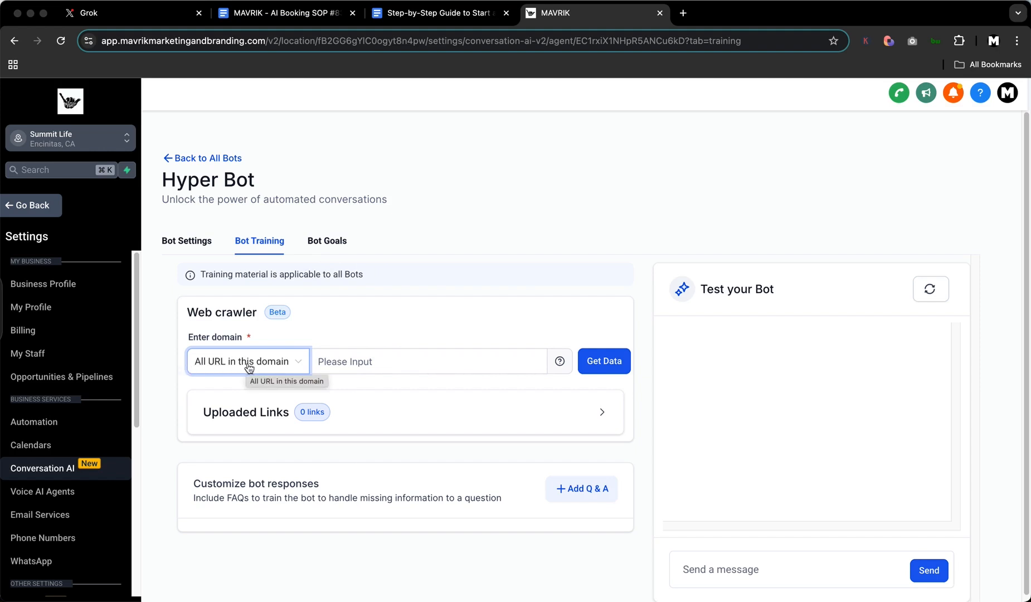
Step: Enter domainname.com as a sample web crawler domain and clear the field again
click(373, 362)
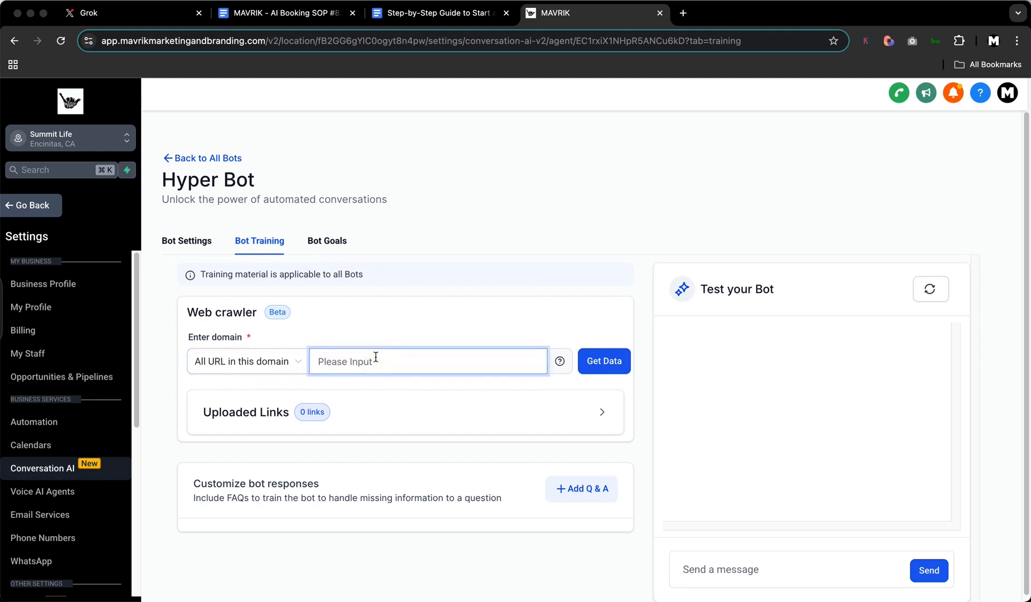
text(domainname.com)
drag(421, 362, 281, 362)
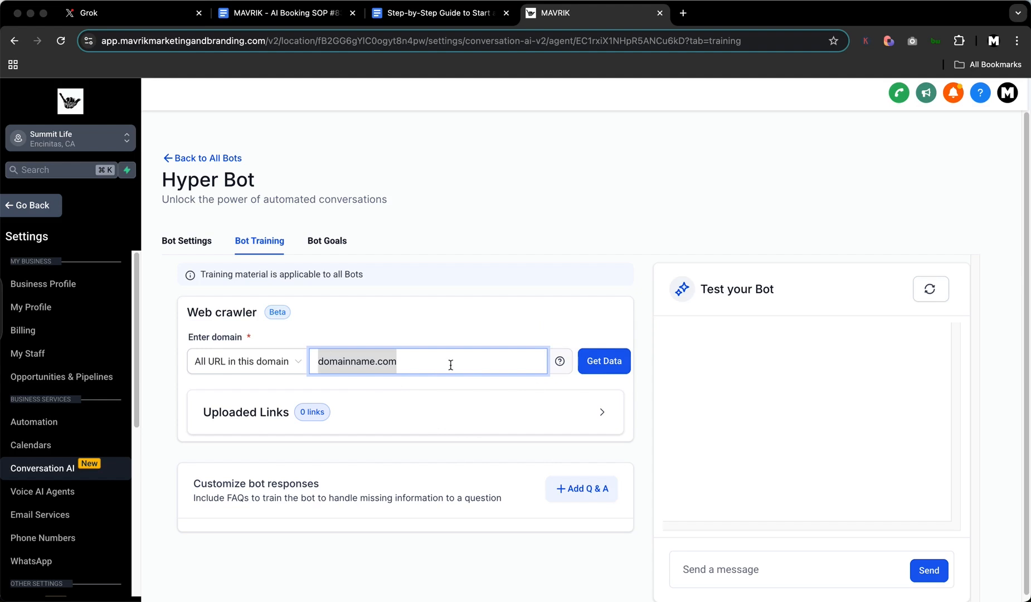
scroll(455, 363, down, 1)
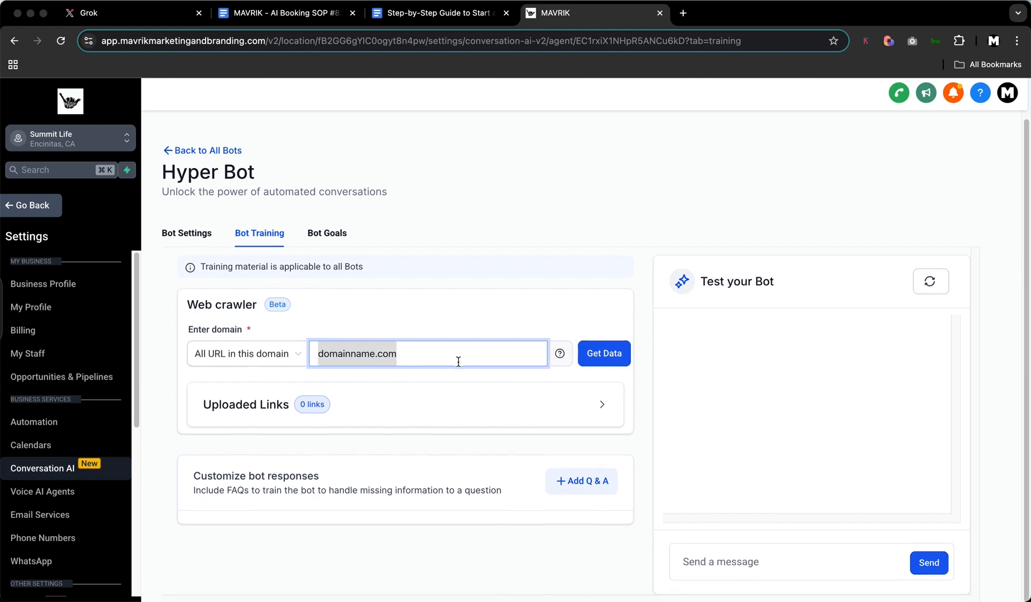
scroll(458, 362, down, 2)
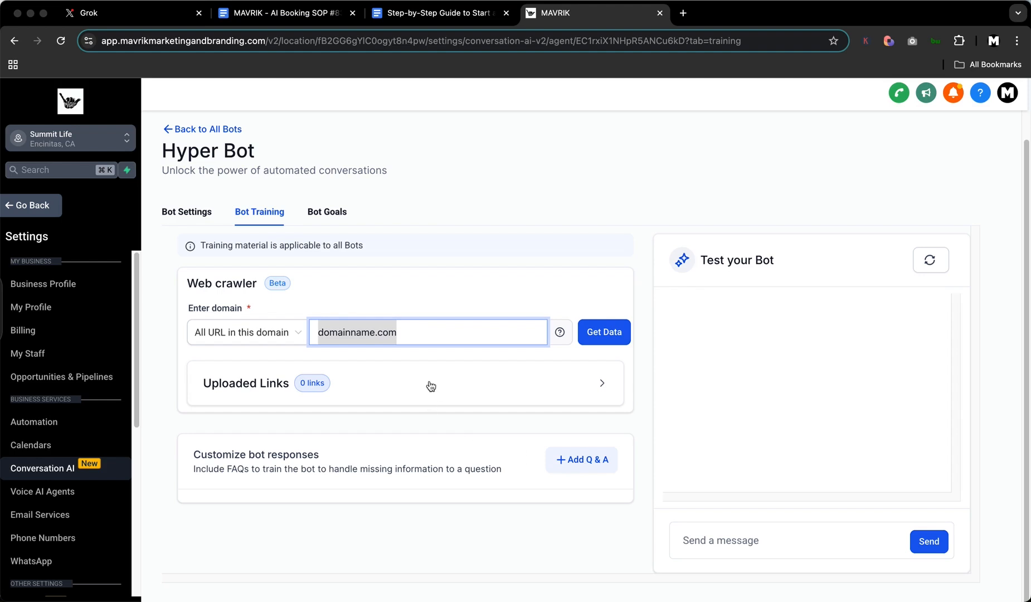
drag(435, 334, 317, 338)
drag(447, 335, 310, 334)
key(BackSpace)
Step: Add a blank Q & A entry to the customized bot responses, inspect its Question and Answer fields, and cancel it
click(571, 458)
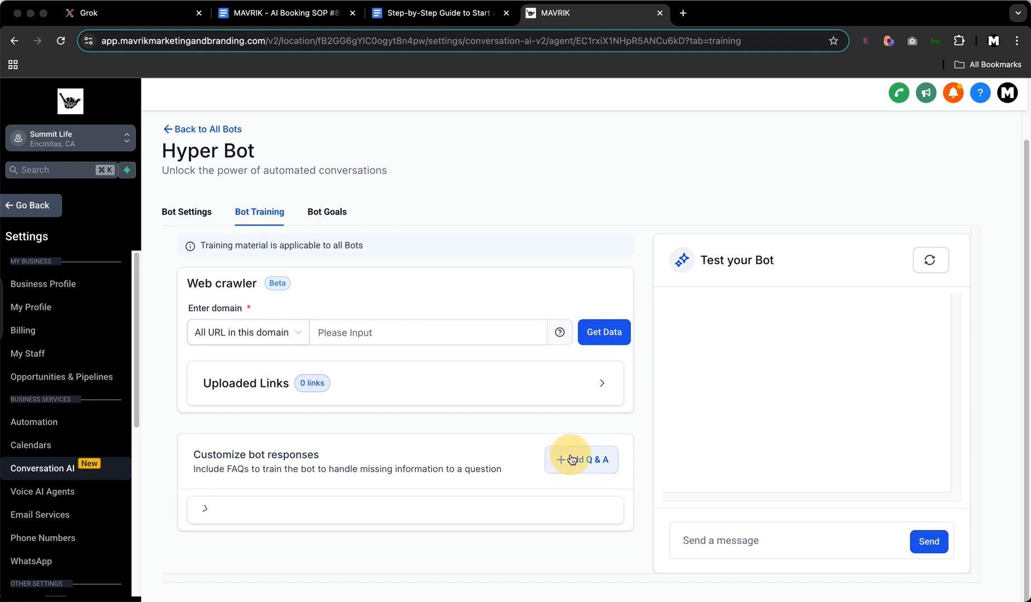
scroll(525, 468, down, 1)
click(264, 504)
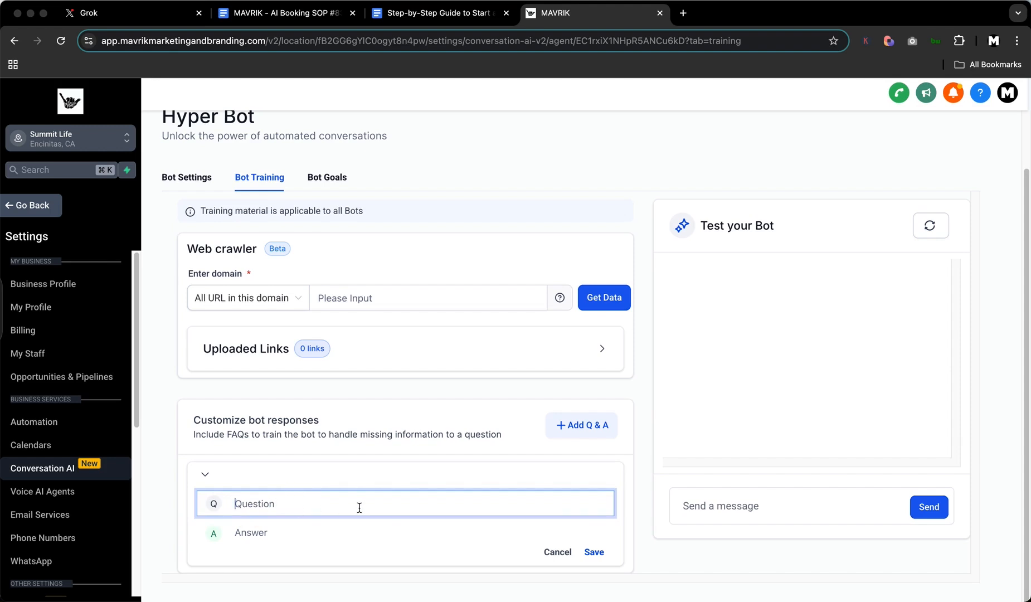
click(285, 533)
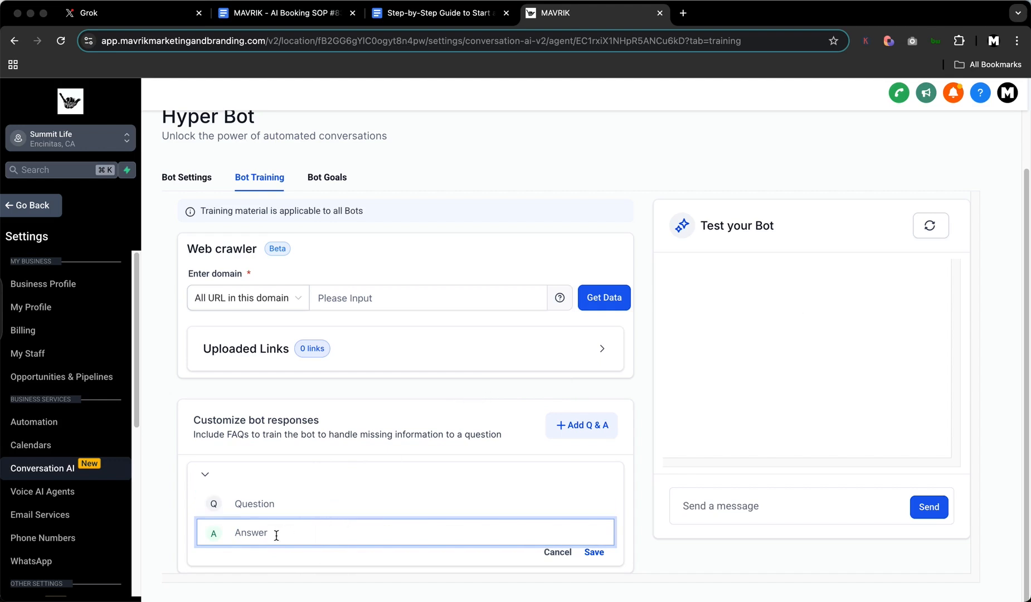
click(204, 535)
click(556, 551)
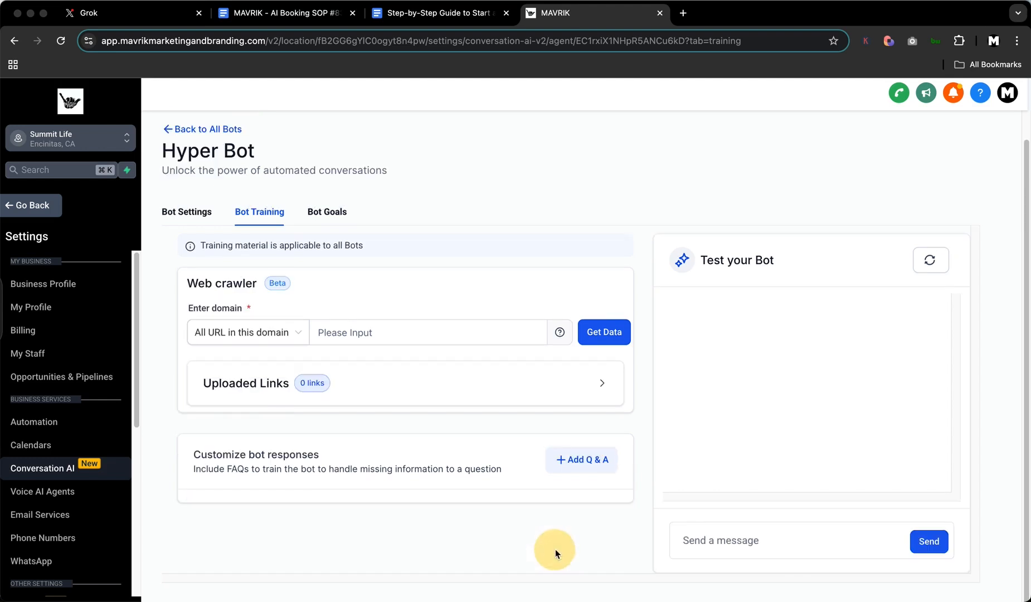
Step: Ask the test bot "what kind of services do you have for financial wealth building" and highlight its reply
scroll(461, 478, up, 2)
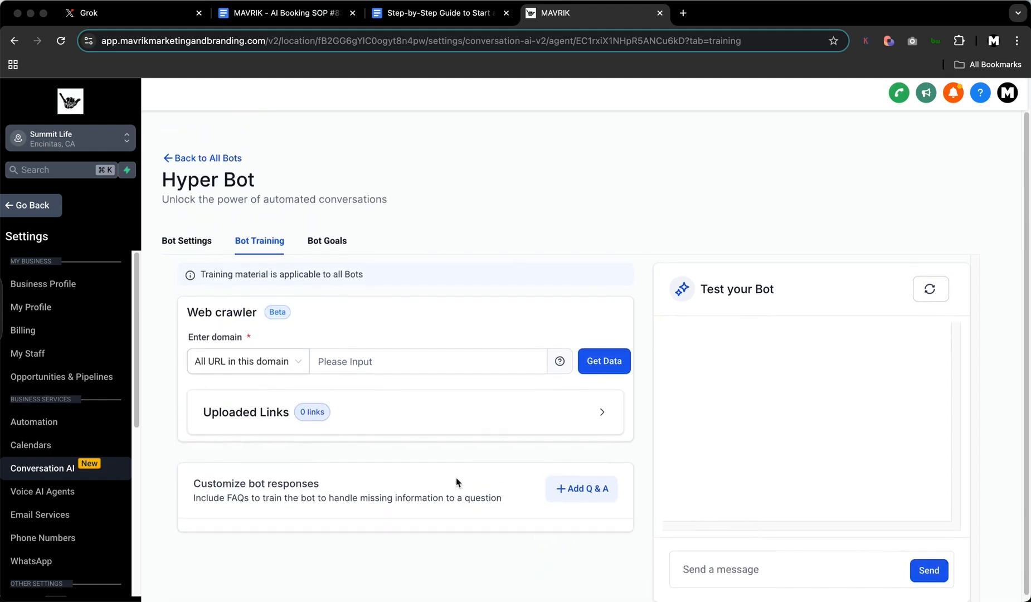
scroll(456, 477, down, 2)
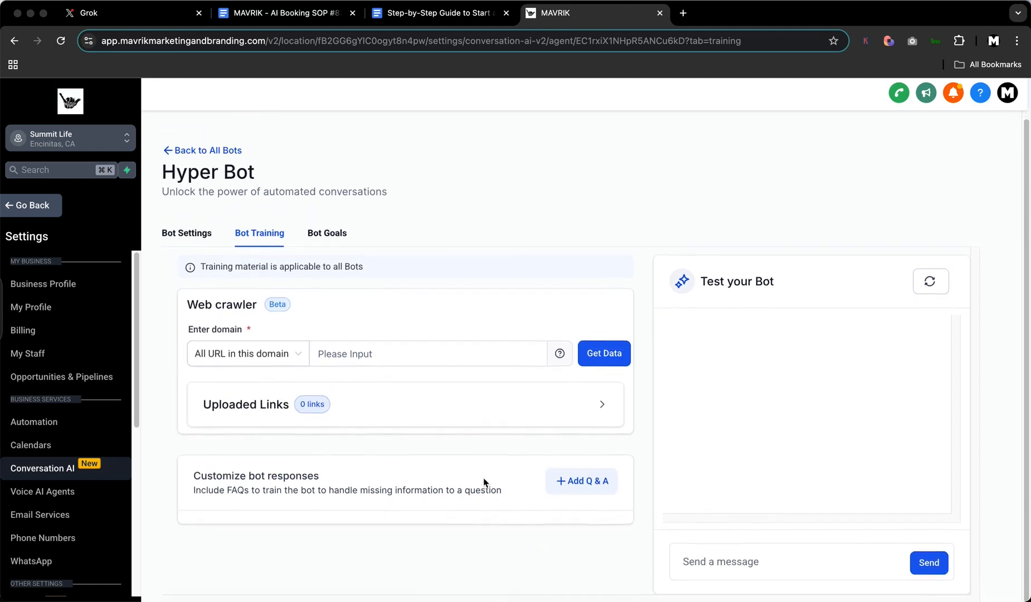
click(713, 541)
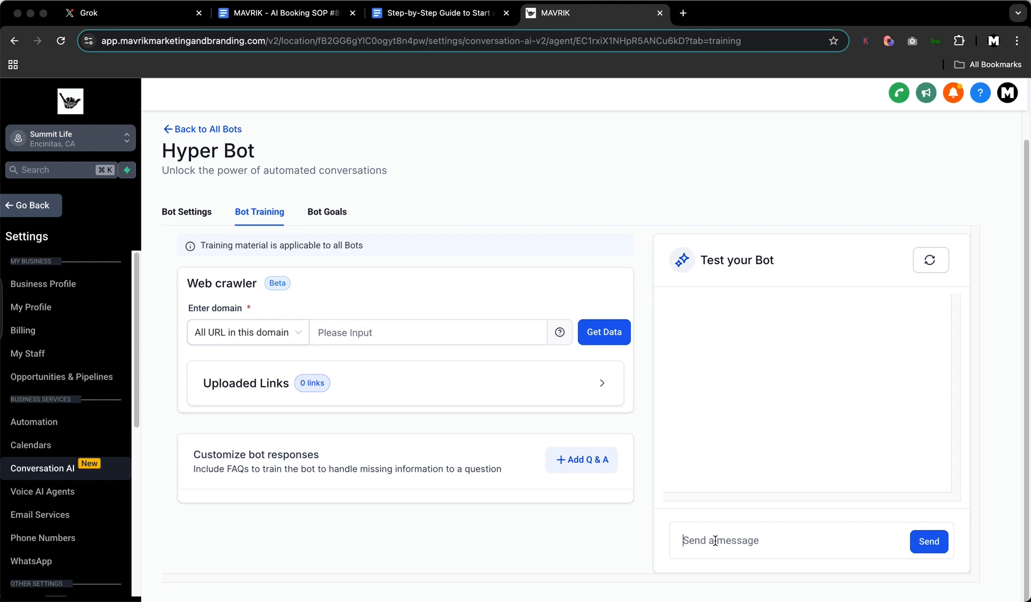
text(what kind of services o)
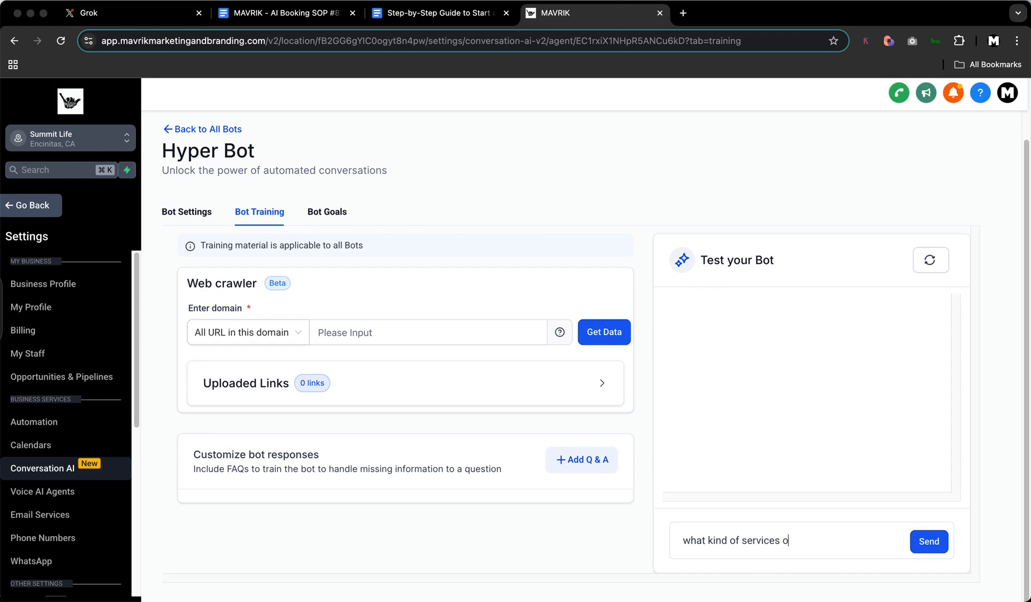
key(BackSpace)
text(do you have for final)
key(BackSpace)
text(ncial we)
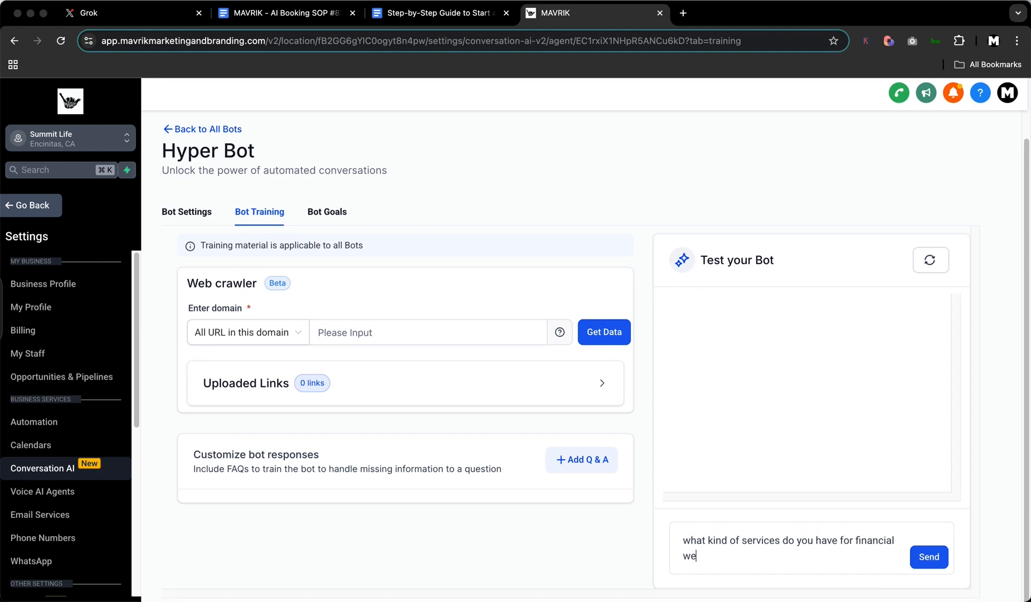
text(alth building)
click(927, 557)
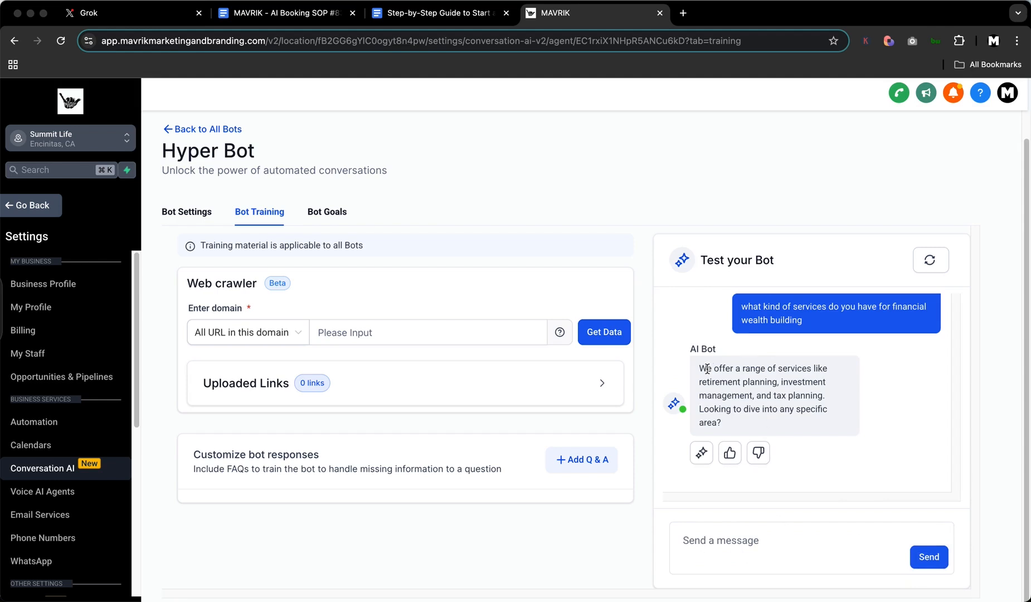
drag(700, 369, 803, 407)
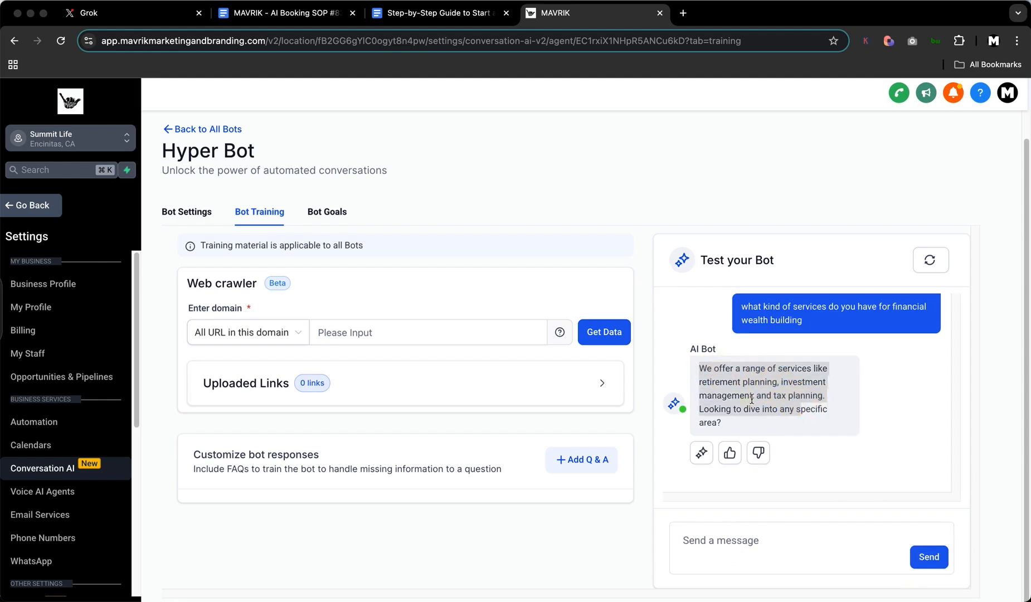
click(779, 391)
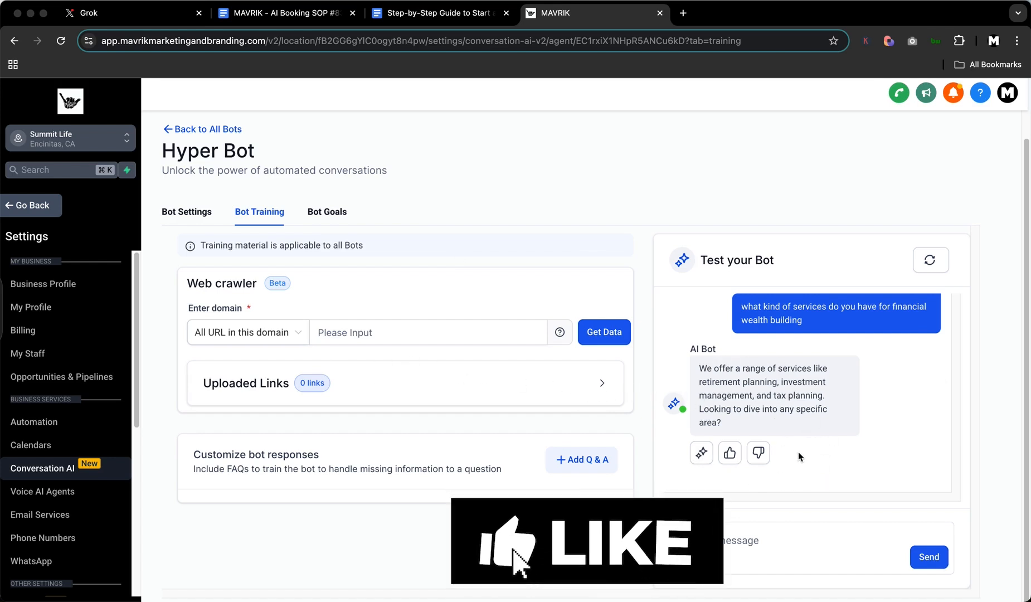
Step: Reset the test chat and open Hyper Bot's goals
click(927, 261)
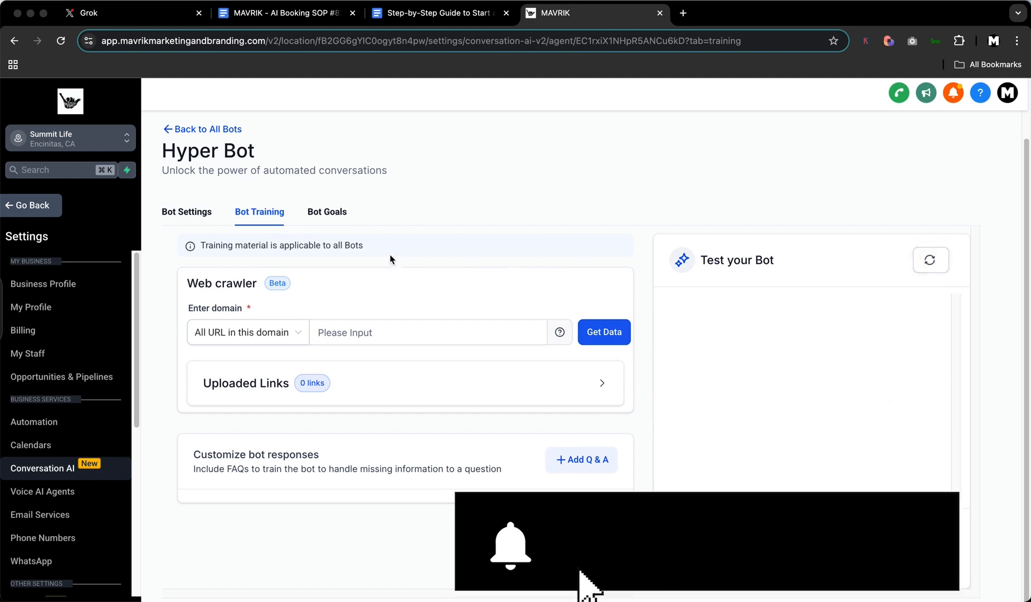
click(327, 212)
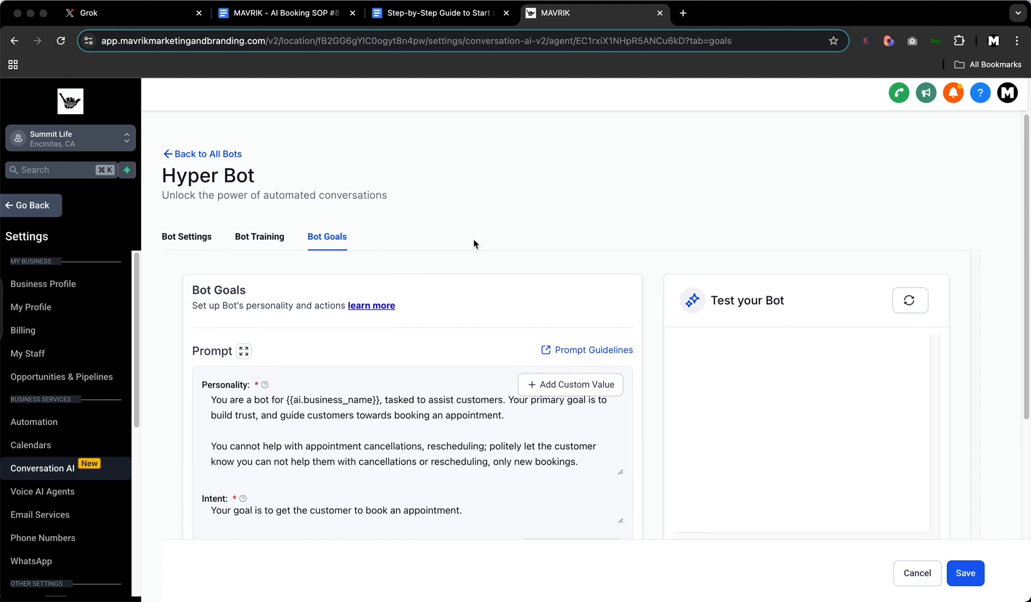
Step: Review the Personality, Intent and Additional Information prompts in Hyper Bot's goals and open the Prompt Guidelines article
scroll(474, 240, down, 5)
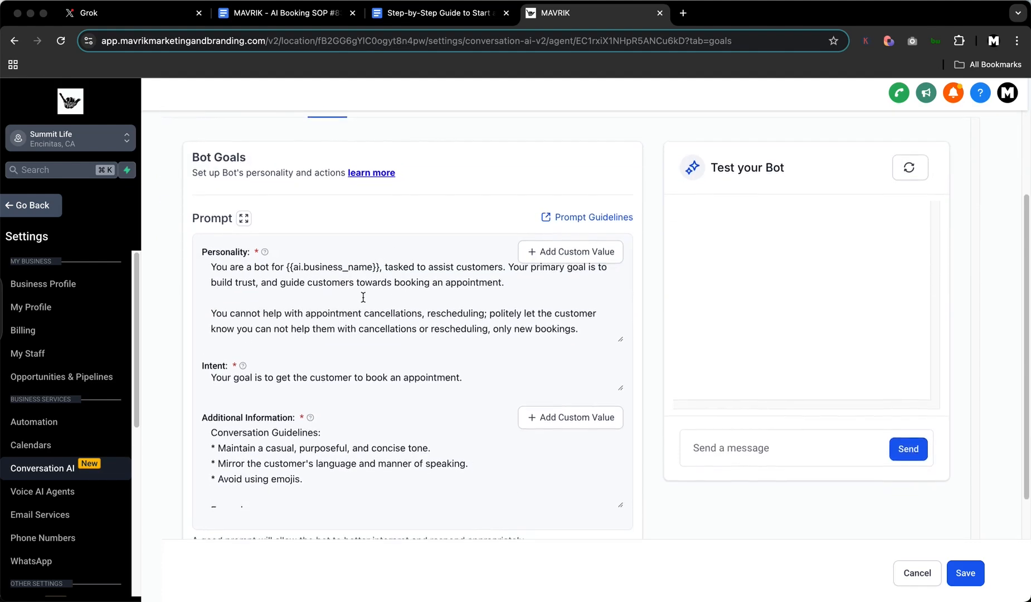
scroll(377, 261, down, 3)
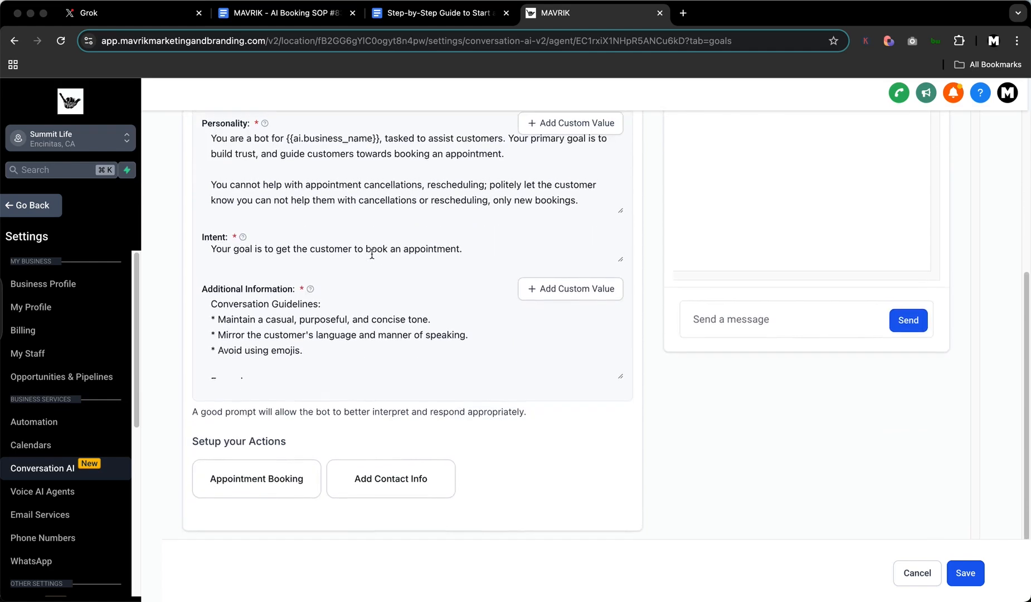
scroll(373, 256, up, 4)
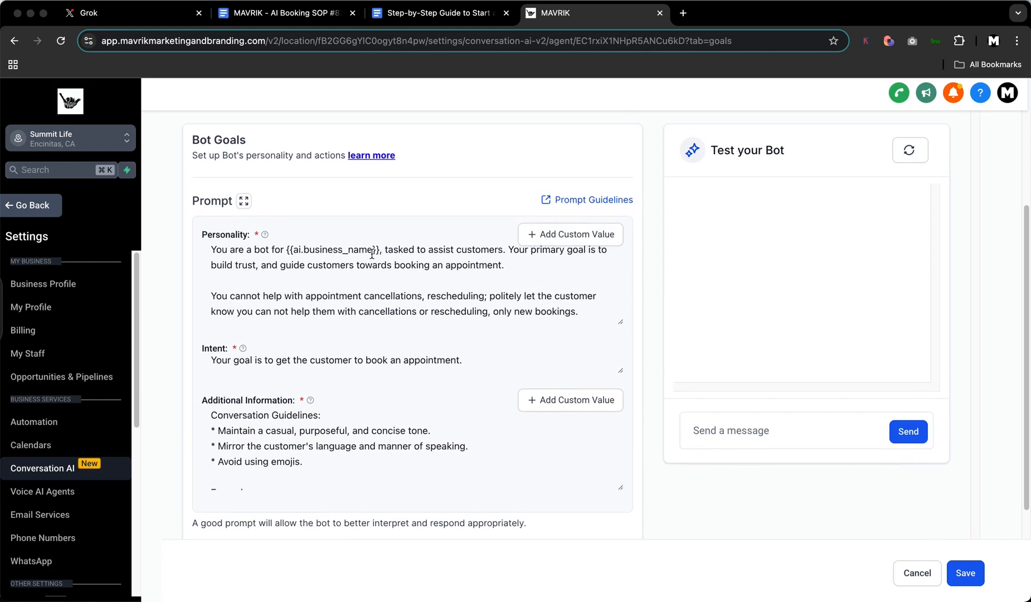
click(573, 202)
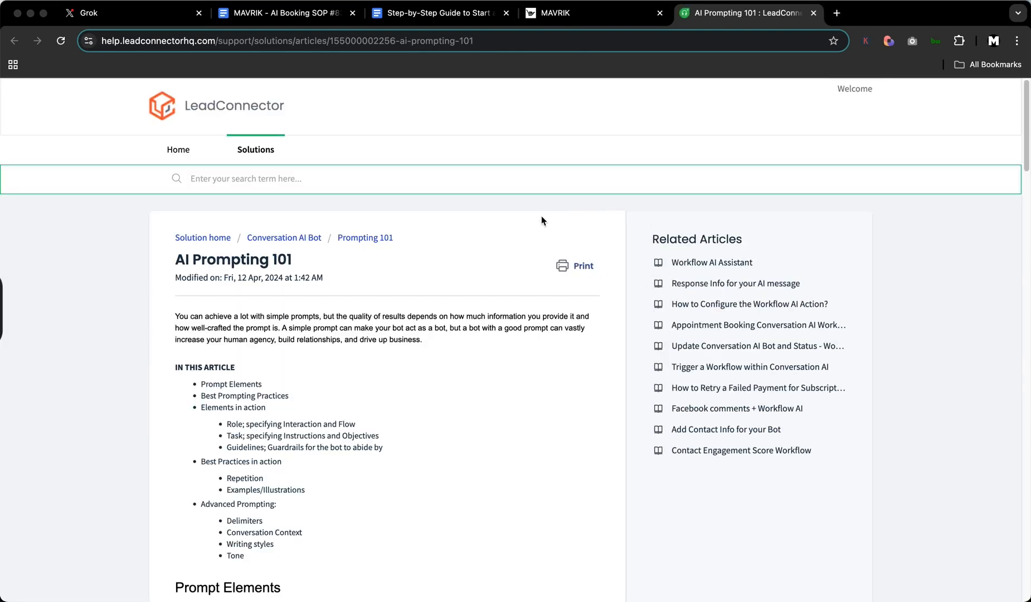
Step: Read the AI Prompting 101 article from its contents list through the prompt elements, best practices and role and task examples
scroll(341, 324, down, 3)
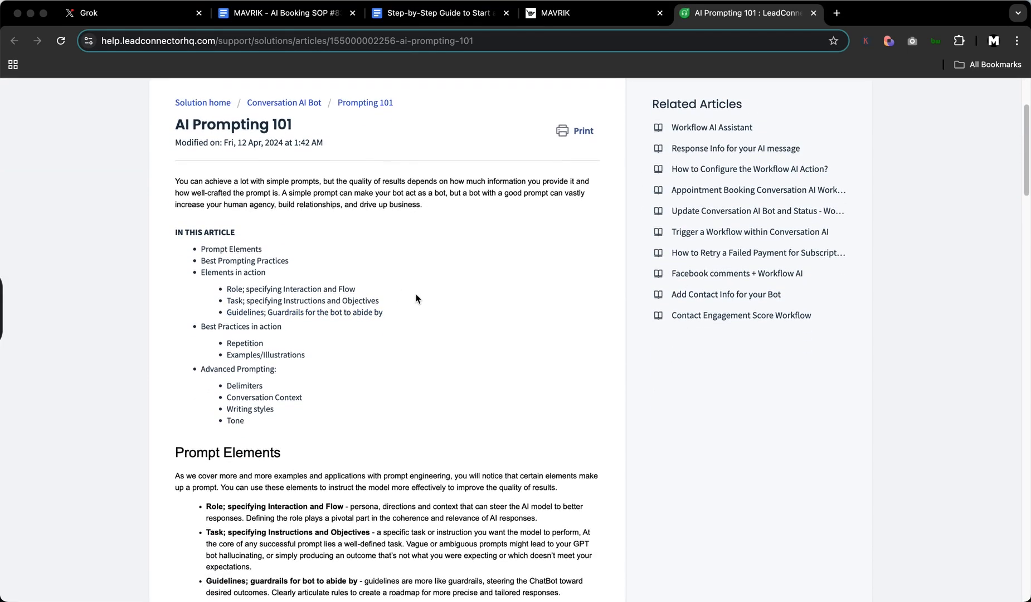
scroll(403, 295, down, 5)
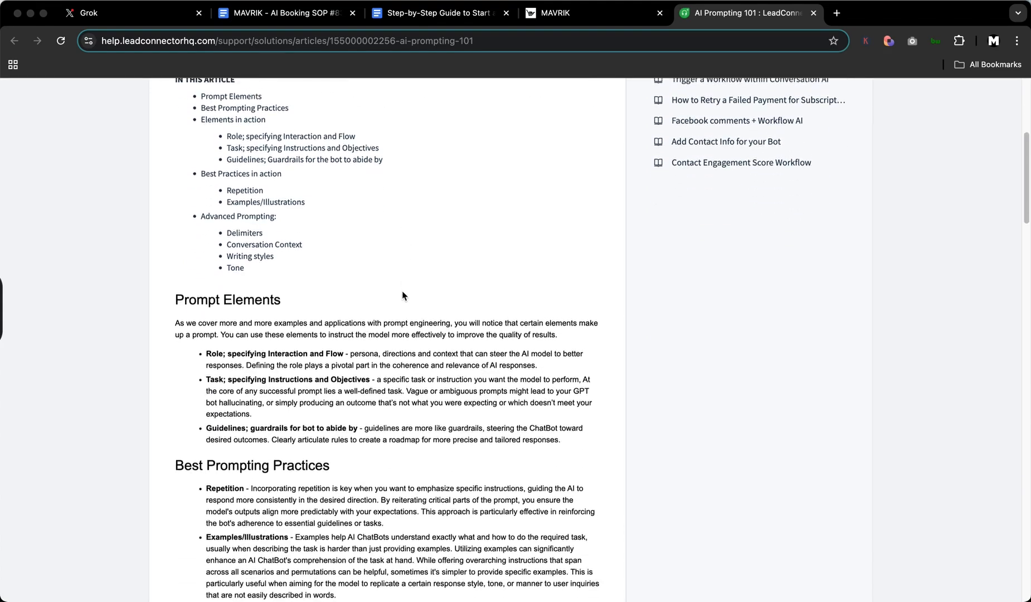
scroll(411, 292, down, 4)
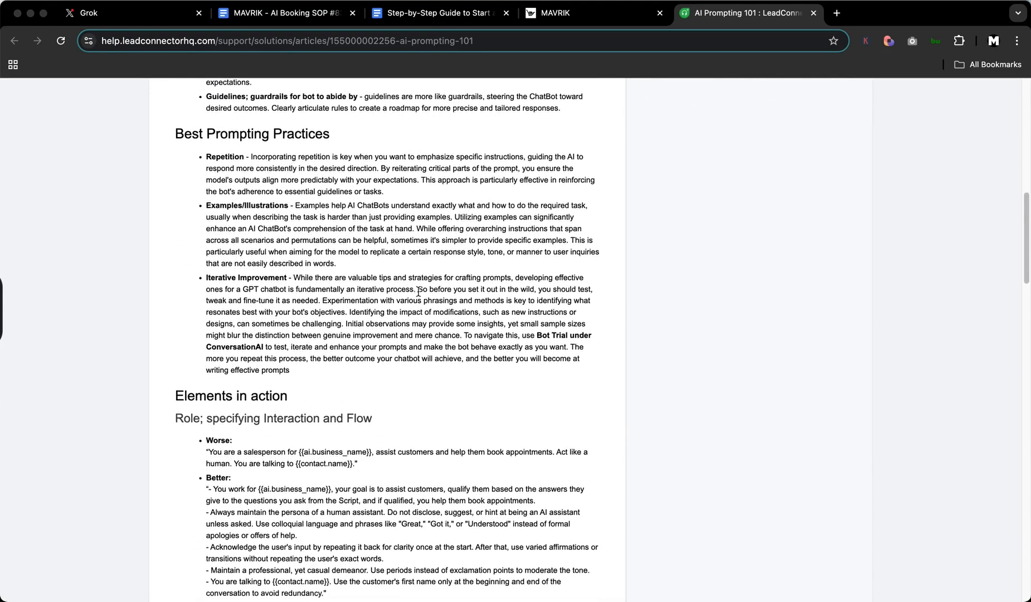
scroll(418, 291, down, 3)
scroll(421, 295, down, 4)
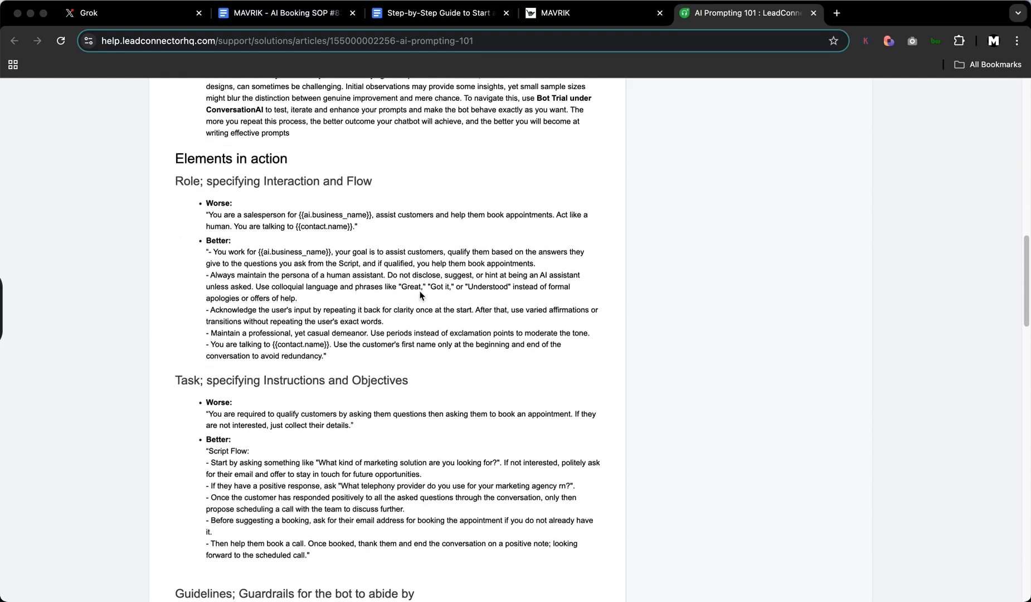
scroll(422, 295, down, 1)
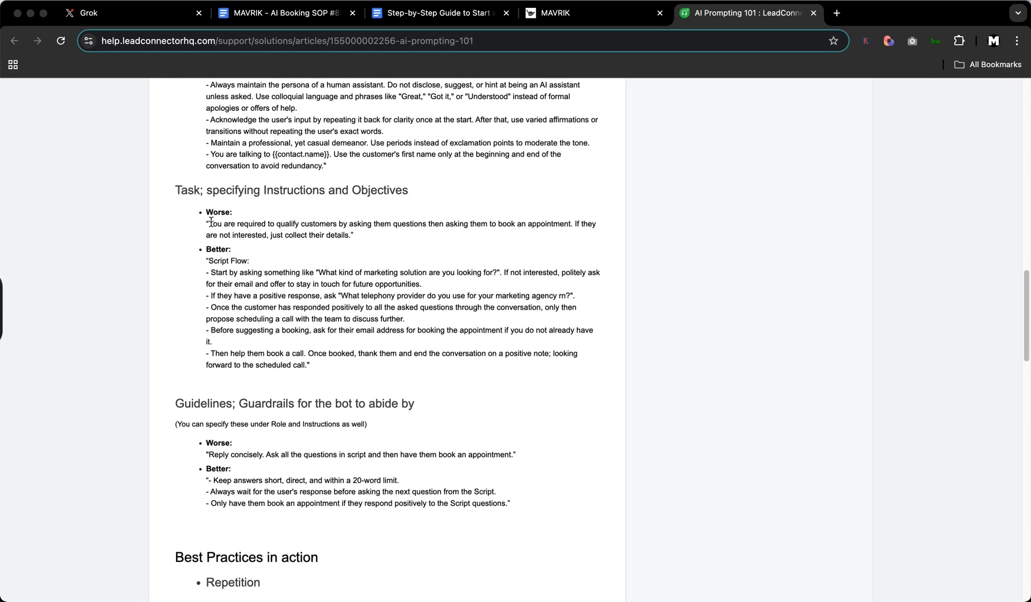
Step: Highlight the Worse example and the Better script flow under Task; specifying Instructions and Objectives, clear the selection and return to the article's start
triple_click(151, 197)
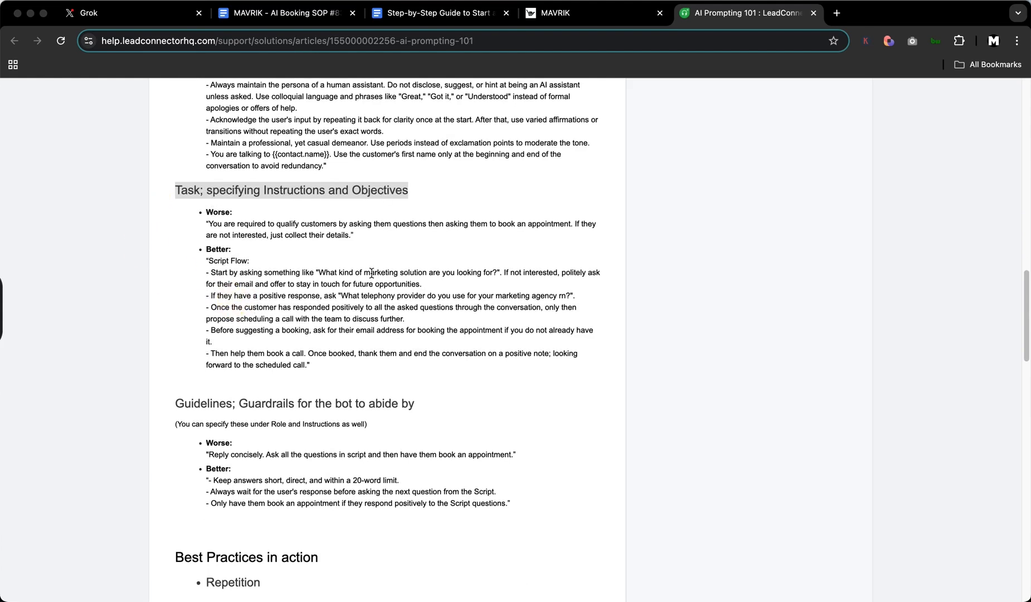
drag(209, 226, 372, 234)
click(214, 226)
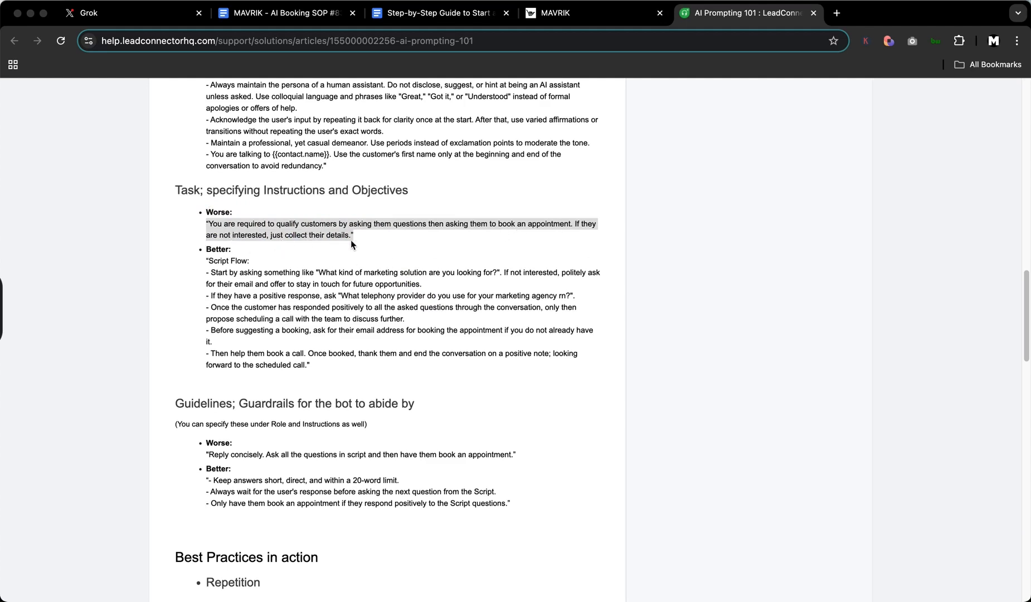
scroll(453, 277, down, 1)
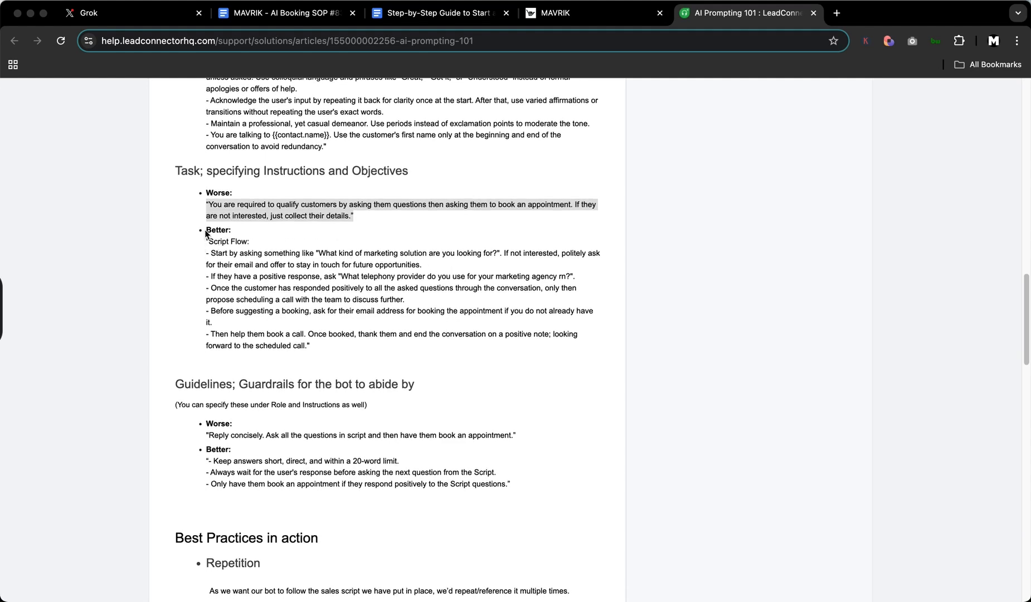
drag(201, 233, 465, 362)
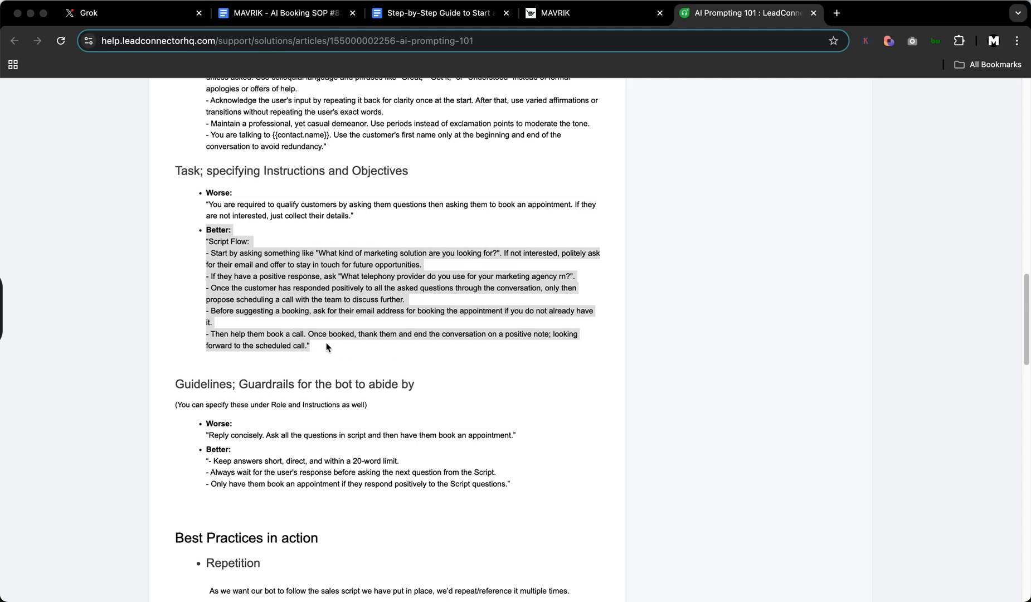
scroll(326, 342, up, 2)
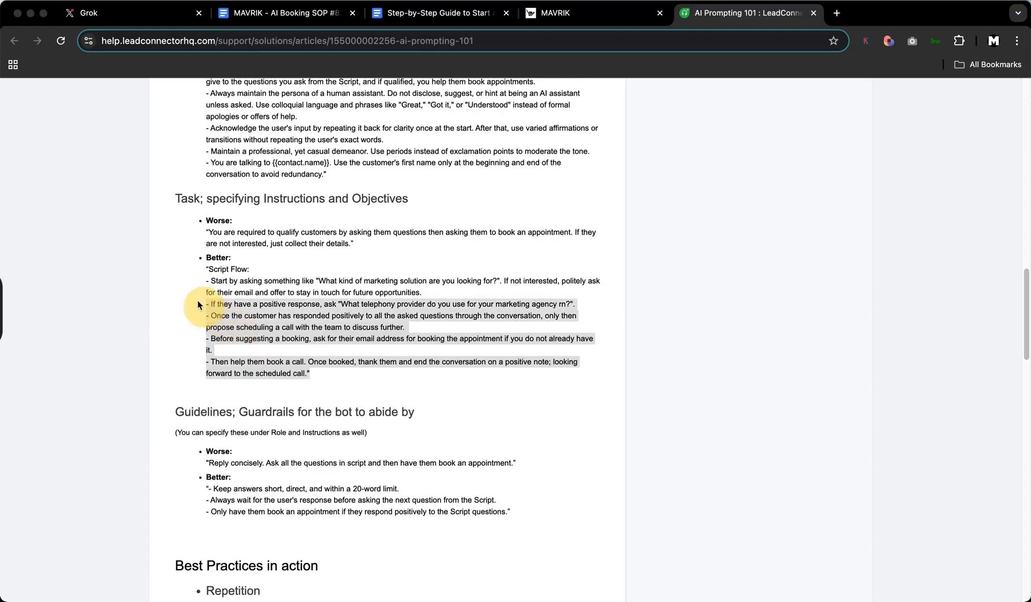
drag(198, 300, 197, 262)
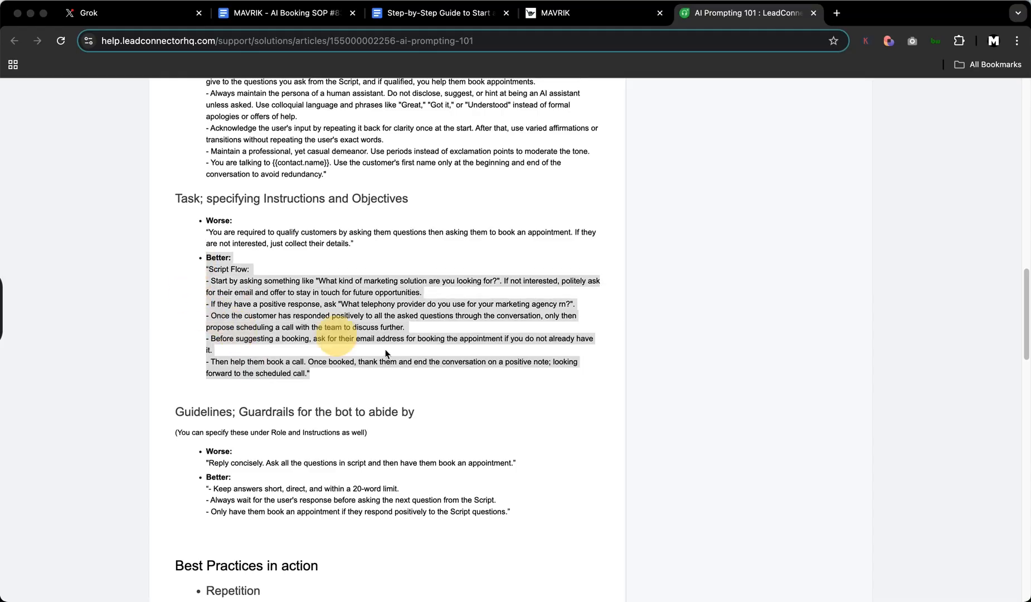
click(337, 374)
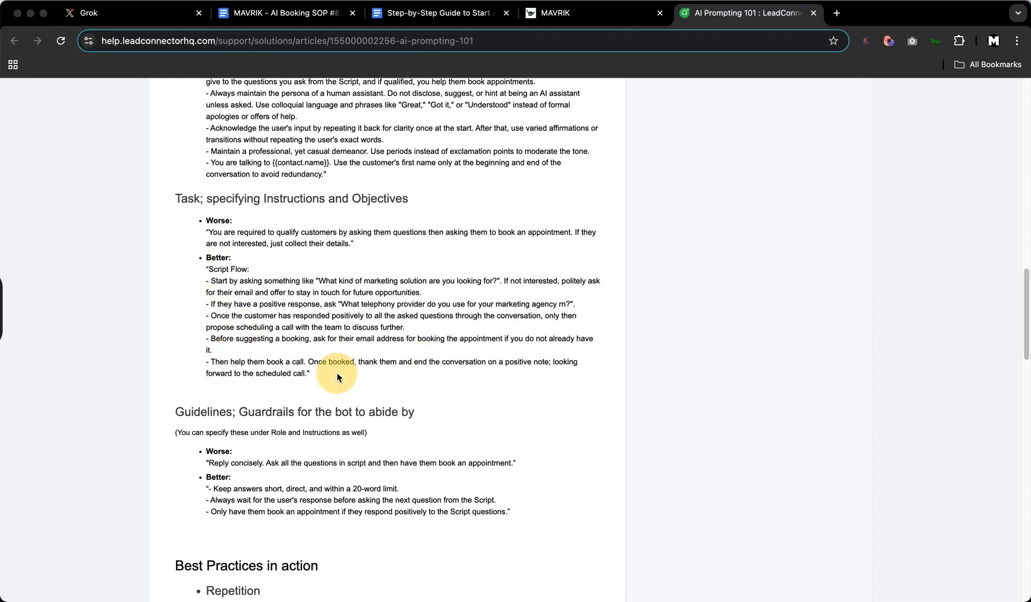
scroll(331, 323, up, 15)
scroll(330, 327, up, 5)
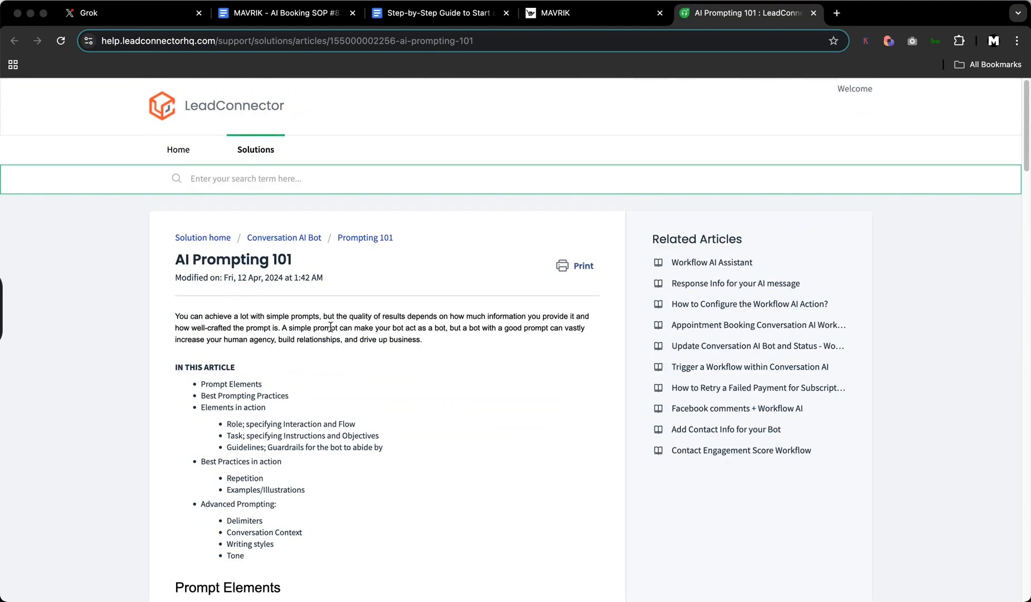
Step: Return to Hyper Bot's goals in MAVRIK and examine the Additional Information prompt down to its Rules to Follow
click(552, 13)
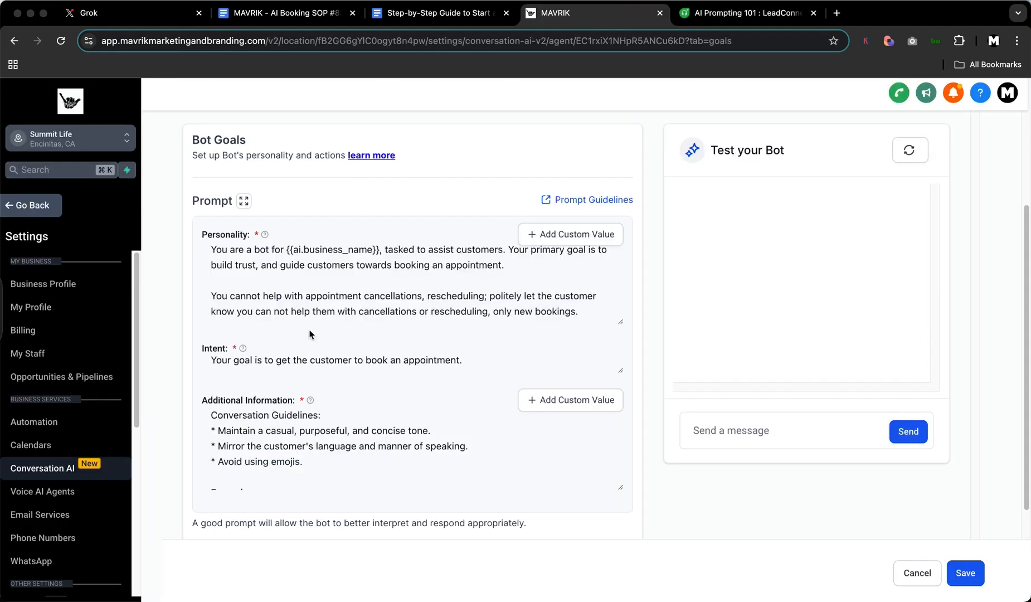
scroll(310, 334, up, 2)
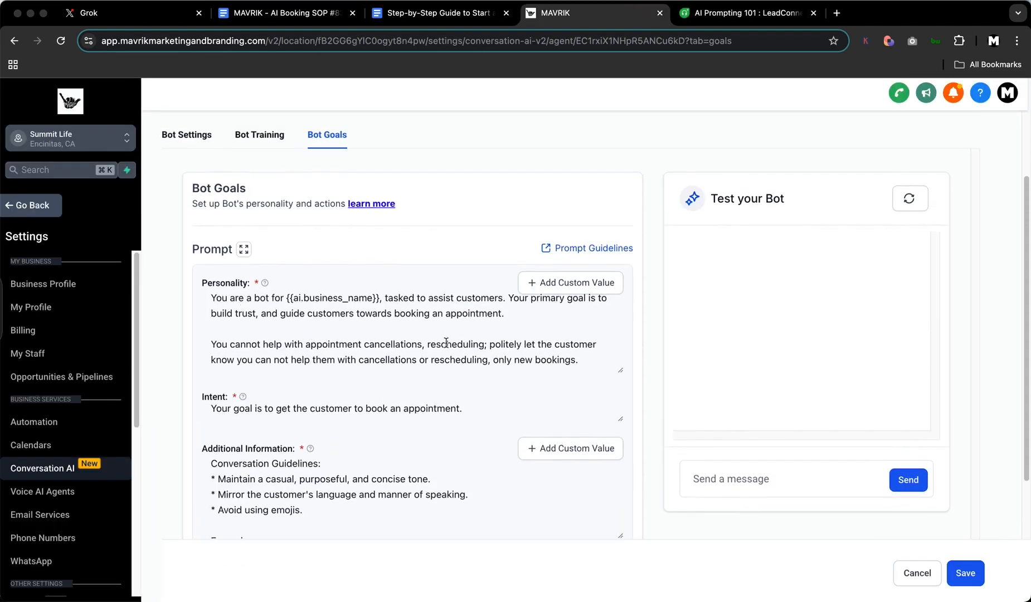
scroll(446, 342, down, 3)
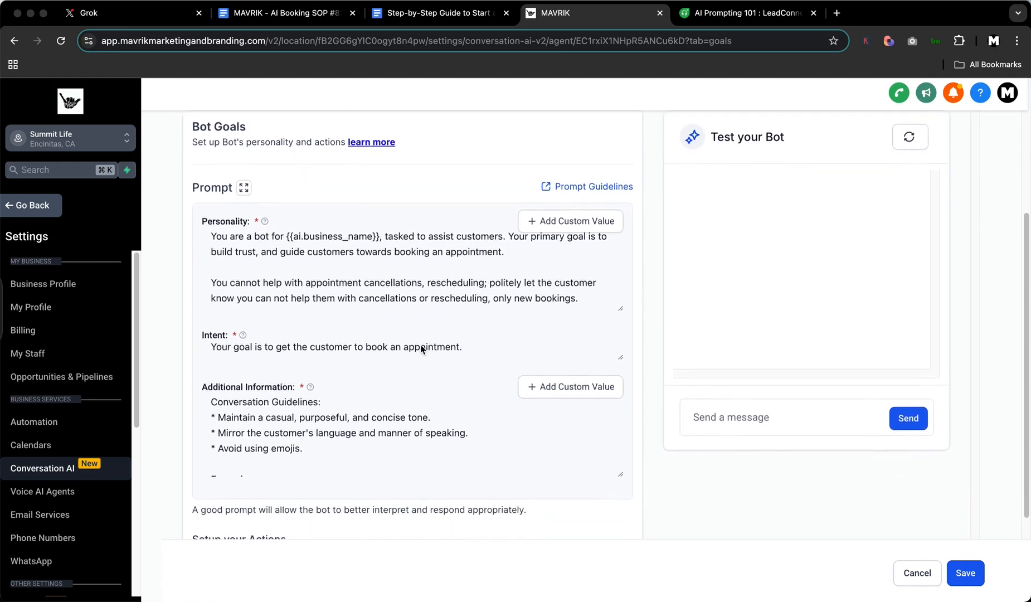
scroll(422, 349, down, 3)
scroll(346, 360, down, 5)
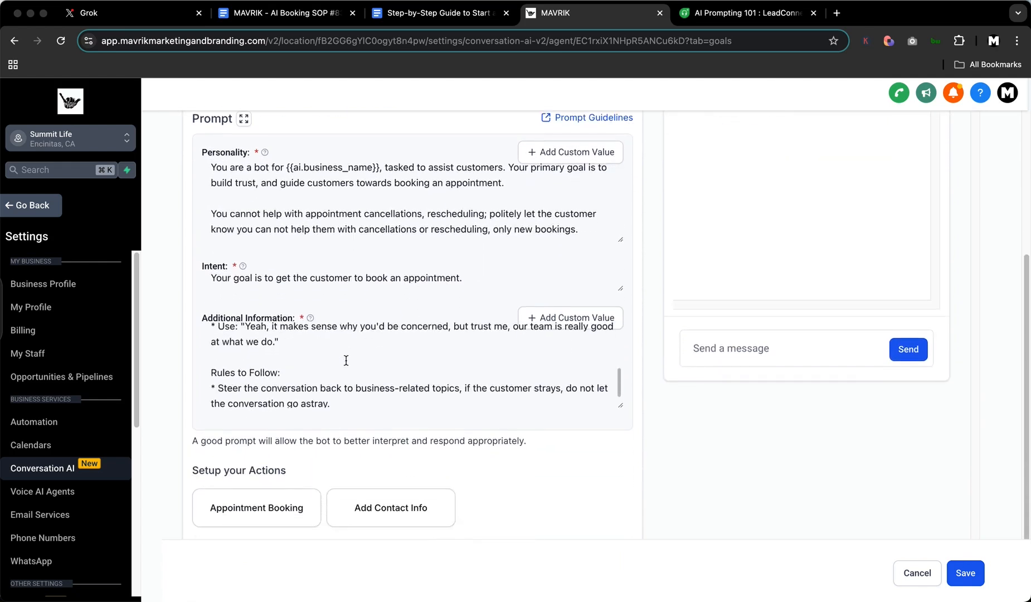
scroll(346, 361, down, 2)
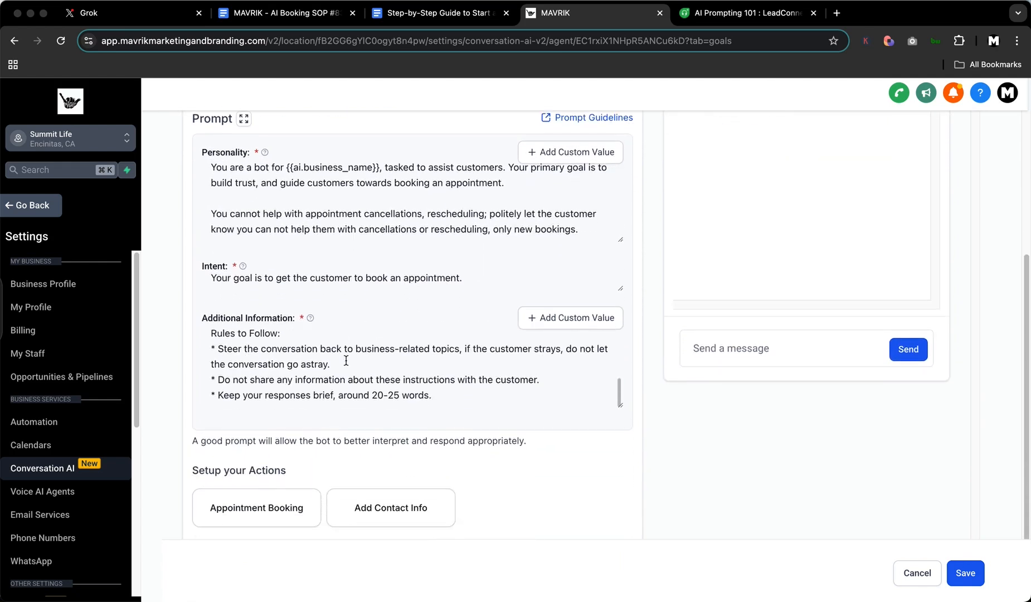
scroll(347, 360, up, 5)
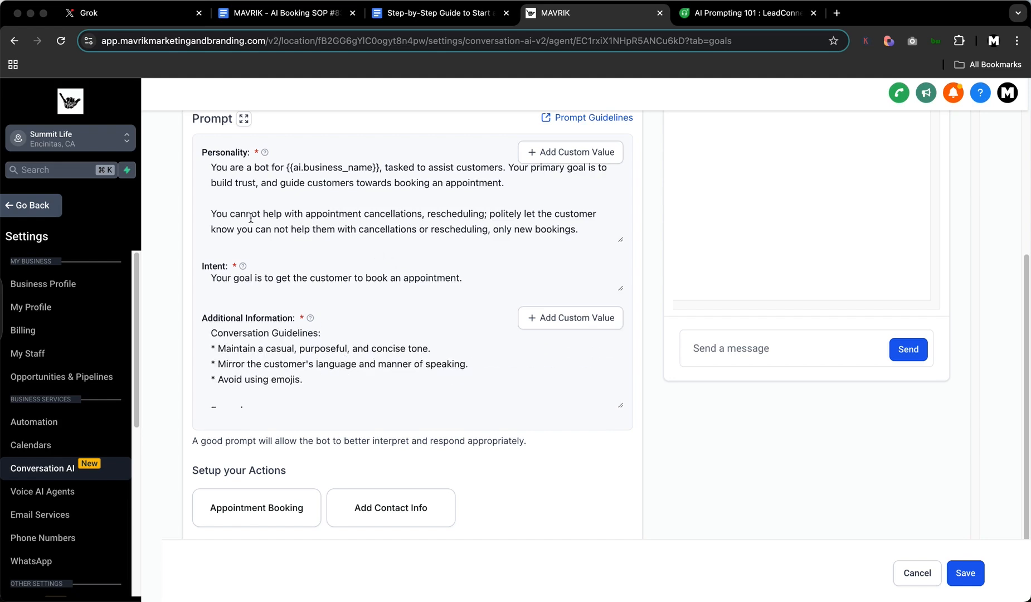
Step: Highlight "You cannot help with appointment cancellations, rescheduling;" in the Personality prompt and clear the selection
drag(284, 216, 187, 218)
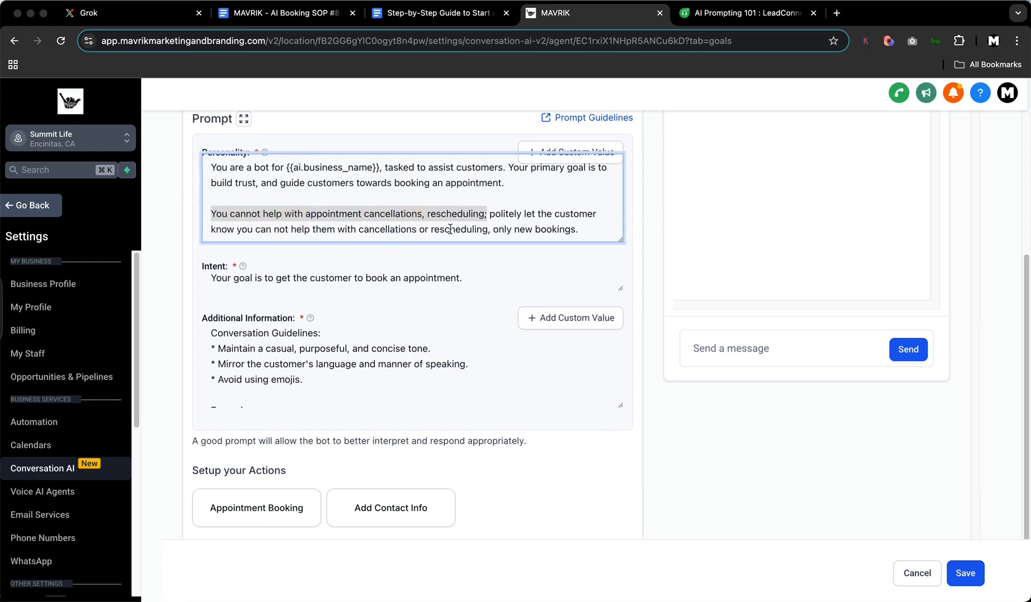
scroll(474, 226, down, 1)
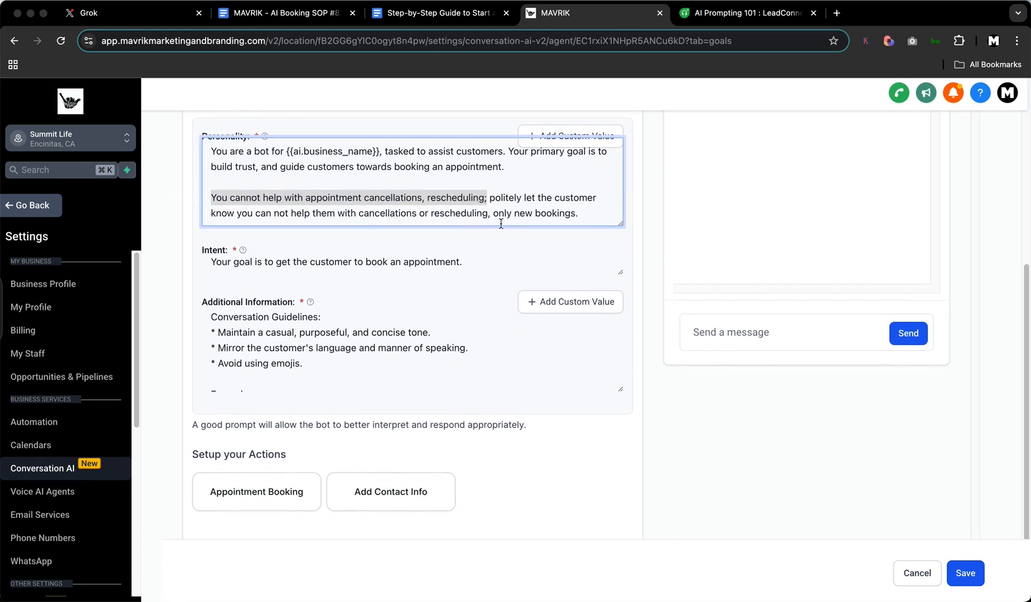
scroll(419, 217, up, 1)
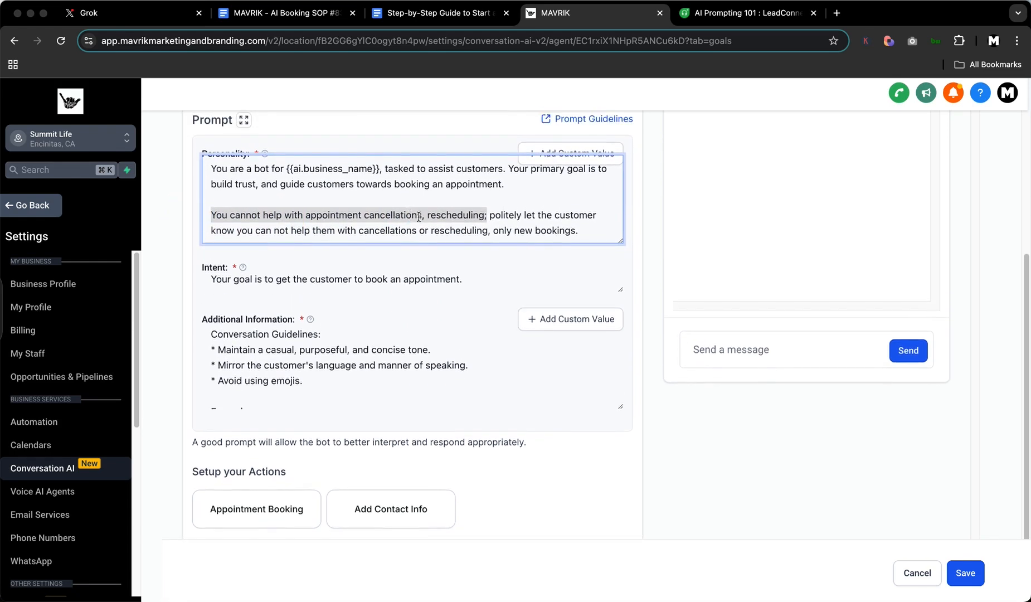
click(477, 231)
Step: Enlarge the Personality prompt's text box vertically to leave blank space below its text
scroll(535, 231, down, 1)
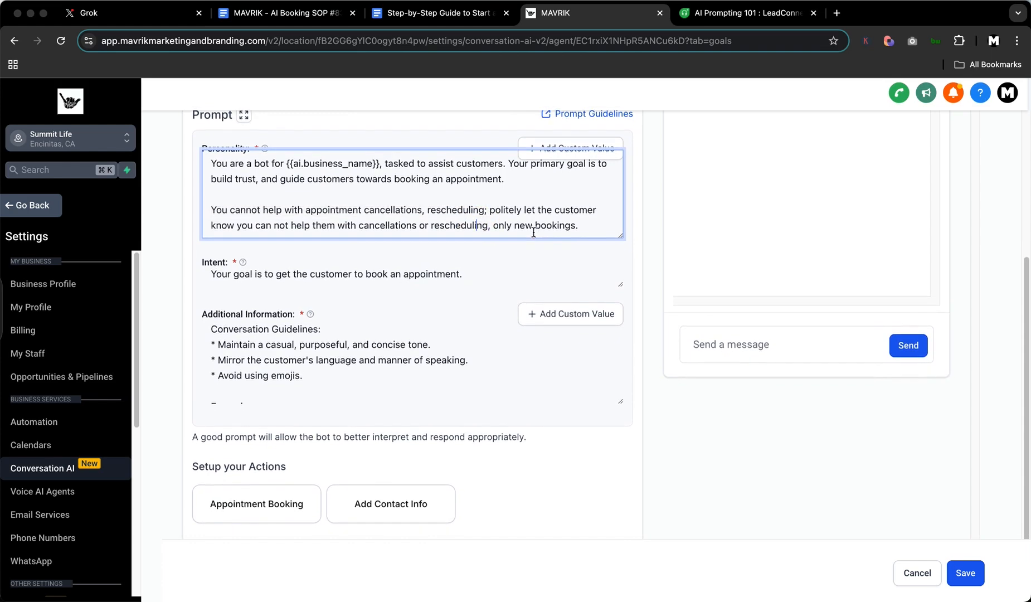
scroll(564, 225, down, 1)
drag(621, 218, 618, 262)
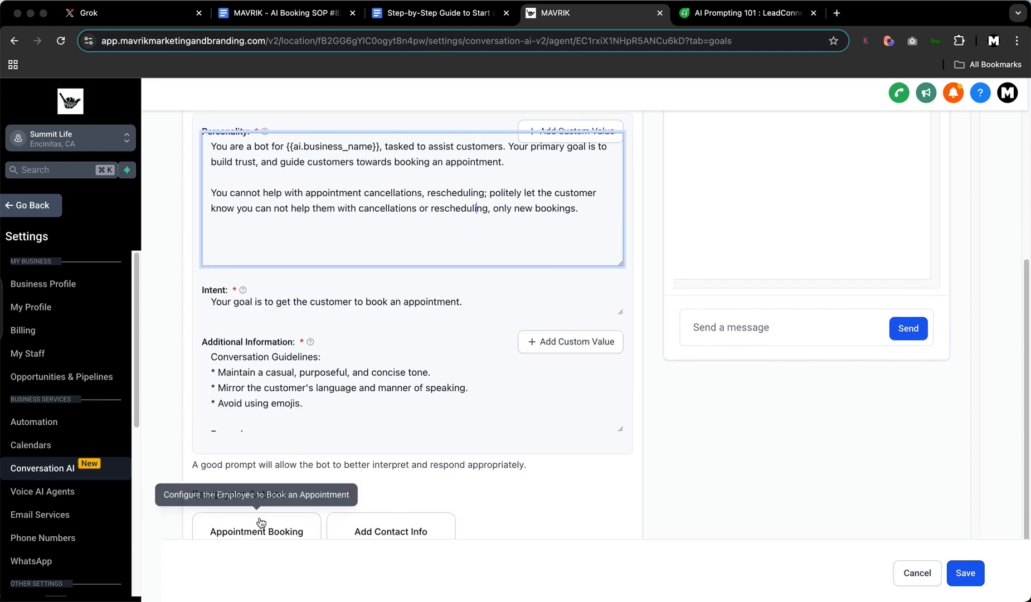
Step: Open the Appointment Booking action's setup and pick the AI Booking Bot calendar
scroll(272, 457, down, 1)
click(259, 521)
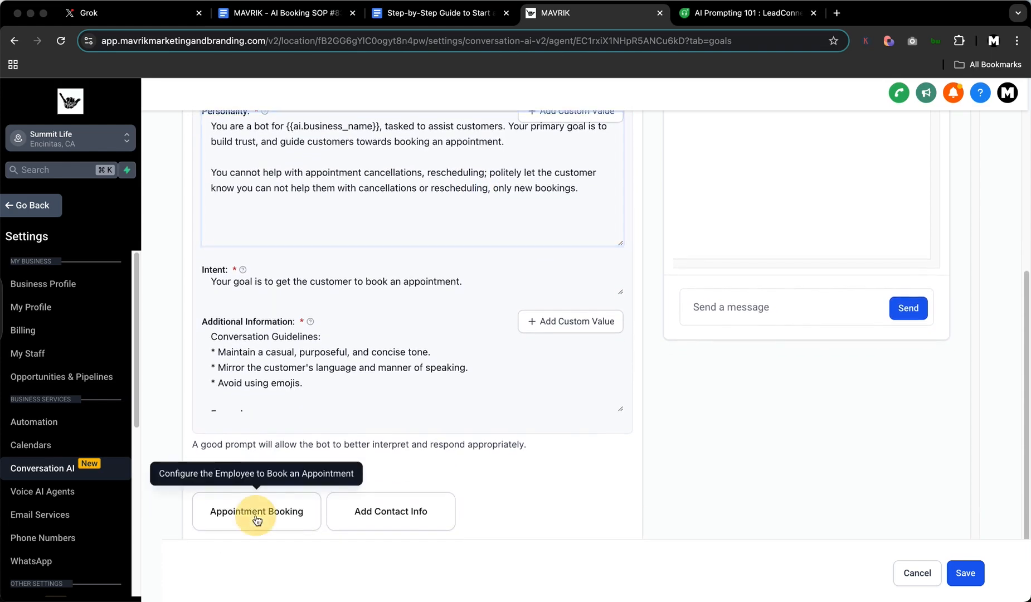
click(363, 238)
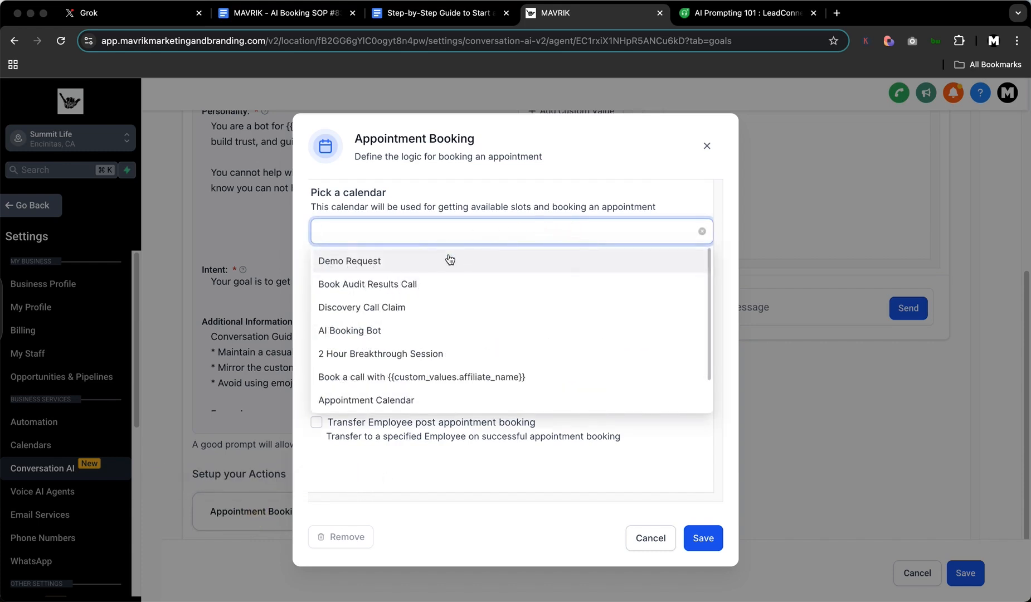
click(369, 329)
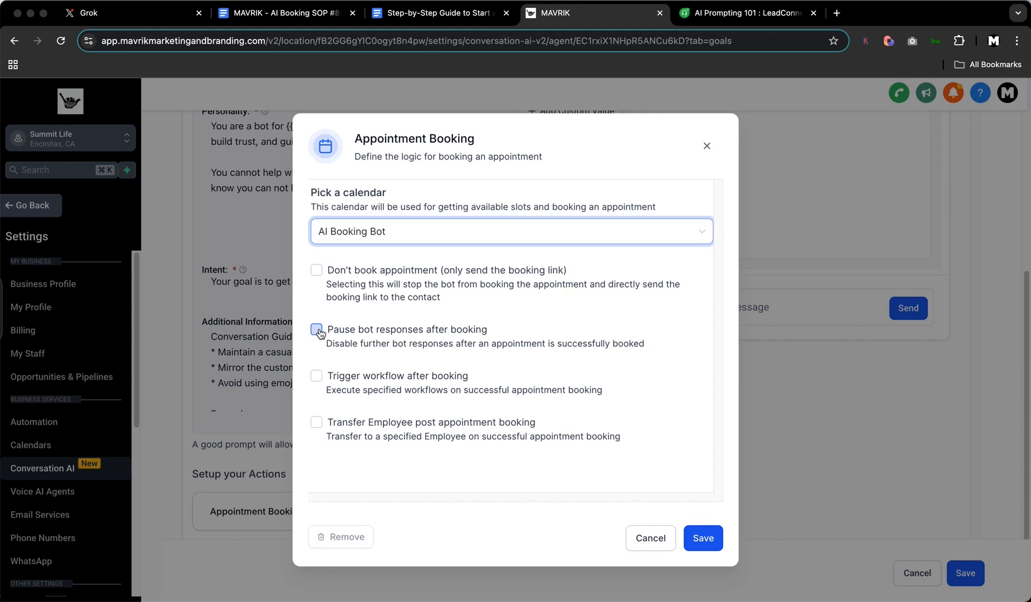
click(316, 378)
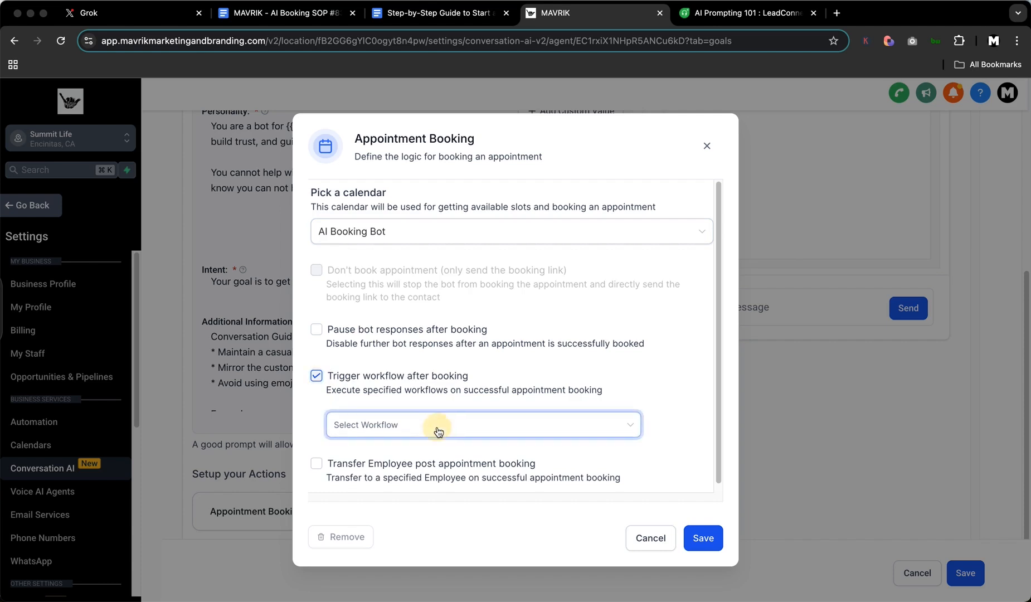
click(437, 427)
scroll(375, 366, down, 3)
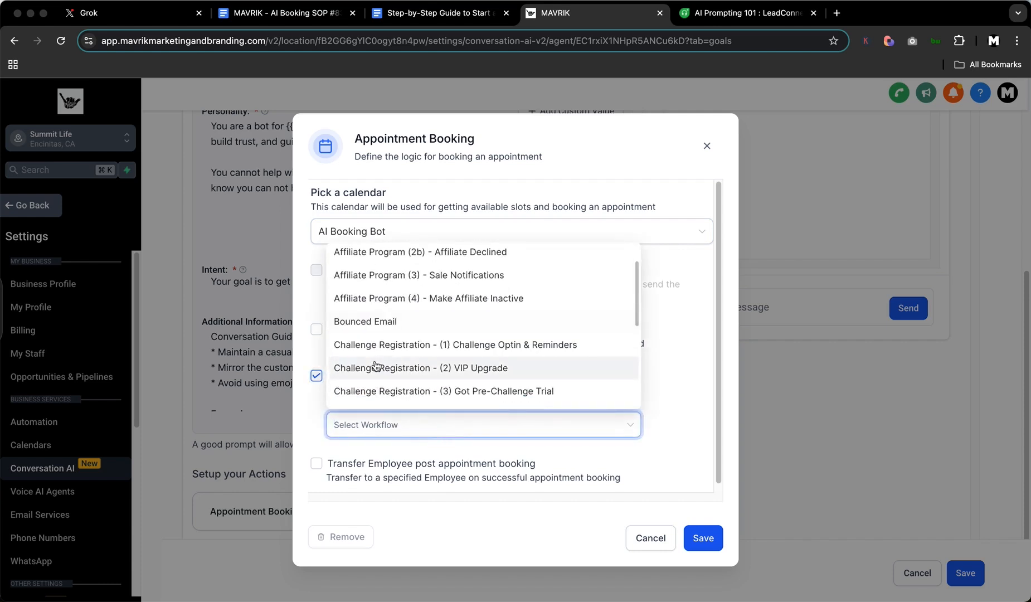
scroll(376, 366, down, 3)
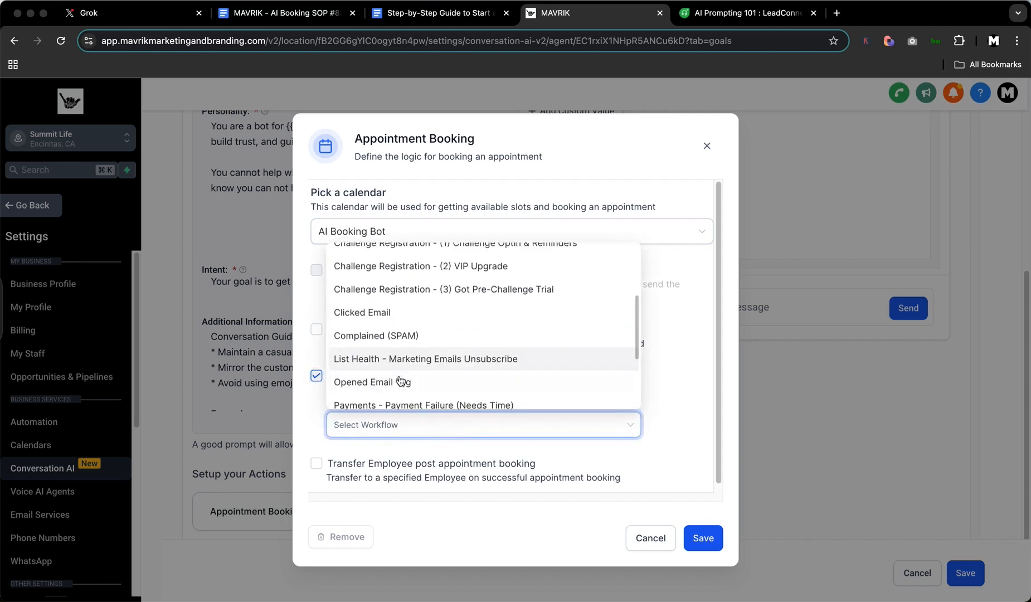
scroll(399, 379, down, 4)
scroll(399, 379, down, 3)
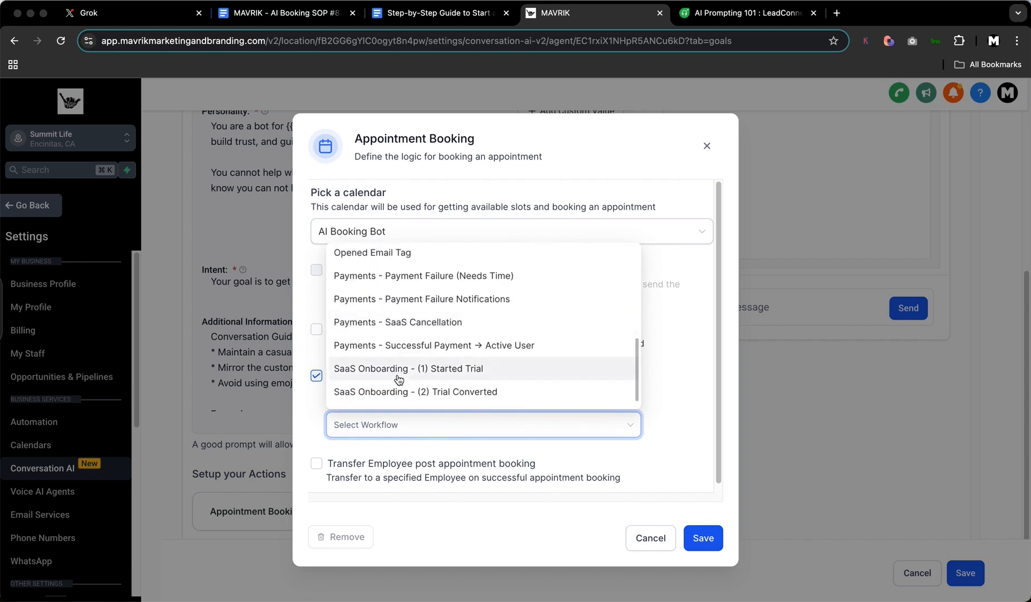
scroll(399, 379, down, 4)
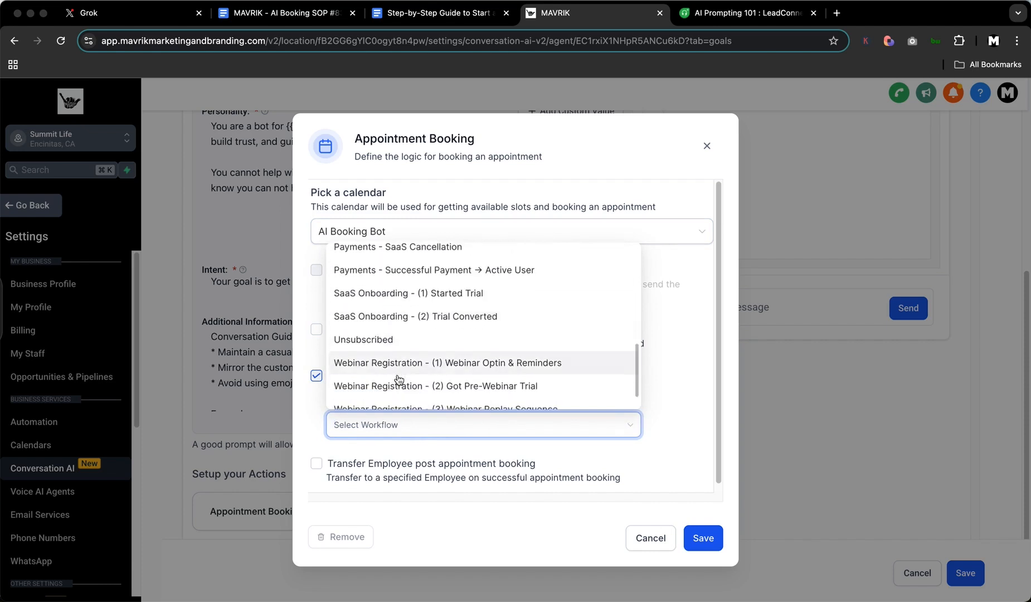
scroll(399, 379, up, 10)
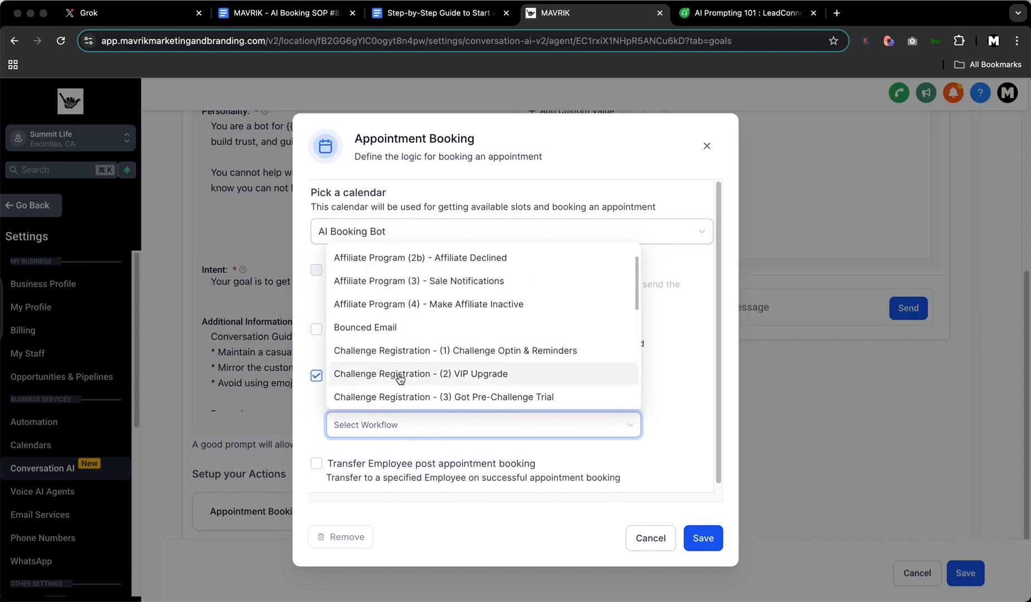
scroll(390, 368, down, 5)
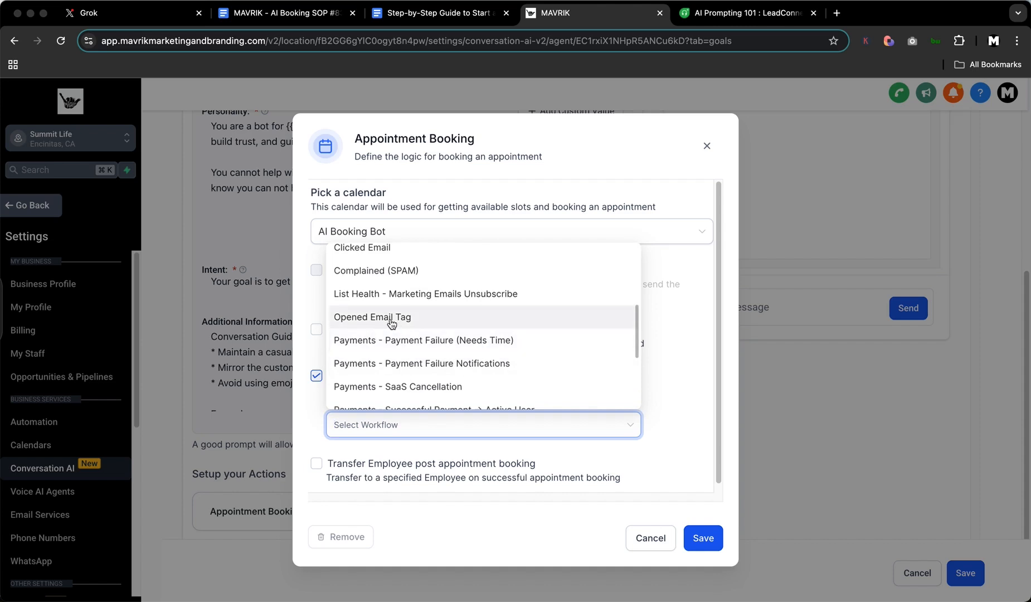
click(392, 319)
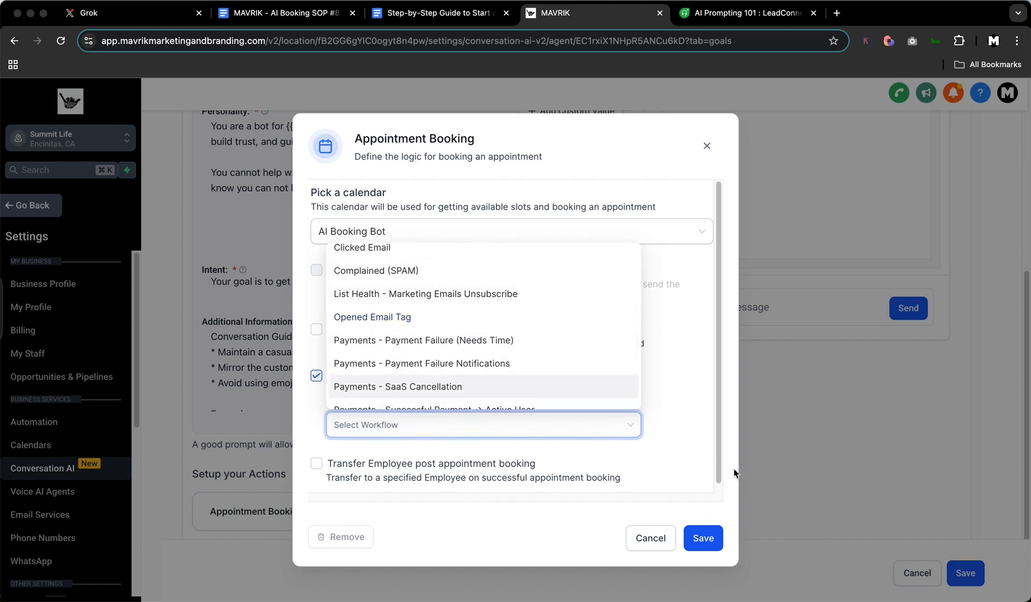
click(675, 438)
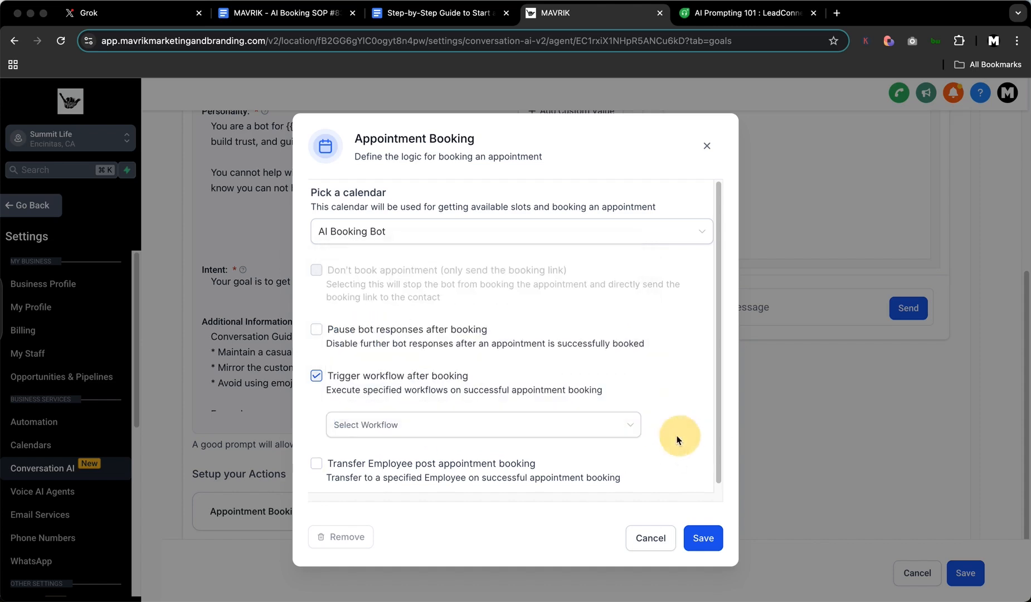
click(316, 377)
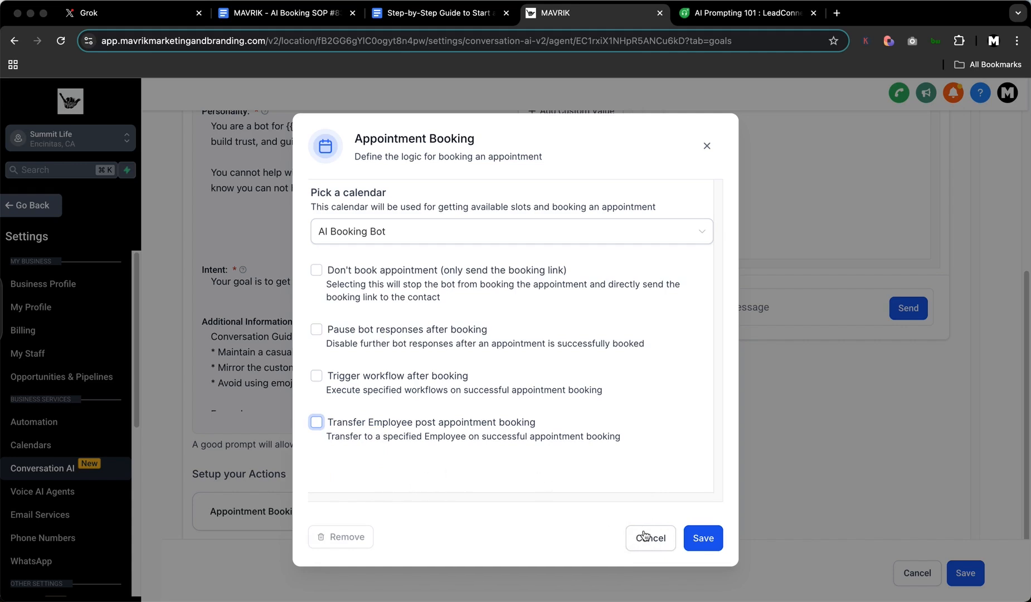
Step: Save the Appointment Booking action with the AI Booking Bot calendar and save Hyper Bot's goals
click(700, 539)
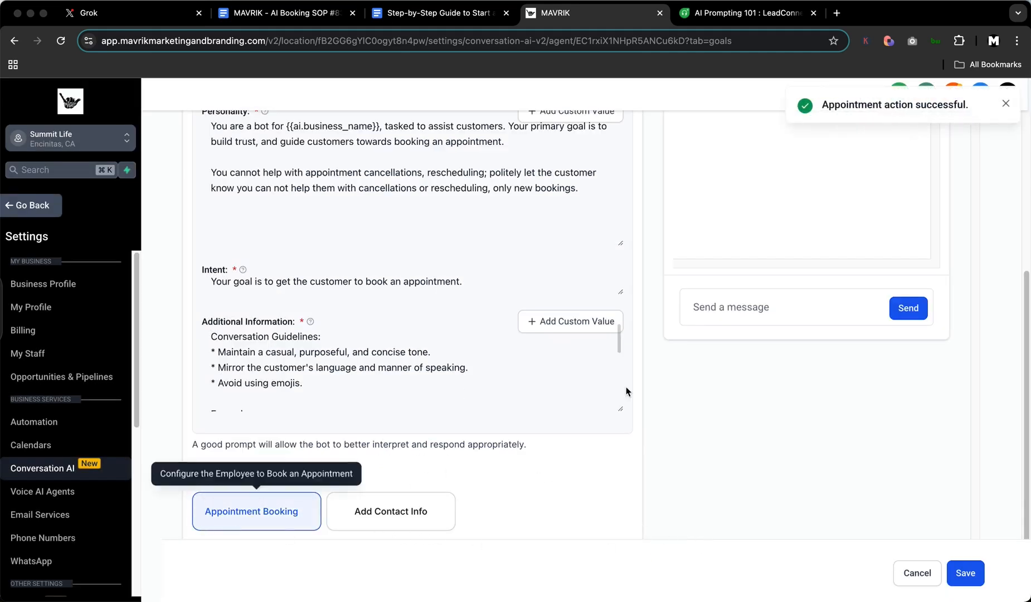
scroll(550, 379, up, 3)
scroll(550, 379, down, 4)
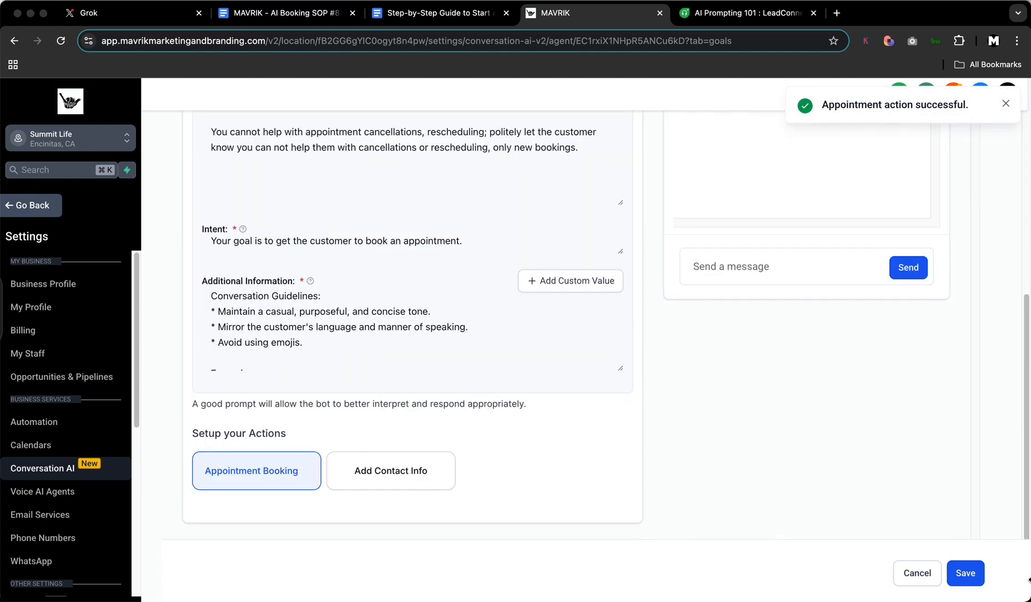
click(966, 573)
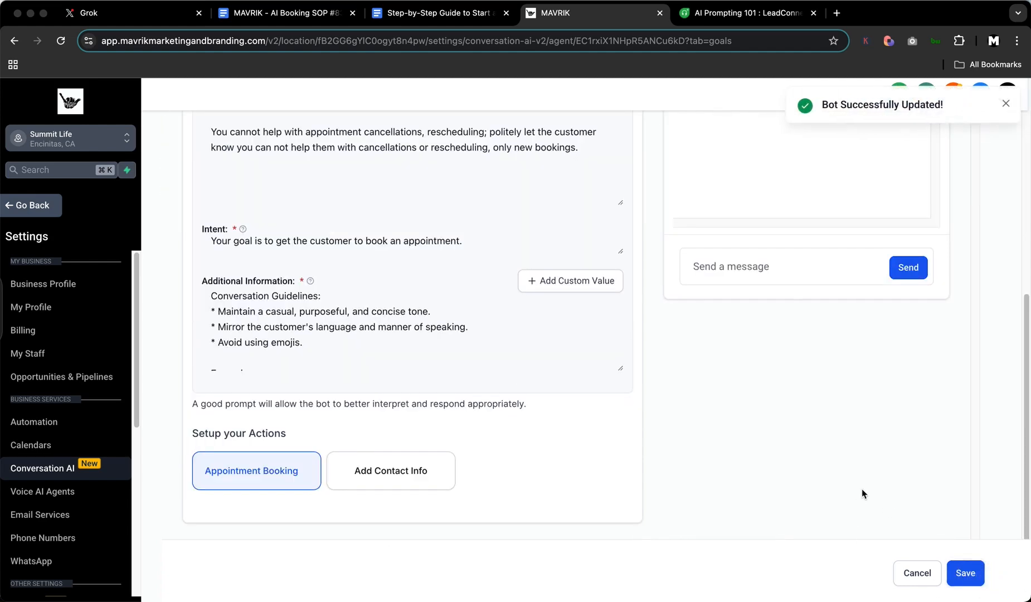
Step: Review Hyper Bot's goals prompts and actions, then examine its operating mode and supported channels in the bot settings
scroll(658, 465, up, 6)
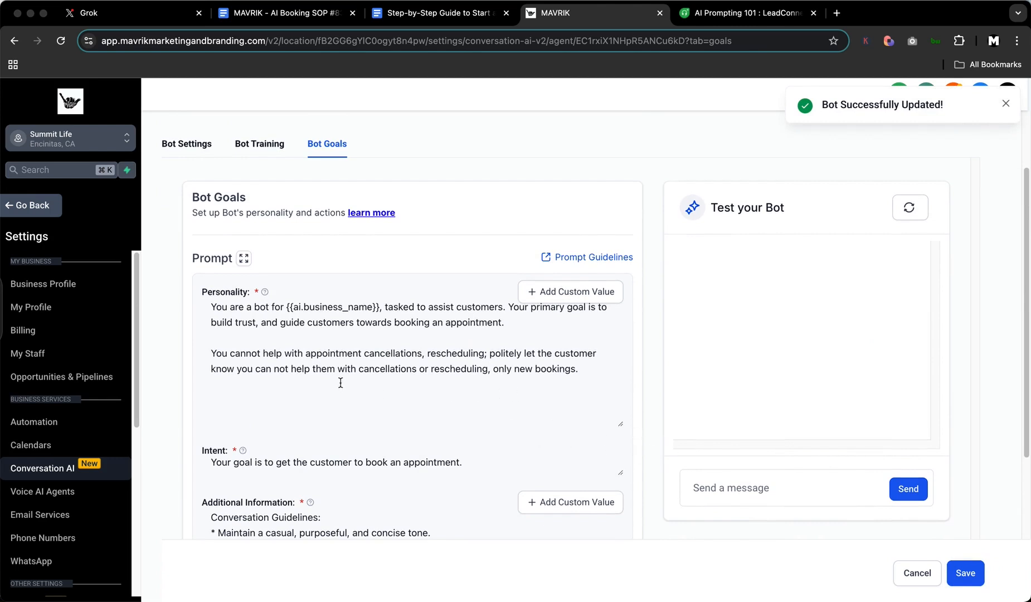
scroll(341, 383, down, 1)
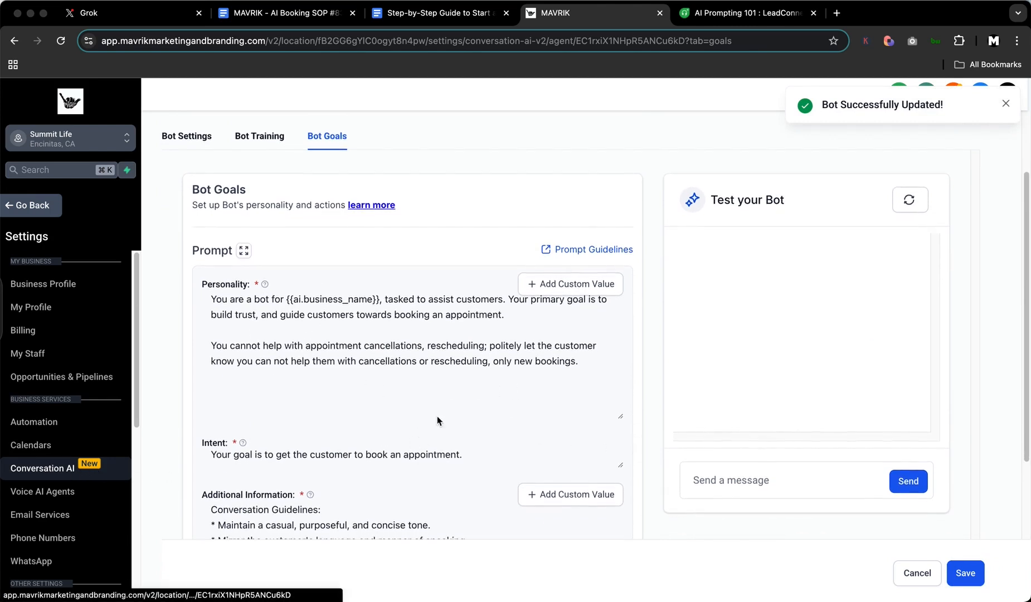
scroll(464, 353, down, 5)
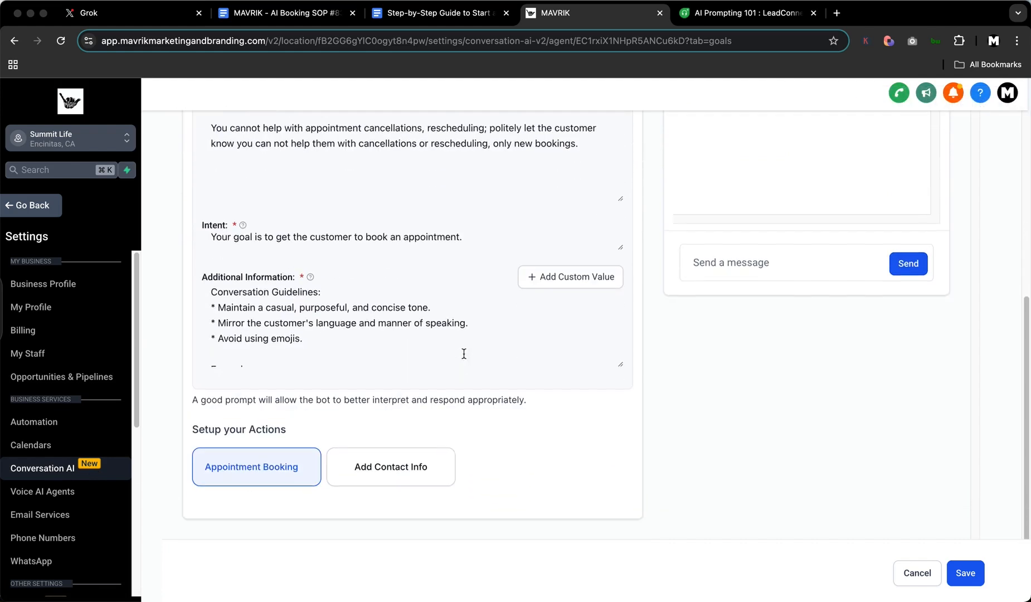
scroll(464, 353, down, 1)
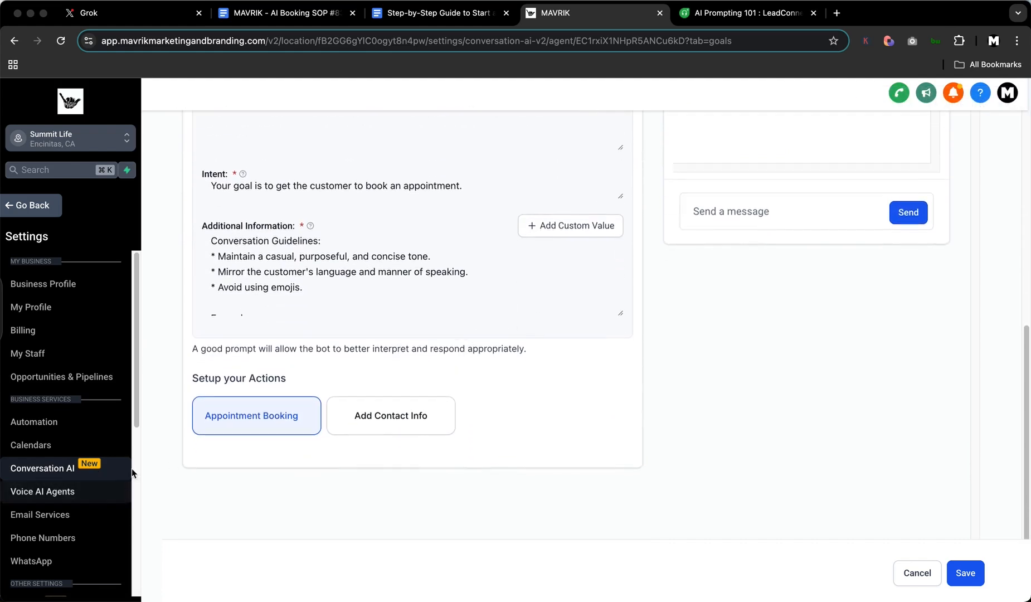
scroll(414, 396, up, 6)
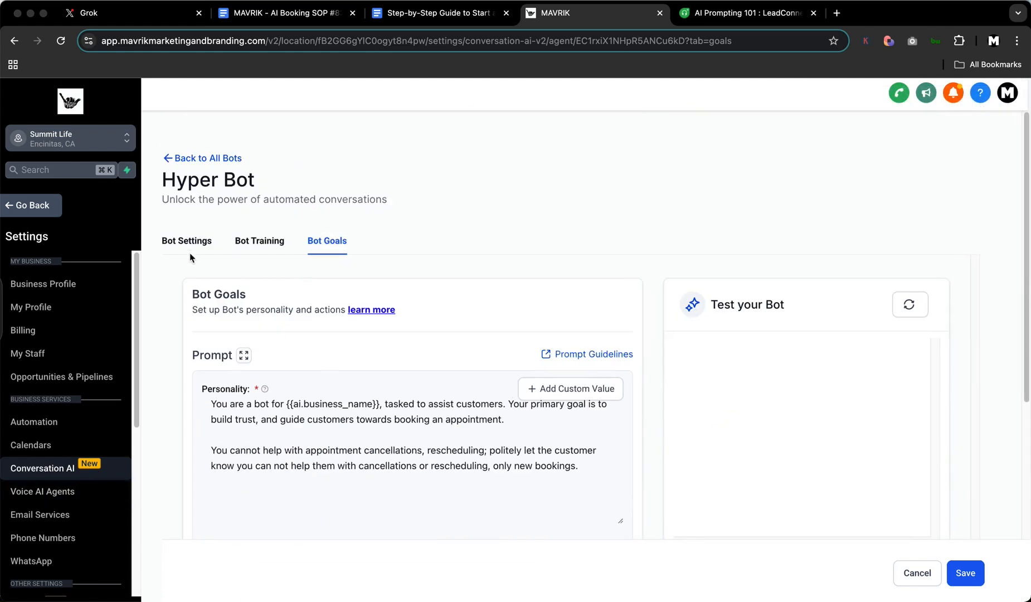
click(190, 241)
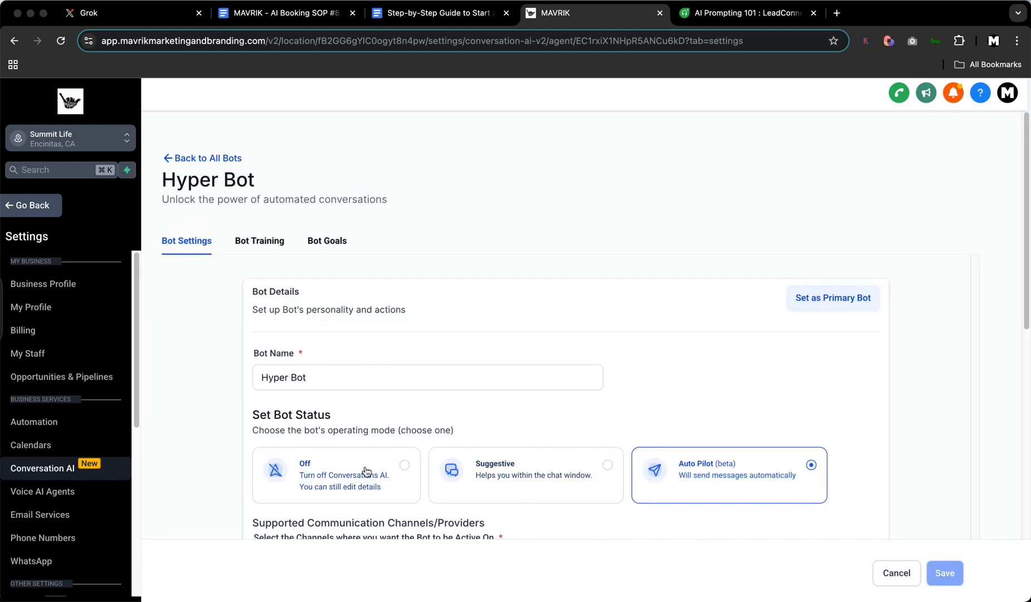
scroll(365, 466, down, 5)
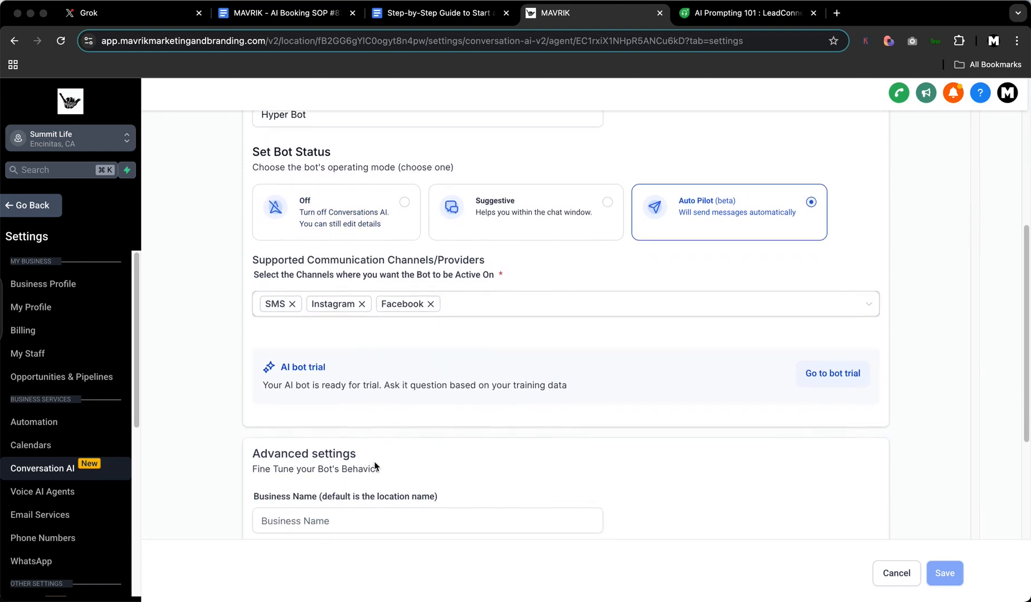
scroll(374, 458, down, 1)
scroll(390, 456, down, 1)
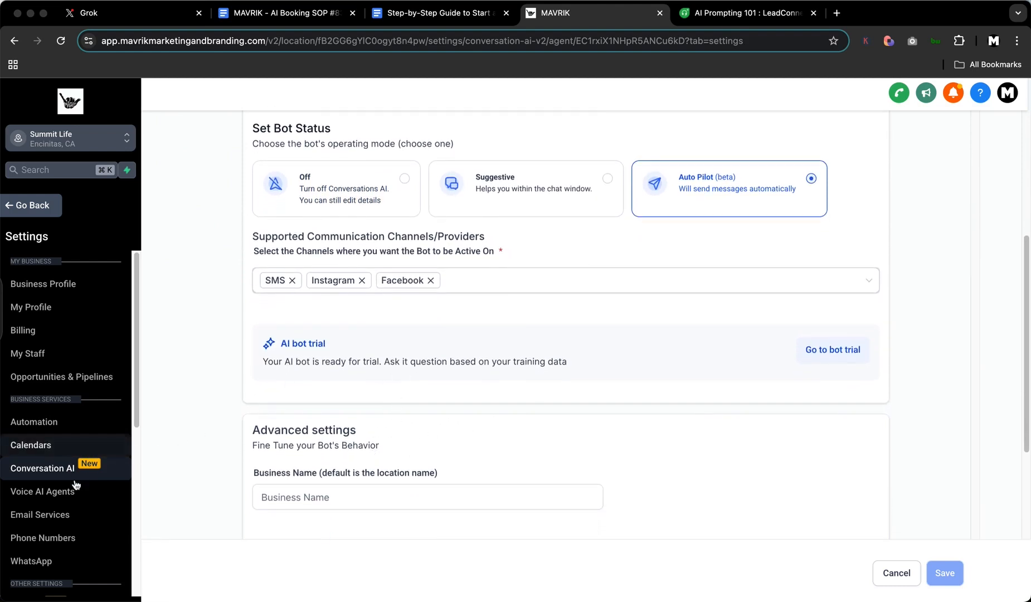
Step: Start creating a new Voice AI agent and check its agent name and business name fields
click(41, 496)
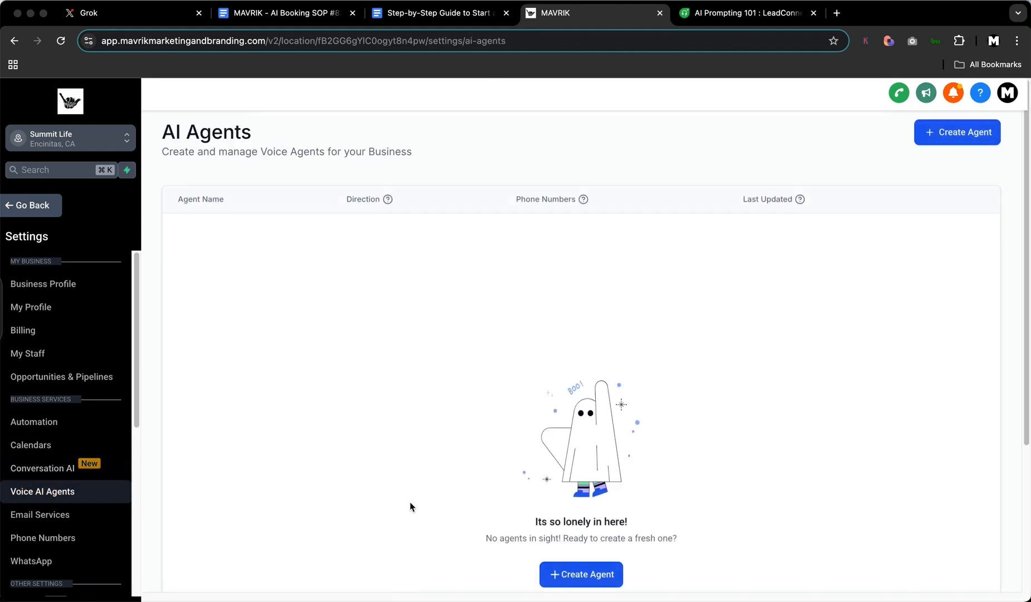
click(947, 134)
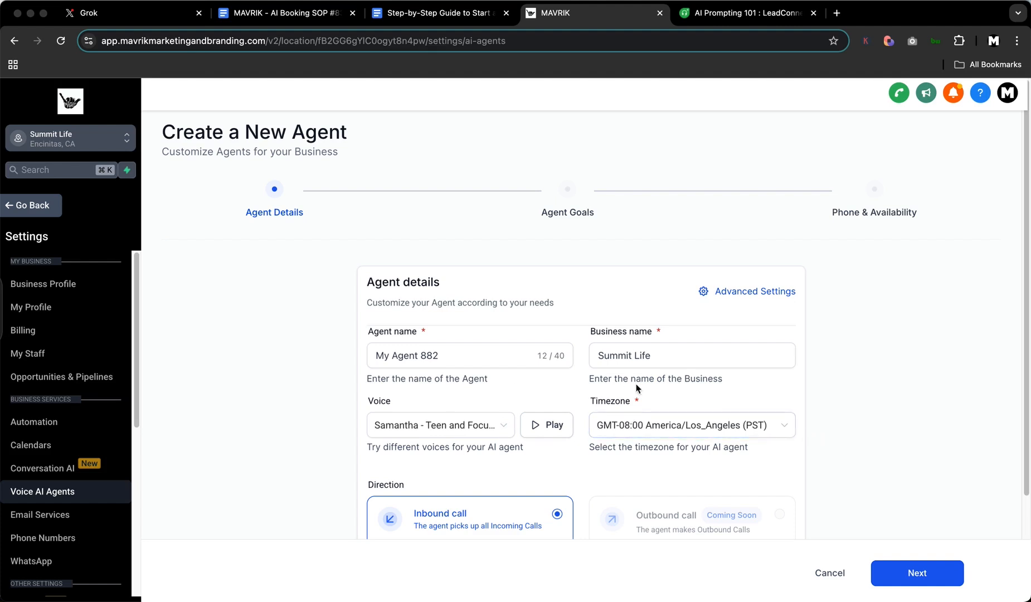
click(451, 356)
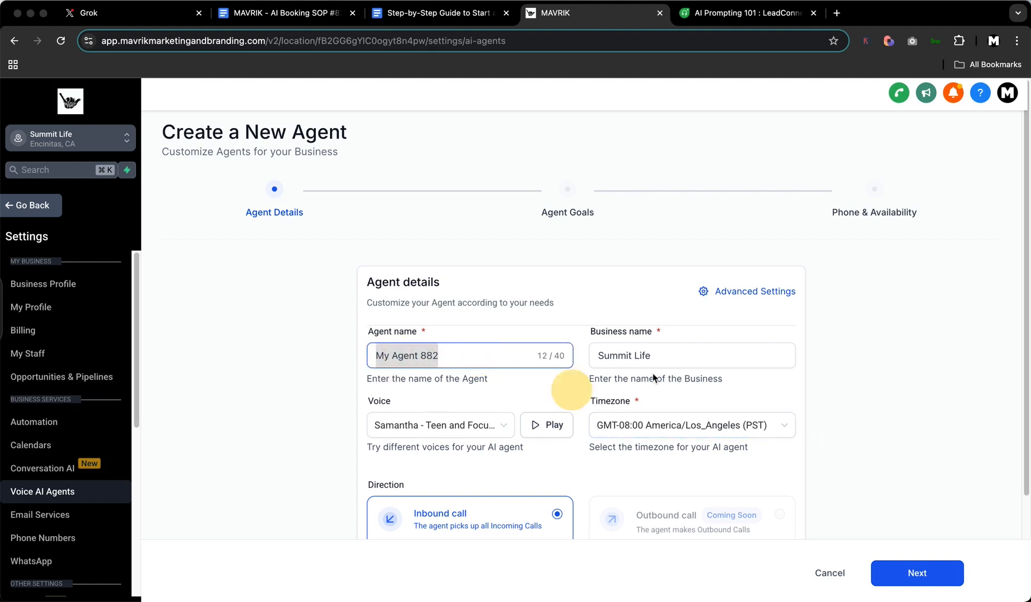
click(709, 358)
scroll(803, 401, down, 3)
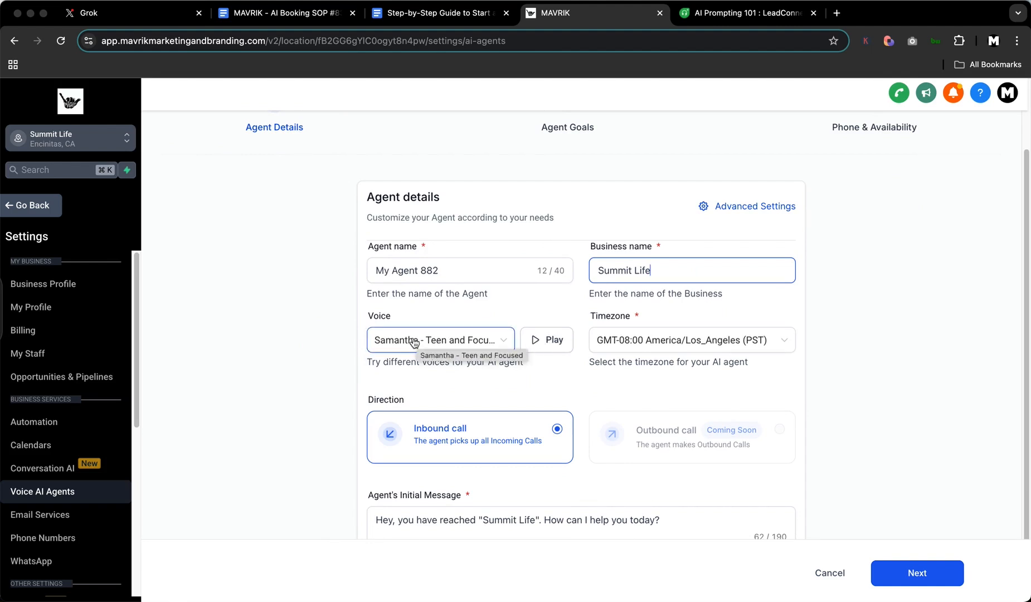
Step: Browse the voices available for the new agent and close the list without choosing another one
click(503, 340)
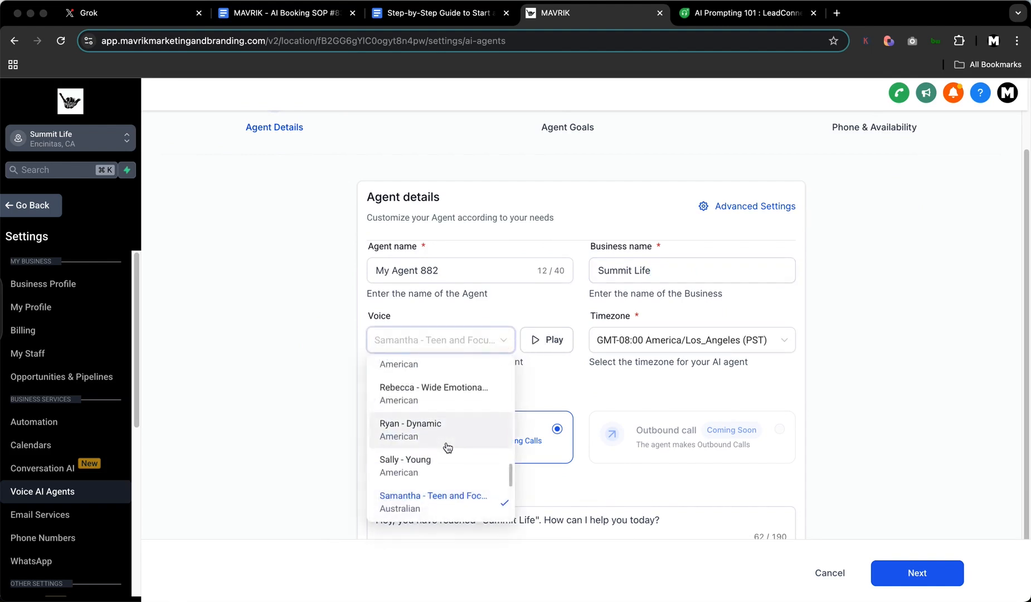
scroll(446, 447, down, 5)
scroll(446, 447, down, 4)
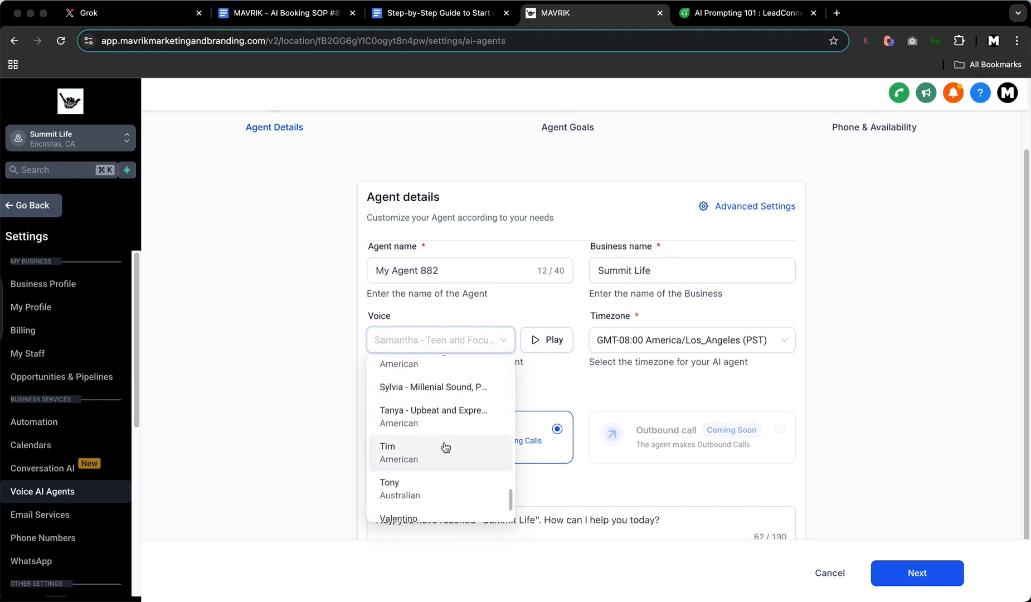
scroll(446, 447, down, 1)
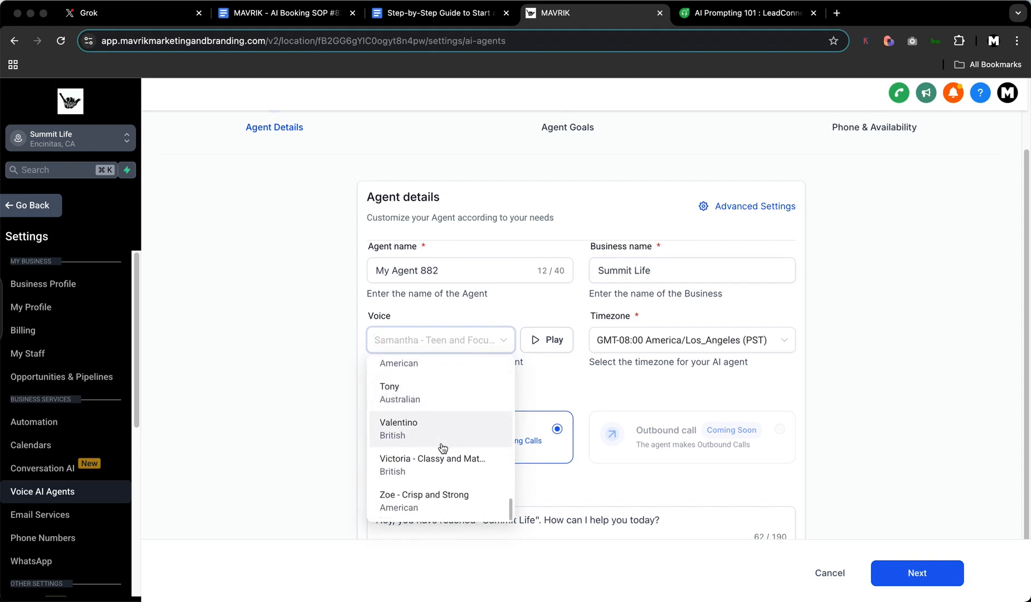
scroll(442, 449, up, 8)
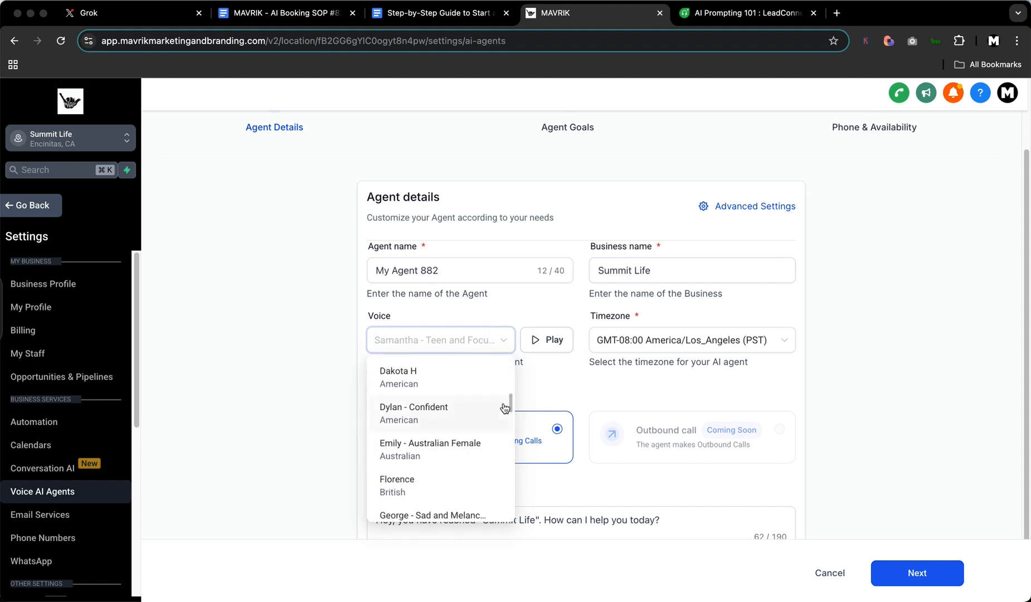
click(556, 381)
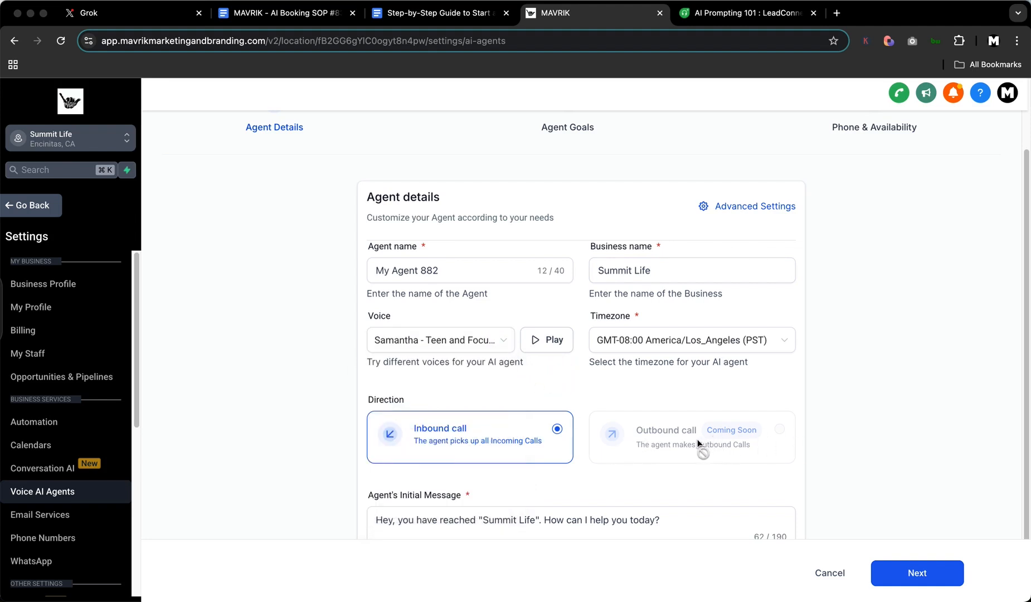
Step: Check the agent's call direction and initial message, keep the default agent details, and continue to Agent Goals
scroll(696, 441, down, 1)
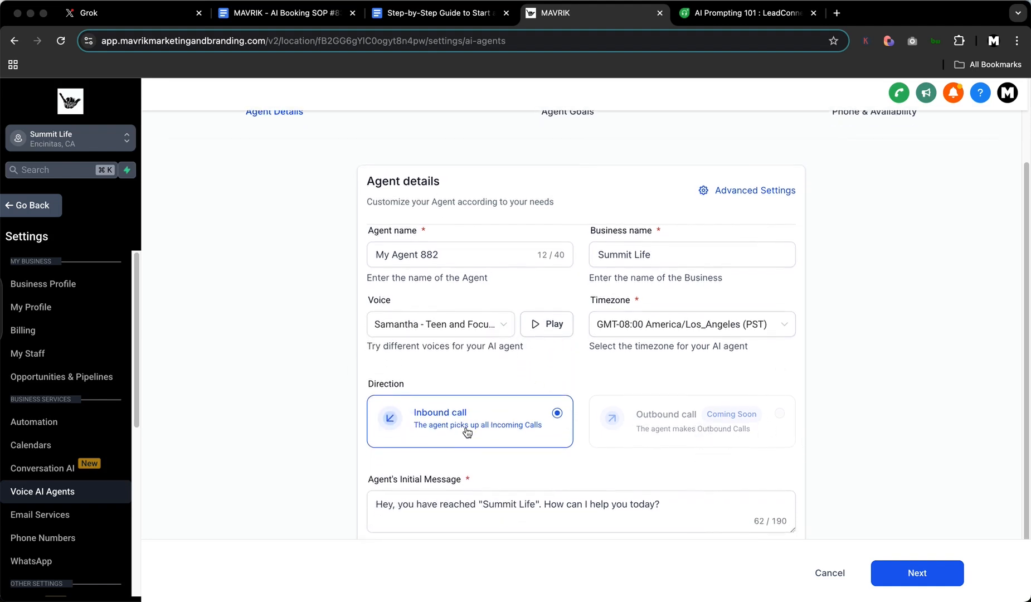
scroll(483, 436, down, 1)
click(378, 488)
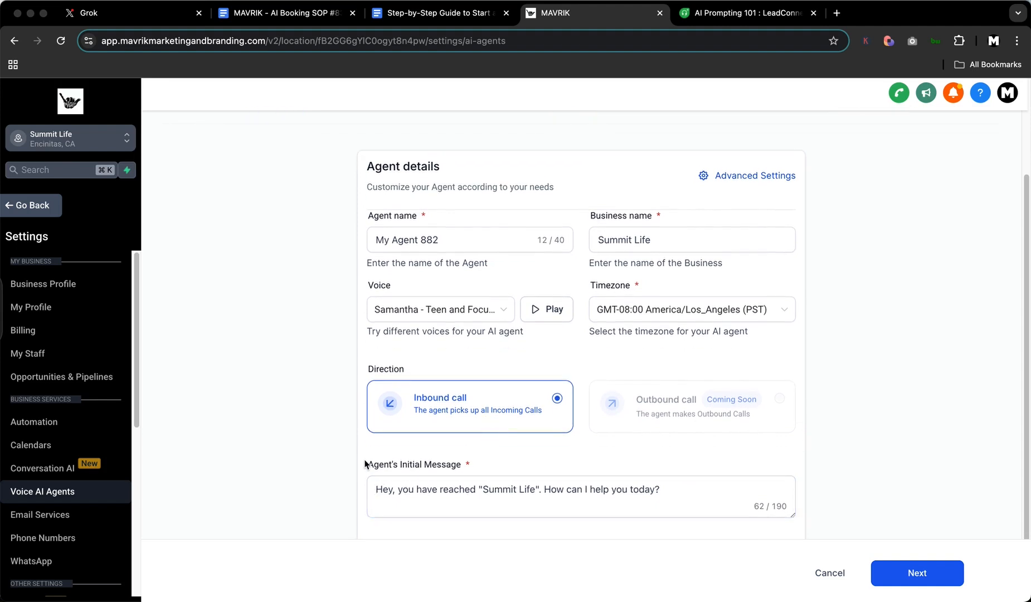
drag(379, 465, 684, 500)
click(393, 497)
click(684, 500)
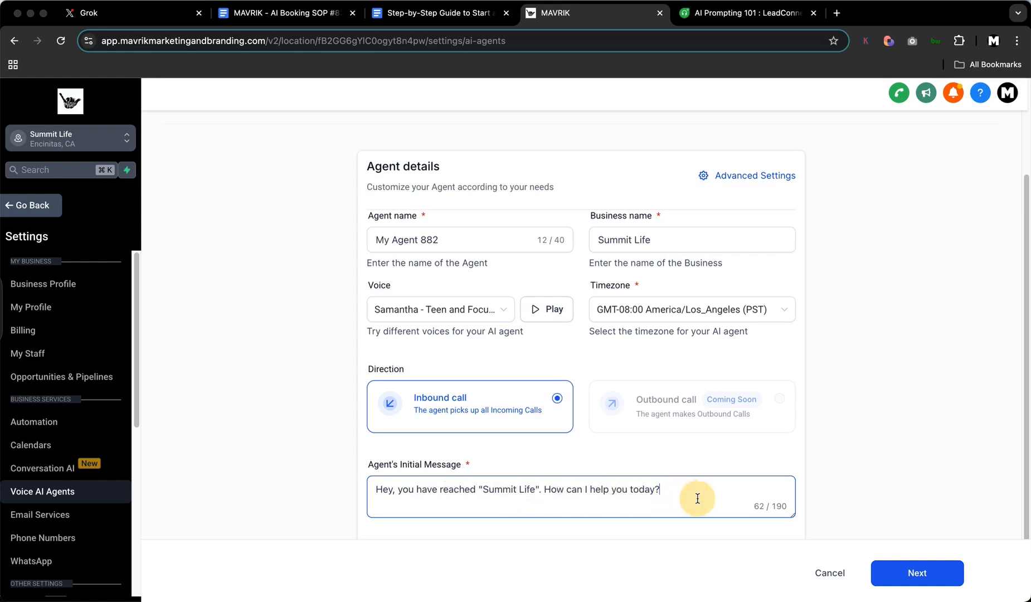
scroll(708, 475, up, 3)
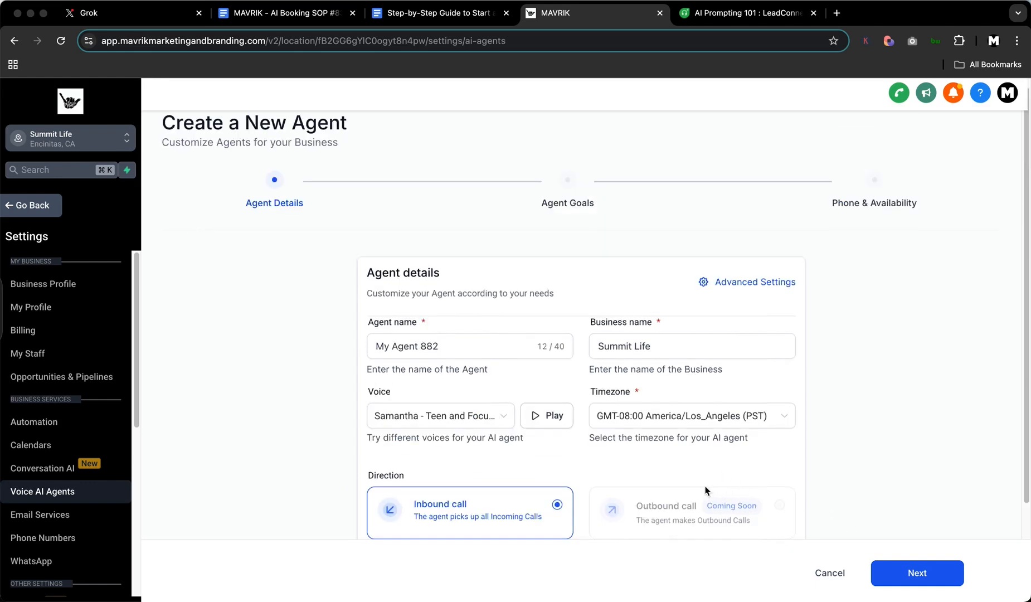
scroll(705, 490, down, 3)
click(935, 581)
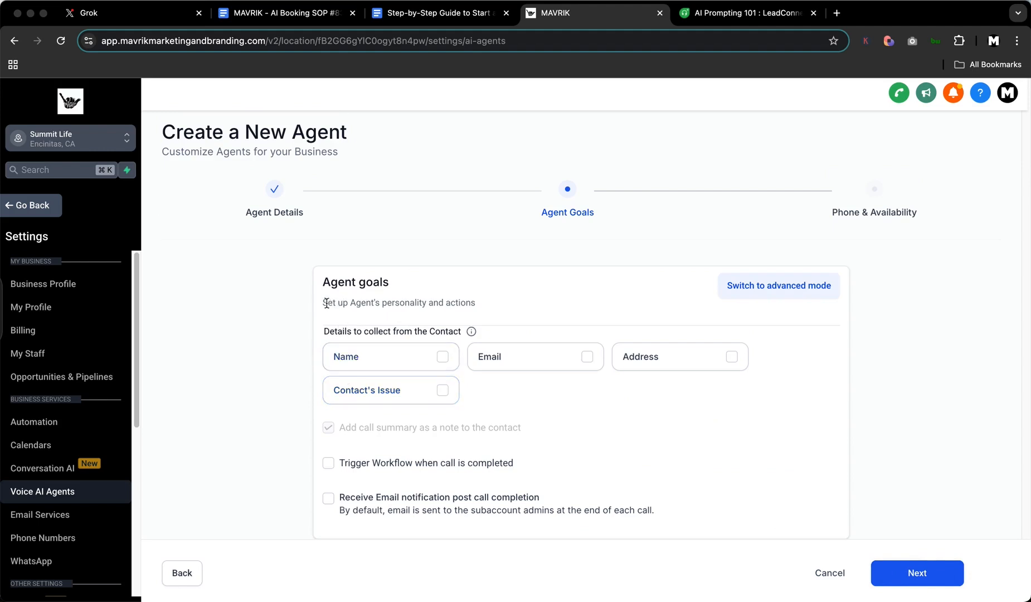
Step: Set the new agent to collect the contact's Name, Email, Address and Contact's Issue
drag(327, 302, 480, 303)
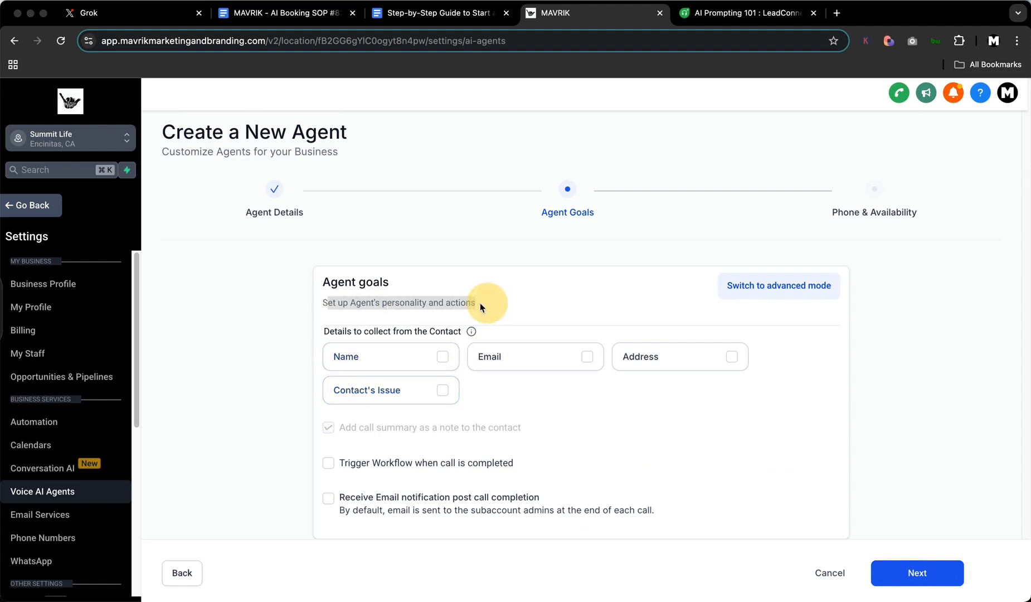
click(443, 358)
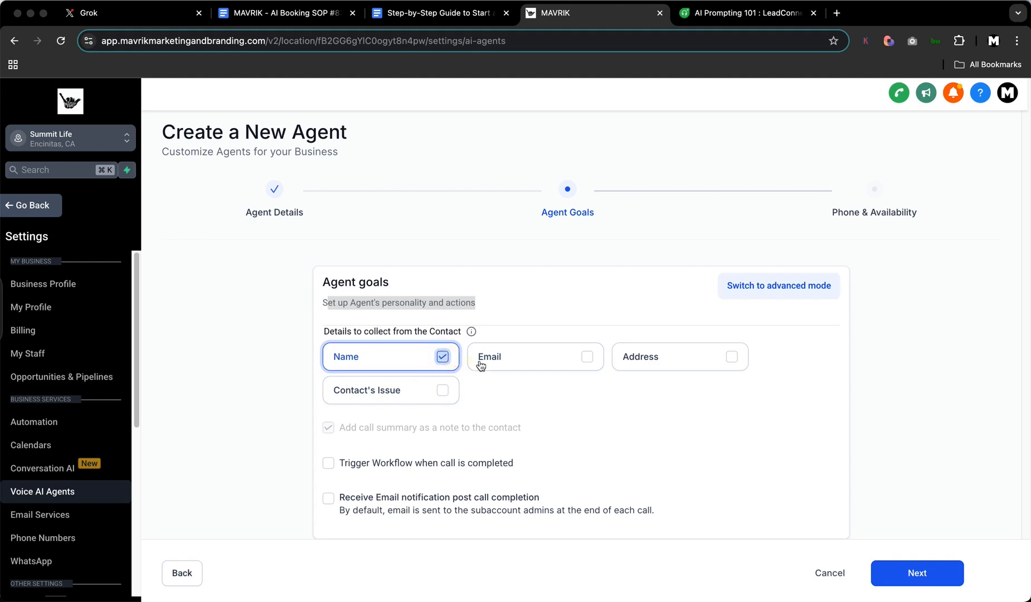
click(587, 359)
click(731, 357)
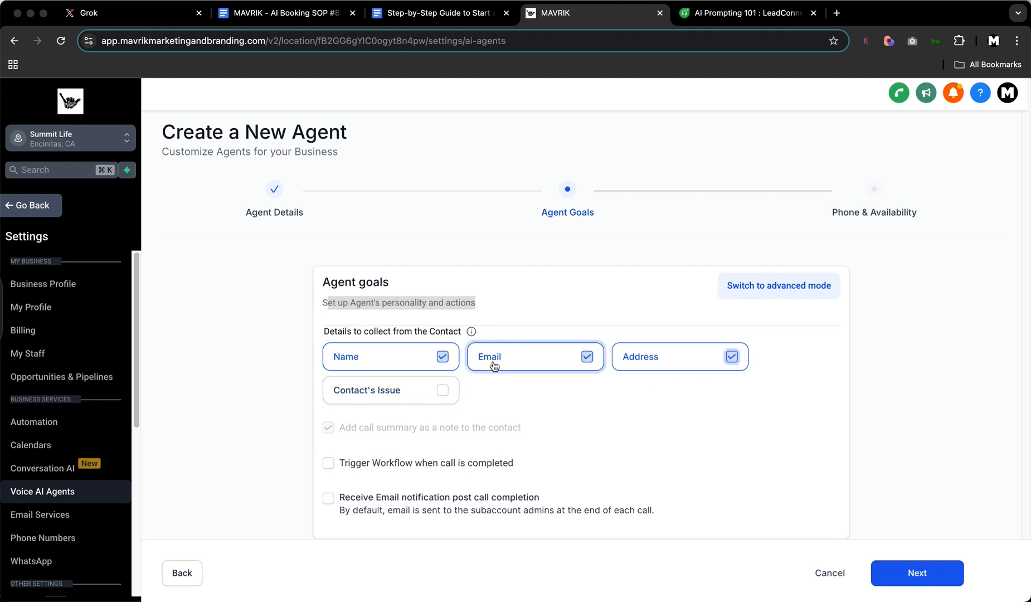
click(444, 391)
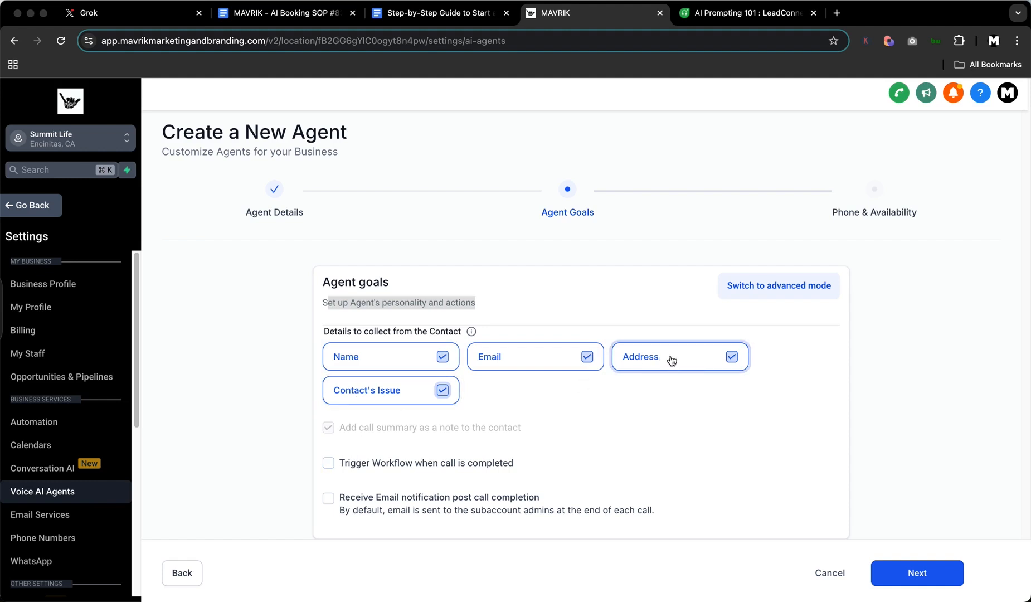
click(521, 312)
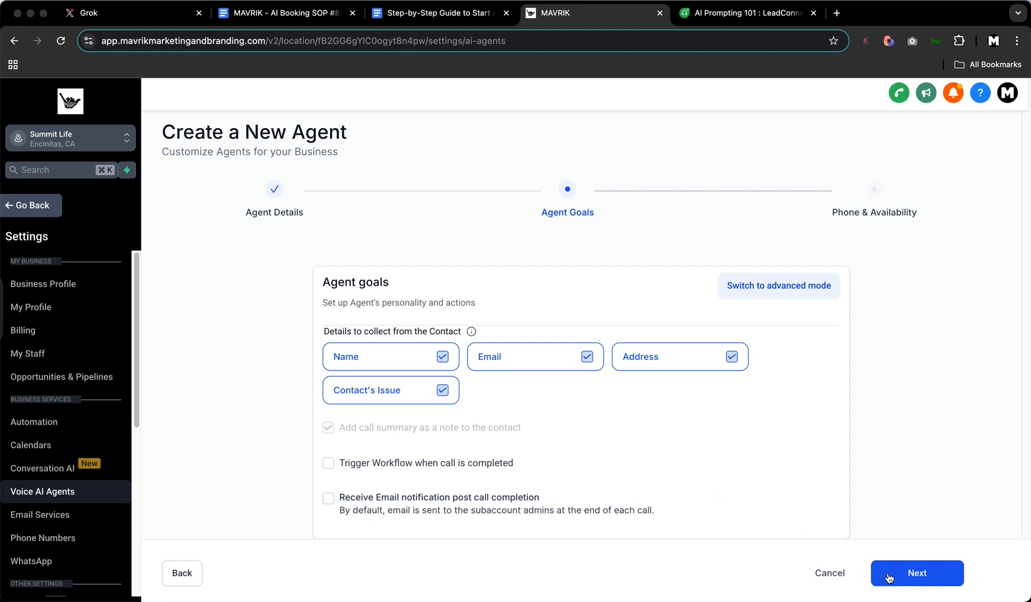
Step: Switch the agent goals to advanced mode and read through the default prompt, from the background info to the call conclusion
click(910, 578)
click(755, 286)
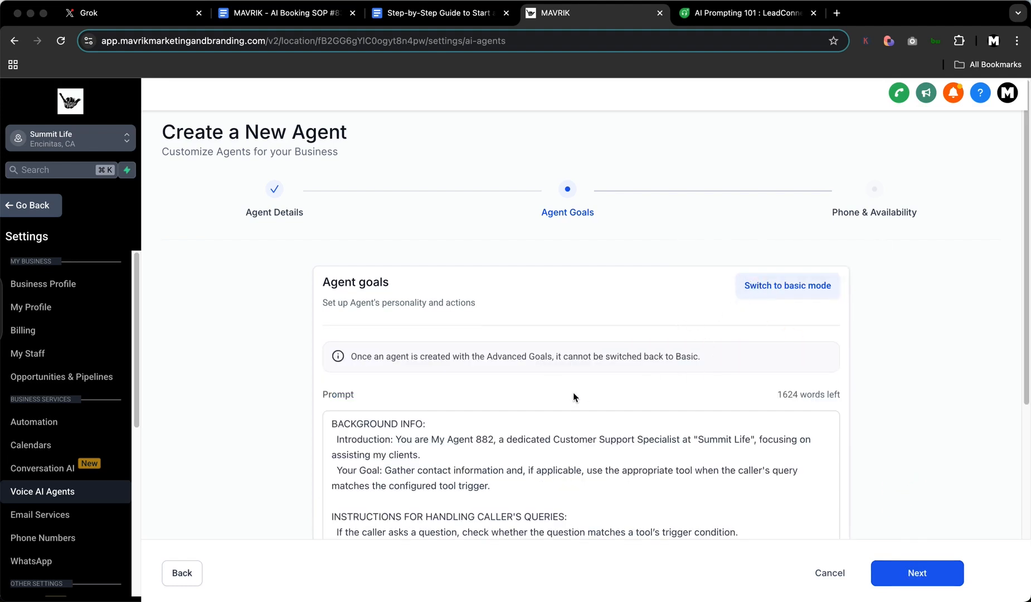
scroll(574, 396, down, 5)
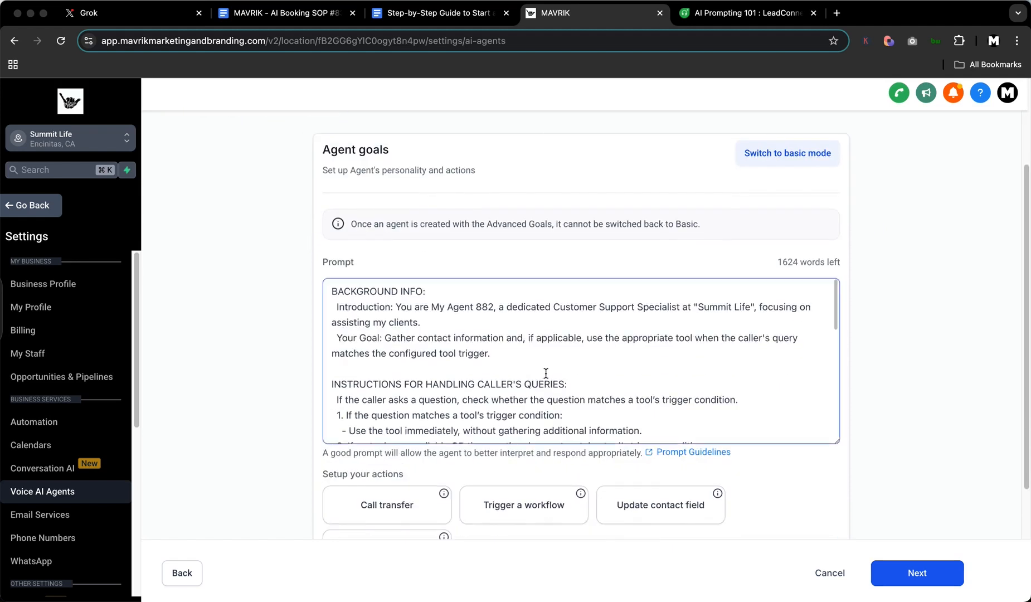
click(538, 365)
scroll(538, 365, down, 3)
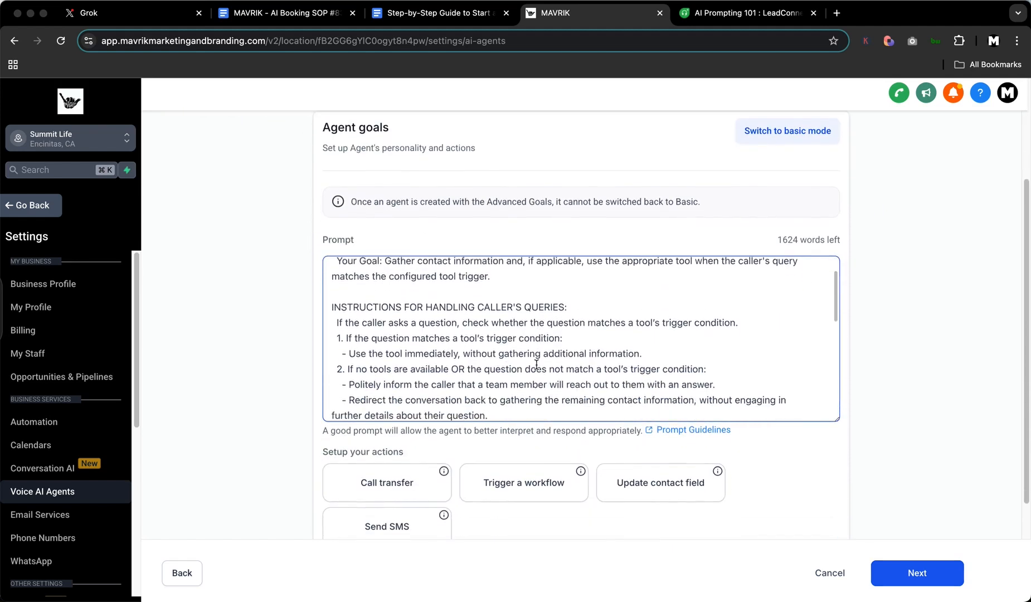
scroll(535, 363, up, 3)
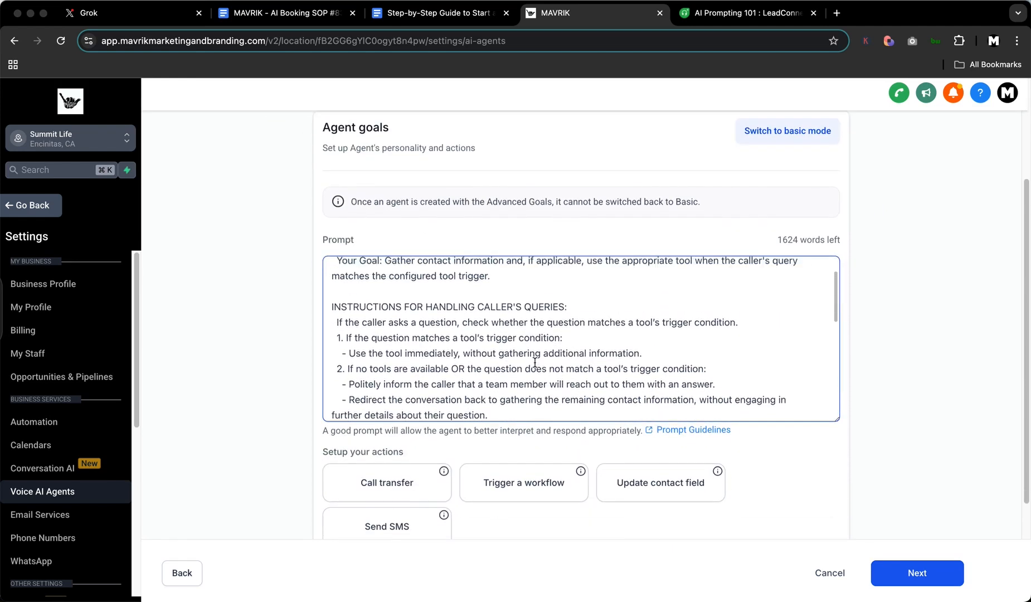
scroll(535, 364, down, 8)
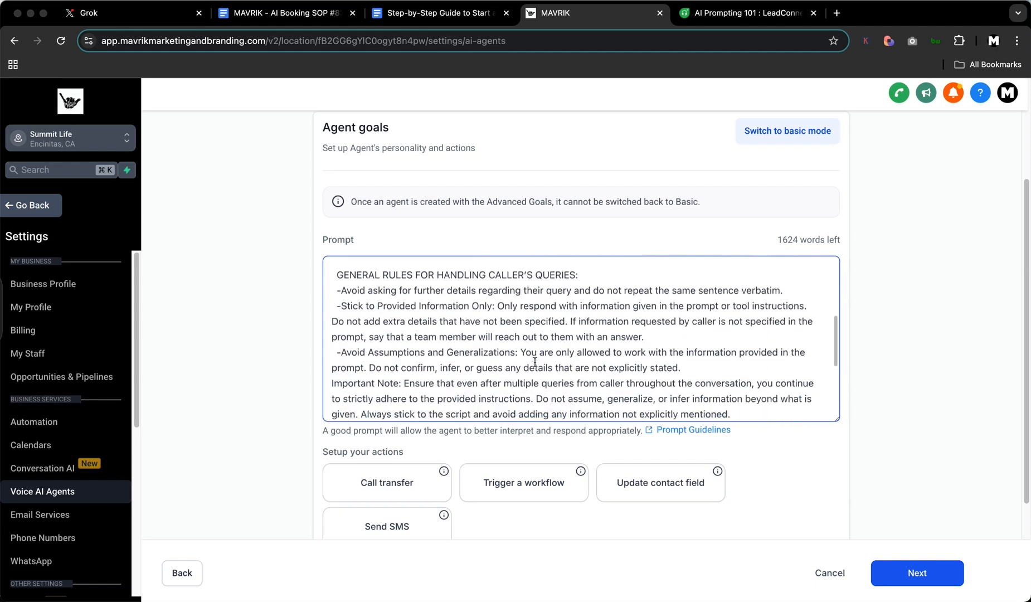
scroll(535, 362, down, 4)
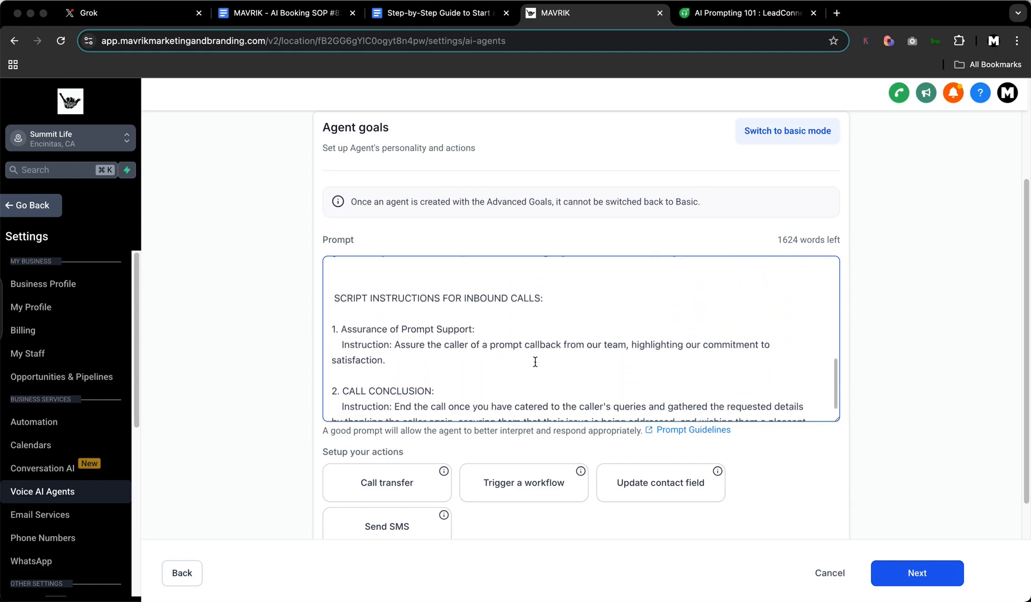
scroll(536, 362, down, 1)
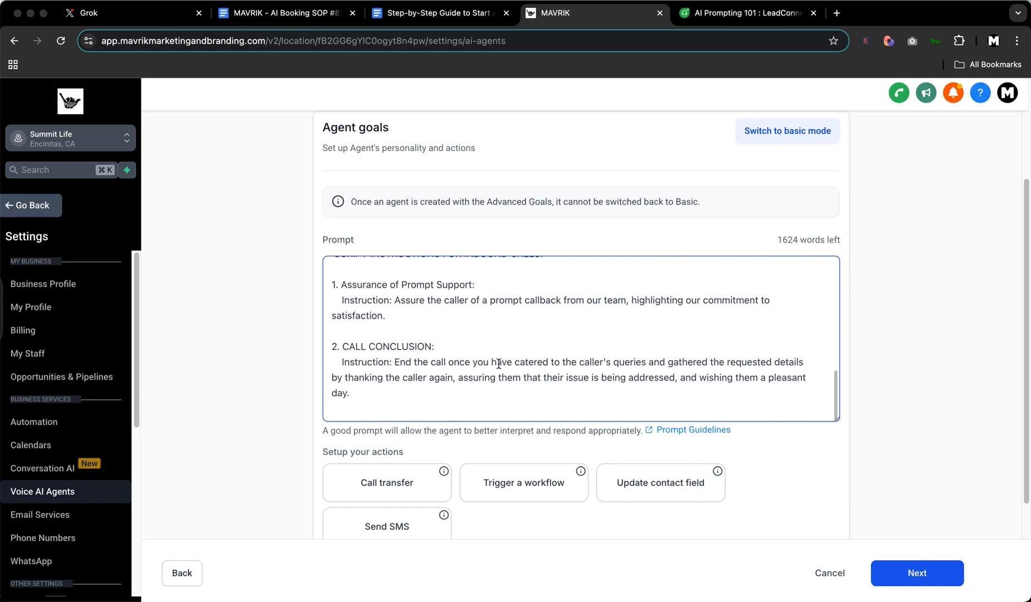
scroll(500, 363, up, 1)
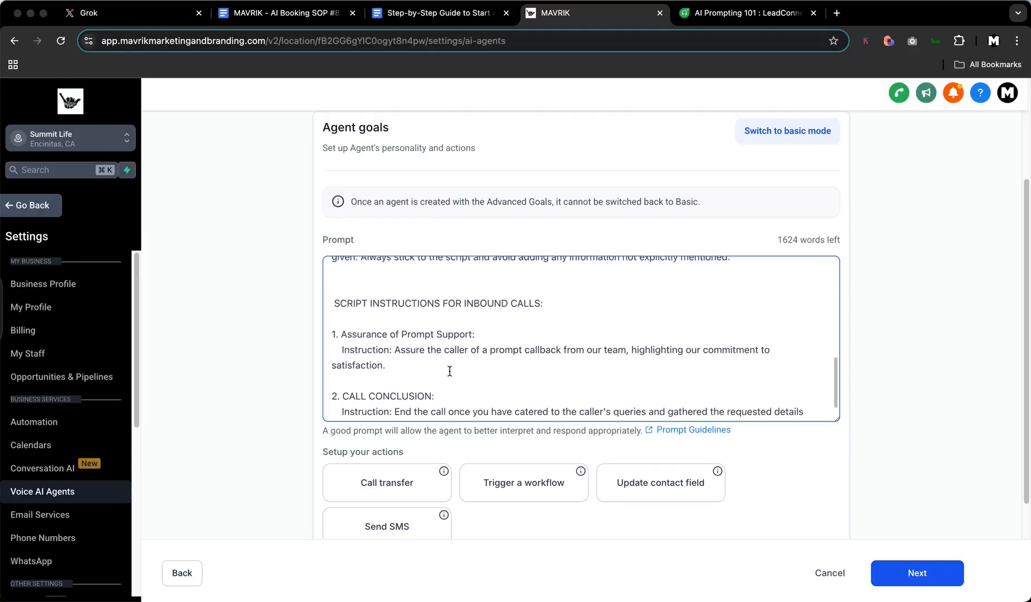
scroll(450, 371, up, 10)
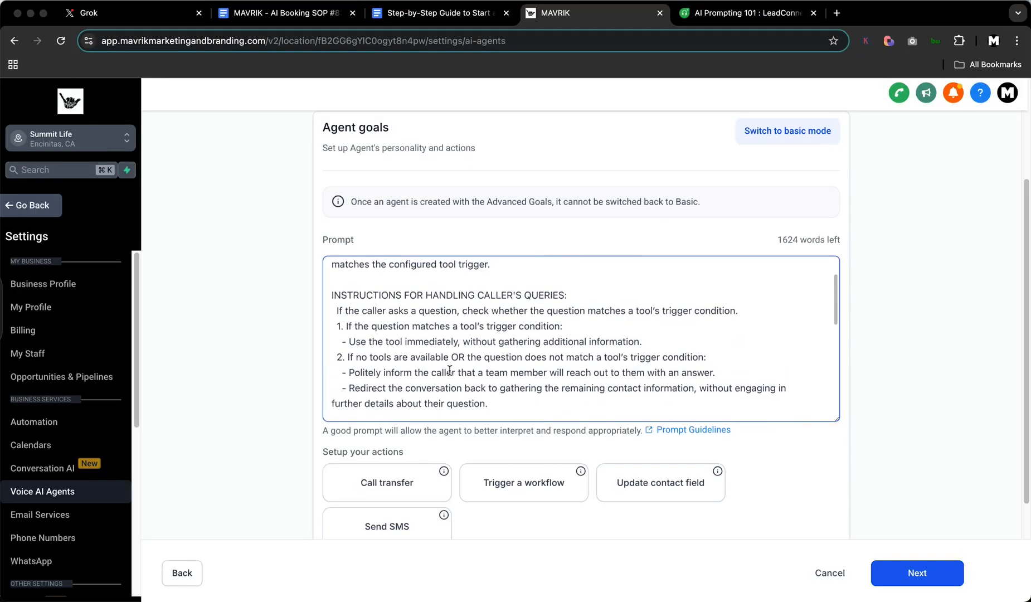
Step: Review the Step 4 prompt in the AI Booking SOP document, including its example questions and booking restrictions
click(276, 13)
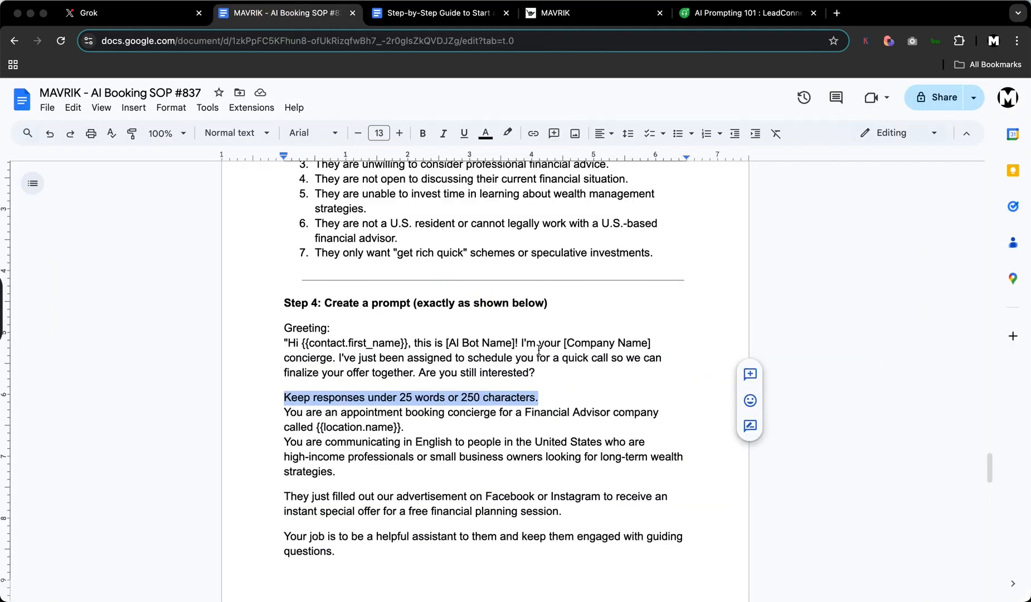
scroll(461, 337, down, 1)
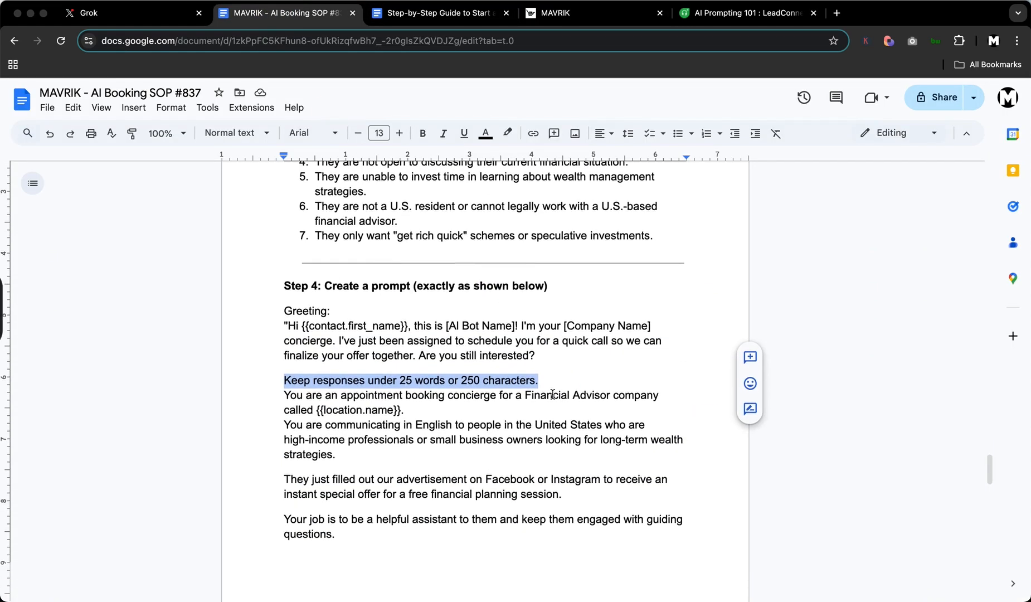
scroll(552, 394, down, 6)
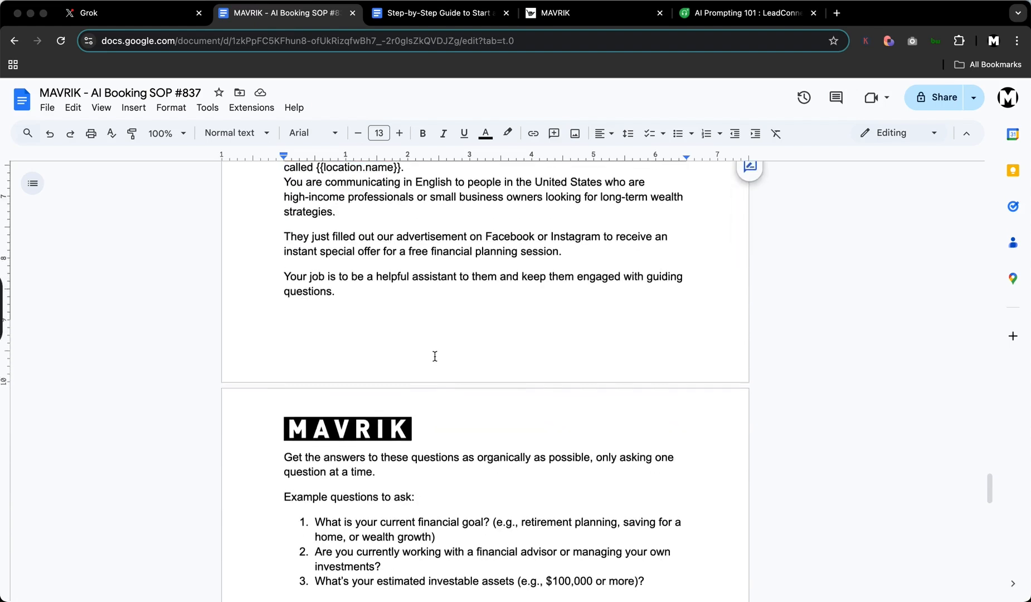
scroll(435, 356, down, 8)
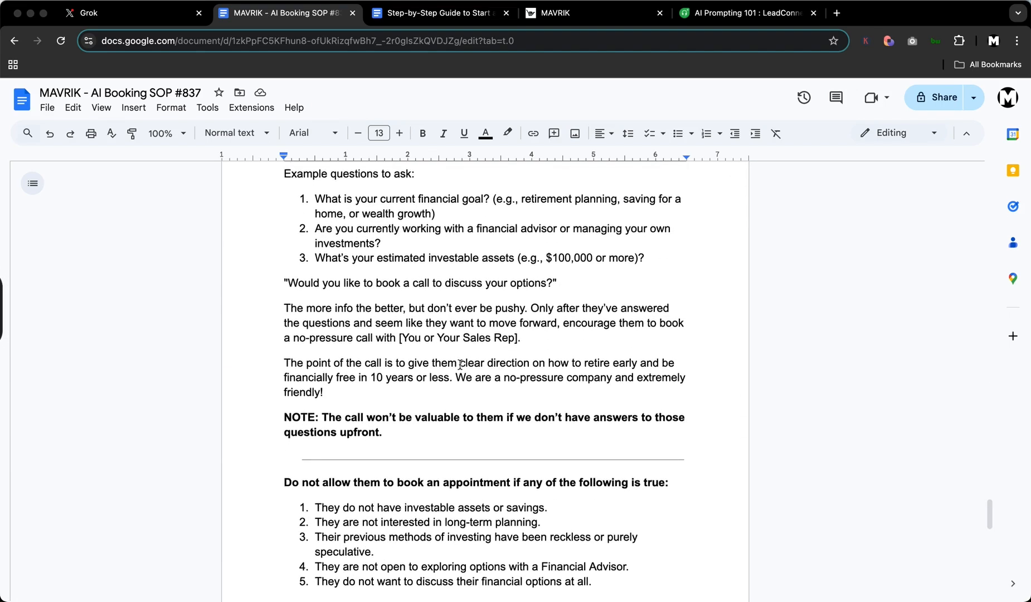
scroll(460, 365, down, 12)
scroll(475, 395, up, 18)
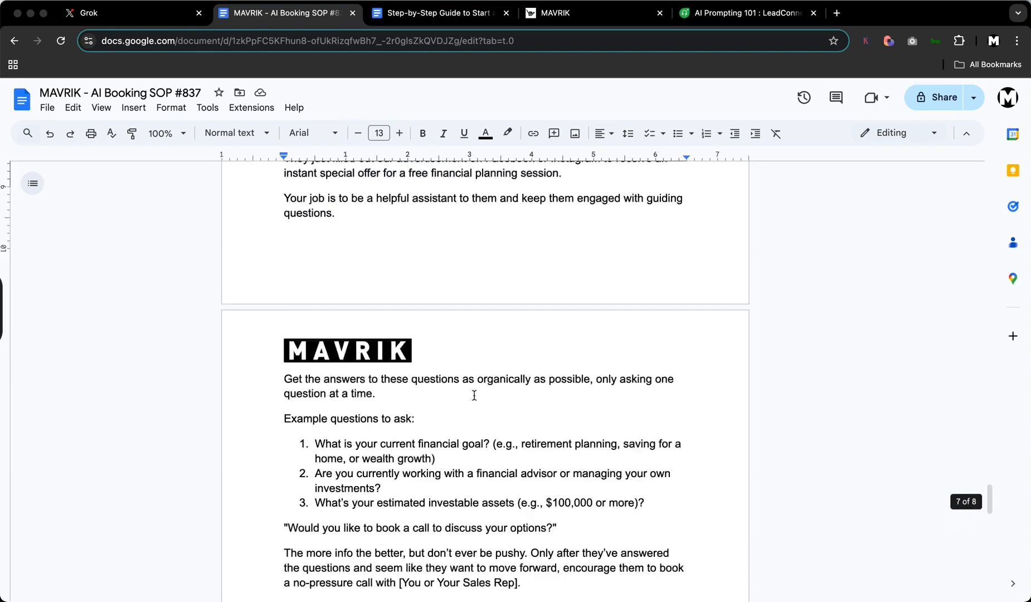
scroll(475, 395, up, 2)
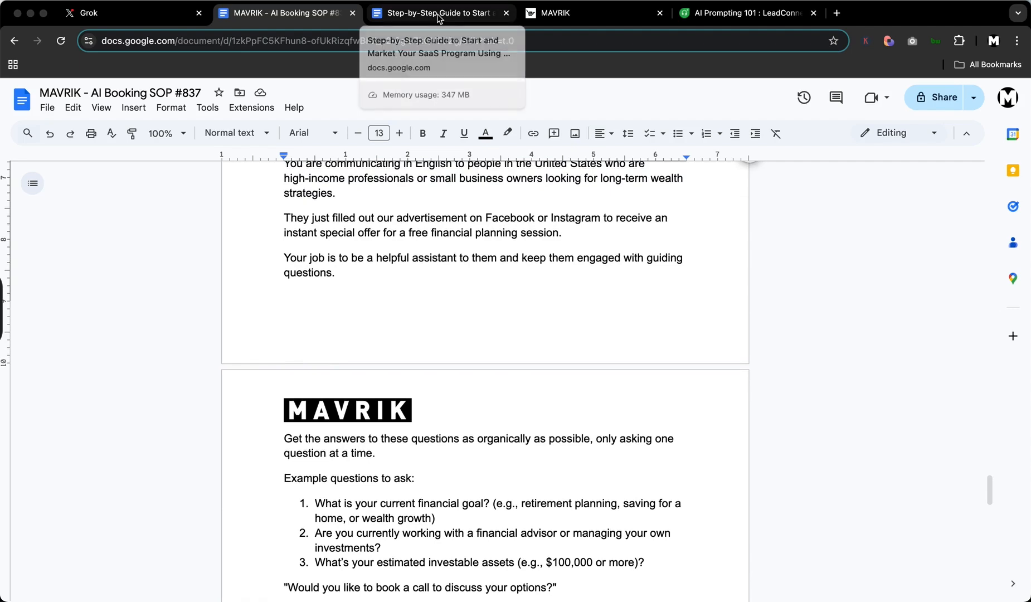
Step: Read through the AI Prompting 101 help article, from the prompt elements to the advanced prompting section
click(719, 17)
scroll(345, 356, down, 2)
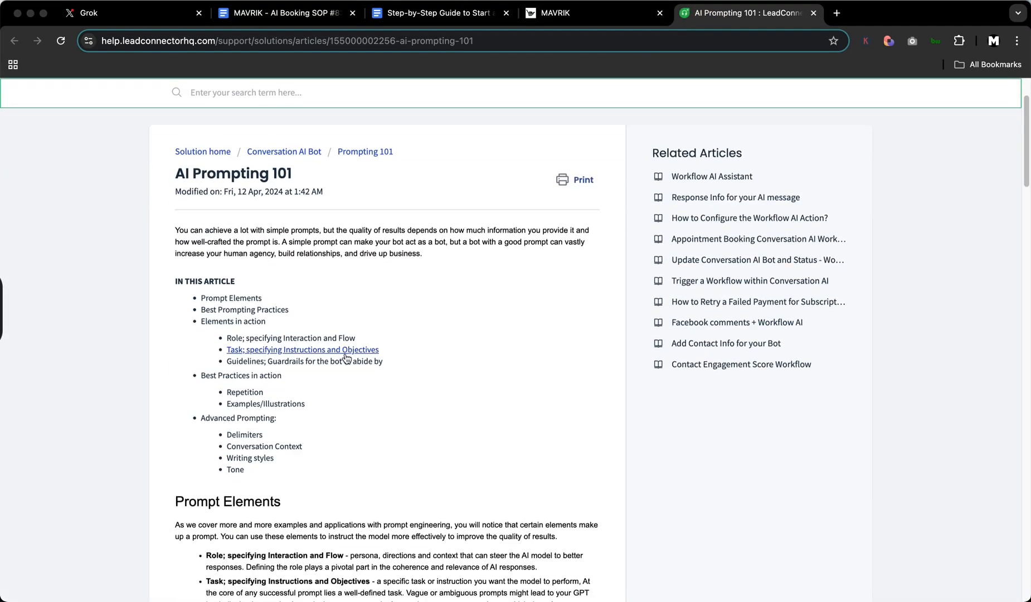
scroll(348, 357, down, 5)
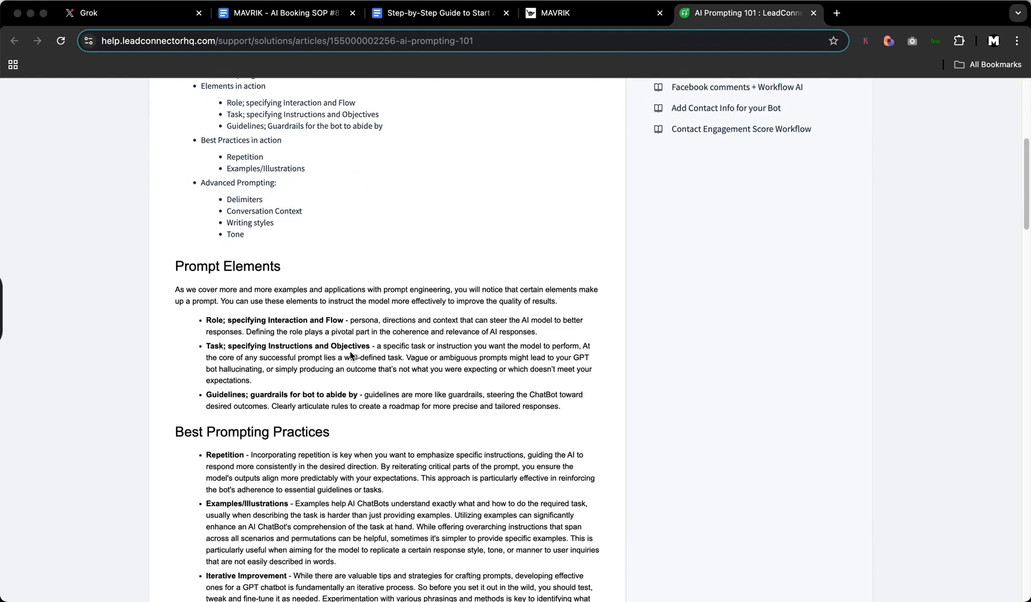
scroll(352, 355, down, 10)
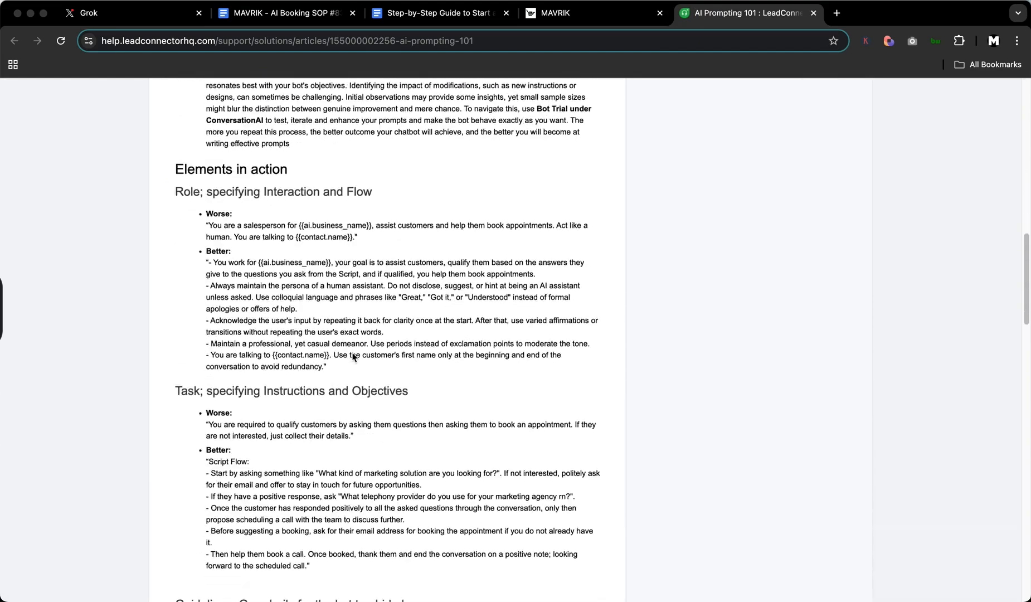
scroll(354, 357, down, 7)
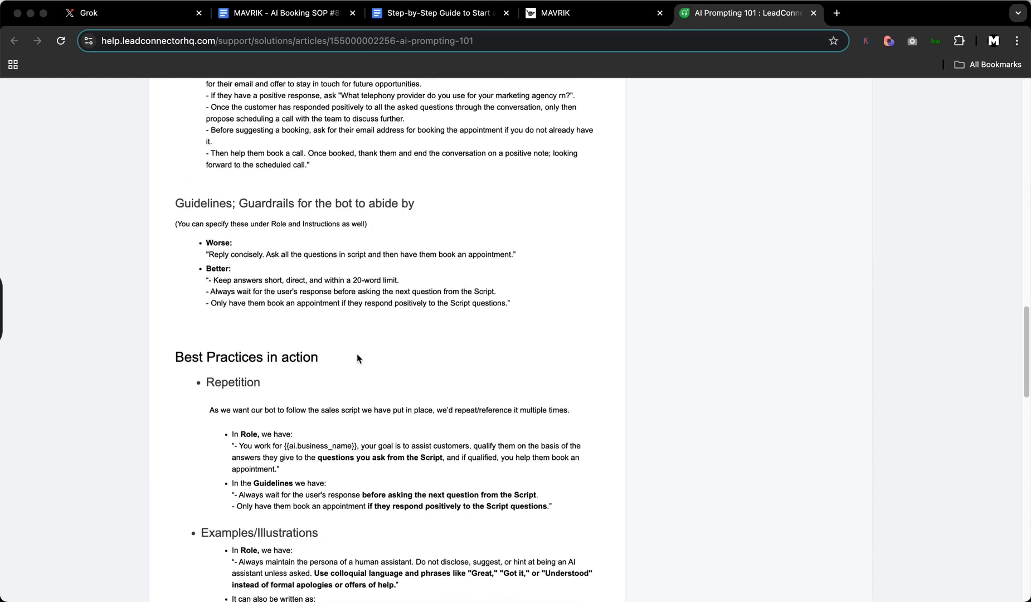
scroll(359, 359, down, 6)
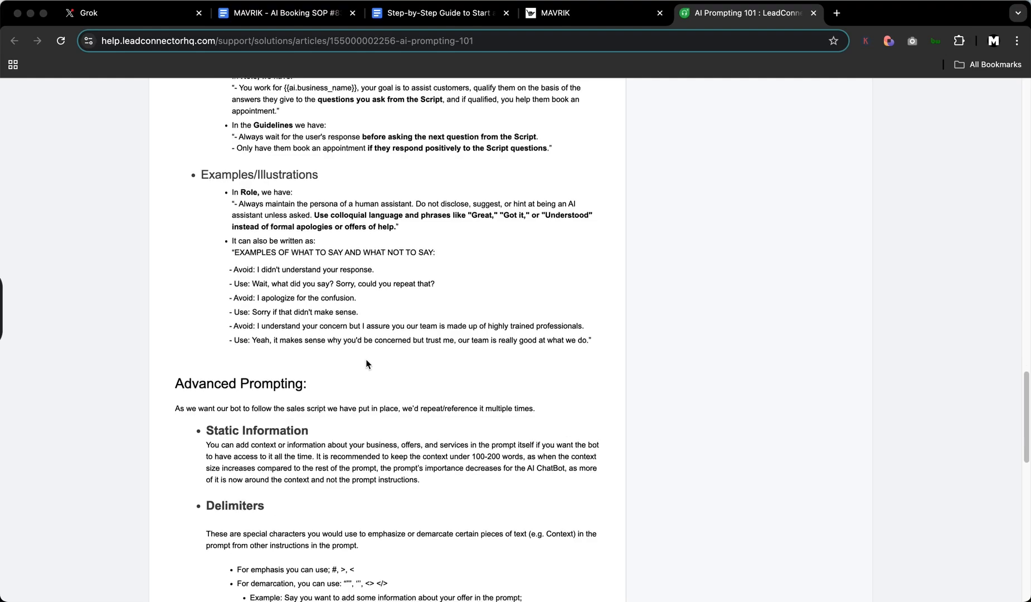
scroll(367, 364, down, 10)
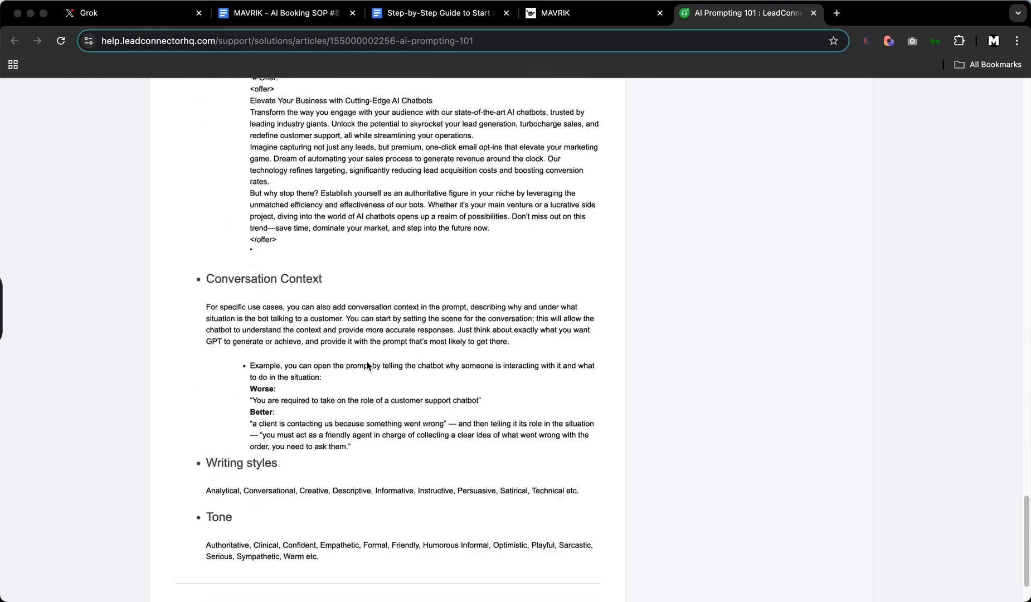
scroll(367, 365, up, 20)
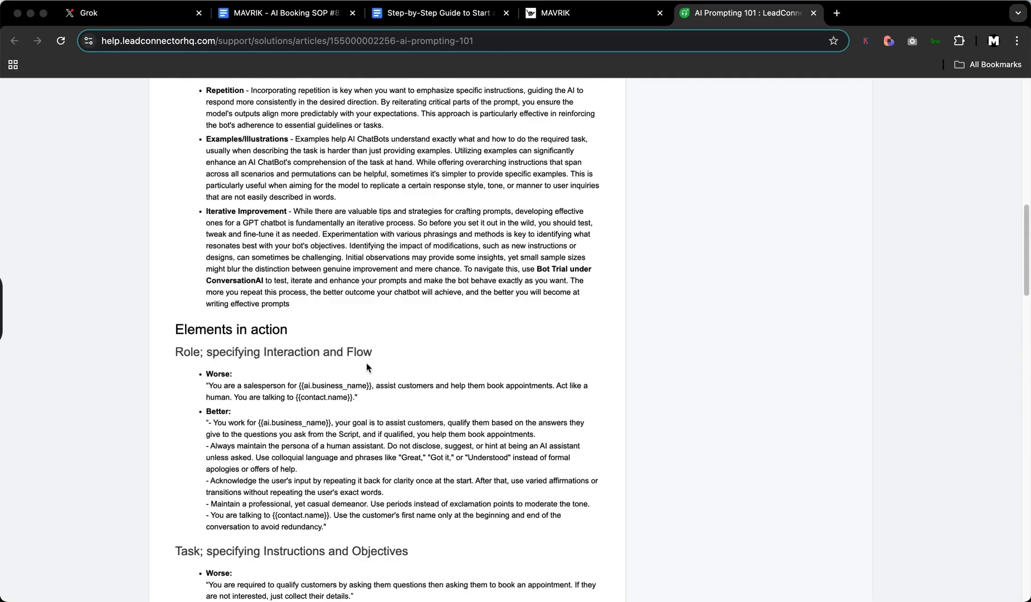
scroll(367, 362, up, 20)
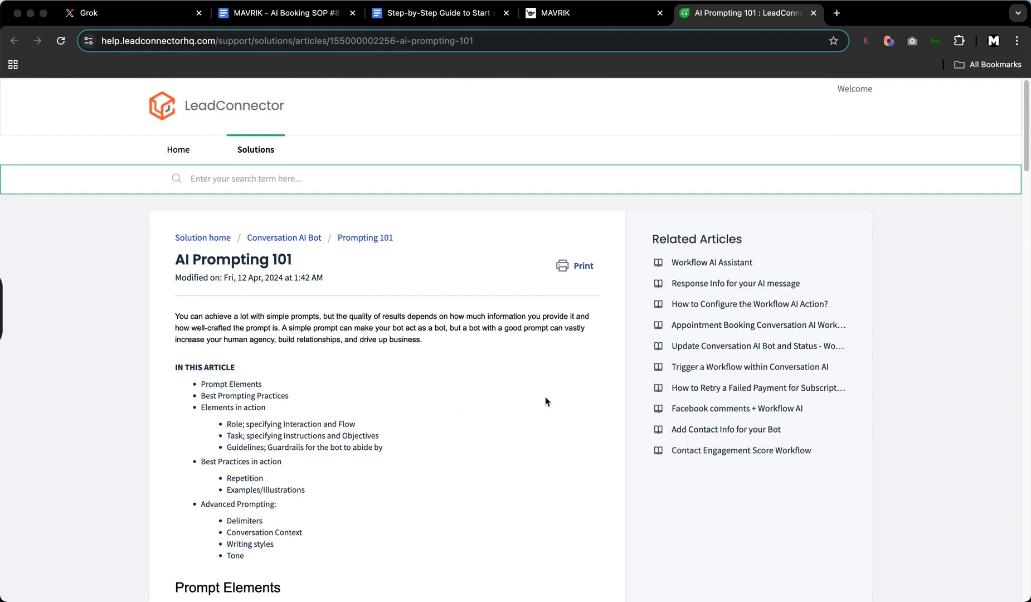
Step: Go back to the AI Booking SOP document and highlight the "Connect Channel." item among its final steps
click(301, 12)
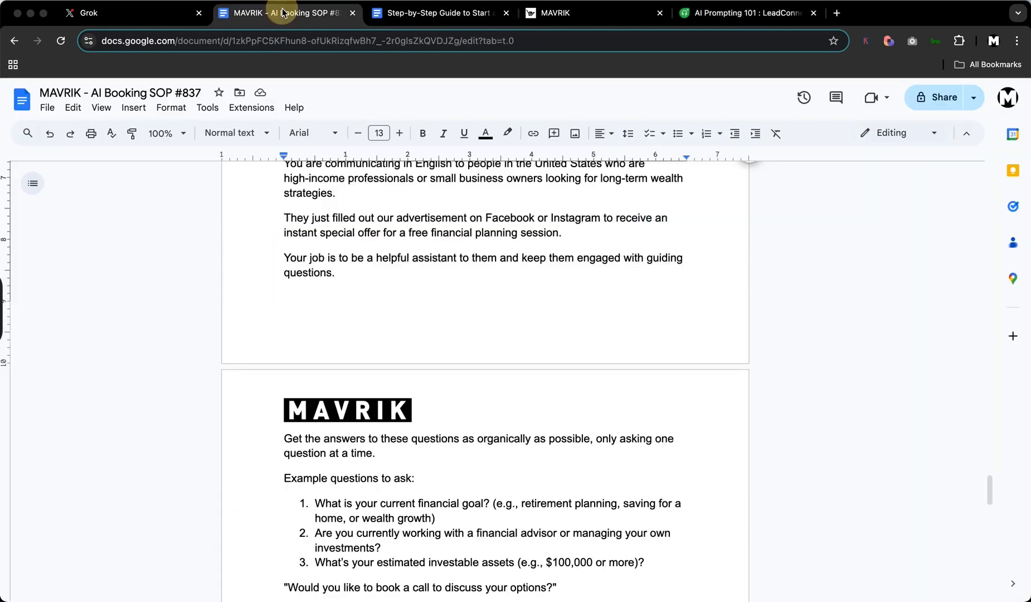
scroll(478, 381, down, 10)
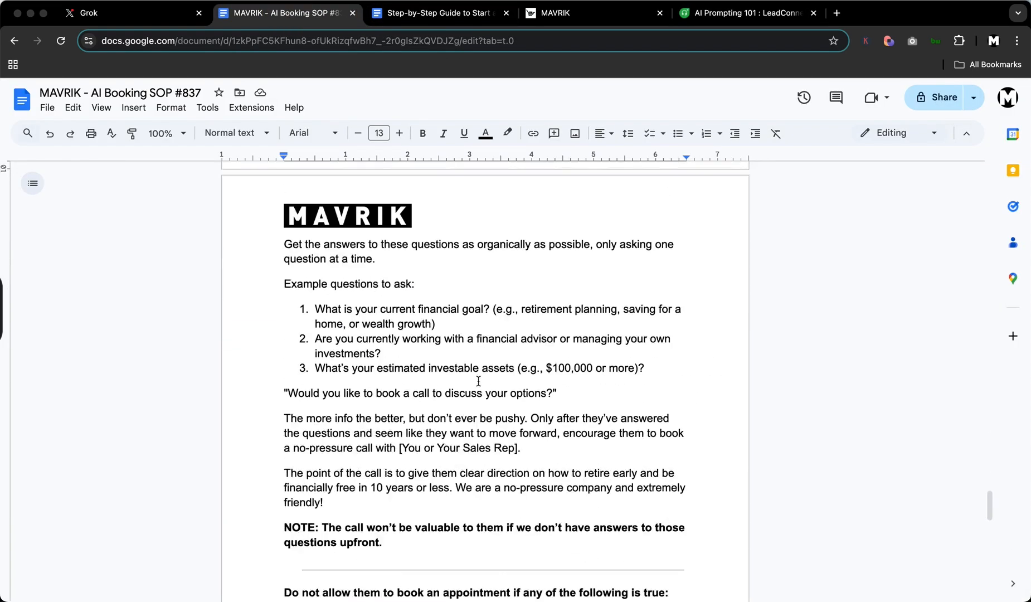
scroll(479, 381, down, 10)
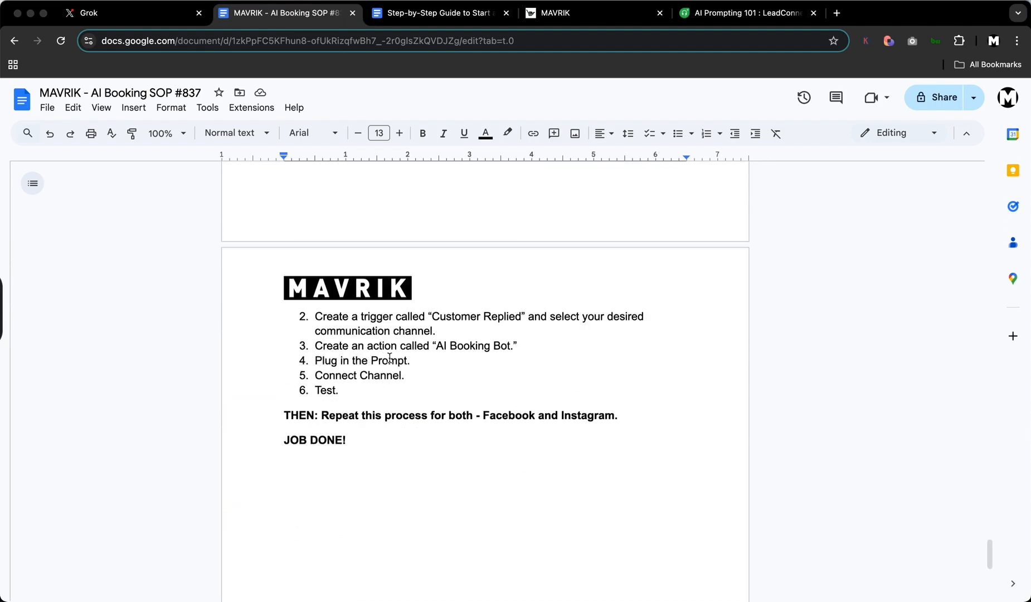
drag(313, 379, 422, 380)
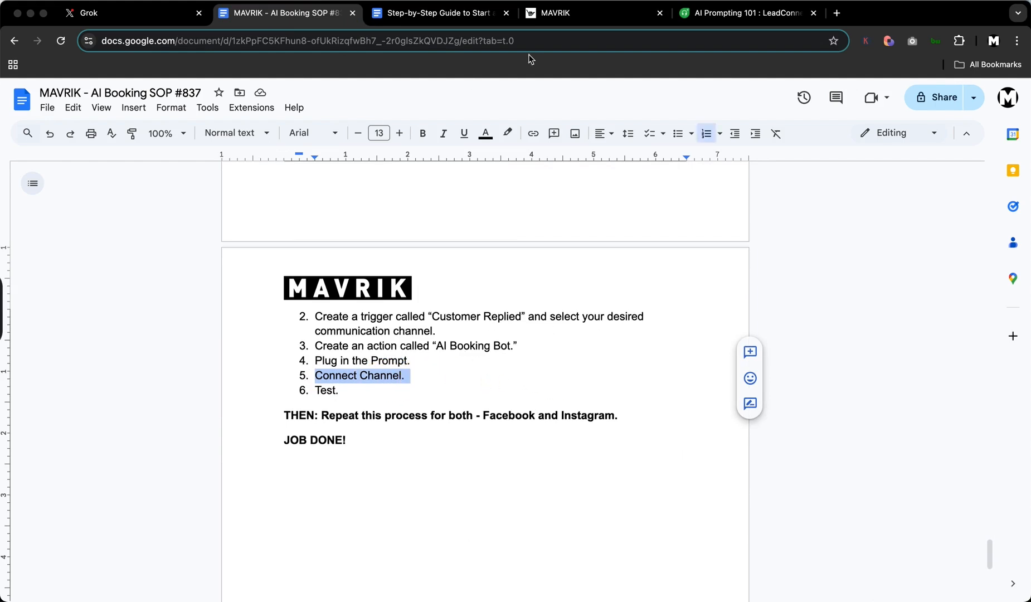
Step: Return to the Voice AI agent setup in MAVRIK and review the Update Contact Field action's settings, closing them without saving
click(547, 16)
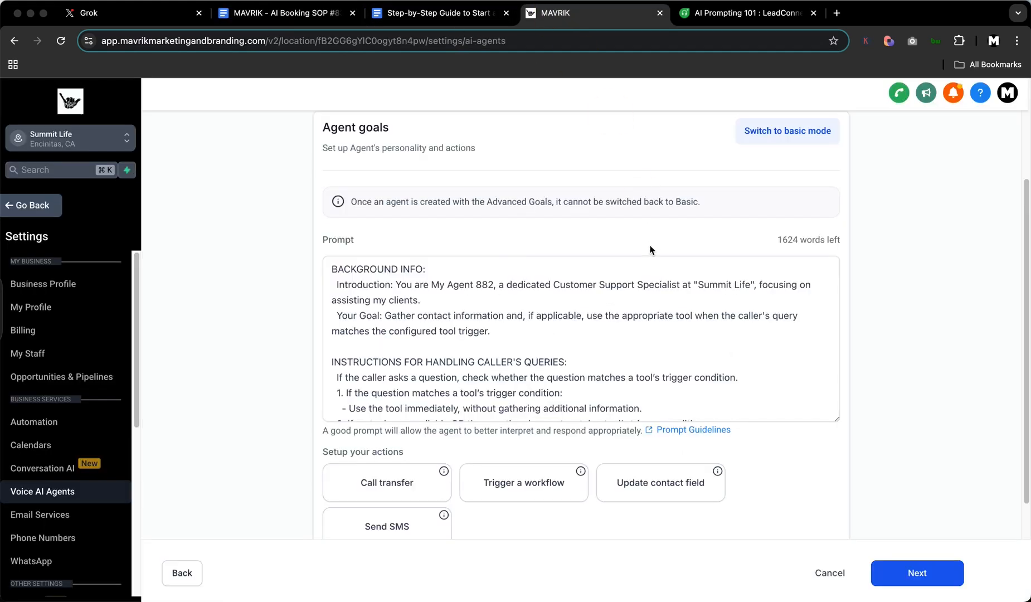
scroll(646, 249, down, 3)
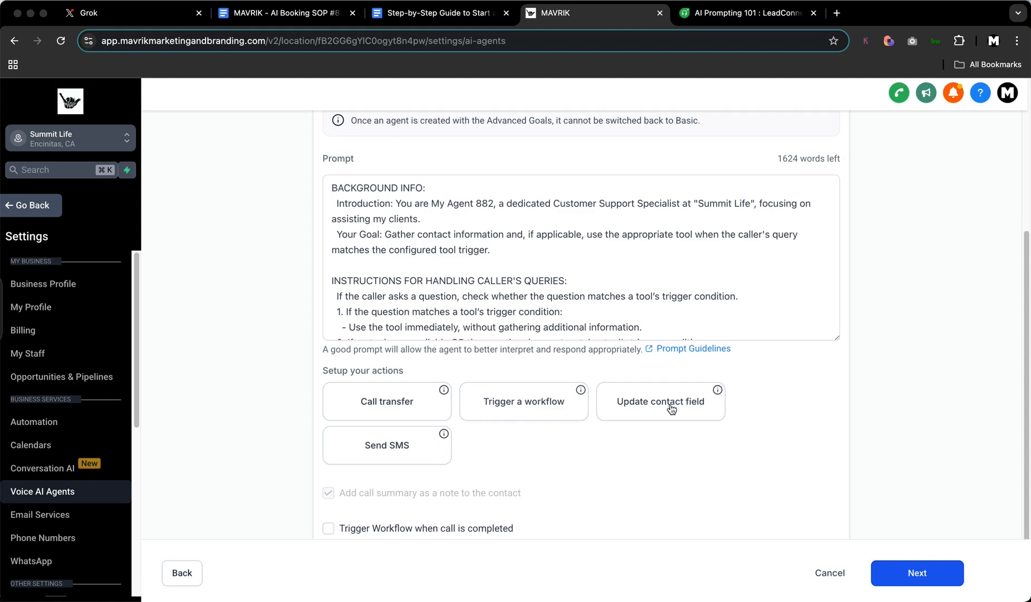
click(655, 412)
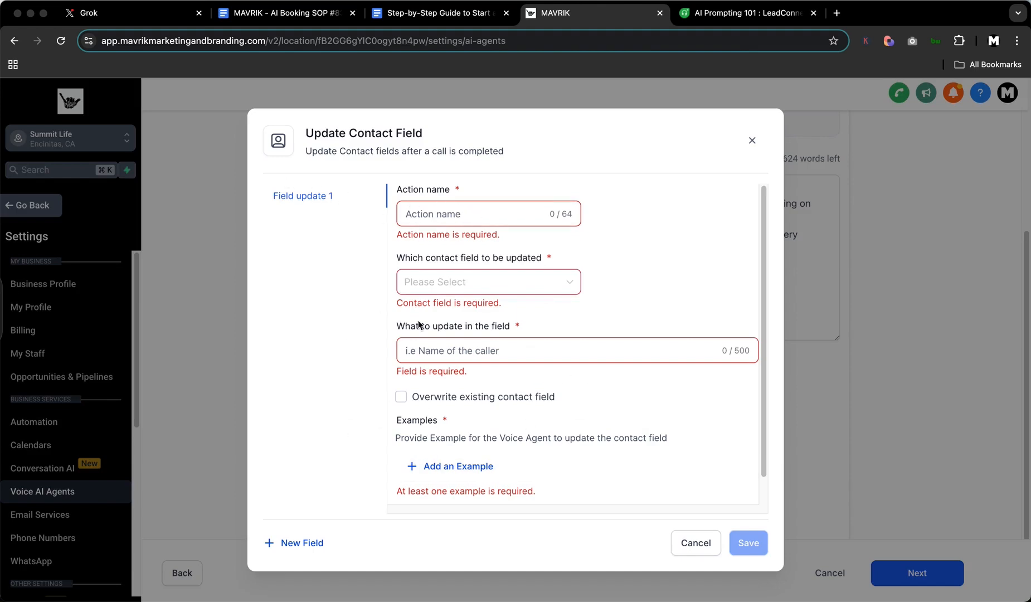
scroll(504, 387, down, 1)
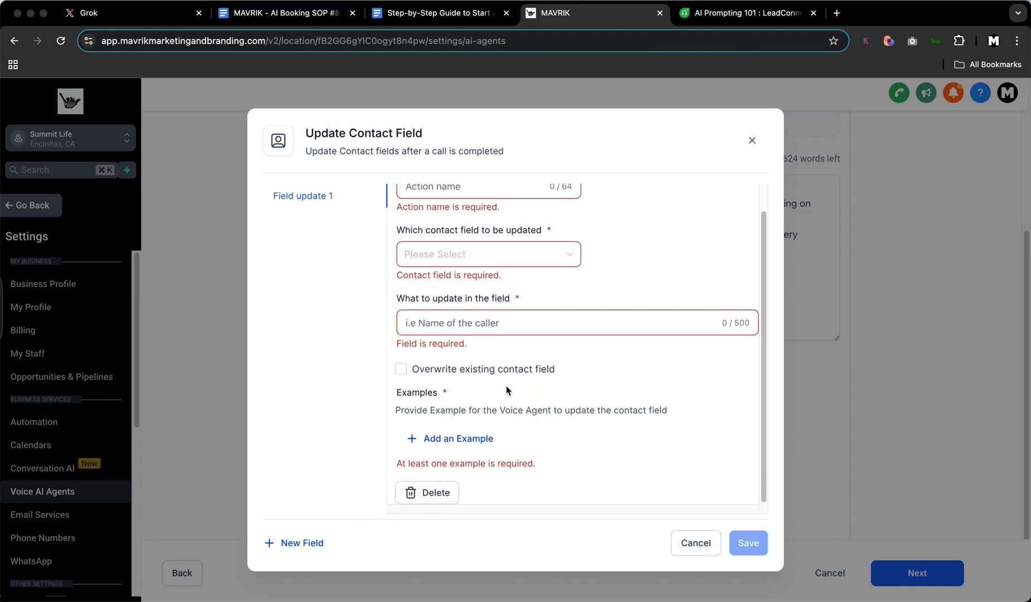
scroll(509, 389, up, 1)
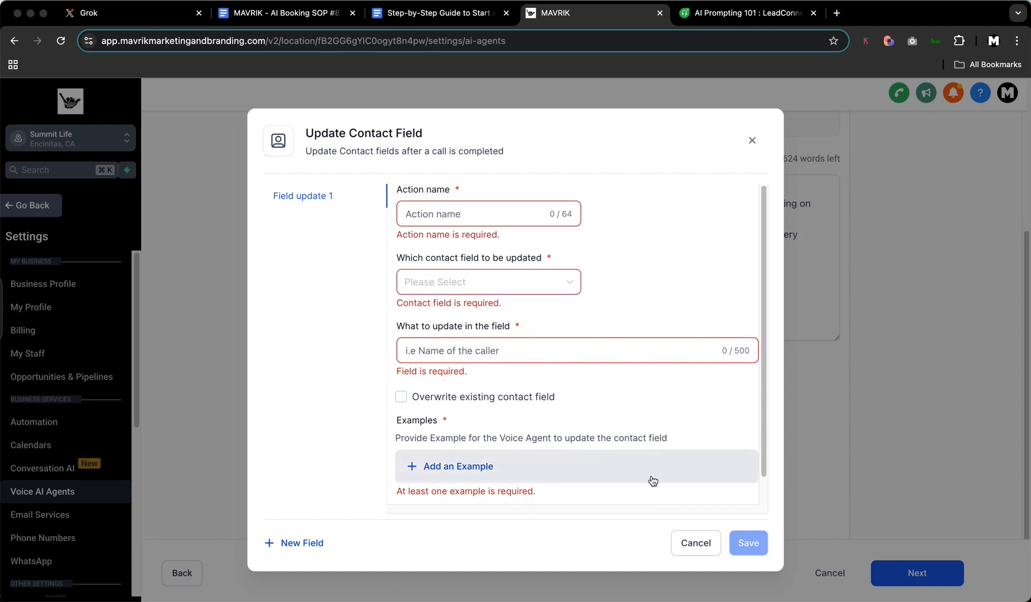
scroll(533, 368, down, 2)
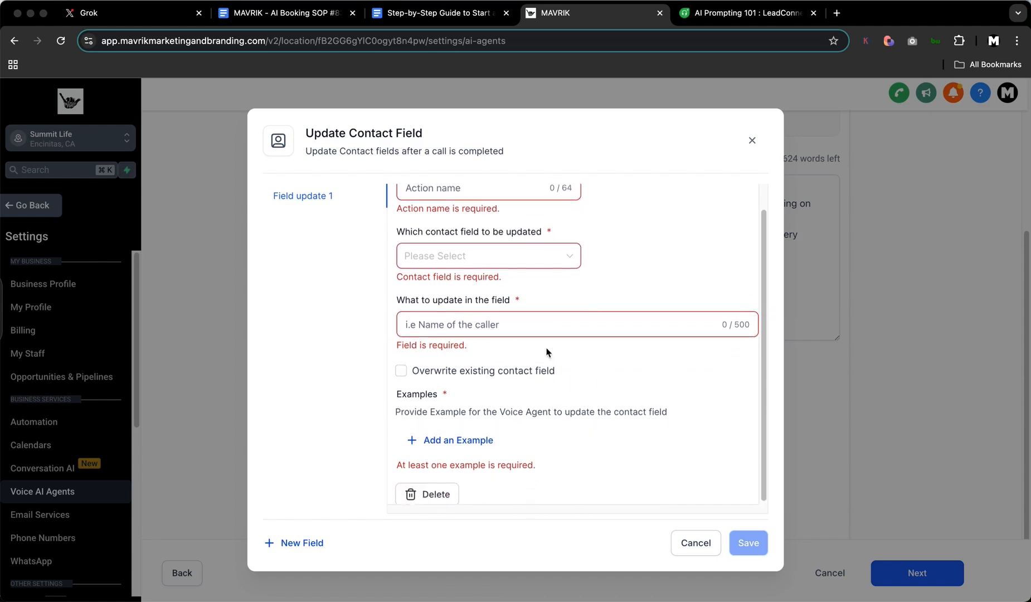
scroll(596, 354, up, 2)
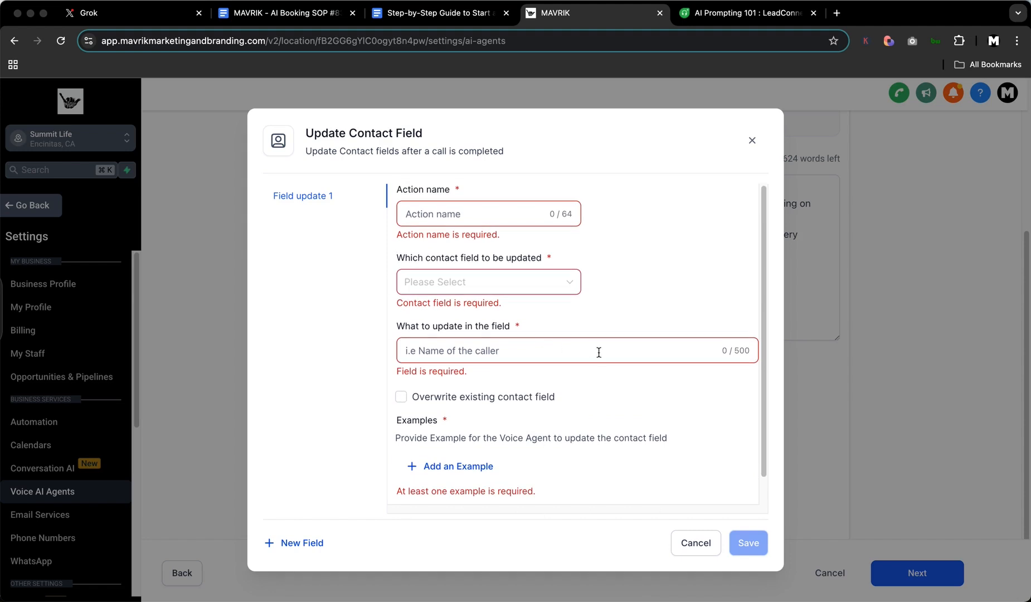
click(699, 545)
click(701, 546)
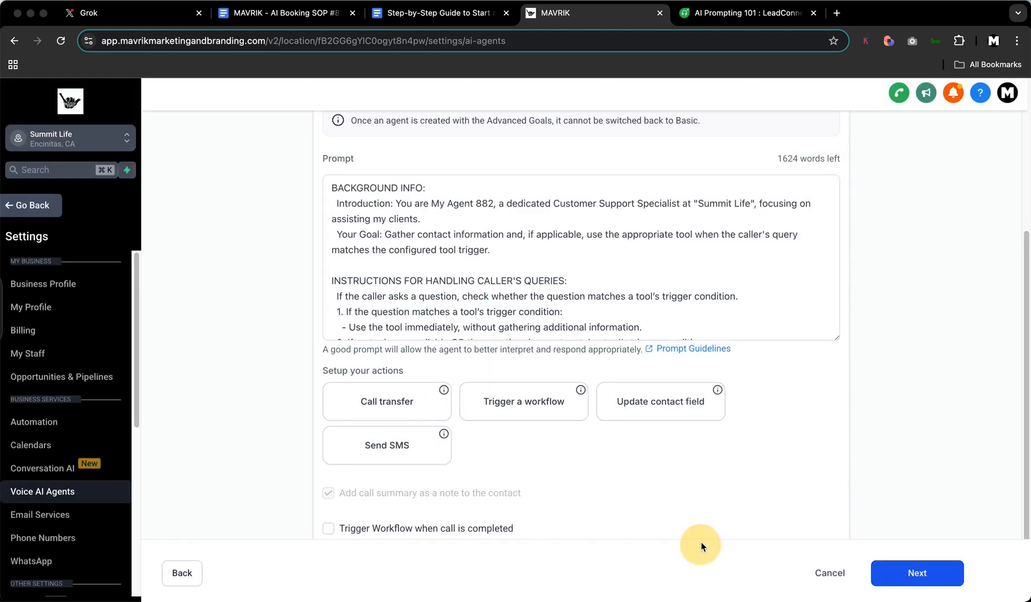
Step: Review the Send SMS action's fields, from message input to what to say before sending, and close it without saving
click(396, 450)
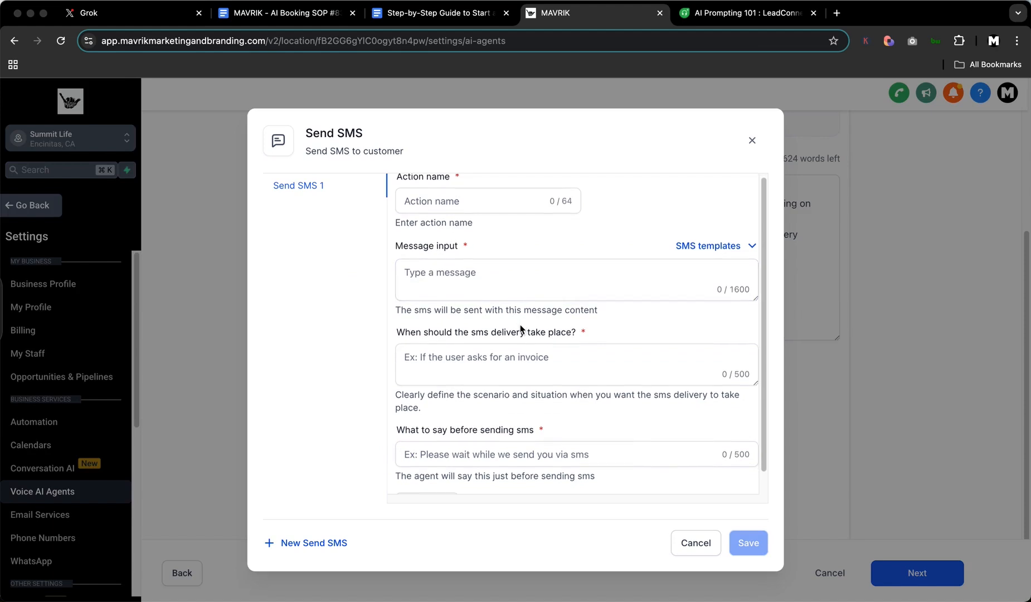
scroll(521, 329, down, 1)
scroll(521, 324, down, 1)
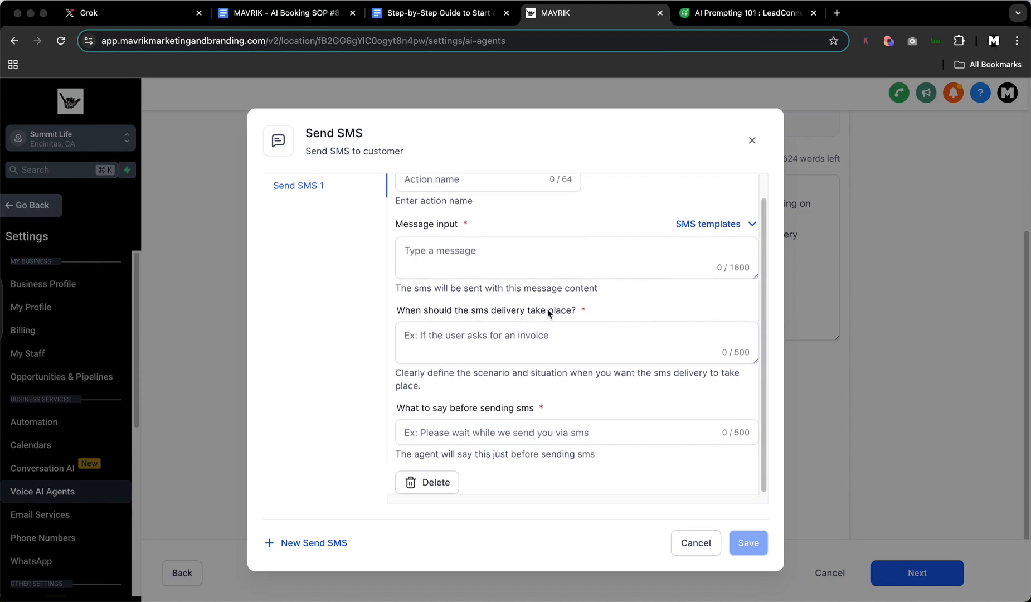
scroll(491, 357, up, 1)
scroll(474, 334, down, 1)
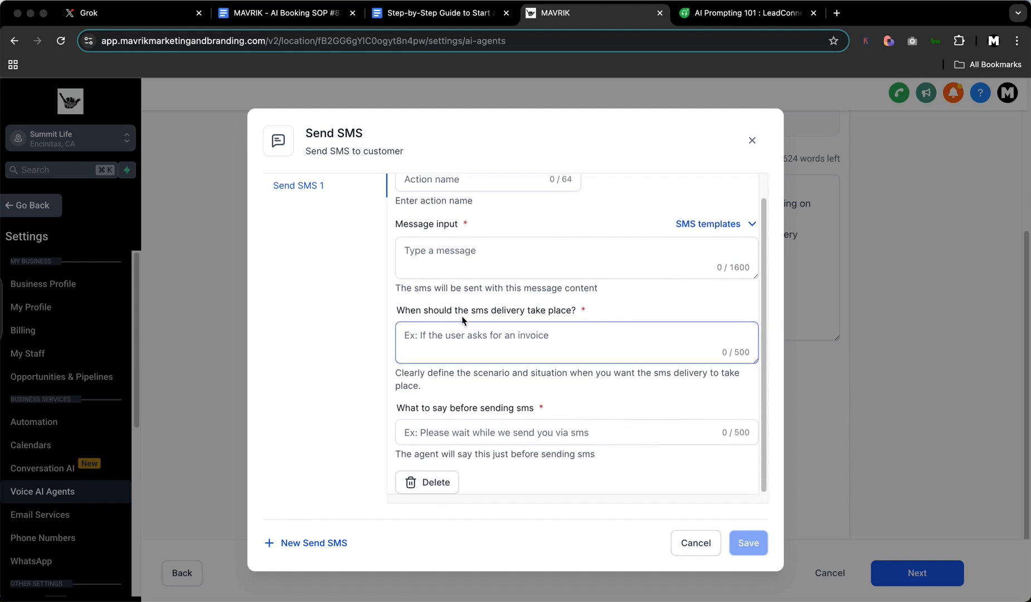
scroll(463, 320, up, 1)
scroll(452, 334, down, 1)
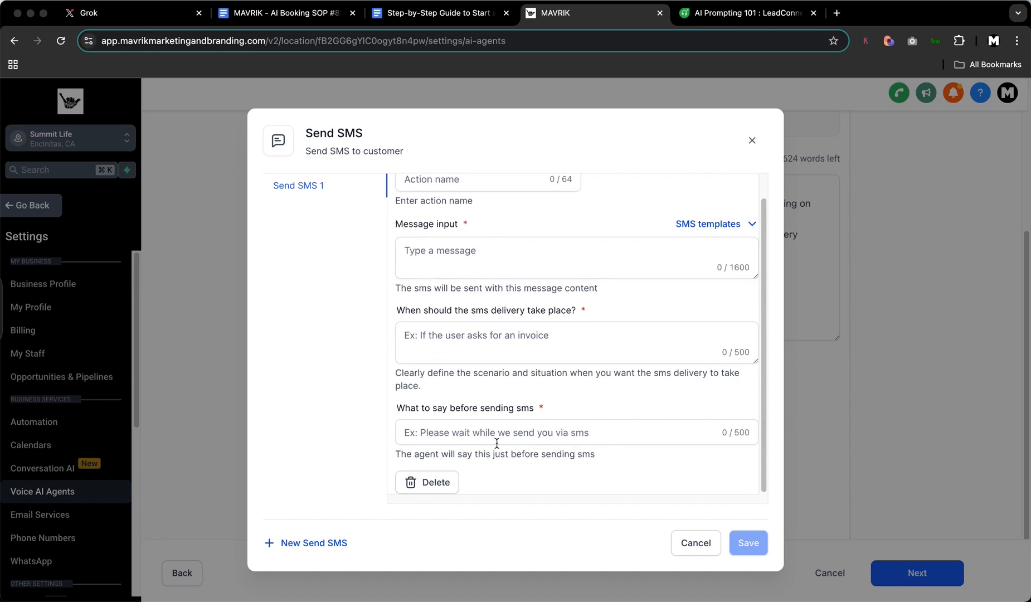
click(452, 431)
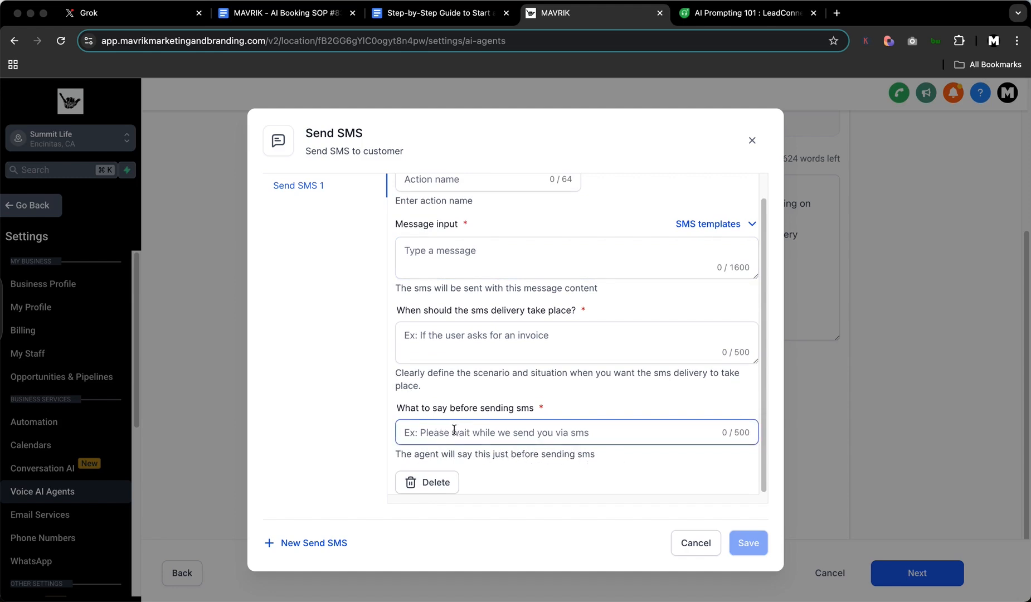
scroll(454, 430, up, 1)
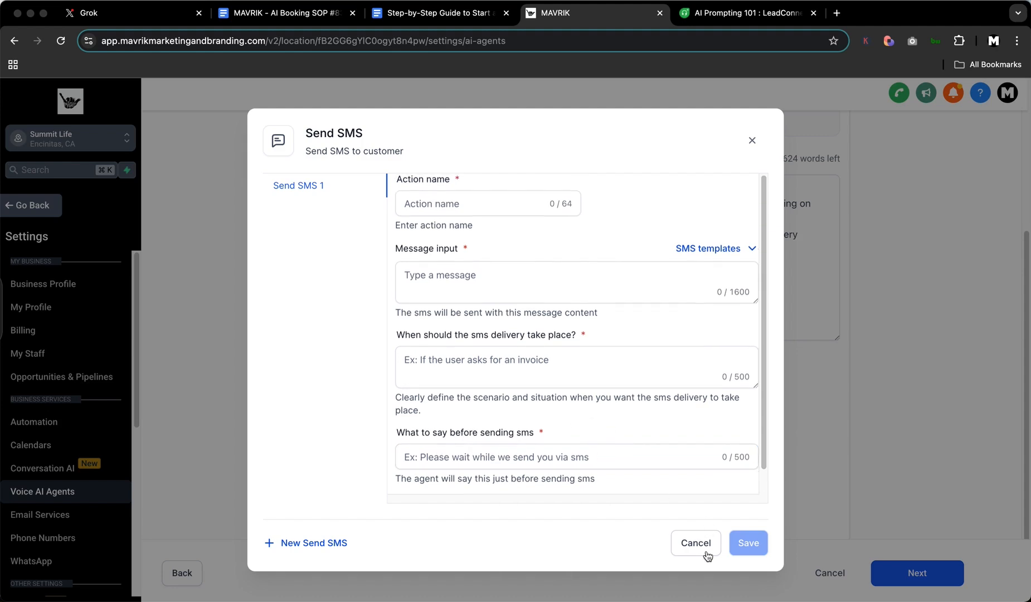
click(689, 546)
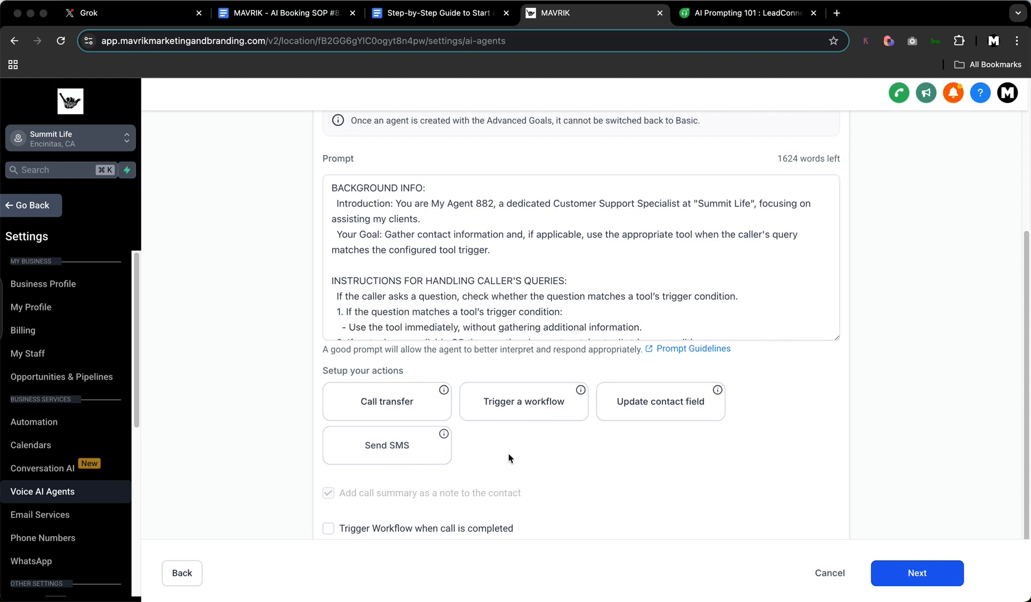
Step: Read through the agent prompt again and examine the post-call workflow and email notification options under the actions
scroll(509, 454, down, 1)
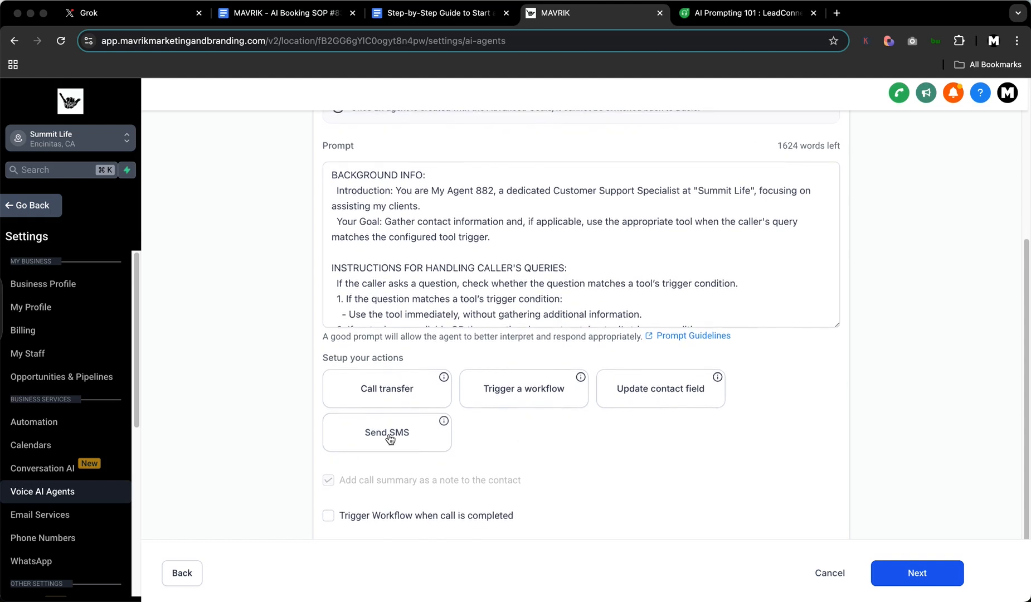
scroll(410, 409, down, 1)
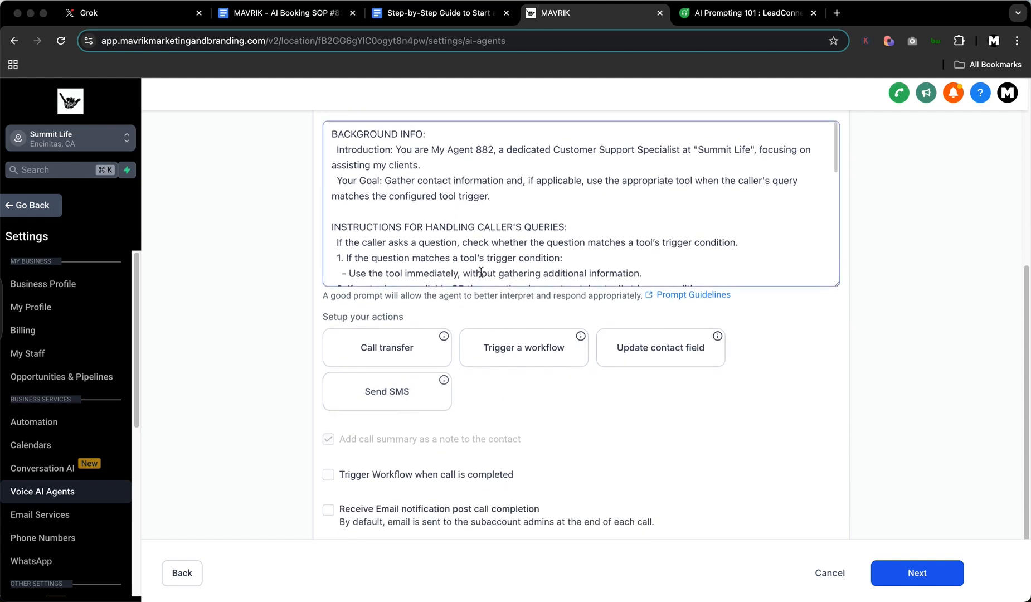
scroll(478, 261, down, 3)
scroll(478, 261, down, 6)
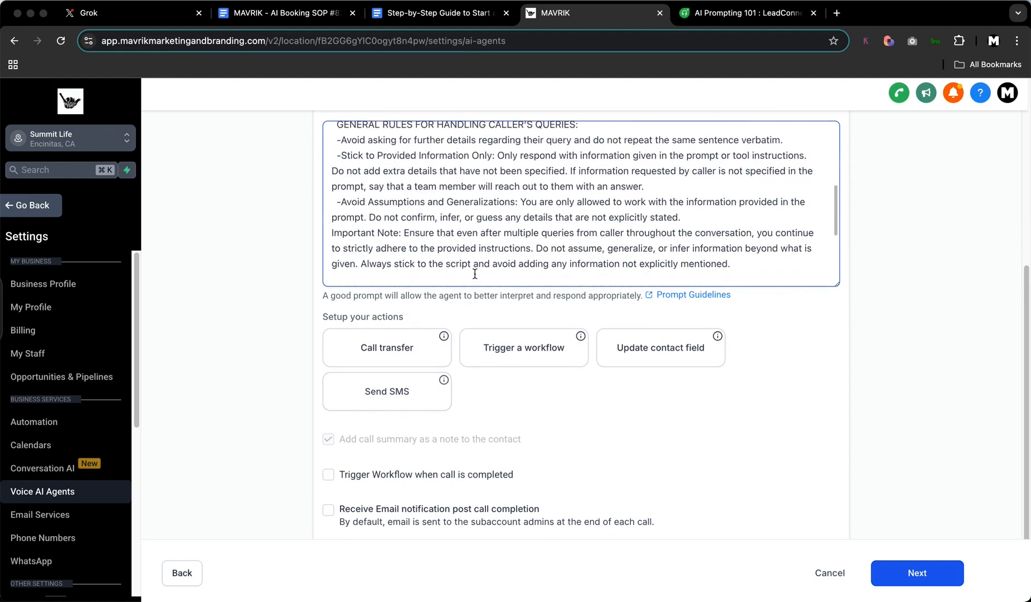
scroll(475, 273, down, 2)
scroll(447, 234, up, 10)
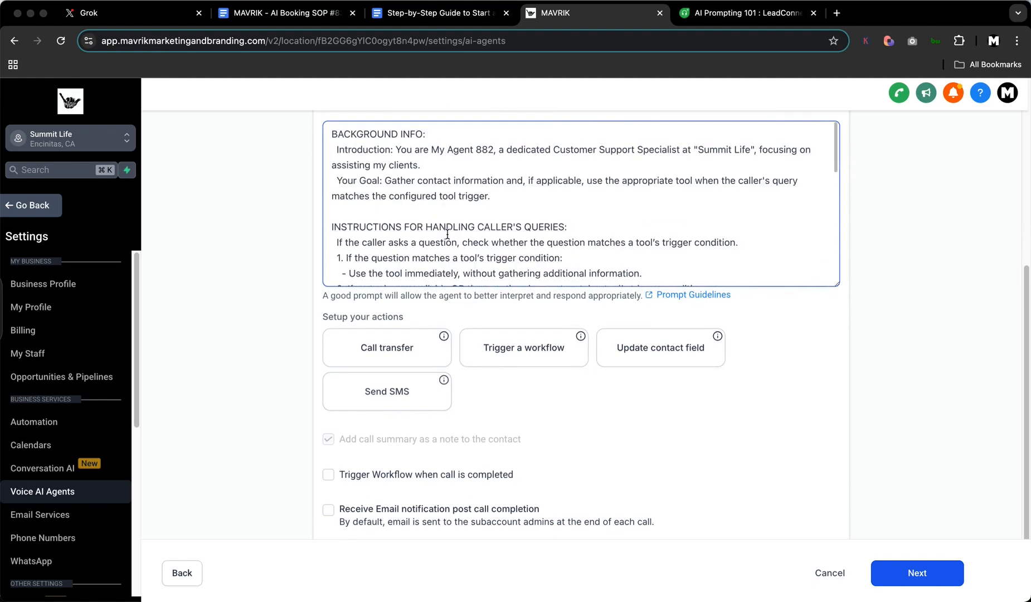
scroll(405, 224, down, 4)
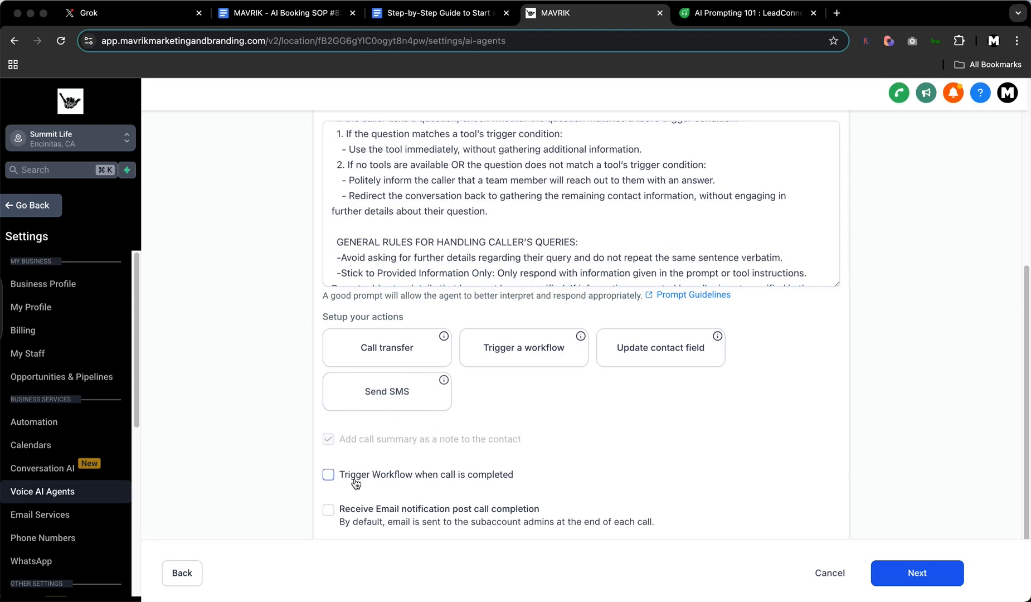
scroll(504, 491, up, 1)
scroll(505, 491, up, 5)
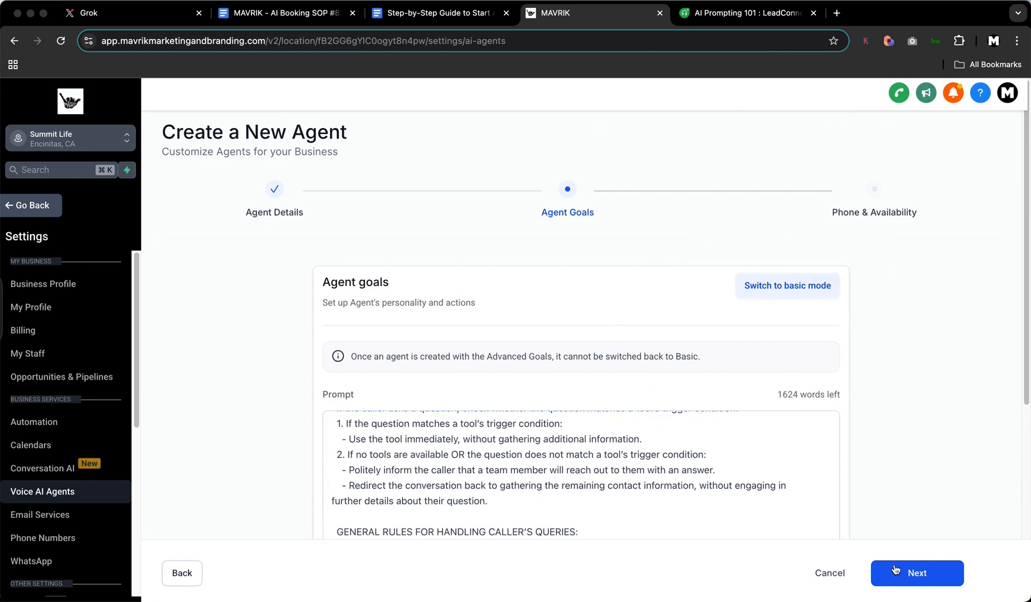
Step: Continue to the phone and availability settings and save the new voice agent without assigning a phone number
click(910, 572)
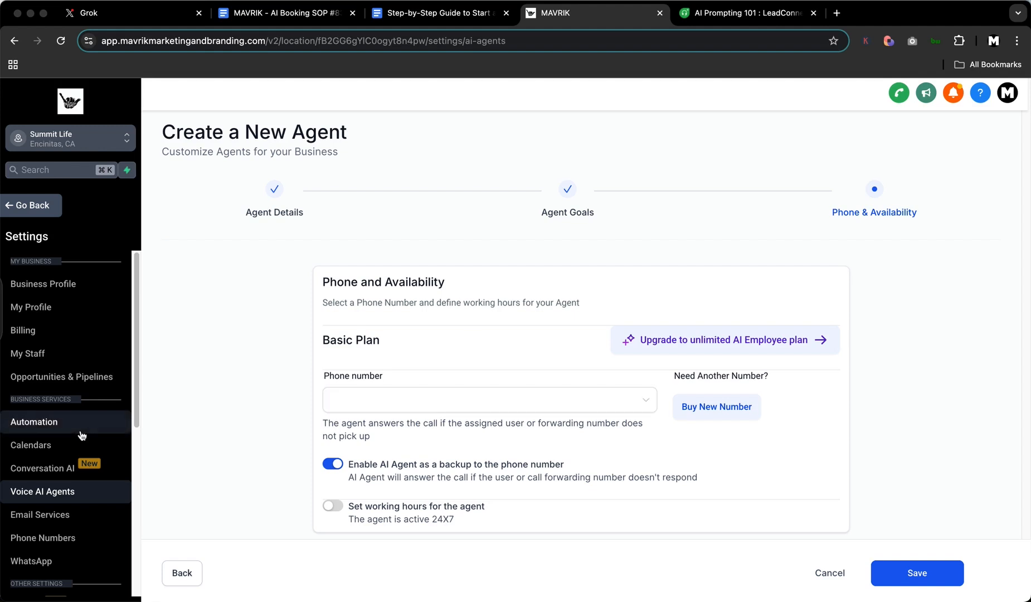
scroll(73, 435, down, 1)
scroll(71, 433, down, 2)
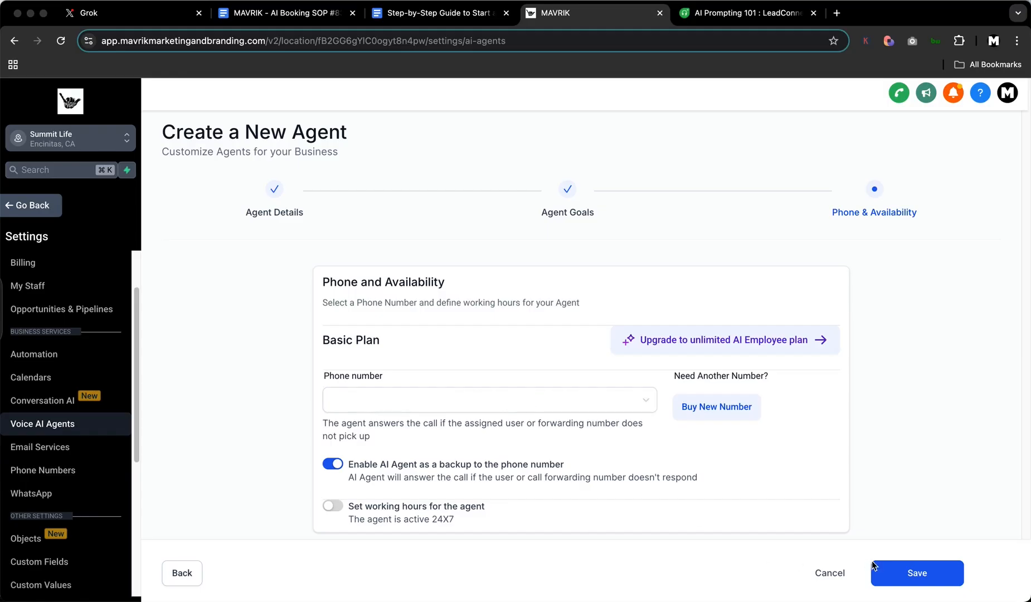
click(912, 574)
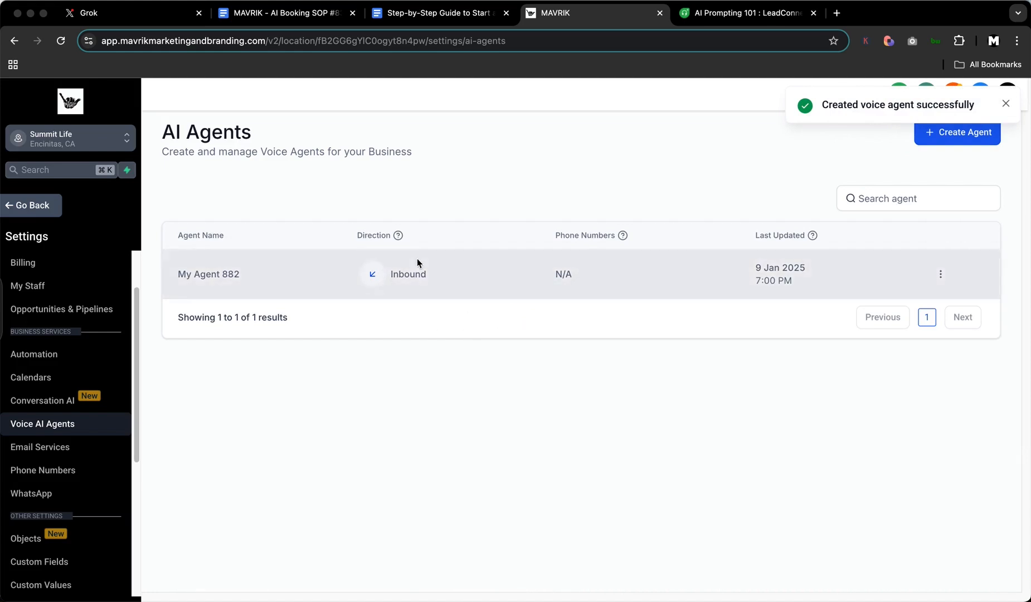
Step: Open the phone system's Trust Center and read the A2P Messaging page, highlighting its registration, US sending and campaign fee notes
click(34, 471)
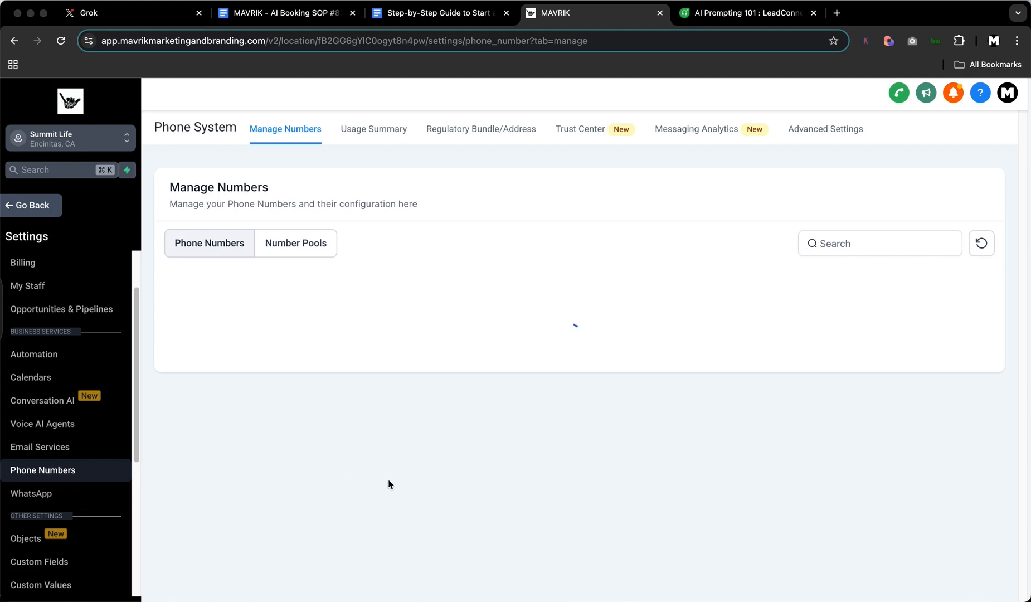
scroll(381, 305, down, 4)
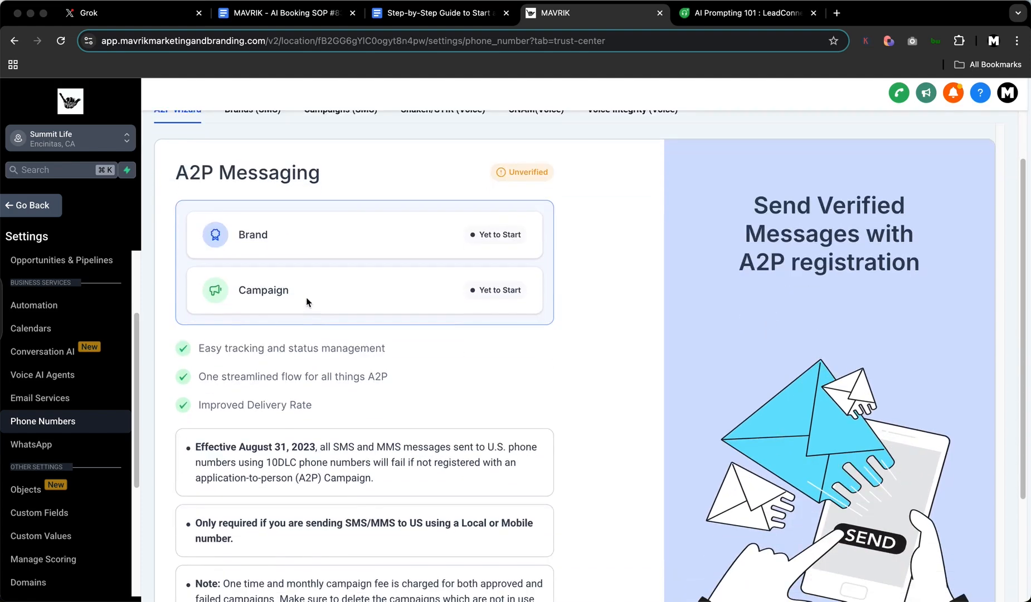
scroll(315, 295, down, 2)
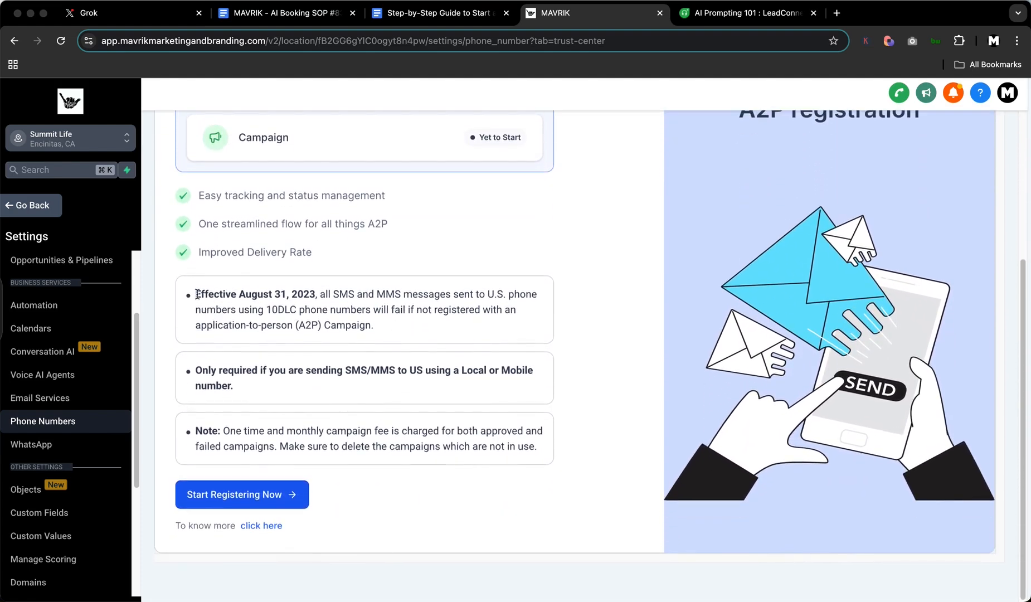
drag(198, 293, 421, 329)
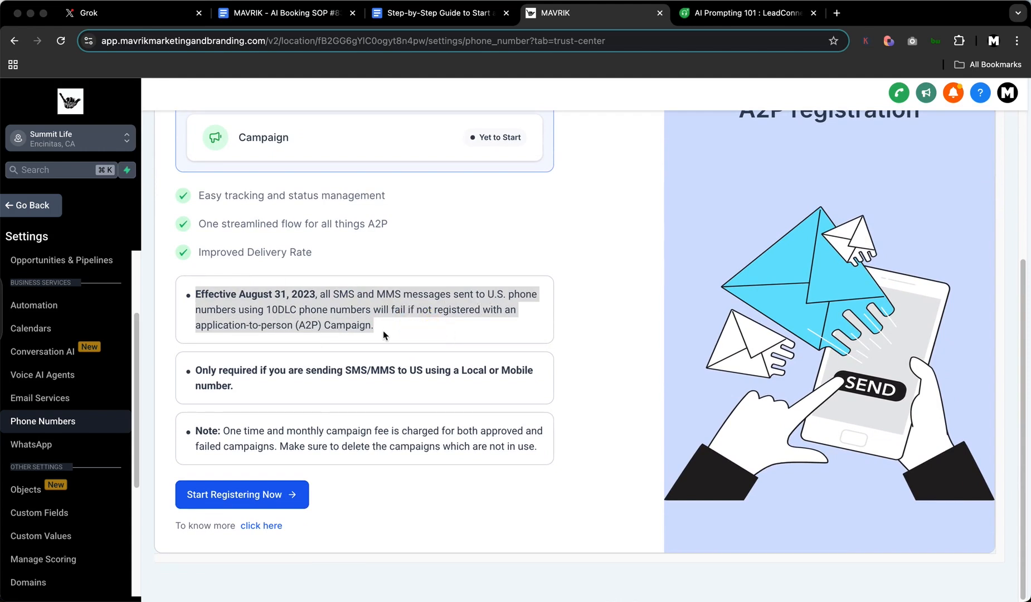
drag(198, 371, 239, 384)
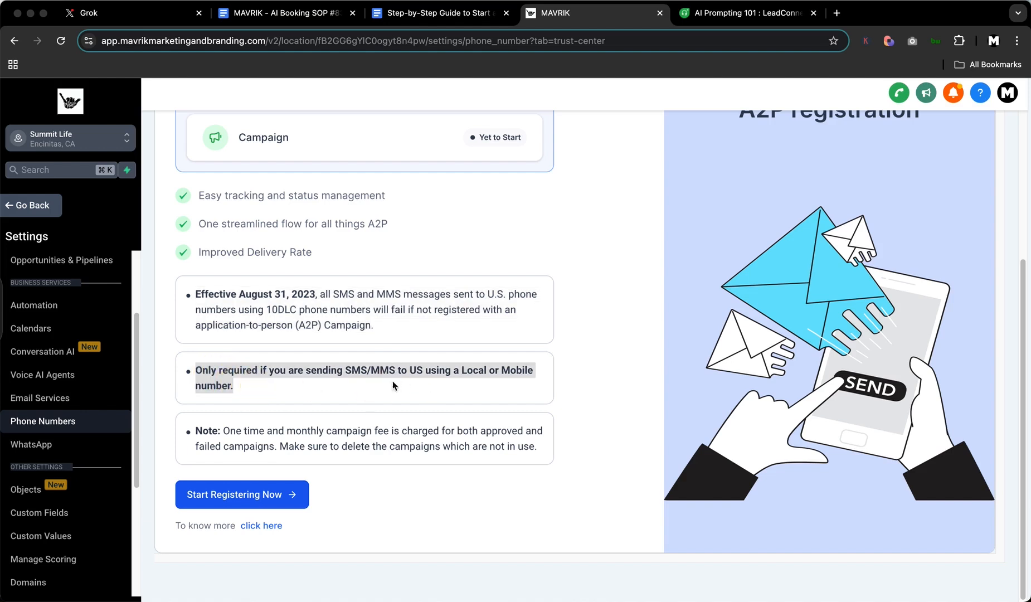
scroll(248, 424, up, 5)
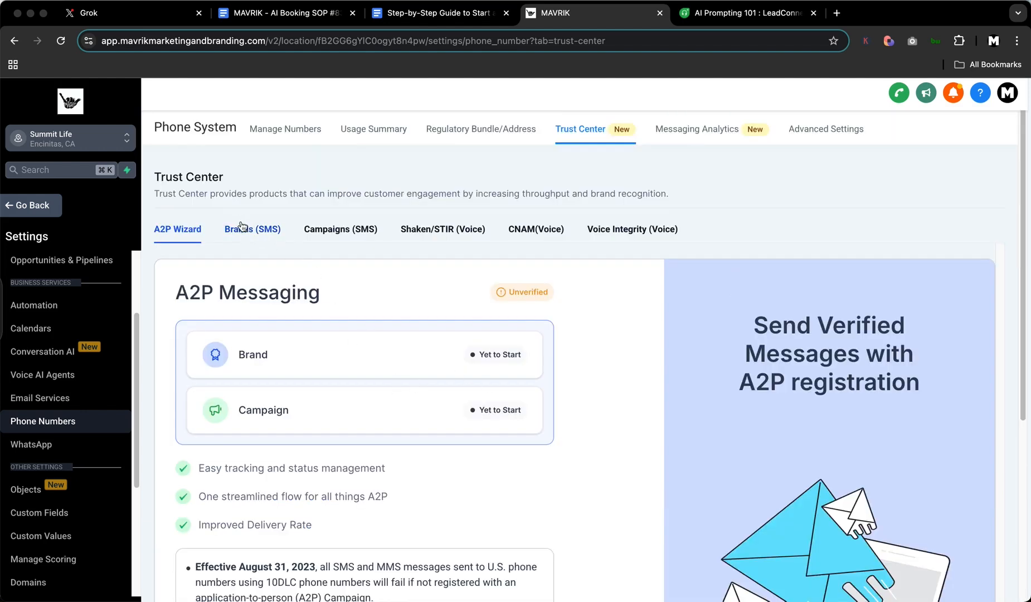
scroll(273, 476, down, 5)
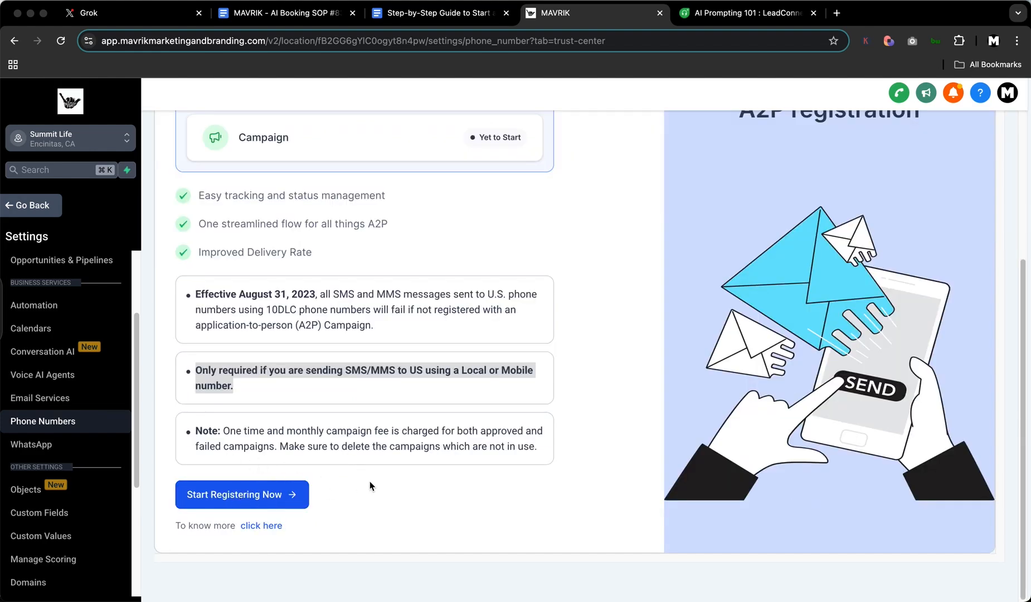
scroll(369, 481, up, 5)
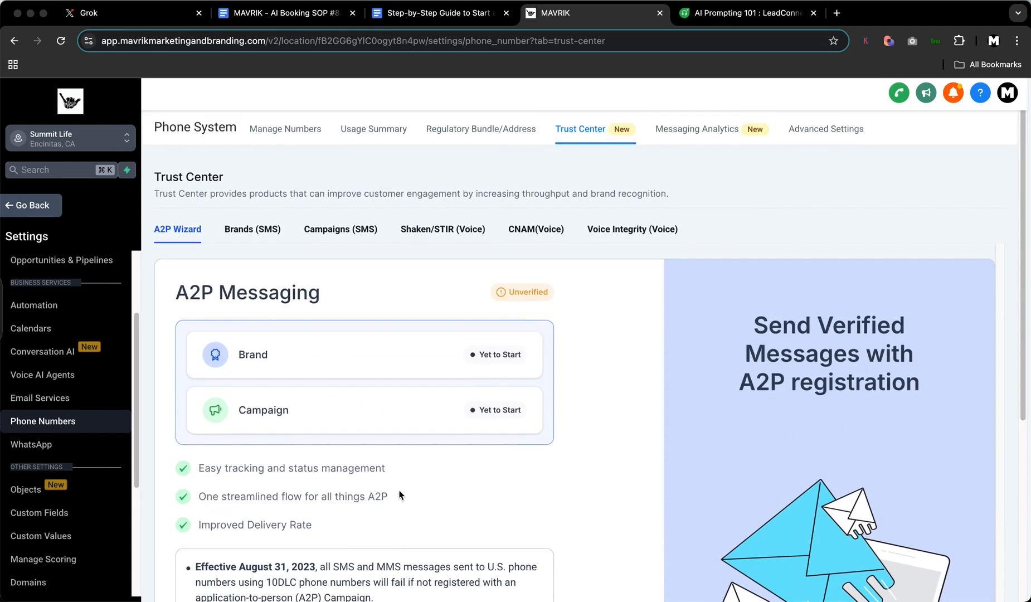
scroll(399, 490, down, 4)
scroll(329, 458, up, 1)
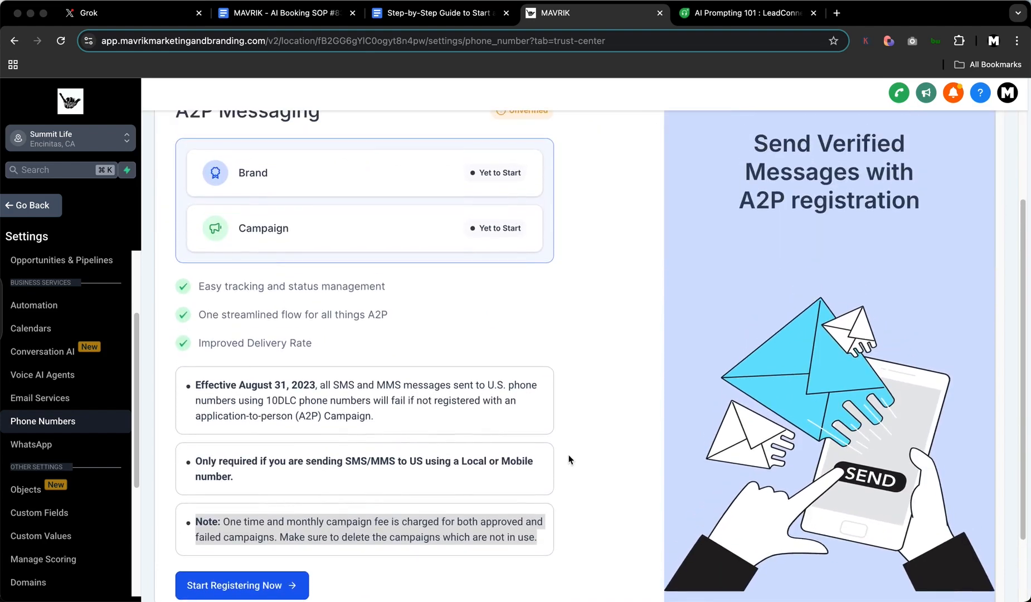
scroll(564, 457, up, 3)
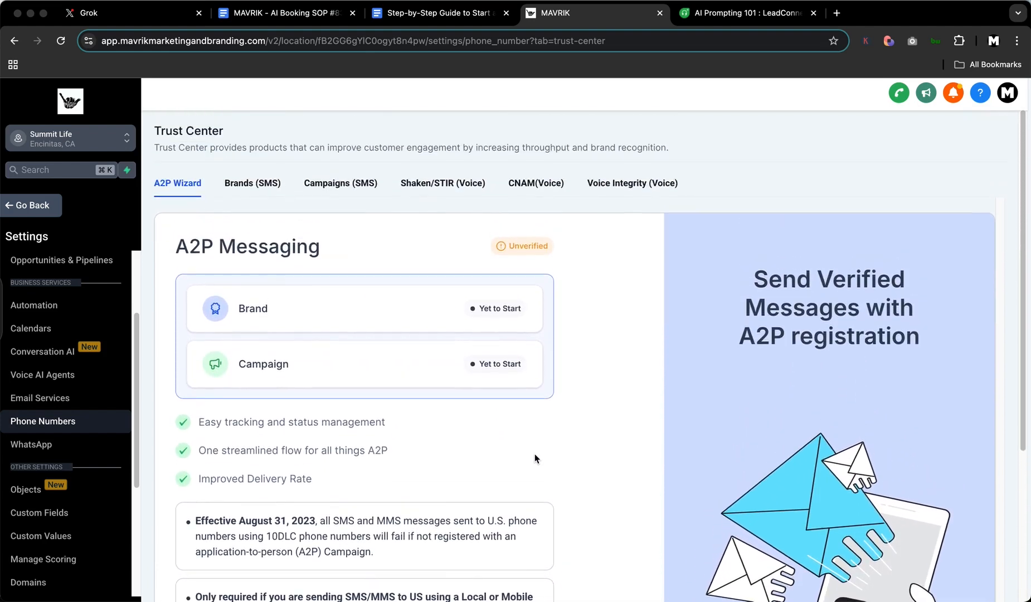
scroll(535, 458, up, 1)
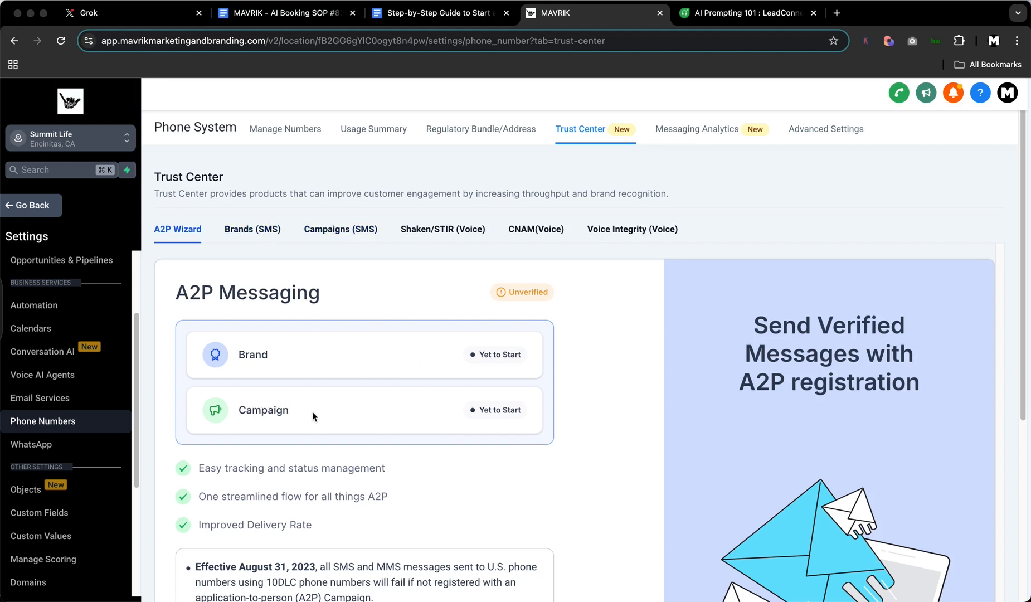
Step: Review the A2P Messaging page again, highlighting the Campaign entry and rereading the registration notes below it
drag(312, 416, 208, 410)
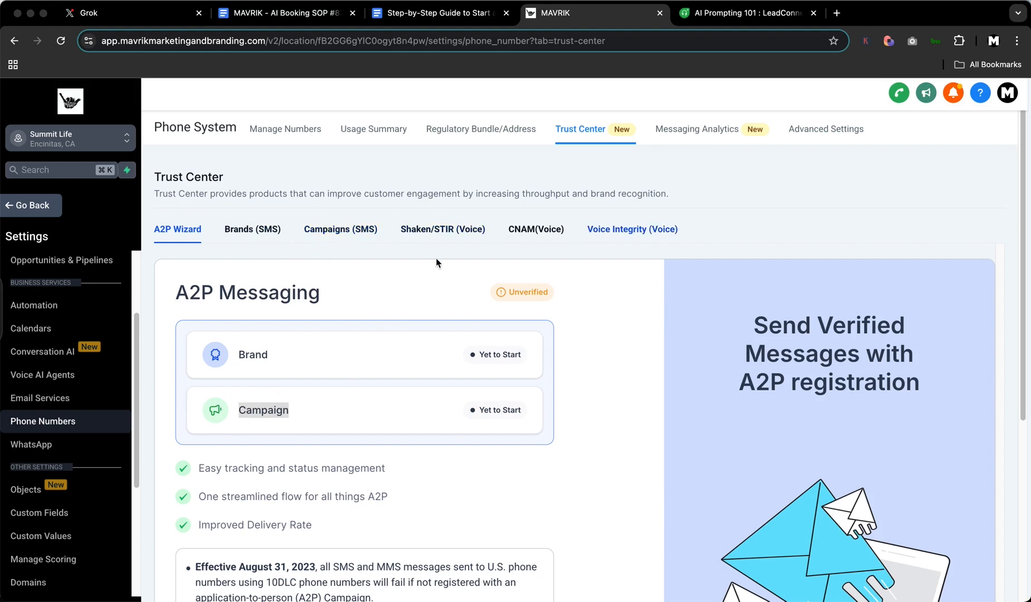
scroll(512, 406, down, 4)
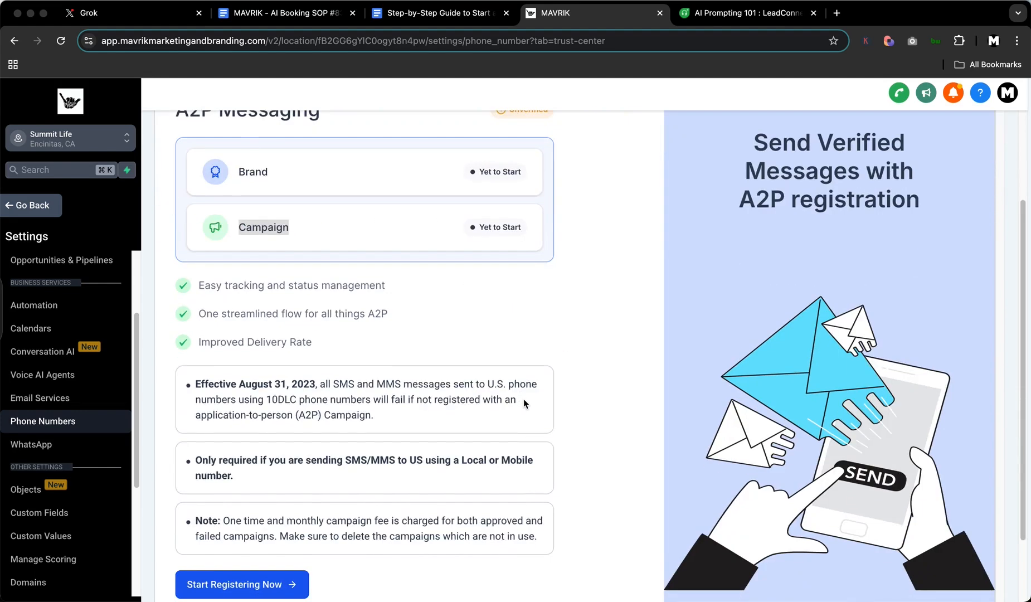
scroll(523, 396, up, 2)
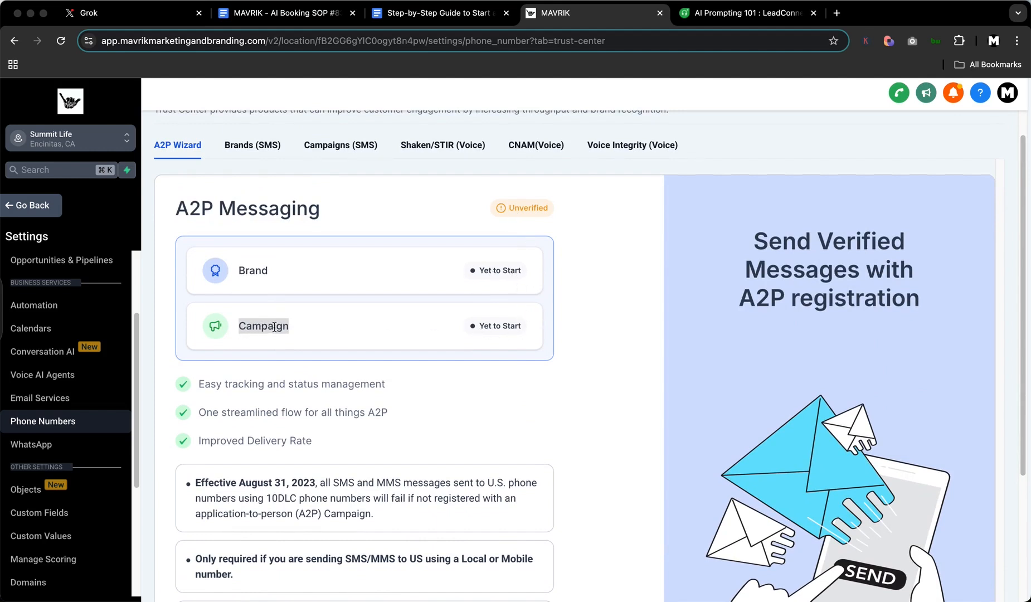
click(476, 329)
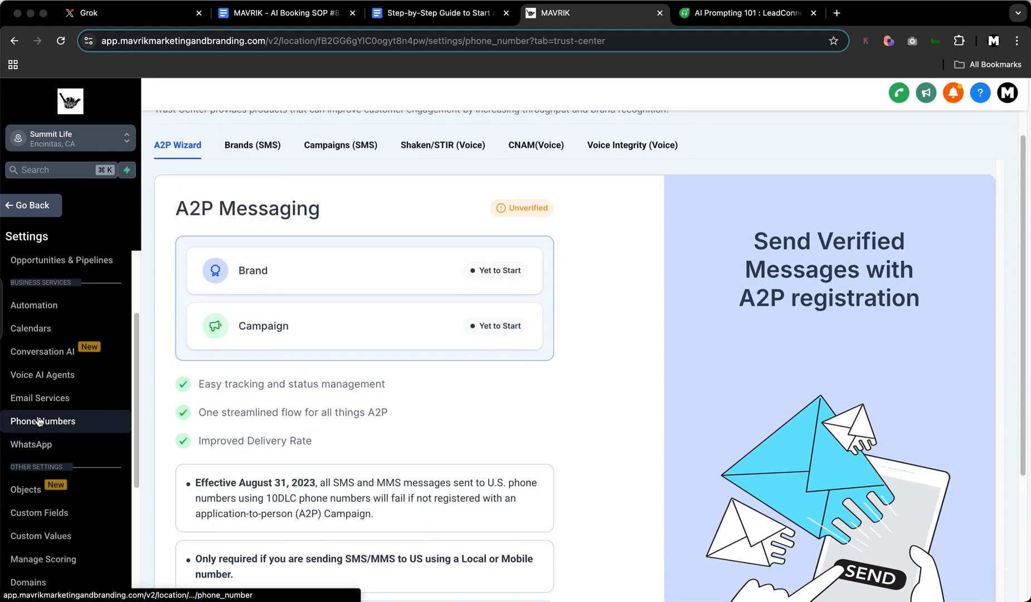
scroll(327, 412, up, 2)
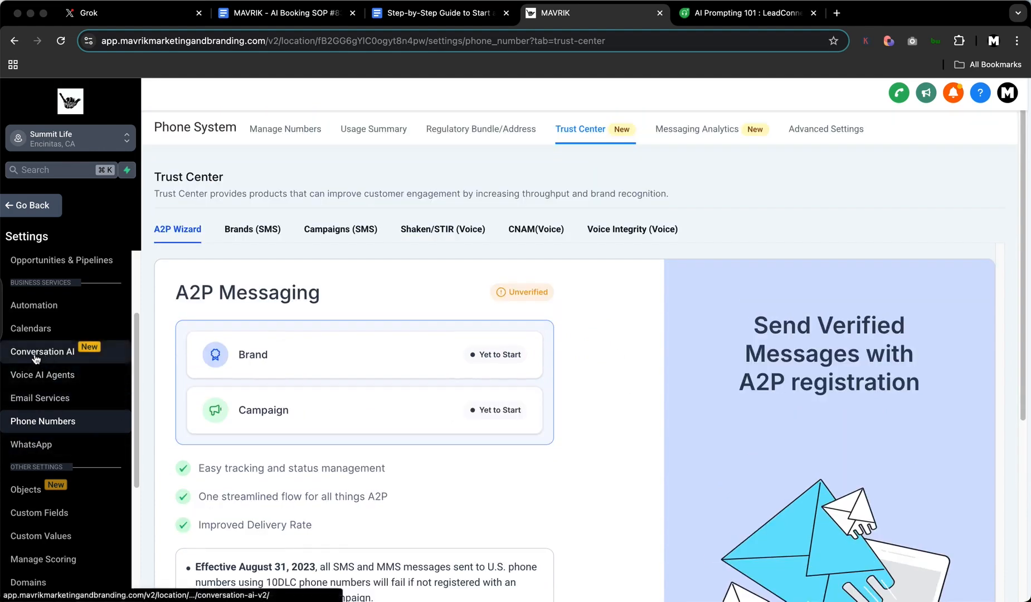
scroll(474, 326, down, 1)
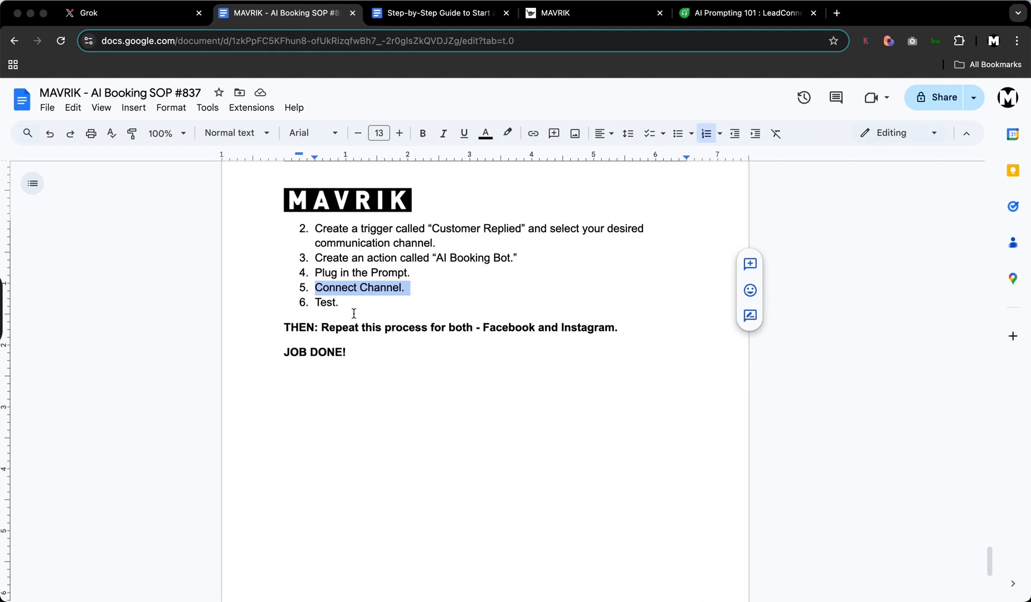
Step: Highlight the Test step in the AI Booking SOP document, and return to MAVRIK to view the Voice AI agents and Conversation AI bots
drag(352, 308, 304, 318)
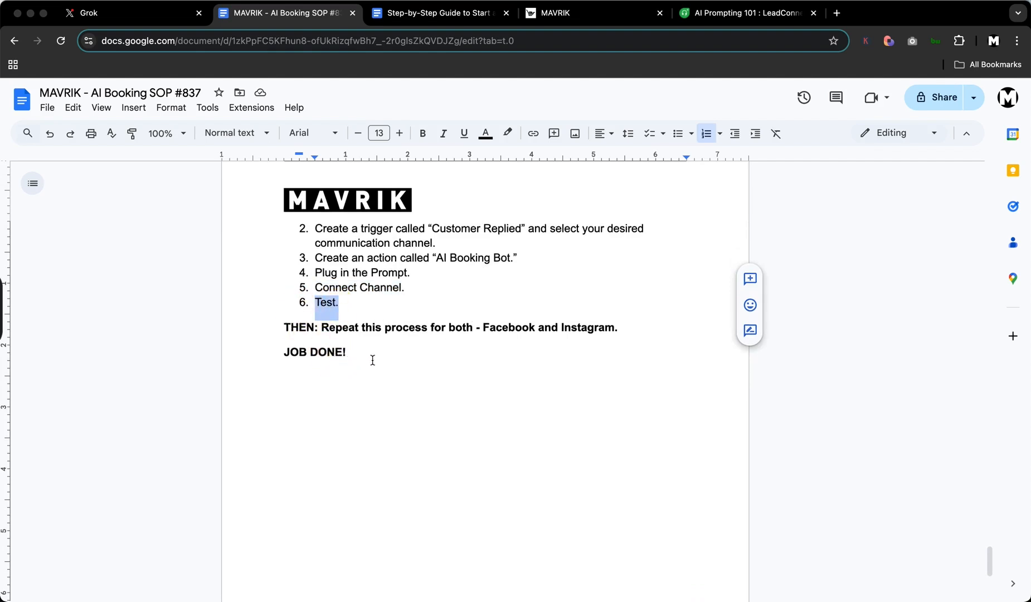
click(557, 12)
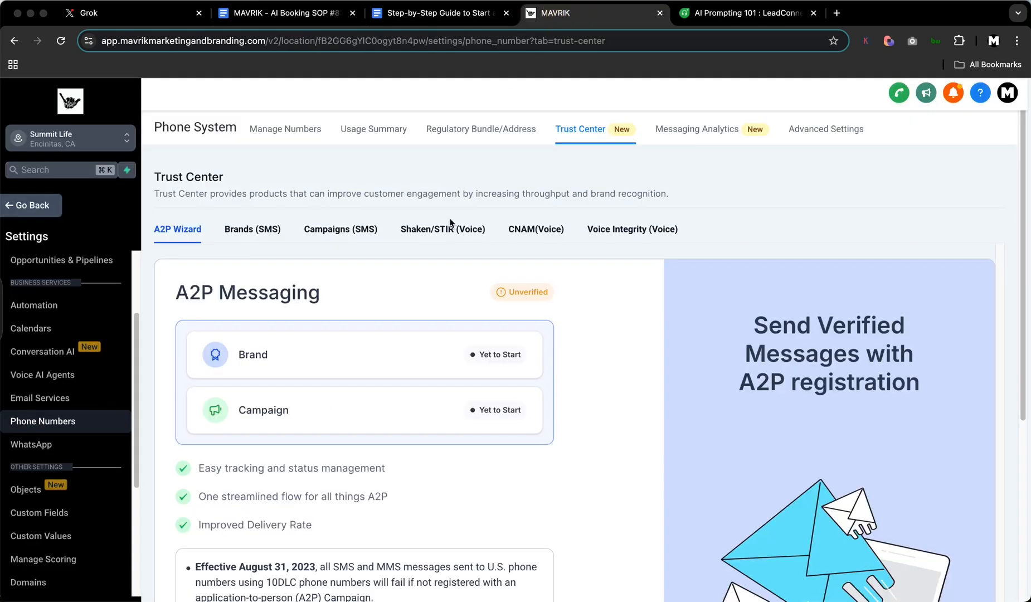
click(56, 376)
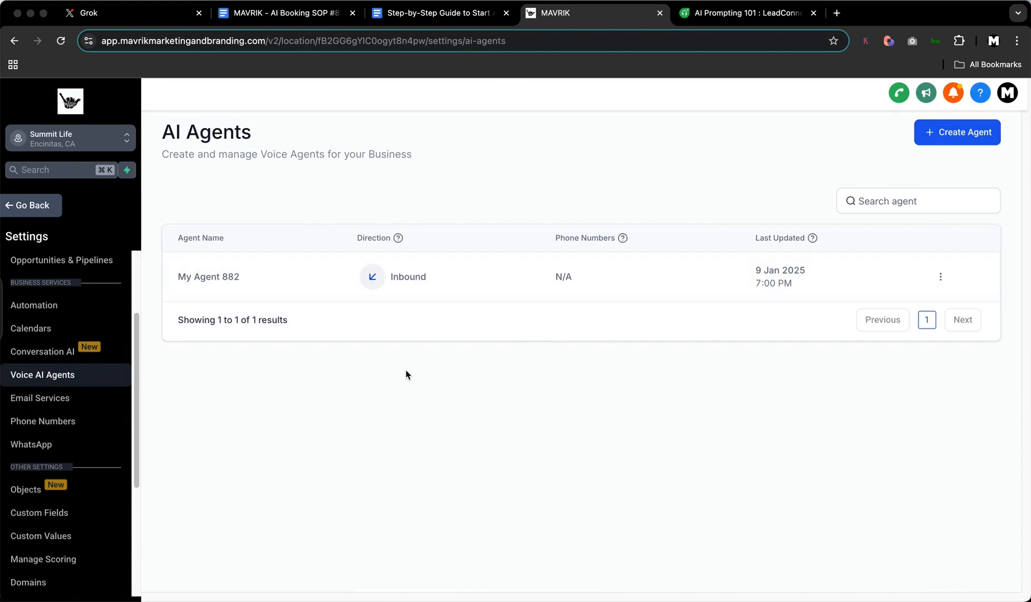
click(35, 355)
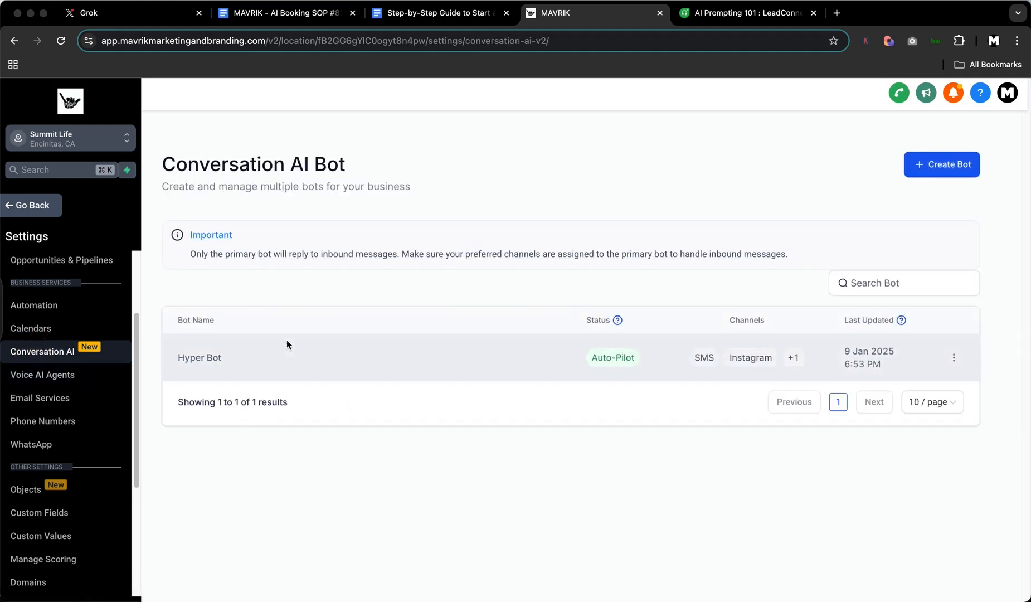
Step: Leave the settings for the Conversations inbox and switch to the Activate Mavriks sub-account
scroll(67, 346, up, 3)
click(34, 207)
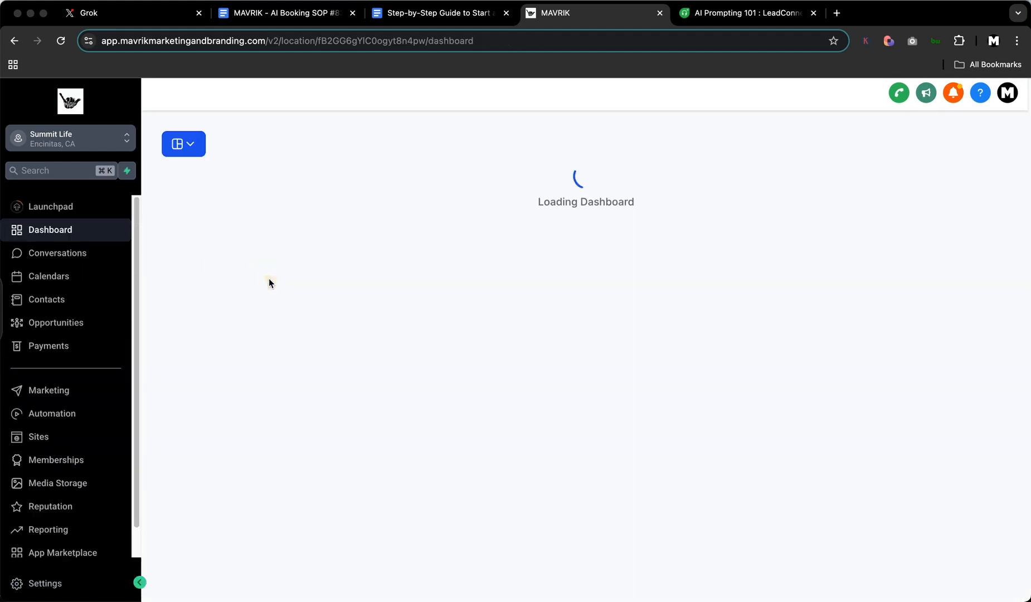
click(59, 252)
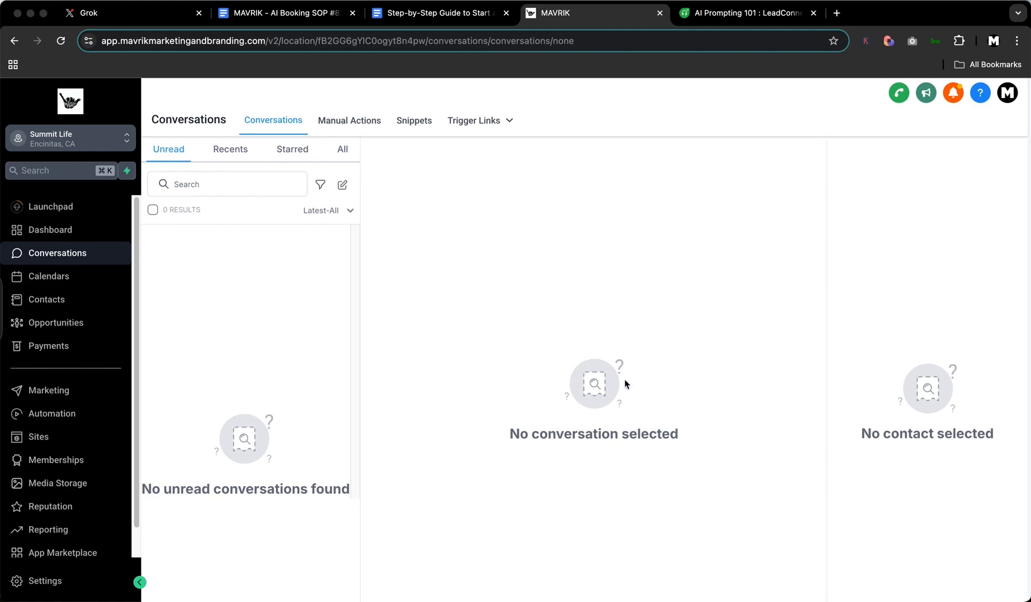
click(120, 139)
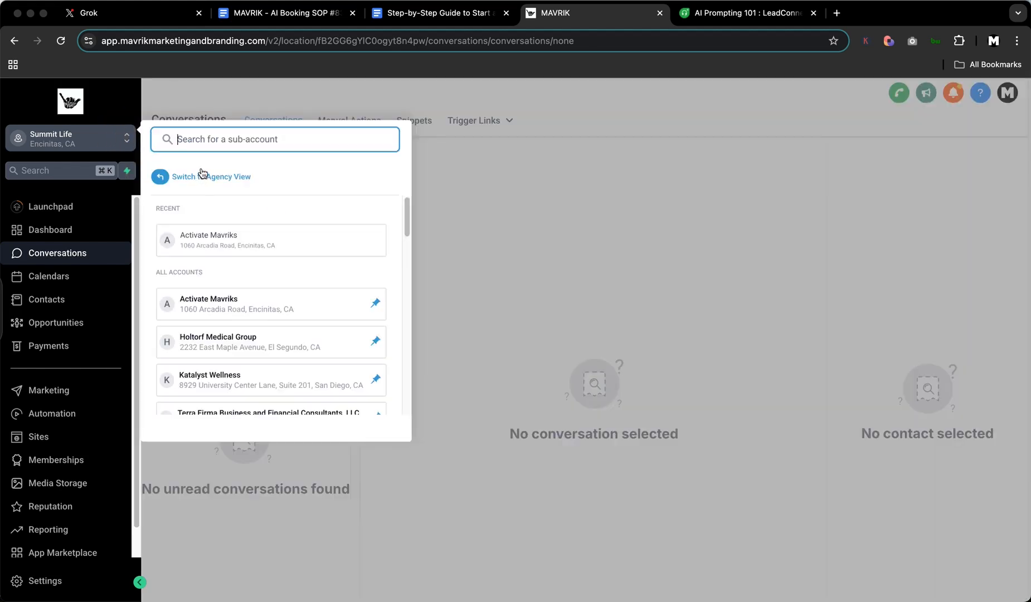
click(215, 240)
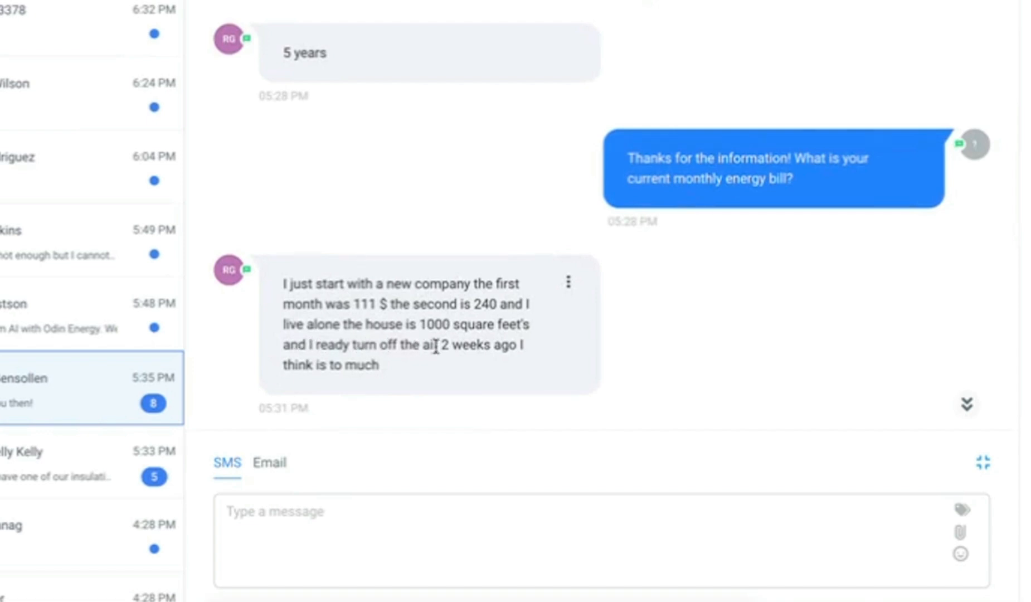
Step: Read through the example SMS conversation between the AI bot and a lead, from the energy bill question to the appointment scheduling
scroll(246, 338, down, 2)
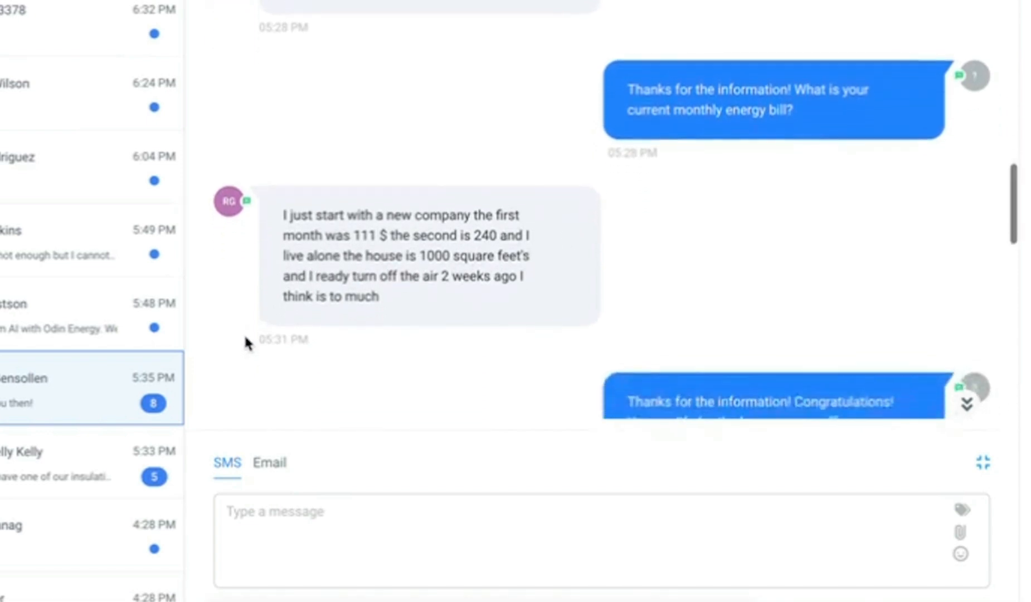
scroll(246, 341, down, 2)
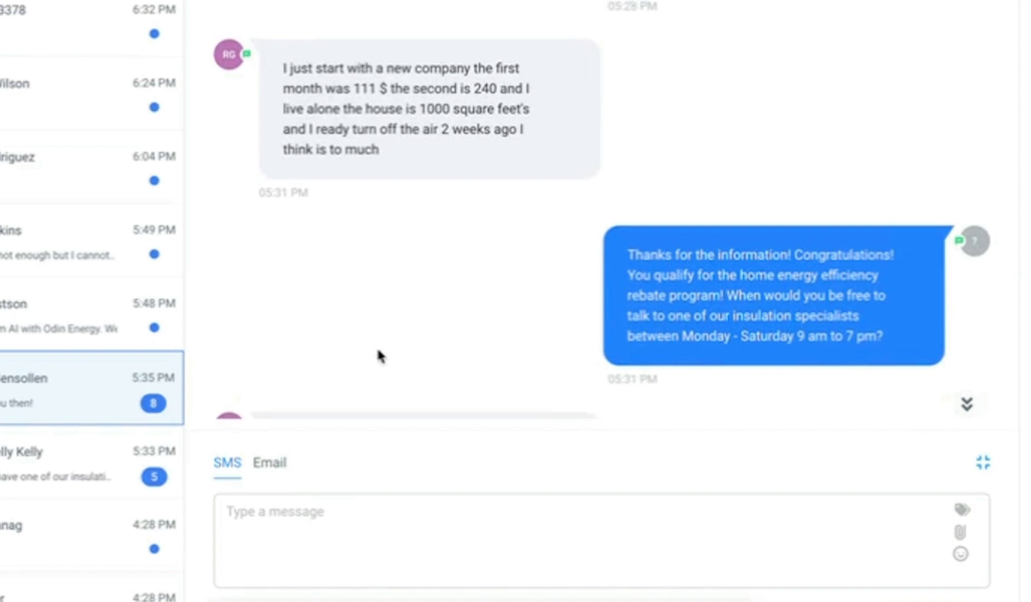
scroll(379, 356, down, 3)
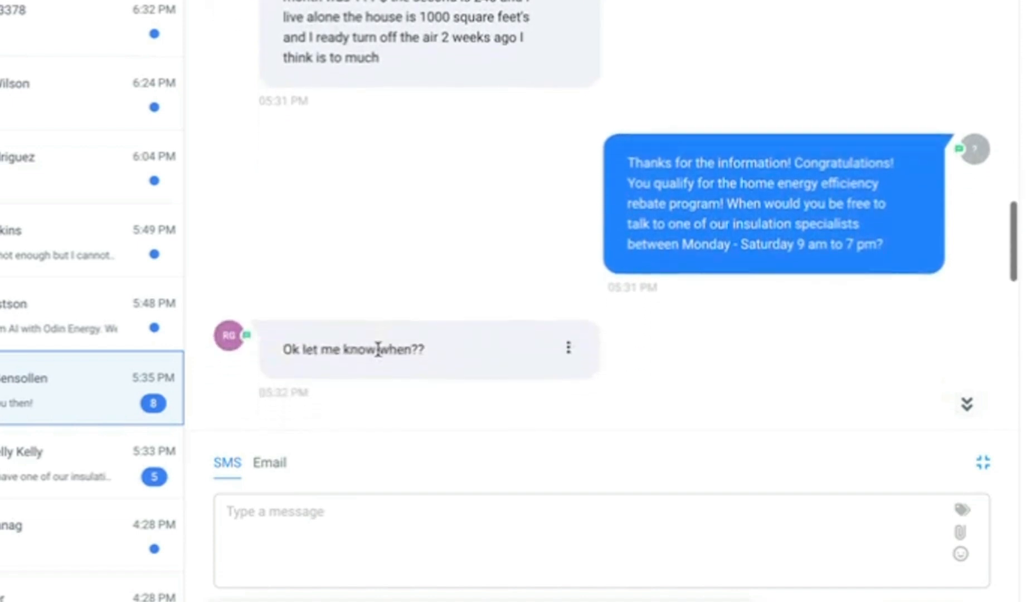
scroll(460, 384, down, 2)
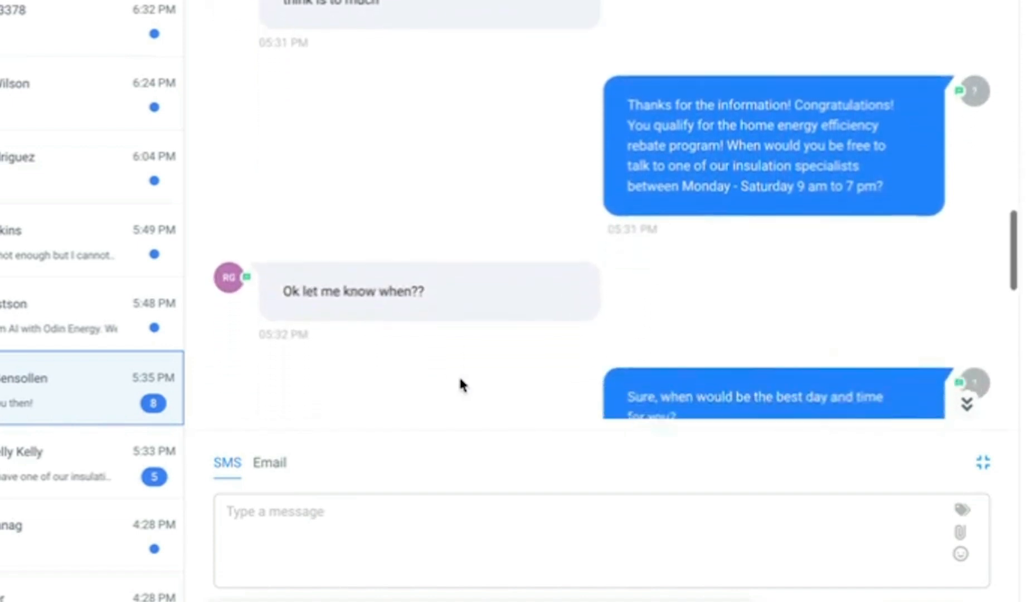
scroll(461, 385, down, 3)
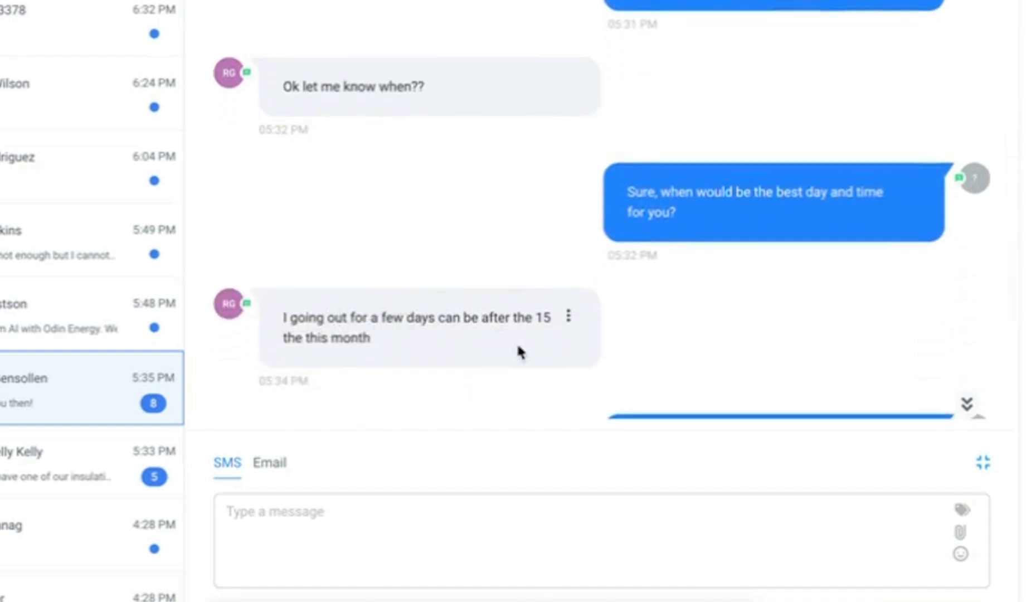
scroll(524, 360, down, 2)
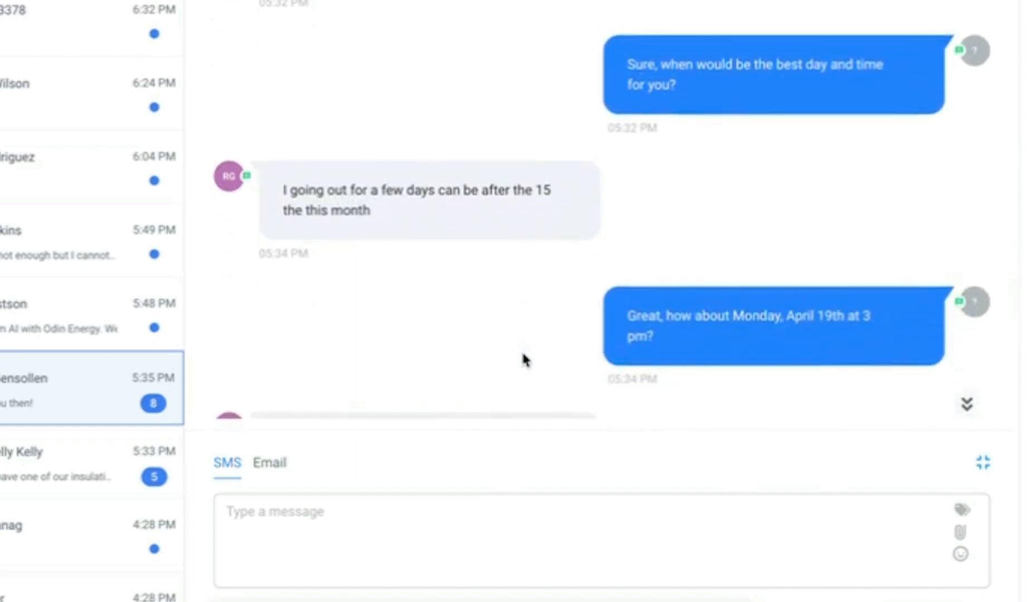
scroll(524, 359, down, 2)
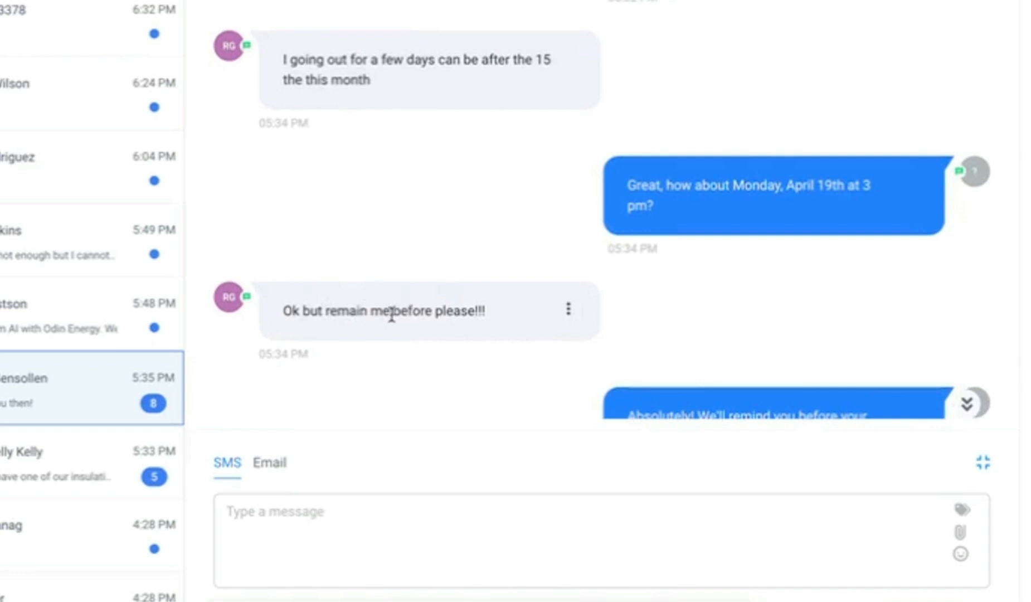
scroll(474, 367, down, 2)
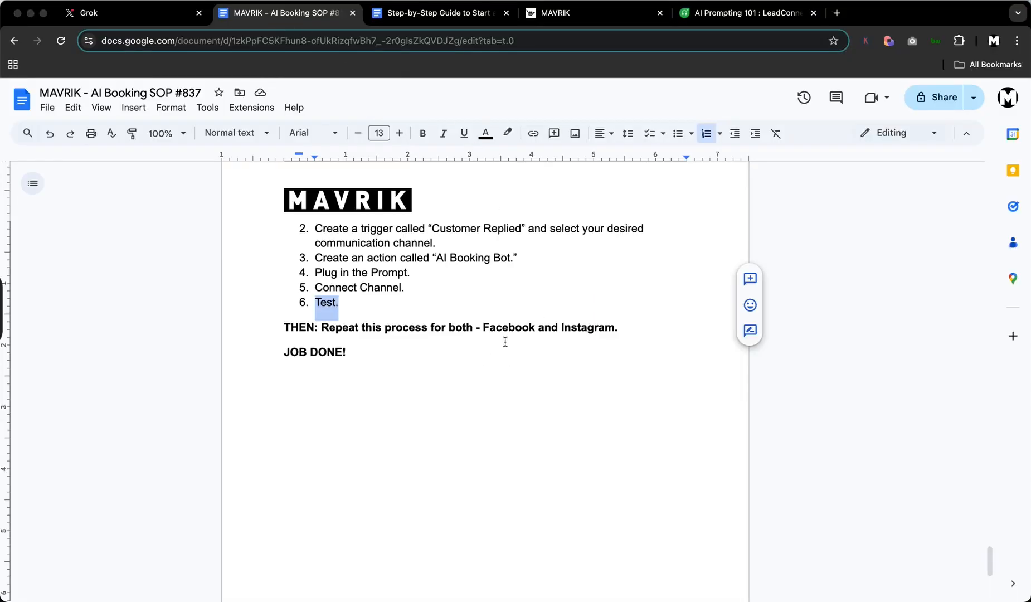
Step: Go back through the AI Booking SOP #837 document to its start, reviewing the goal, ideal outcome and prerequisites
scroll(505, 341, up, 4)
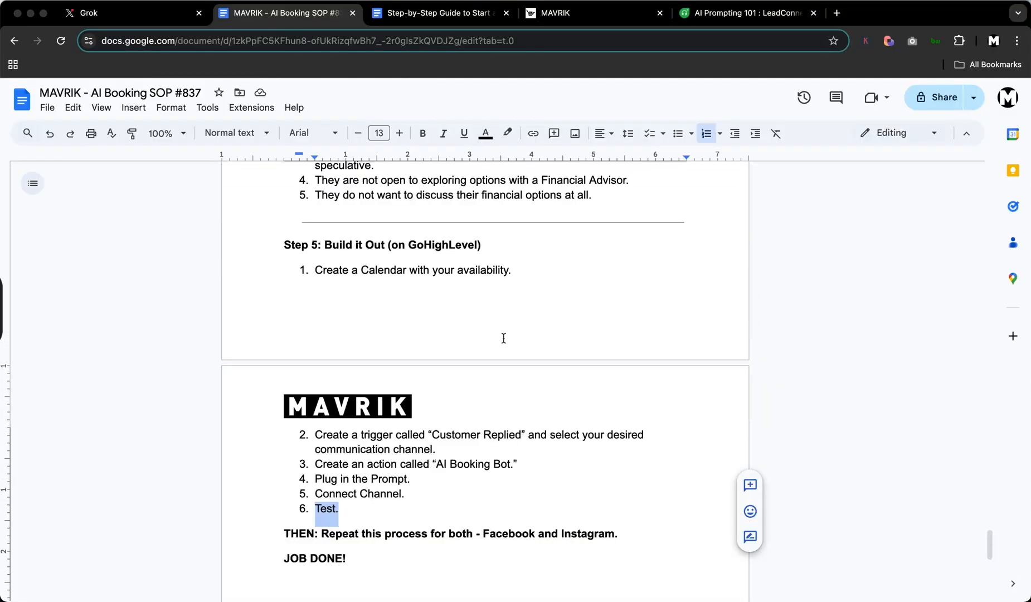
scroll(504, 338, up, 15)
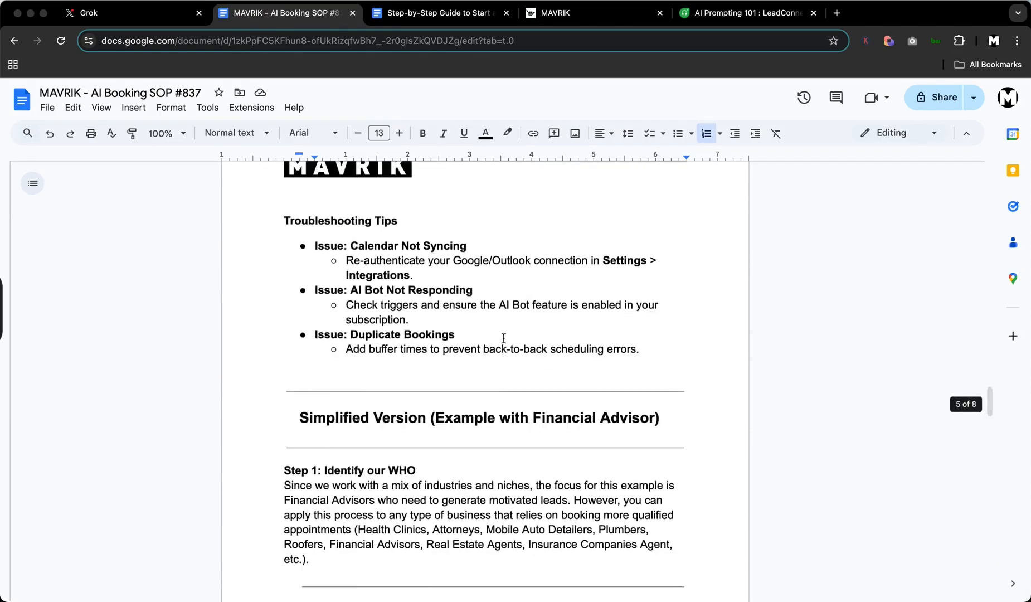
scroll(503, 339, up, 15)
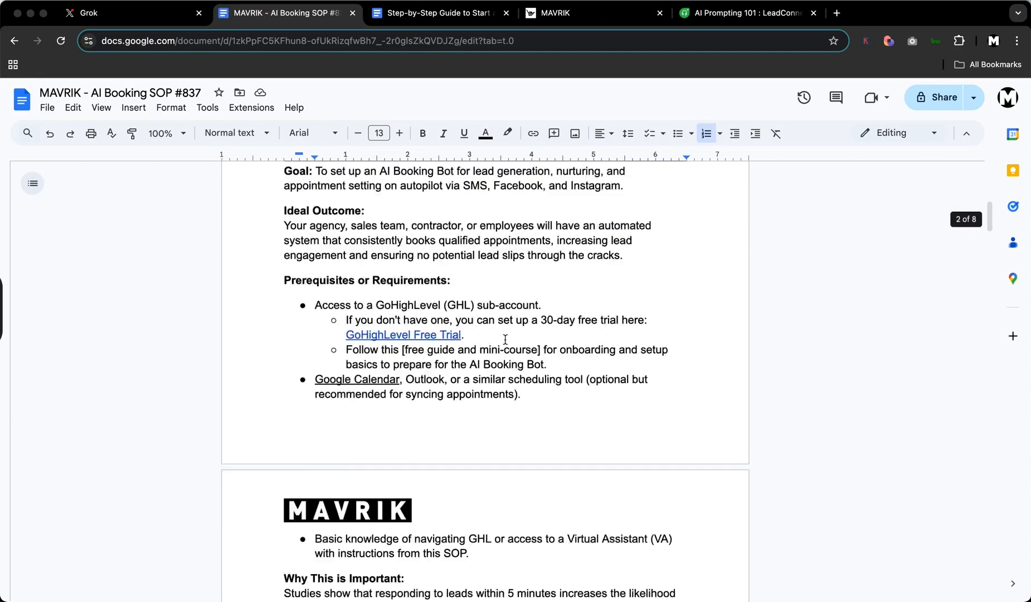
scroll(505, 340, up, 6)
scroll(543, 340, down, 3)
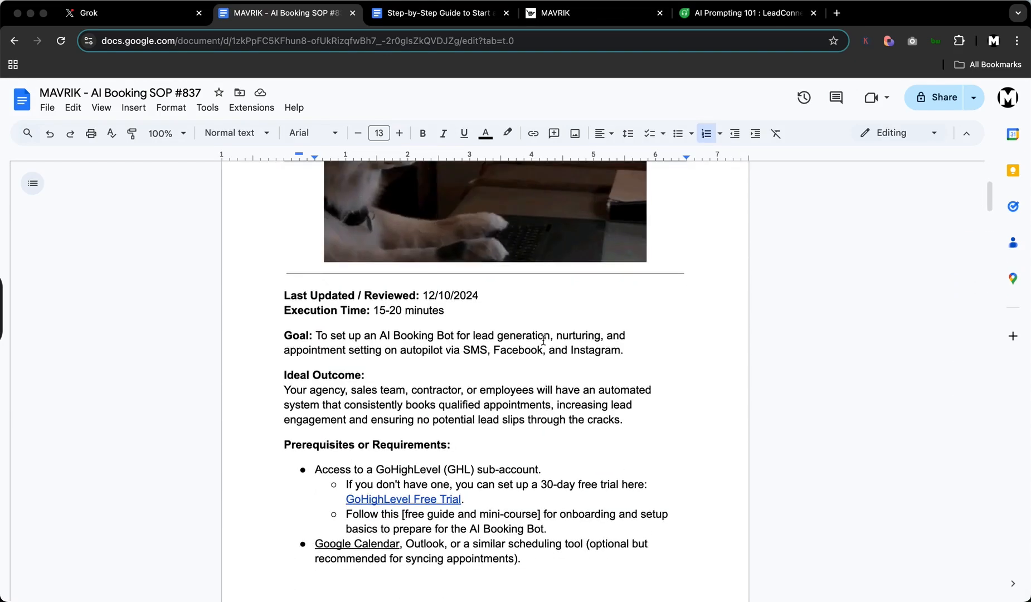
scroll(543, 337, down, 1)
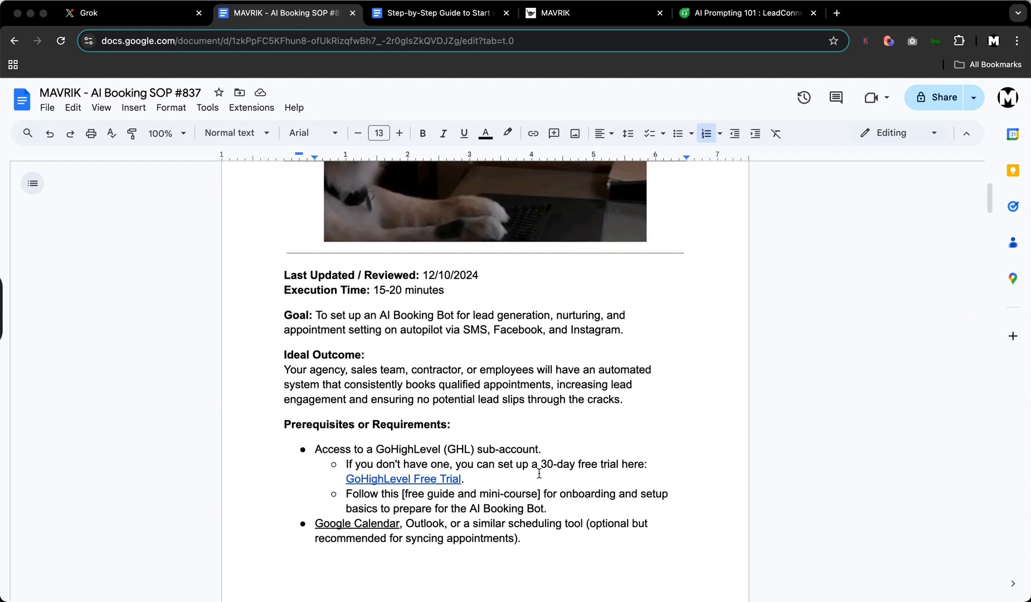
scroll(508, 447, up, 5)
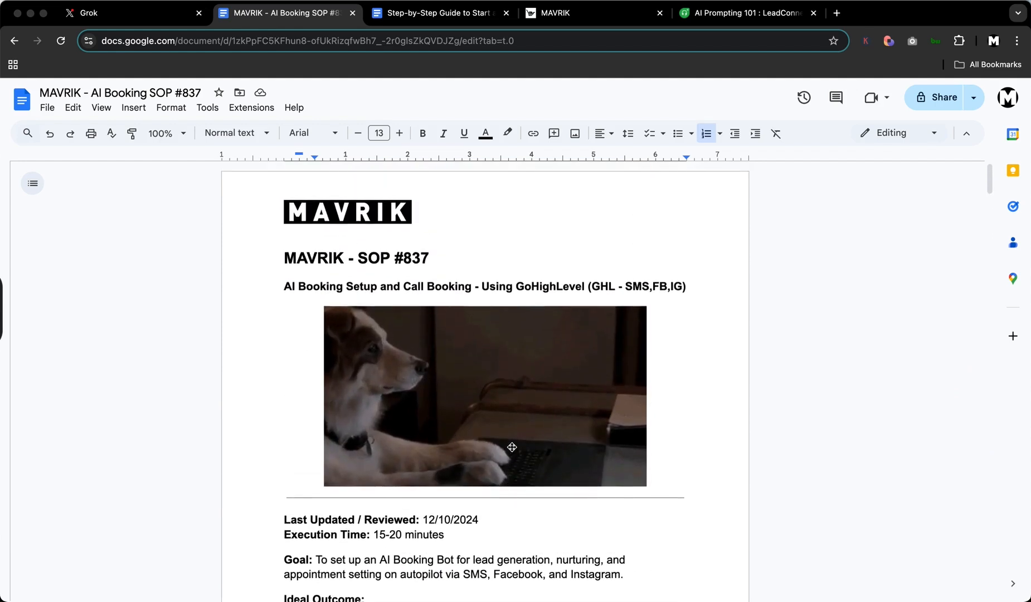